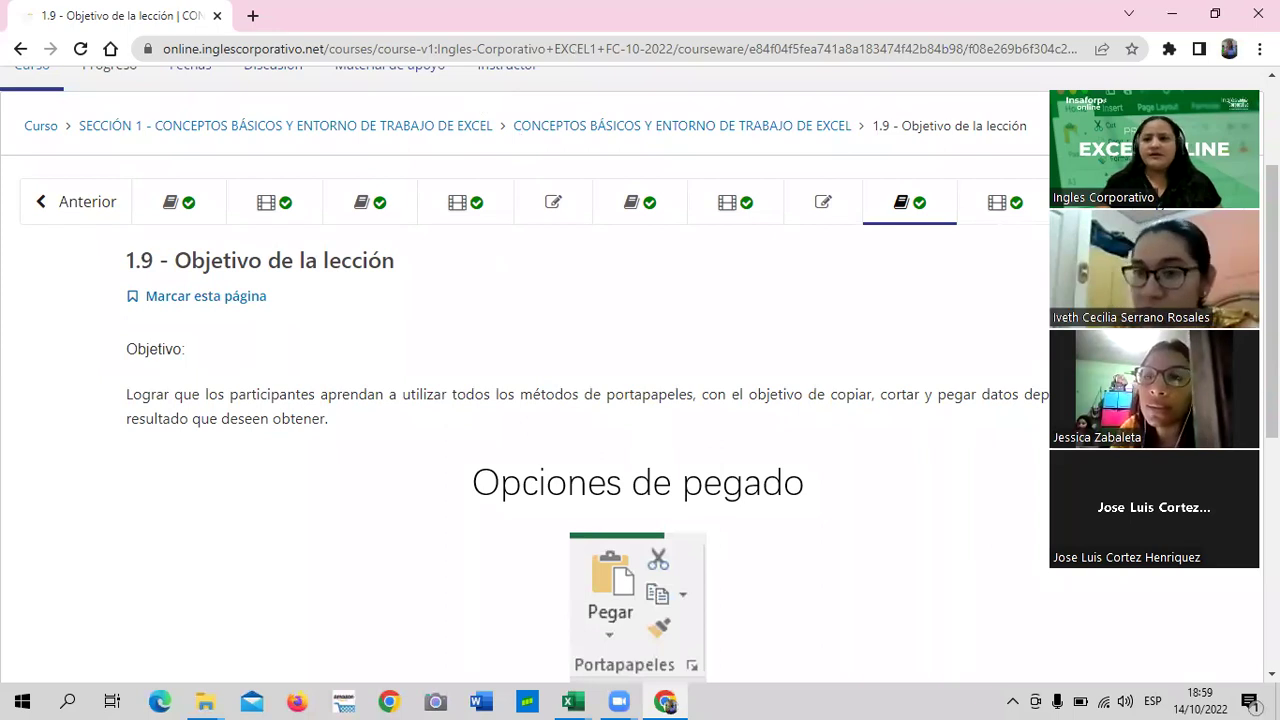
Scroll through the current Inglés Corporativo lesson page.
left_click(1138, 97)
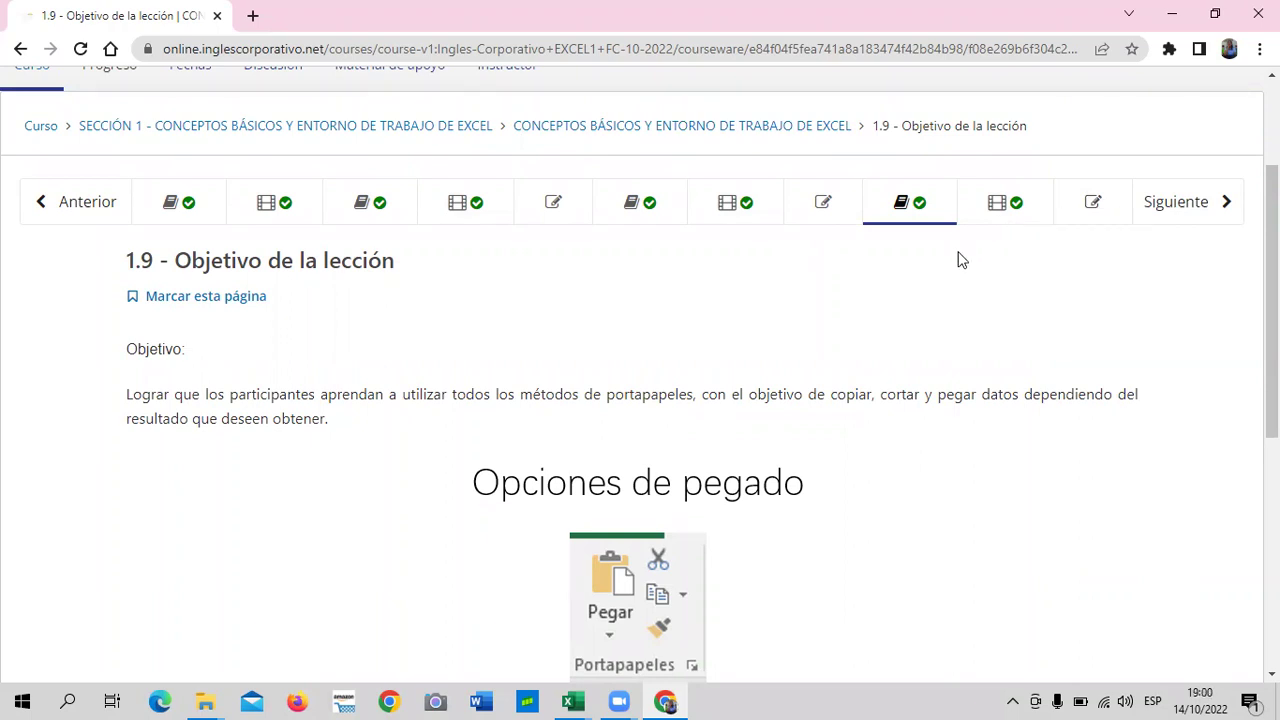
scroll(920, 329, "down", 2)
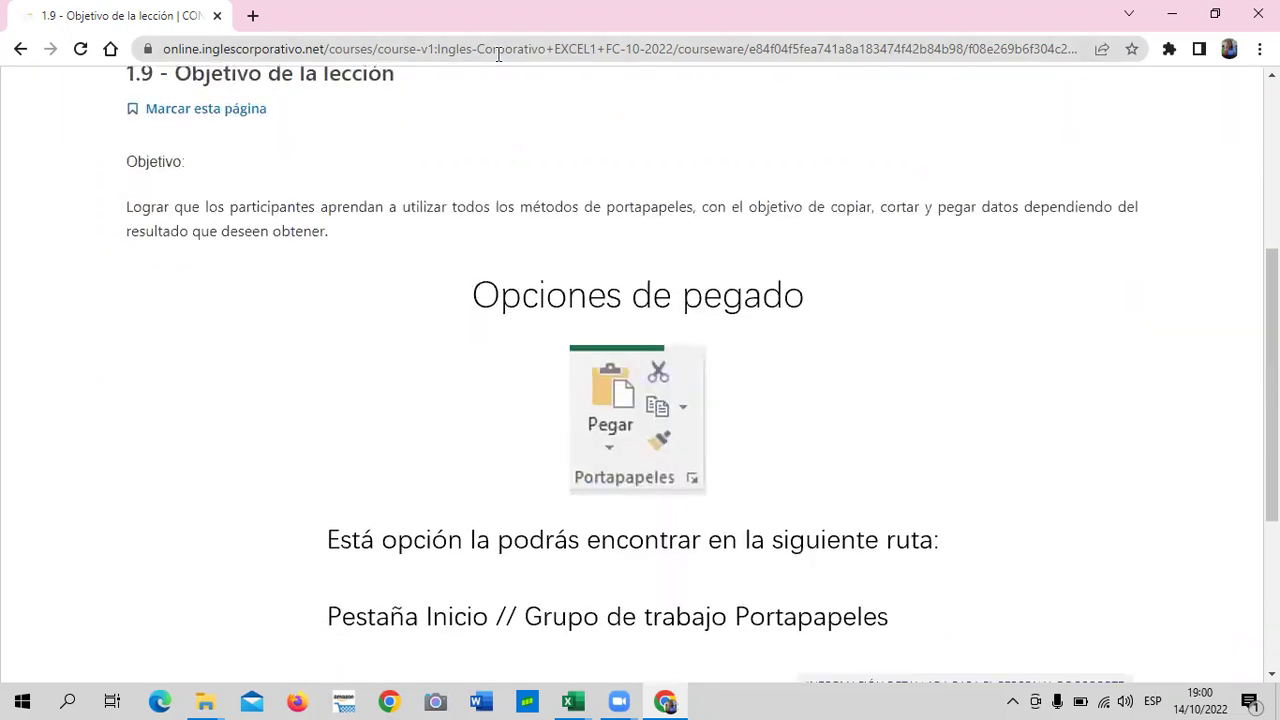
scroll(773, 222, "down", 3)
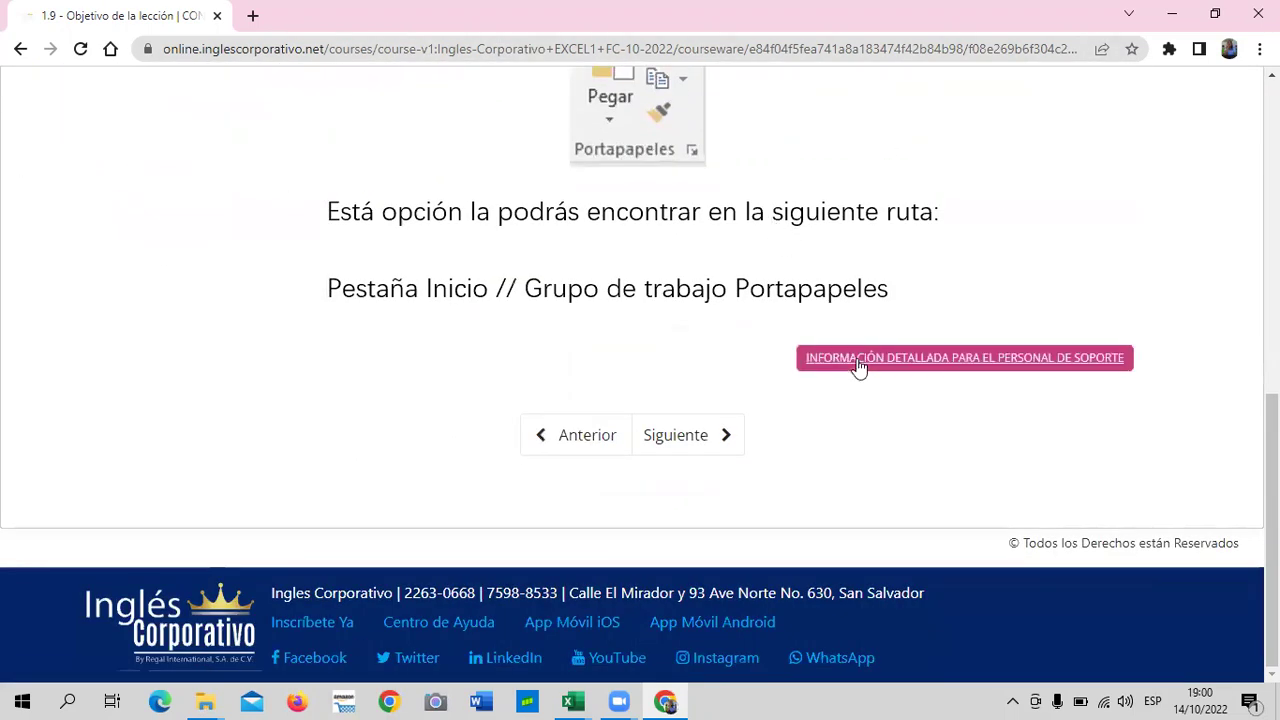
scroll(937, 287, "up", 3)
scroll(939, 289, "up", 2)
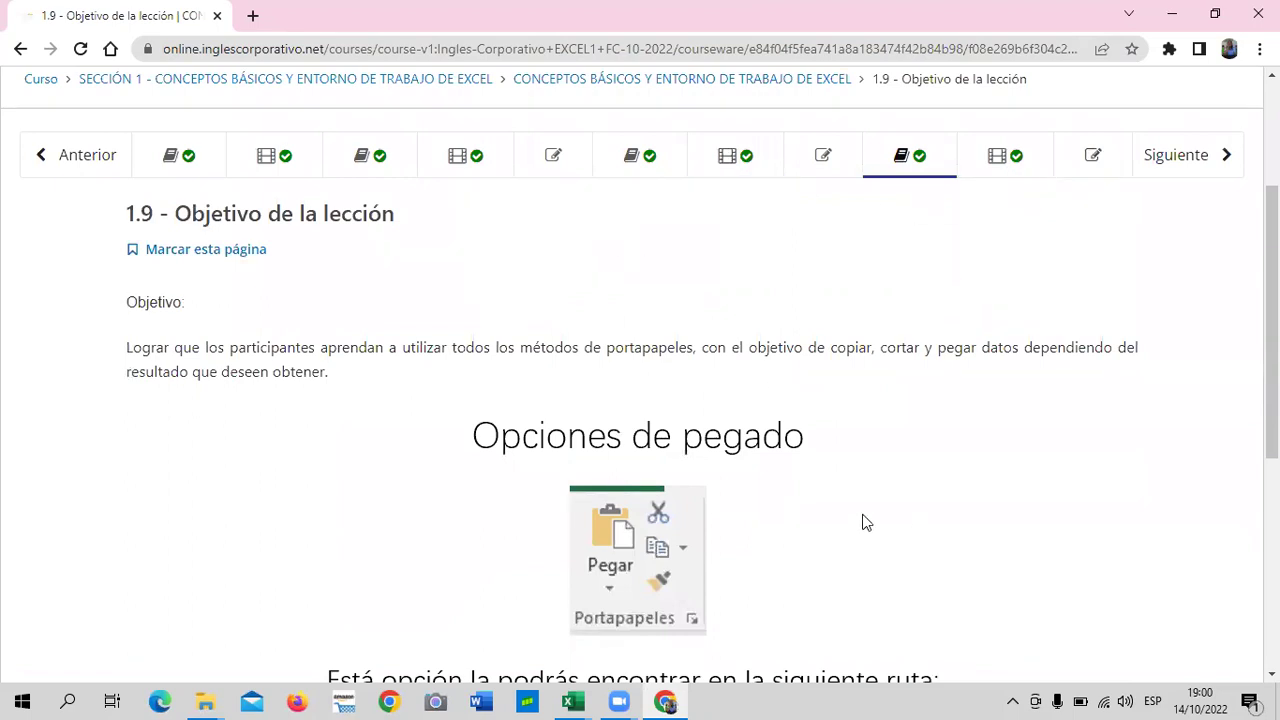
scroll(700, 480, "up", 3)
Open the Progreso page and review the grade chart and Sección 1 scores.
left_click(129, 259)
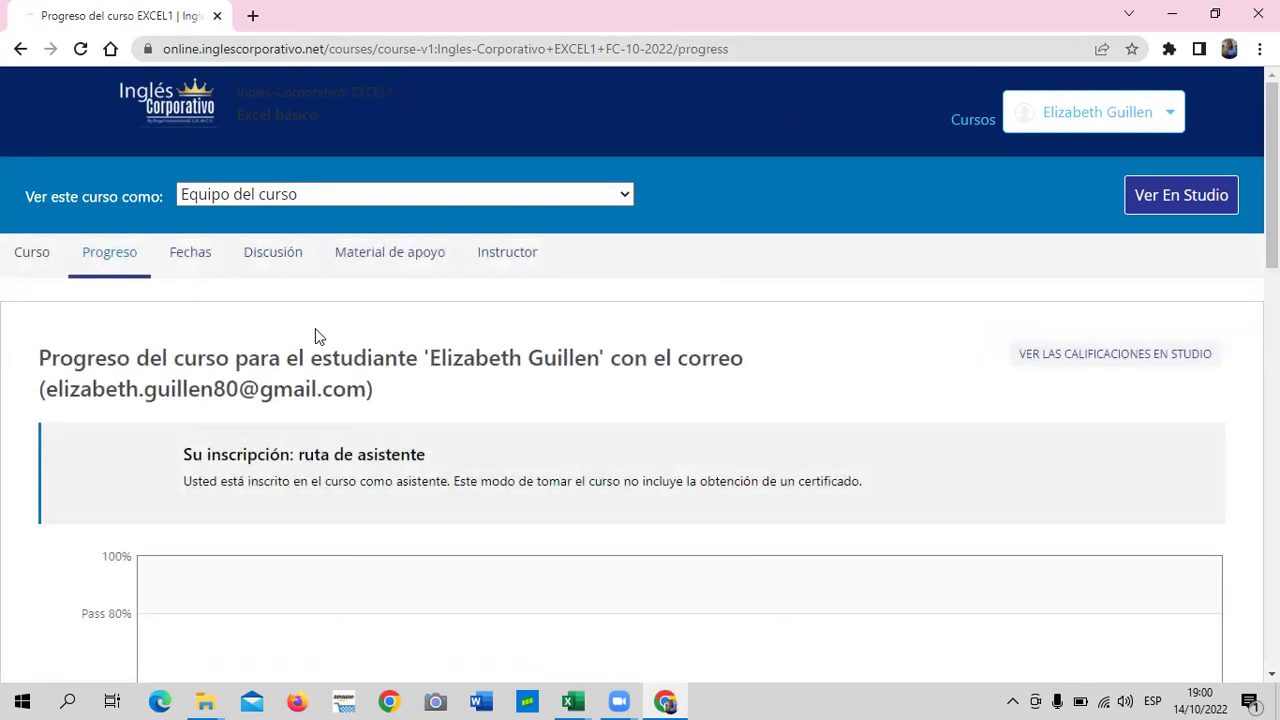
scroll(433, 478, "down", 1)
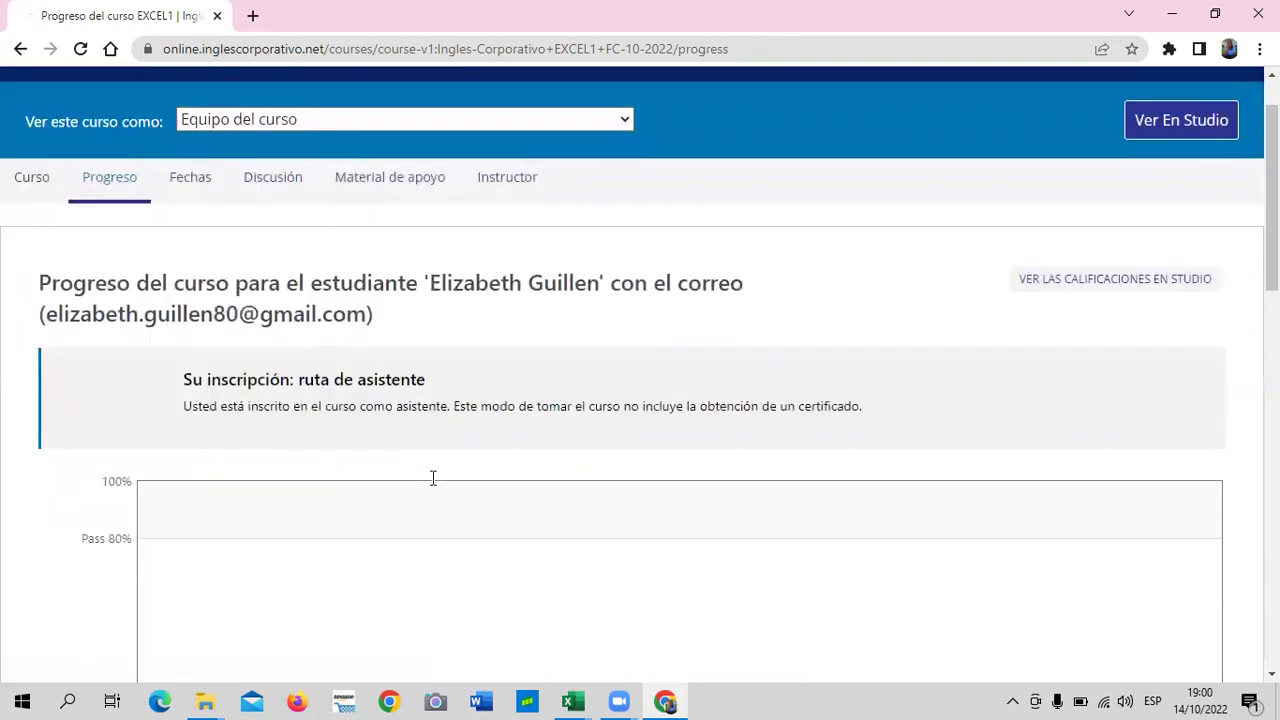
scroll(433, 478, "down", 5)
scroll(240, 330, "up", 2)
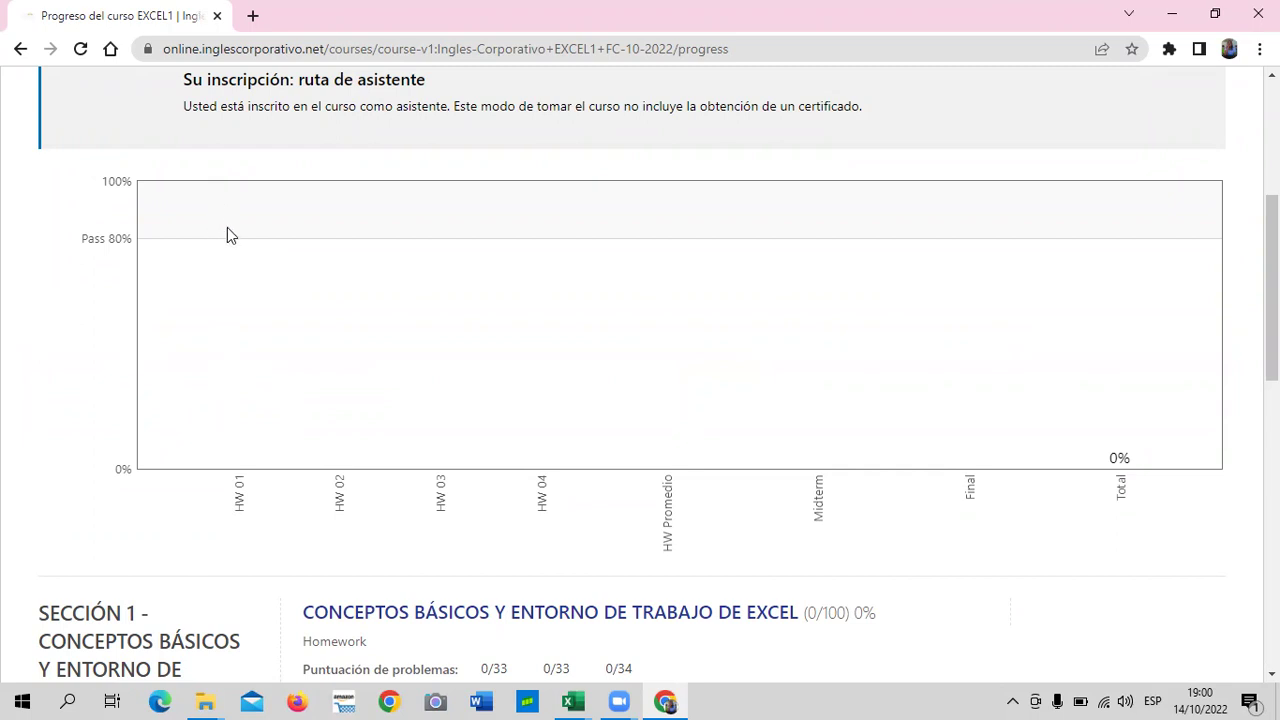
scroll(236, 268, "up", 2)
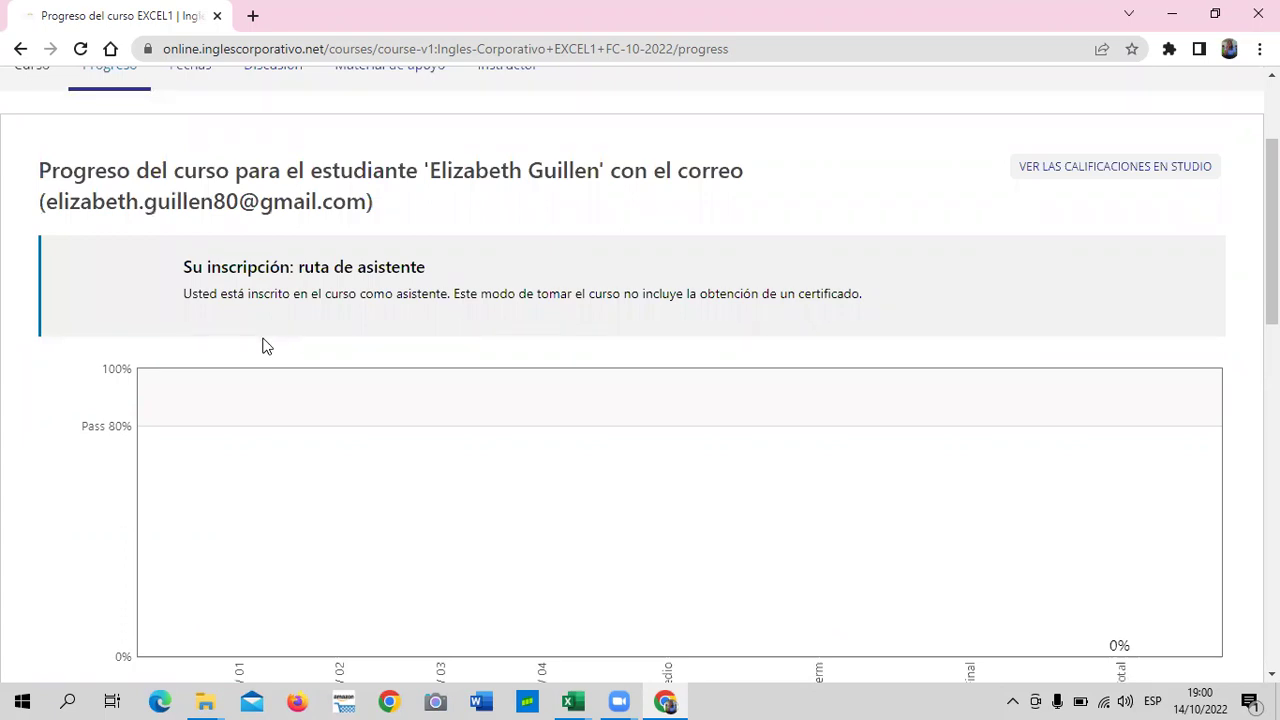
scroll(270, 432, "down", 1)
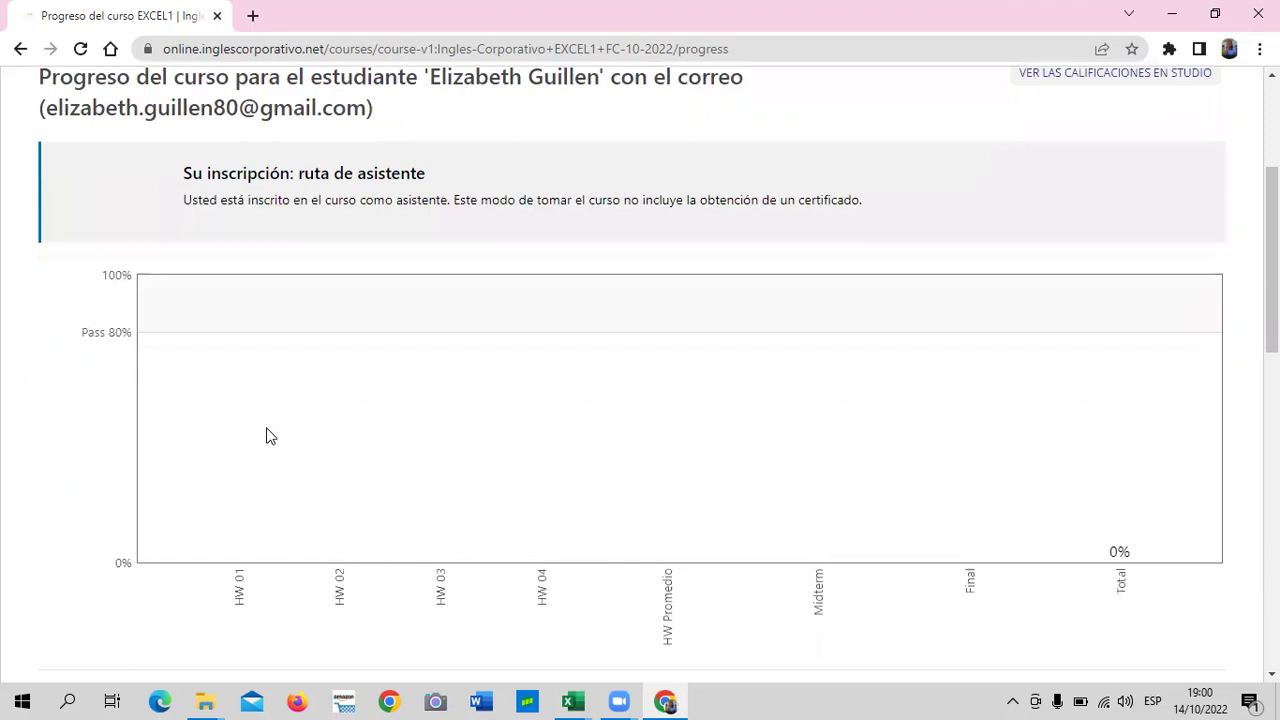
scroll(270, 432, "down", 1)
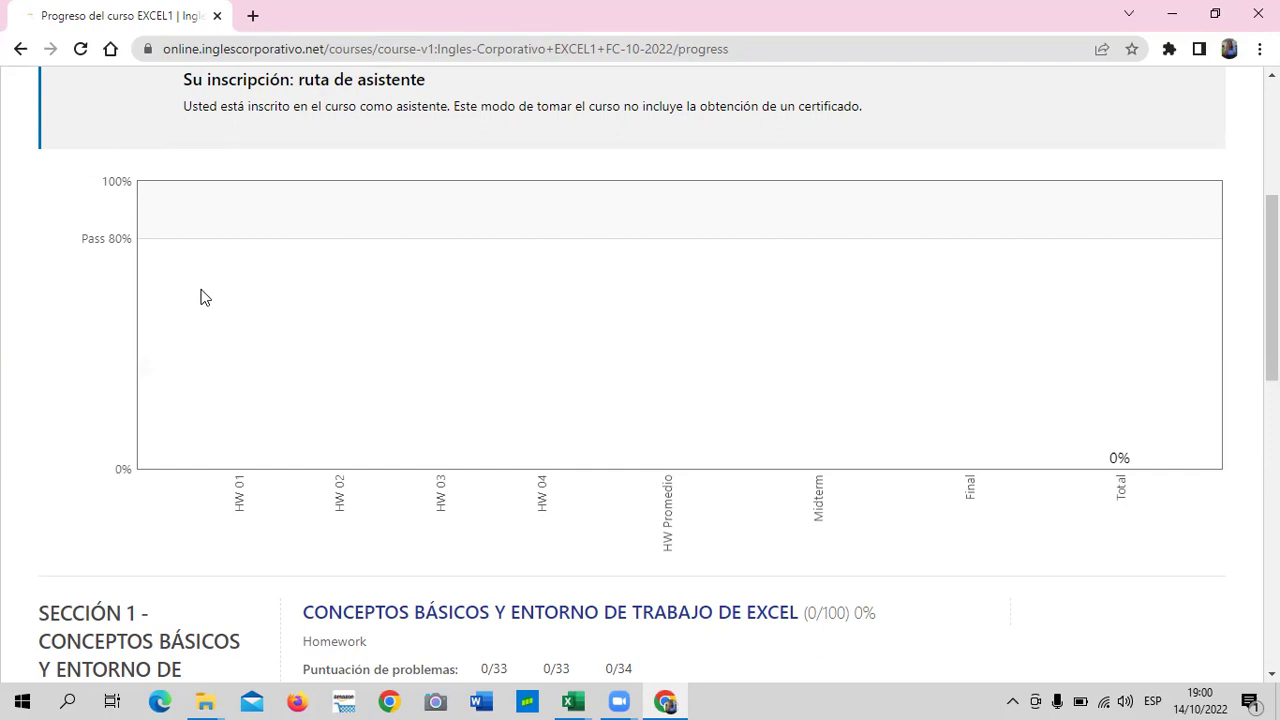
scroll(285, 375, "up", 2)
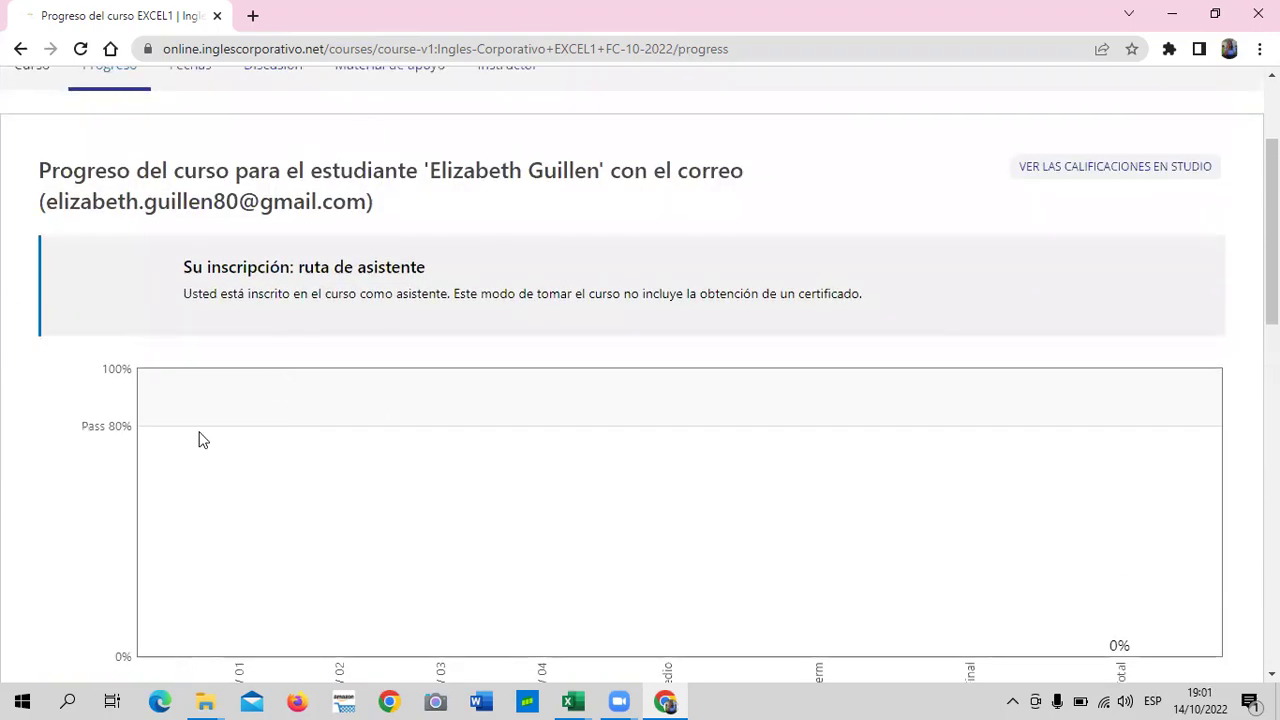
scroll(210, 420, "up", 1)
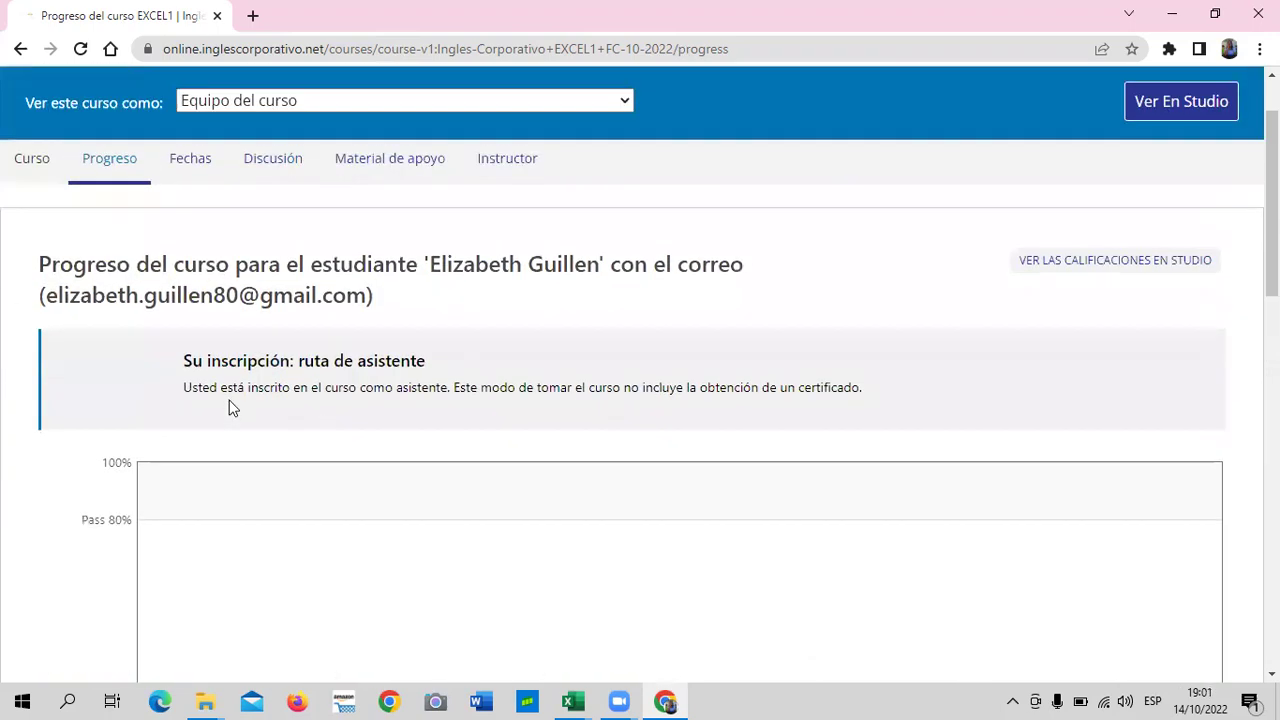
Return to the Curso outline and expand SECCIÓN 1 to reach lesson 1.9 Objetivo de la lección.
left_click(27, 167)
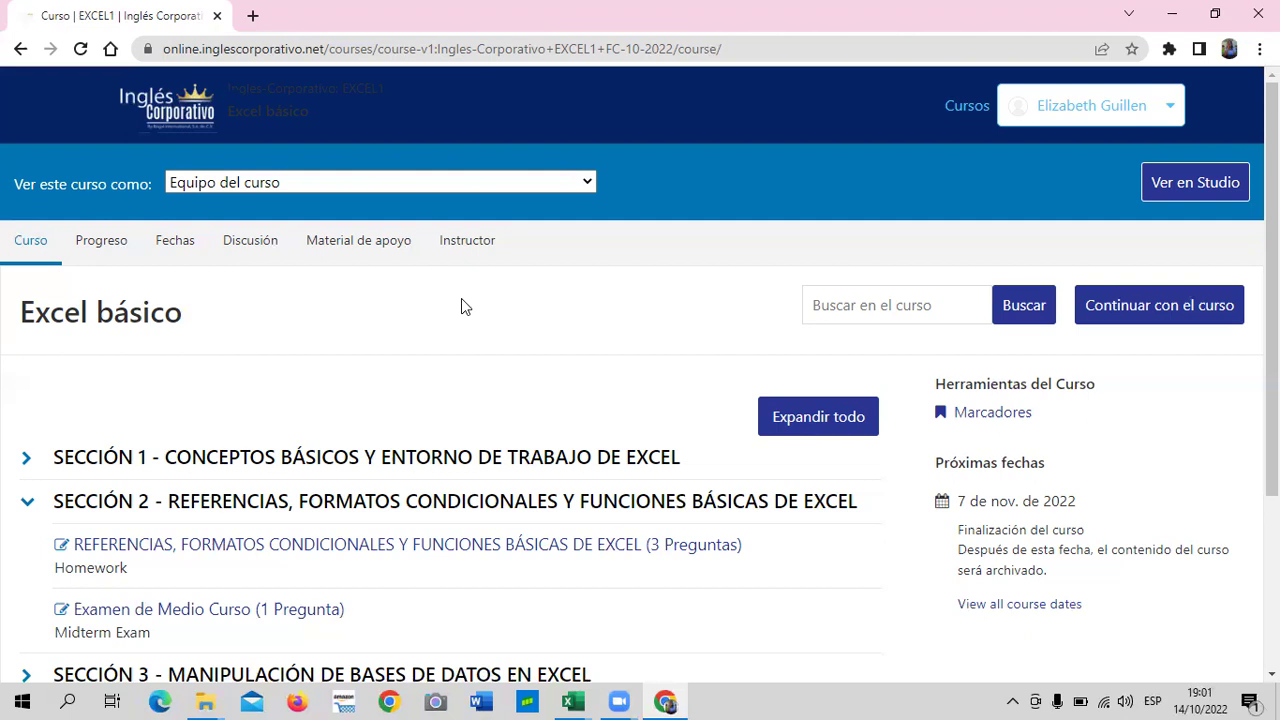
left_click(391, 456)
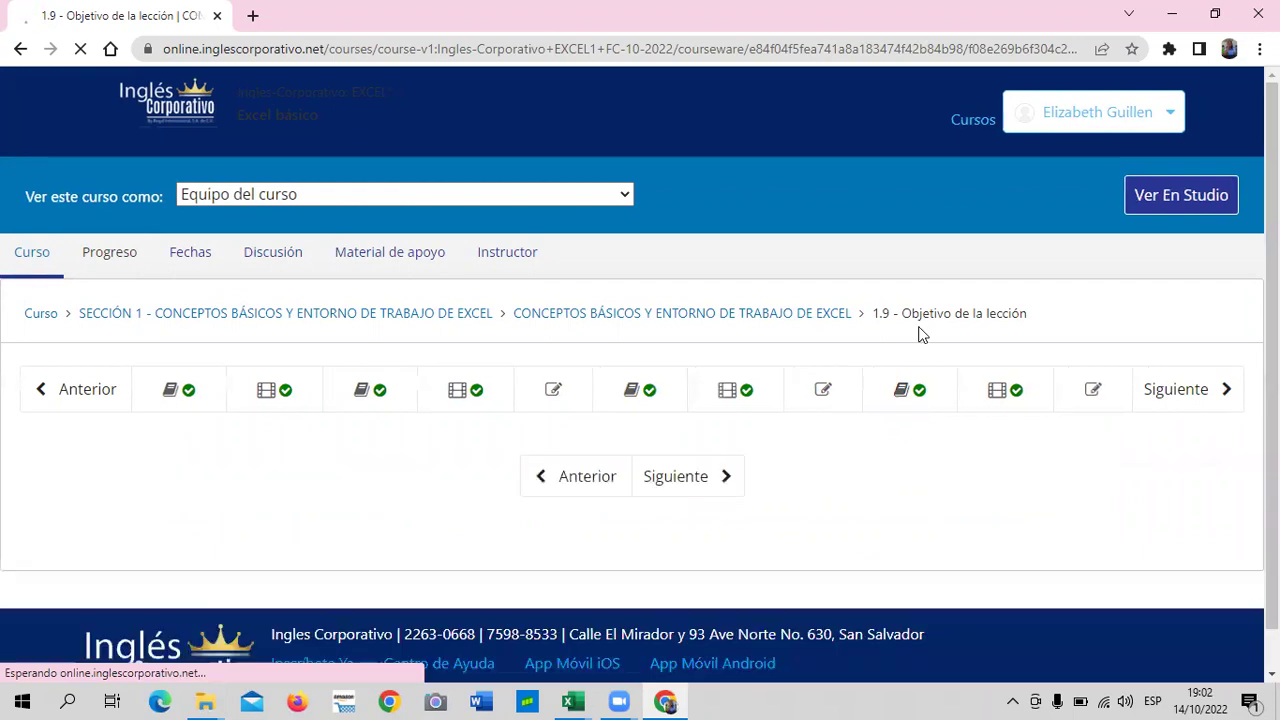
Read lesson 1.9's paste options under Pestaña Inicio, then show the open Excel workbook previews.
scroll(675, 520, "down", 2)
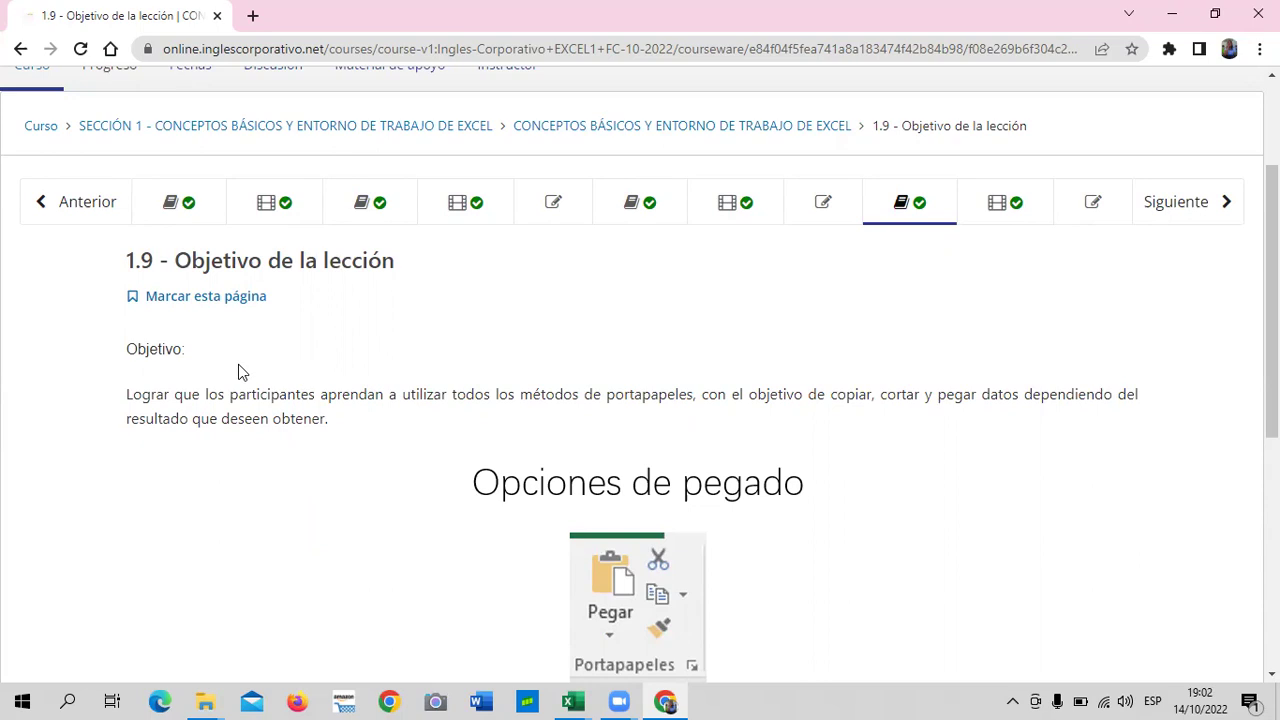
scroll(610, 446, "down", 1)
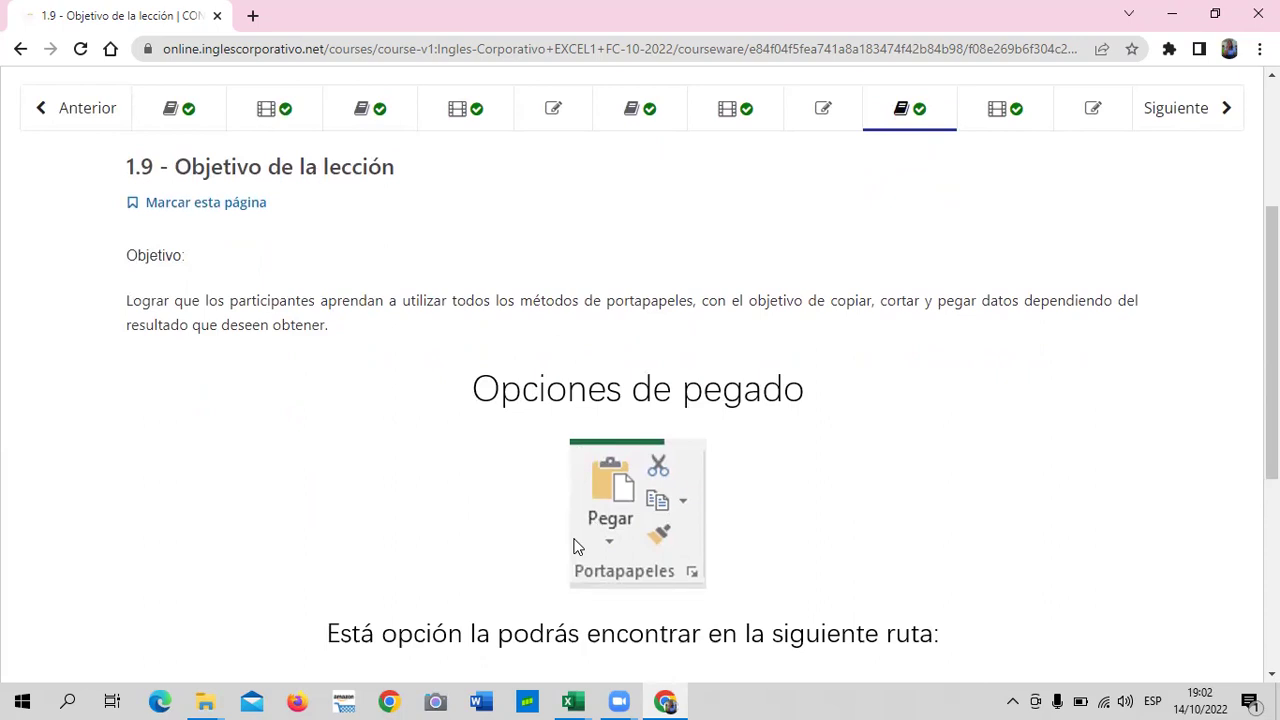
scroll(566, 530, "down", 2)
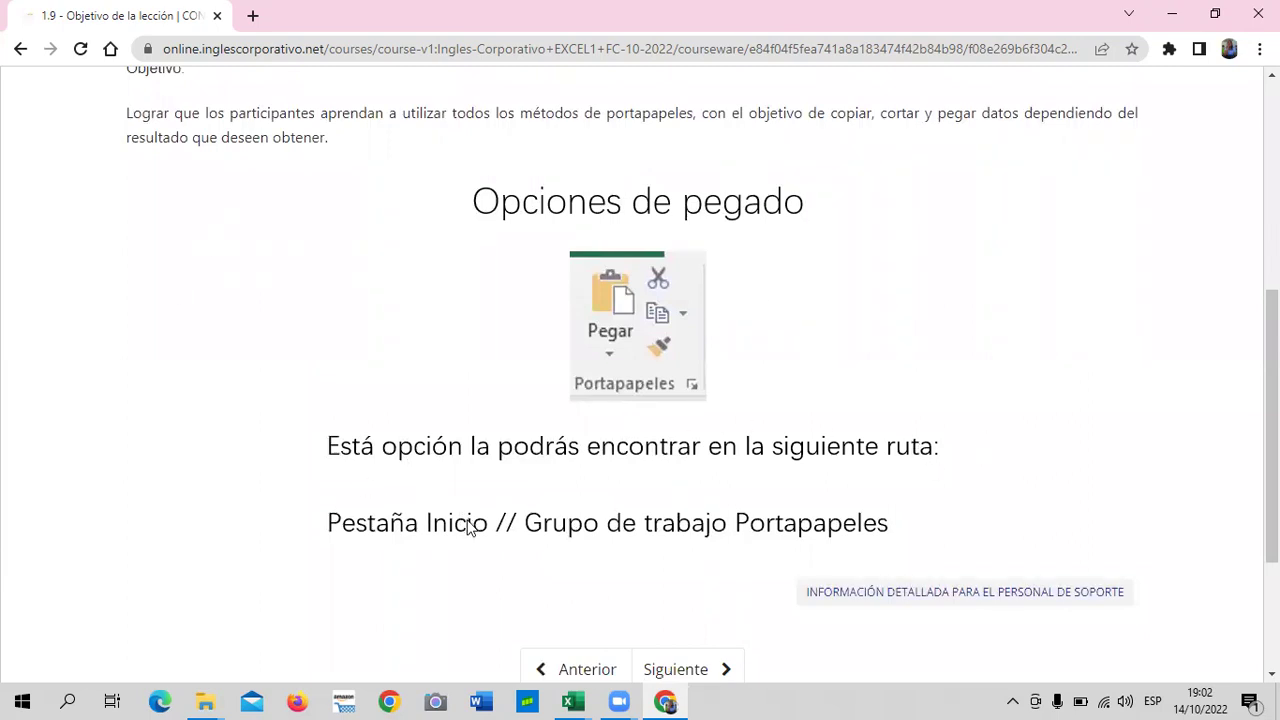
left_click(573, 700)
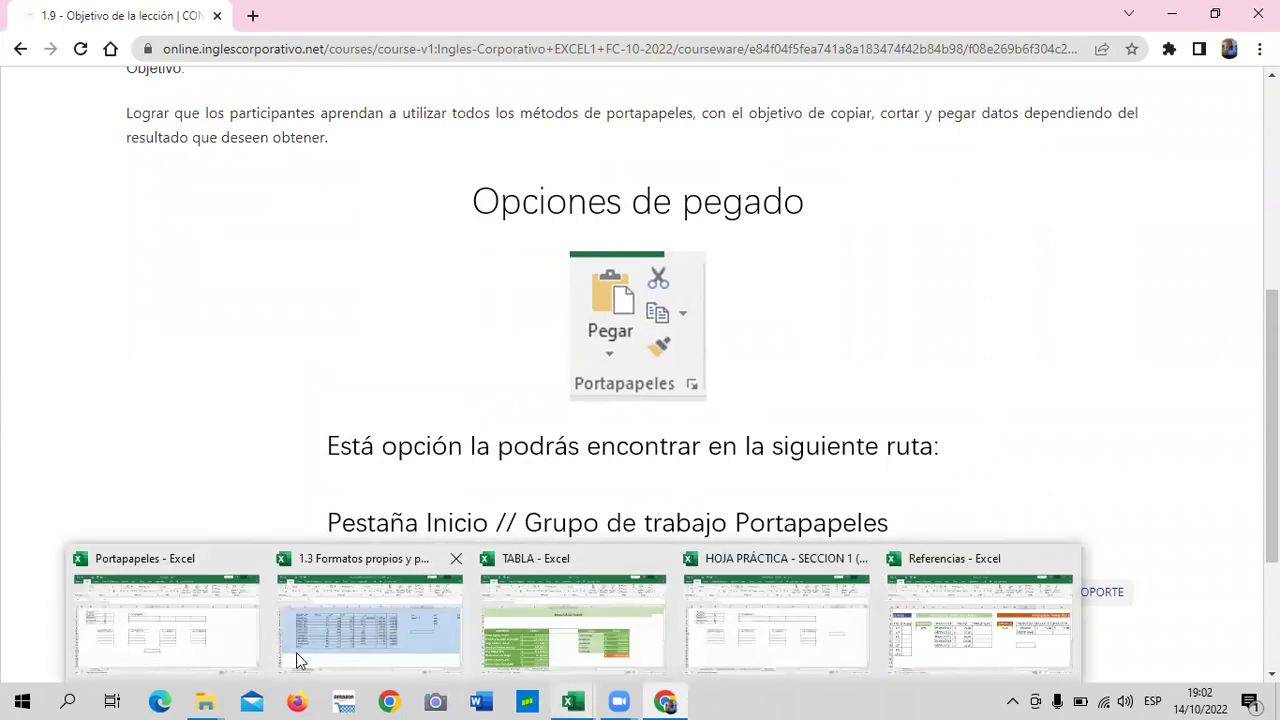
Switch to the Portapapeles workbook and select cells E17 and G17.
left_click(218, 626)
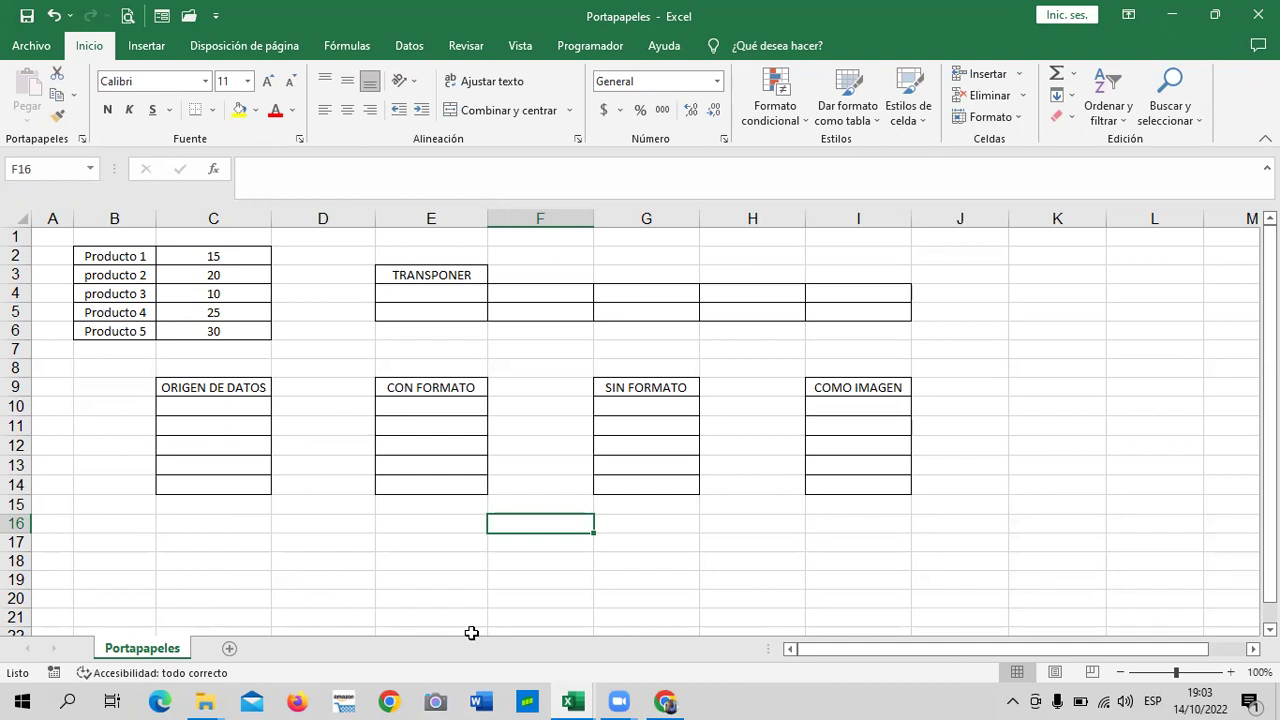
scroll(406, 575, "down", 1)
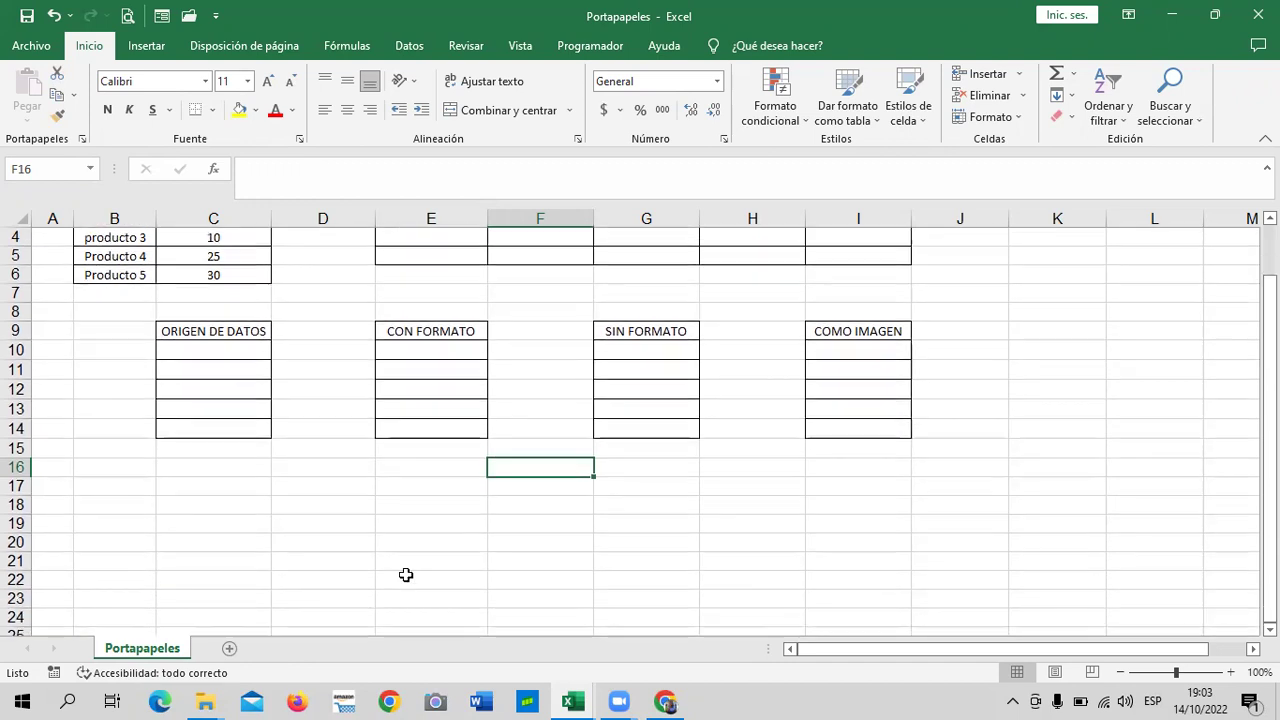
scroll(406, 575, "up", 1)
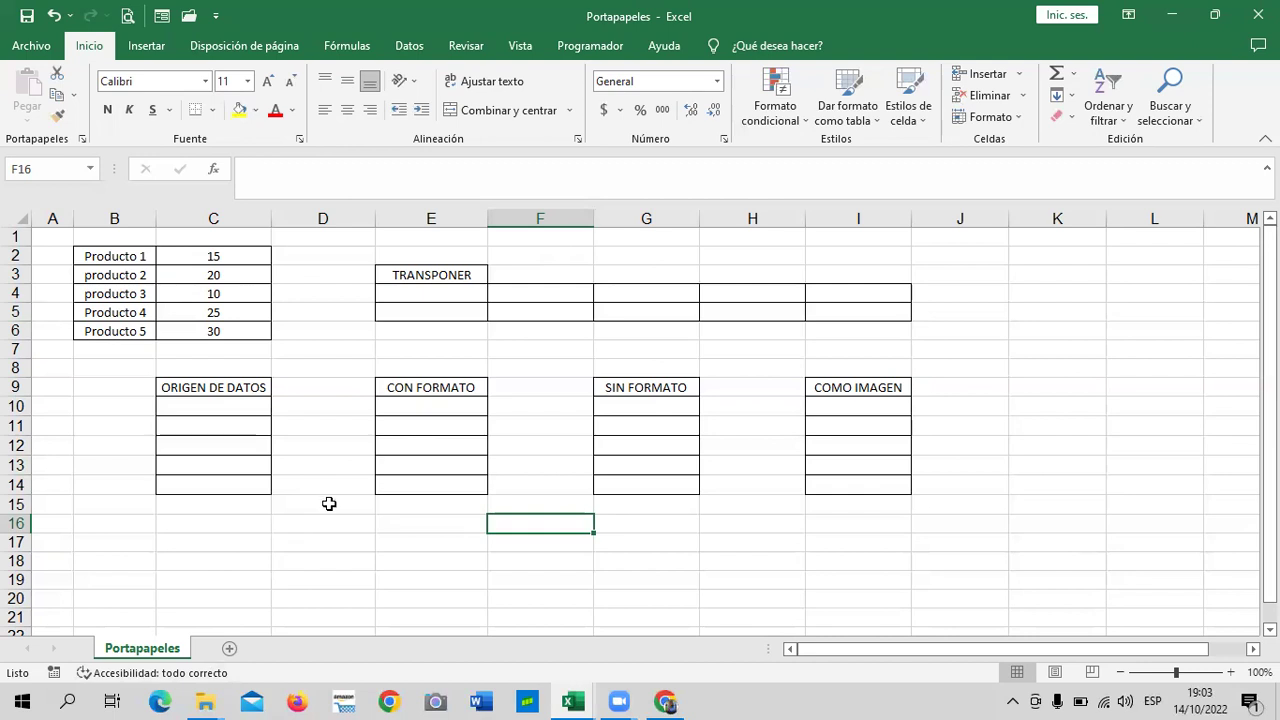
left_click(377, 548)
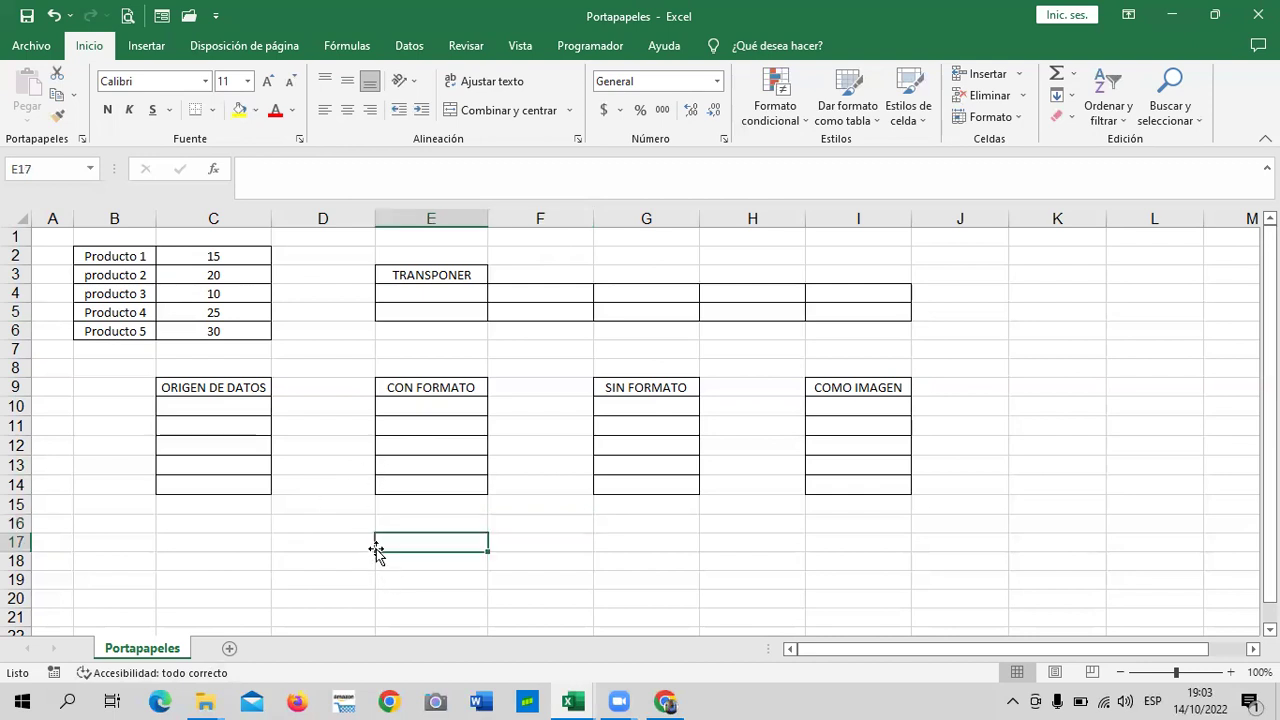
left_click(689, 545)
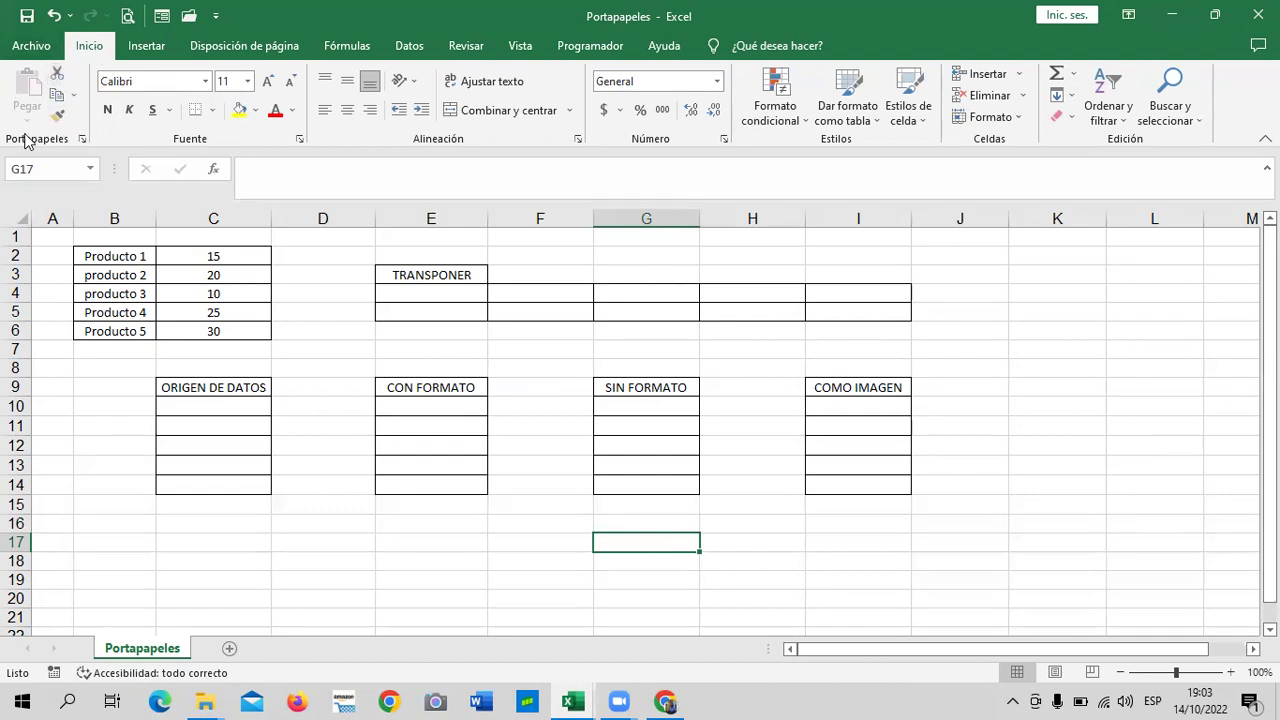
left_click(83, 140)
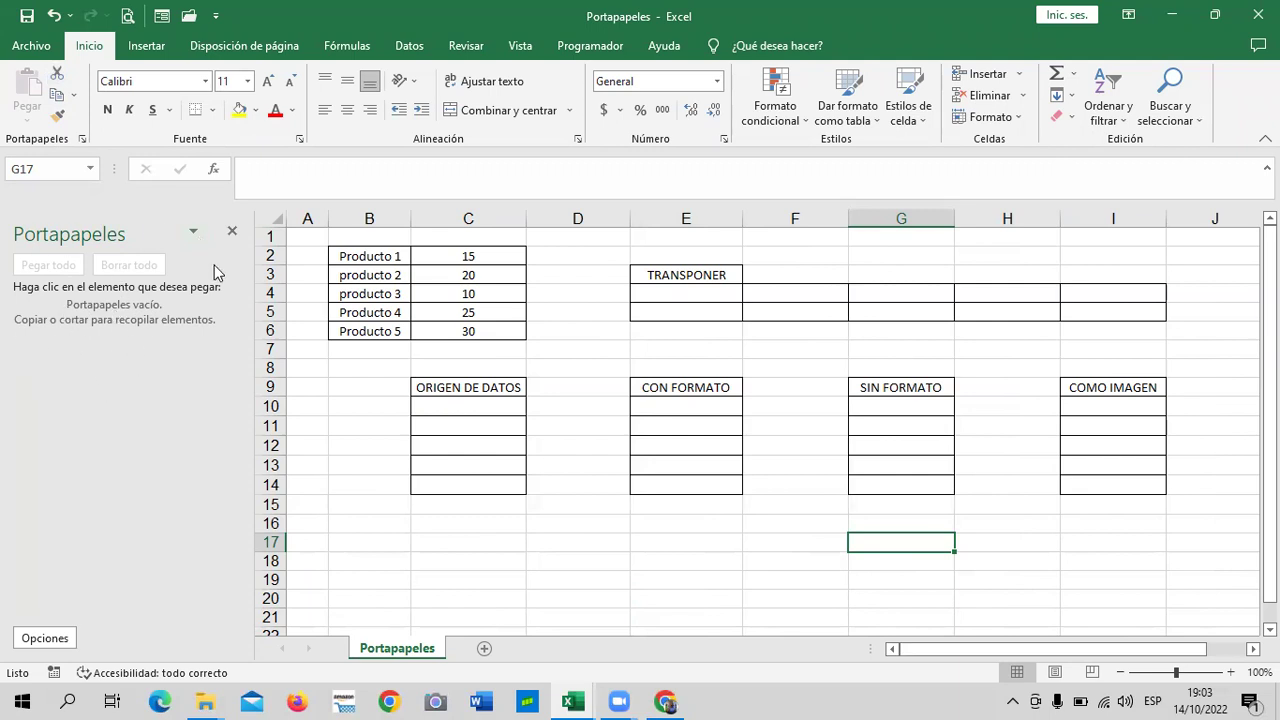
left_click(231, 234)
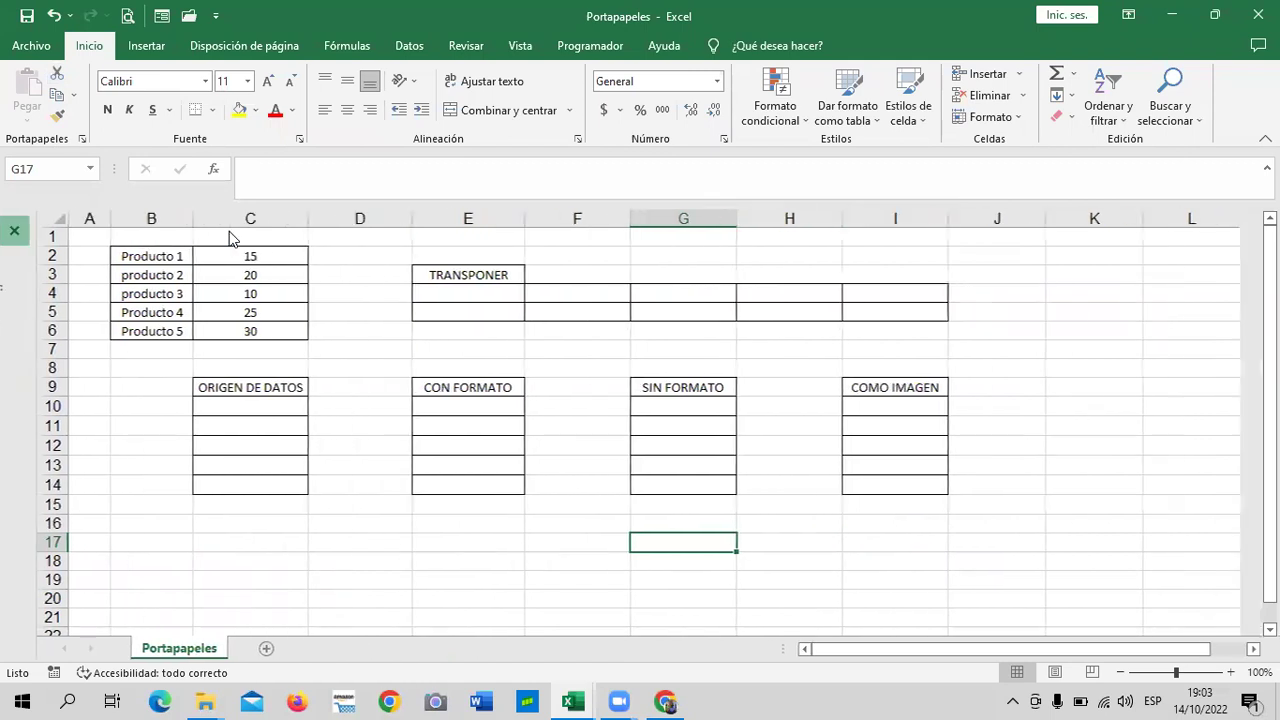
left_click(363, 566)
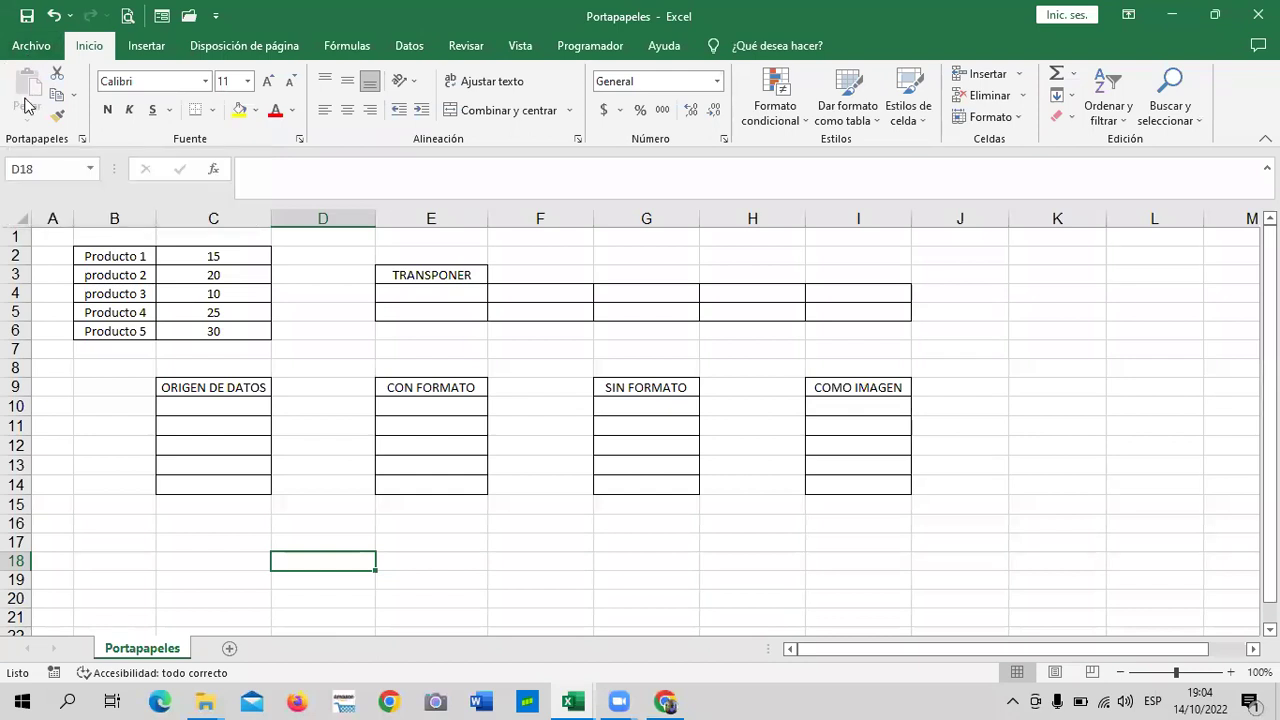
left_click_drag(417, 291, 525, 305)
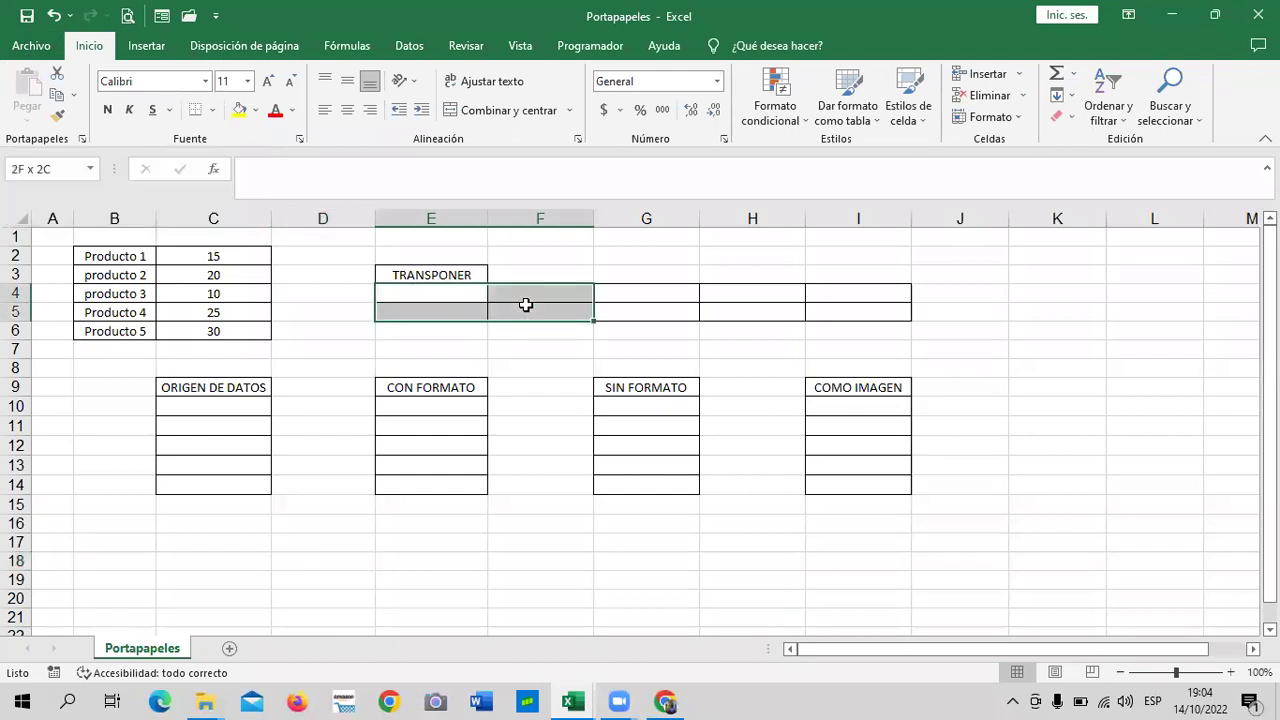
left_click(333, 330)
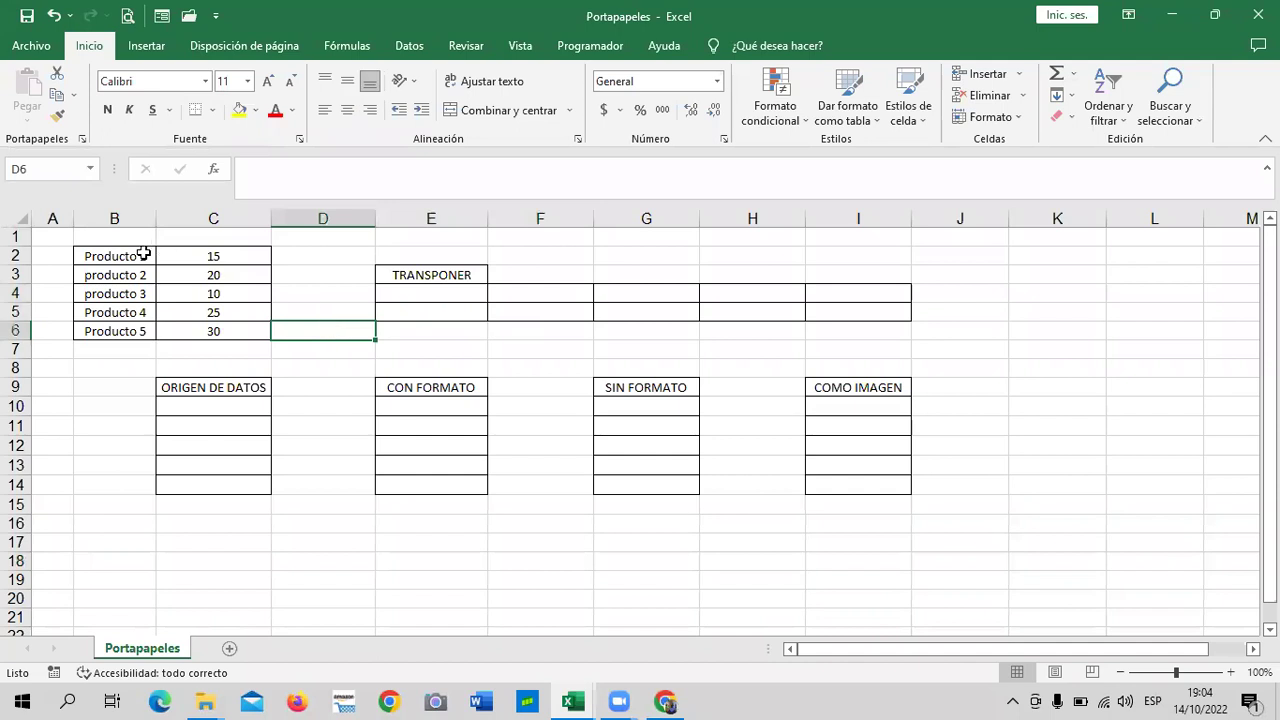
left_click_drag(192, 254, 201, 350)
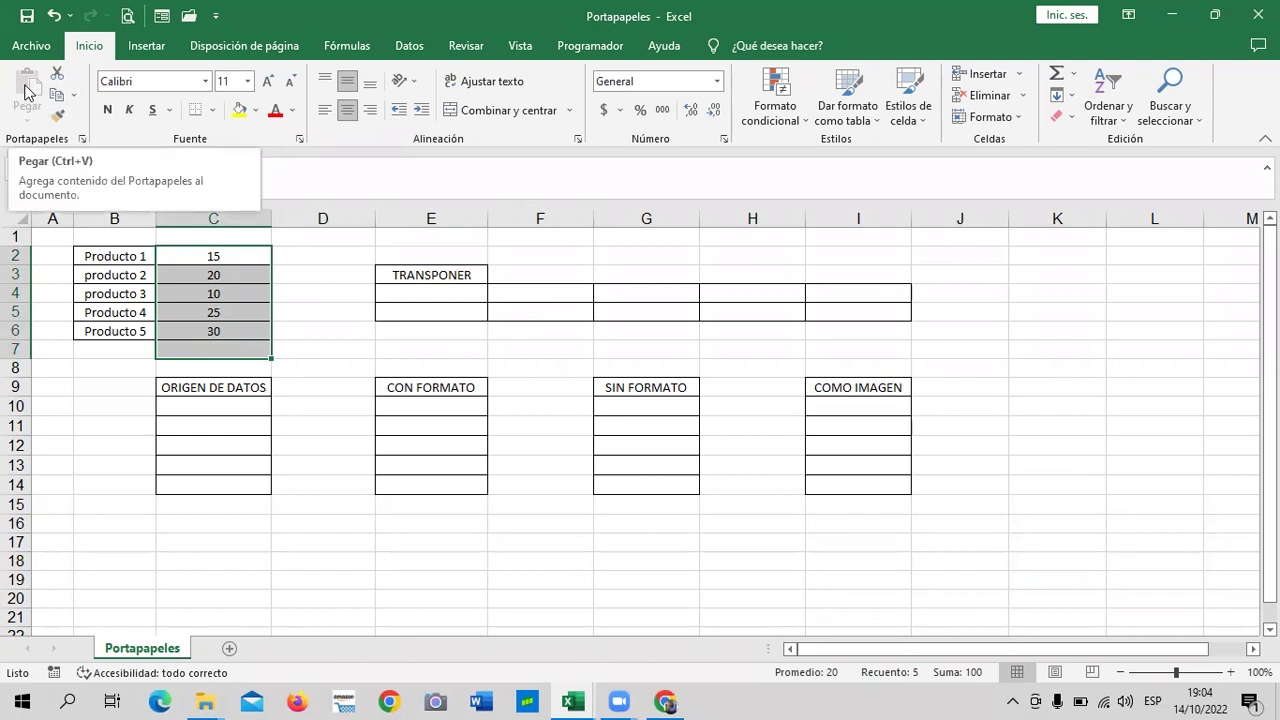
left_click(288, 275)
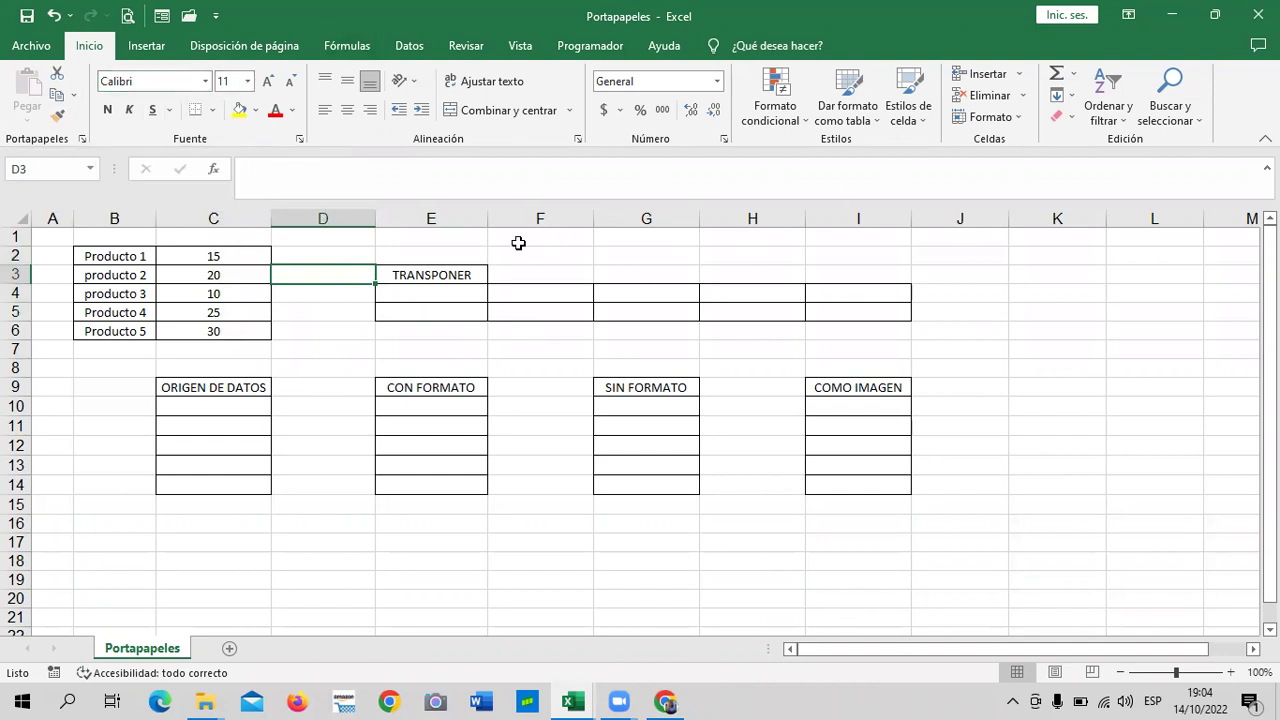
View and dismiss the cell shortcut menu at J3 and near column C.
left_click(972, 276)
right_click(974, 277)
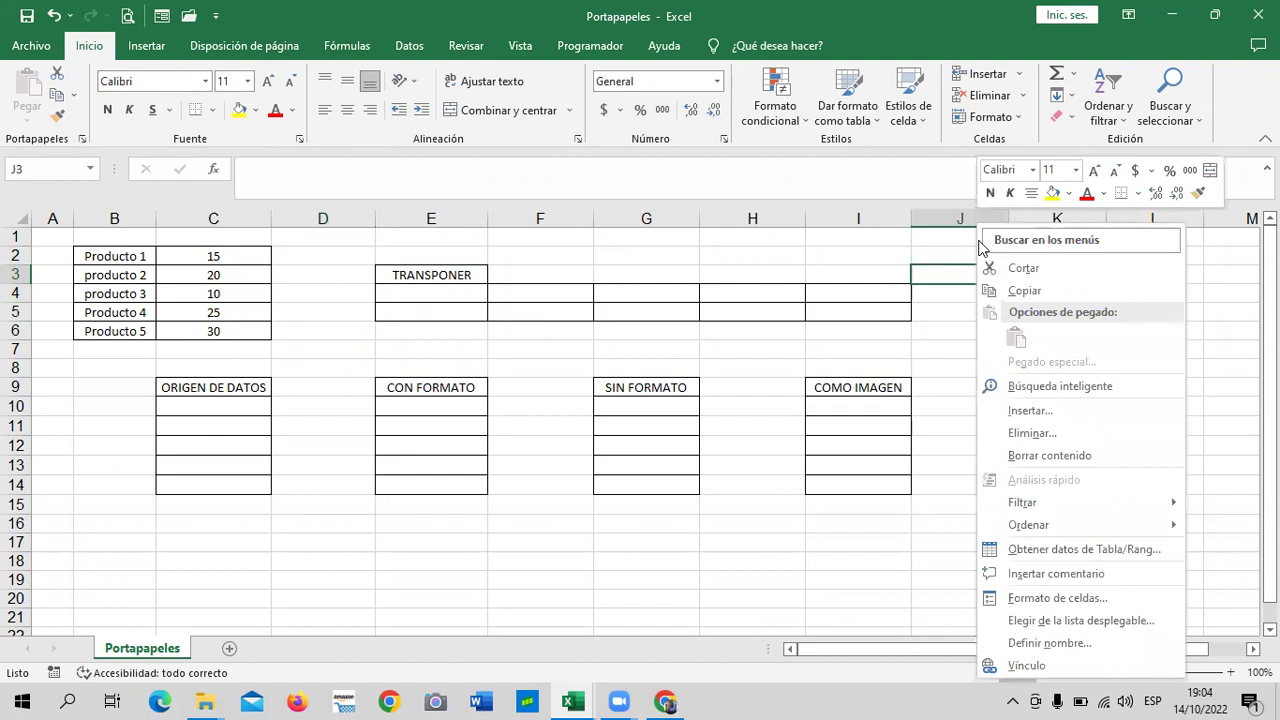
key("Escape")
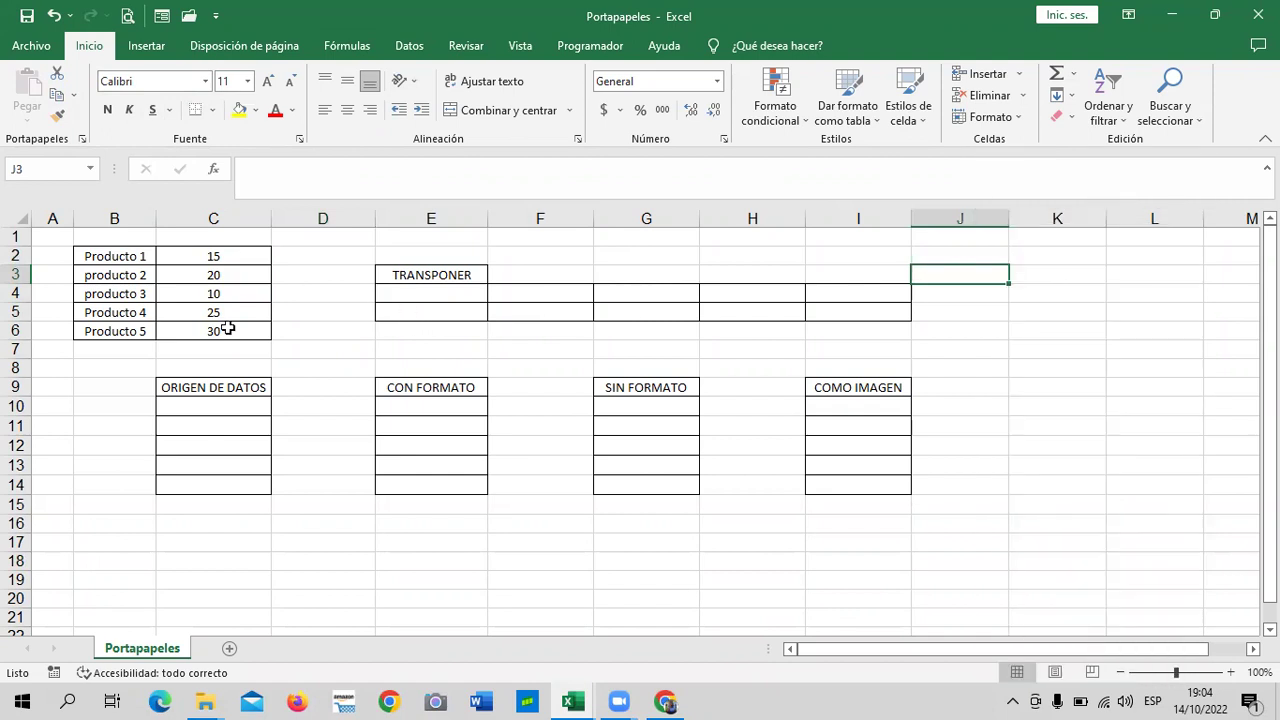
right_click(222, 236)
key("Escape")
Select the product values C2:C6, check their shortcut menu, then show D4's paste options.
mouse_move(212, 252)
left_mouse_down()
mouse_move(218, 362)
mouse_move(224, 333)
left_mouse_up()
right_click(240, 284)
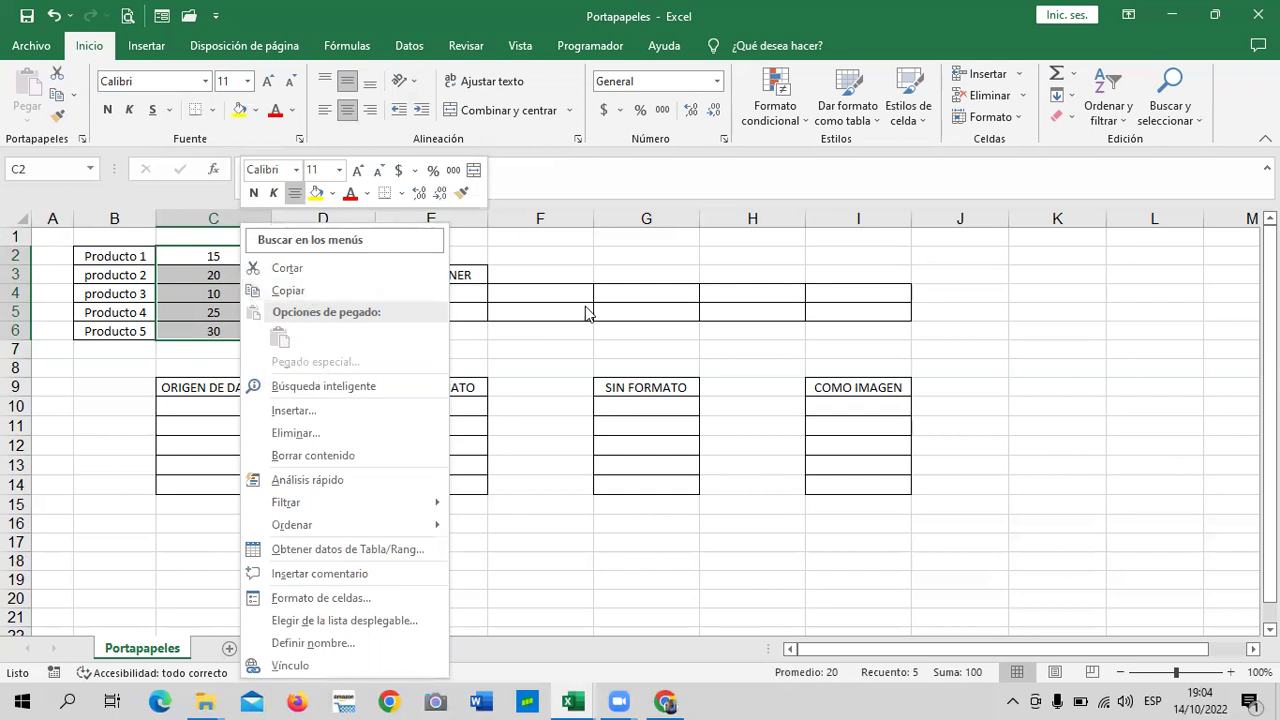
left_click(634, 283)
left_click(638, 270)
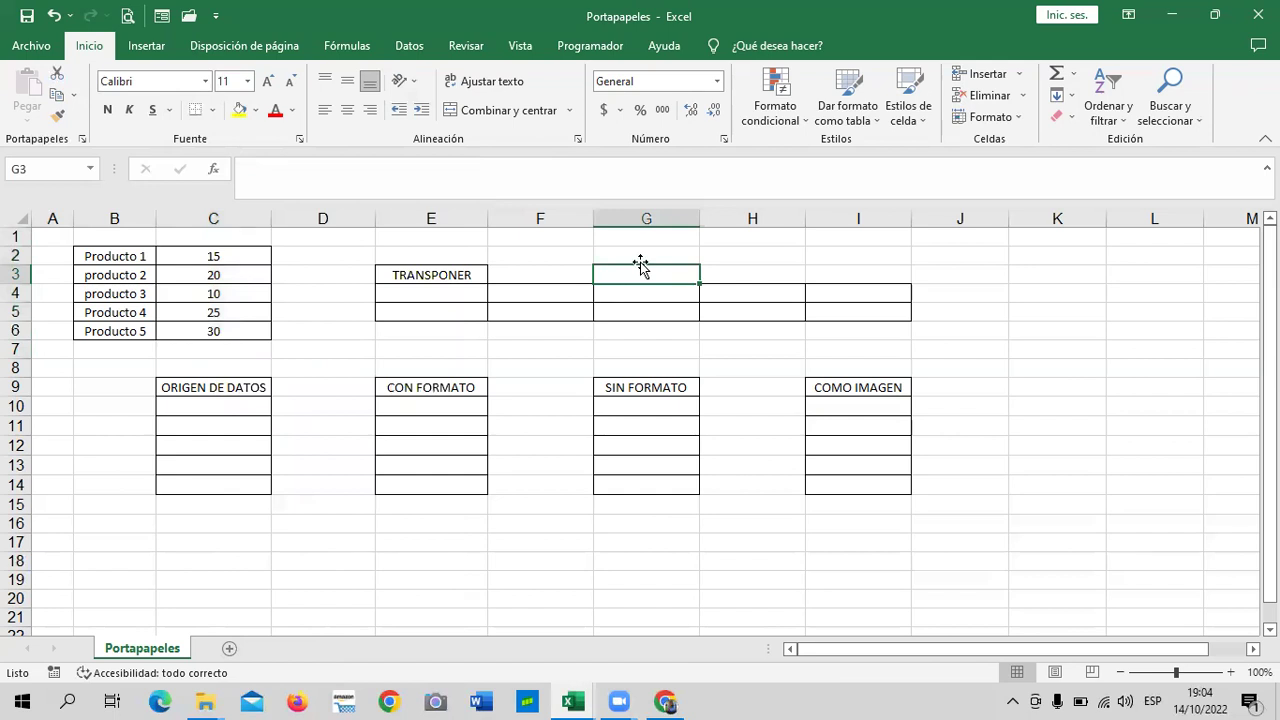
right_click(314, 298)
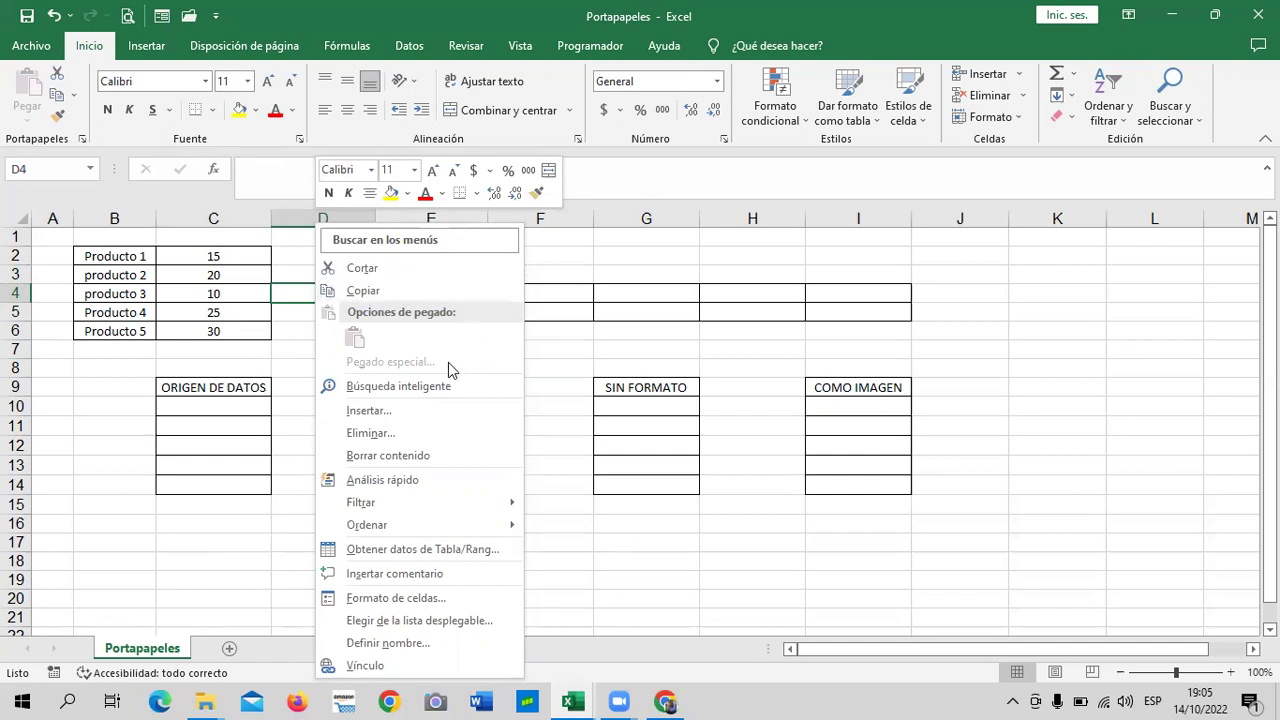
Close the shortcut menu by selecting empty cell G2.
left_click(695, 298)
left_click(659, 255)
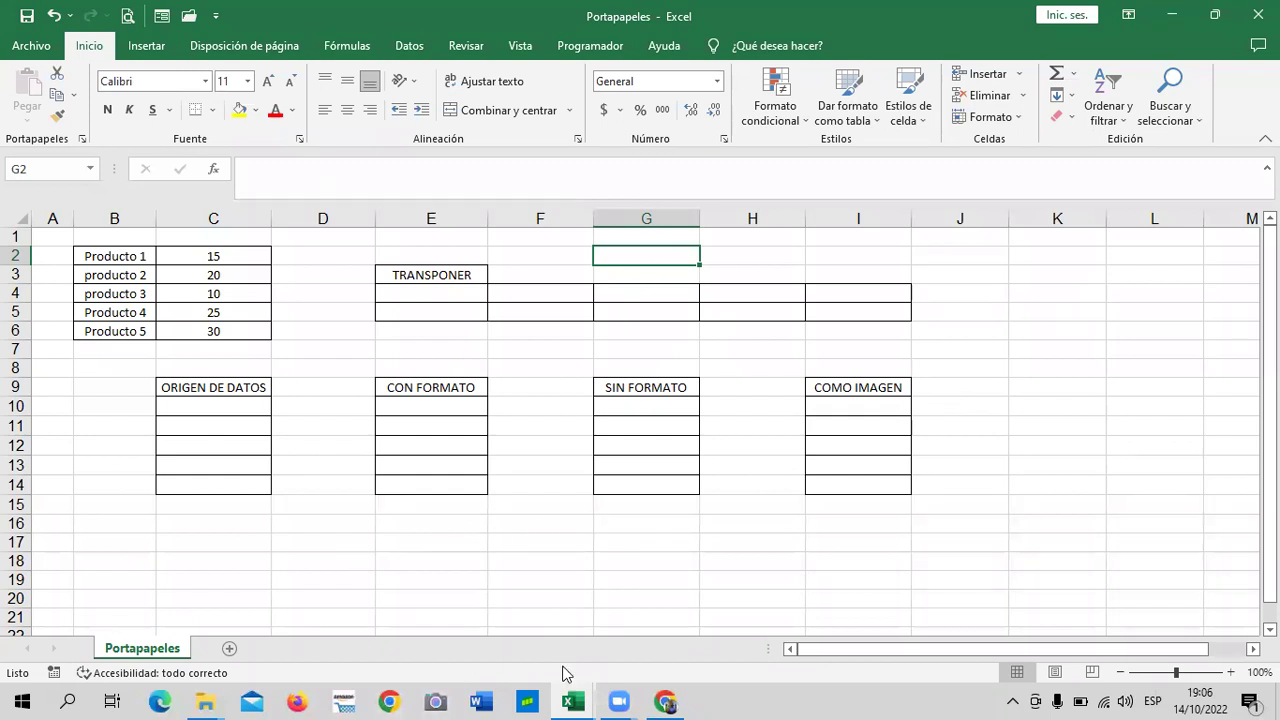
mouse_move(572, 702)
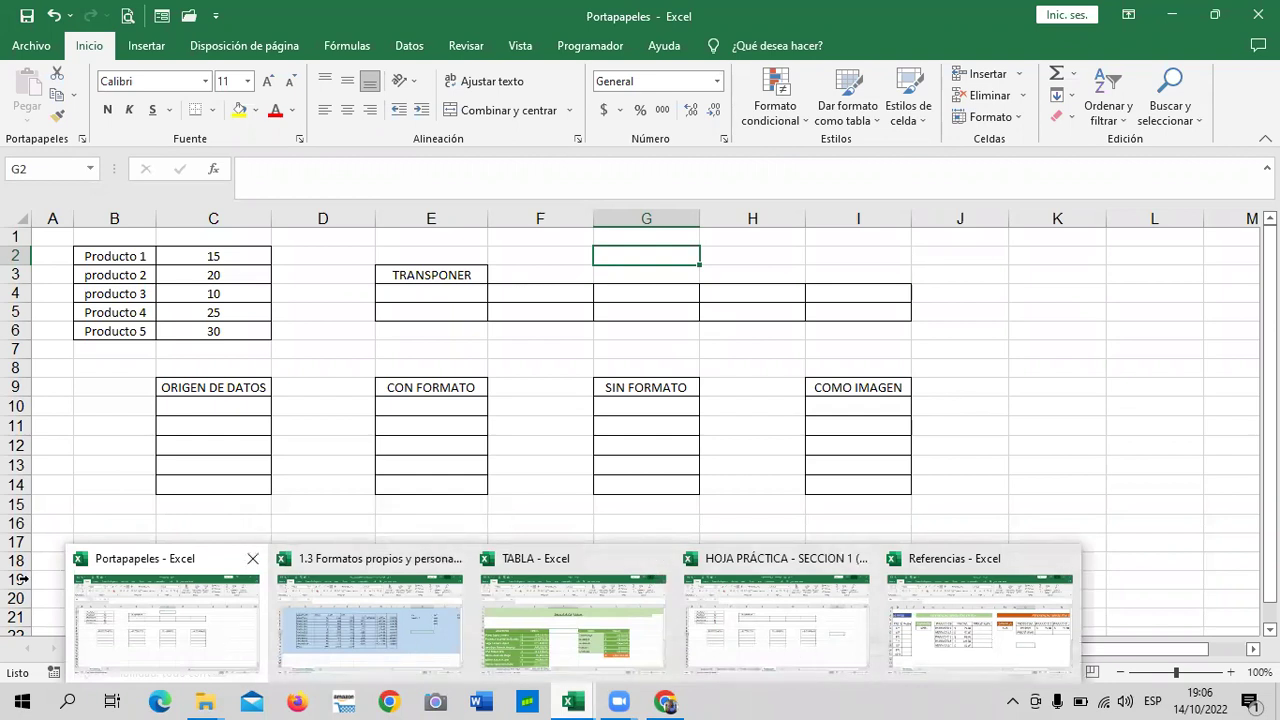
In the Referencias workbook, check cells G6–G11 under 125% GANANCIA, then show workbook previews.
left_click(1003, 655)
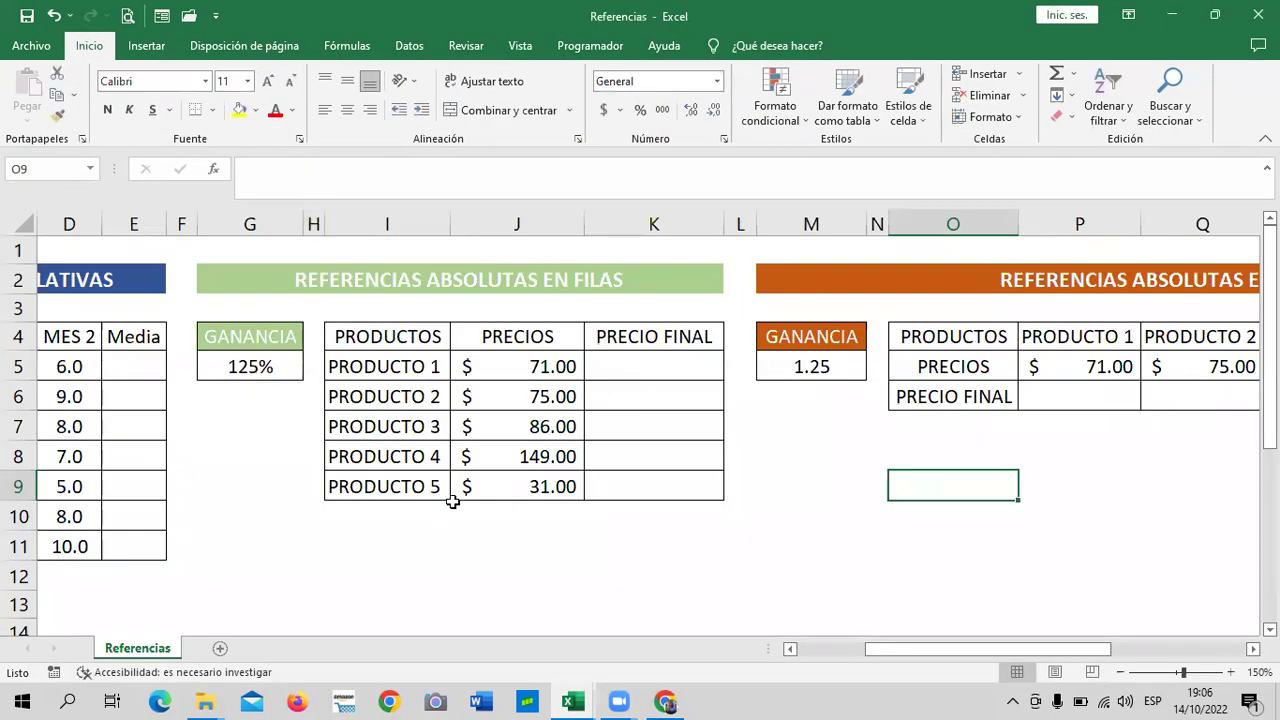
mouse_move(935, 650)
left_mouse_down()
mouse_move(812, 660)
mouse_move(1157, 634)
mouse_move(848, 650)
mouse_move(651, 500)
left_mouse_up()
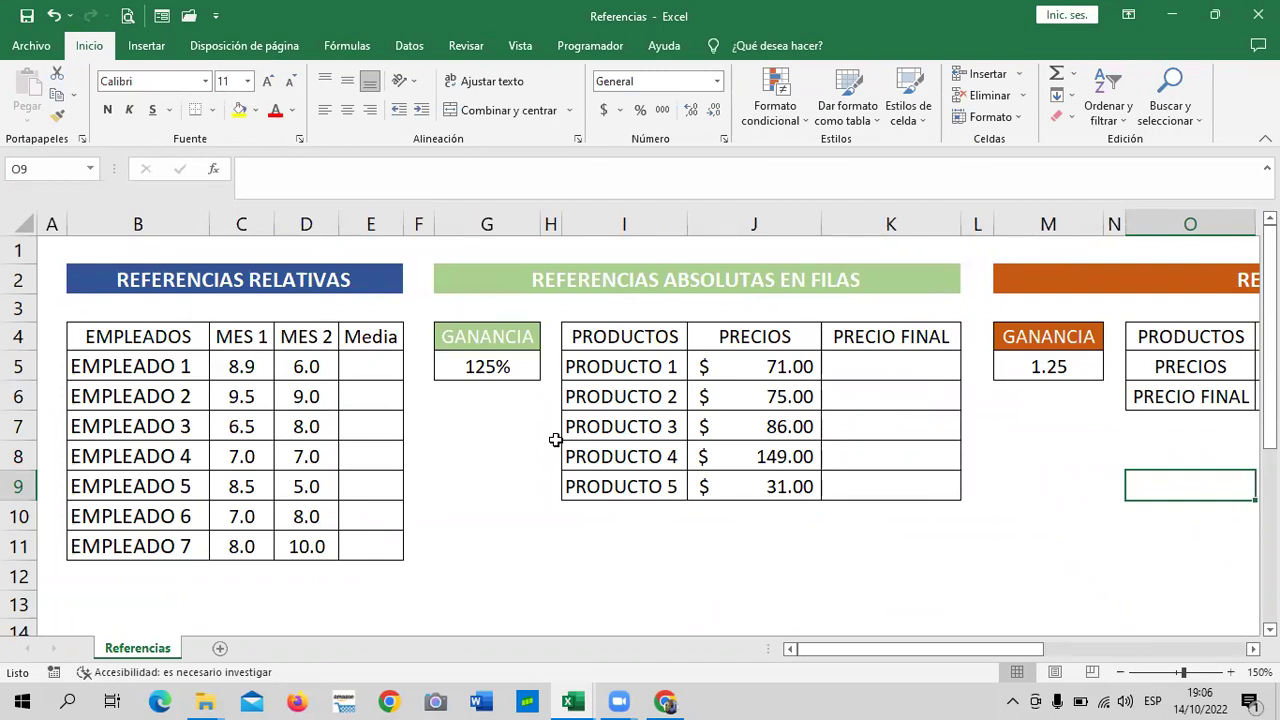
left_click(475, 418)
left_click(455, 480)
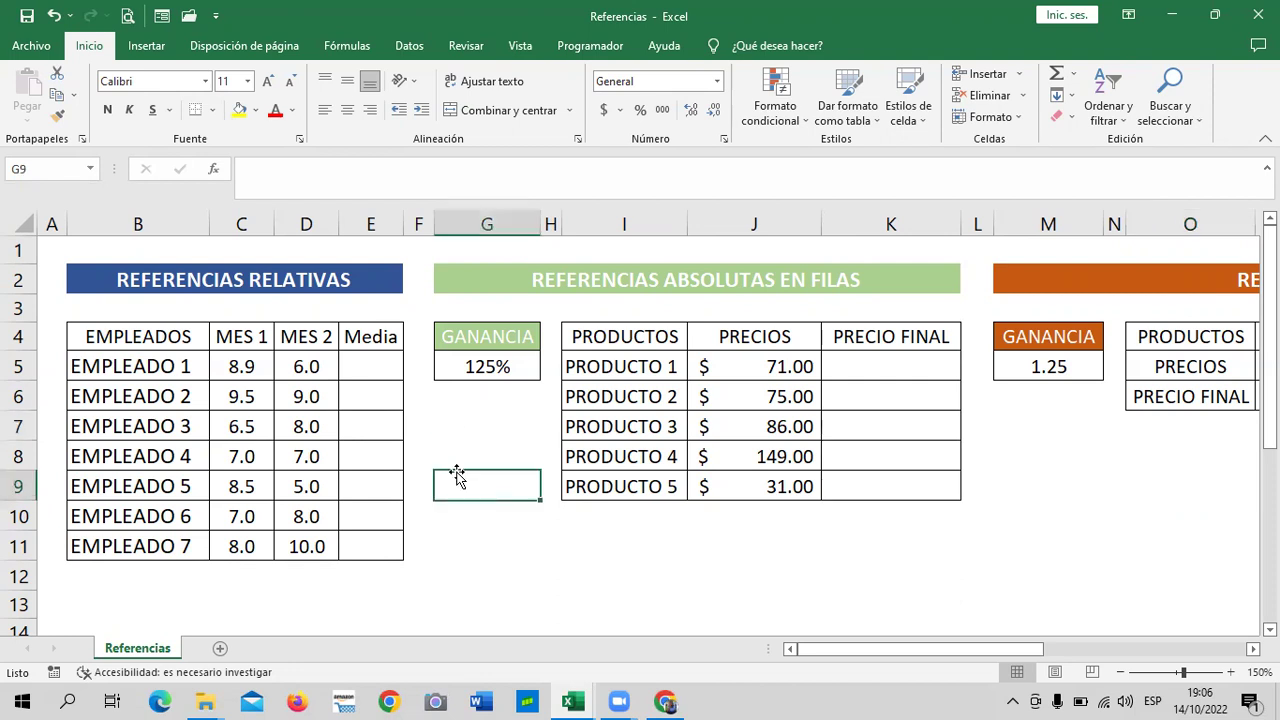
left_click(466, 534)
left_click(478, 490)
left_click(484, 455)
left_click(482, 393)
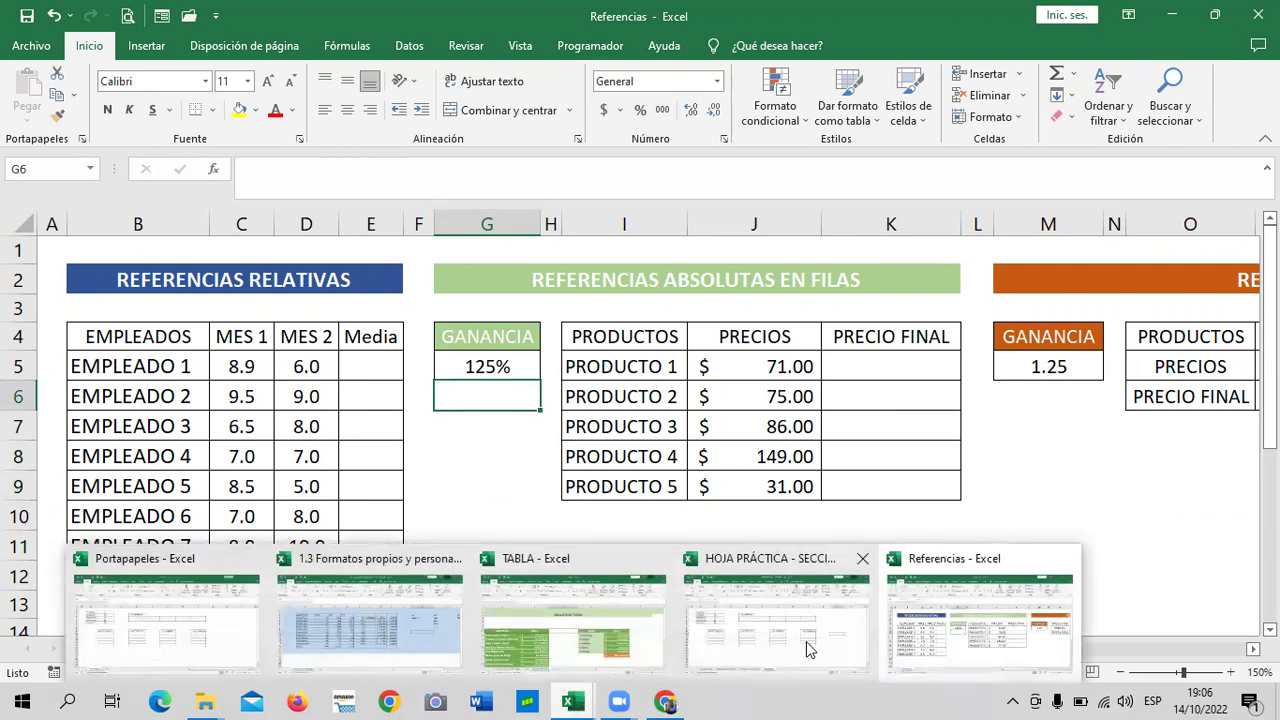
left_click(810, 650)
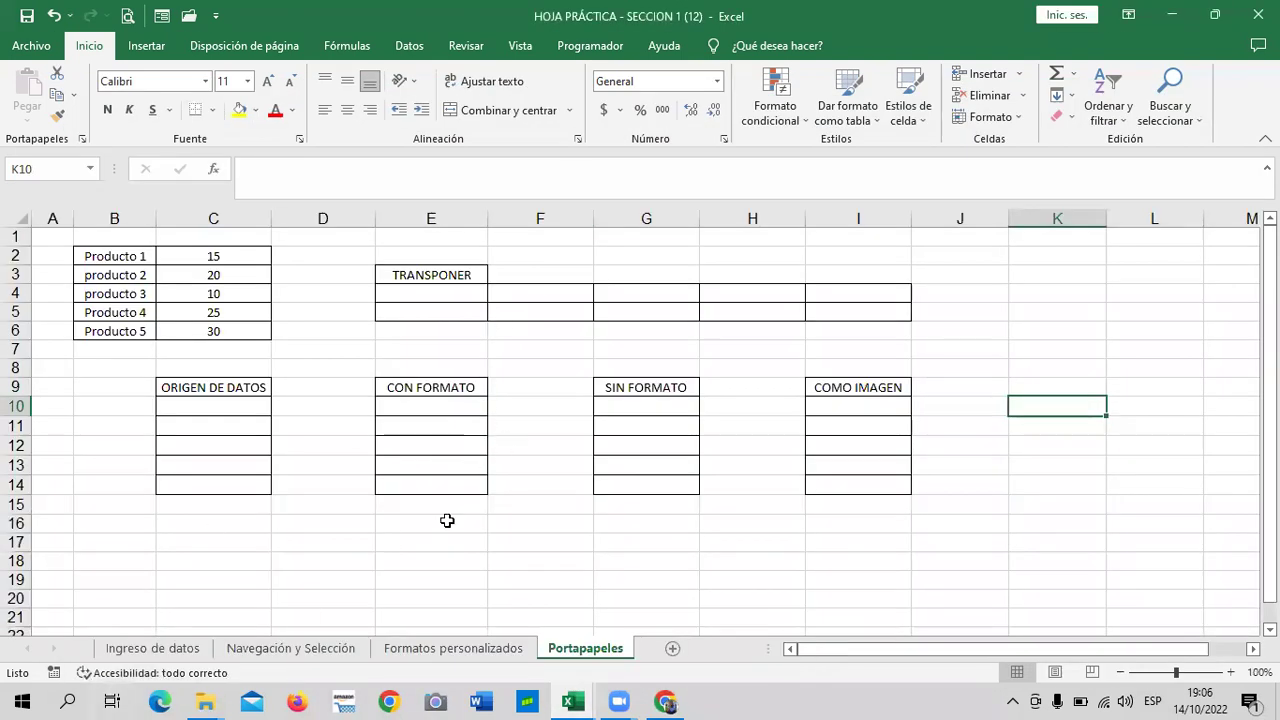
left_click(178, 648)
left_click(295, 650)
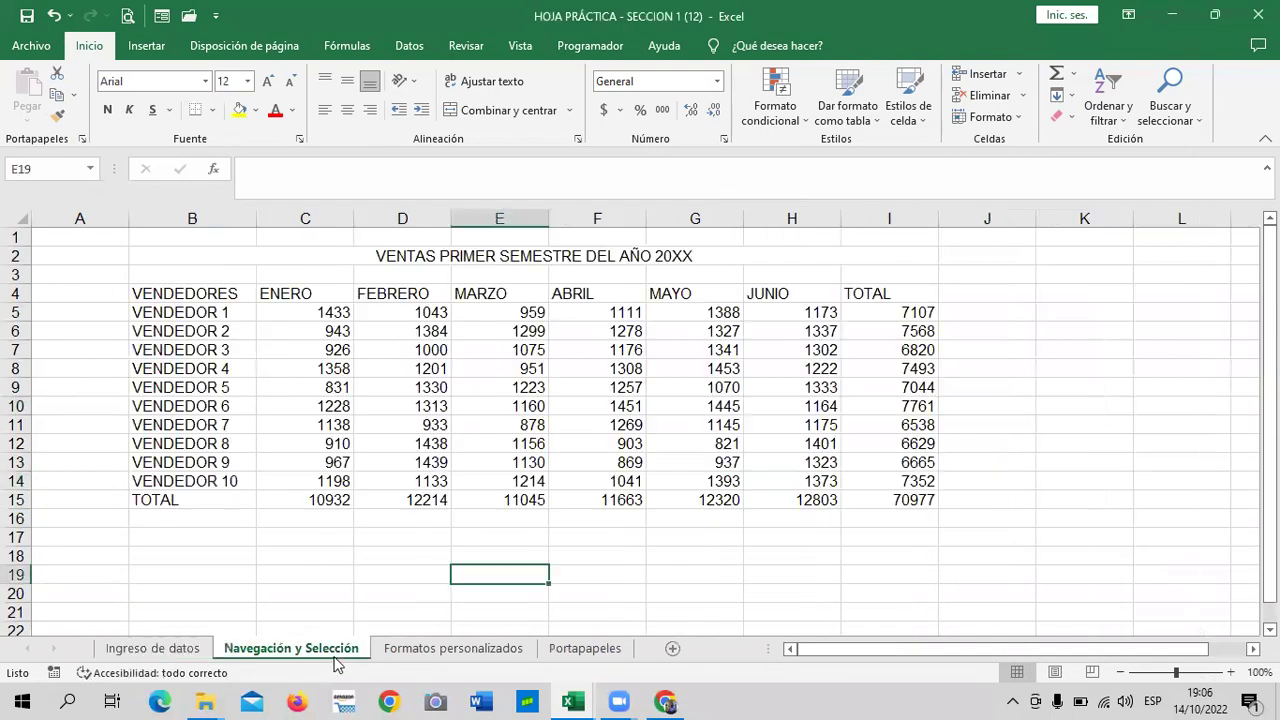
left_click(450, 650)
left_click(598, 649)
left_click(460, 650)
left_click(300, 650)
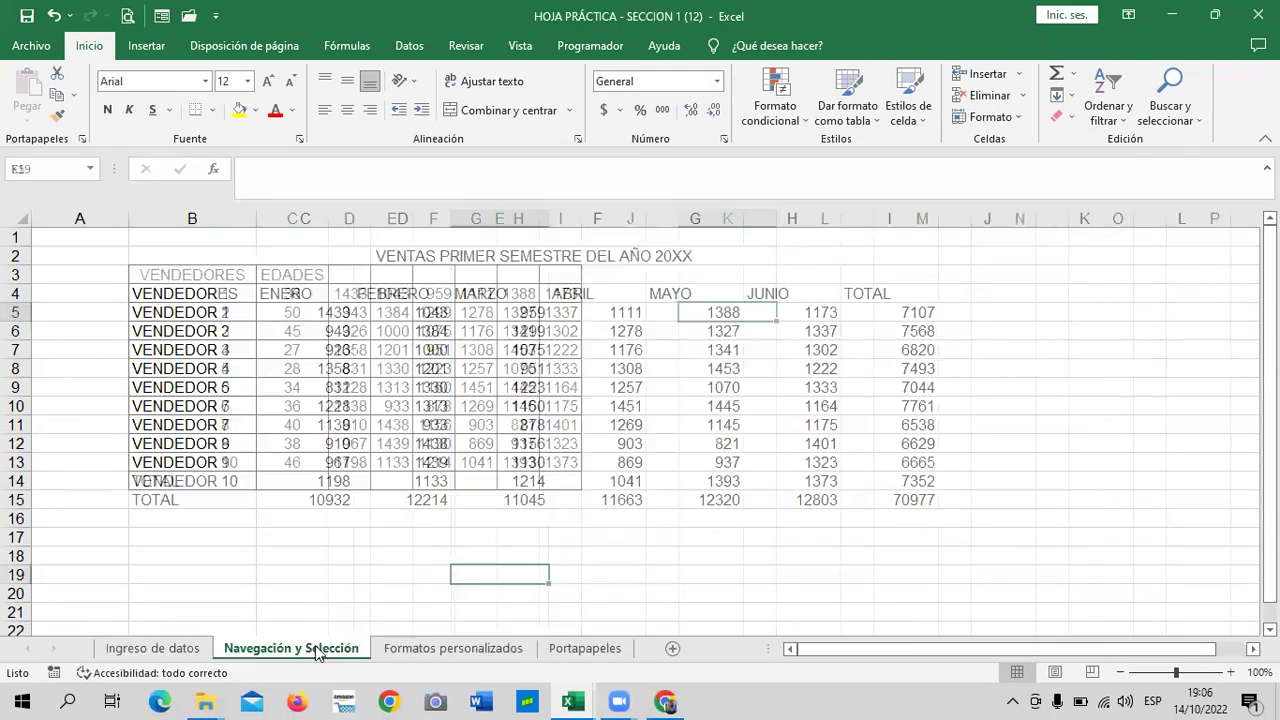
left_click(155, 650)
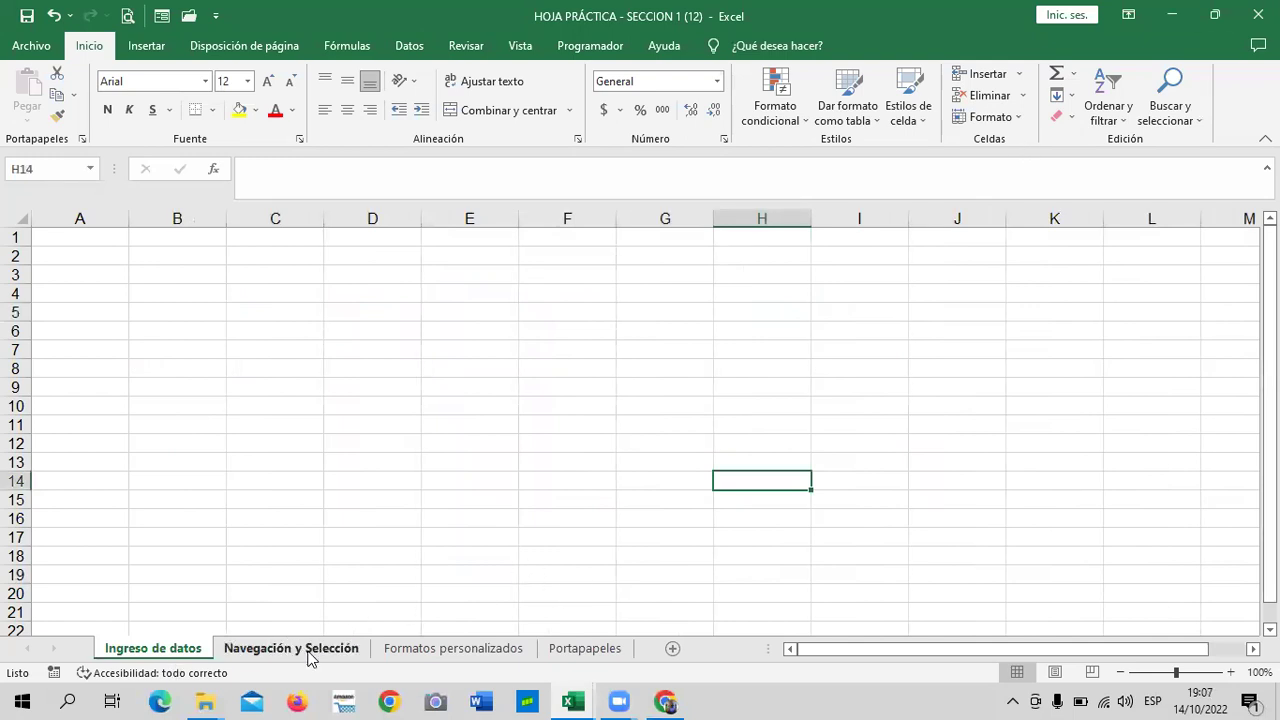
left_click(305, 651)
left_click(455, 650)
left_click(582, 650)
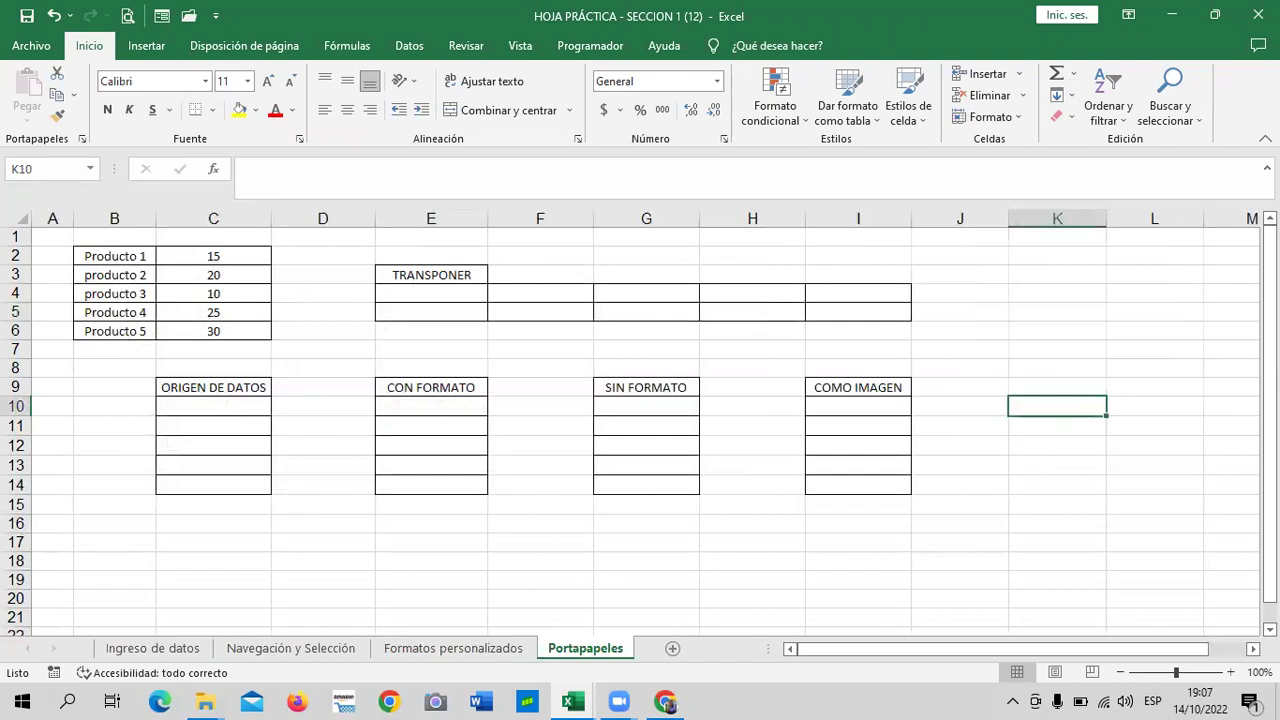
left_click(1069, 350)
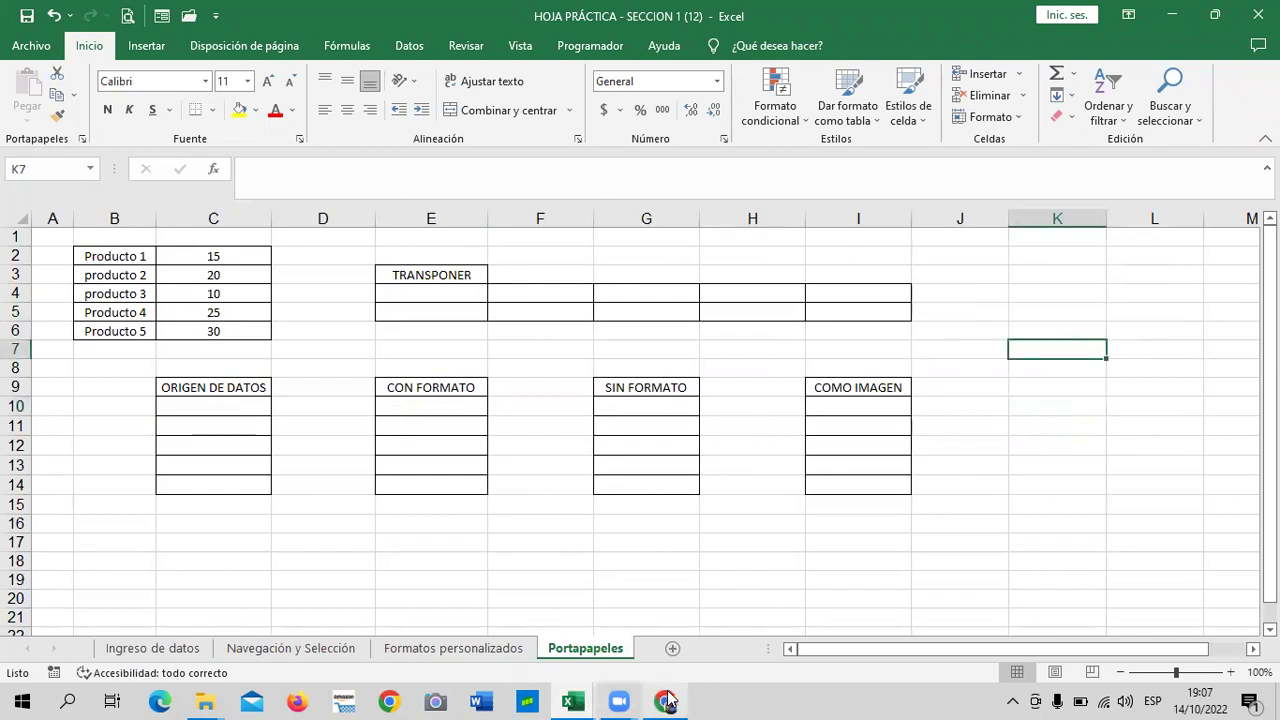
Switch to the Referencias workbook and select cell G8 beneath the GANANCIA value.
mouse_move(571, 702)
left_click(952, 662)
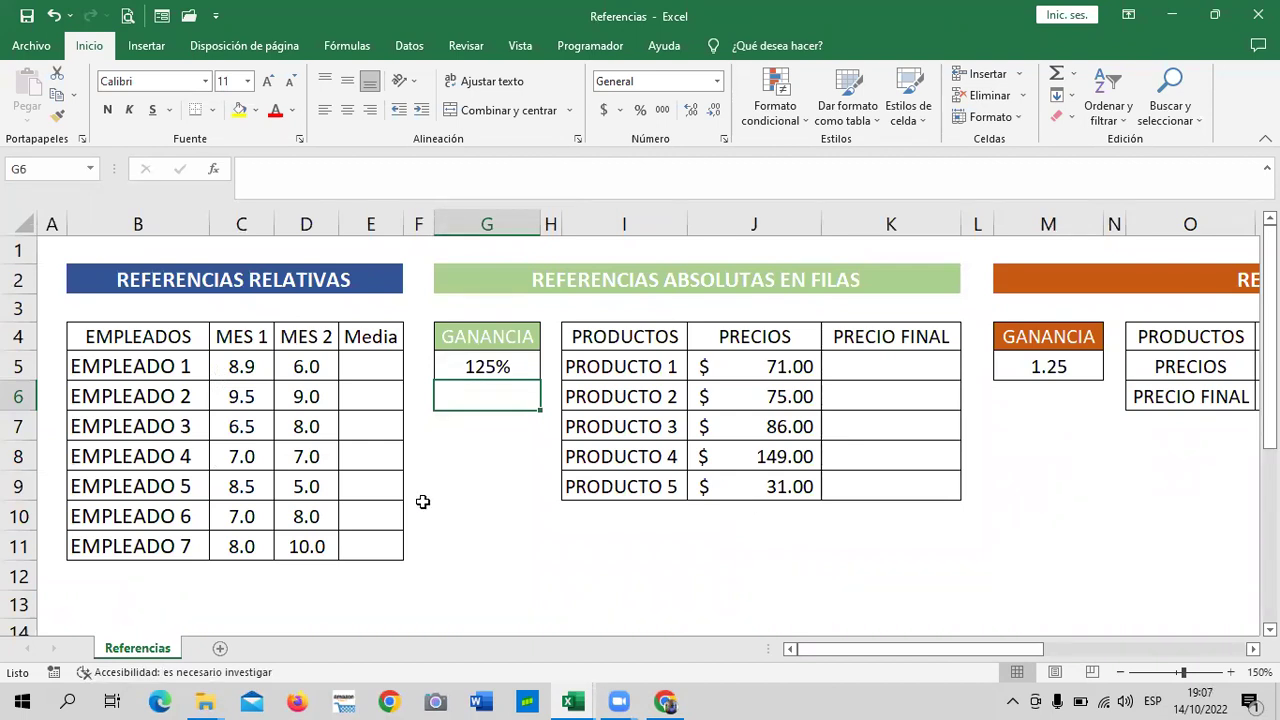
left_click(458, 452)
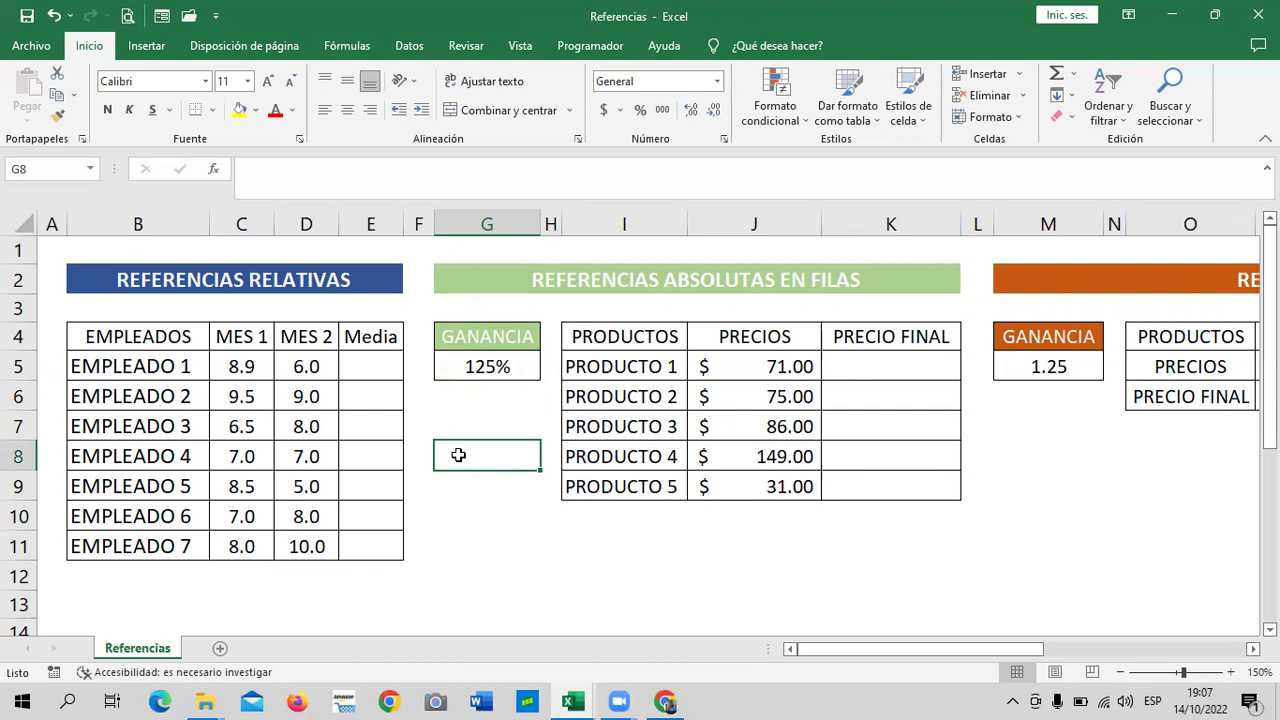
Return to the course lesson in Chrome and go back to the Curso outline.
left_click(667, 702)
scroll(674, 589, "down", 1)
scroll(579, 536, "up", 1)
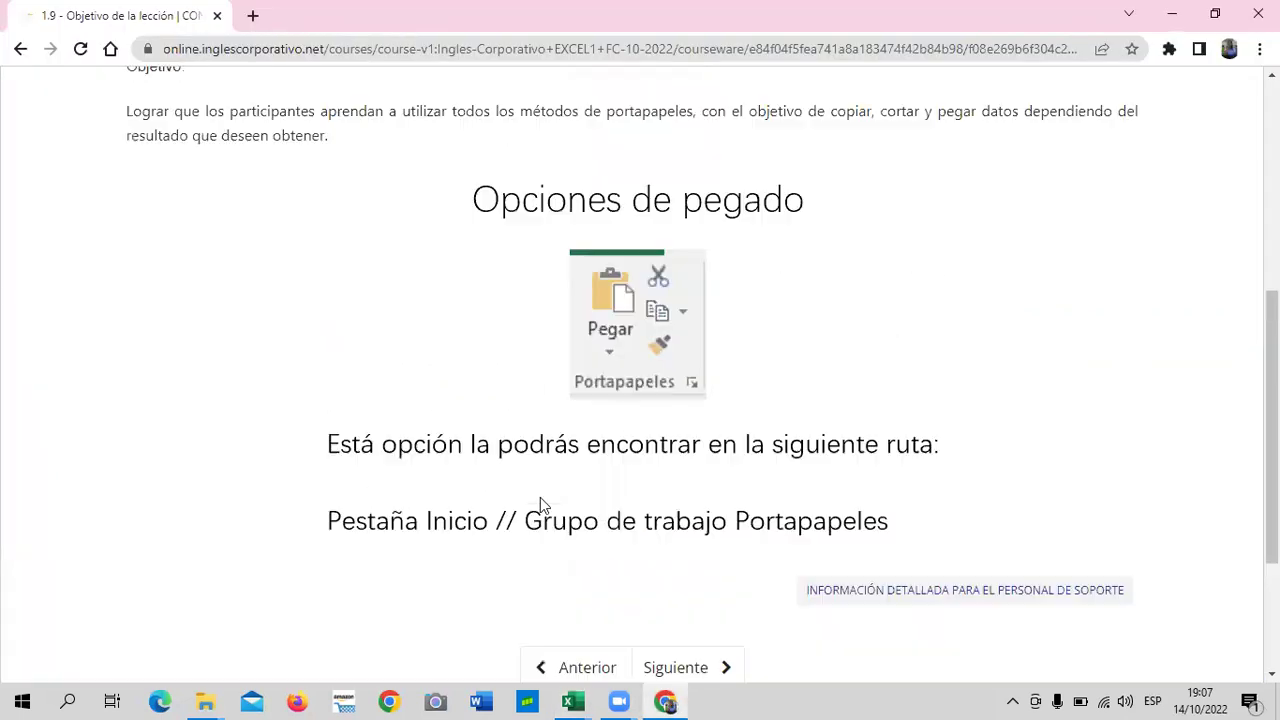
scroll(540, 503, "up", 5)
left_click(41, 314)
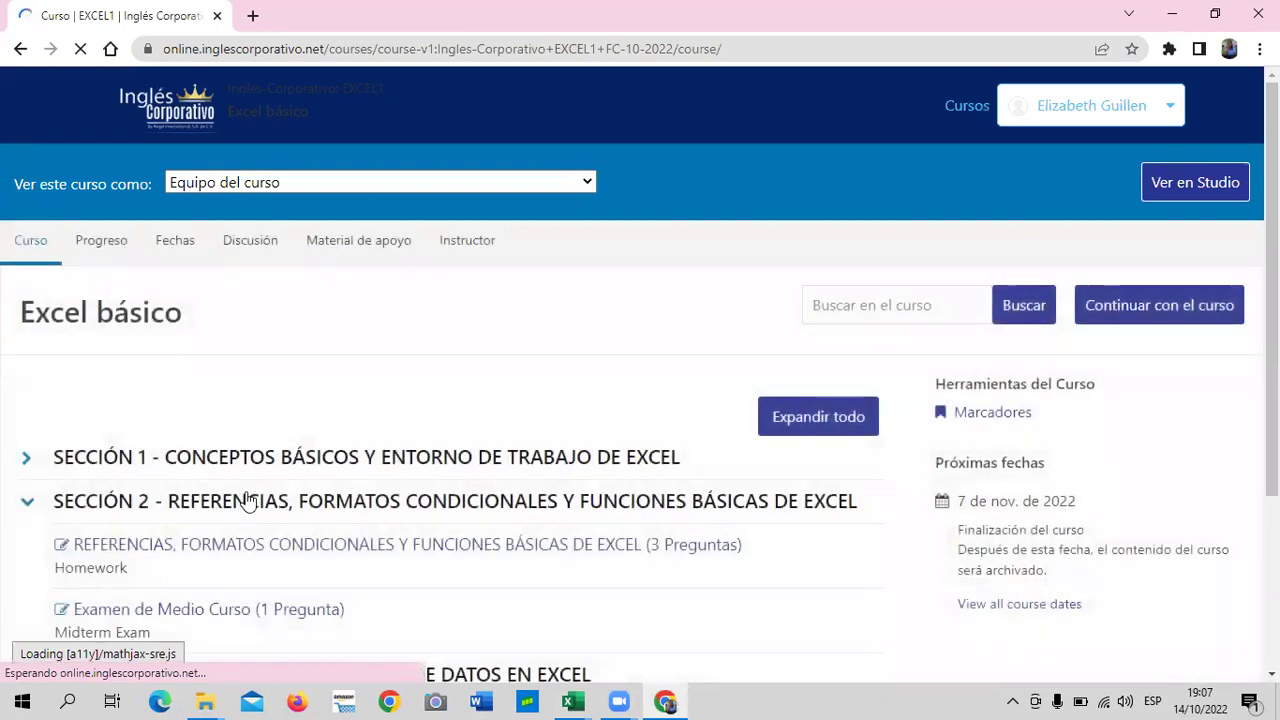
Expand SECCIÓN 2 and open the REFERENCIAS, FORMATOS CONDICIONALES Y FUNCIONES BÁSICAS homework.
left_click(246, 500)
left_click(66, 508)
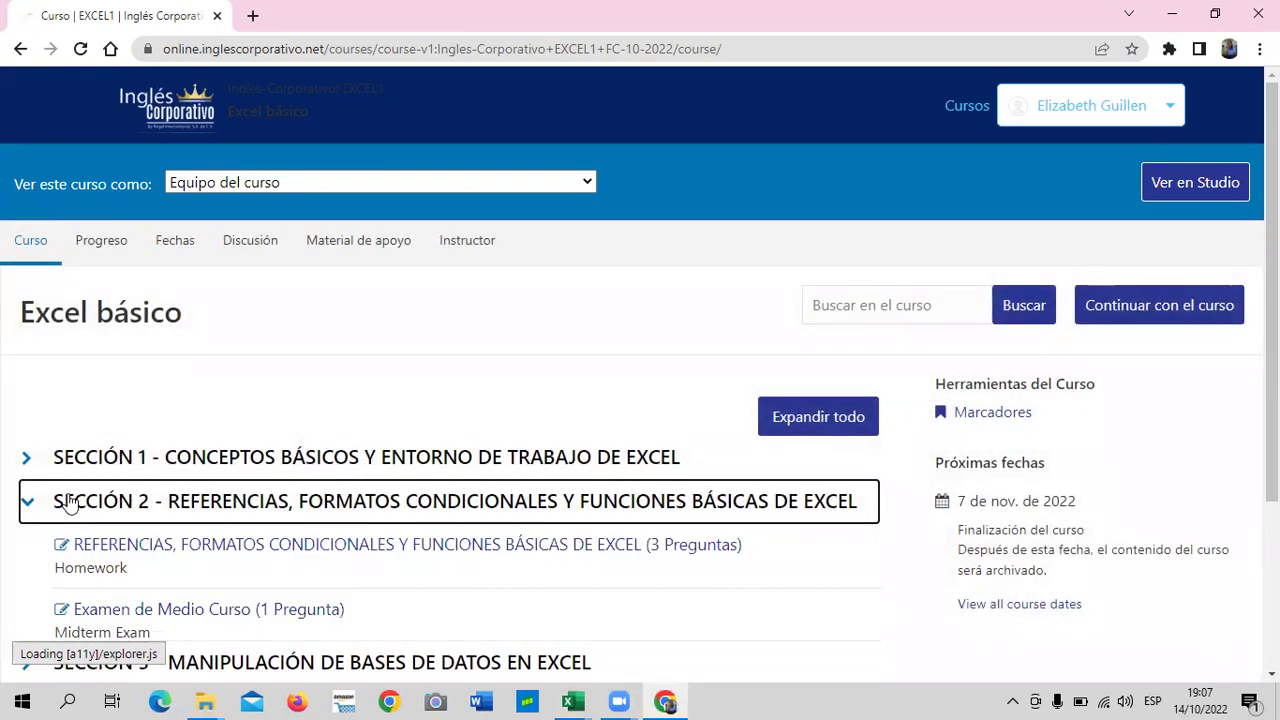
scroll(63, 500, "down", 2)
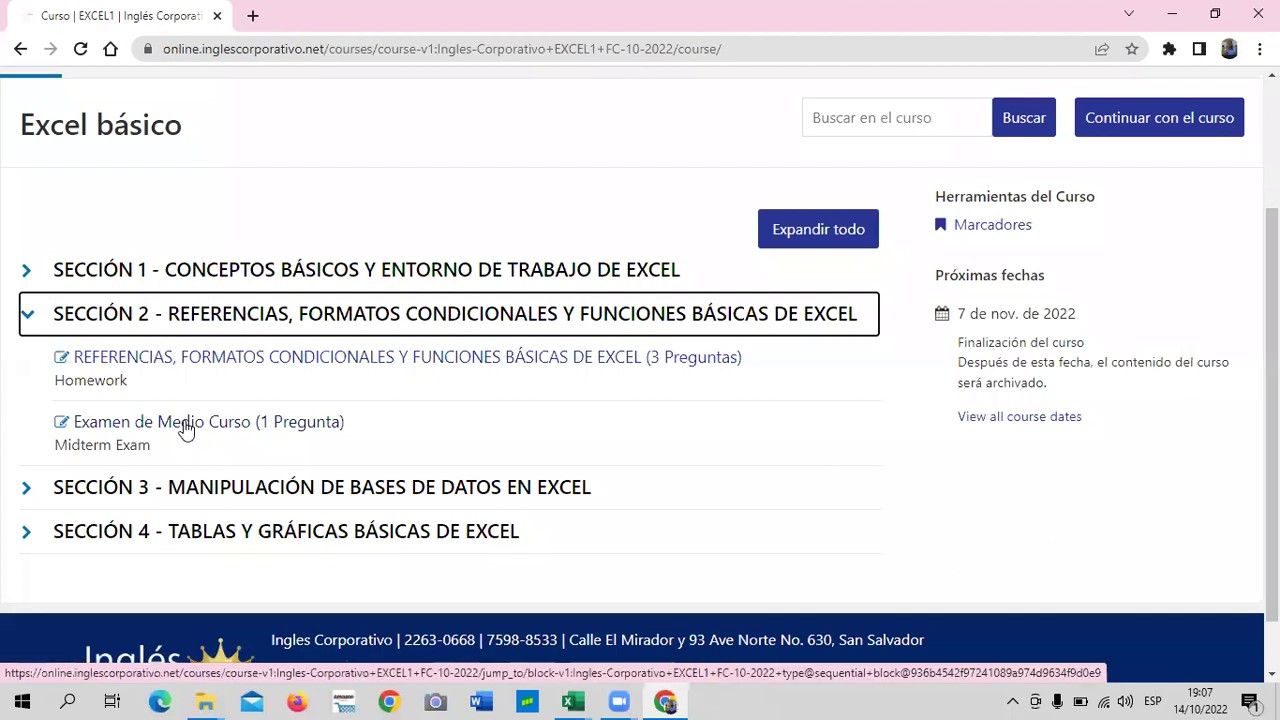
left_click(307, 360)
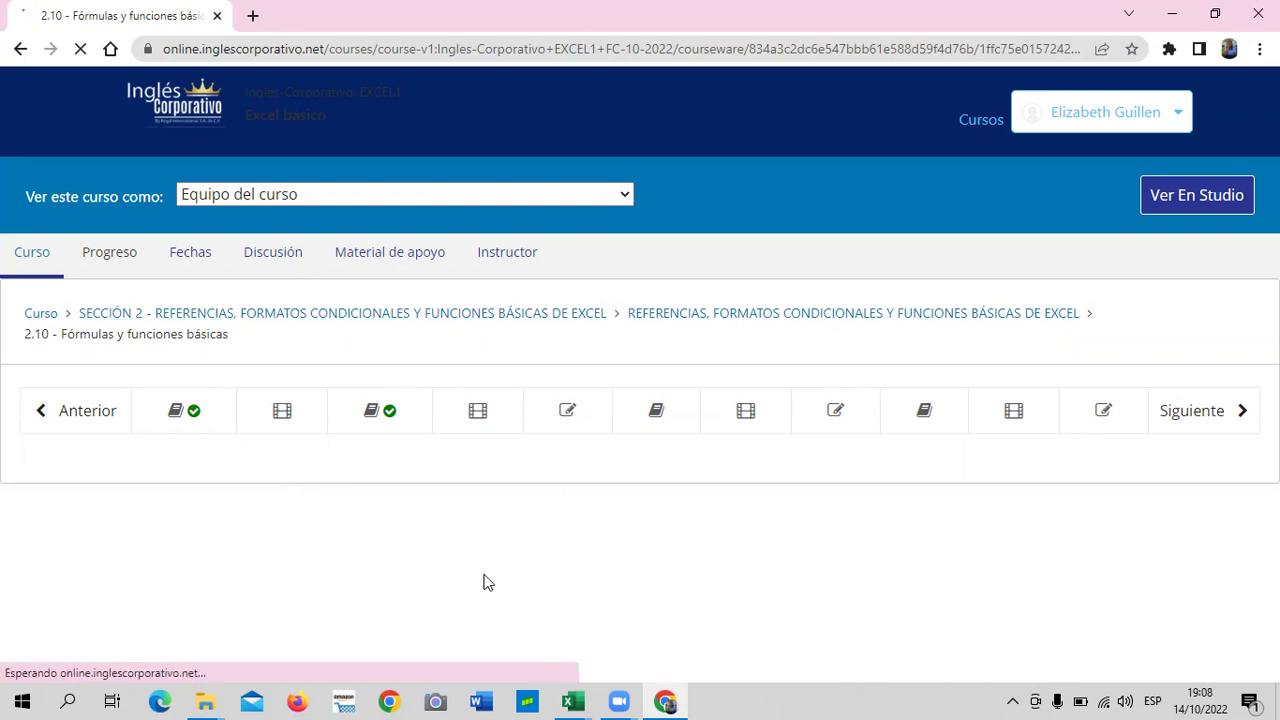
key("XF86MonBrightnessDown")
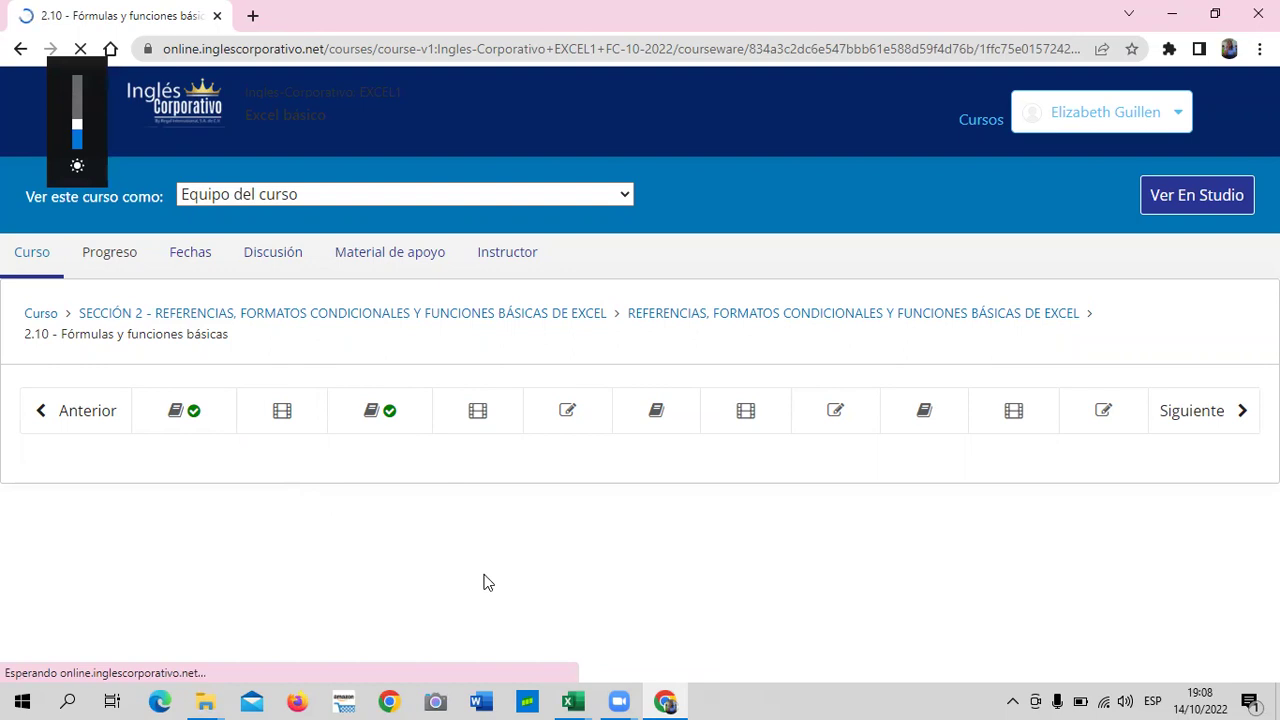
Lower screen brightness and scroll to the embedded 2.4 Fórmulas y funciones básicas video.
key("XF86MonBrightnessDown")
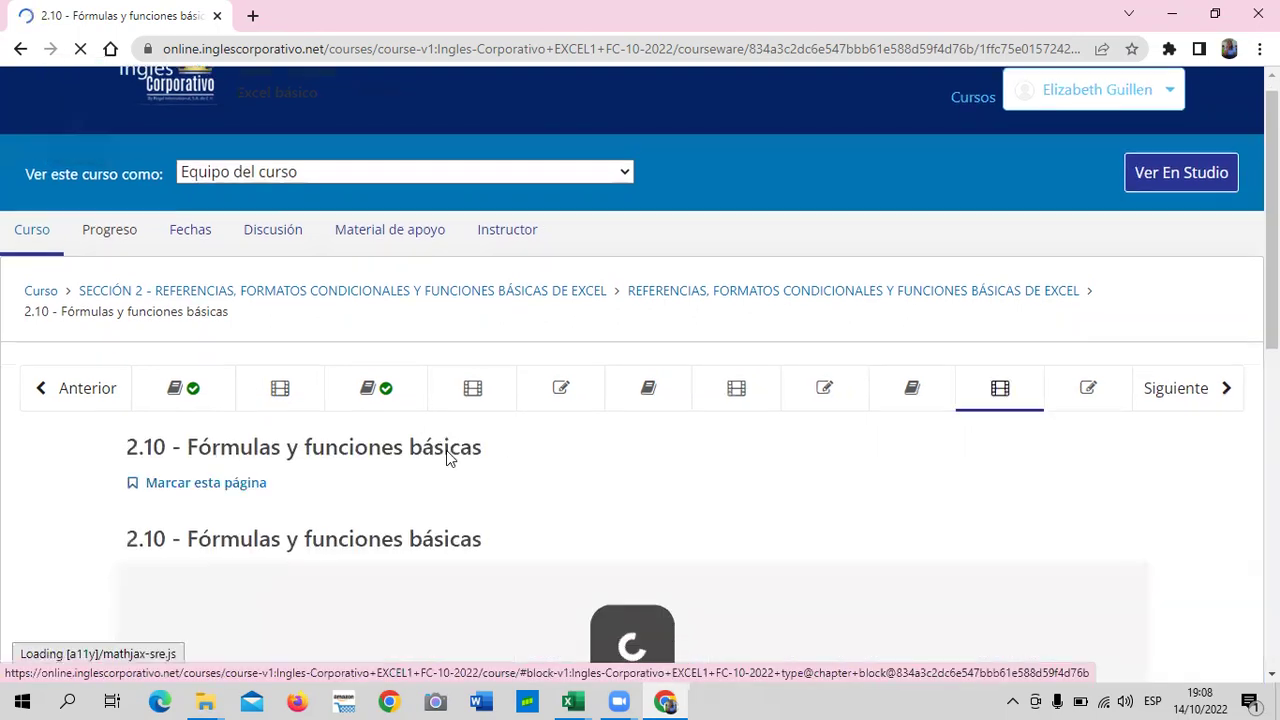
scroll(446, 450, "down", 2)
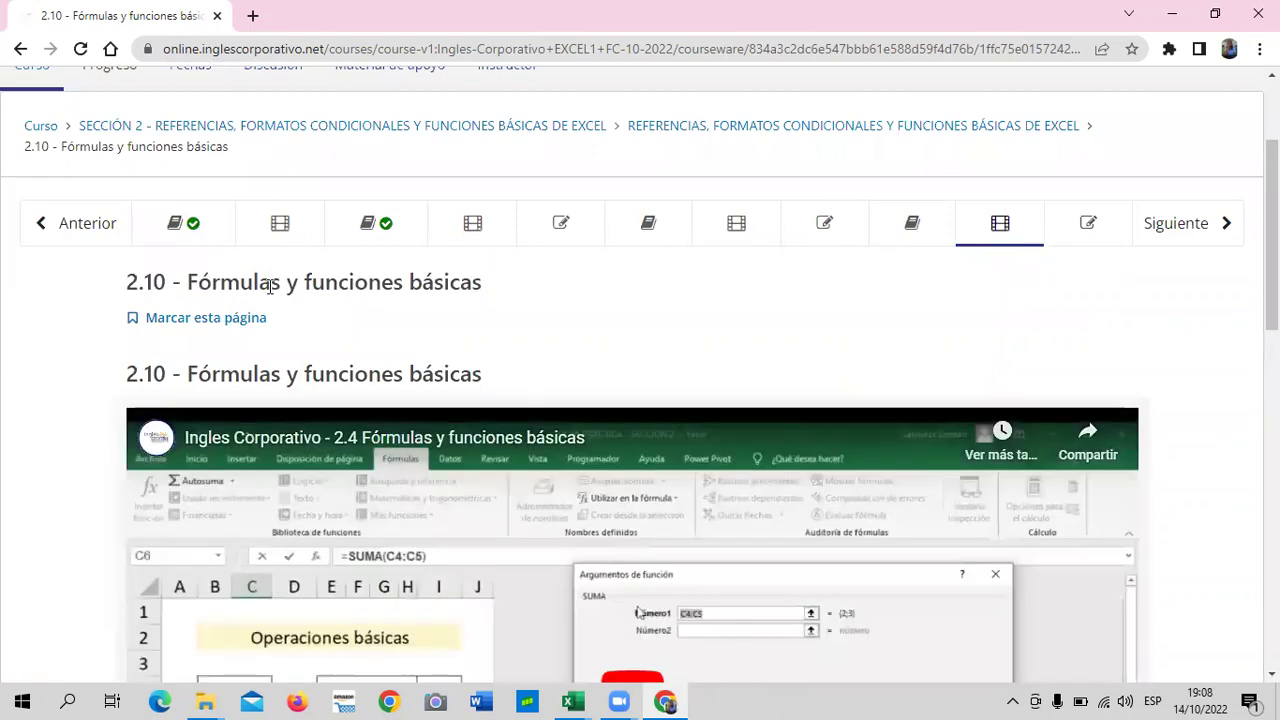
scroll(270, 290, "up", 1)
scroll(280, 345, "down", 1)
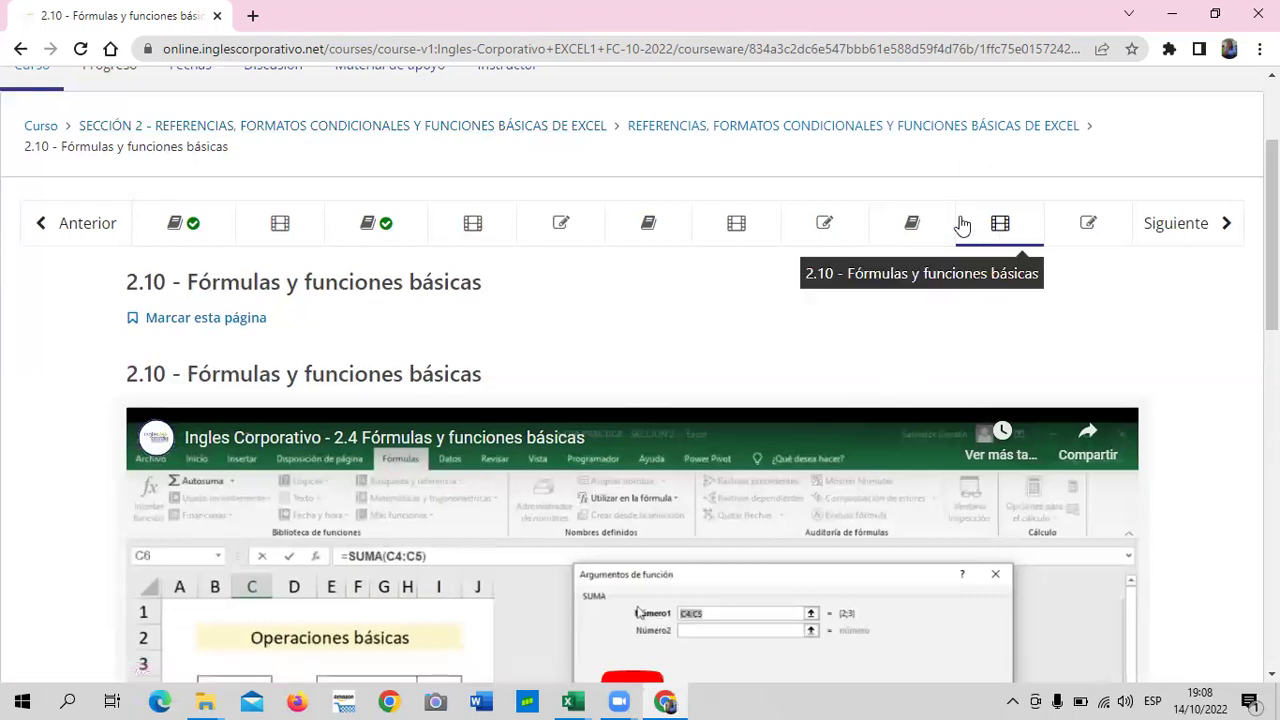
Open lesson 2.2 Uso de referencias en Excel and scroll down to its PLANTILLA DE ACTIVIDADES SECCIÓN 2 link.
left_click(240, 231)
scroll(425, 480, "down", 1)
scroll(428, 513, "down", 1)
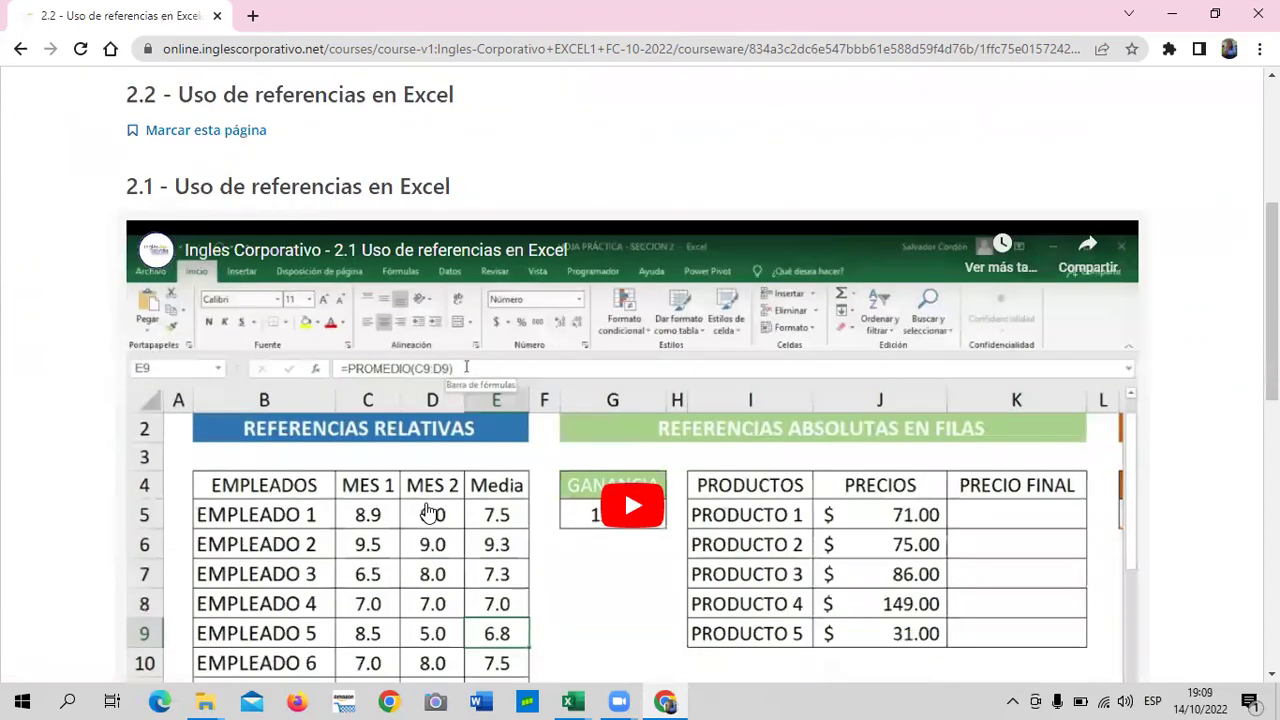
scroll(428, 513, "down", 1)
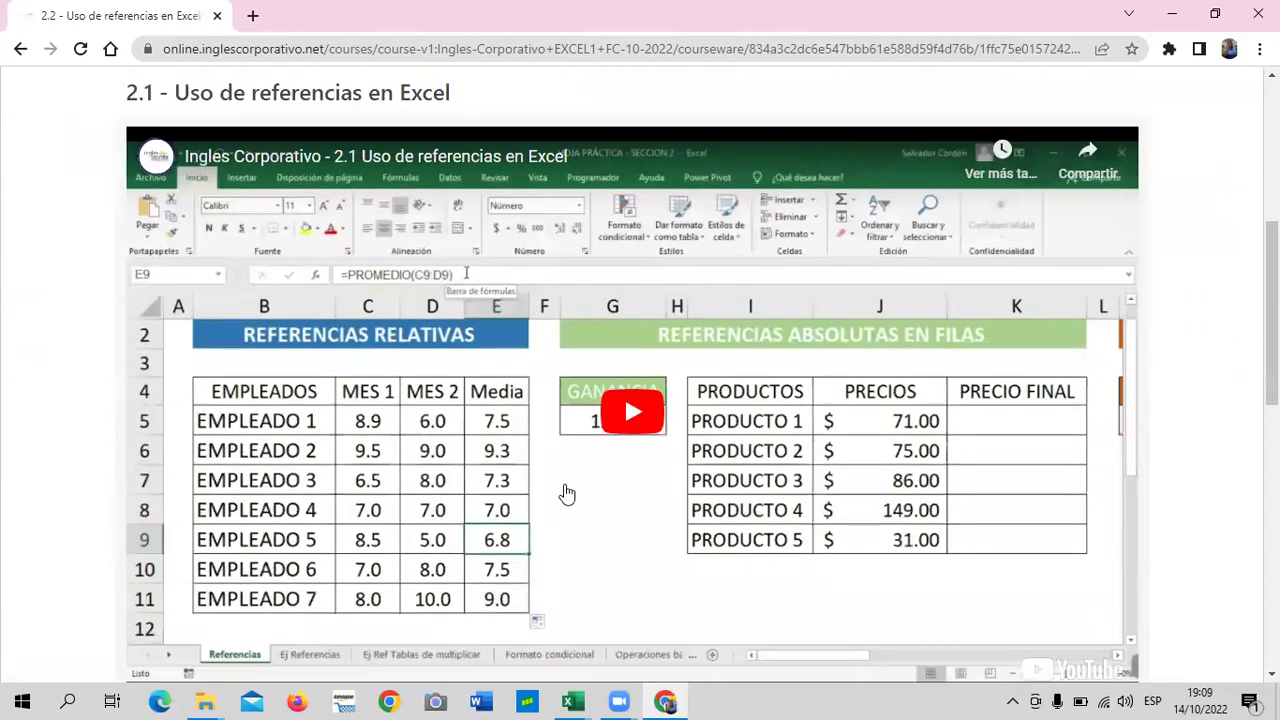
scroll(600, 450, "down", 1)
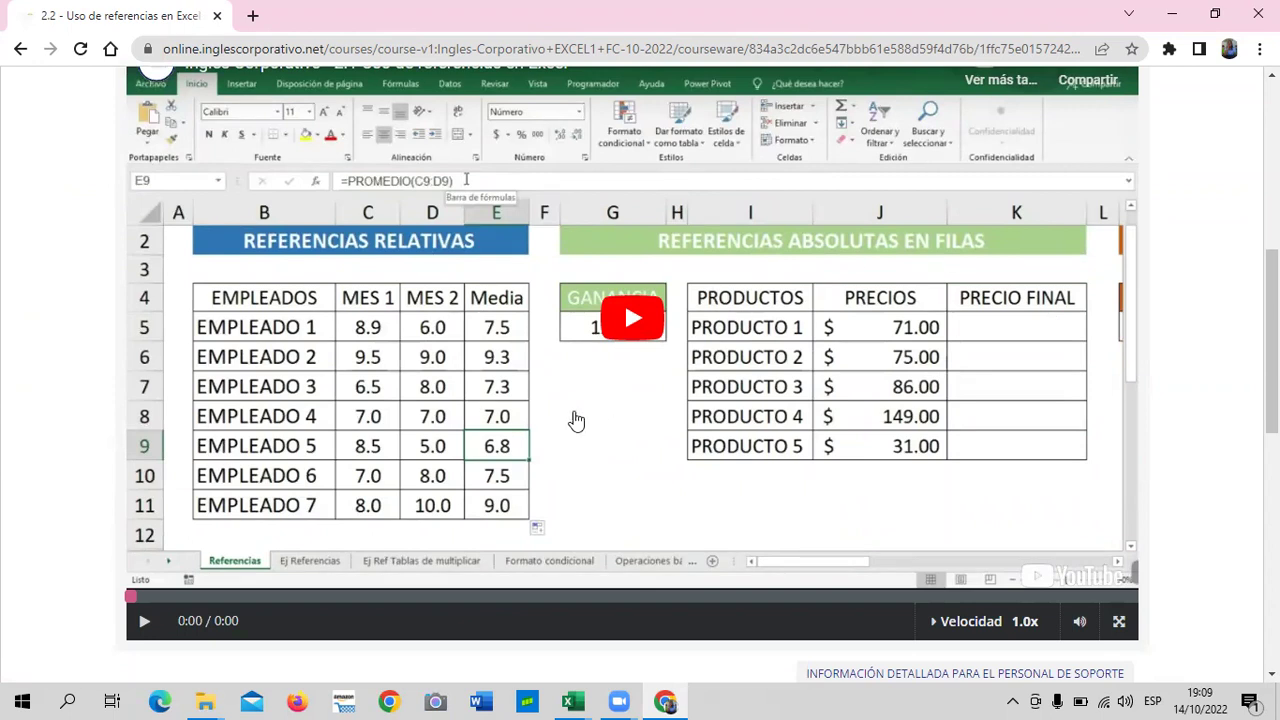
scroll(465, 447, "up", 1)
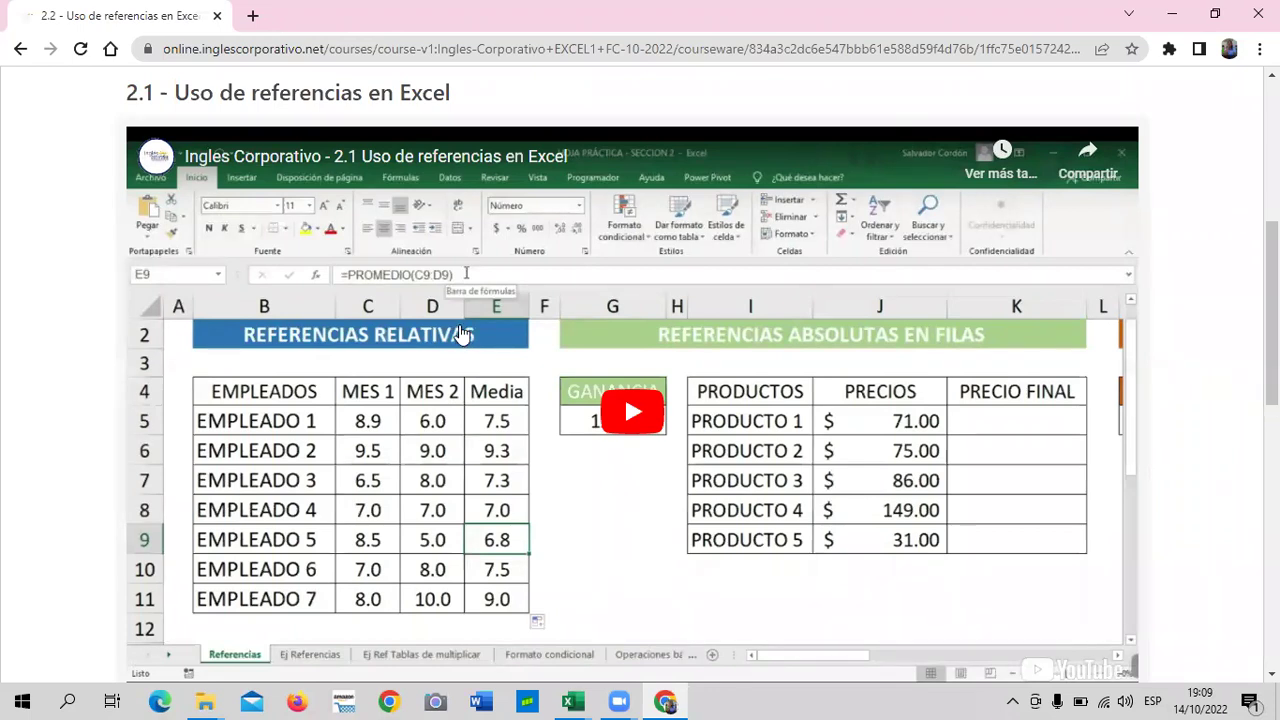
scroll(461, 333, "down", 2)
scroll(461, 333, "down", 2)
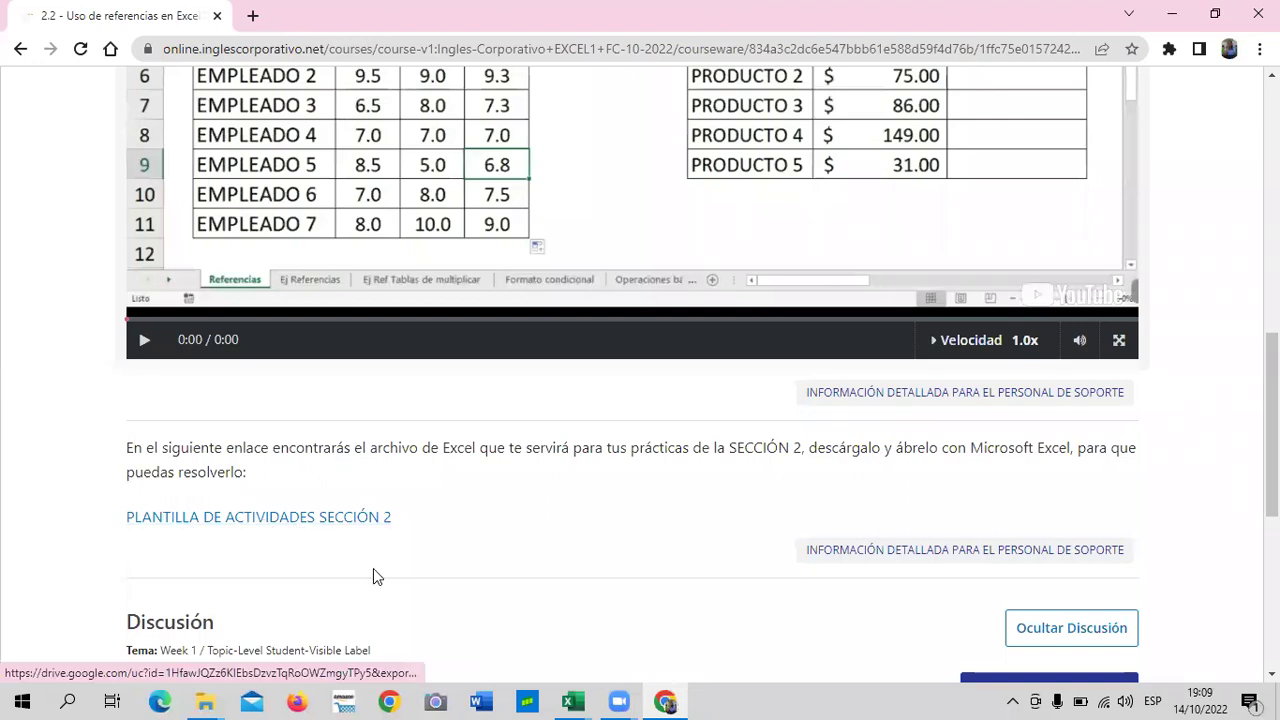
mouse_move(572, 701)
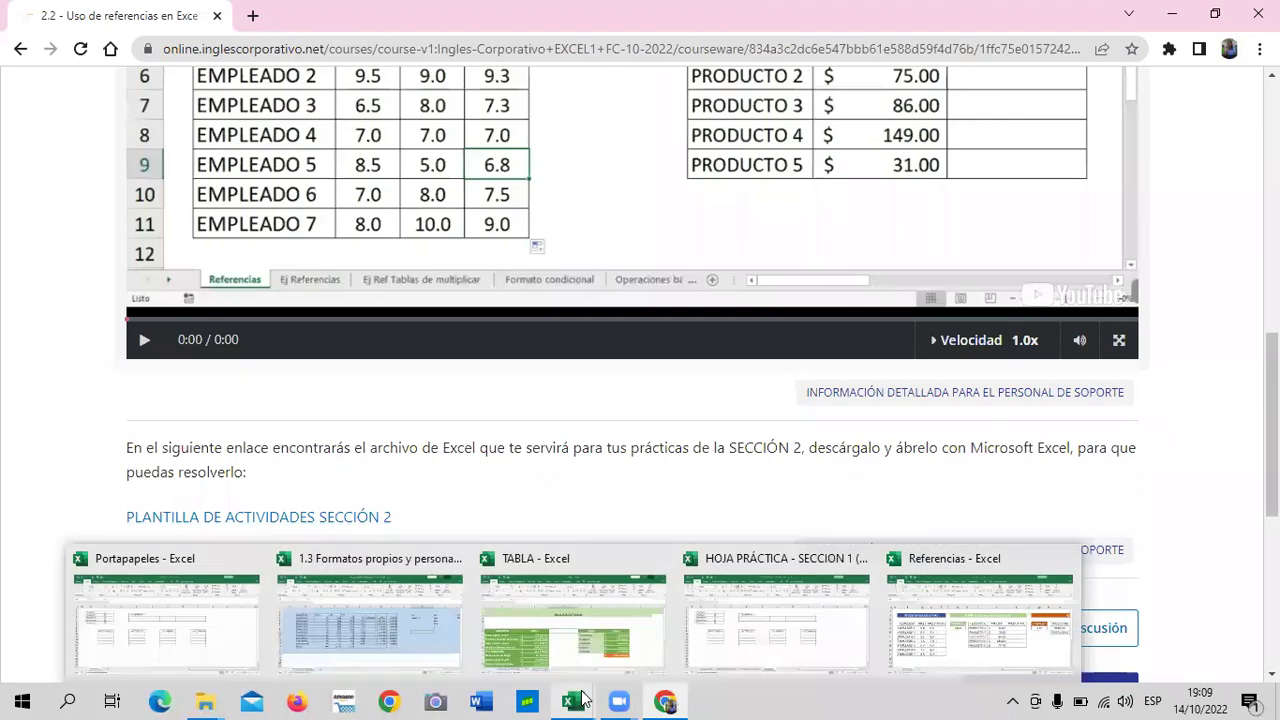
Bring HOJA PRÁCTICA forward, browse its sheets ending on Portapapeles, and select F4 in TRANSPONER.
left_click(772, 625)
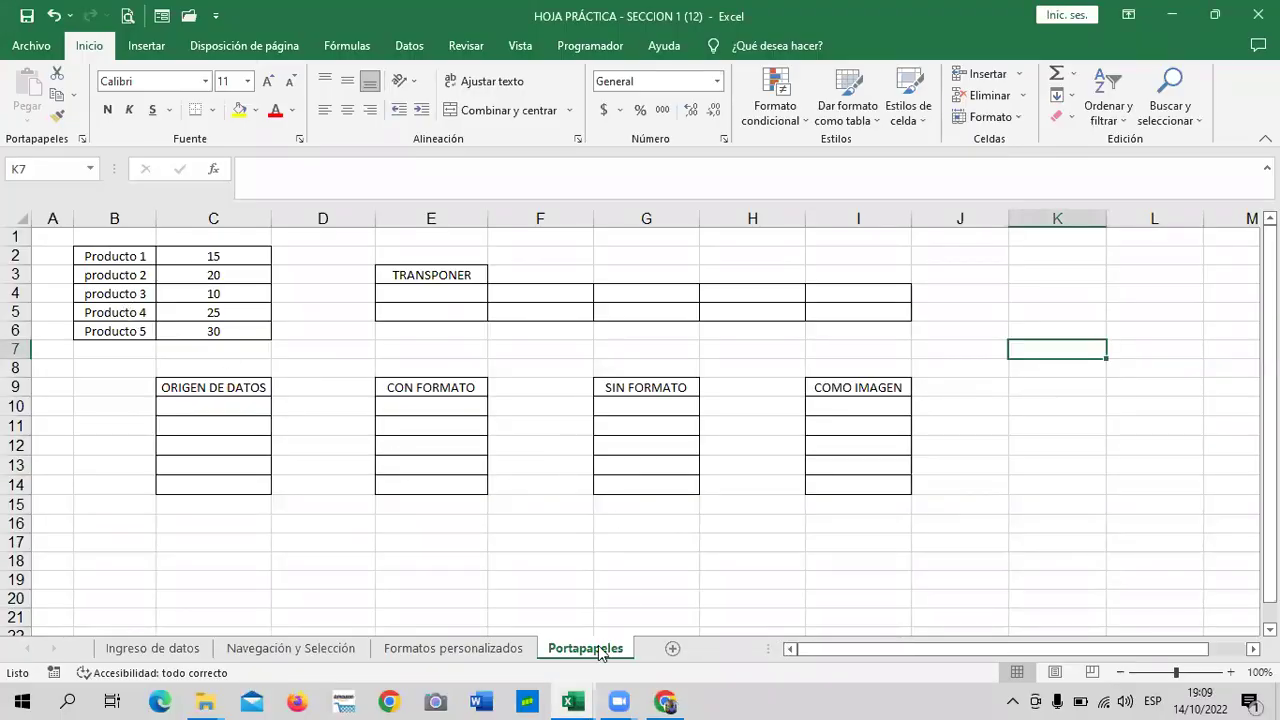
left_click(493, 658)
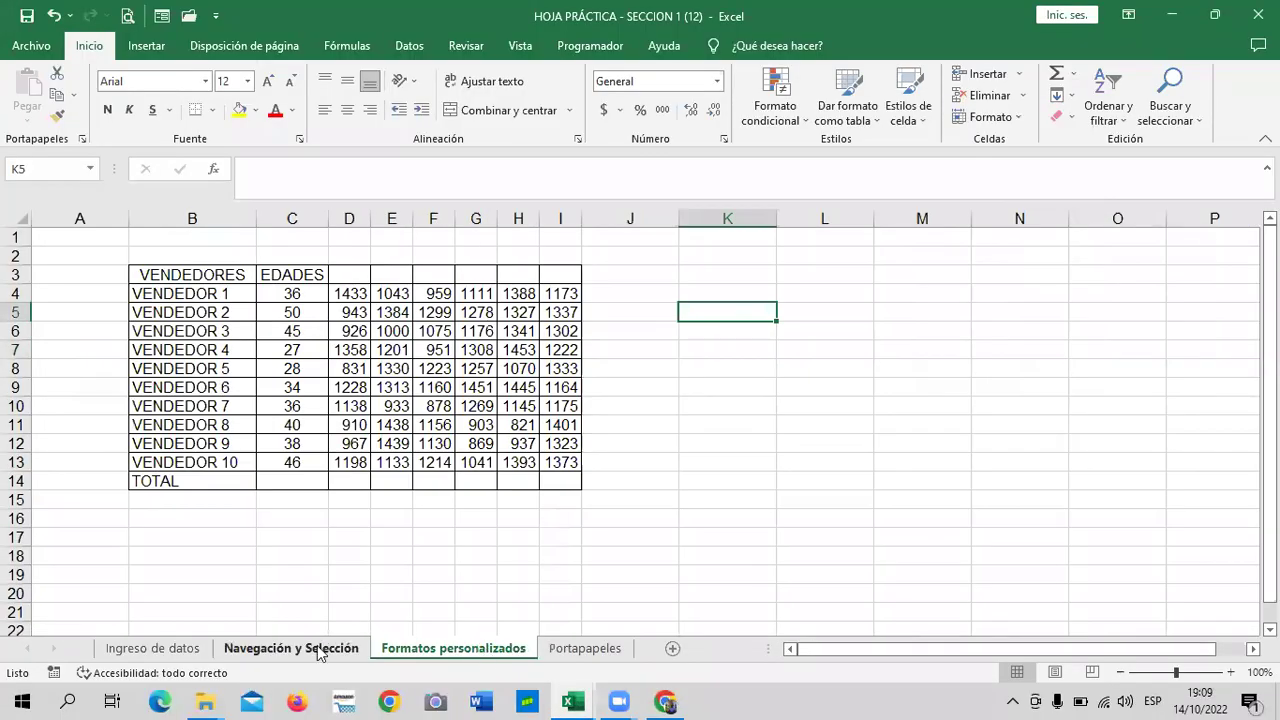
left_click(300, 650)
left_click(190, 650)
left_click(290, 650)
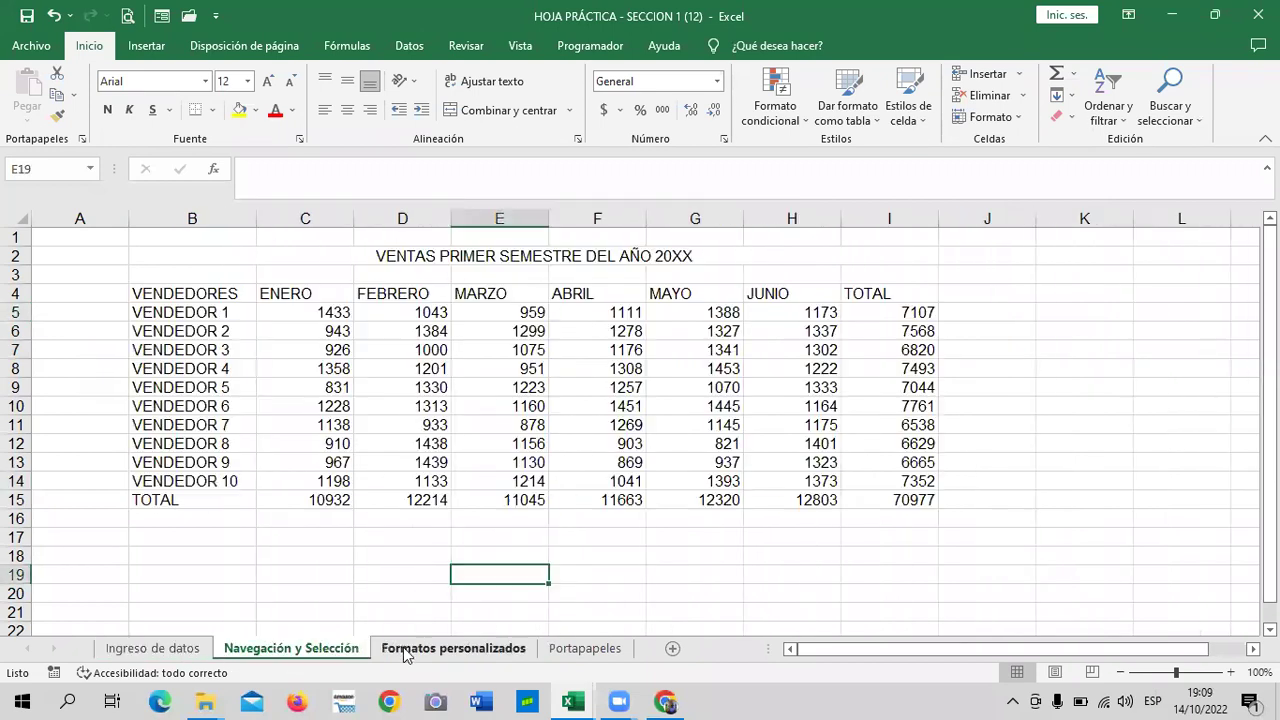
left_click(437, 650)
left_click(584, 650)
left_click(452, 650)
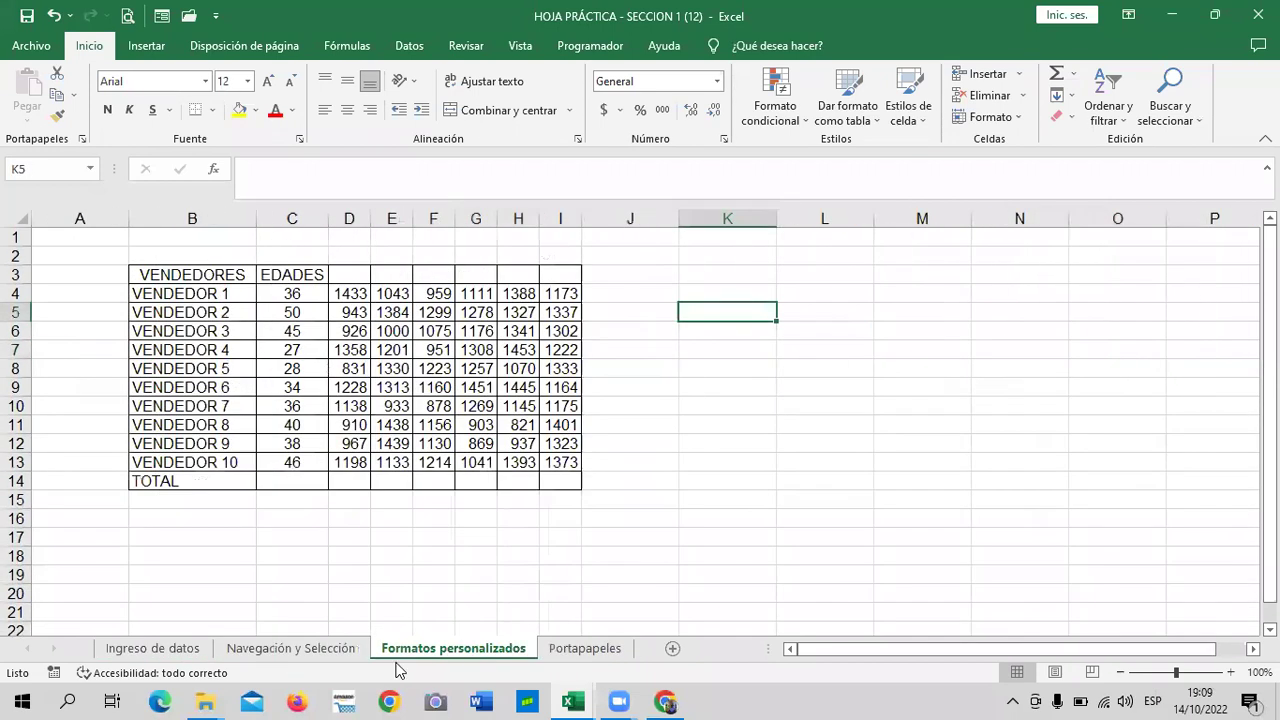
left_click(333, 655)
left_click(152, 650)
left_click(290, 650)
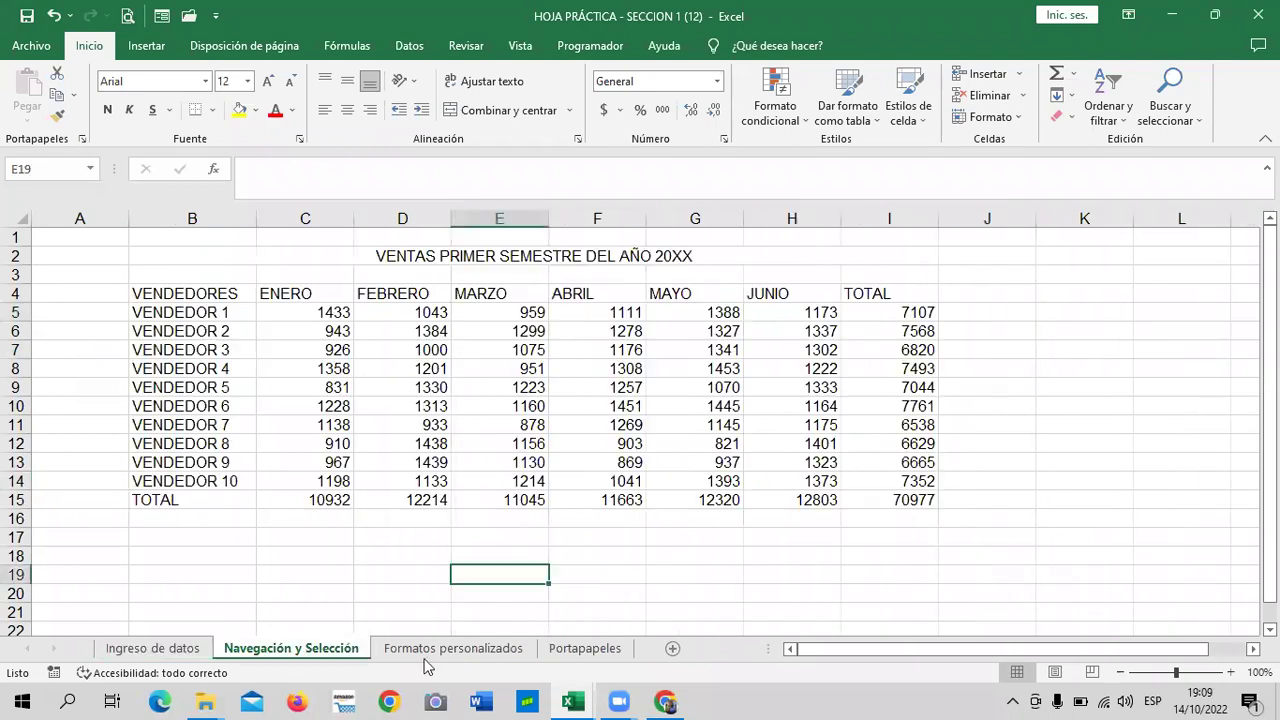
left_click(510, 652)
left_click(578, 652)
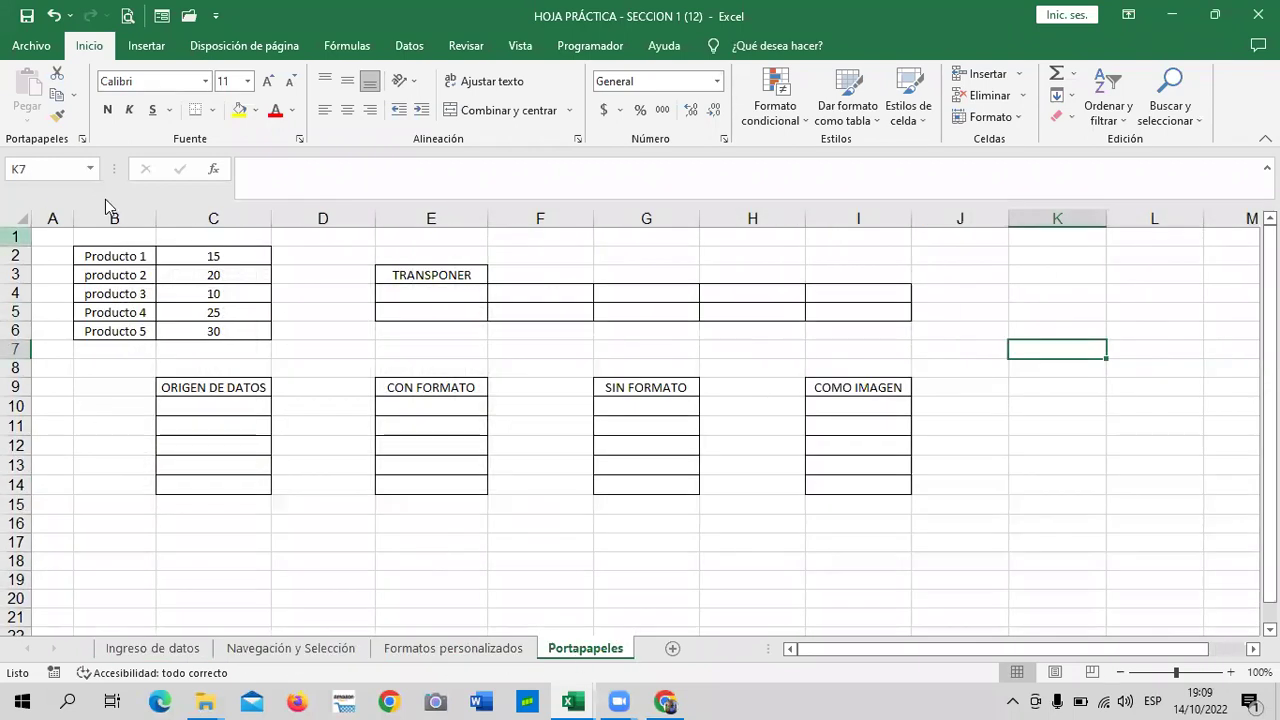
left_click(580, 291)
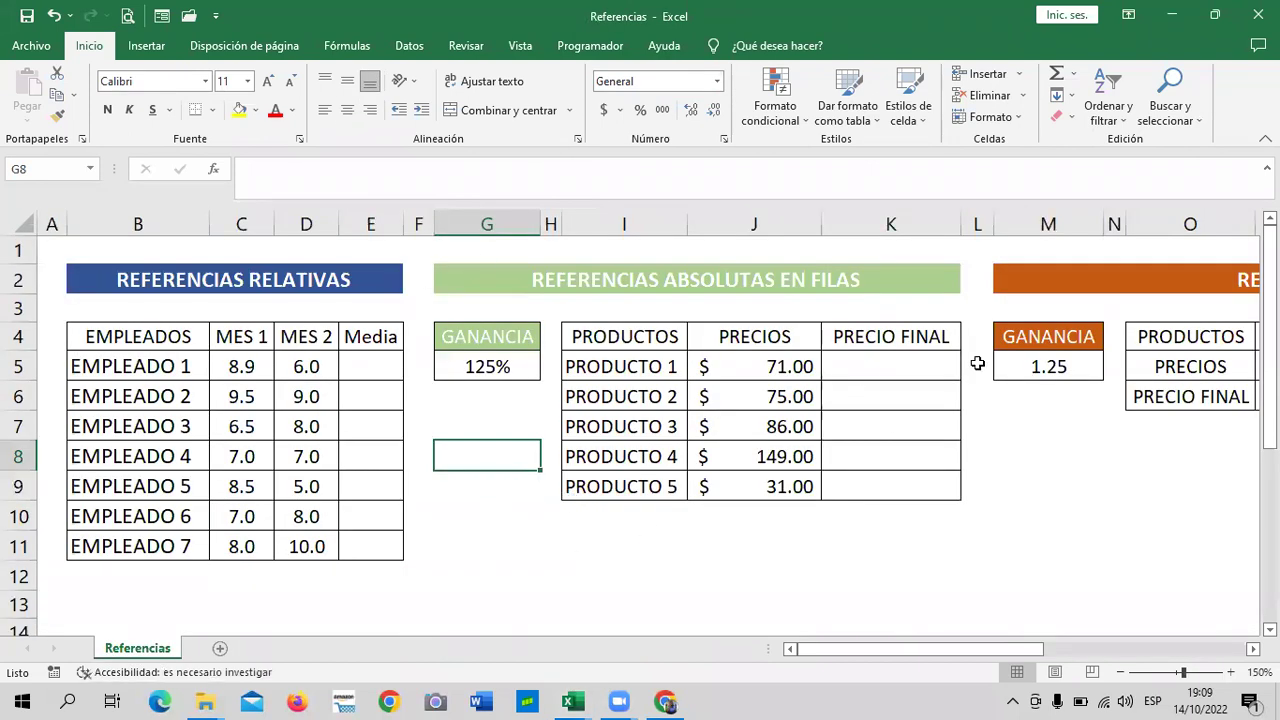
left_click(466, 566)
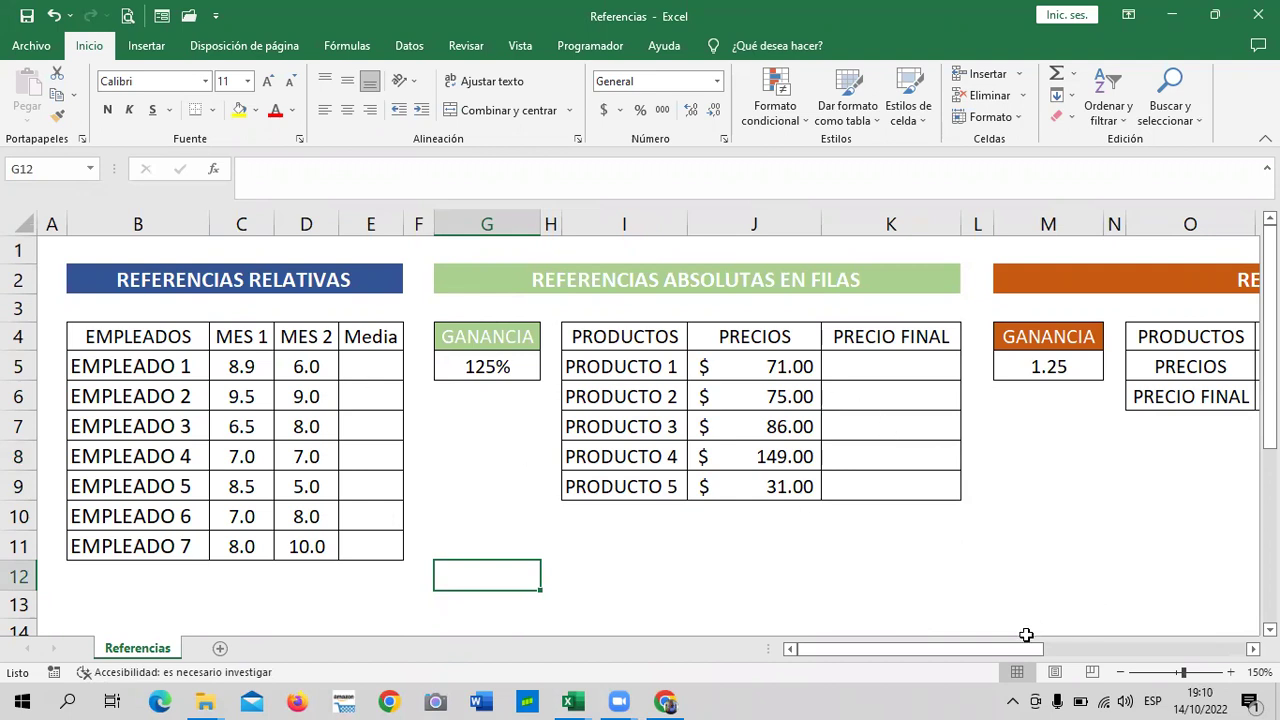
mouse_move(1033, 650)
left_mouse_down()
mouse_move(1207, 655)
mouse_move(837, 649)
left_mouse_up()
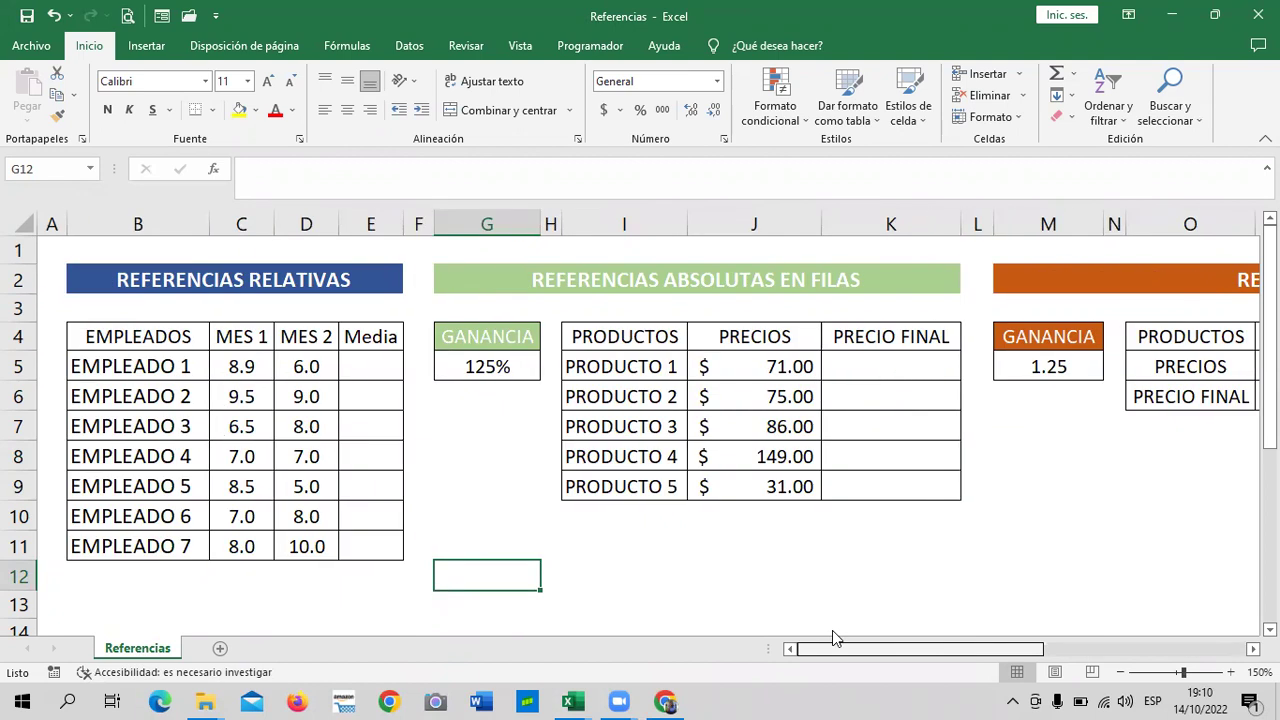
left_click(370, 356)
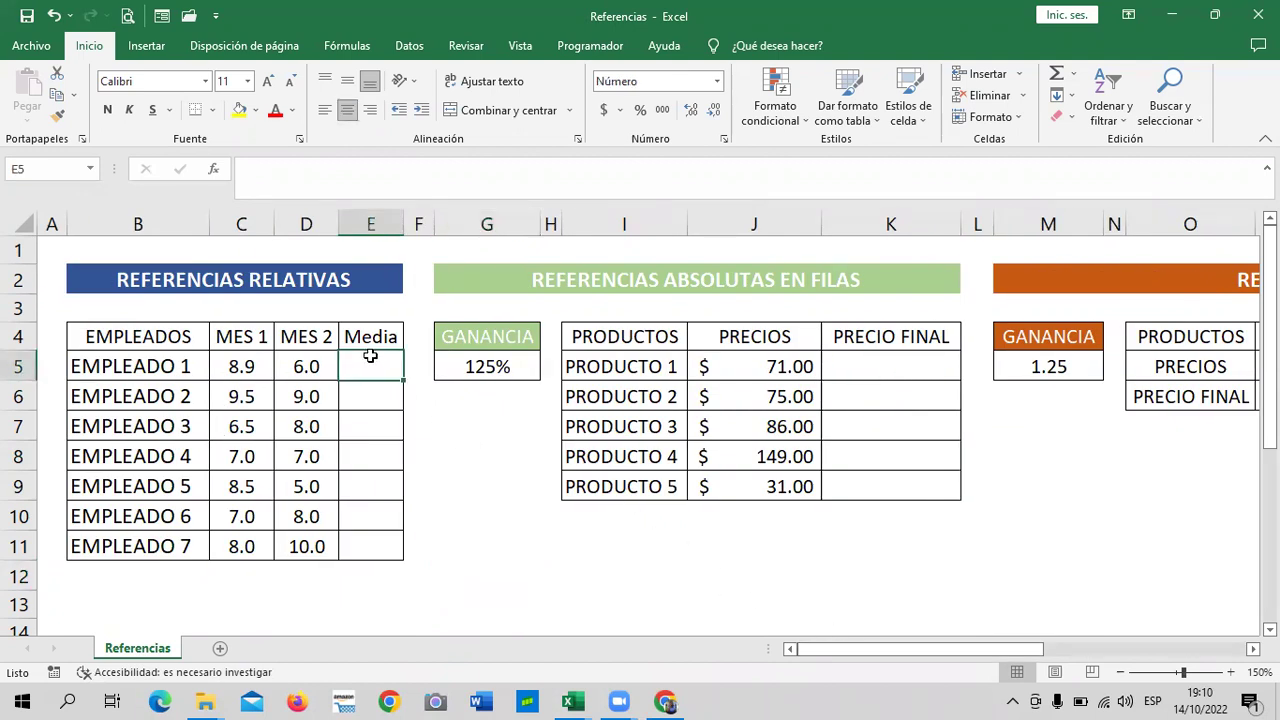
left_click(912, 357)
left_click(918, 394)
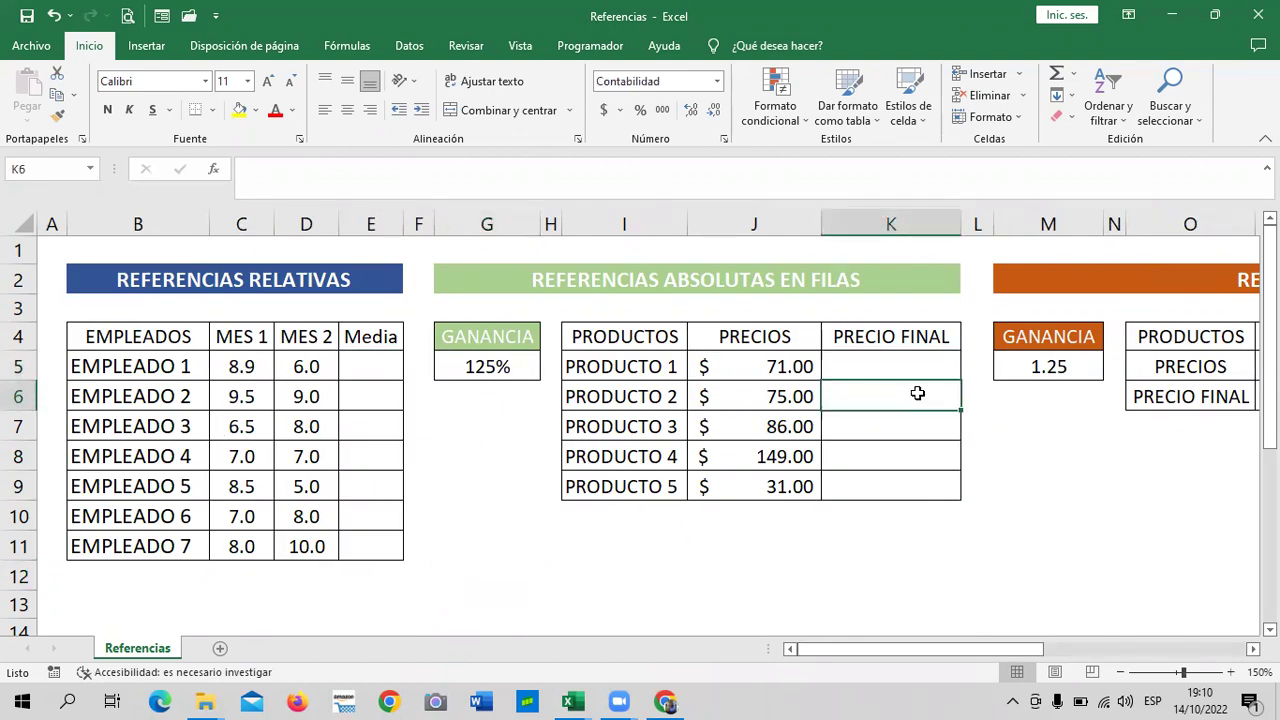
left_click(439, 433)
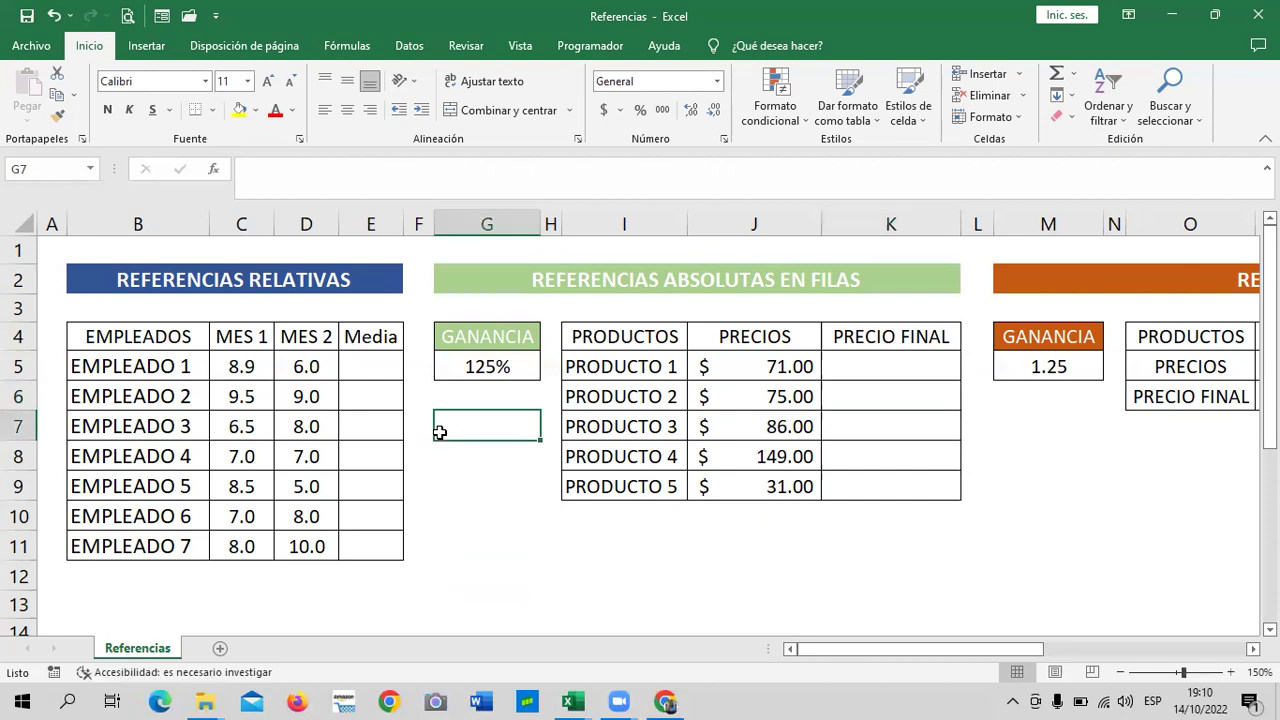
left_click(451, 575)
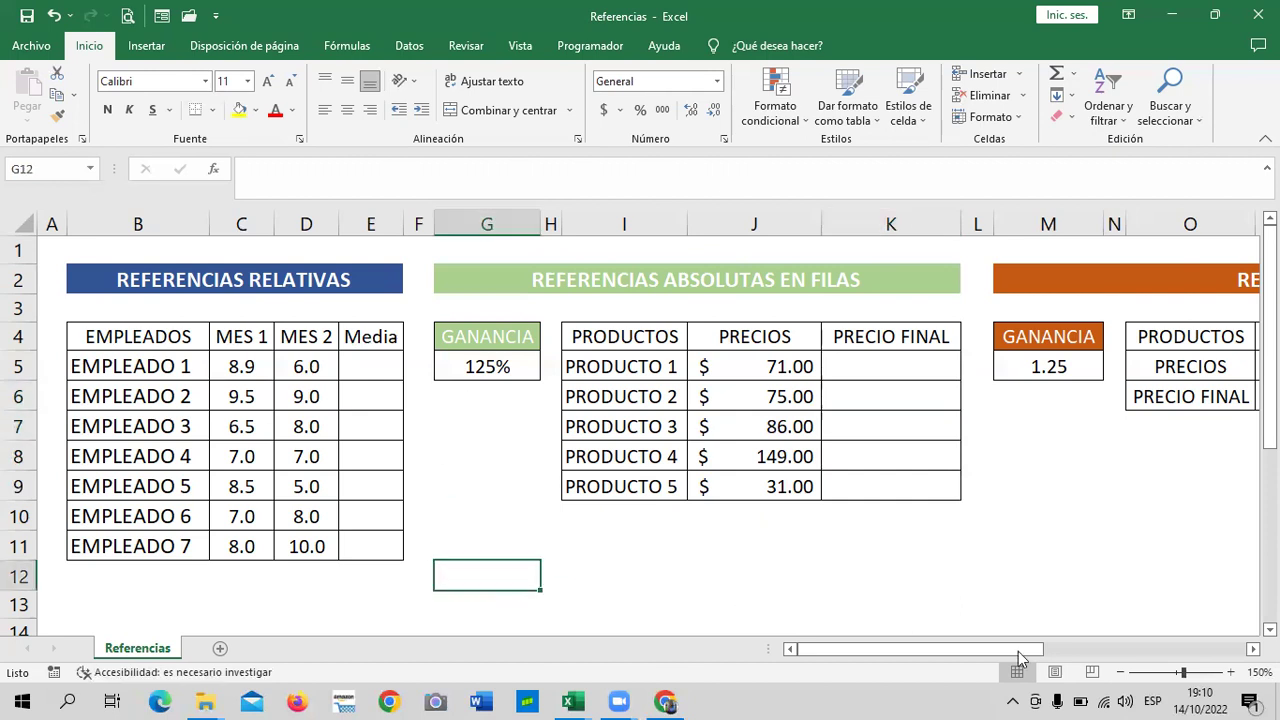
left_click(498, 452)
left_click(462, 540)
left_click(456, 500)
left_click(476, 424)
left_click(481, 392)
left_click(478, 446)
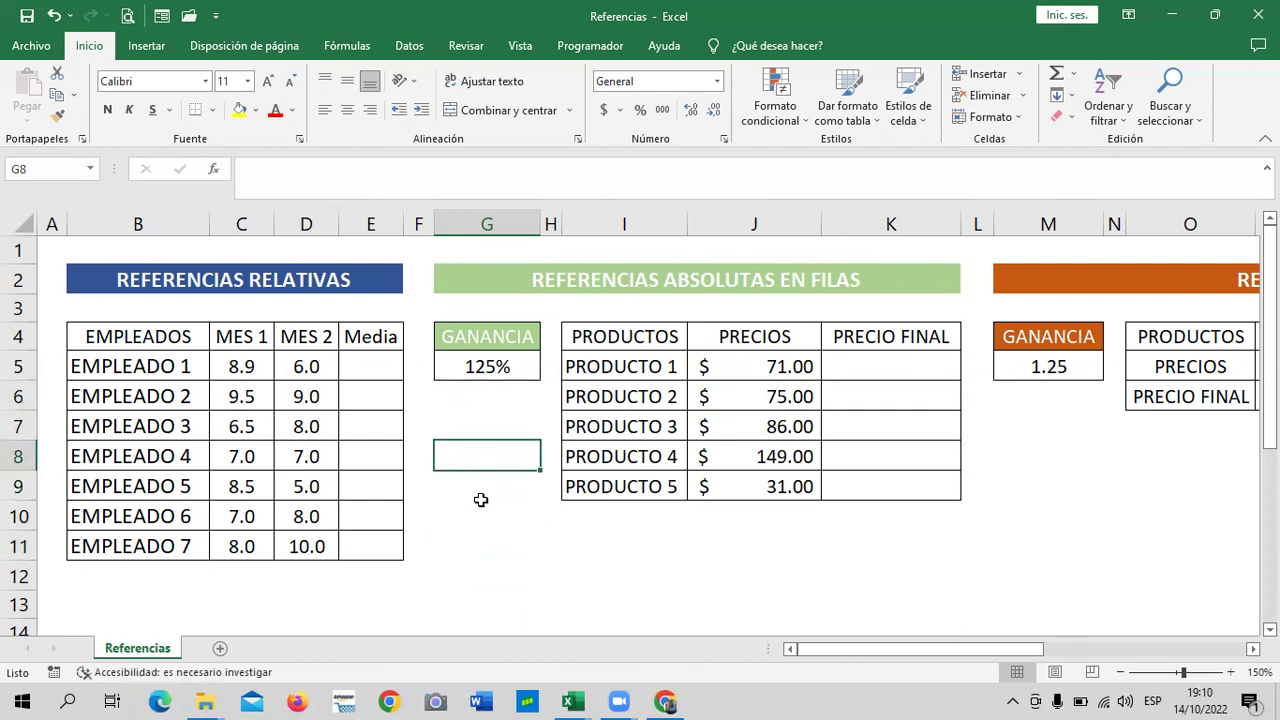
left_click(482, 544)
left_click(741, 545)
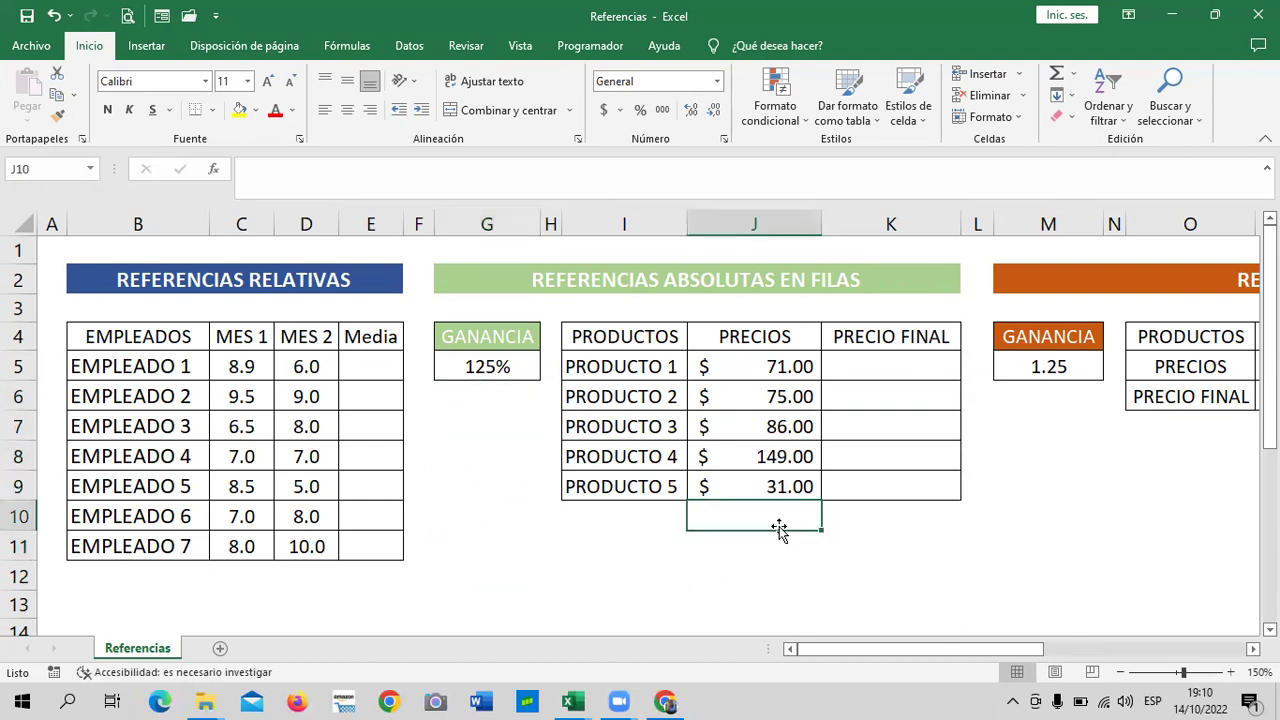
left_click(973, 541)
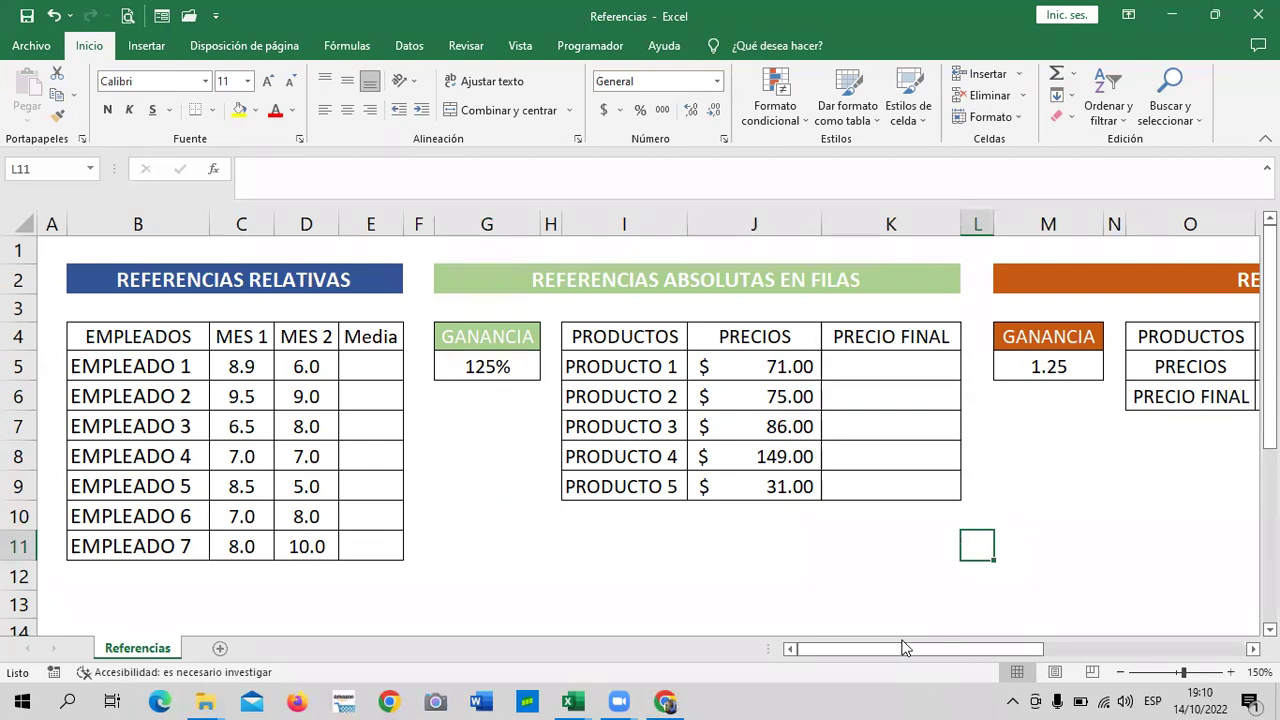
left_click_drag(912, 660, 914, 660)
Switch back to Chrome and scroll to the top of lesson 2.2 Uso de referencias en Excel.
key("alt+Tab")
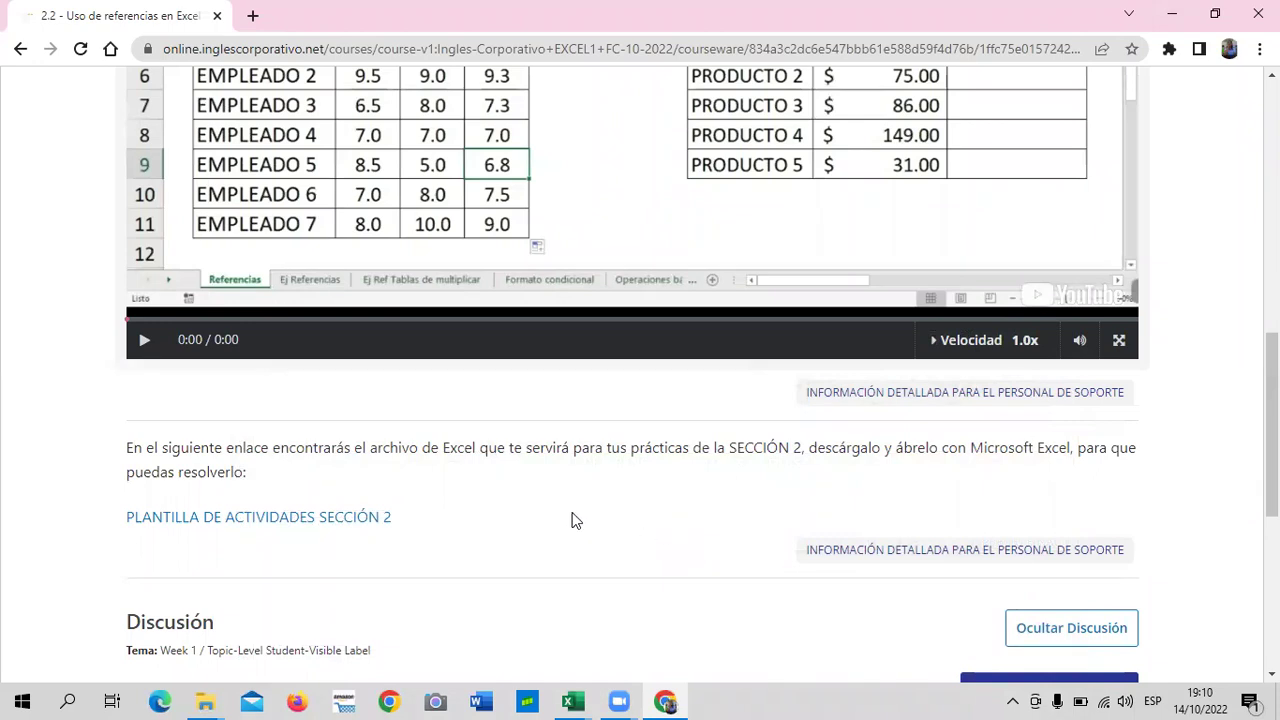
scroll(572, 514, "up", 1)
scroll(572, 514, "up", 1)
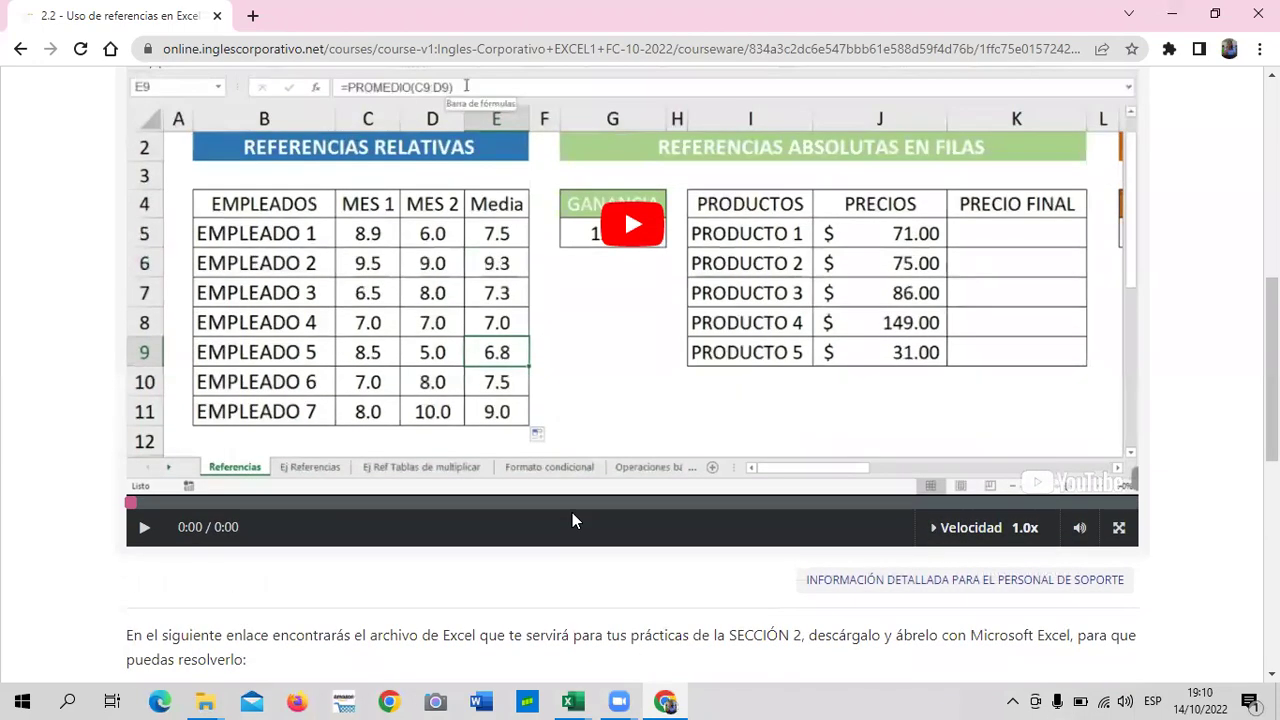
scroll(573, 519, "up", 3)
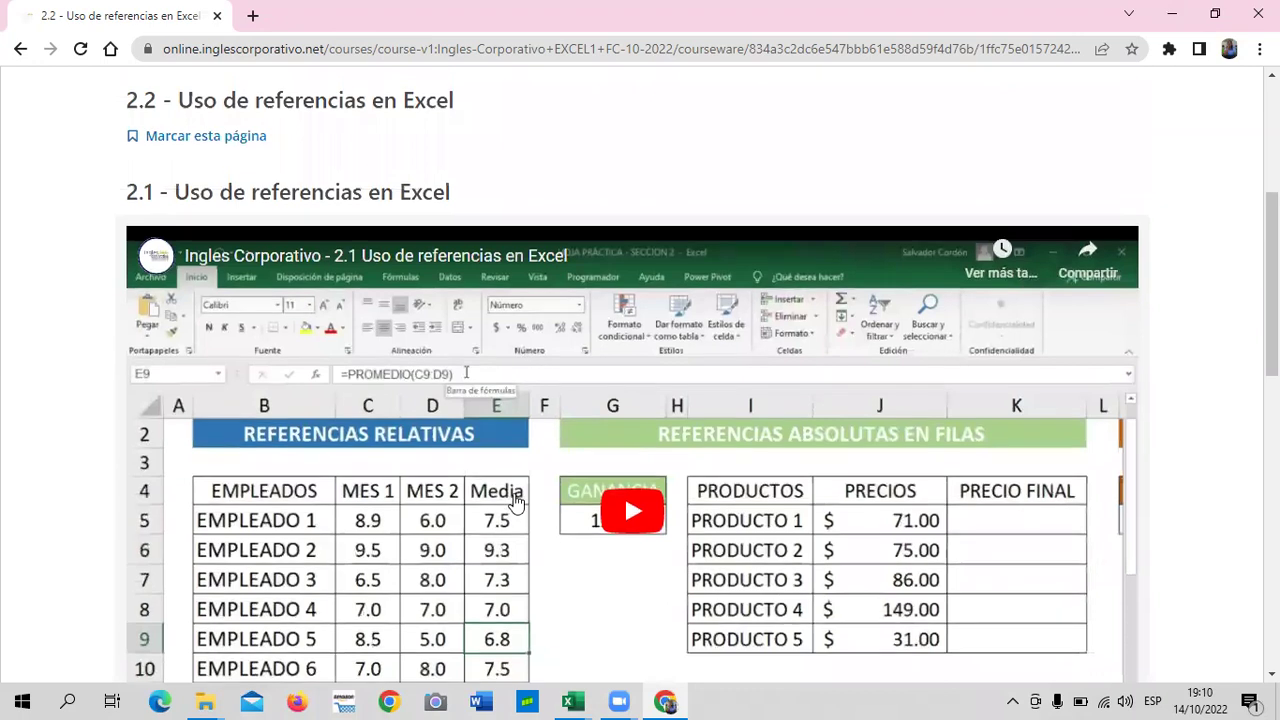
scroll(515, 502, "up", 1)
scroll(519, 487, "down", 2)
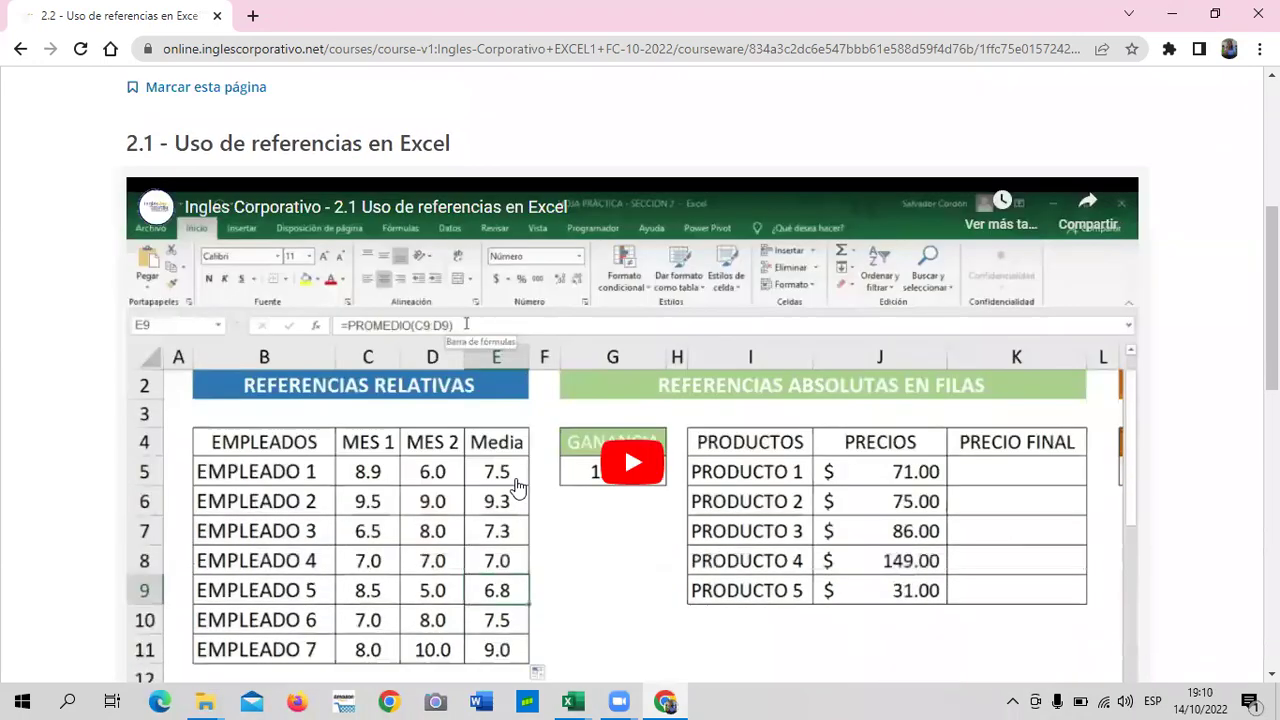
scroll(518, 487, "down", 1)
scroll(514, 523, "up", 5)
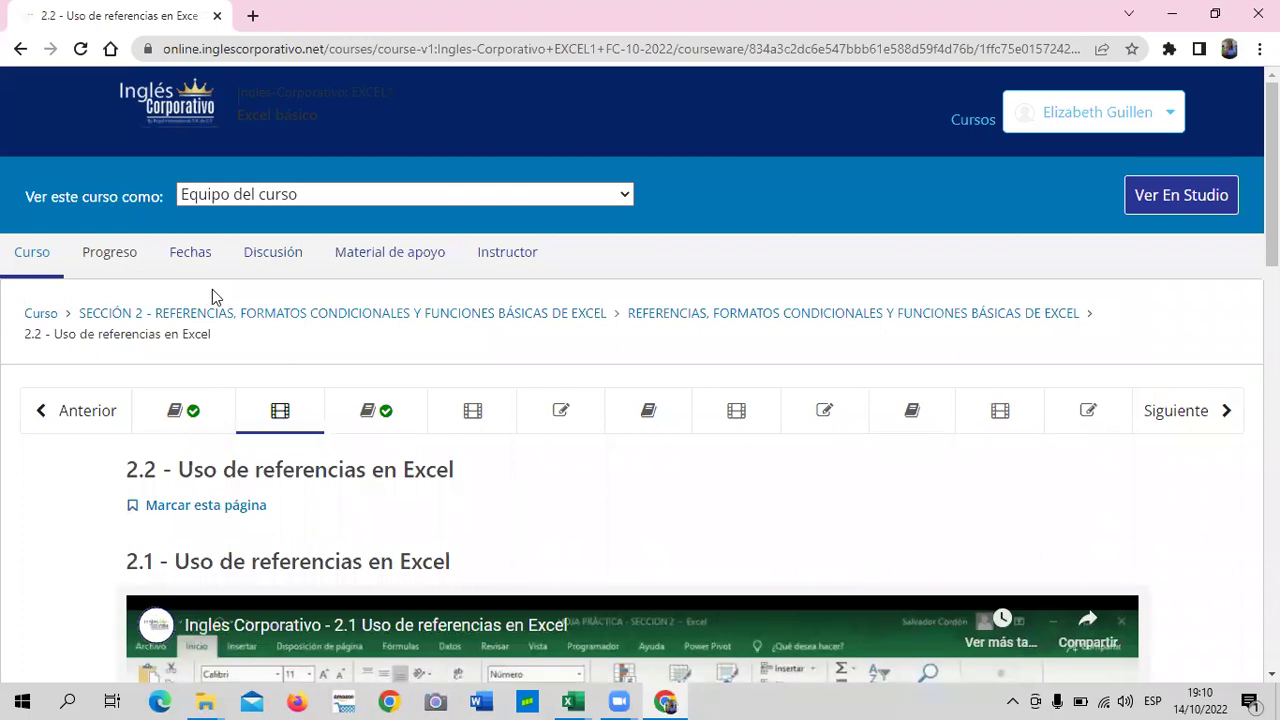
Return to the course outline, expand Sección 1, and open one of its lessons.
left_click(40, 314)
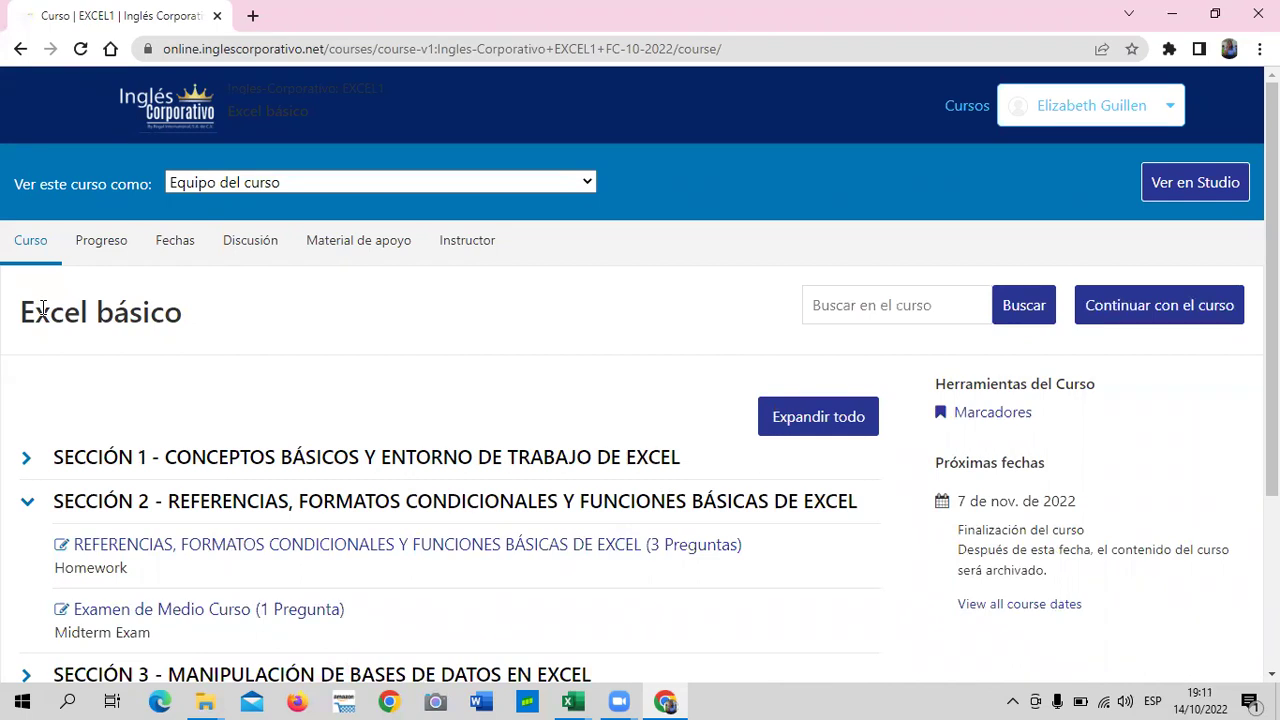
left_click(117, 459)
left_click(357, 500)
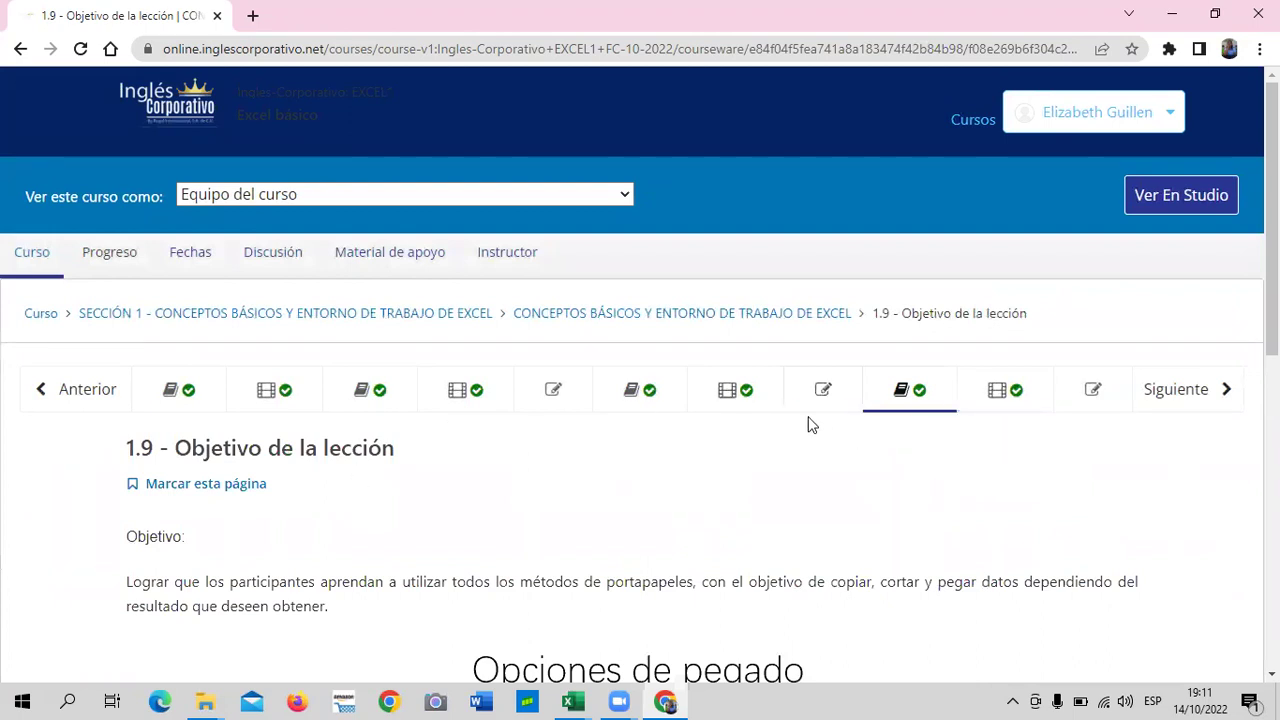
left_click(1030, 398)
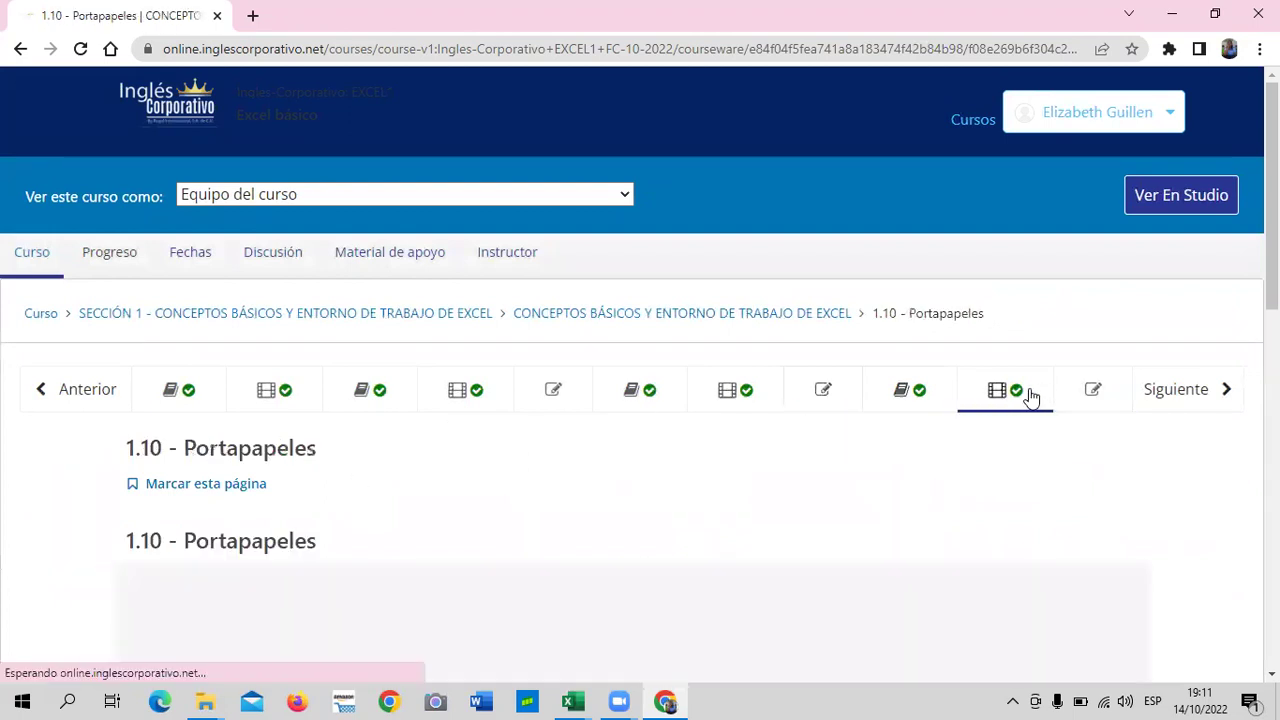
scroll(763, 467, "down", 2)
scroll(763, 467, "down", 1)
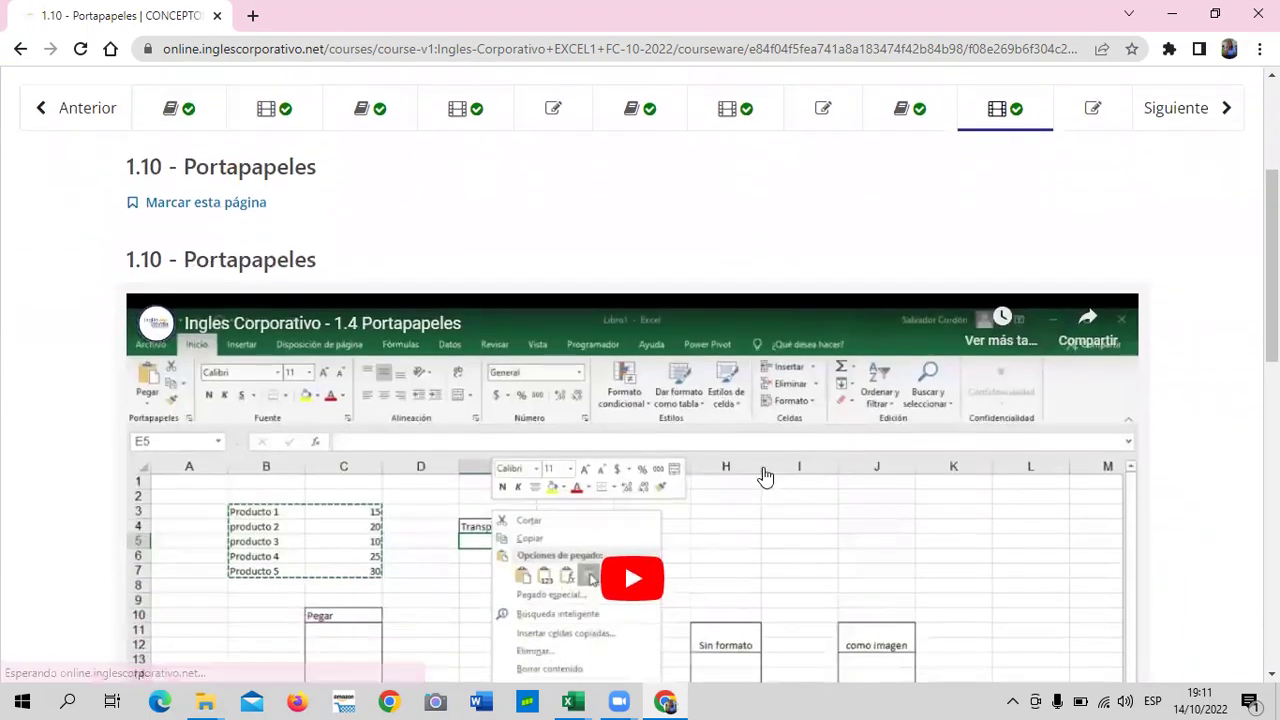
scroll(764, 472, "down", 1)
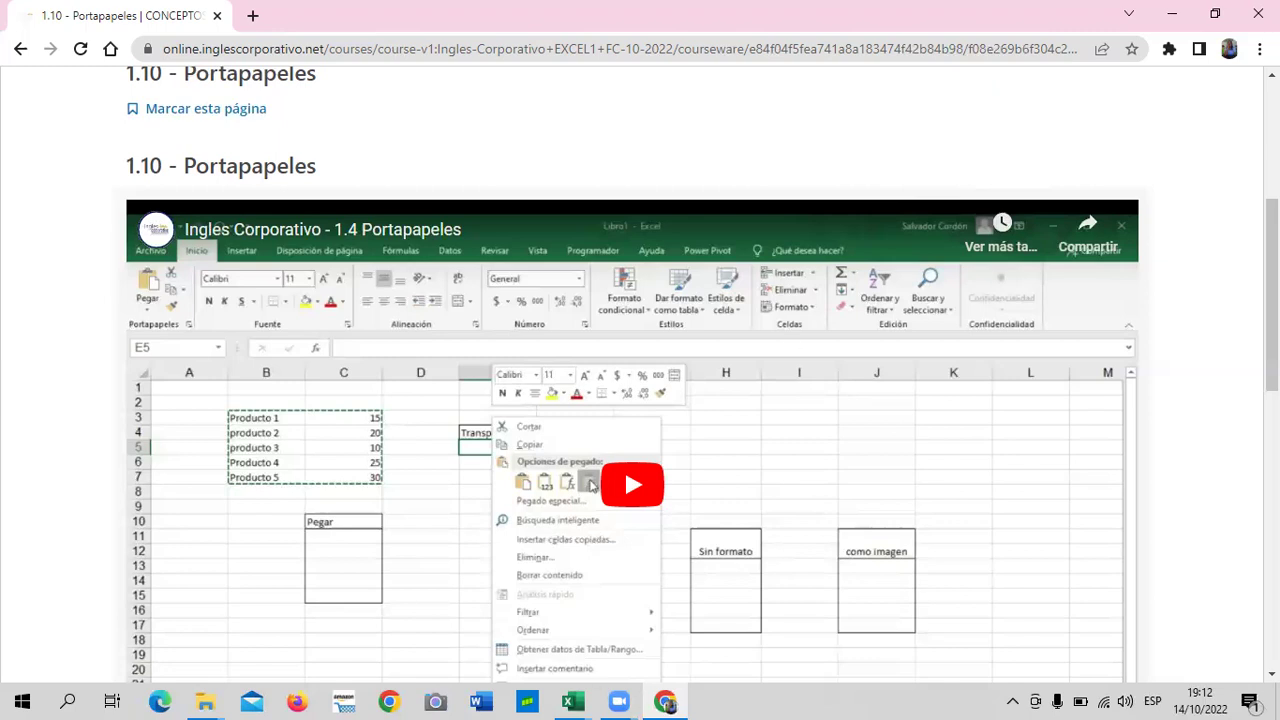
scroll(572, 376, "up", 1)
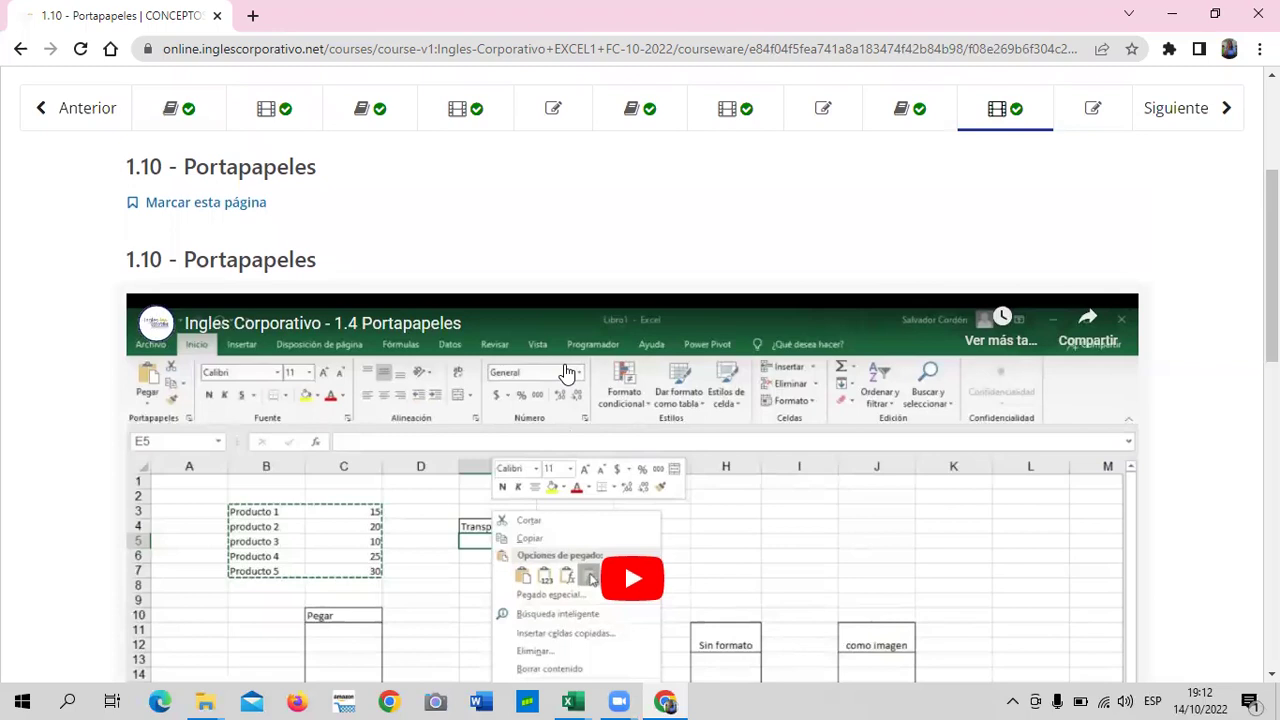
scroll(567, 373, "down", 4)
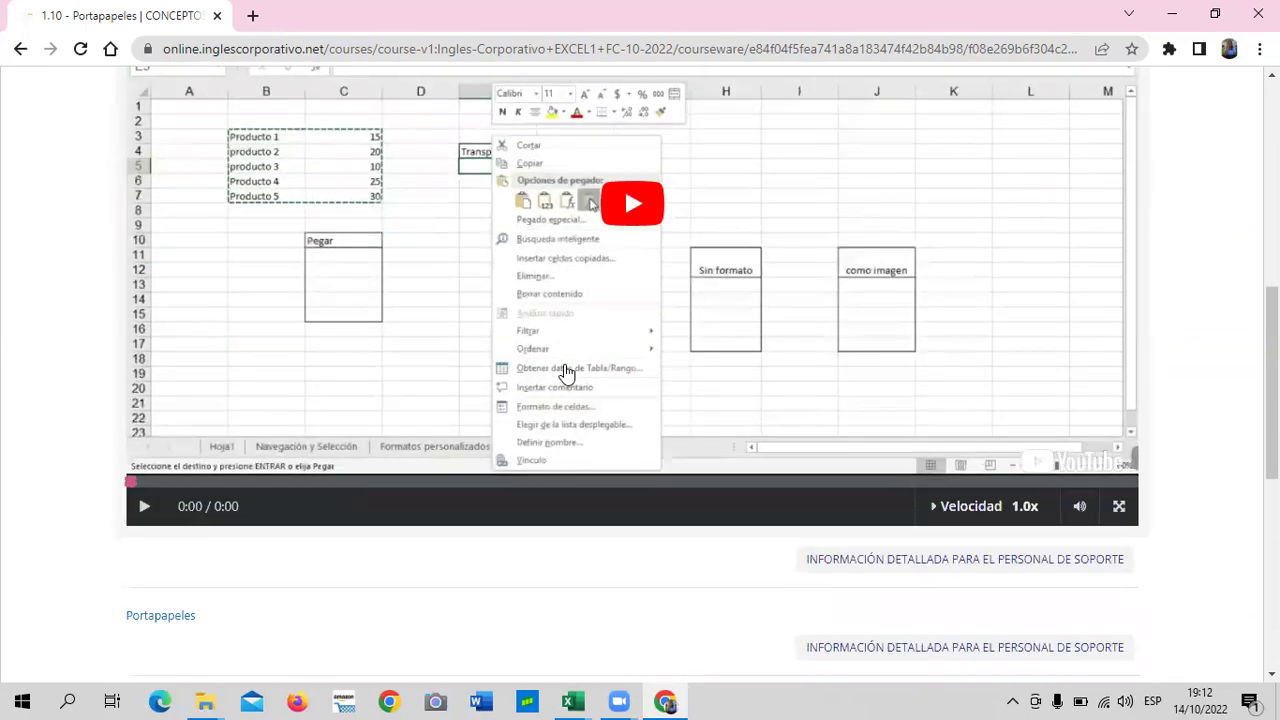
scroll(554, 378, "down", 3)
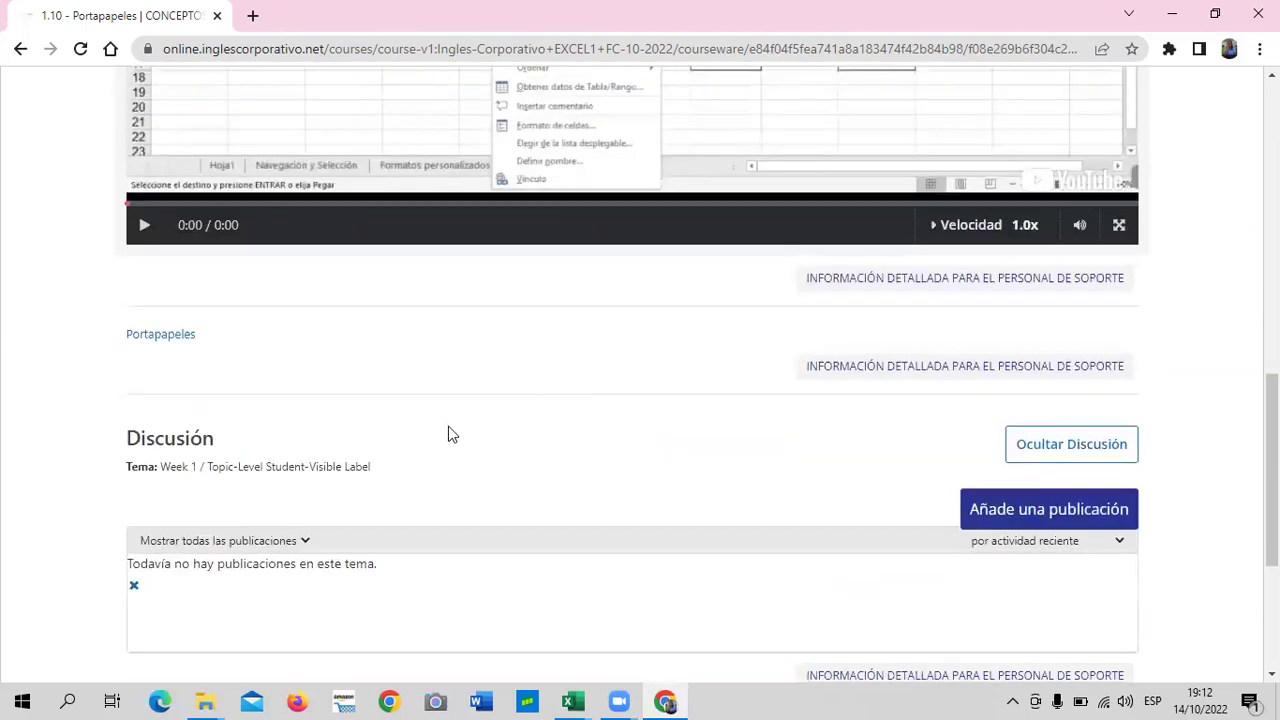
scroll(449, 434, "up", 2)
scroll(449, 434, "up", 2)
scroll(448, 434, "up", 2)
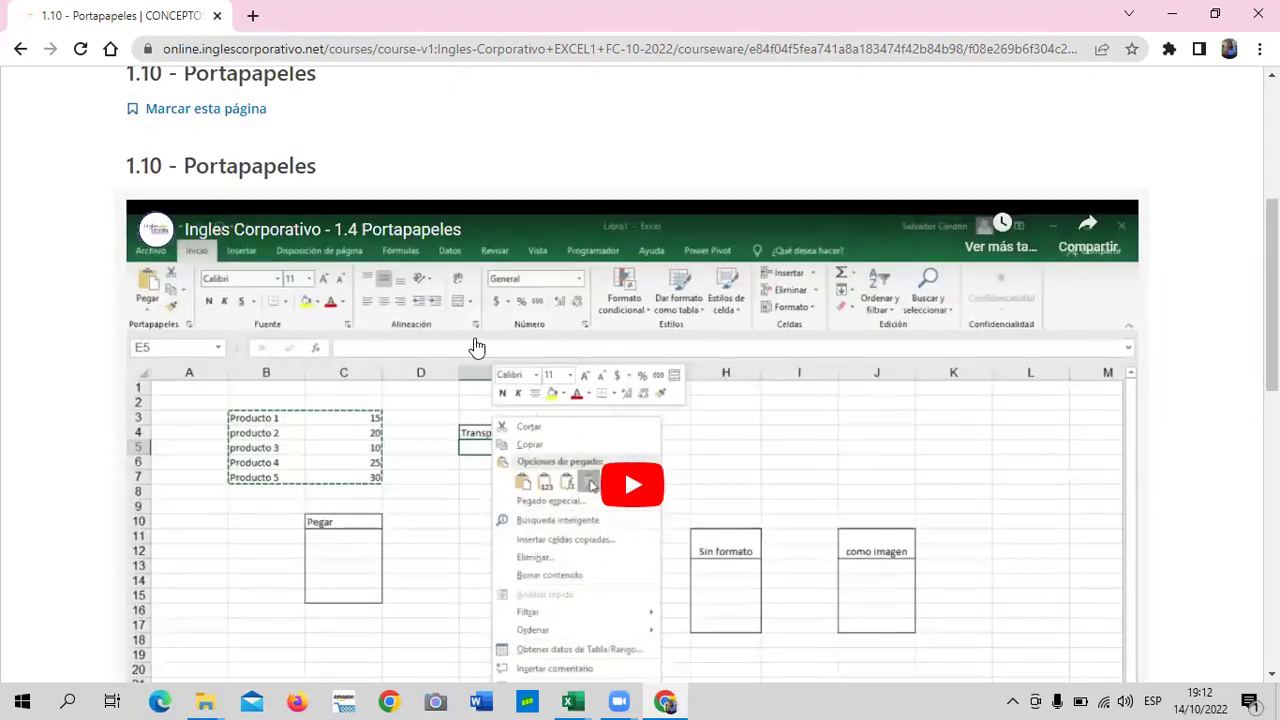
scroll(474, 343, "up", 4)
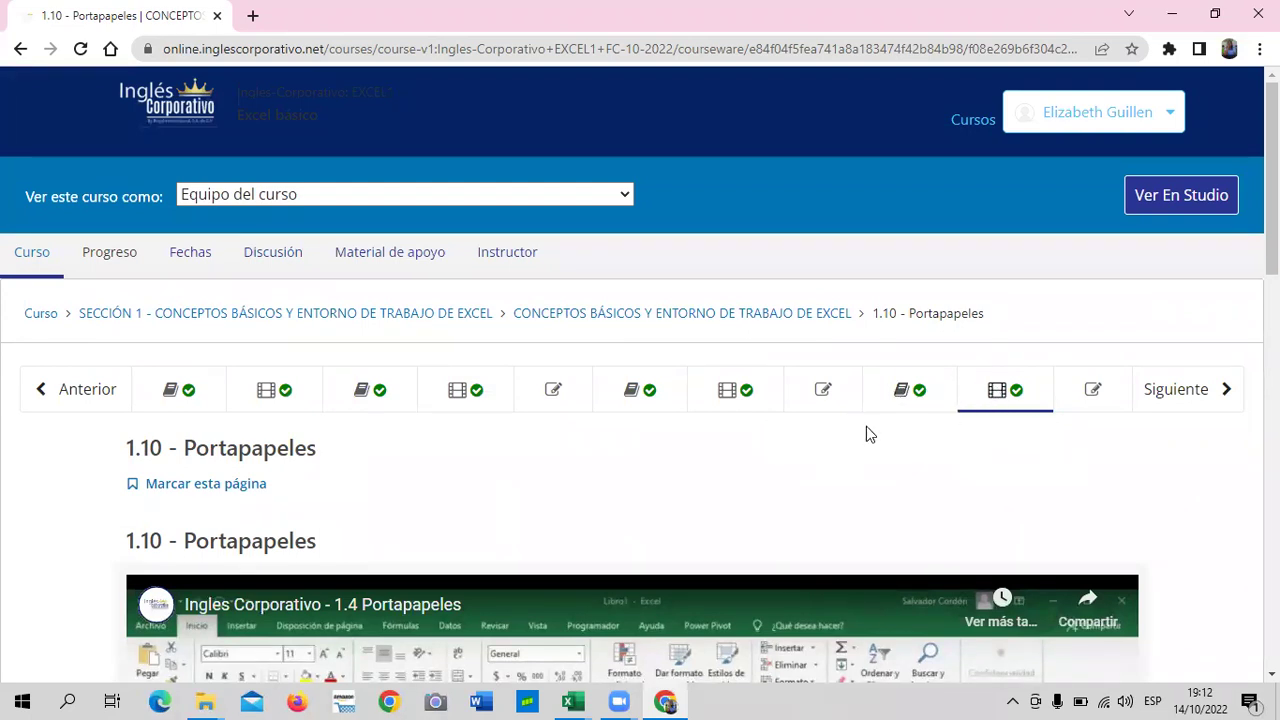
scroll(866, 430, "down", 4)
scroll(800, 436, "up", 1)
scroll(763, 434, "up", 3)
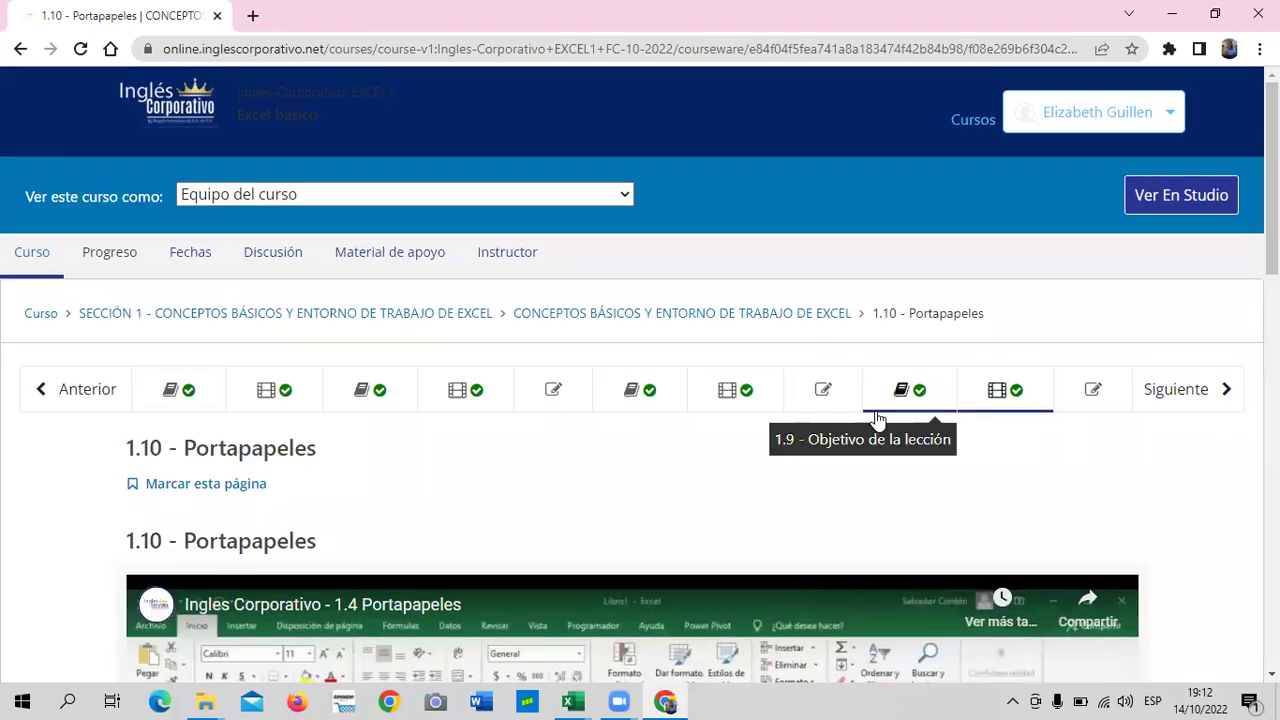
scroll(877, 418, "down", 2)
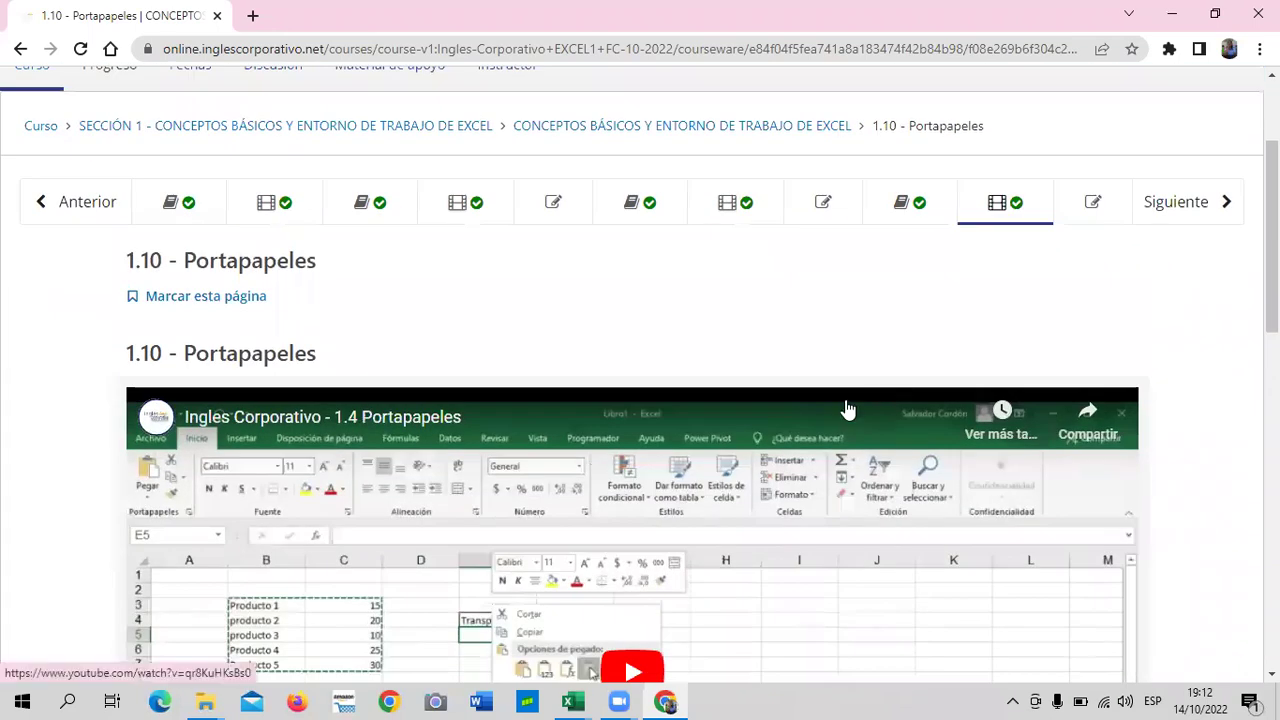
scroll(847, 410, "down", 2)
scroll(846, 409, "down", 2)
scroll(794, 389, "up", 1)
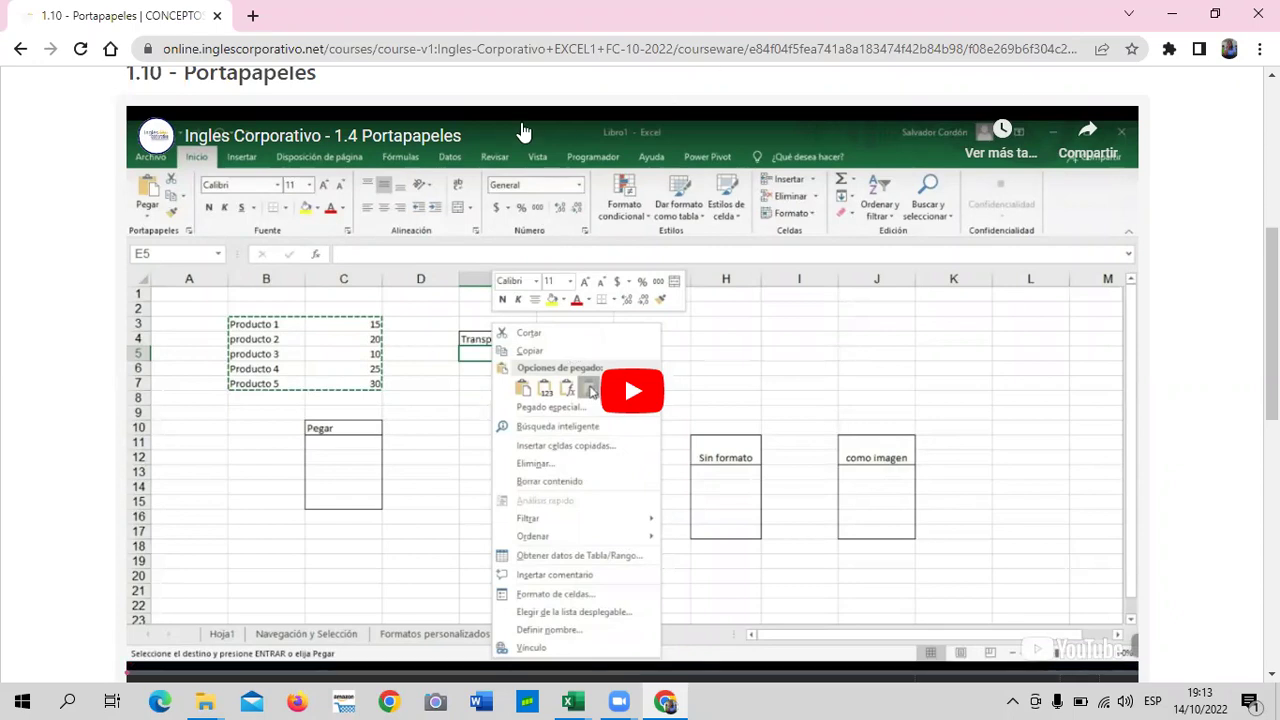
mouse_move(632, 530)
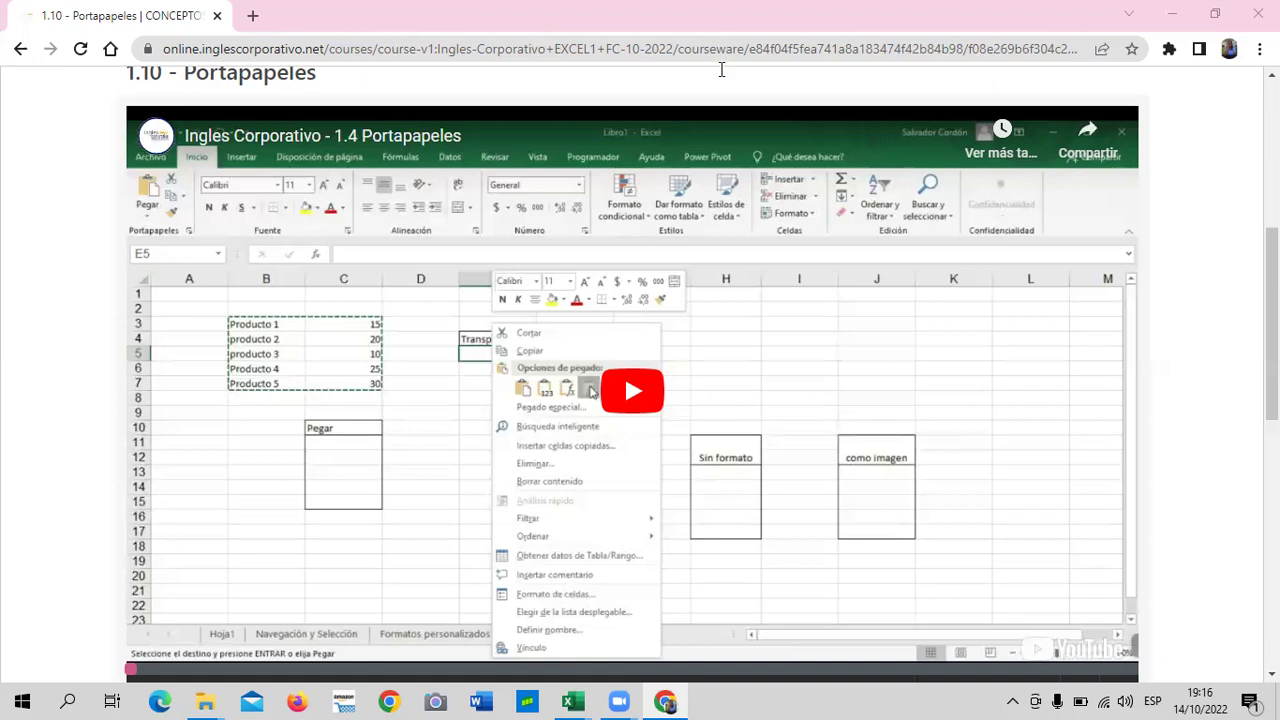
scroll(576, 452, "up", 3)
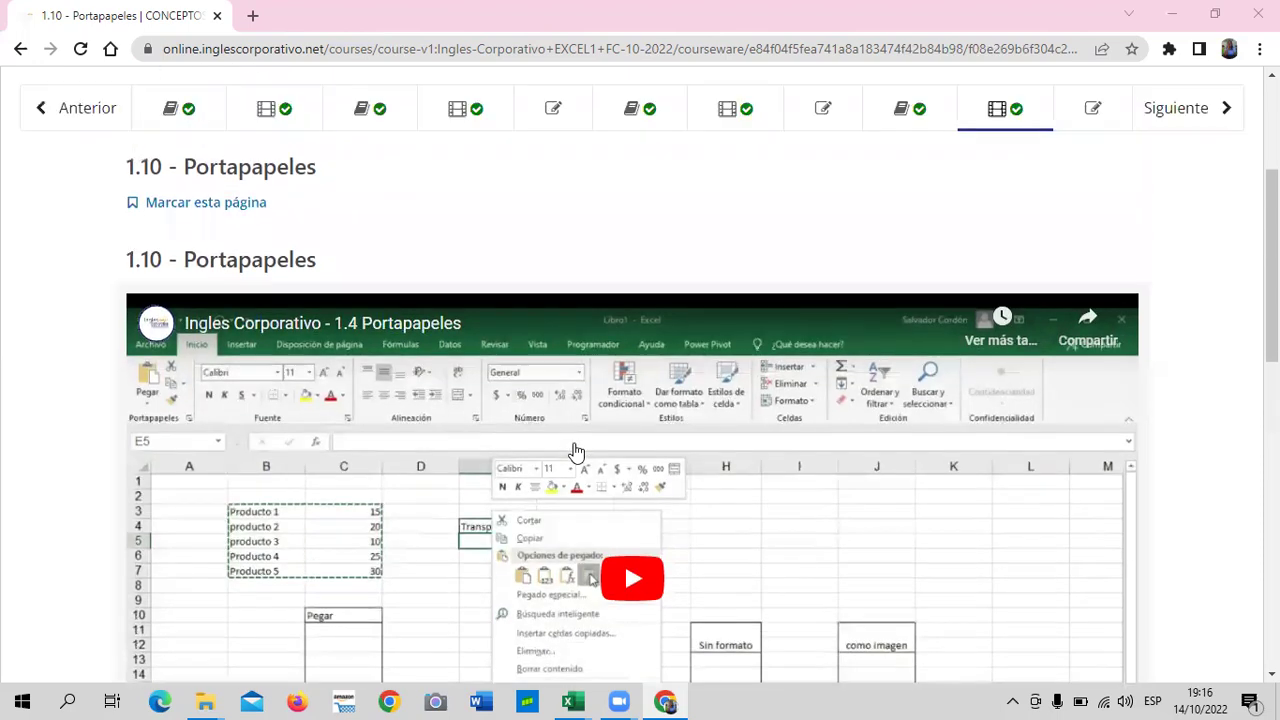
scroll(576, 452, "down", 3)
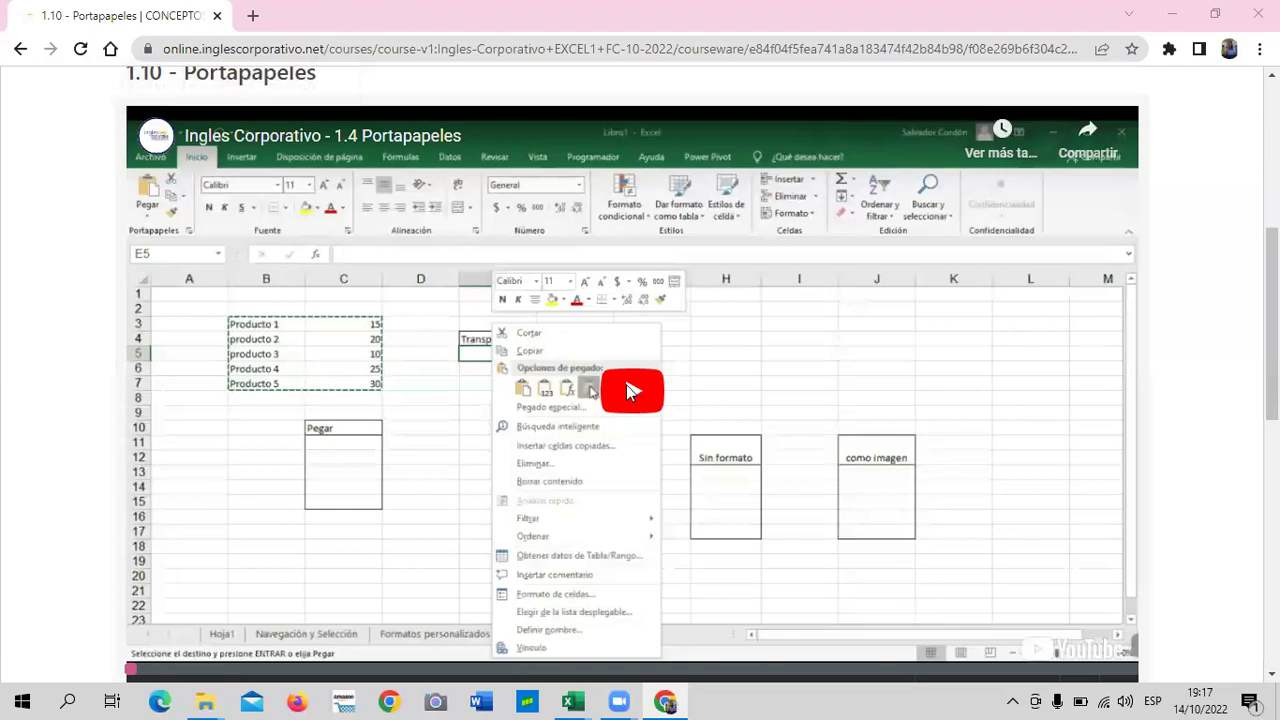
Play the Portapapeles tutorial video, adjusting the volume, until the Producto 1–5 range is copied.
left_click(630, 390)
key("XF86AudioLowerVolume")
key("XF86AudioLowerVolume")
key("XF86AudioLowerVolume")
key("XF86AudioLowerVolume")
key("XF86AudioRaiseVolume")
key("XF86AudioRaiseVolume")
key("XF86AudioRaiseVolume")
key("XF86AudioRaiseVolume")
key("XF86AudioRaiseVolume")
key("XF86AudioRaiseVolume")
key("XF86AudioRaiseVolume")
key("XF86AudioRaiseVolume")
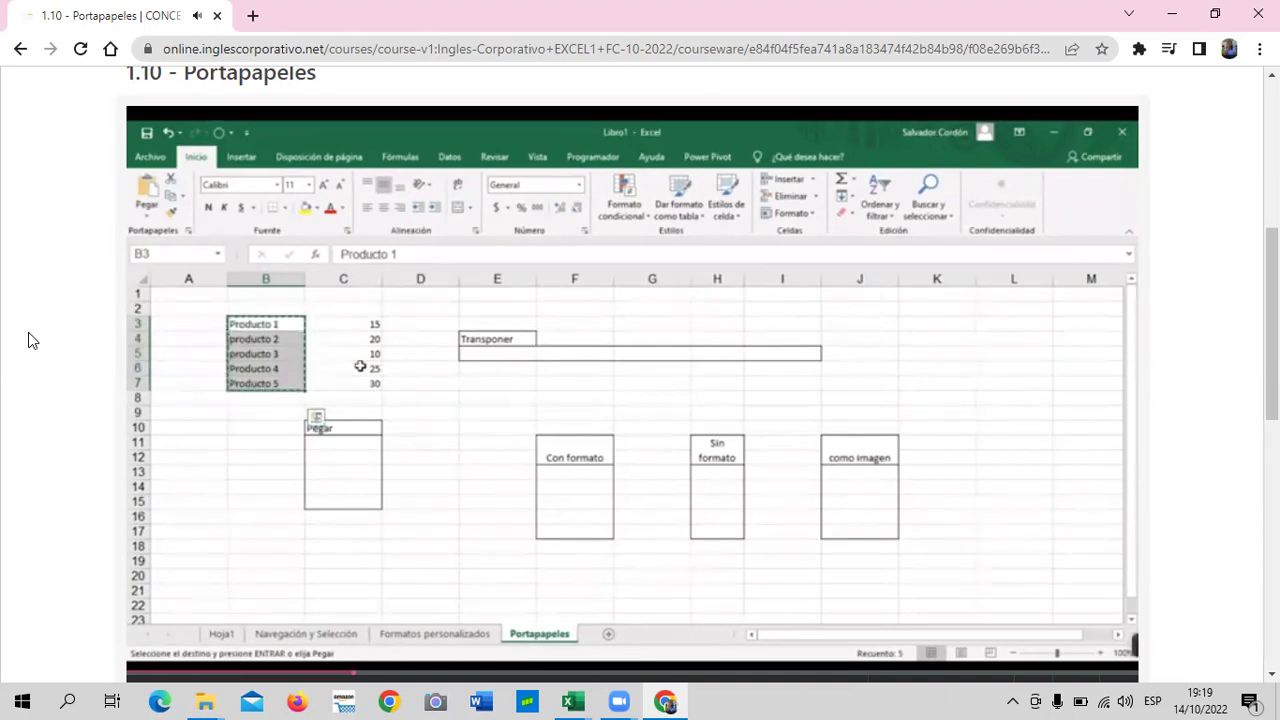
key("XF86AudioRaiseVolume")
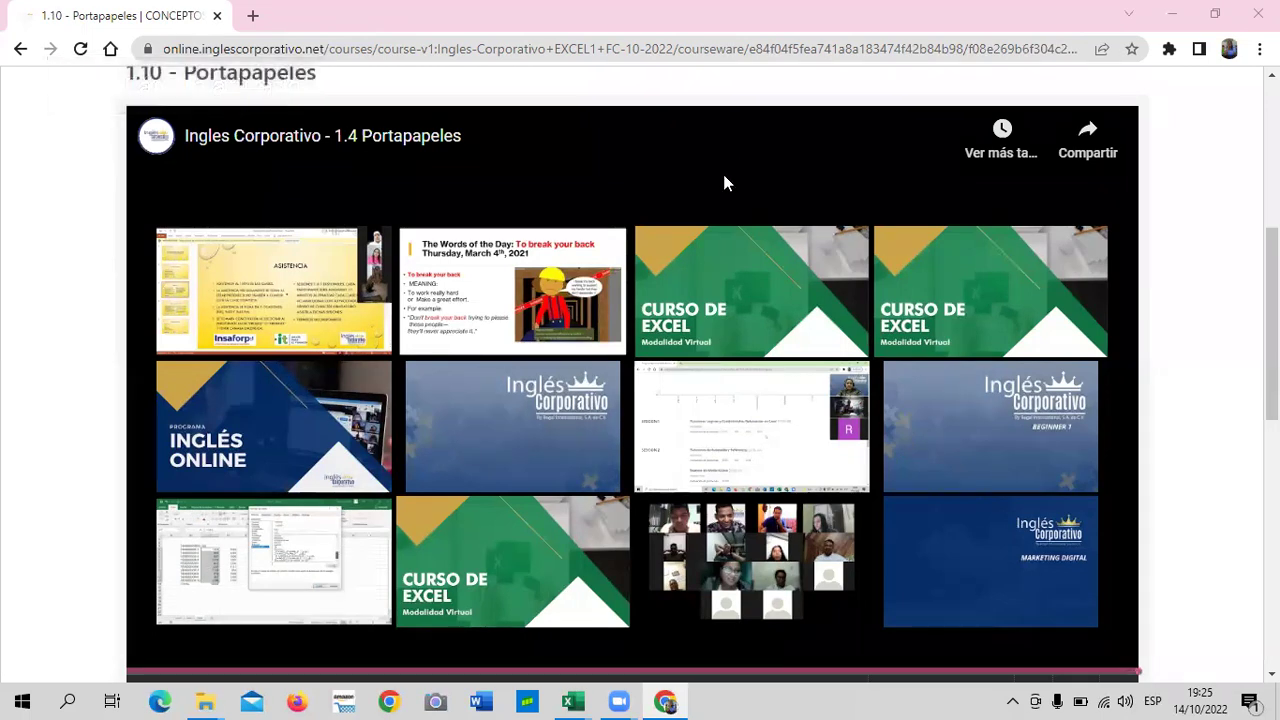
Scroll the finished Portapapeles lesson page back to the 1.10 - Portapapeles heading.
scroll(695, 491, "down", 2)
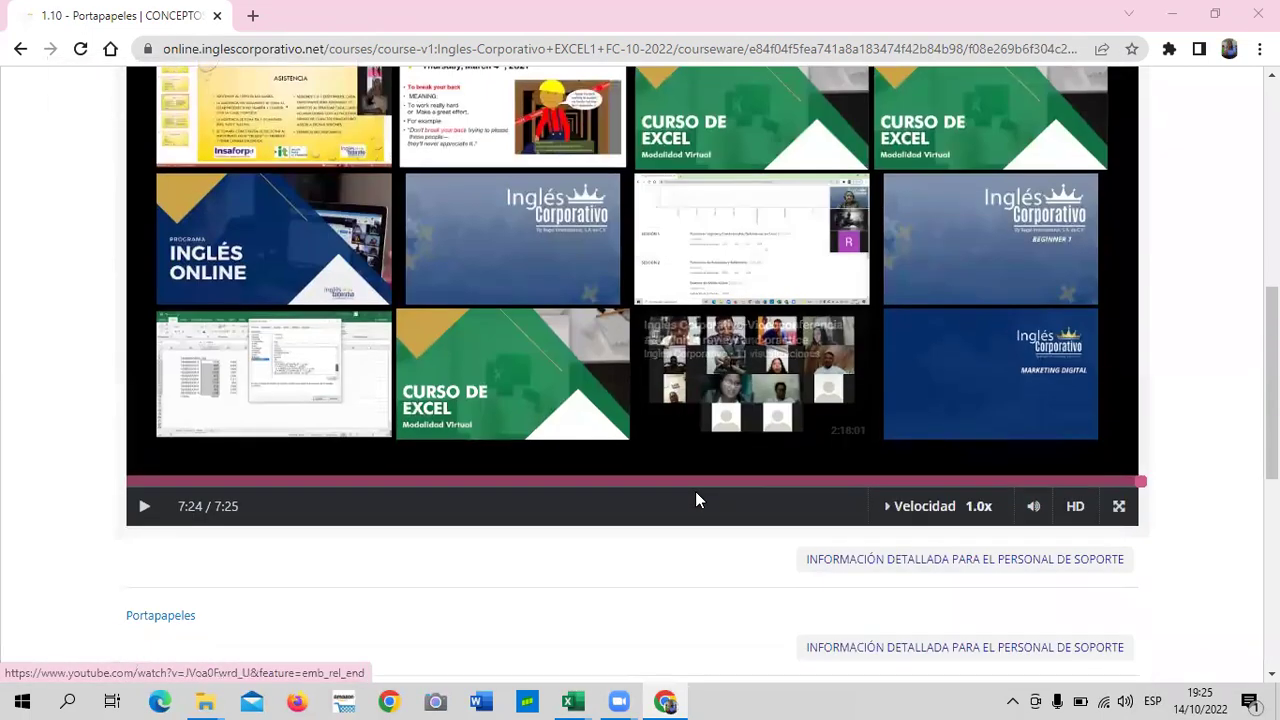
scroll(690, 505, "down", 1)
scroll(480, 489, "up", 5)
scroll(530, 600, "down", 1)
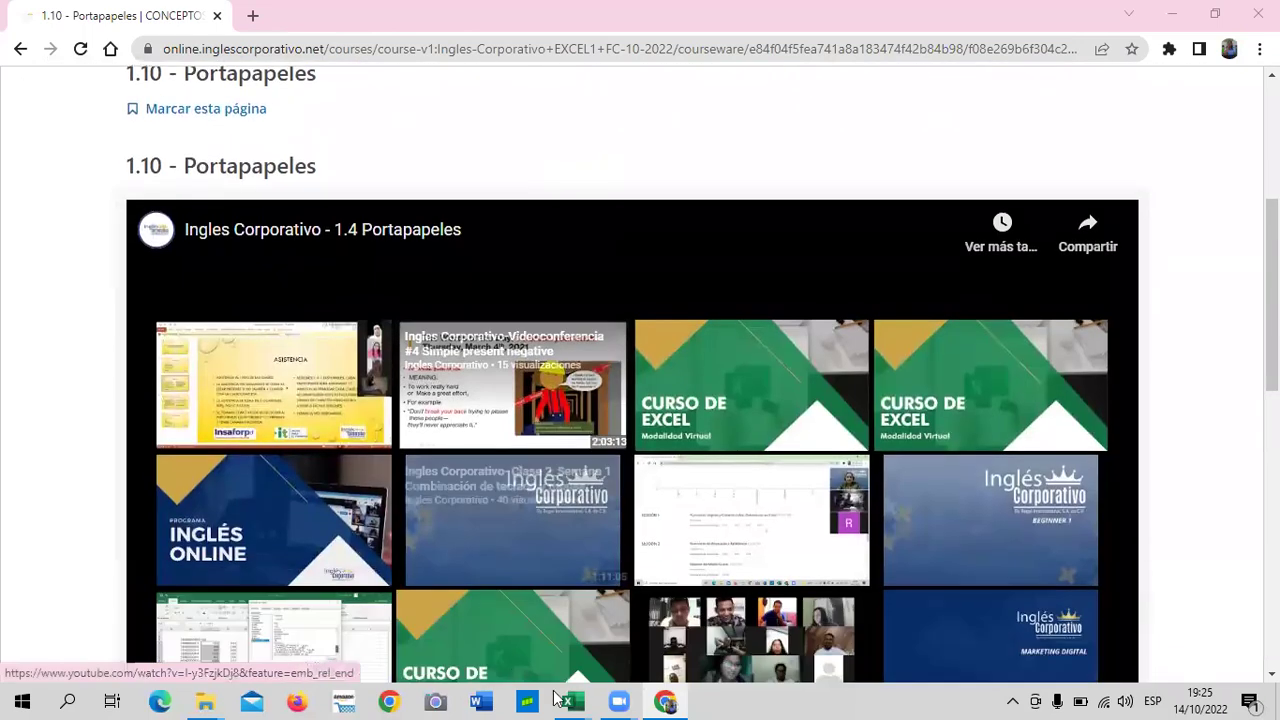
mouse_move(572, 701)
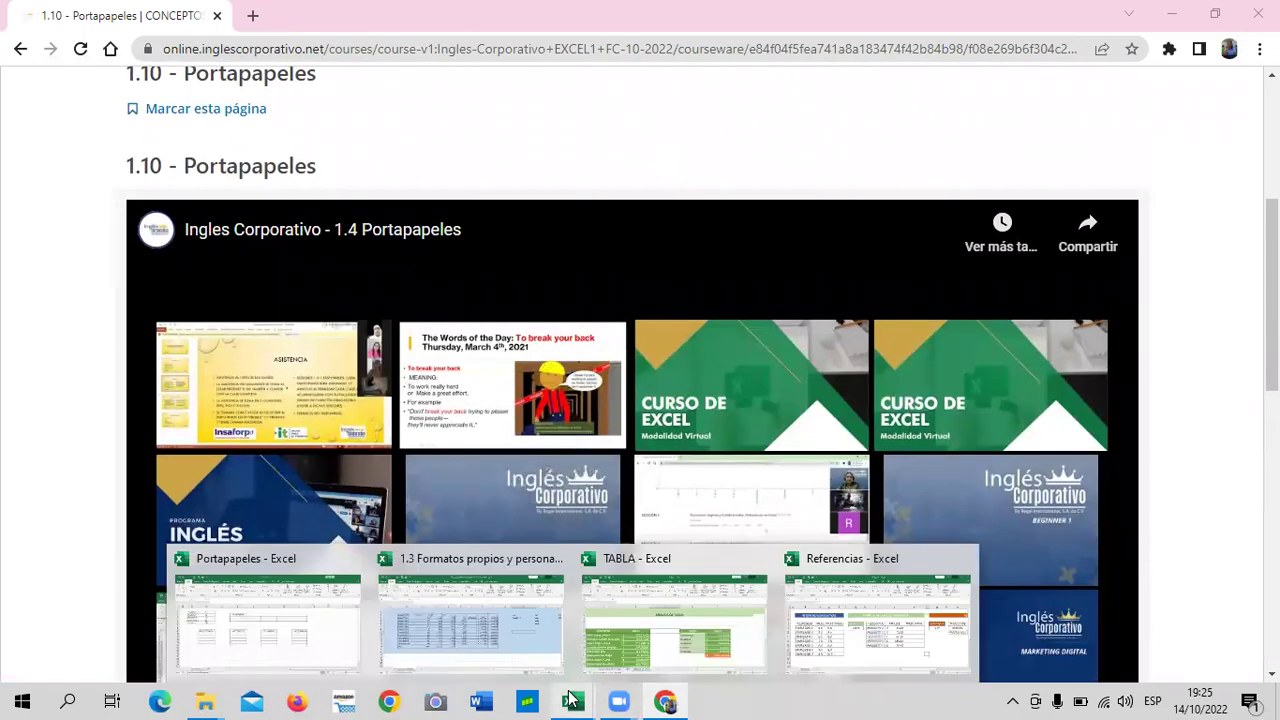
Bring the Portapapeles workbook to the front in Excel.
left_click(328, 643)
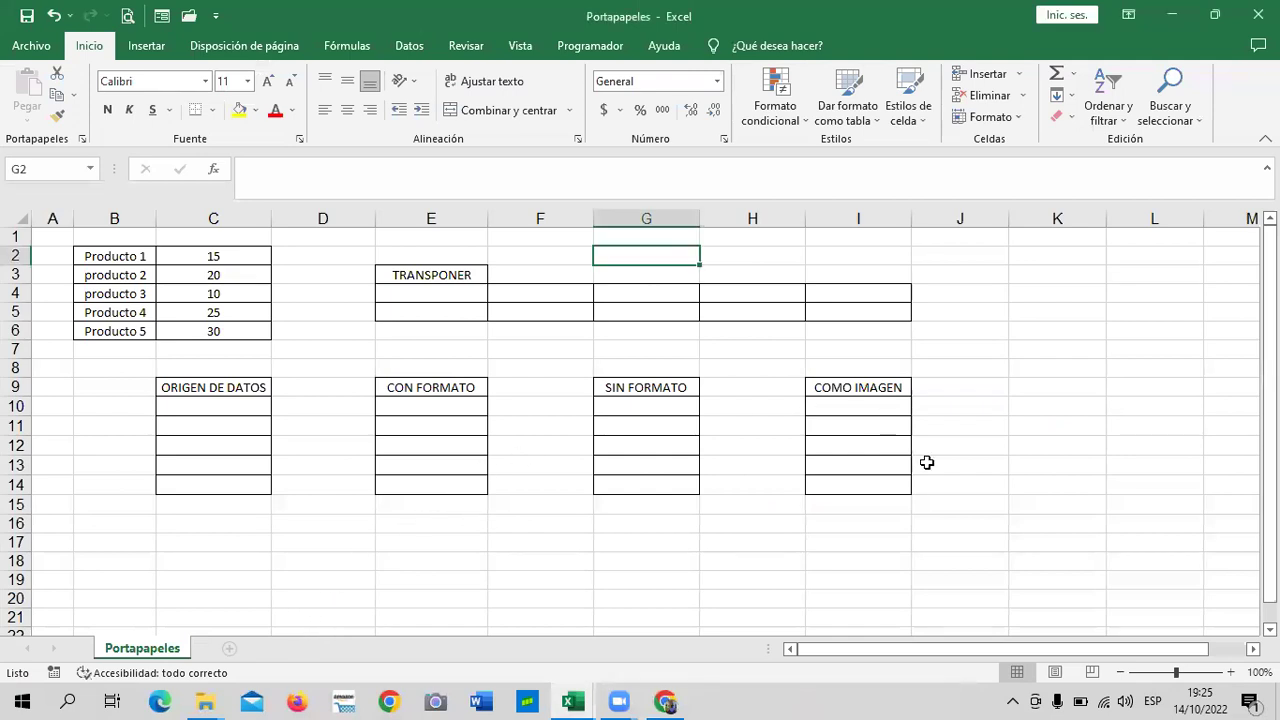
left_click(968, 486)
left_click(1106, 450)
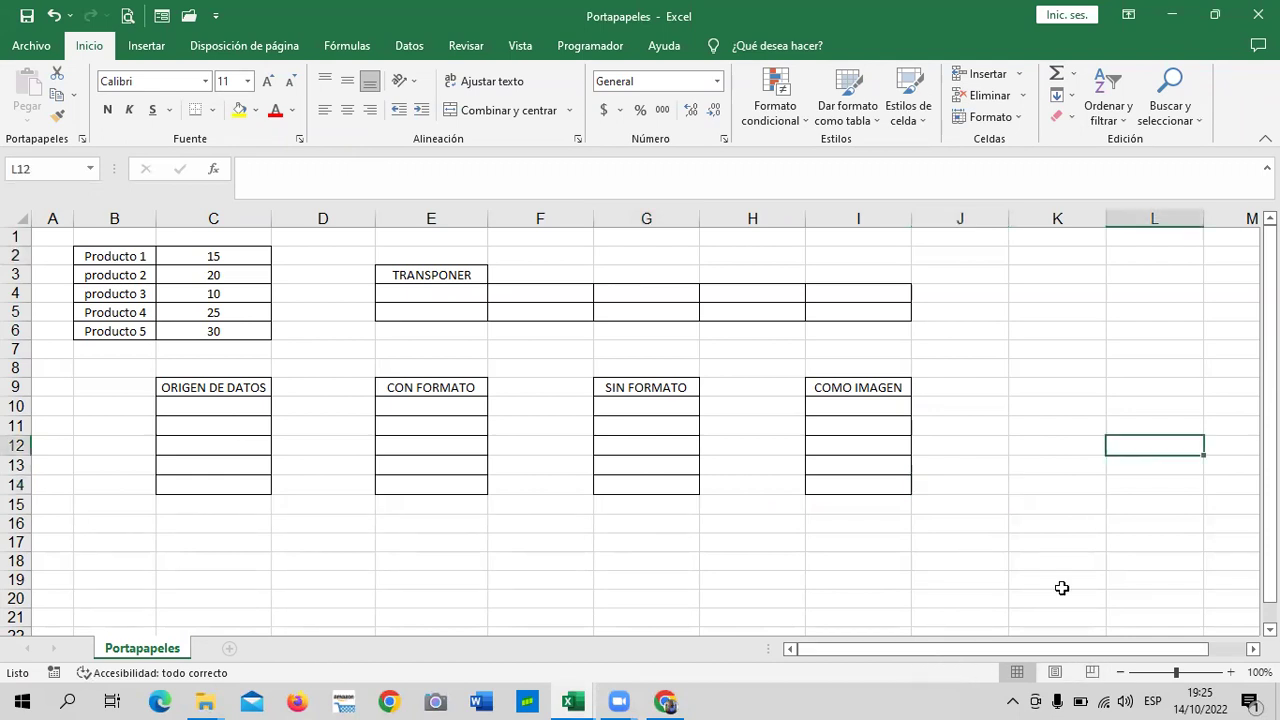
mouse_move(1009, 648)
left_mouse_down()
mouse_move(1046, 647)
mouse_move(846, 651)
left_mouse_up()
left_click(489, 581)
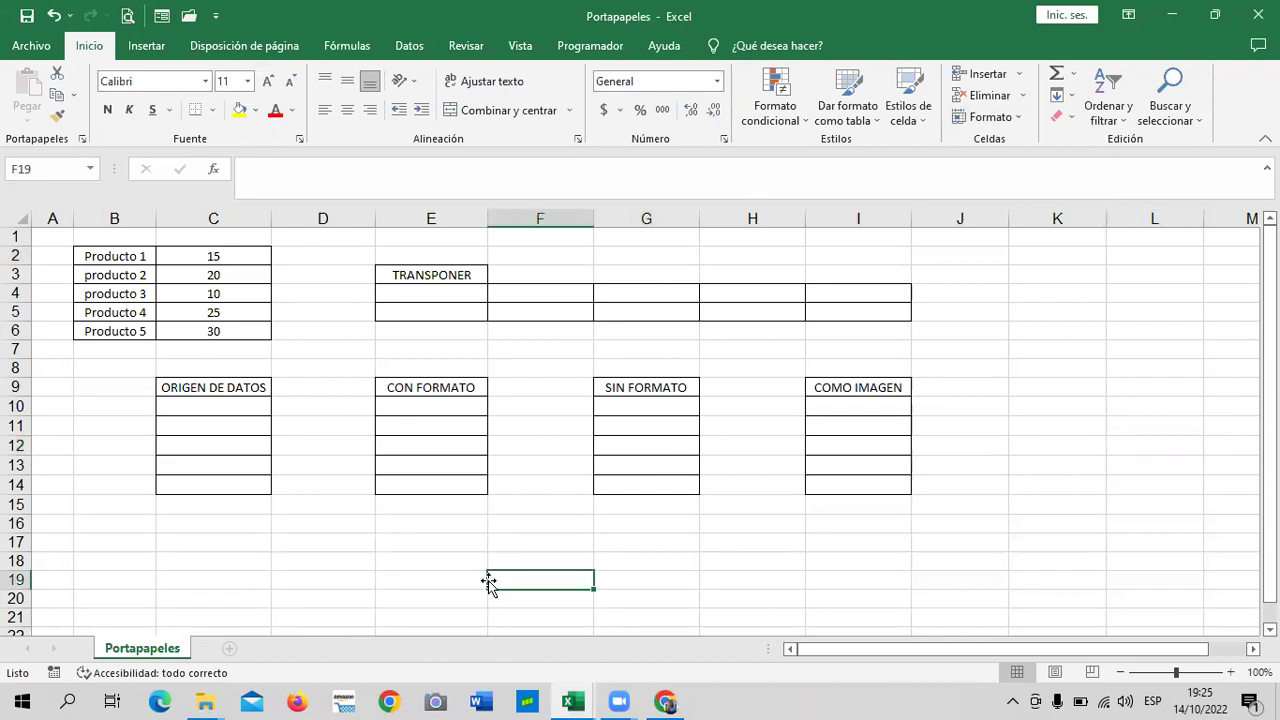
Drag-select the product values 15 to 30 in C2:C6.
left_click_drag(208, 254, 211, 330)
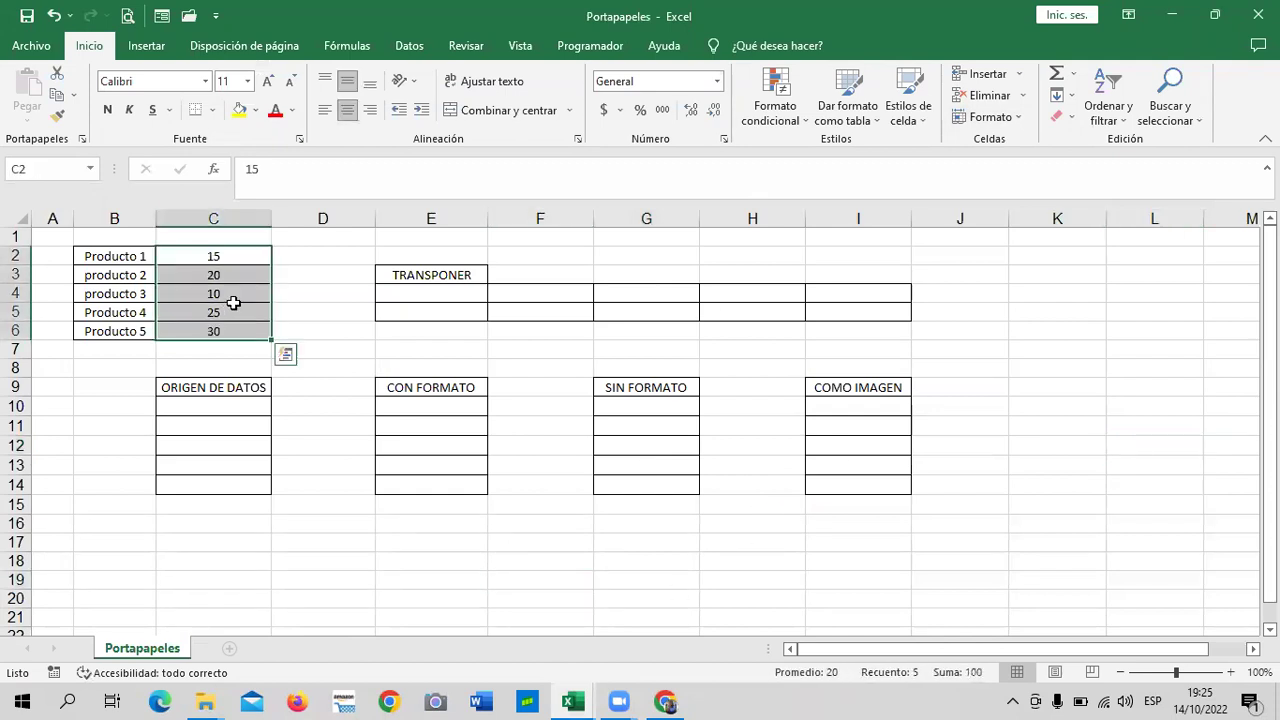
left_click(300, 280)
mouse_move(233, 256)
left_mouse_down()
mouse_move(216, 342)
mouse_move(215, 325)
left_mouse_up()
left_click_drag(320, 312, 320, 331)
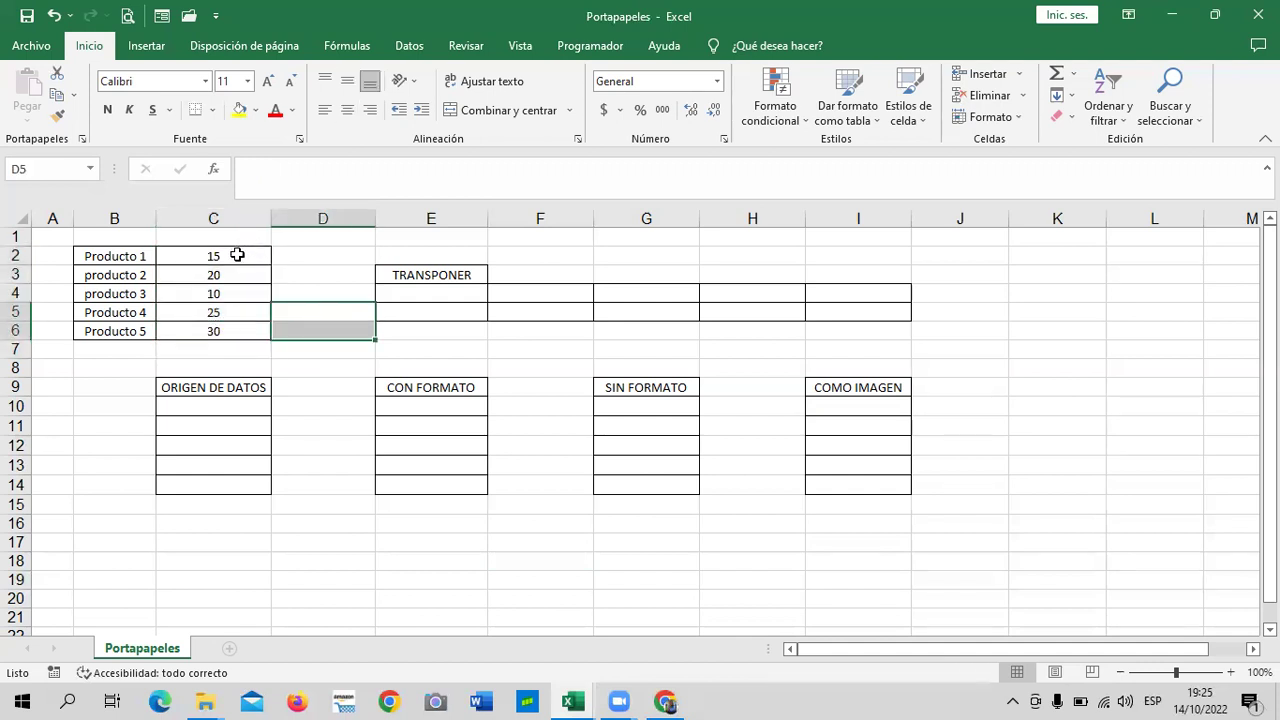
left_click_drag(237, 255, 231, 331)
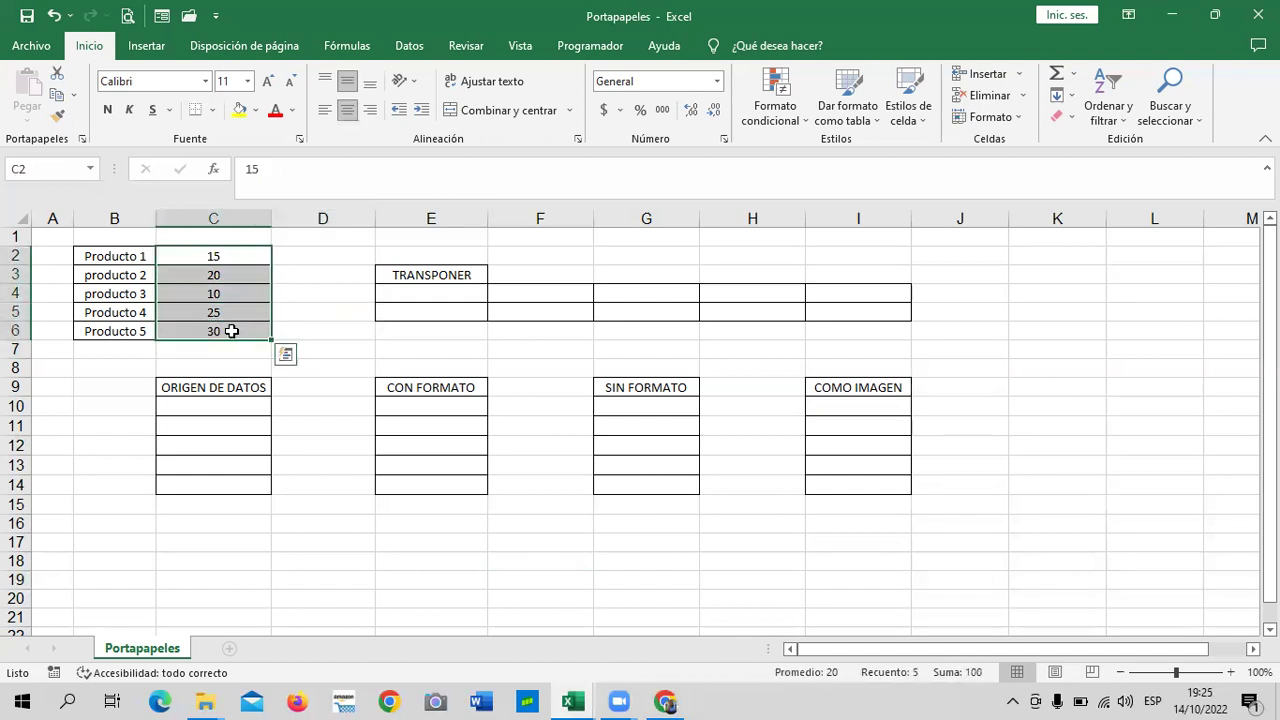
left_click(317, 297)
Select C2:C6 starting at the value 15 and copy 15, 20, 10, 25, 30 to the clipboard.
left_click(256, 263)
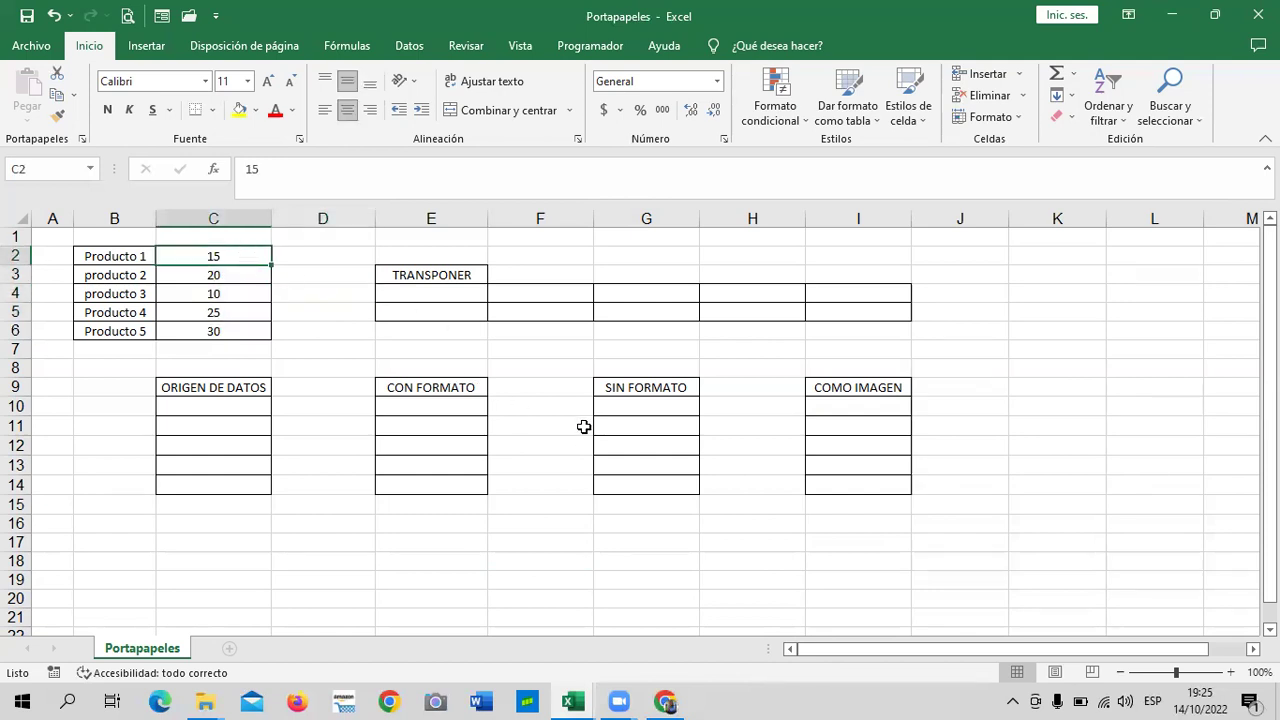
key("shift+Down")
key("shift+Down")
key("shift+Down")
key("shift+Down")
key("shift+Down")
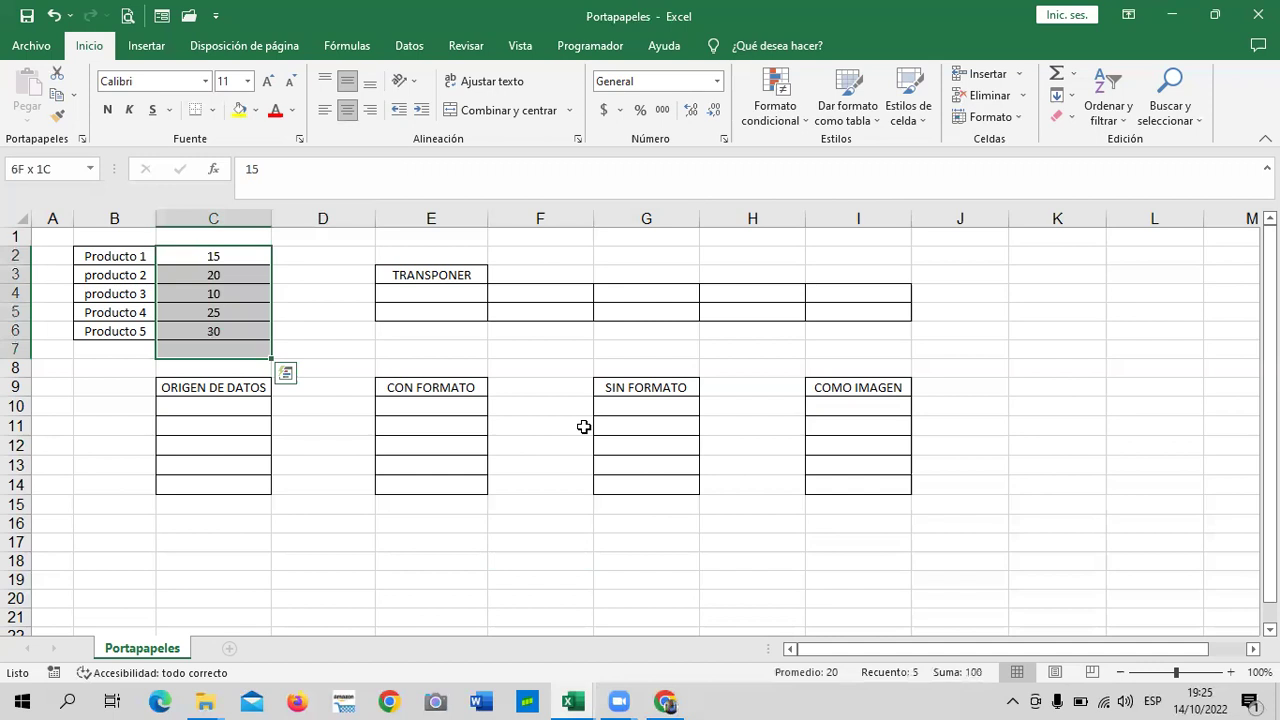
key("Up")
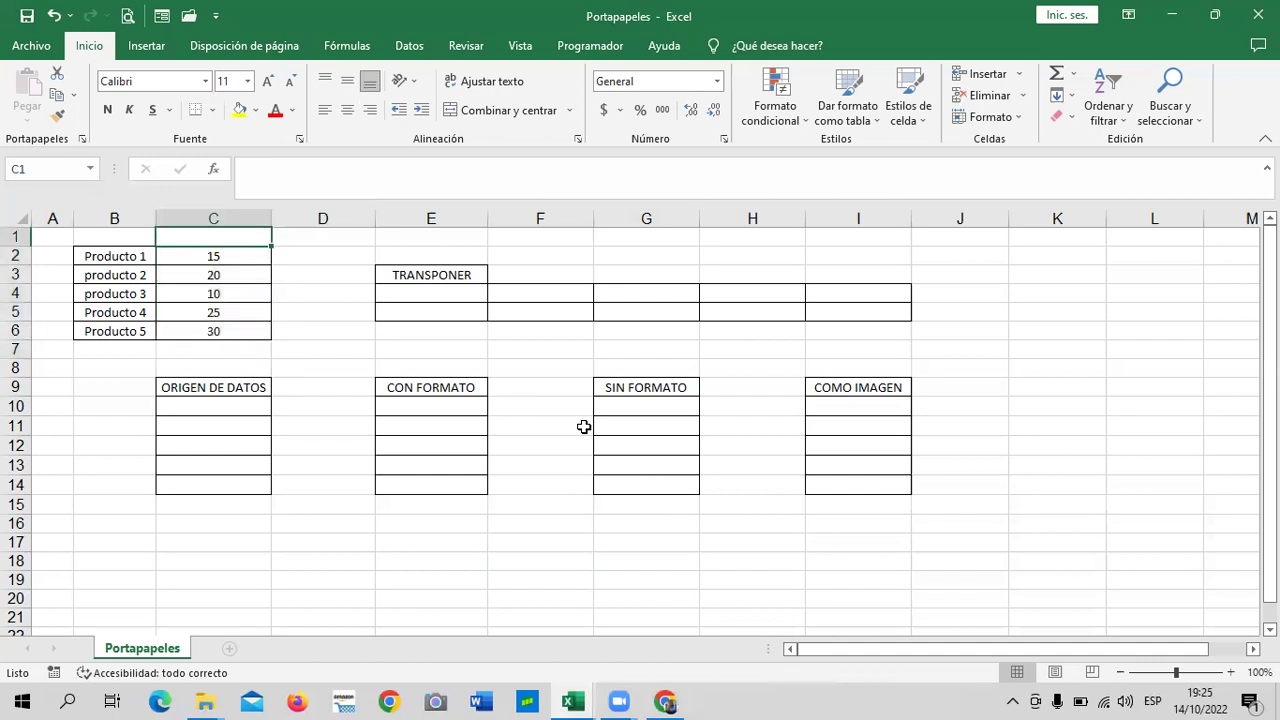
key("shift+Down")
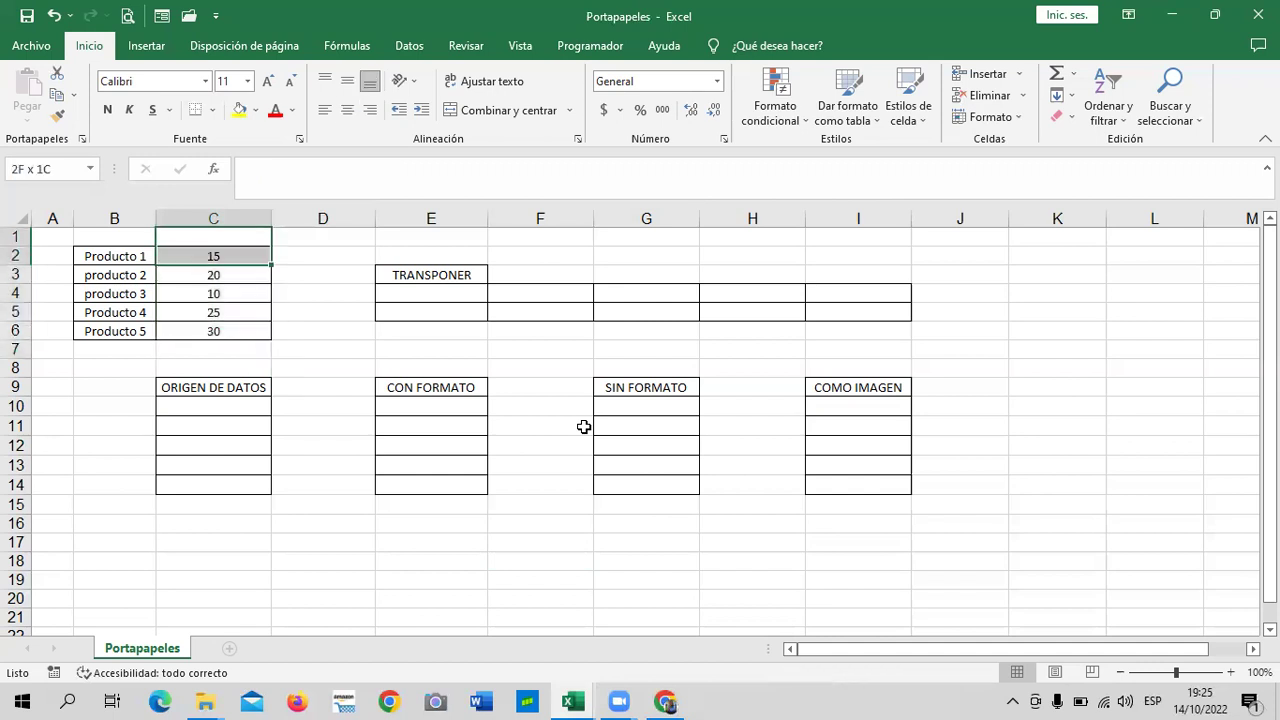
left_click(320, 290)
left_click(230, 259)
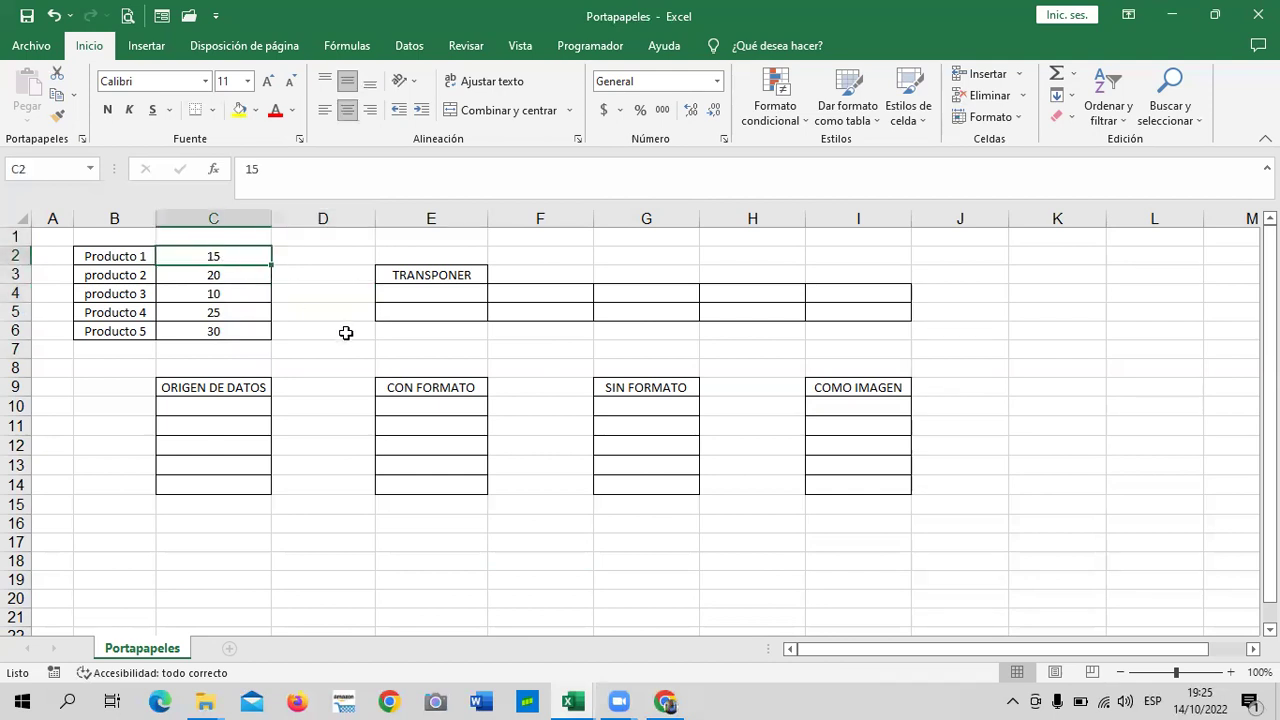
key("shift+Down")
key("shift+Down")
key("shift+Down")
key("shift+Down")
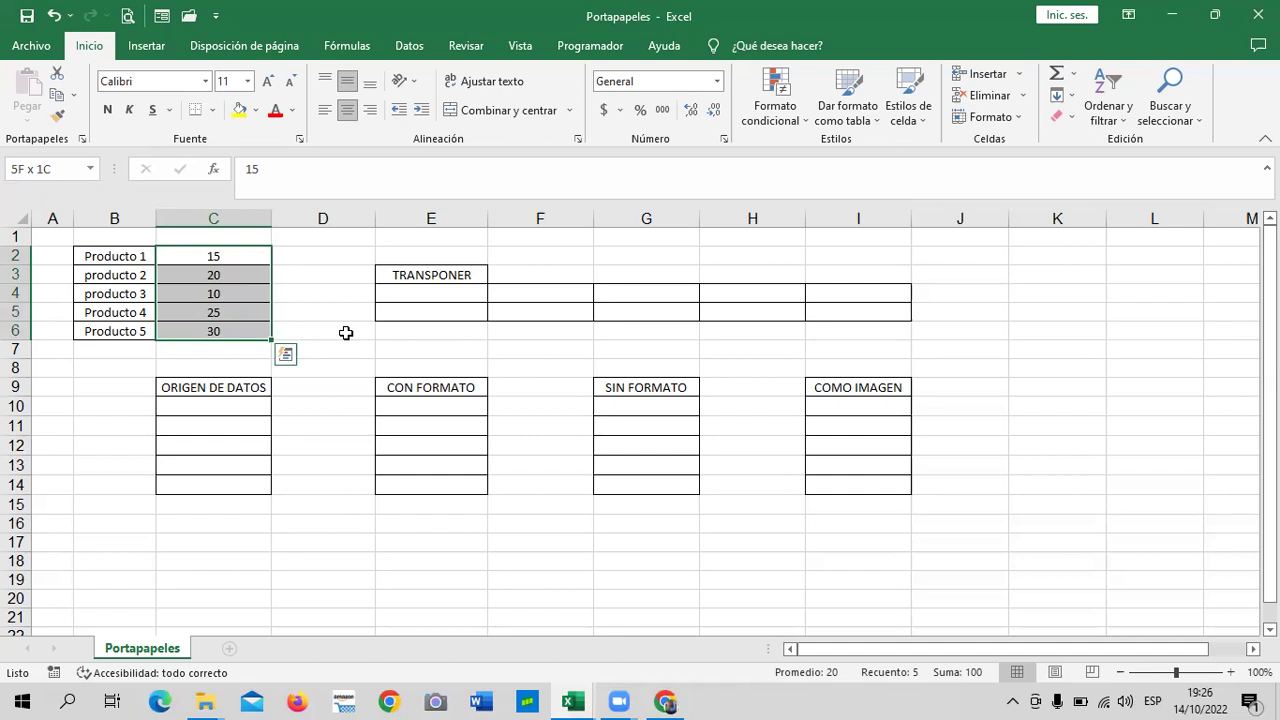
key("ctrl+c")
Paste the values 15, 20, 10, 25, 30 into ORIGEN DE DATOS at C10 and clear the copy marquee.
left_click(333, 317)
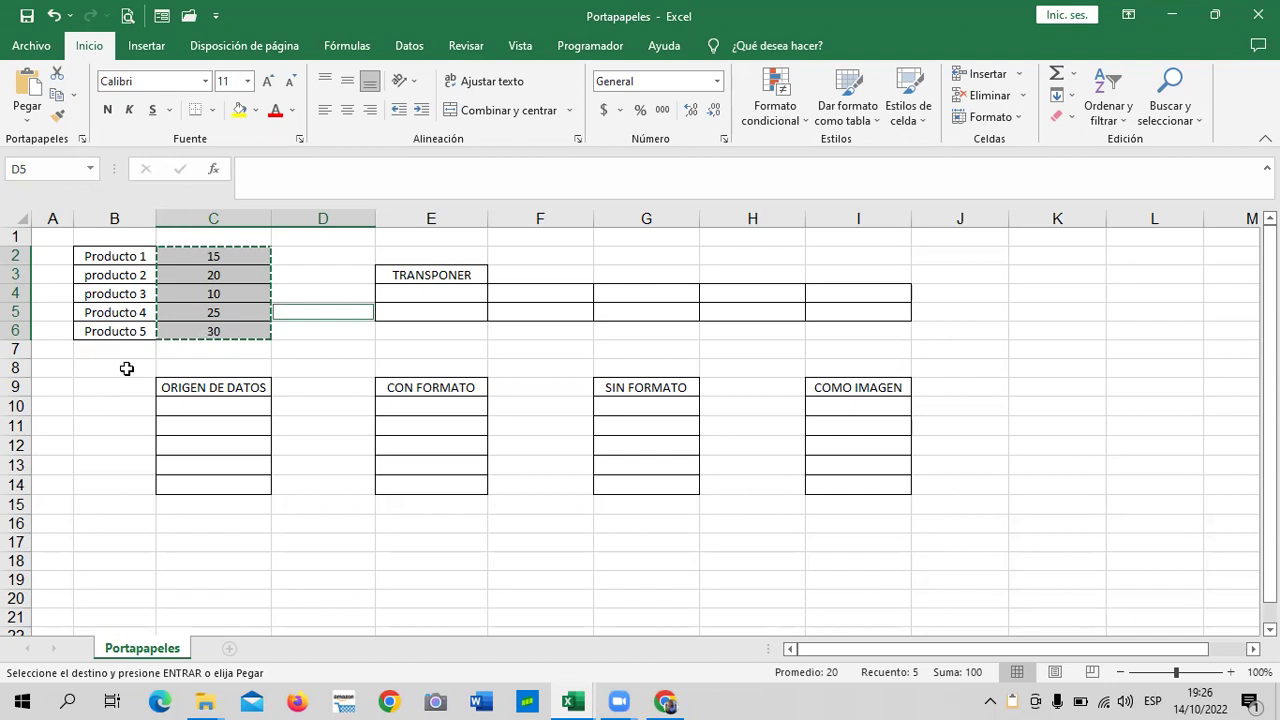
left_click(227, 401)
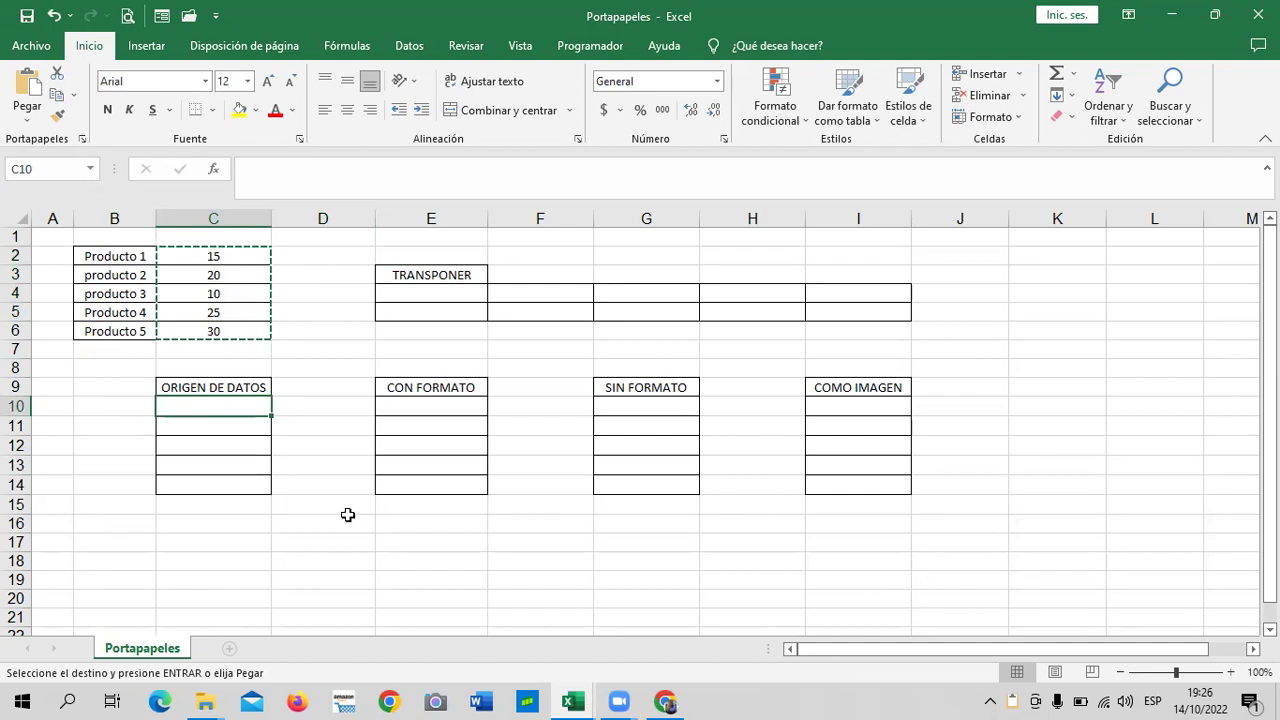
key("ctrl+v")
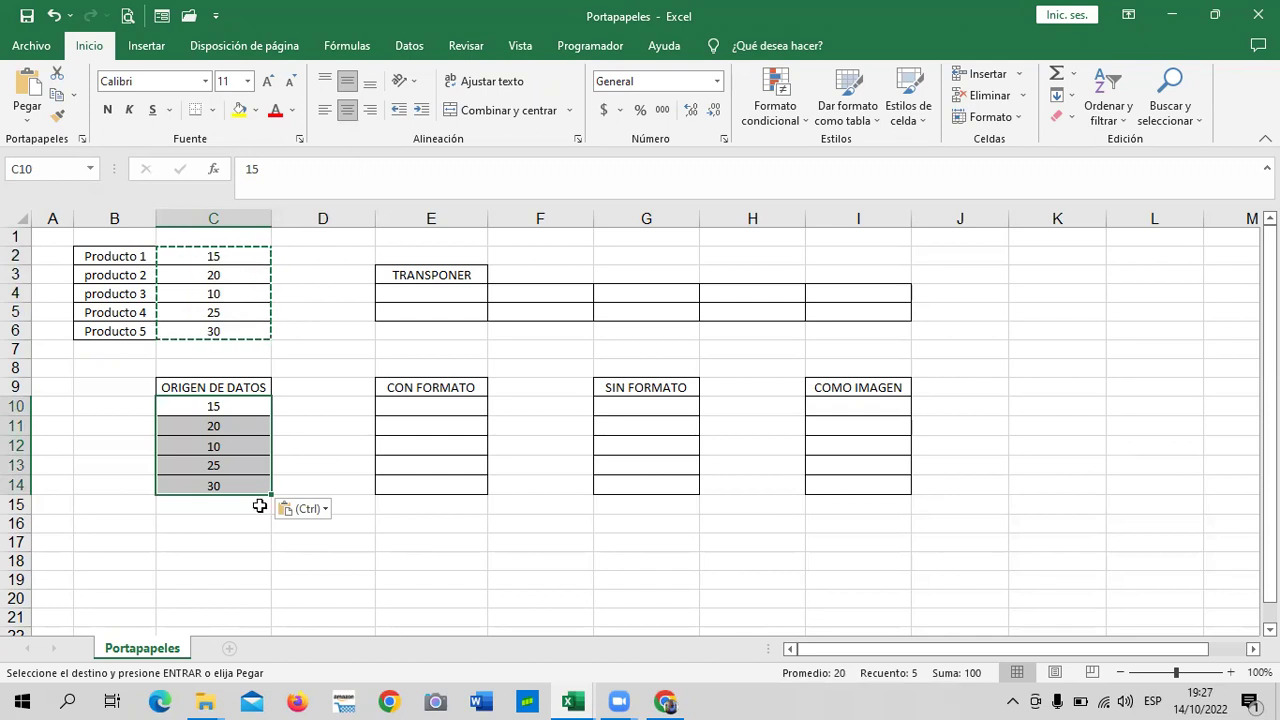
key("Escape")
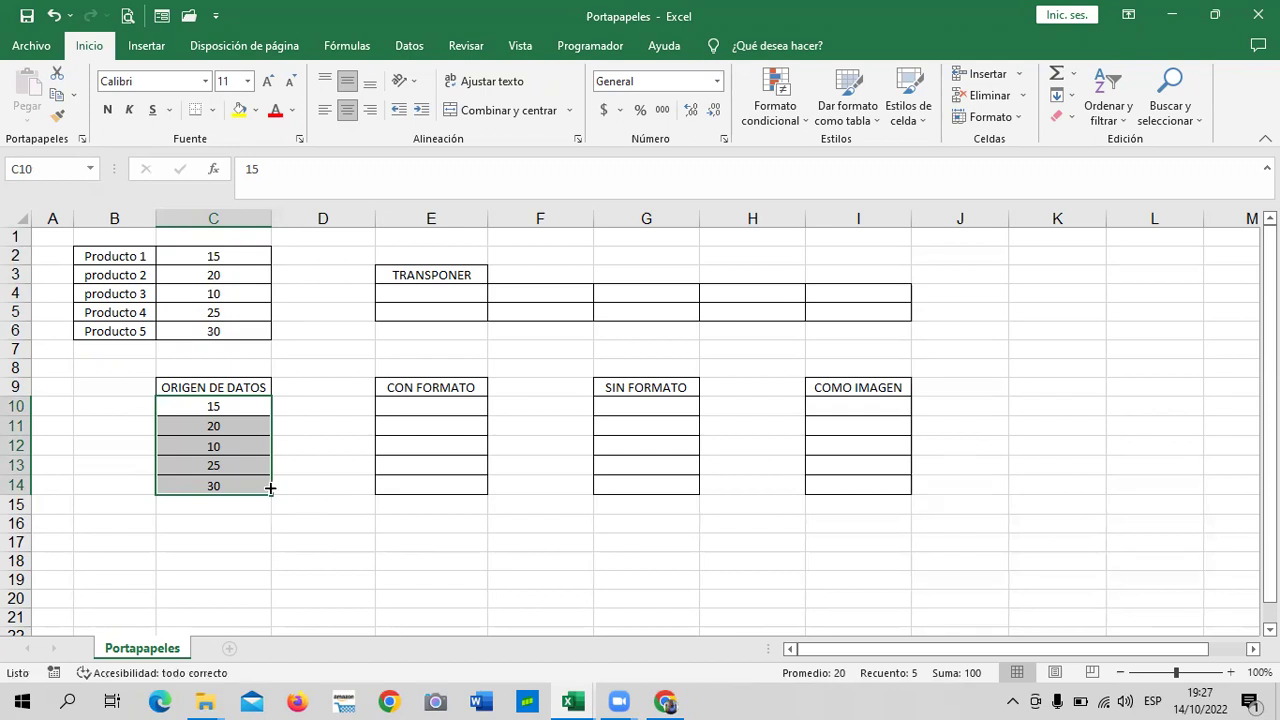
left_click(327, 463)
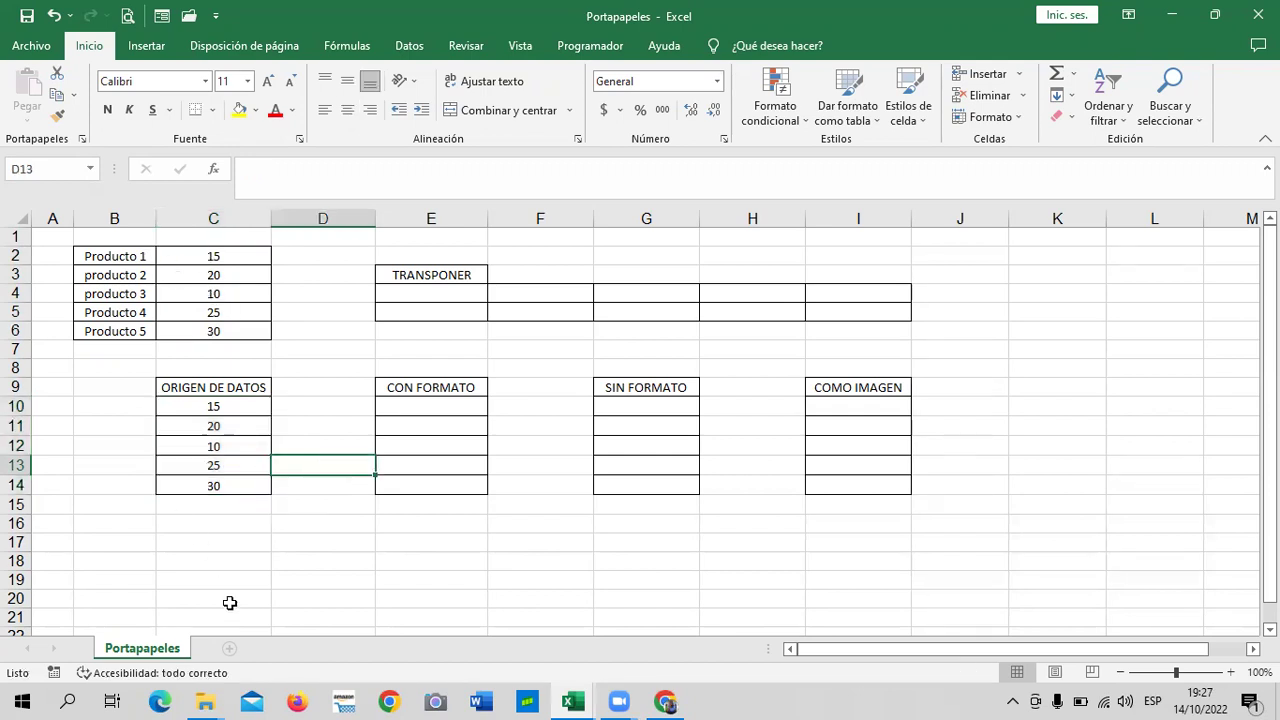
left_click(324, 402)
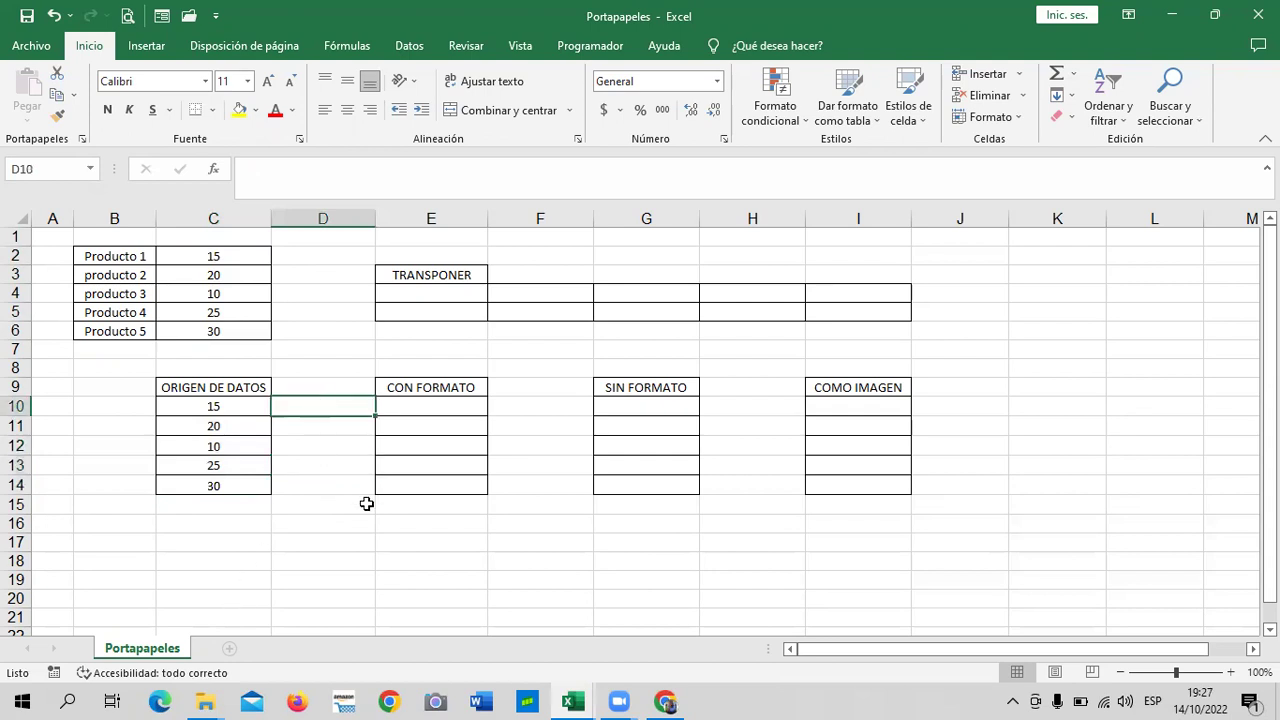
left_click(542, 548)
left_click(323, 507)
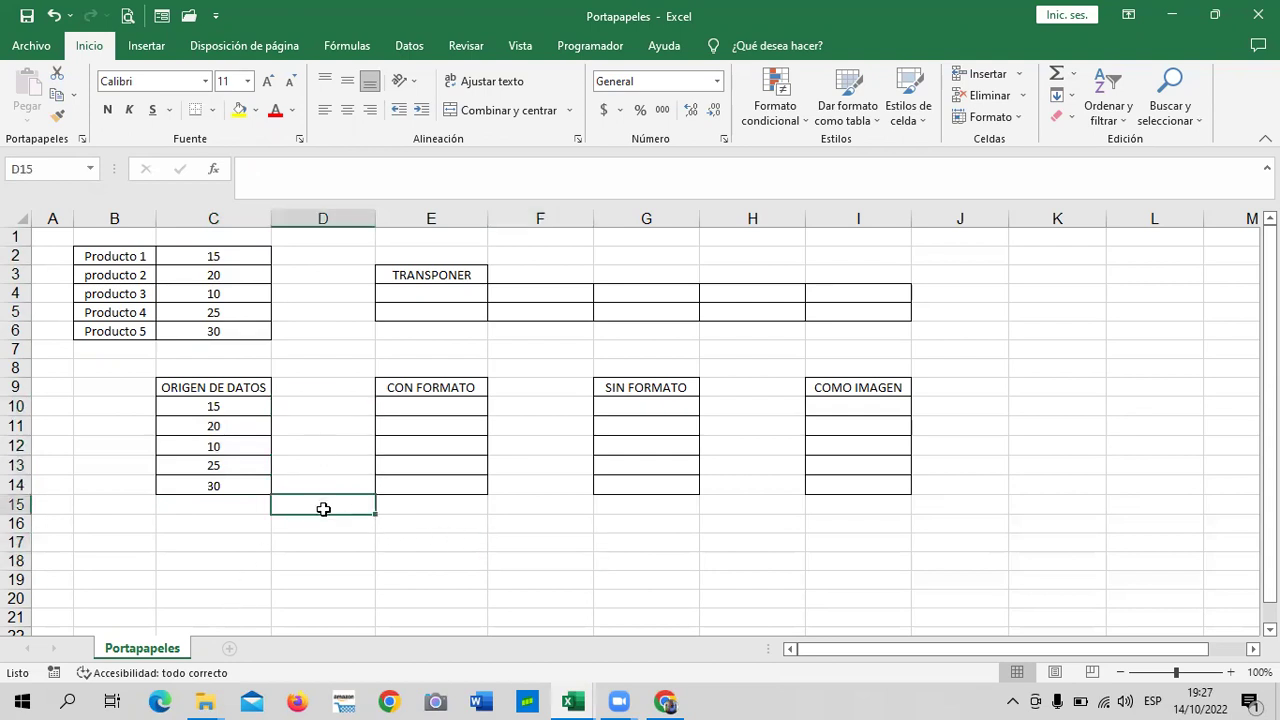
left_click(327, 409)
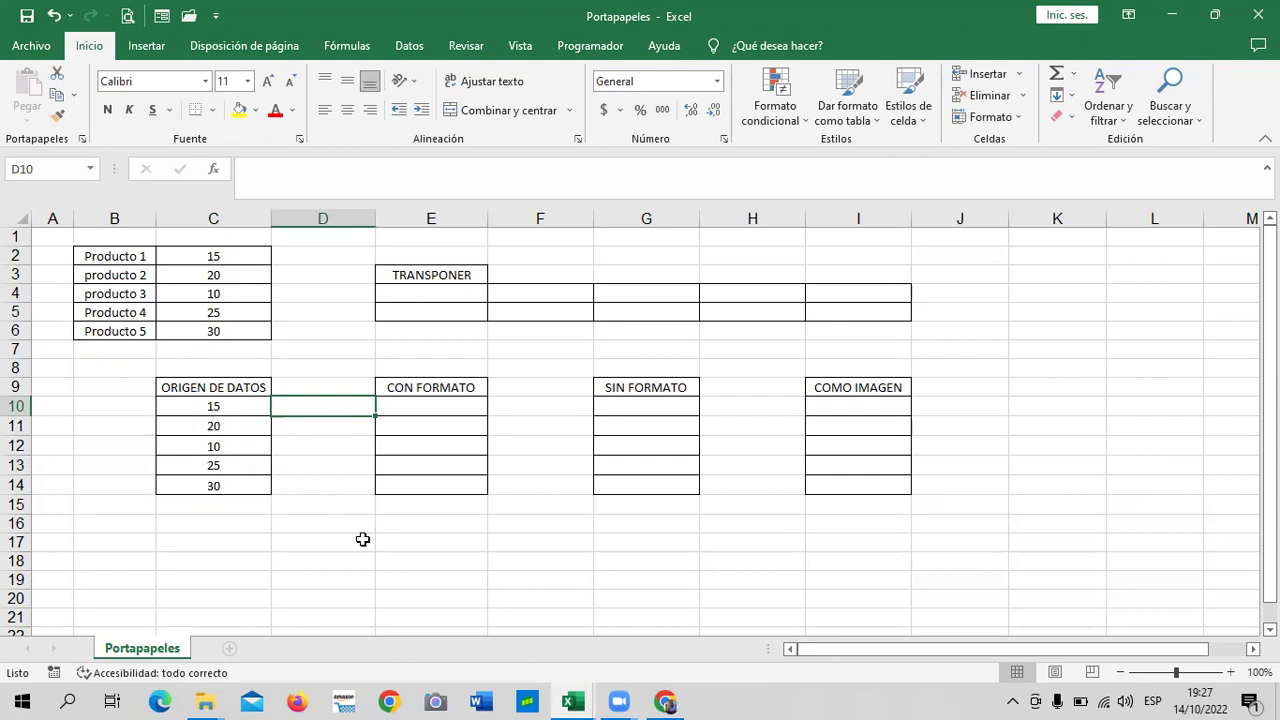
left_click(318, 521)
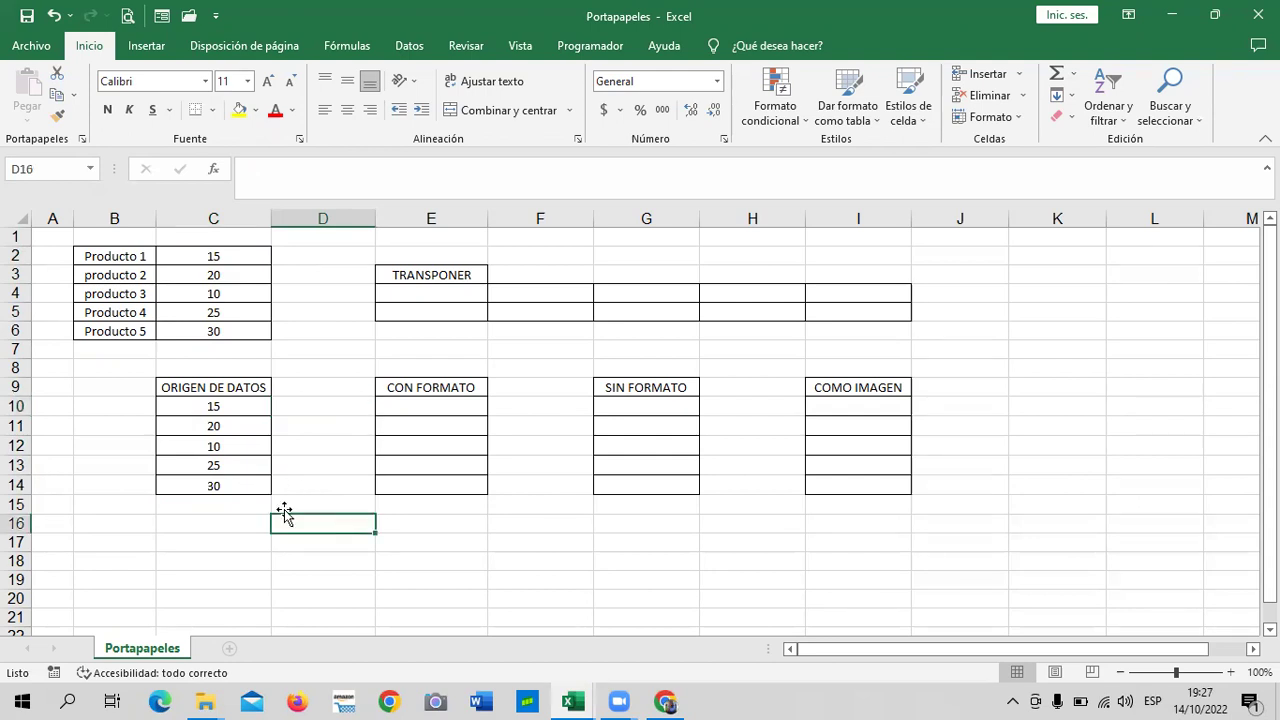
left_click(216, 405)
left_click(218, 270)
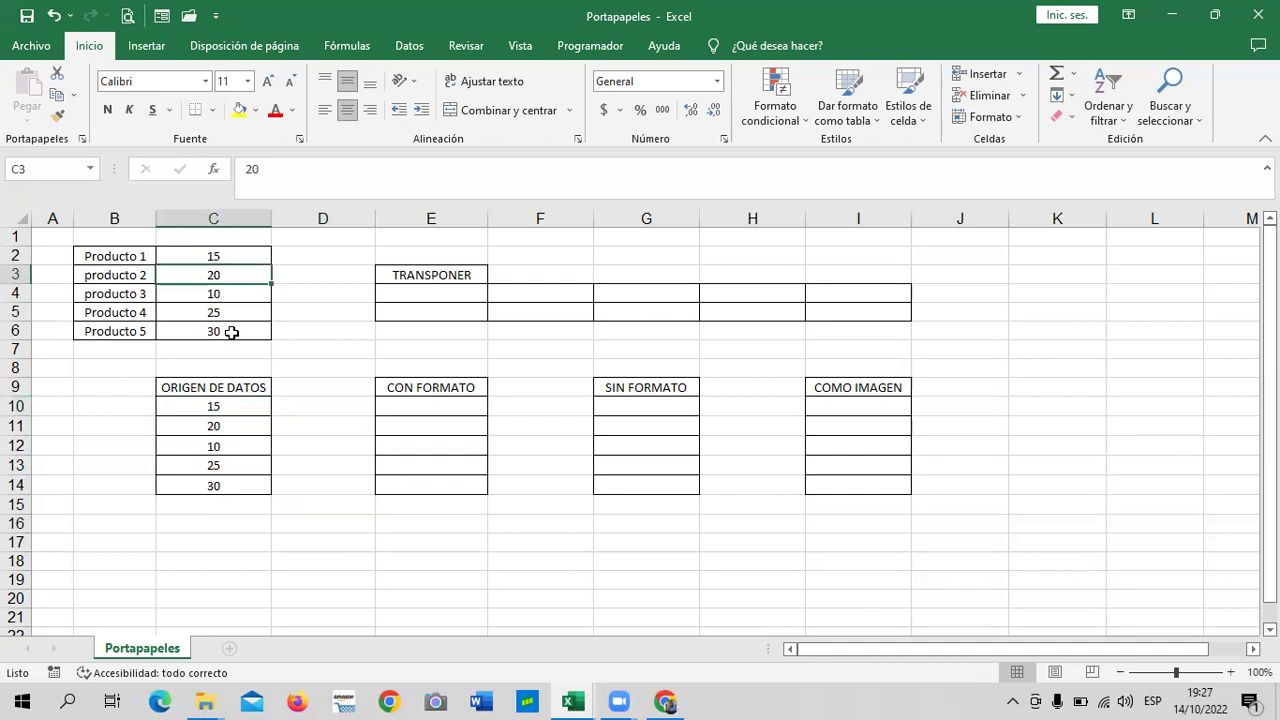
left_click(231, 332)
left_click(194, 408)
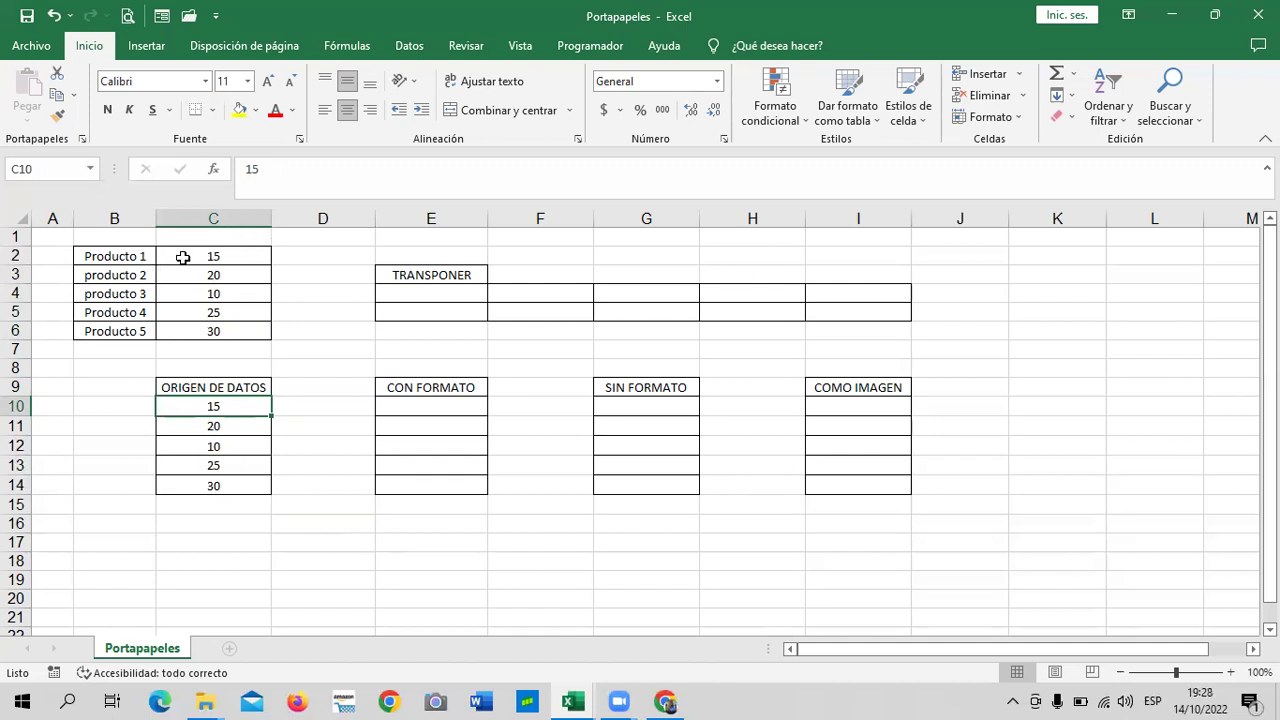
Copy the product names and values in B2:C6 via the shortcut menu.
left_click_drag(137, 256, 190, 331)
right_click(192, 291)
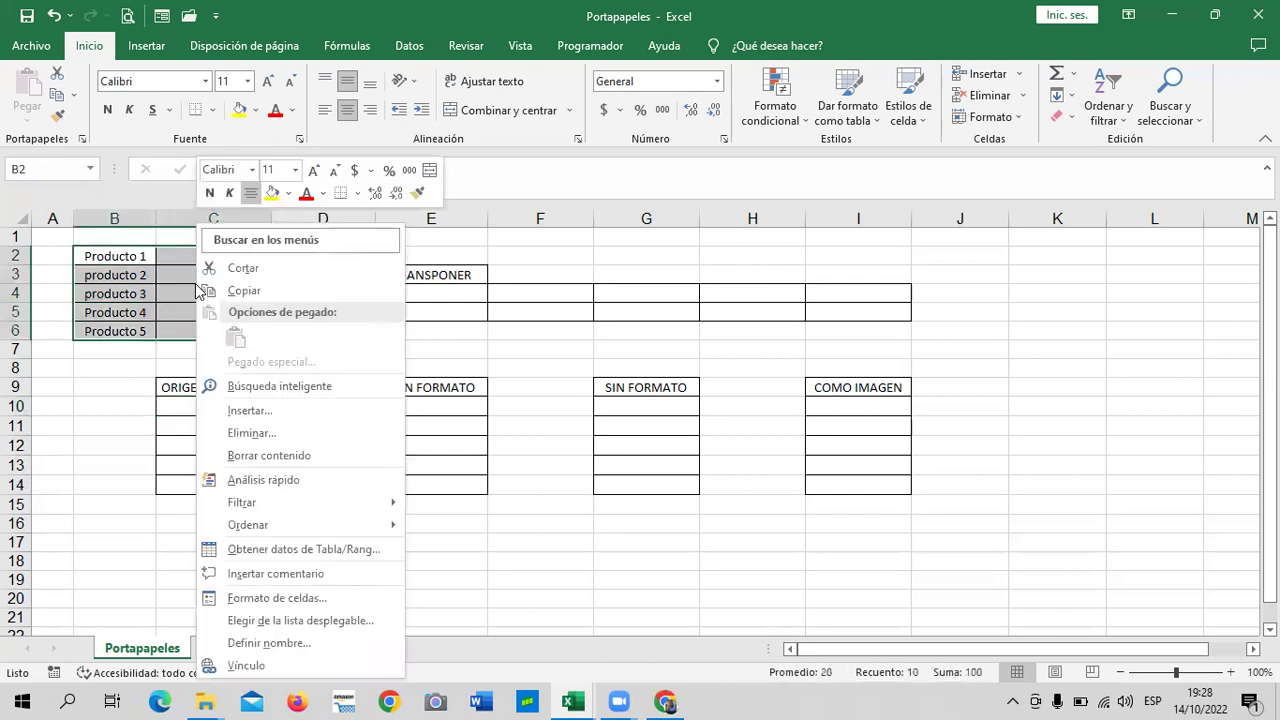
left_click(466, 311)
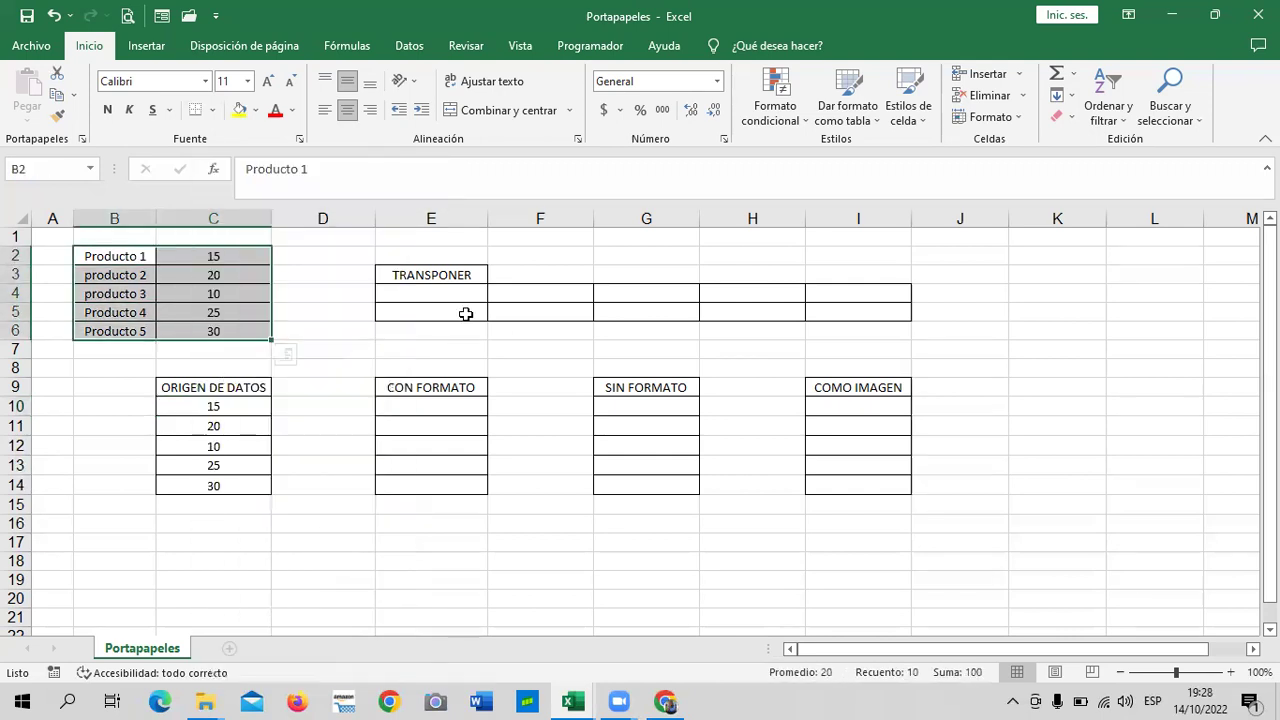
left_click(166, 289)
left_click_drag(112, 257, 209, 330)
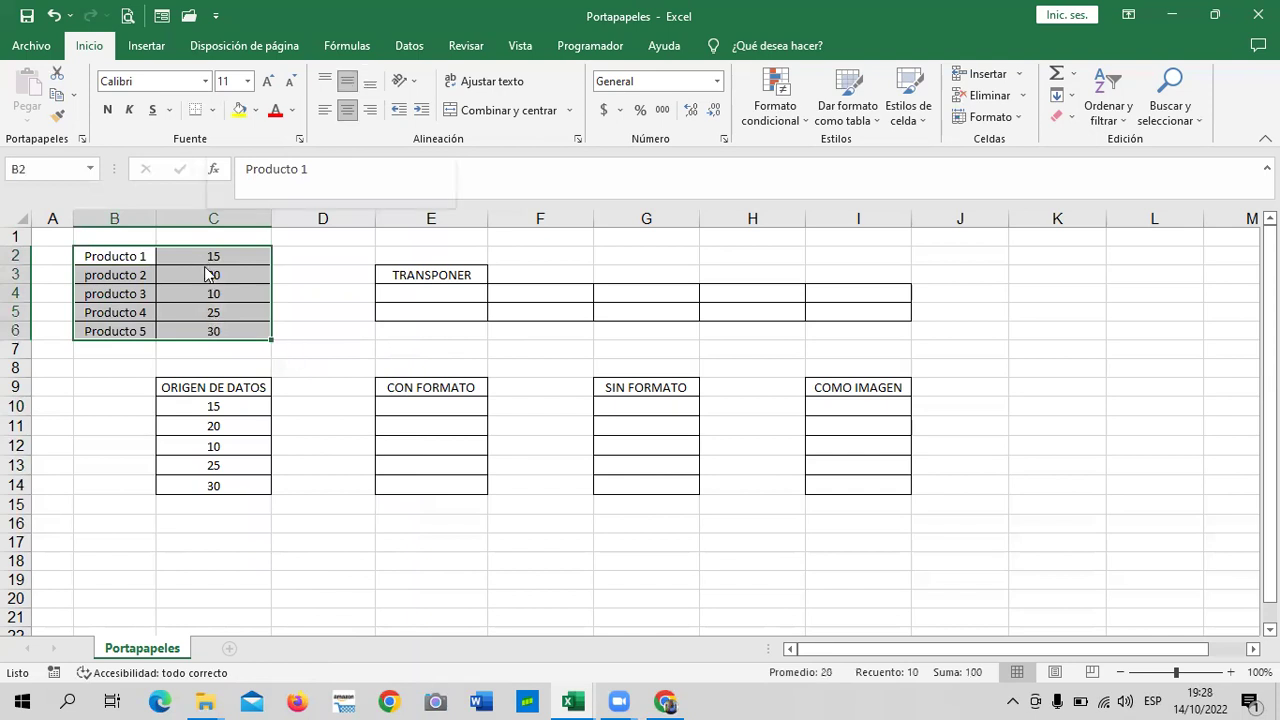
right_click(209, 300)
left_click(311, 290)
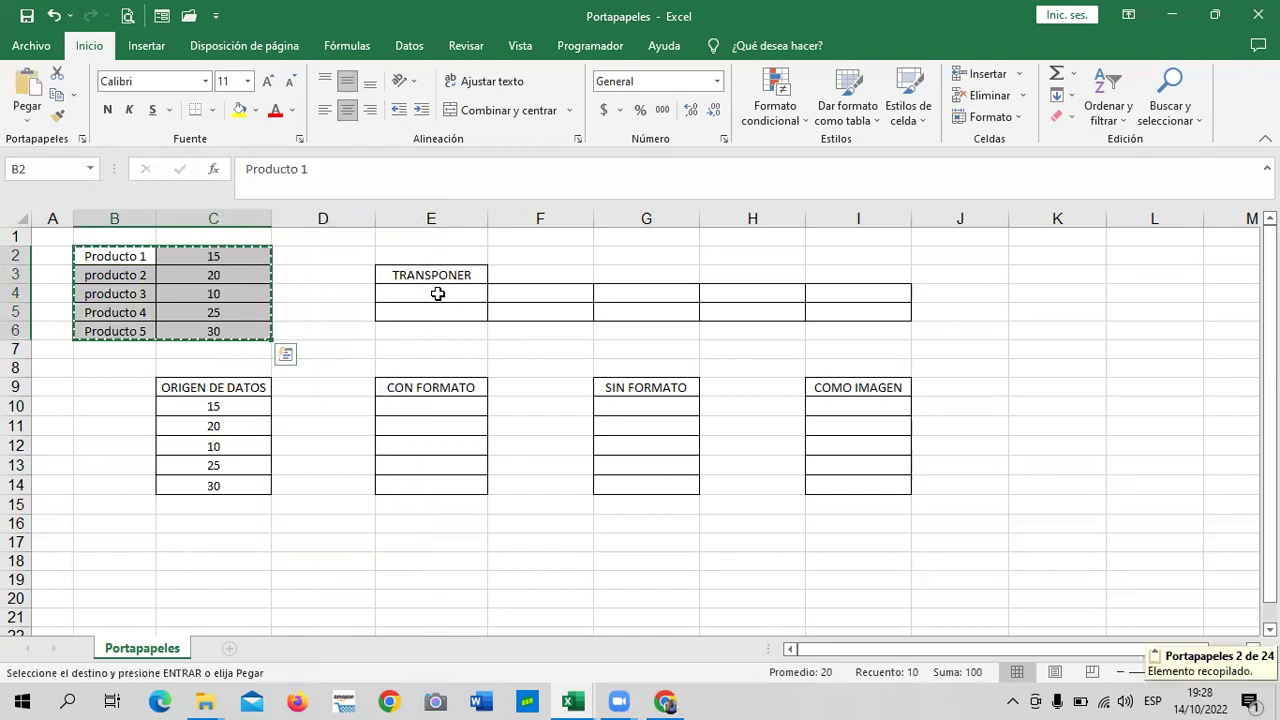
Paste the product table transposed at E4 in TRANSPONER and end copy mode.
left_click(438, 290)
right_click(438, 290)
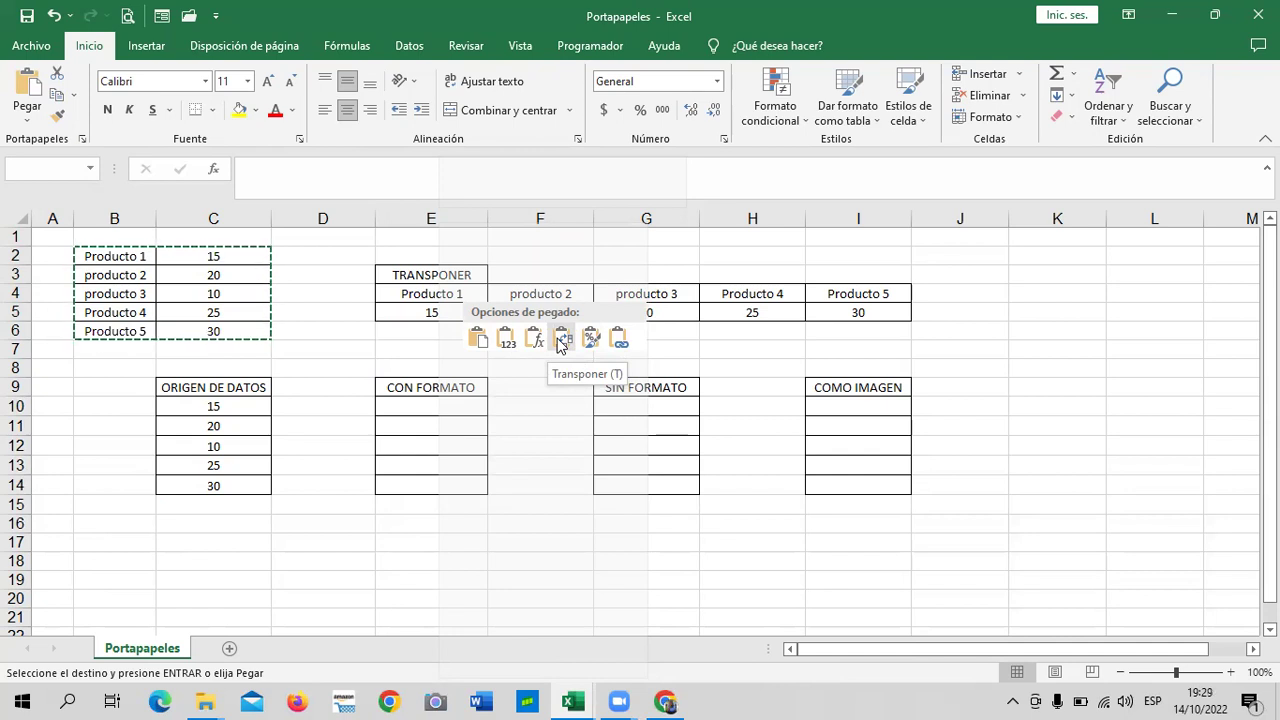
left_click(561, 341)
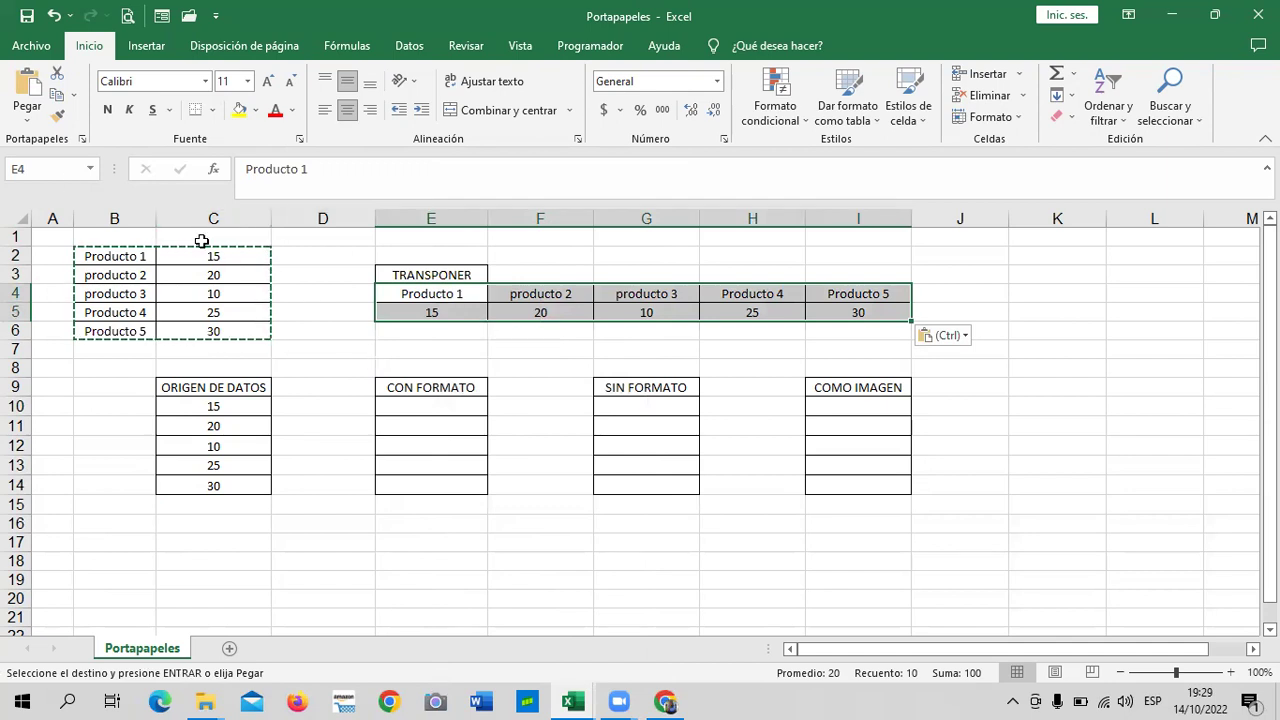
left_click(322, 290)
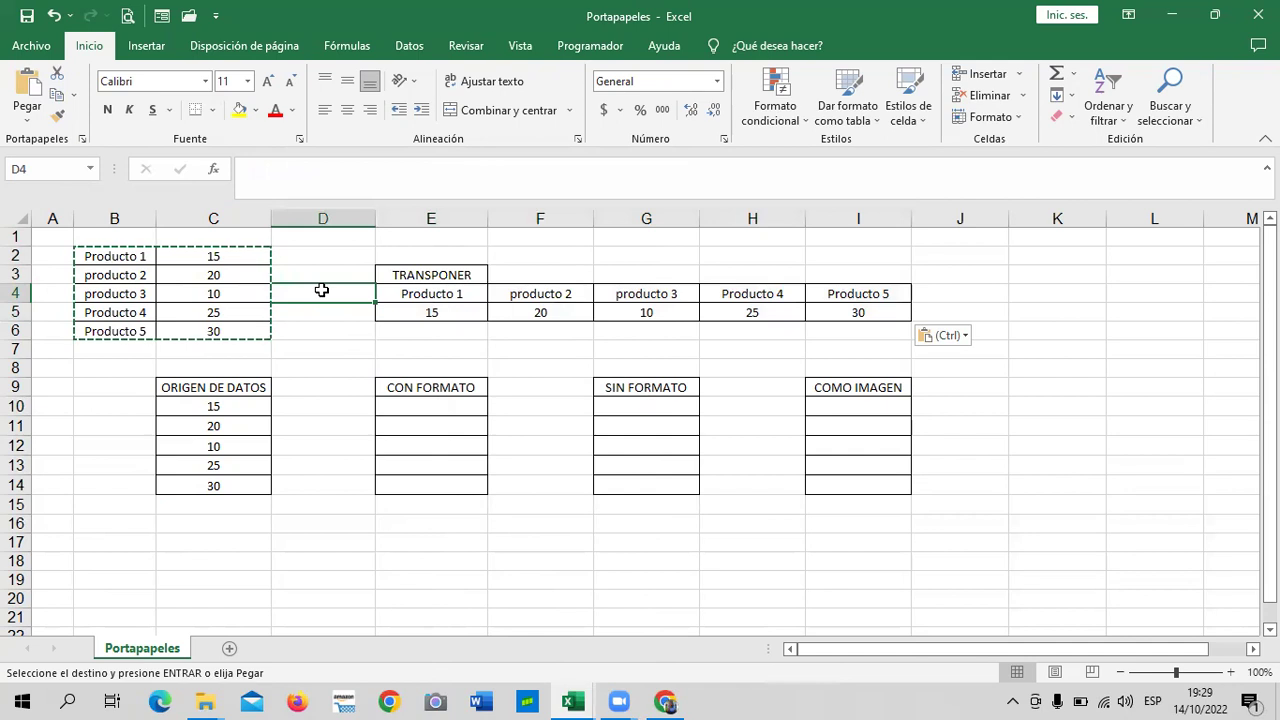
key("Escape")
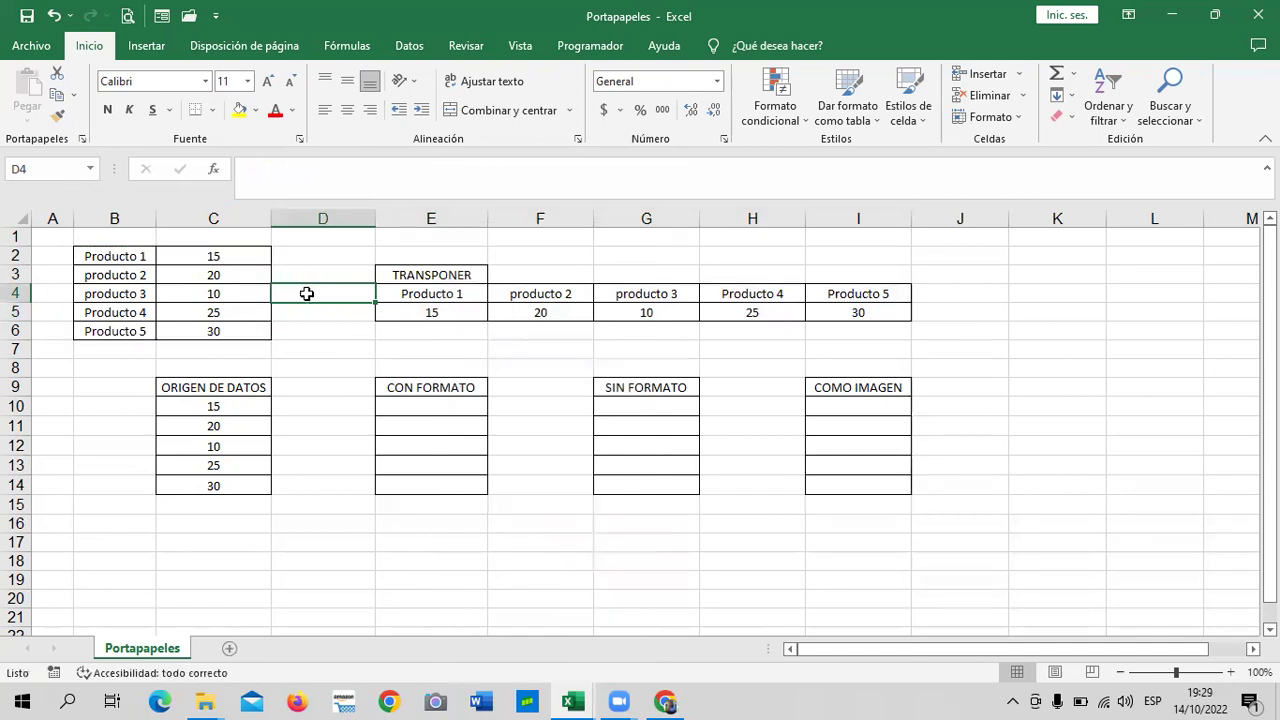
left_click(455, 346)
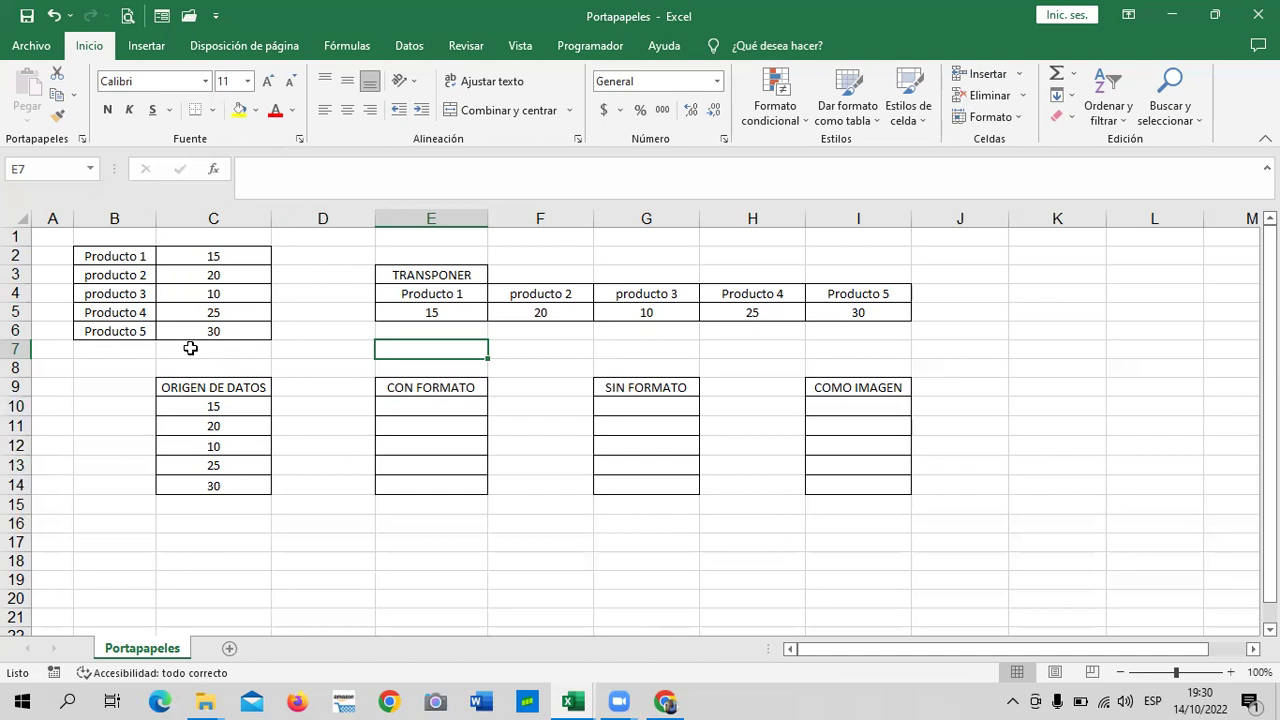
Copy the product table E4:I5 and paste it transposed into B18:C22.
left_click(621, 592)
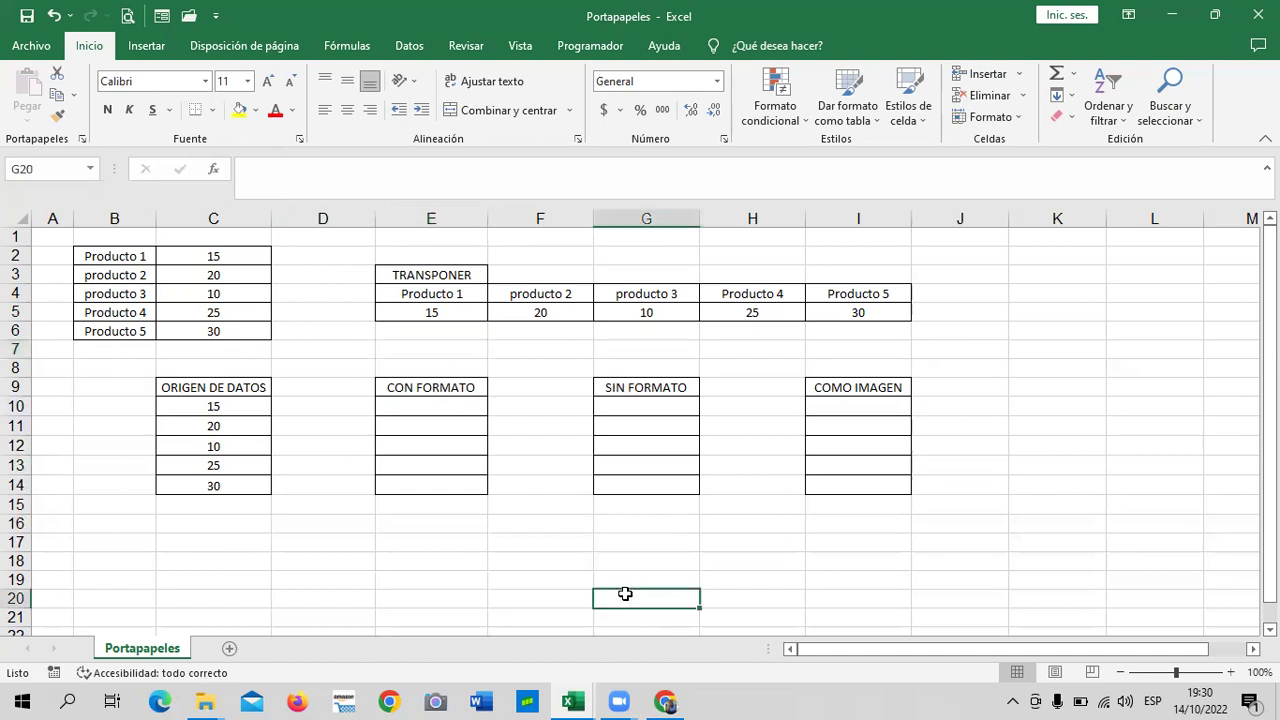
left_click(451, 298)
left_click_drag(451, 298, 857, 312)
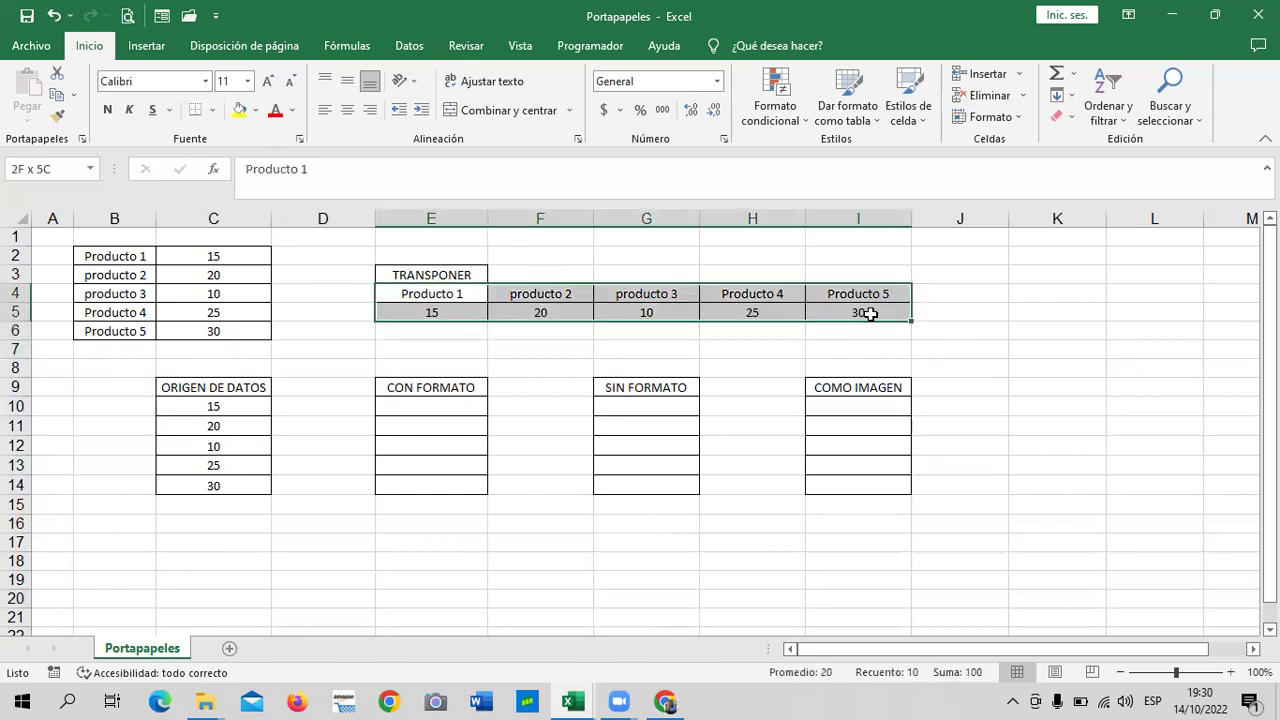
right_click(855, 309)
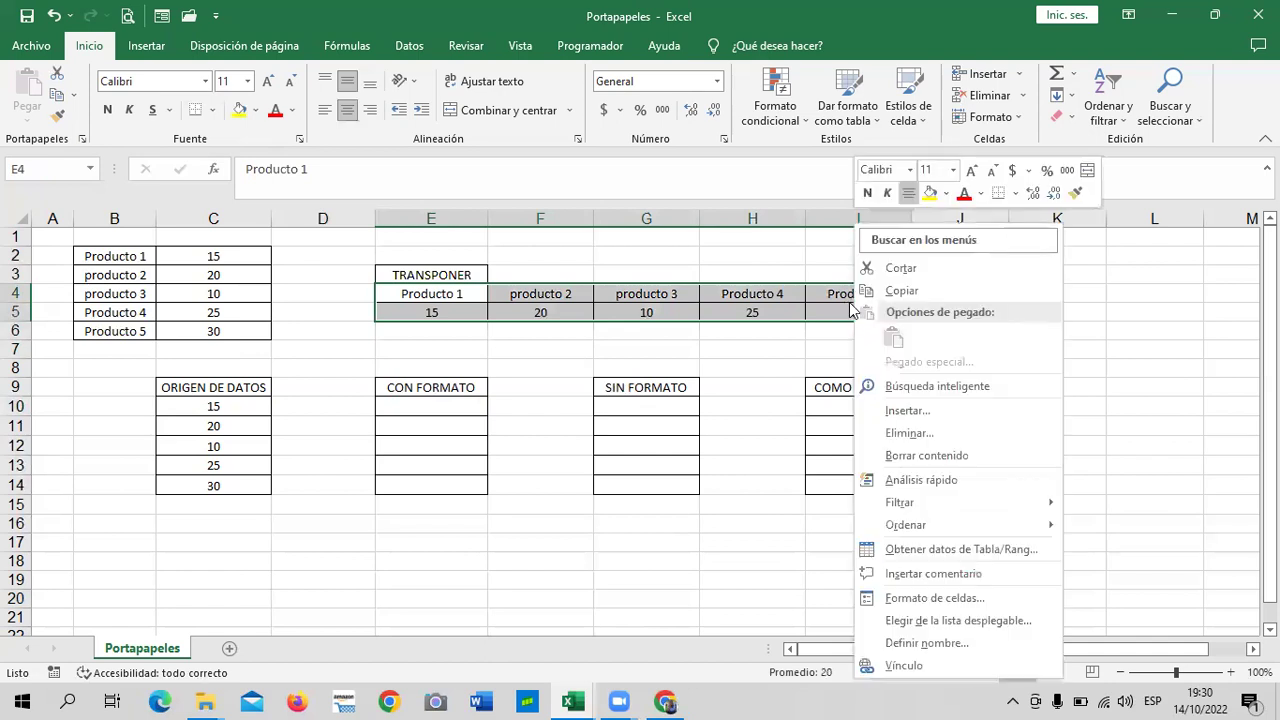
left_click(917, 288)
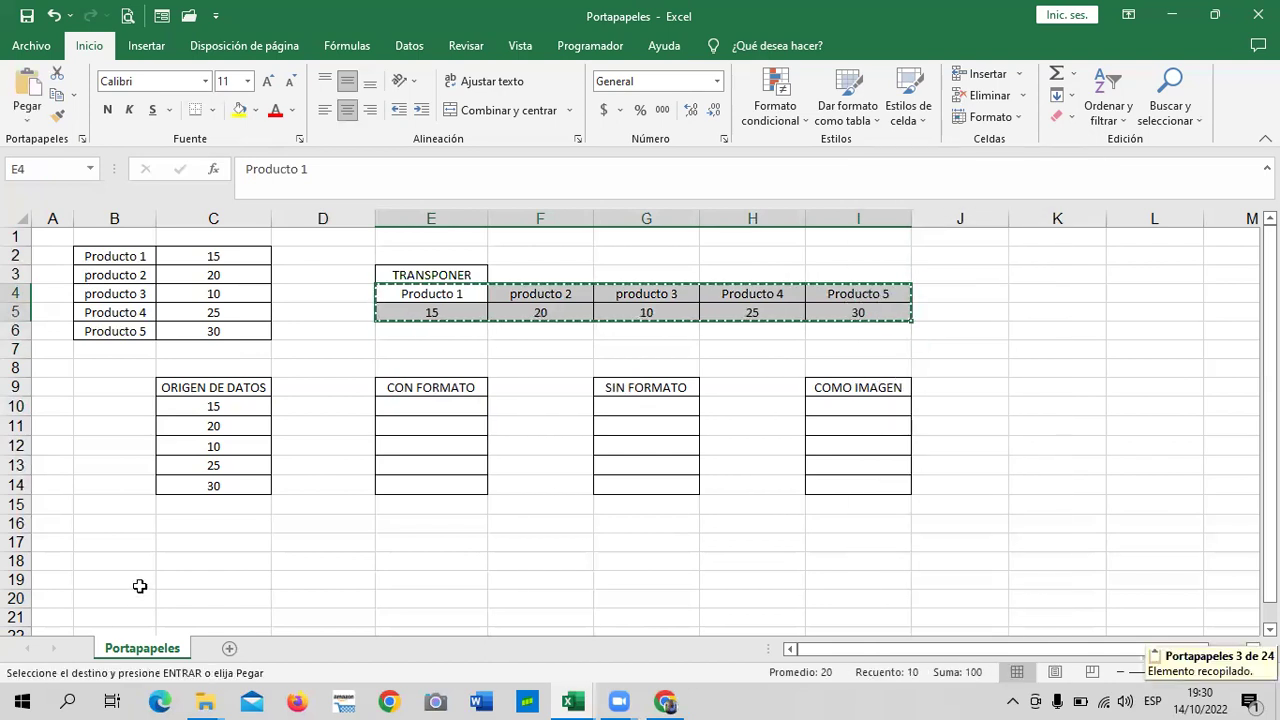
right_click(113, 567)
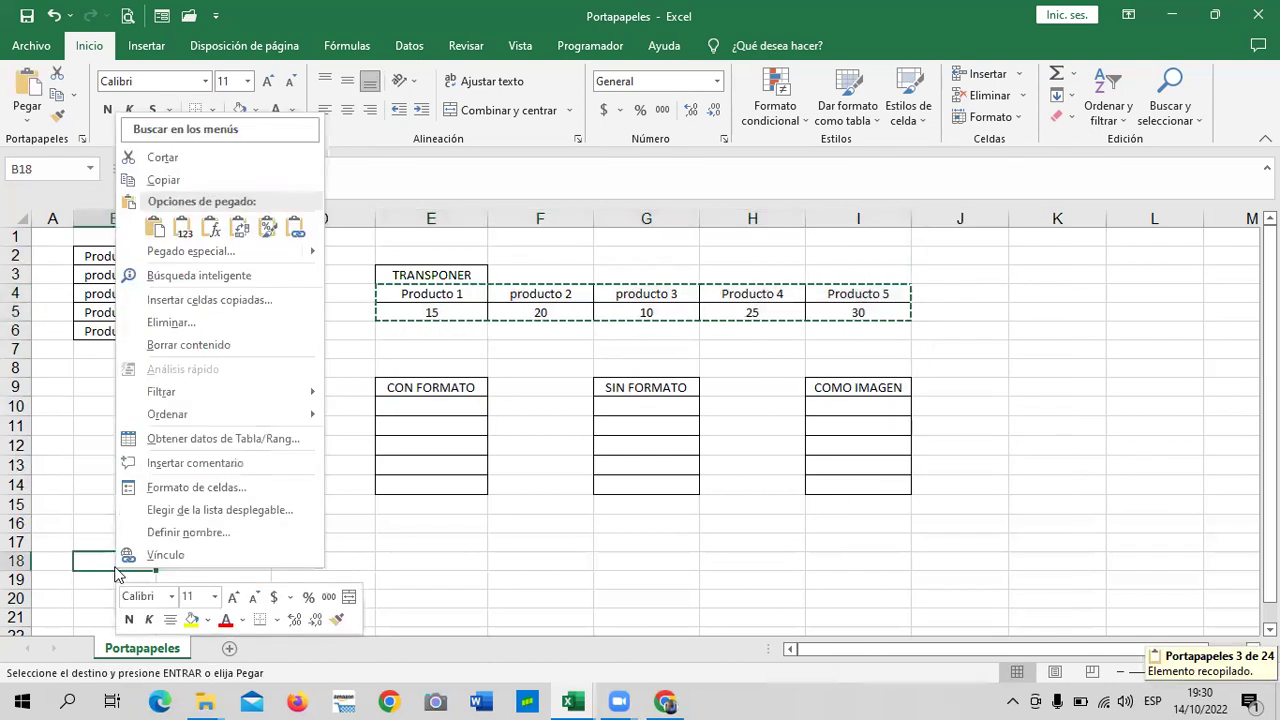
left_click(243, 230)
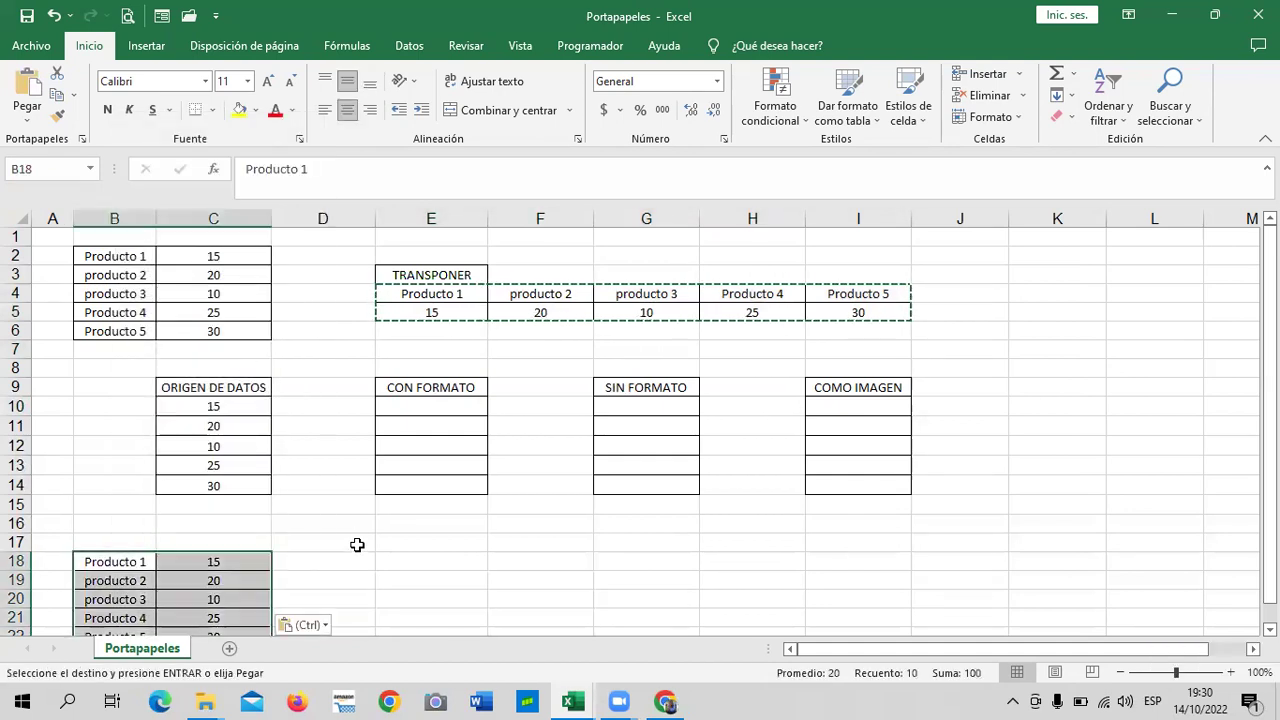
key("Escape")
Compare the transposed list with the original product rows 4 and 5.
left_click(400, 578)
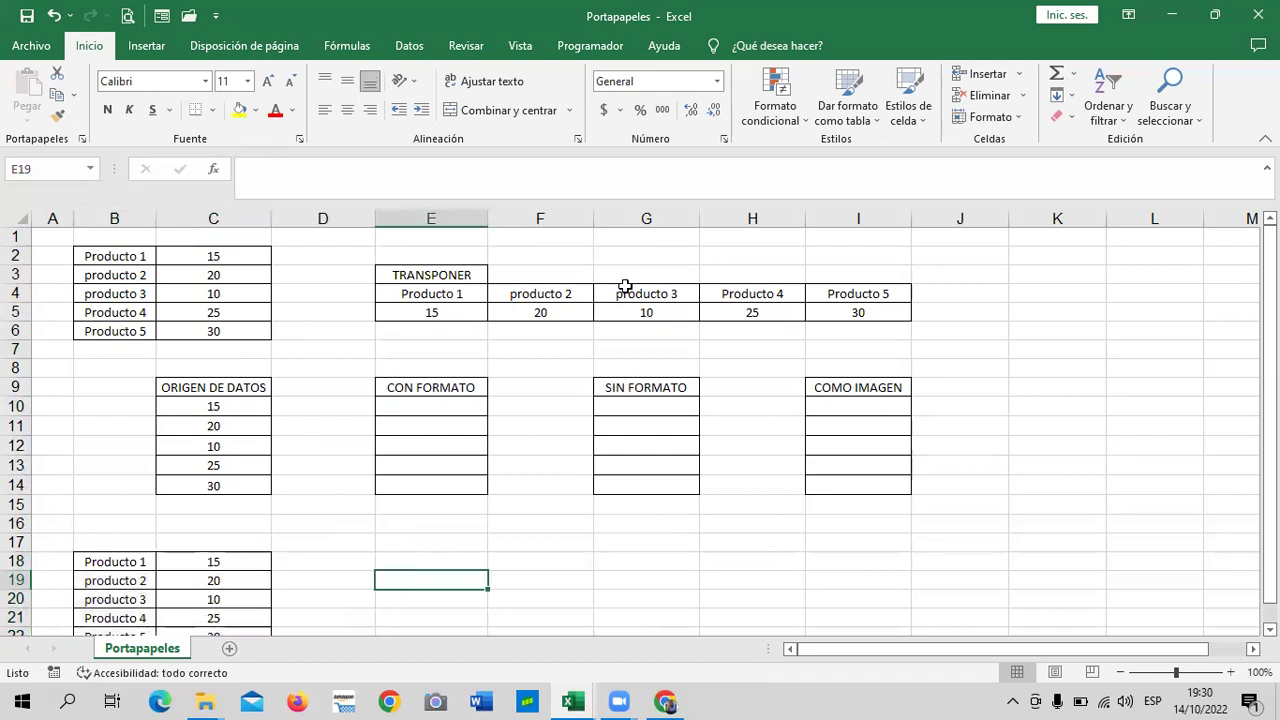
left_click(571, 586)
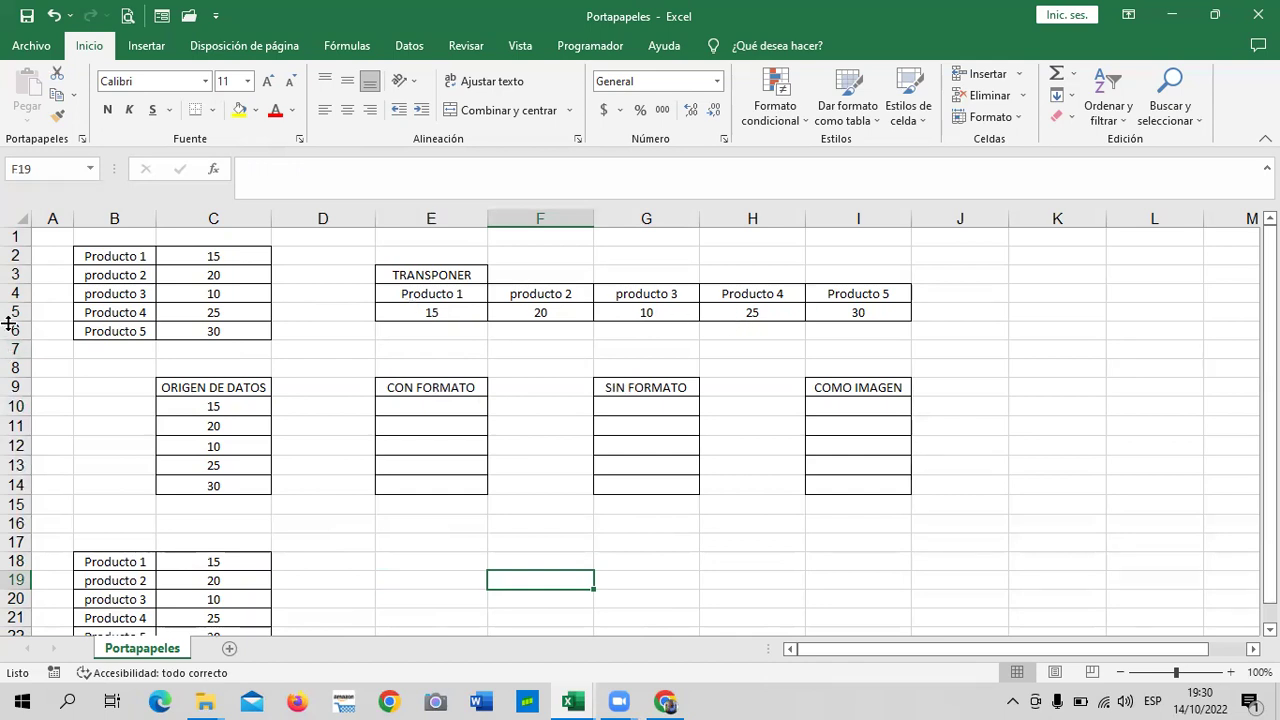
left_click(8, 290)
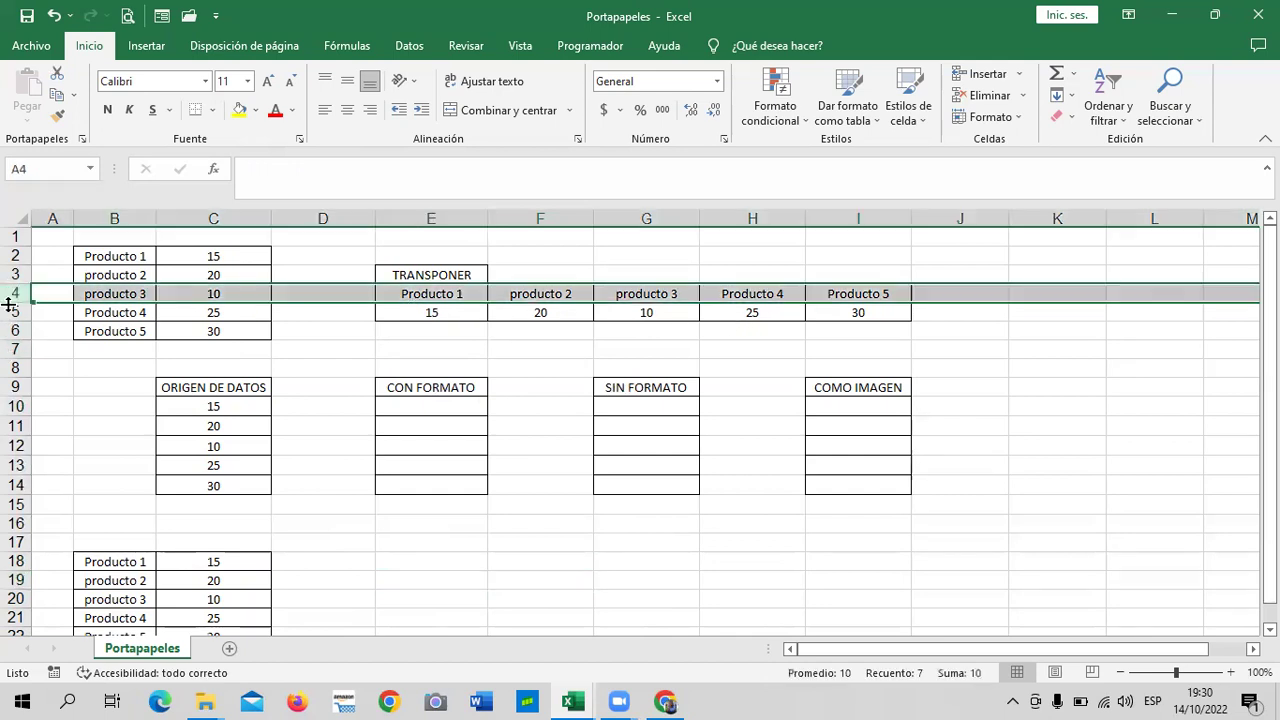
left_click(8, 313)
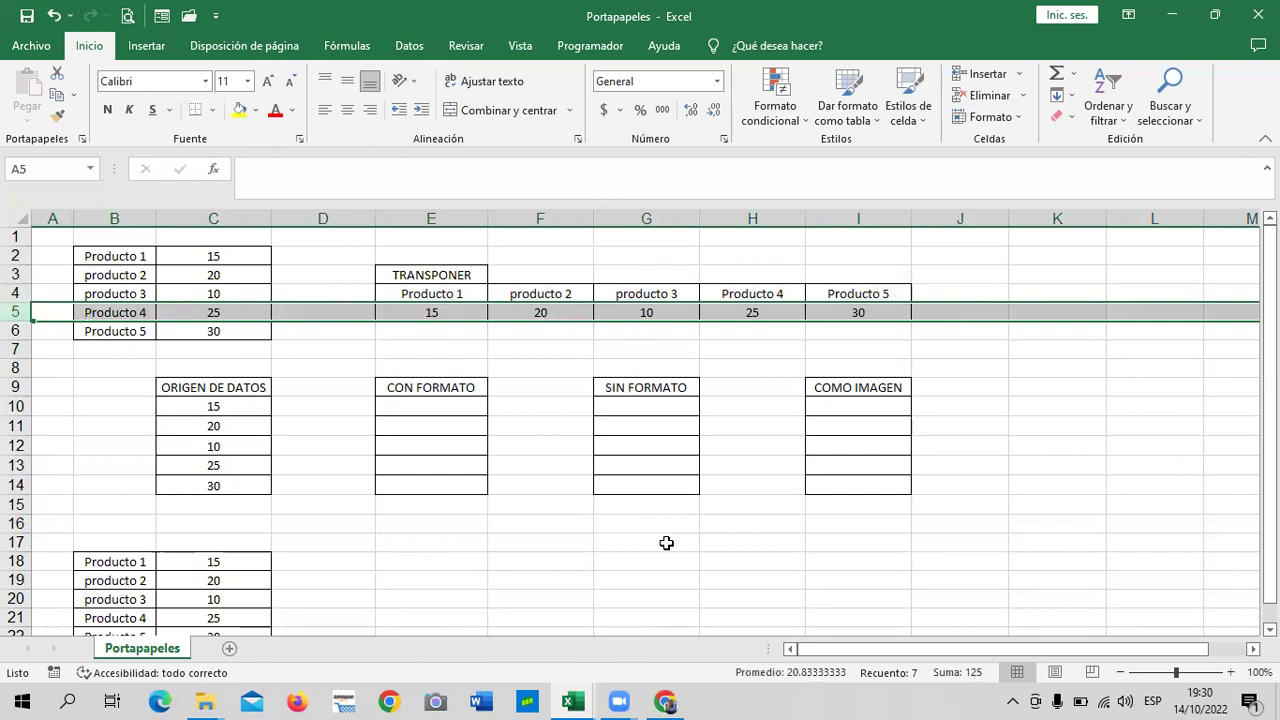
left_click(610, 578)
scroll(605, 570, "down", 1)
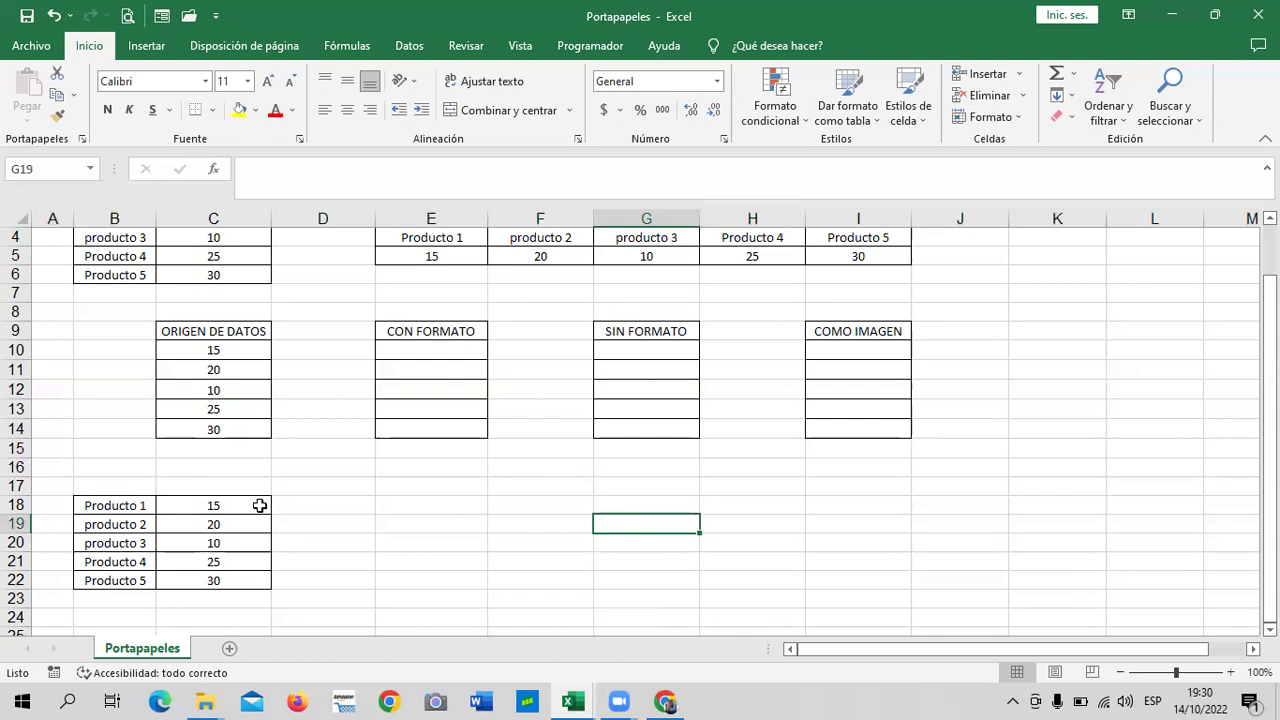
left_click(384, 541)
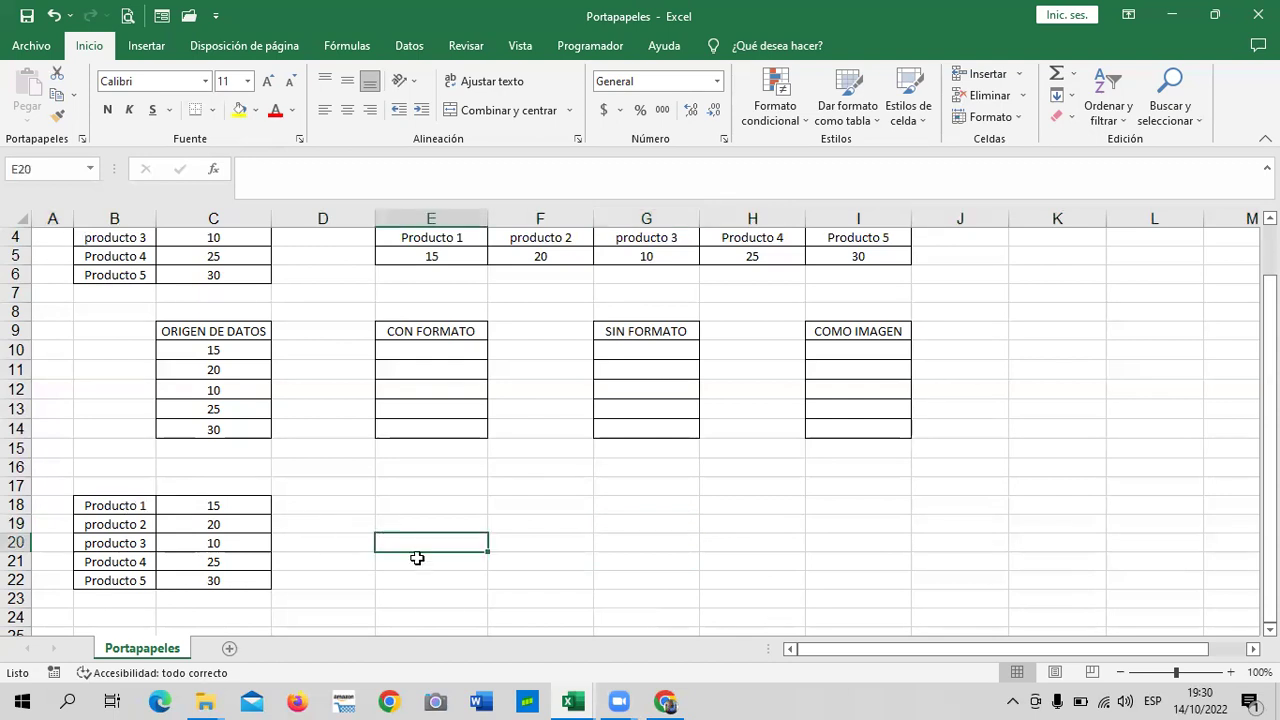
scroll(441, 586, "up", 1)
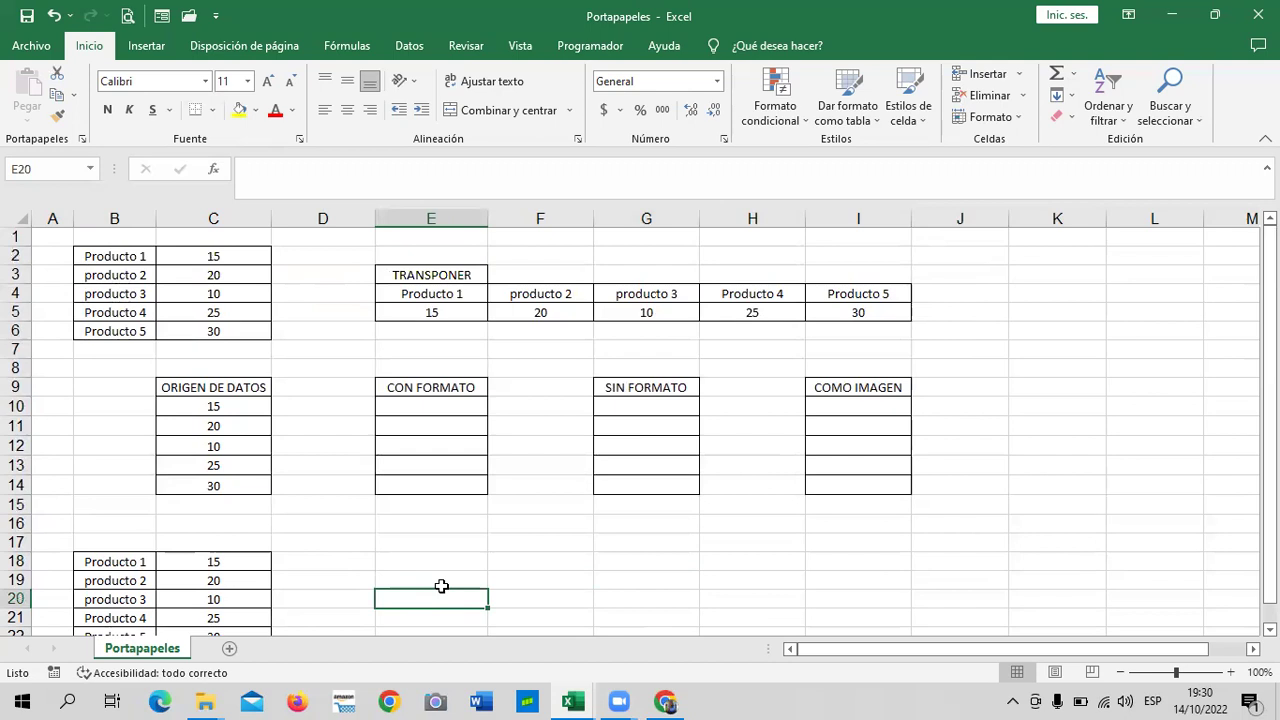
left_click(1100, 420)
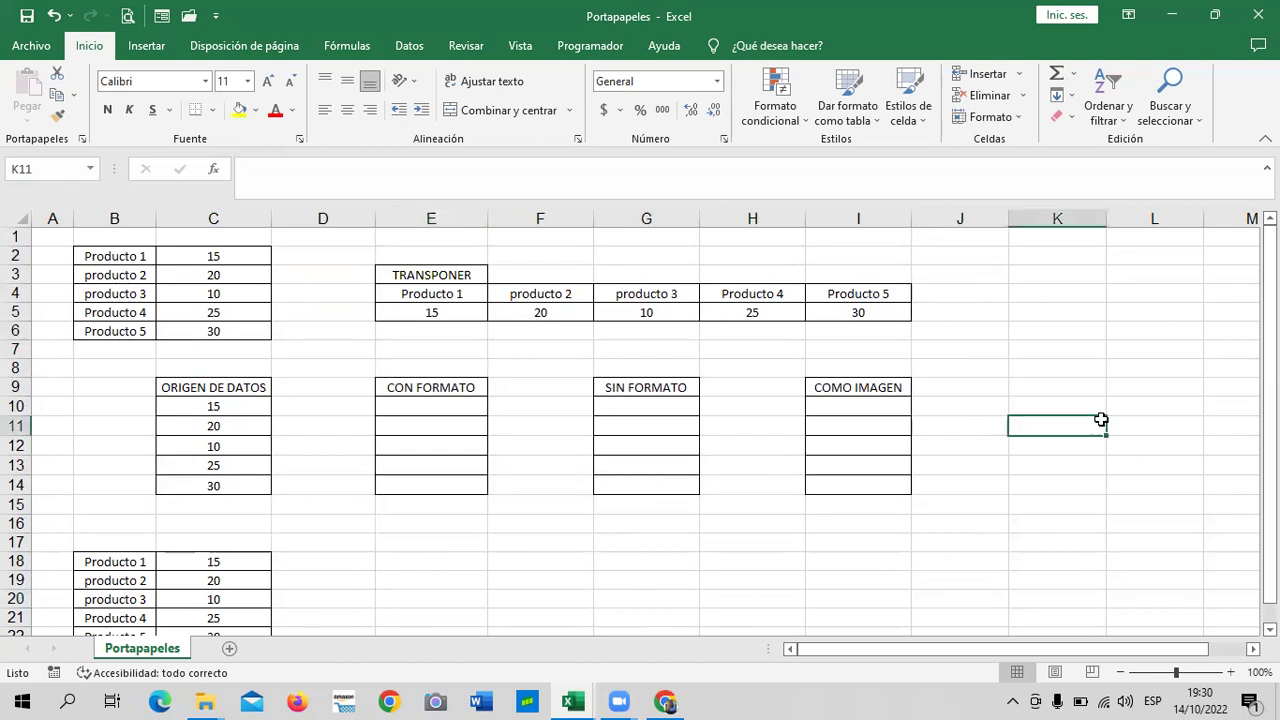
left_click(414, 574)
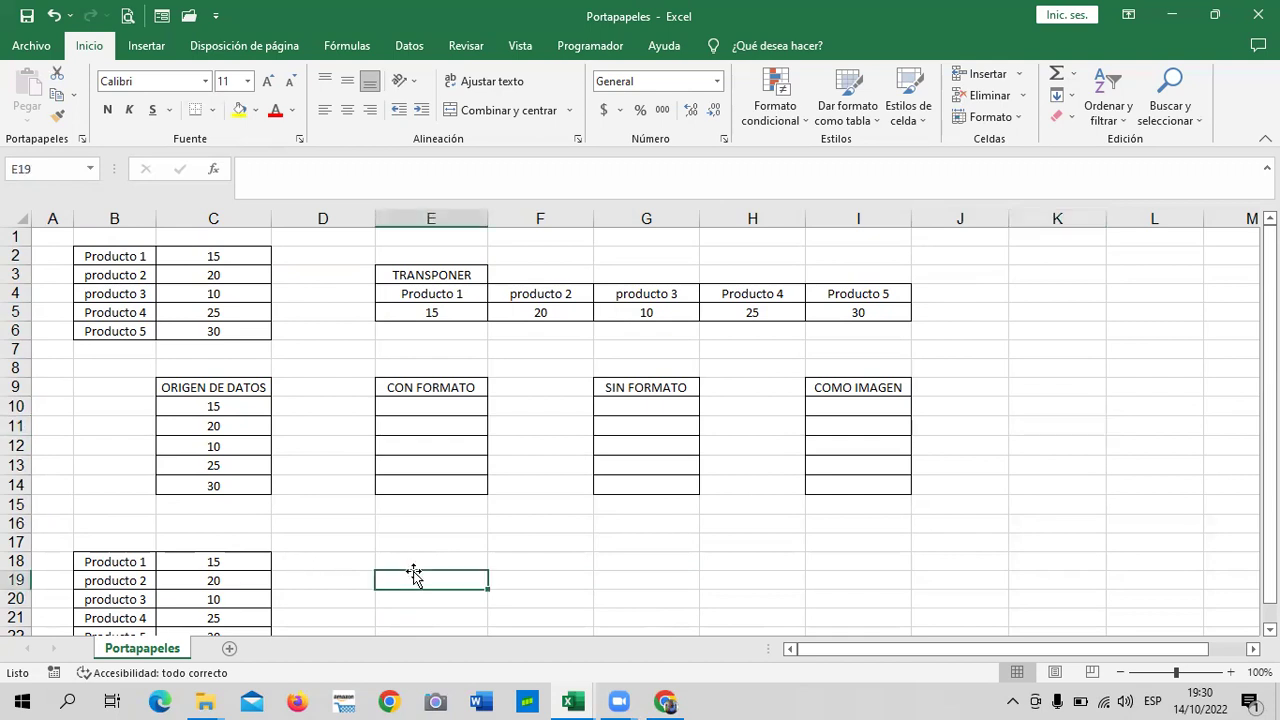
scroll(200, 550, "down", 3)
scroll(200, 575, "up", 3)
scroll(160, 570, "down", 2)
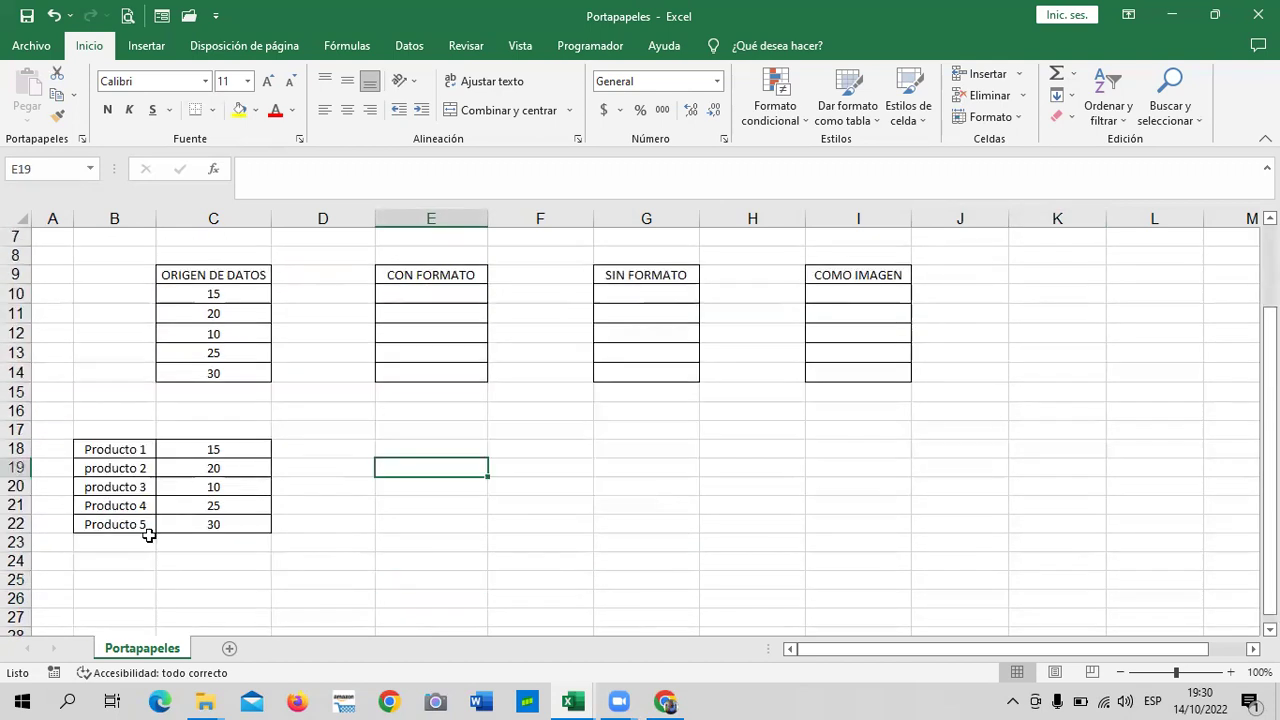
Delete the contents of B18:C22 and reset those cells to the Normal cell style.
left_click_drag(110, 450, 225, 524)
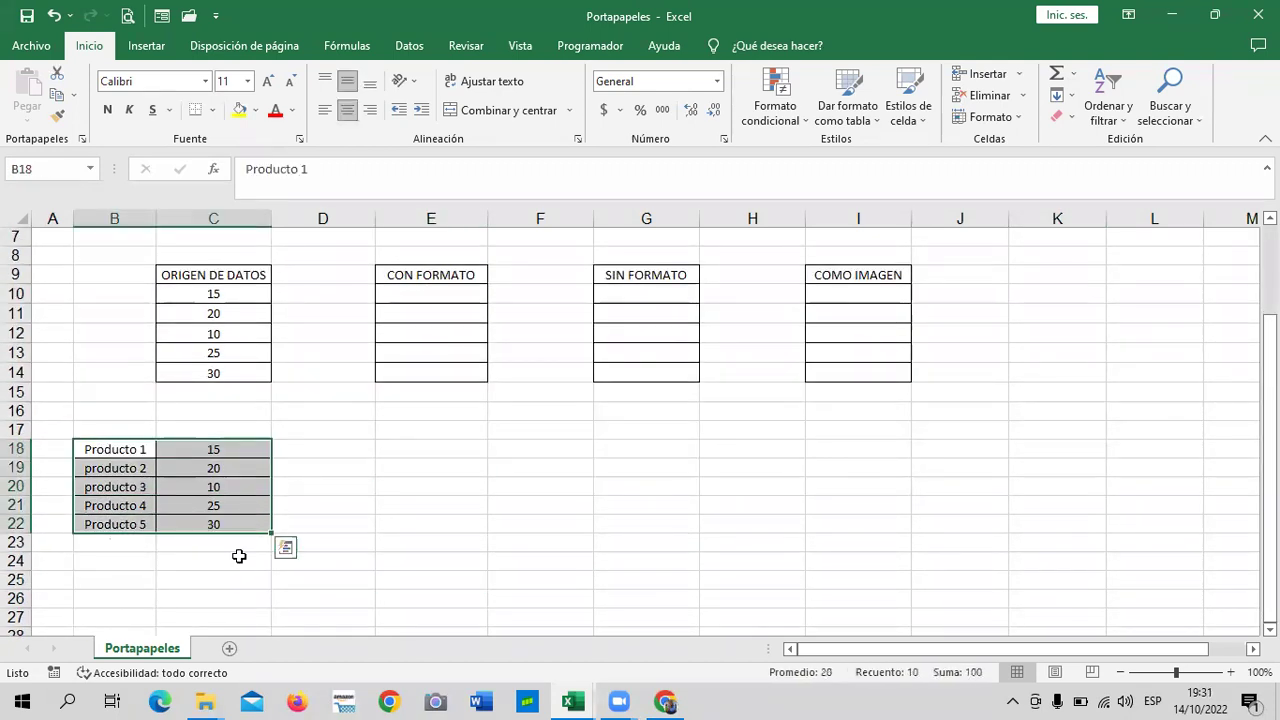
key("Delete")
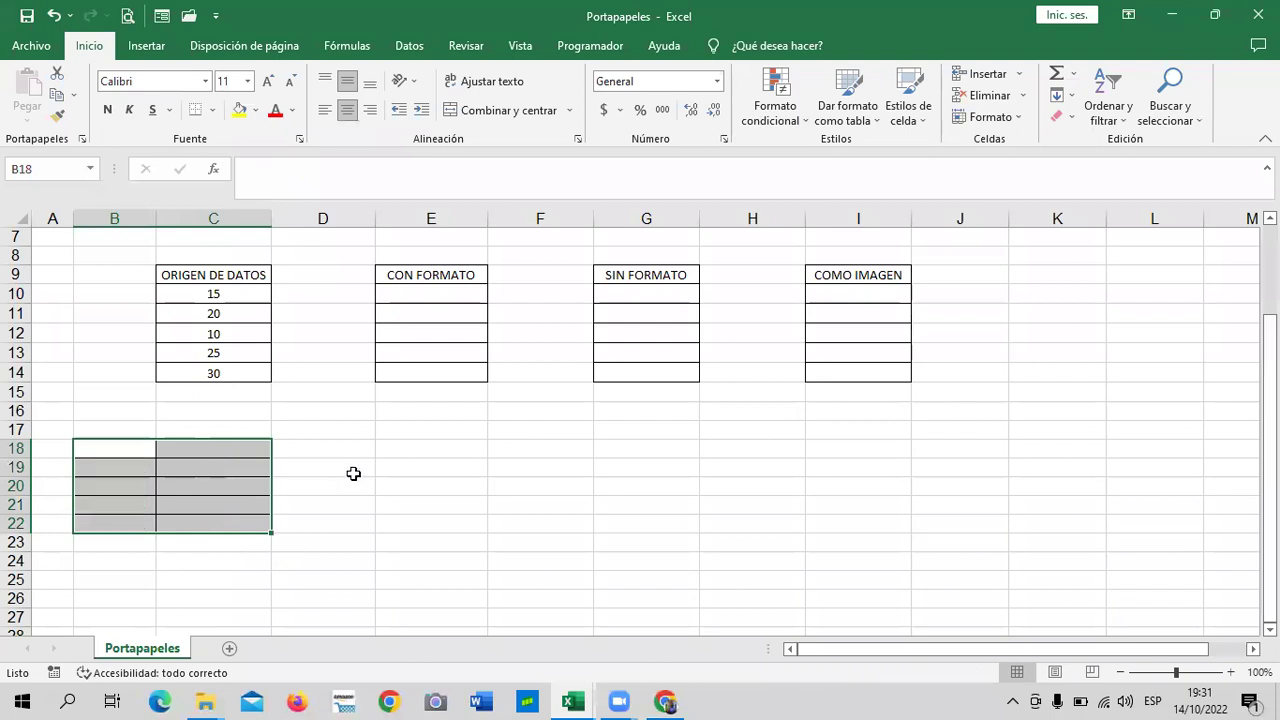
left_click(908, 108)
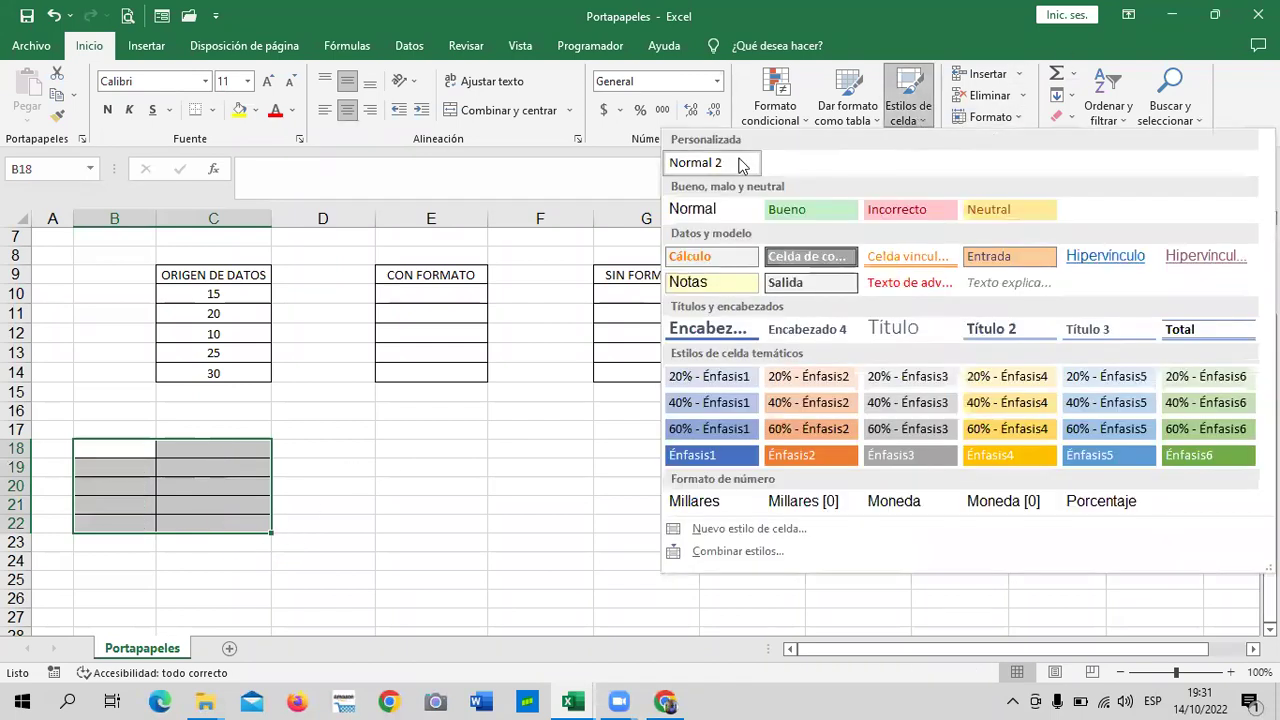
left_click(733, 164)
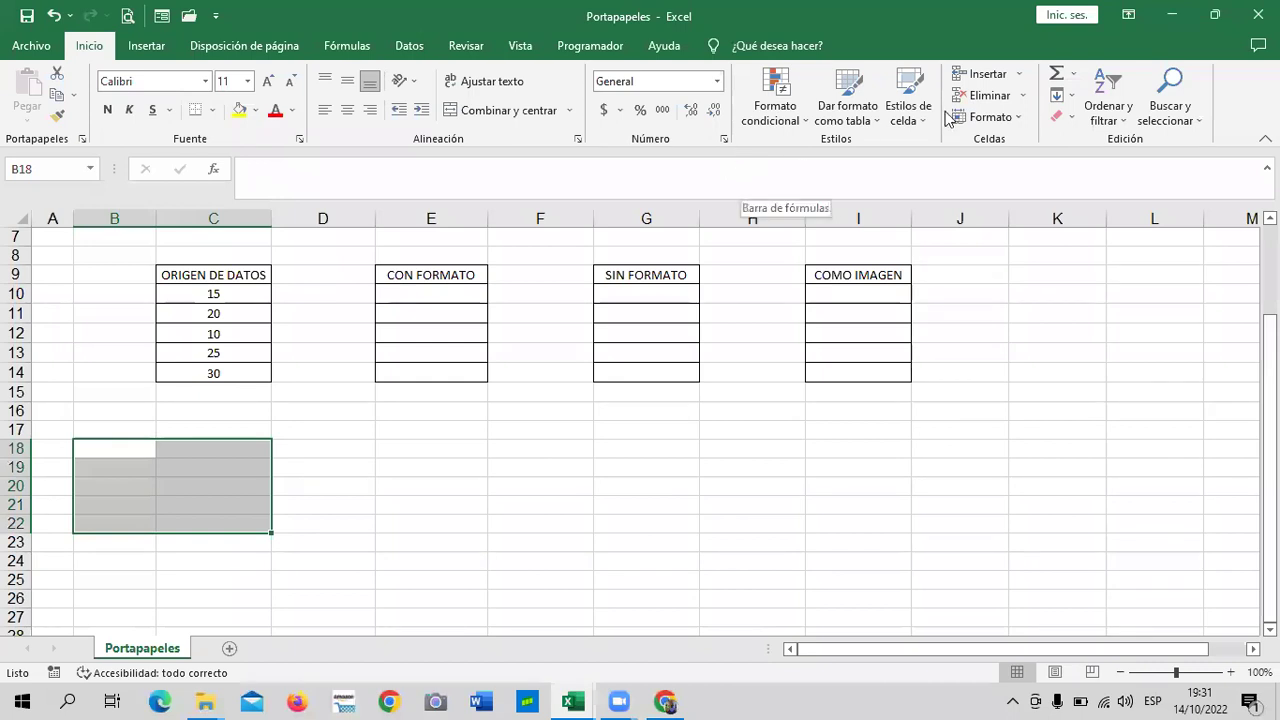
left_click(908, 108)
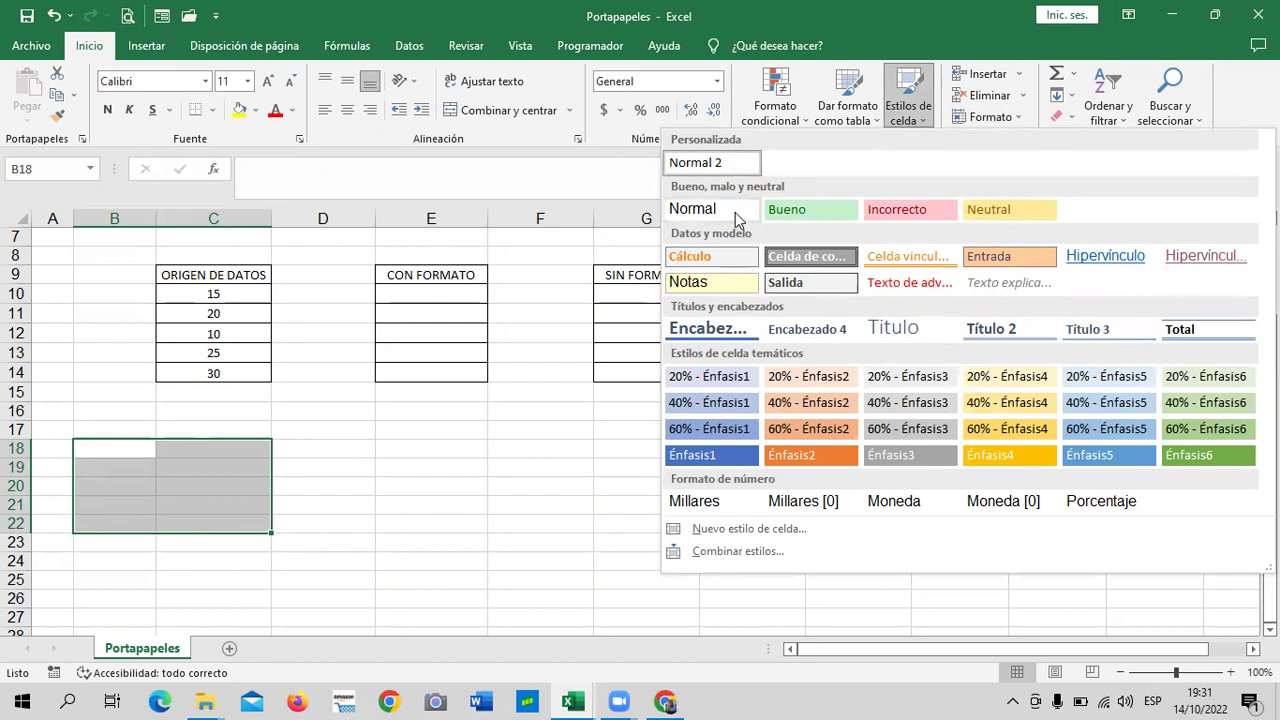
left_click(530, 488)
left_click(280, 504)
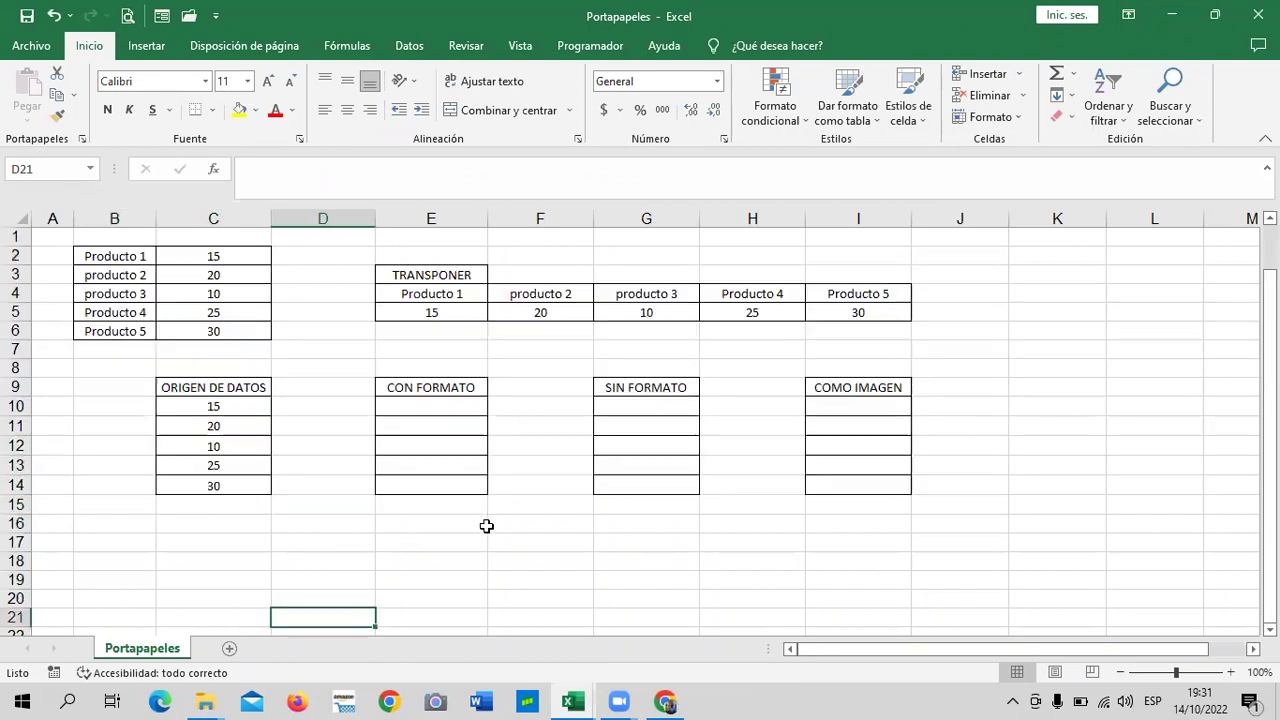
Enlarge the ORIGEN DE DATOS range C9:C14 two font sizes to 14.
scroll(510, 478, "up", 2)
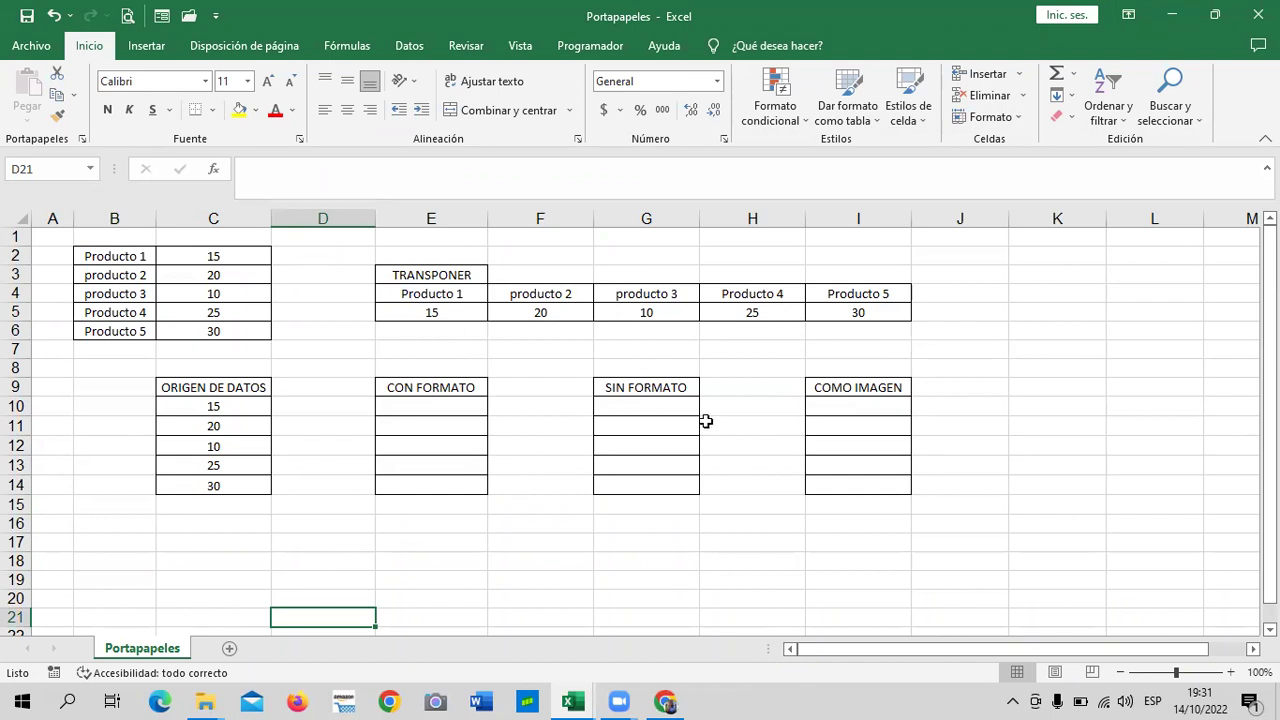
left_click(542, 599)
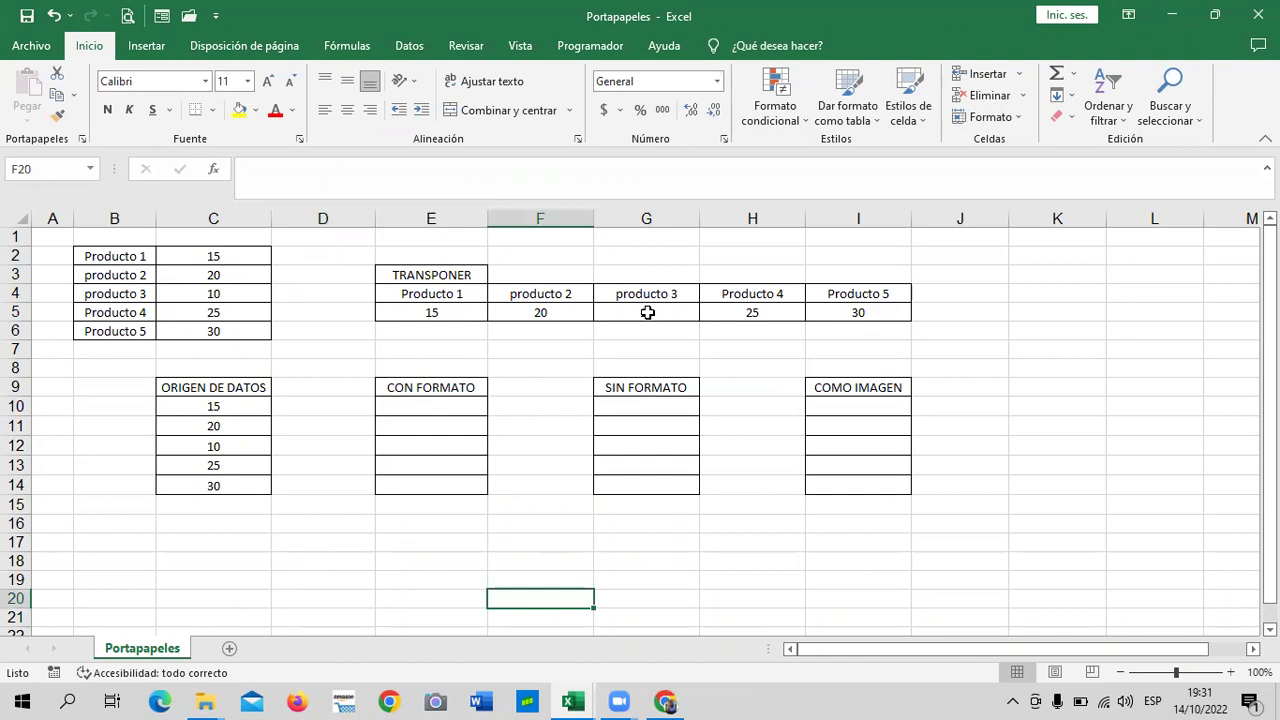
left_click(274, 579)
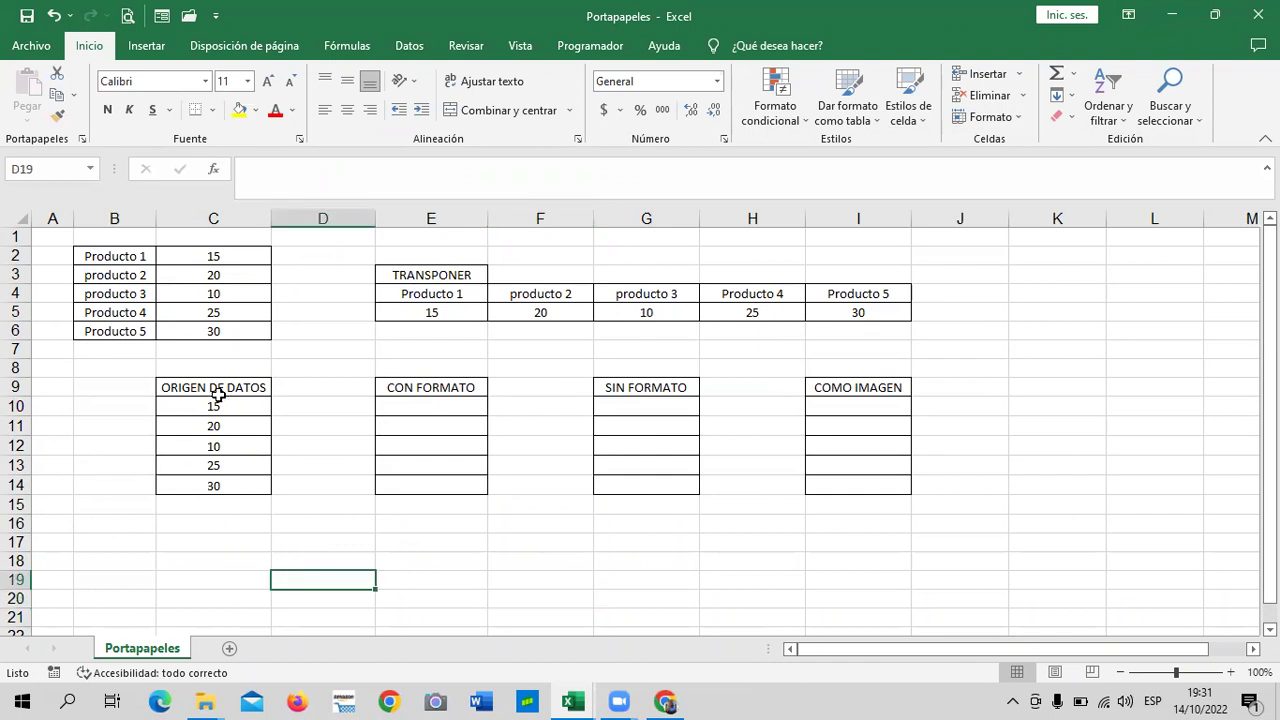
left_click_drag(213, 386, 215, 486)
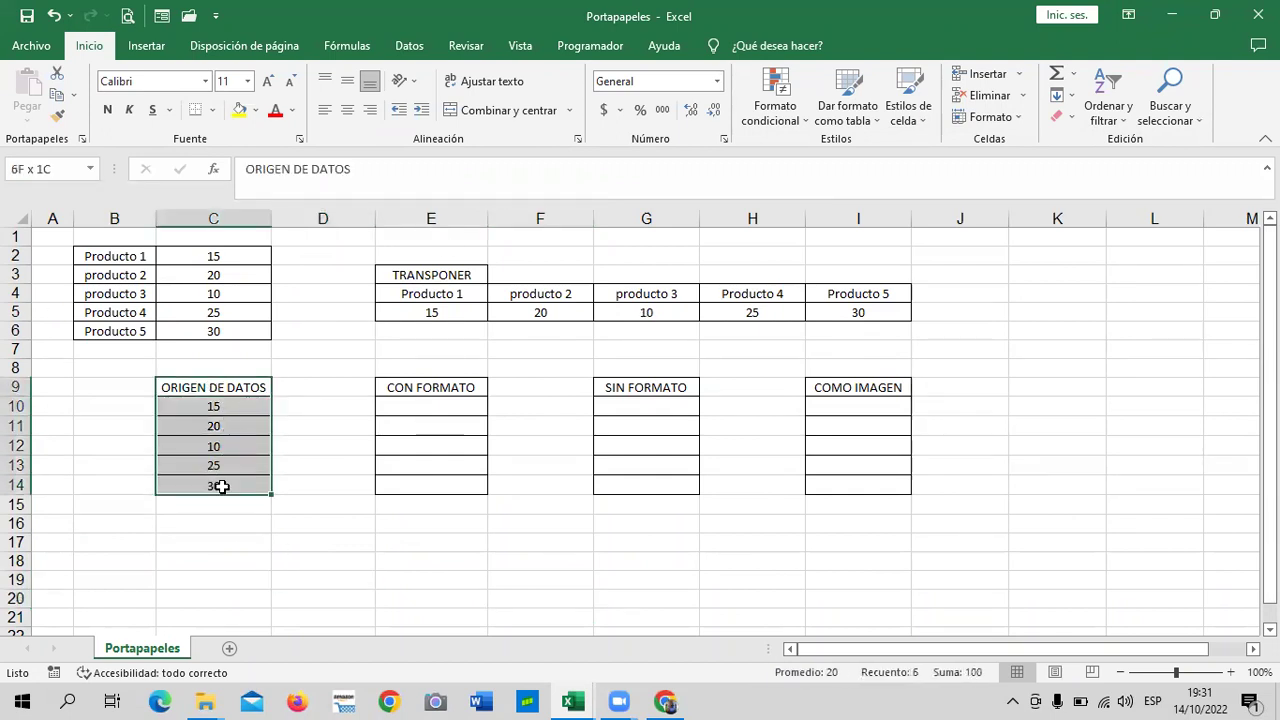
left_click(268, 81)
left_click(268, 81)
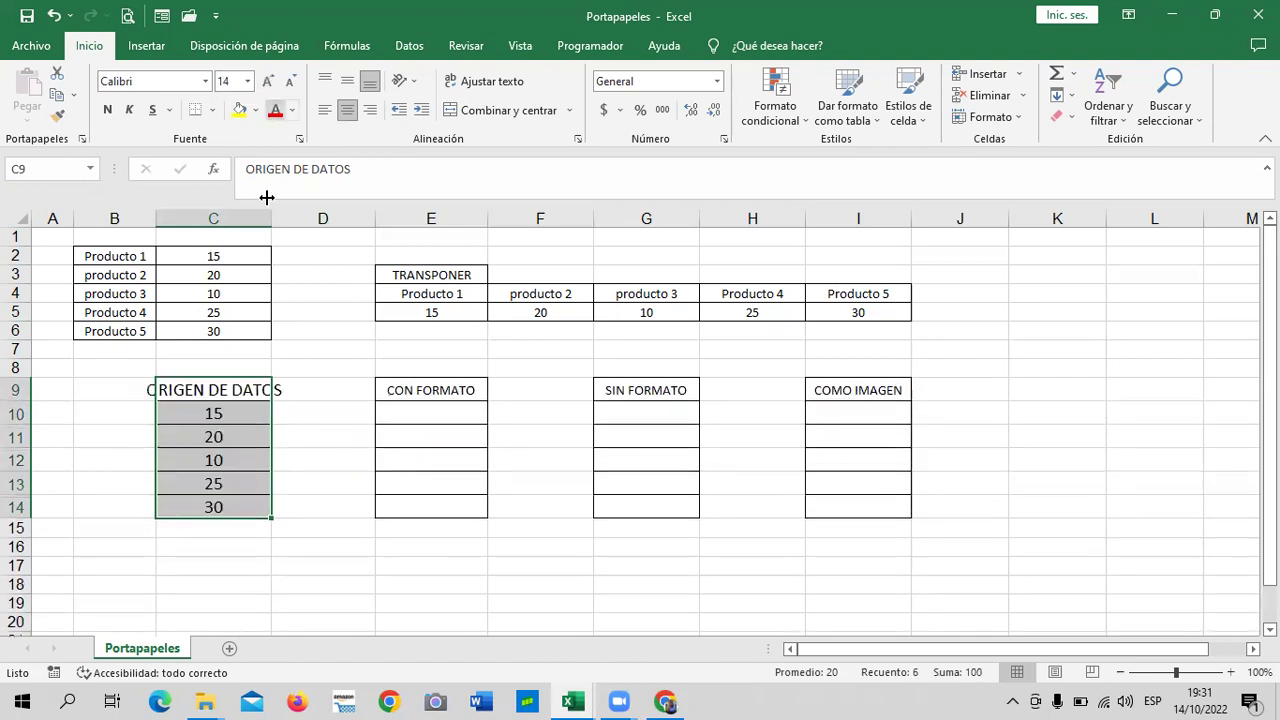
left_click(237, 481)
Shrink the ORIGEN DE DATOS header in C9 to size 12.
left_click(213, 395)
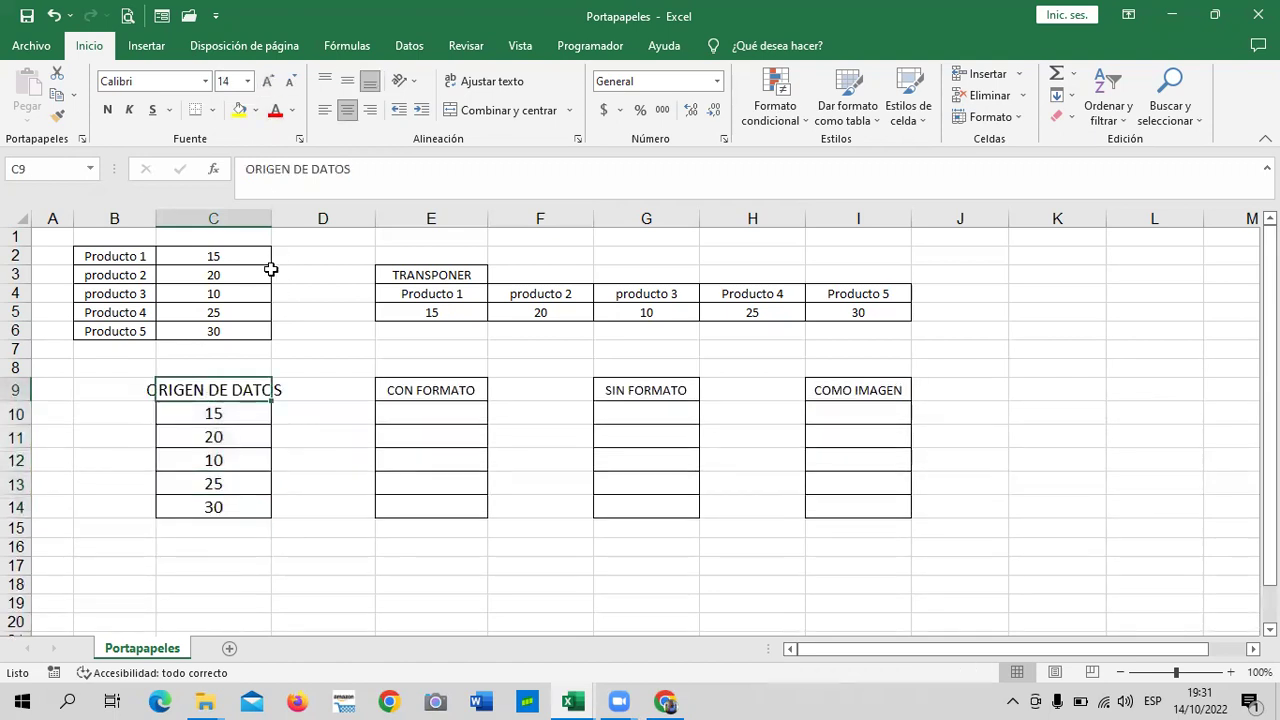
left_click(290, 81)
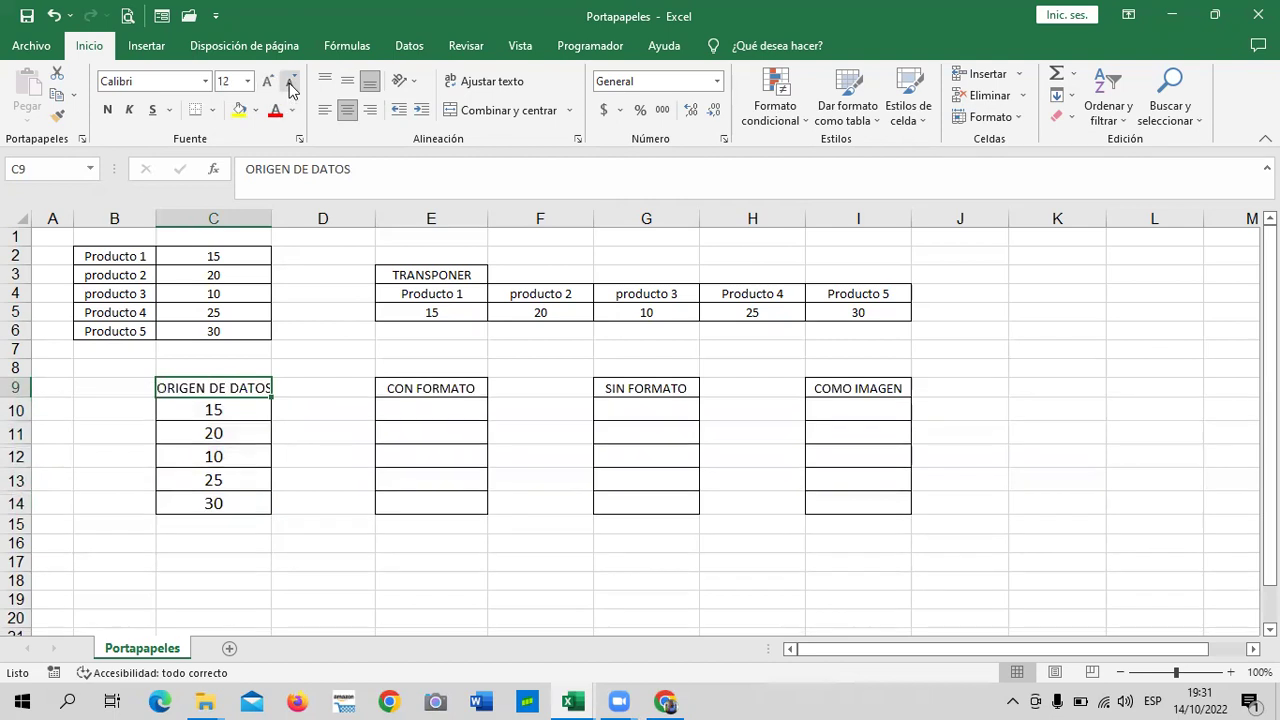
left_click(334, 578)
left_click(200, 405)
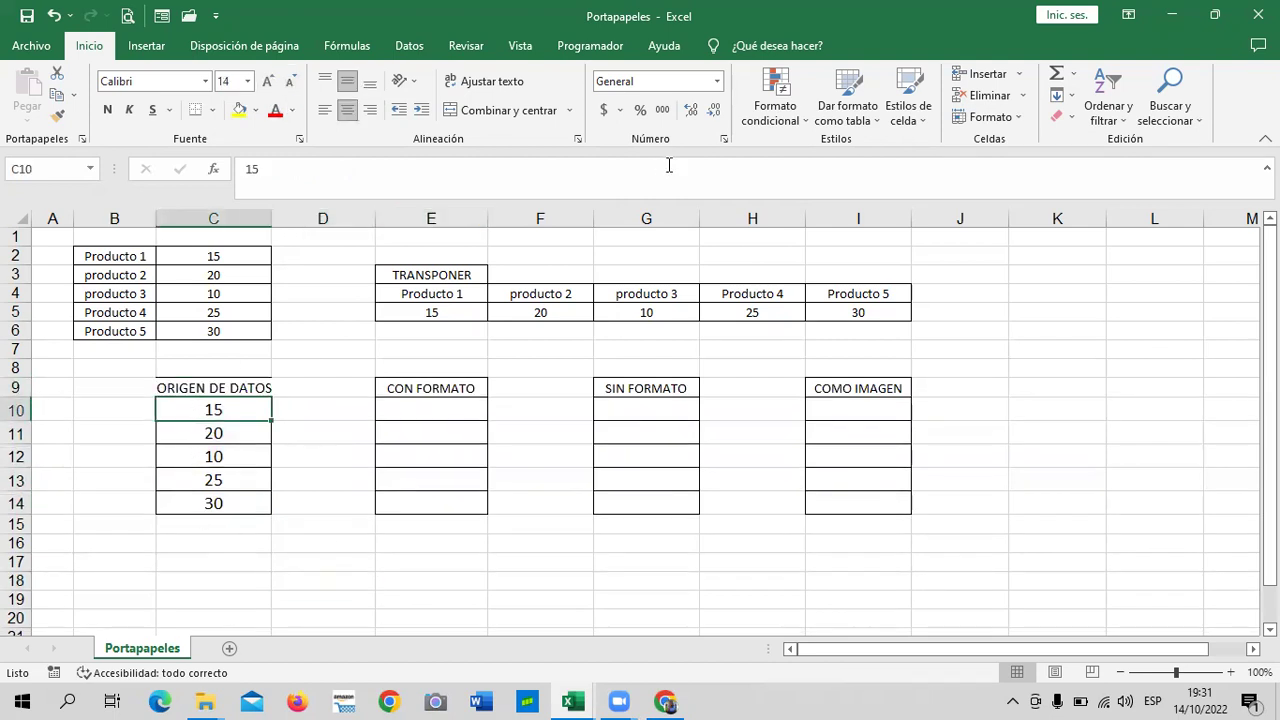
Format C10 as accounting currency ($ 15.00) and make C11 show 20%.
left_click(605, 112)
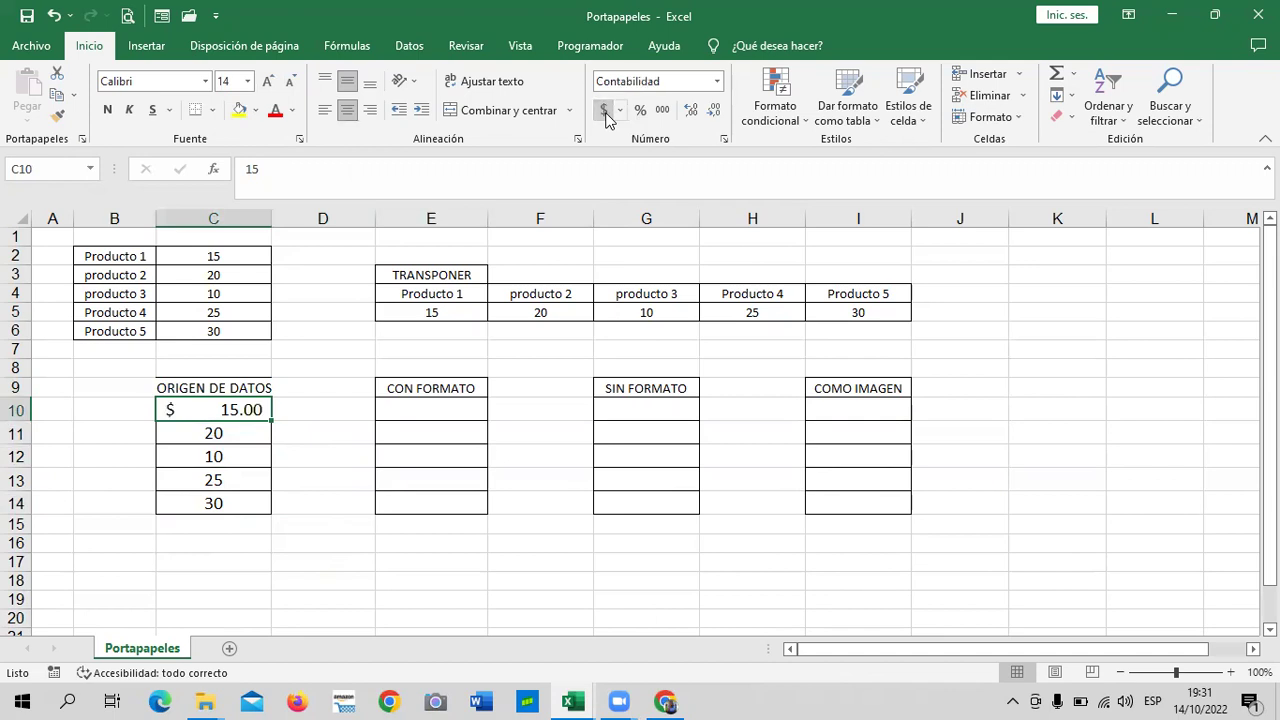
left_click(241, 433)
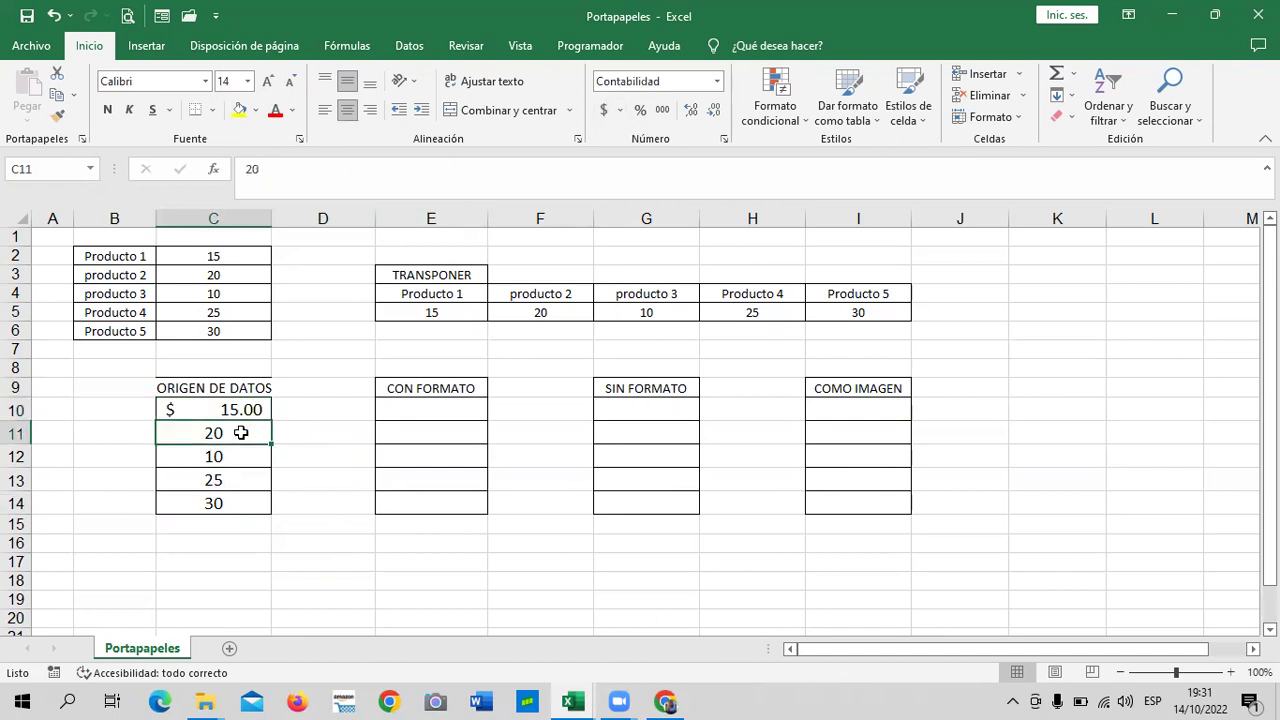
left_click(641, 115)
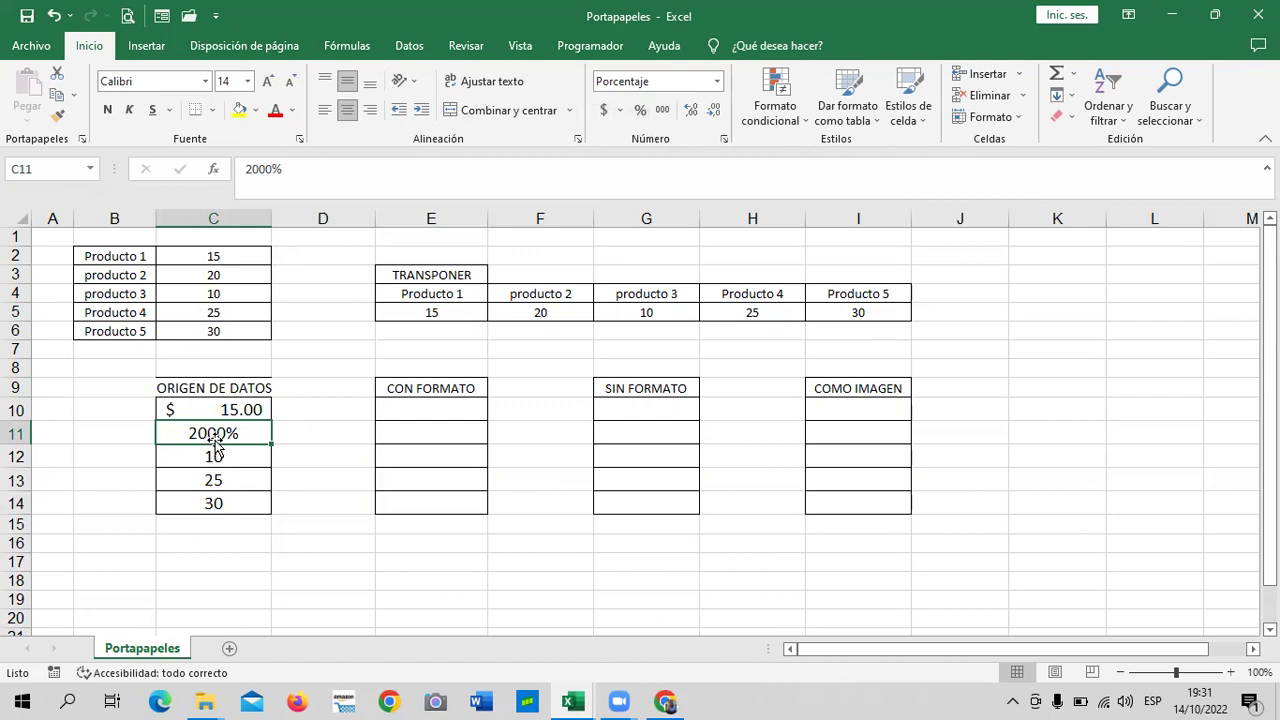
left_click(260, 176)
key("Delete")
key("Delete")
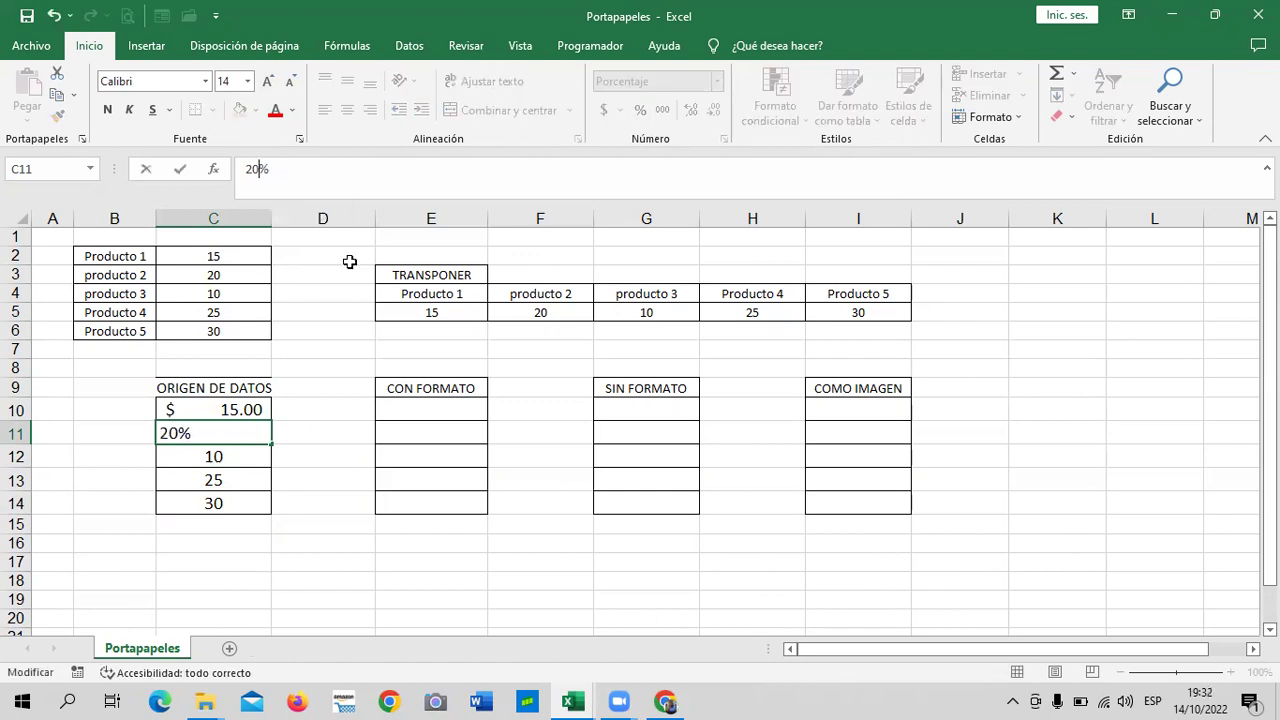
key("Return")
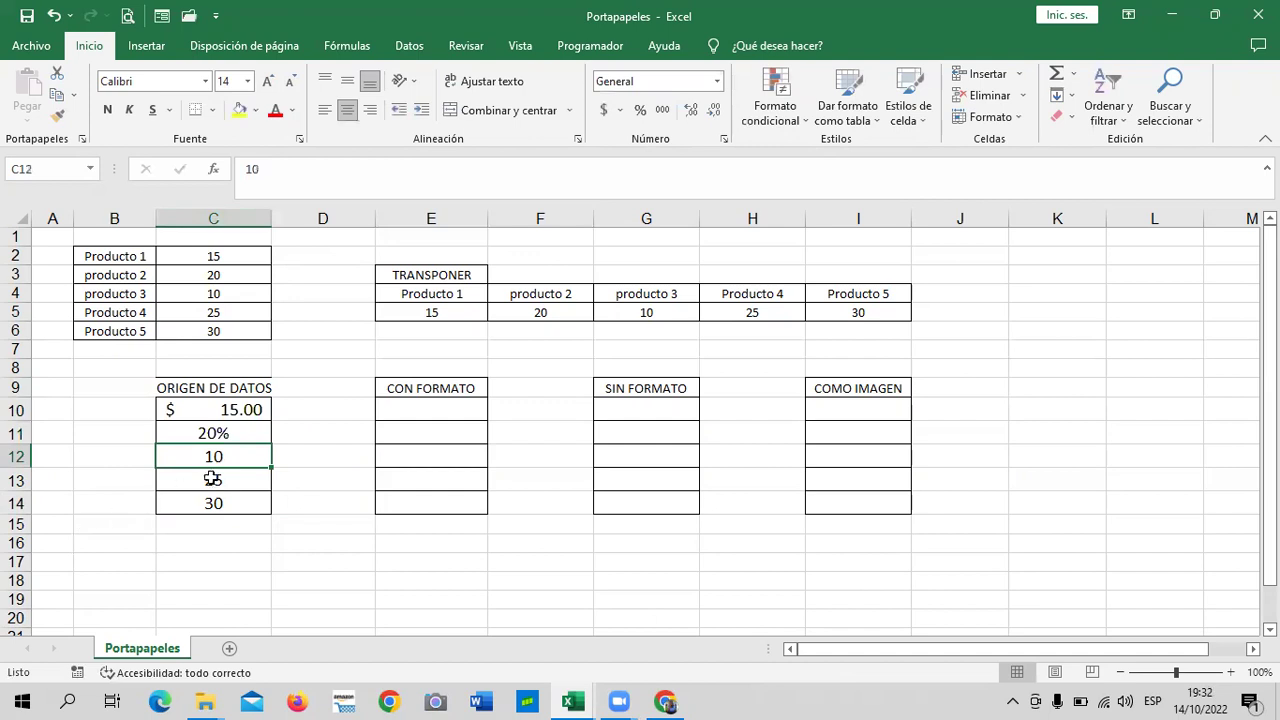
left_click(226, 500)
Give C12 the custom format 0.00 "Kms" so it reads 10.00 Kms.
left_click(241, 454)
left_click(726, 145)
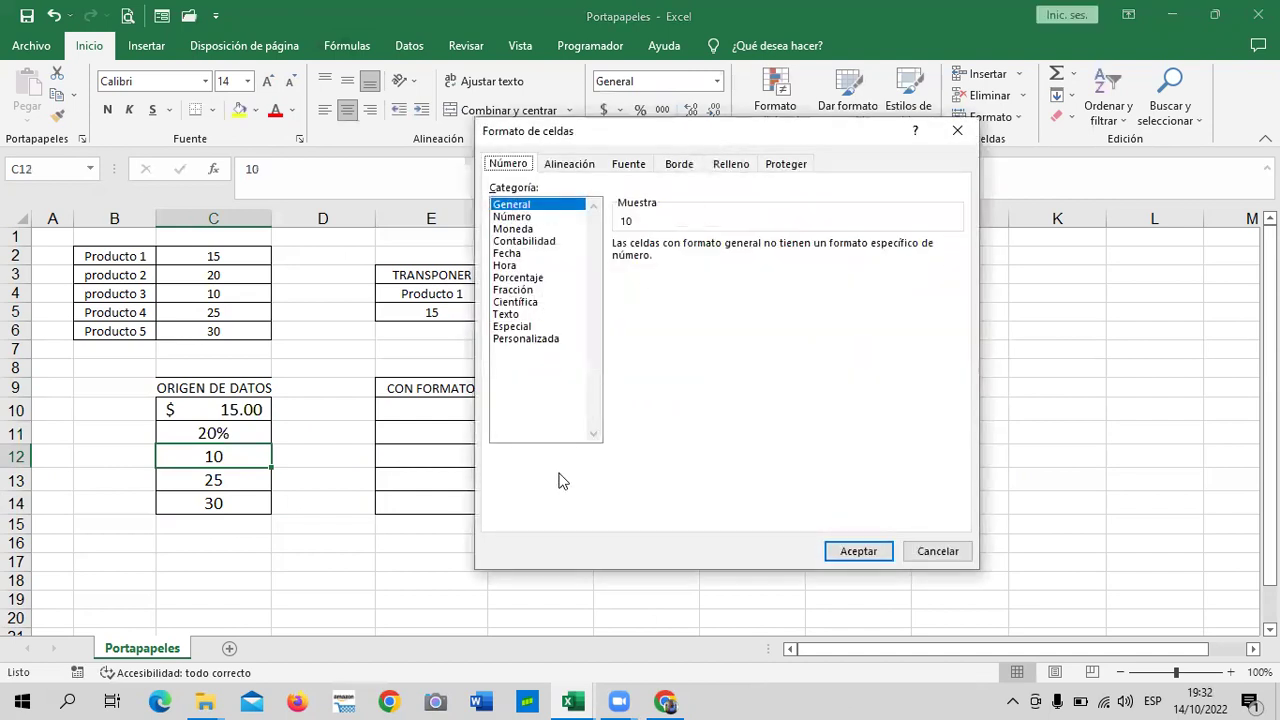
left_click(541, 340)
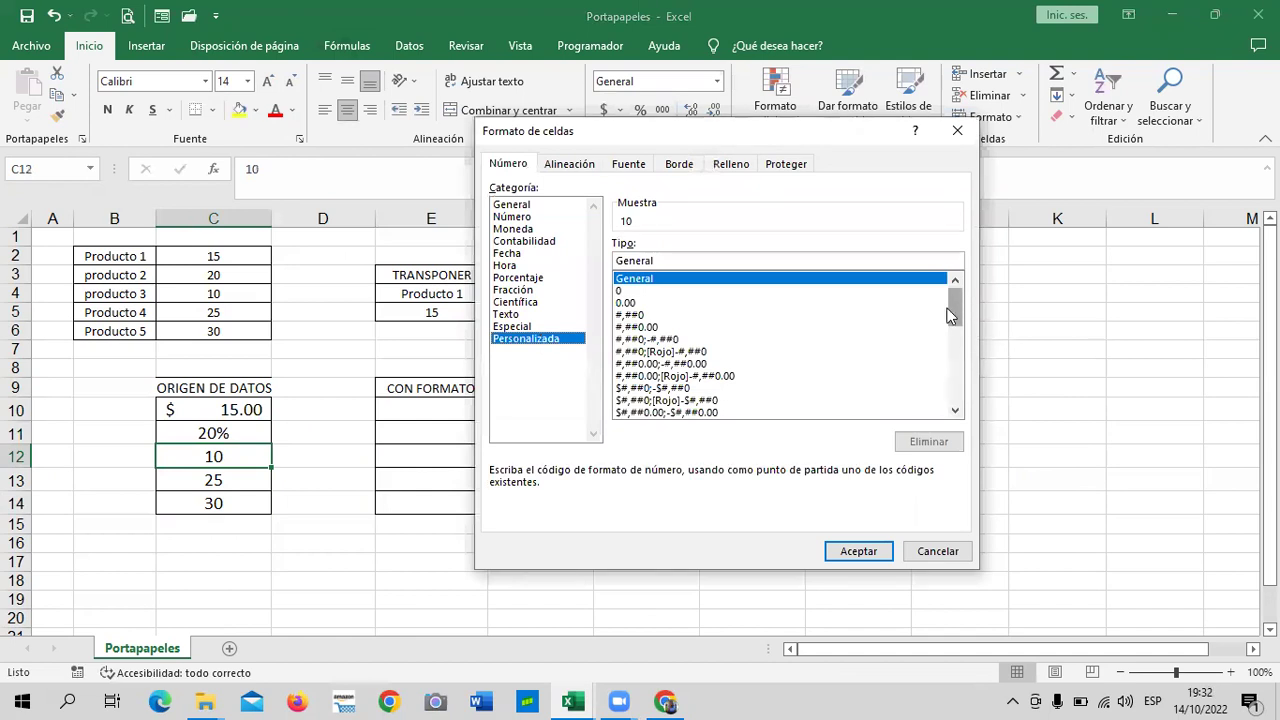
left_click_drag(950, 315, 952, 390)
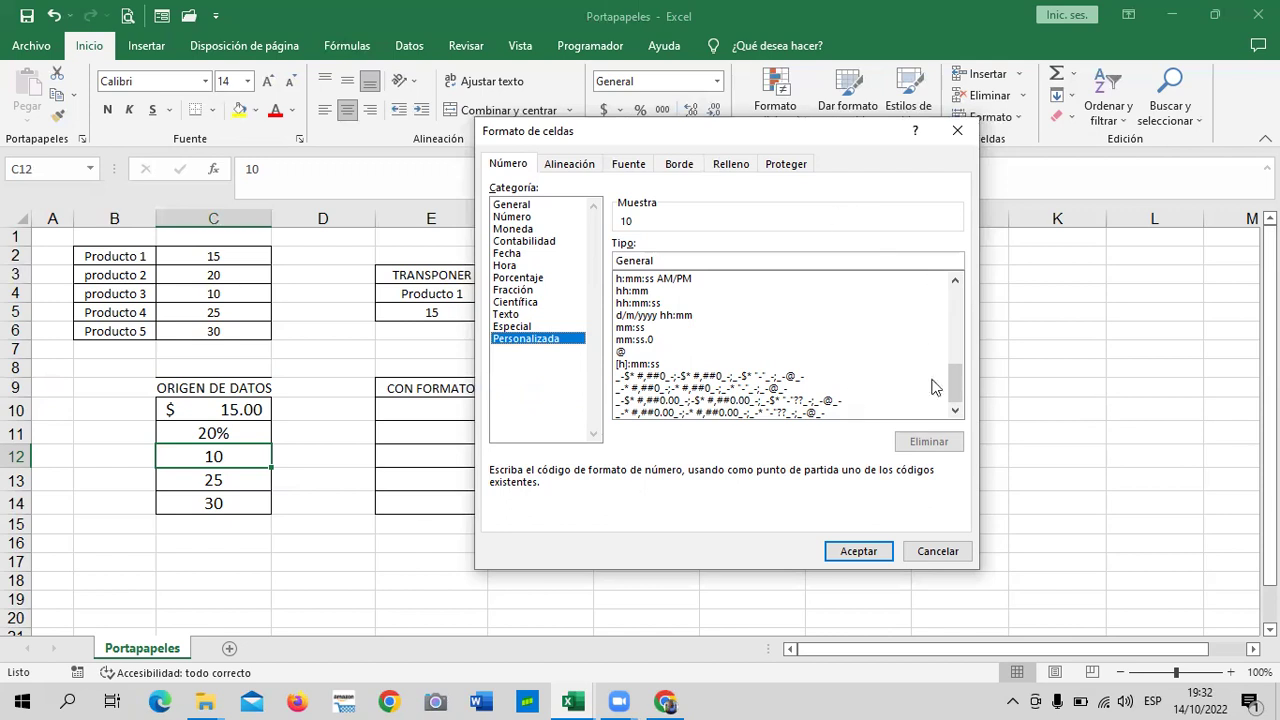
left_click_drag(957, 387, 957, 266)
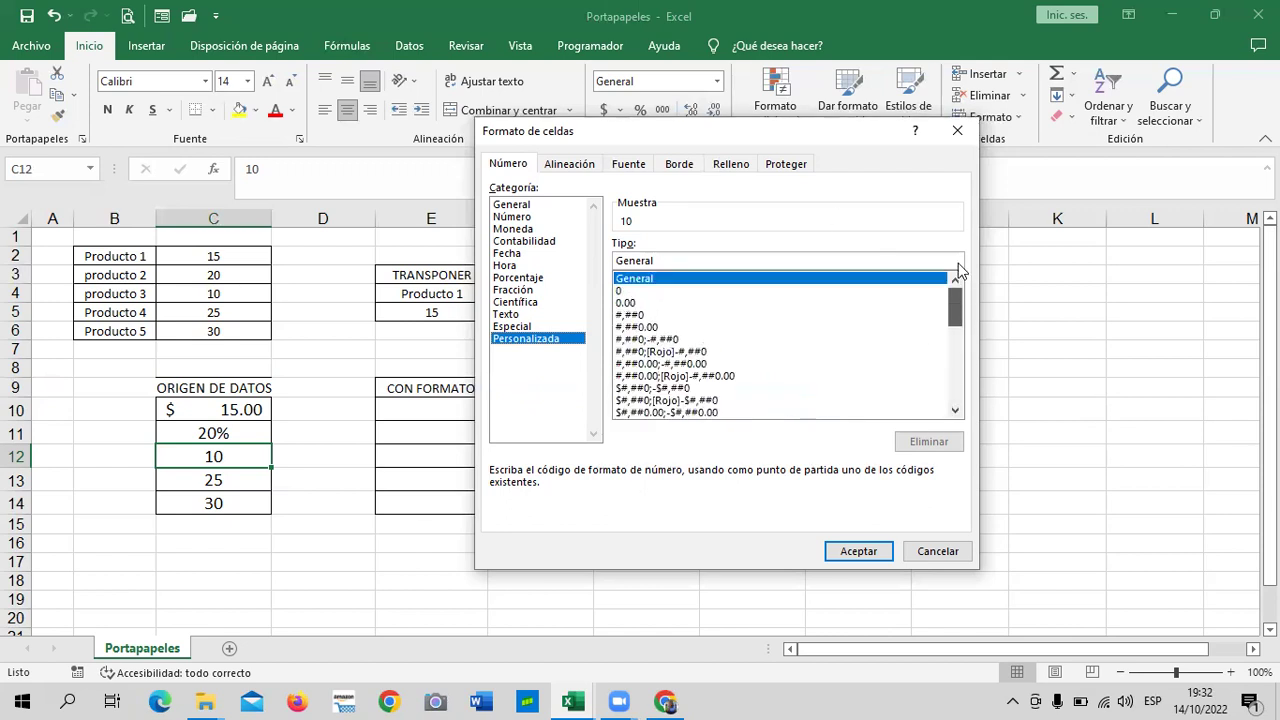
left_click(631, 291)
left_click(640, 303)
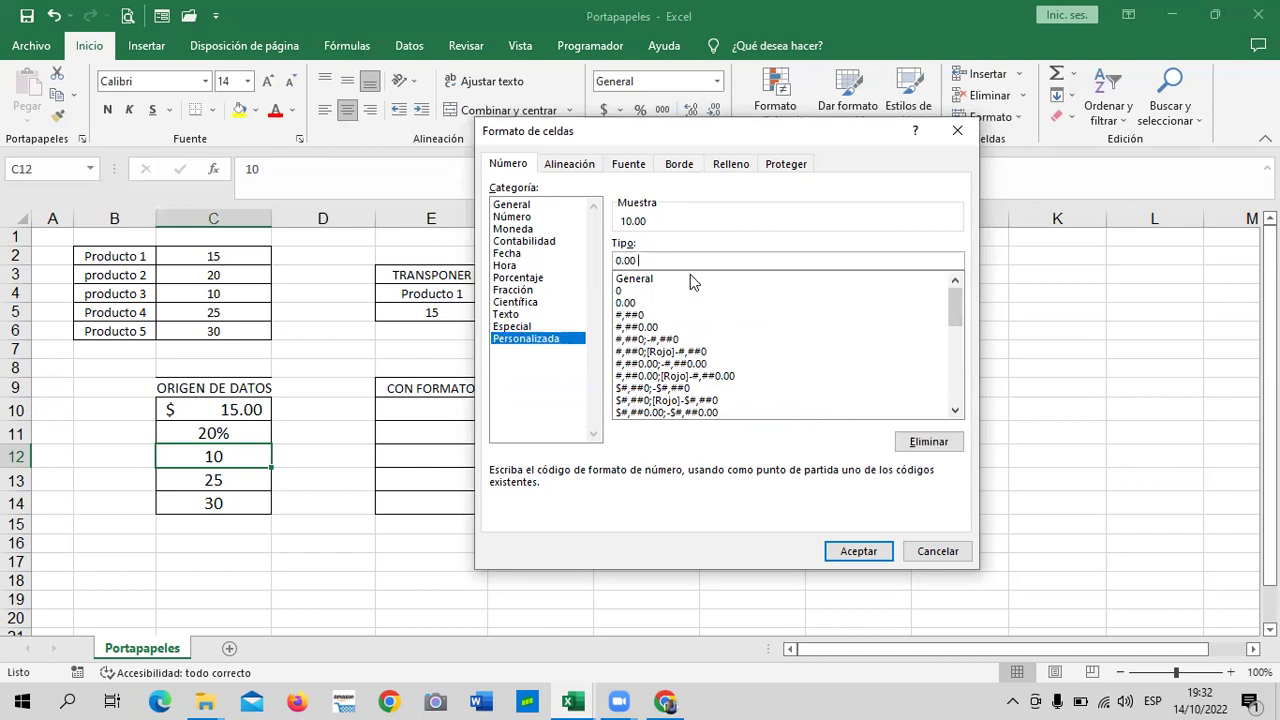
type("\"")
type("K")
type("ms")
type("\"")
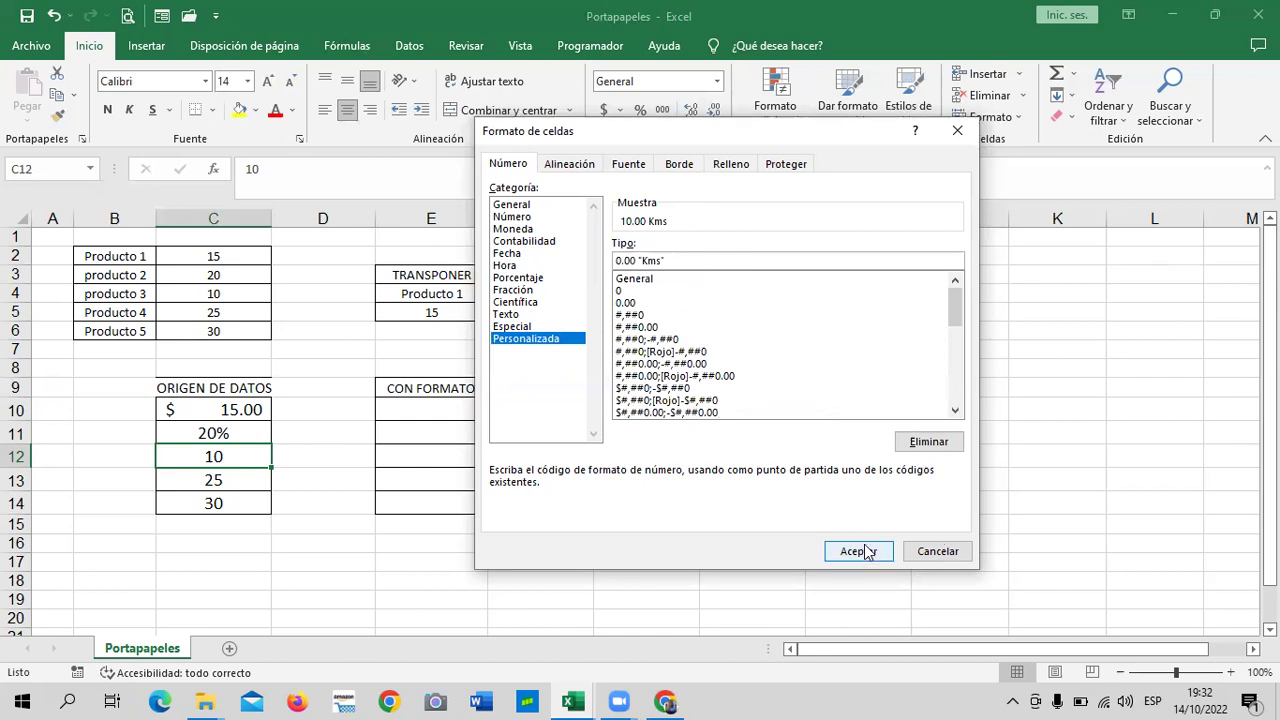
left_click(858, 551)
left_click(320, 560)
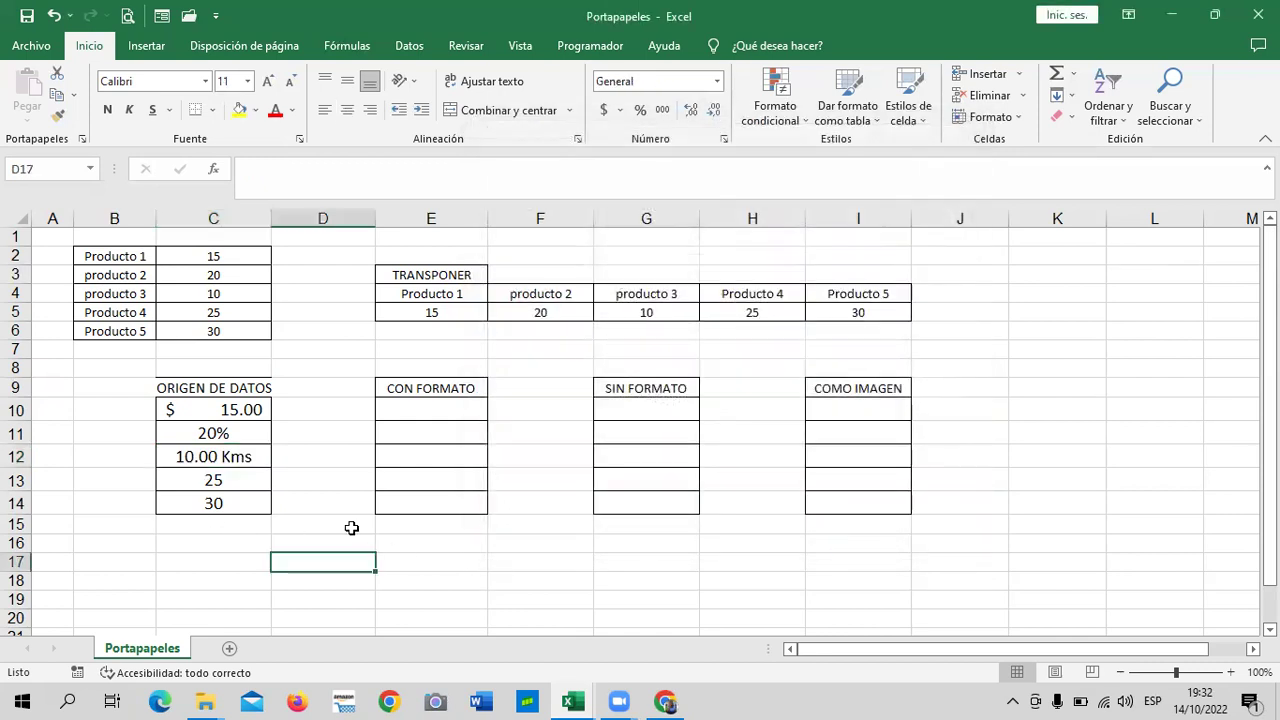
Give C13 the custom format 0.00 "Mts" so it reads 25.00 Mts.
left_click(237, 456)
left_click(272, 500)
left_click(242, 481)
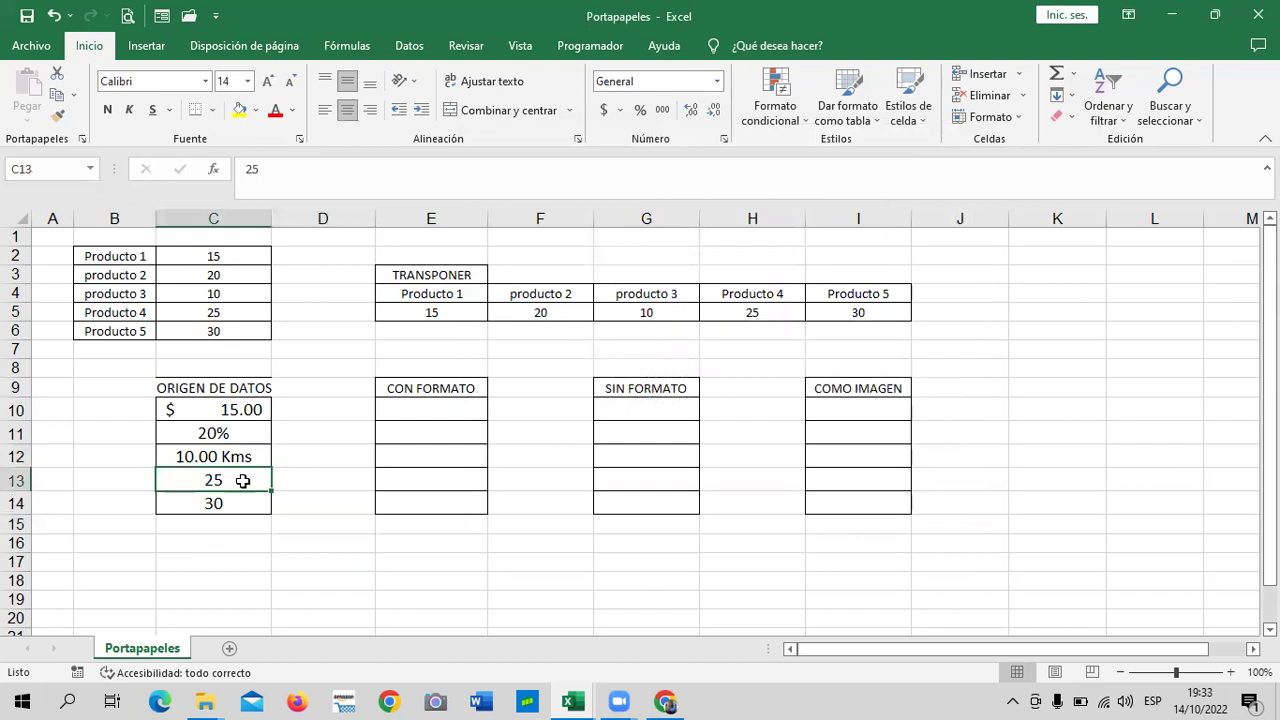
left_click(723, 138)
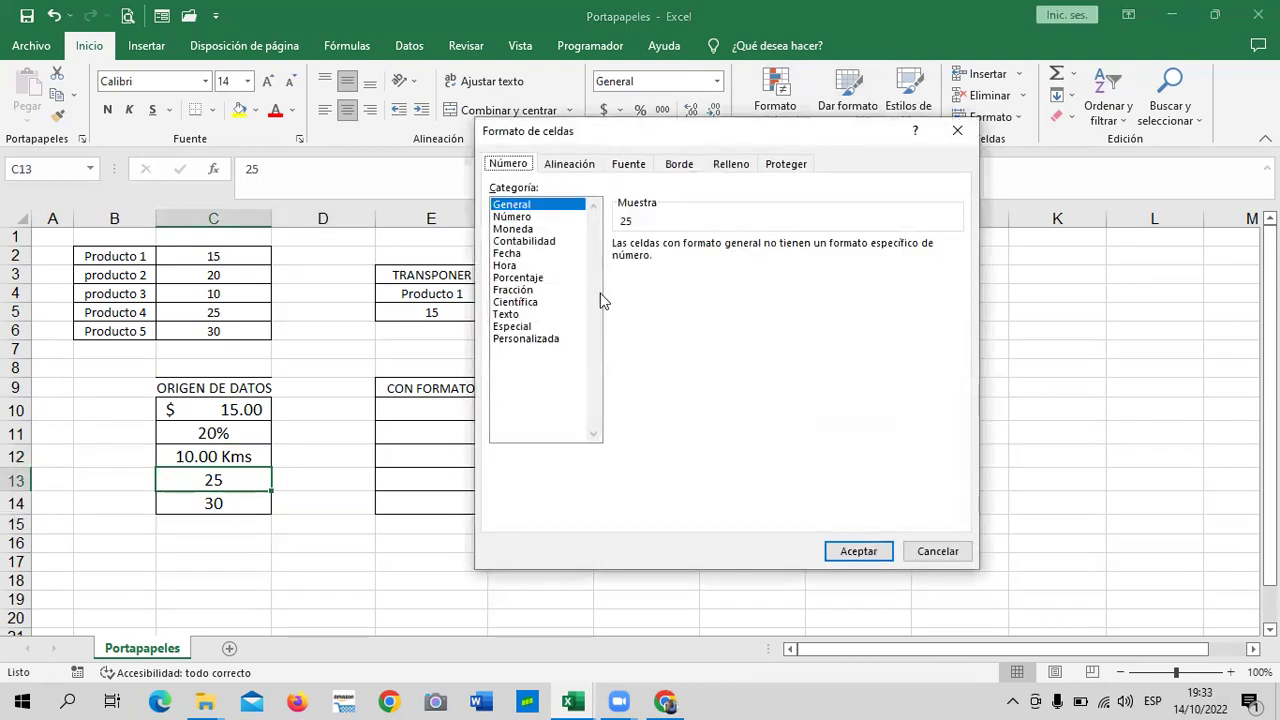
left_click(548, 339)
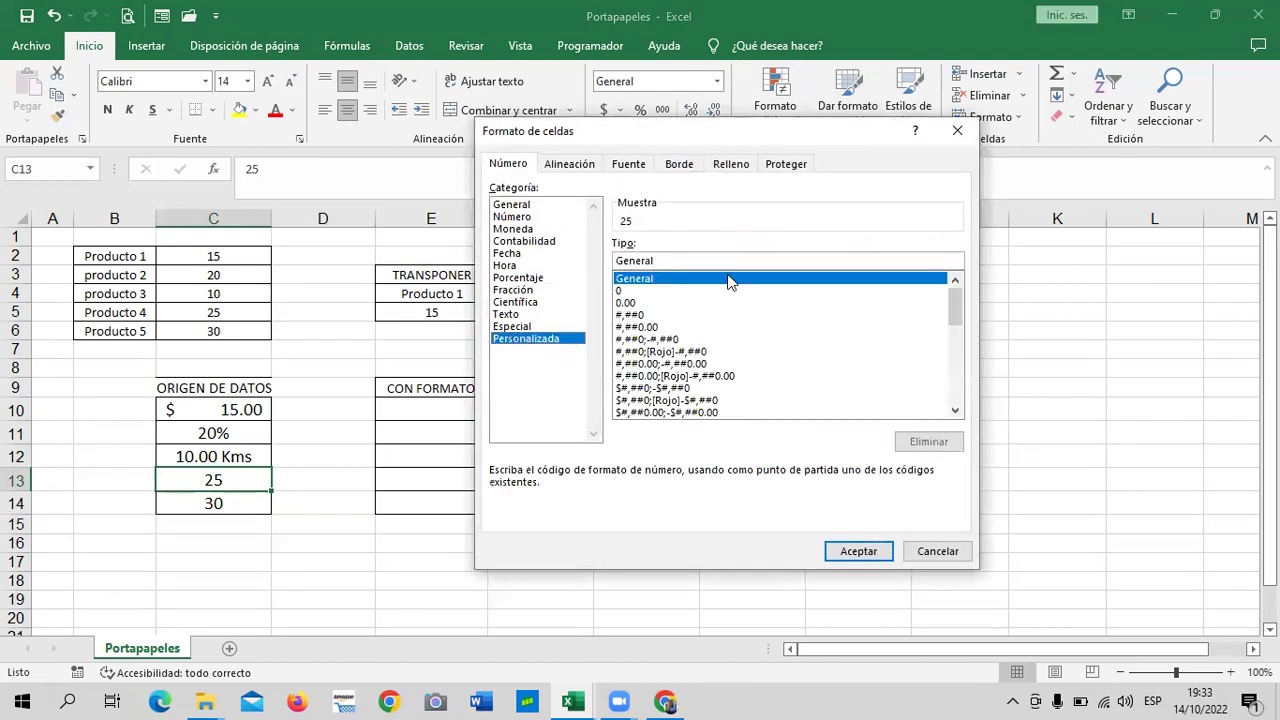
left_click(630, 303)
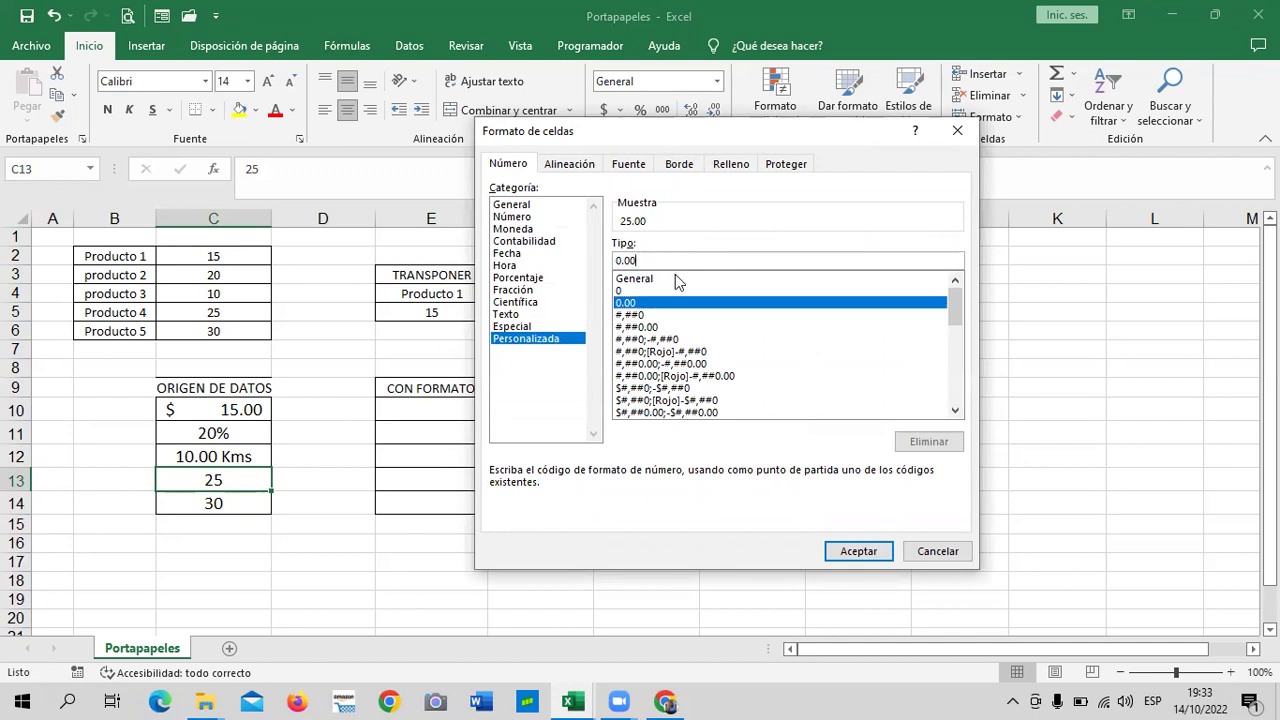
type(" \"M")
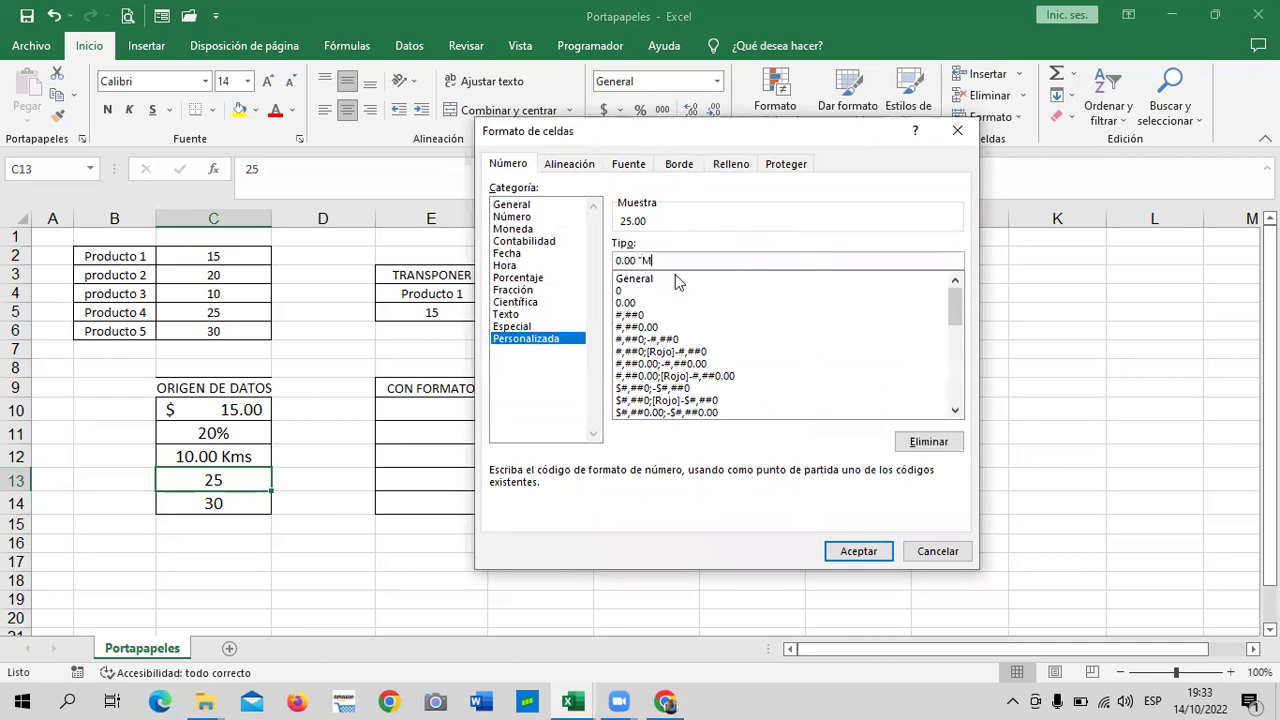
type("ts\"")
left_click(858, 551)
left_click(681, 588)
left_click(210, 502)
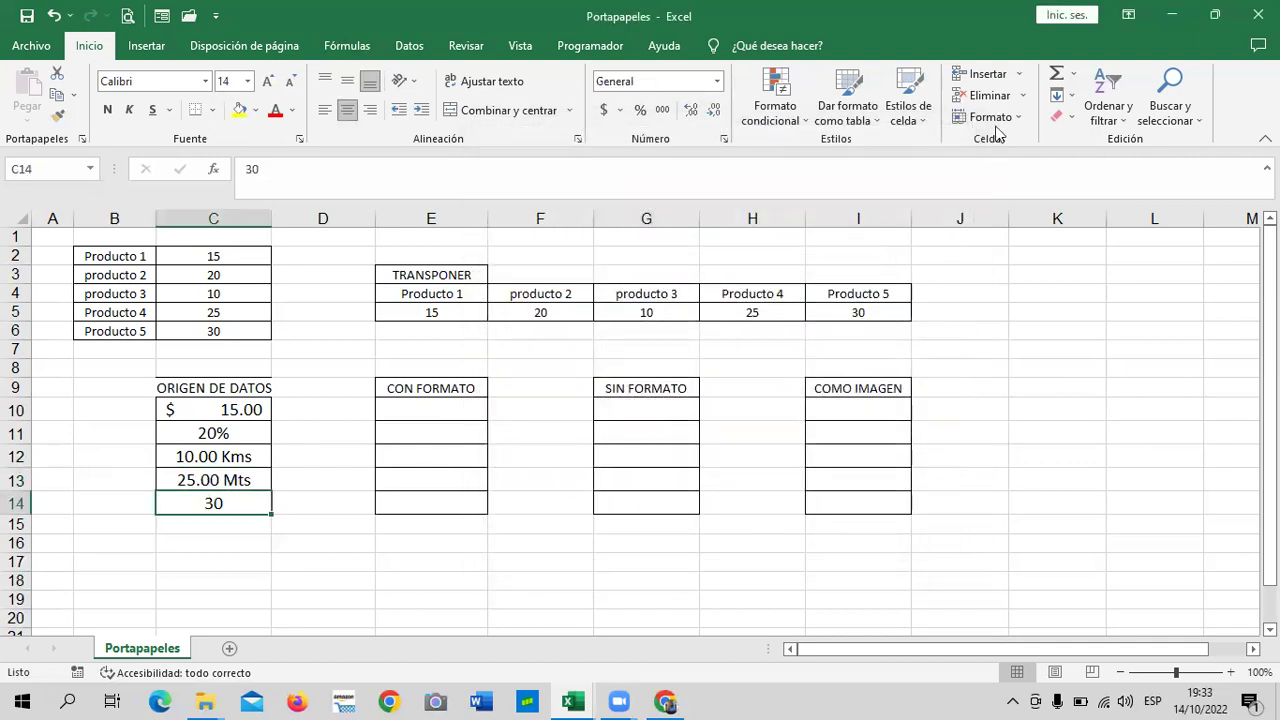
Fill C14 yellow and enlarge the font of its value 30.
left_click(239, 112)
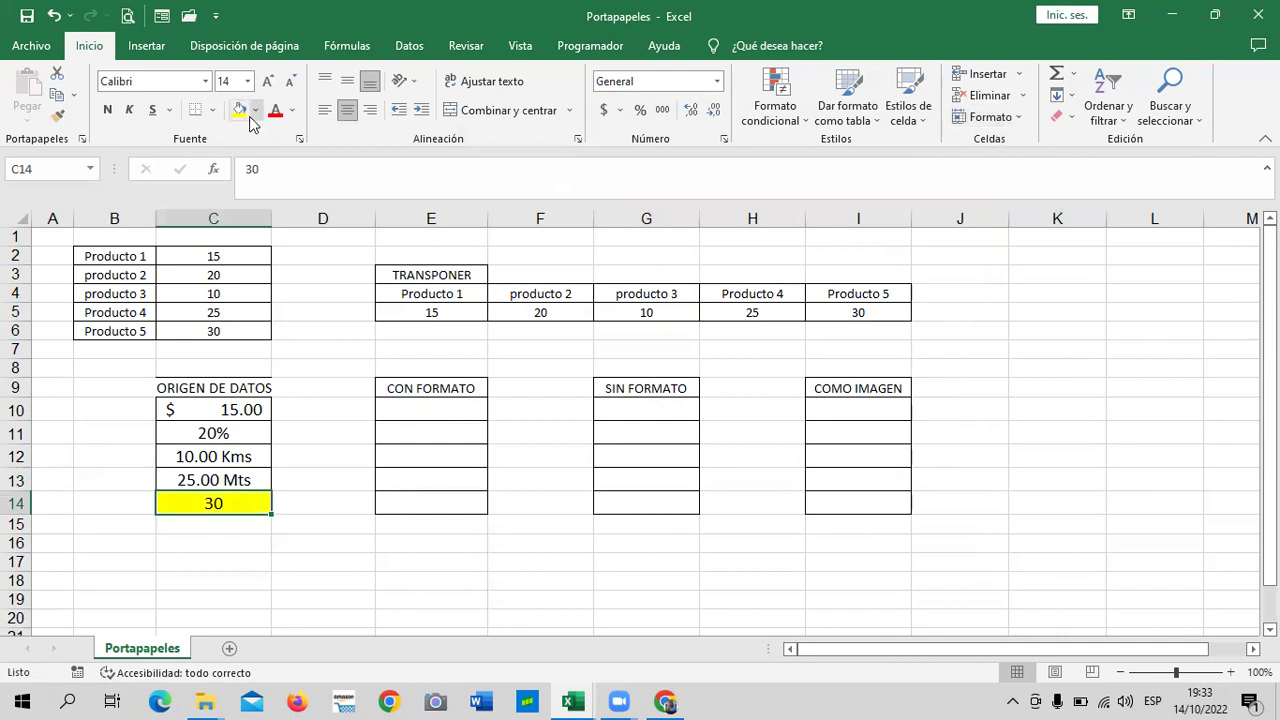
left_click(268, 82)
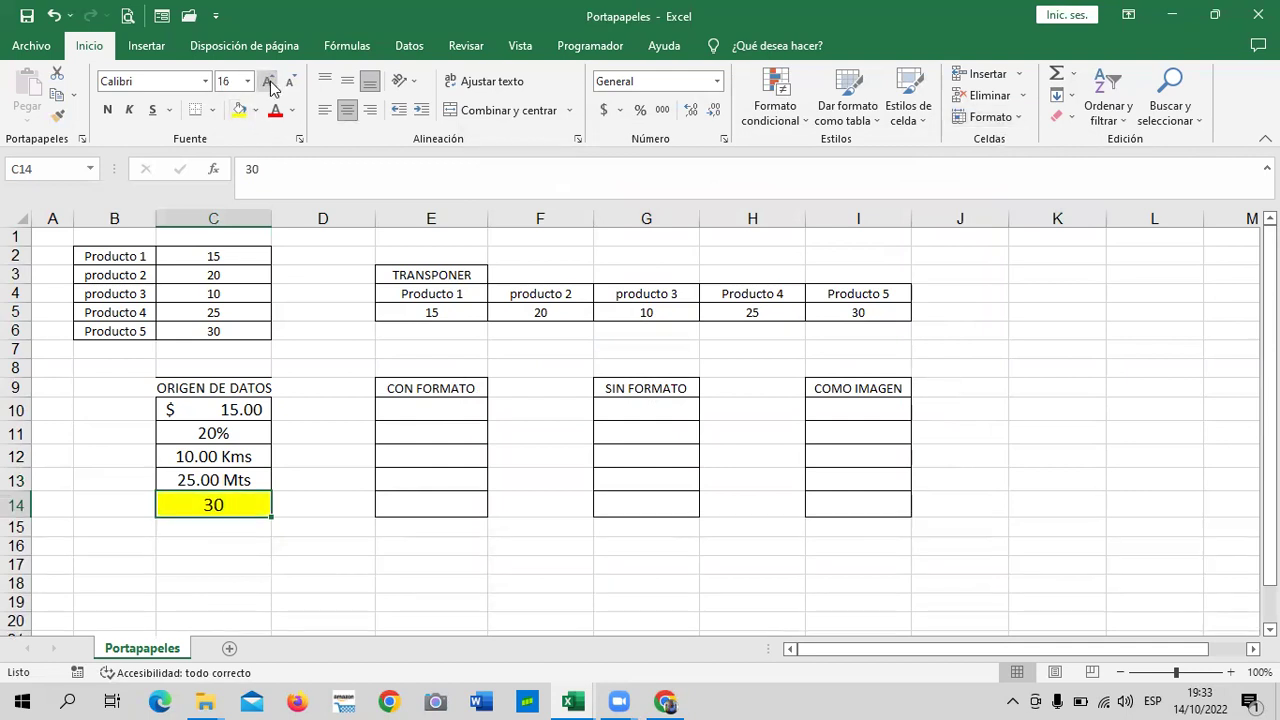
left_click(428, 504)
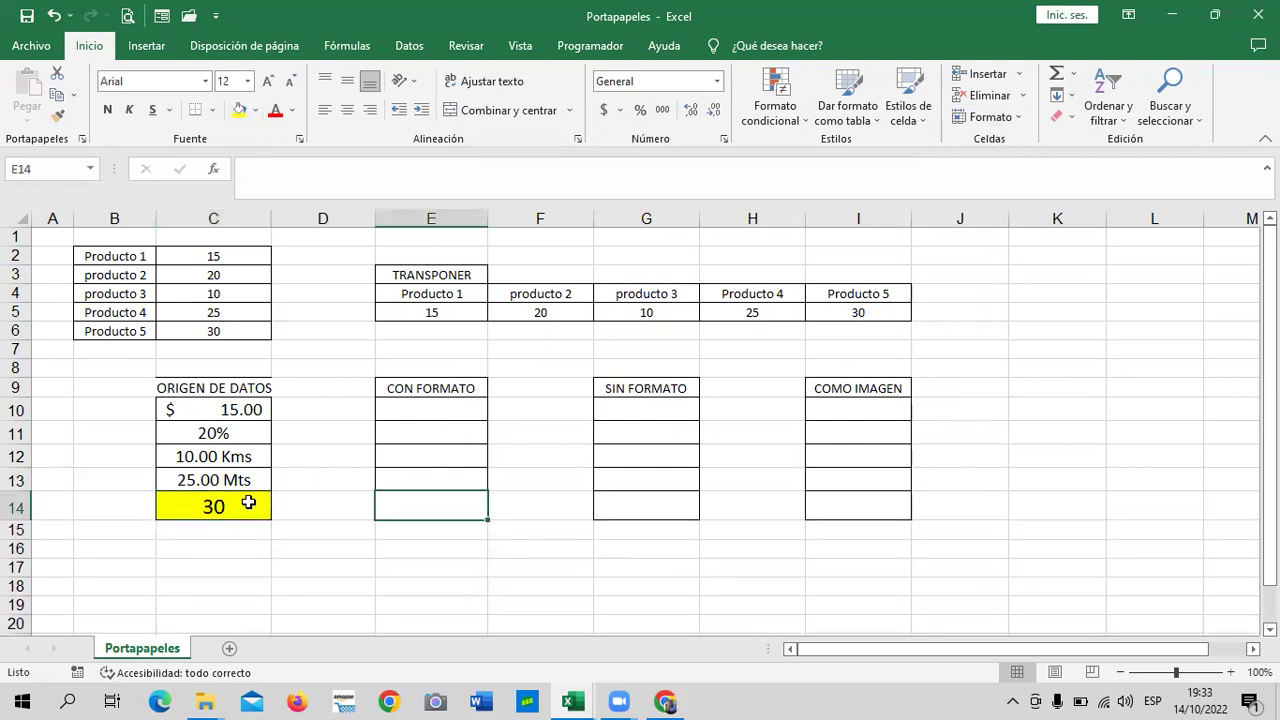
key("Left")
key("Down")
key("Down")
key("Down")
left_click(245, 508)
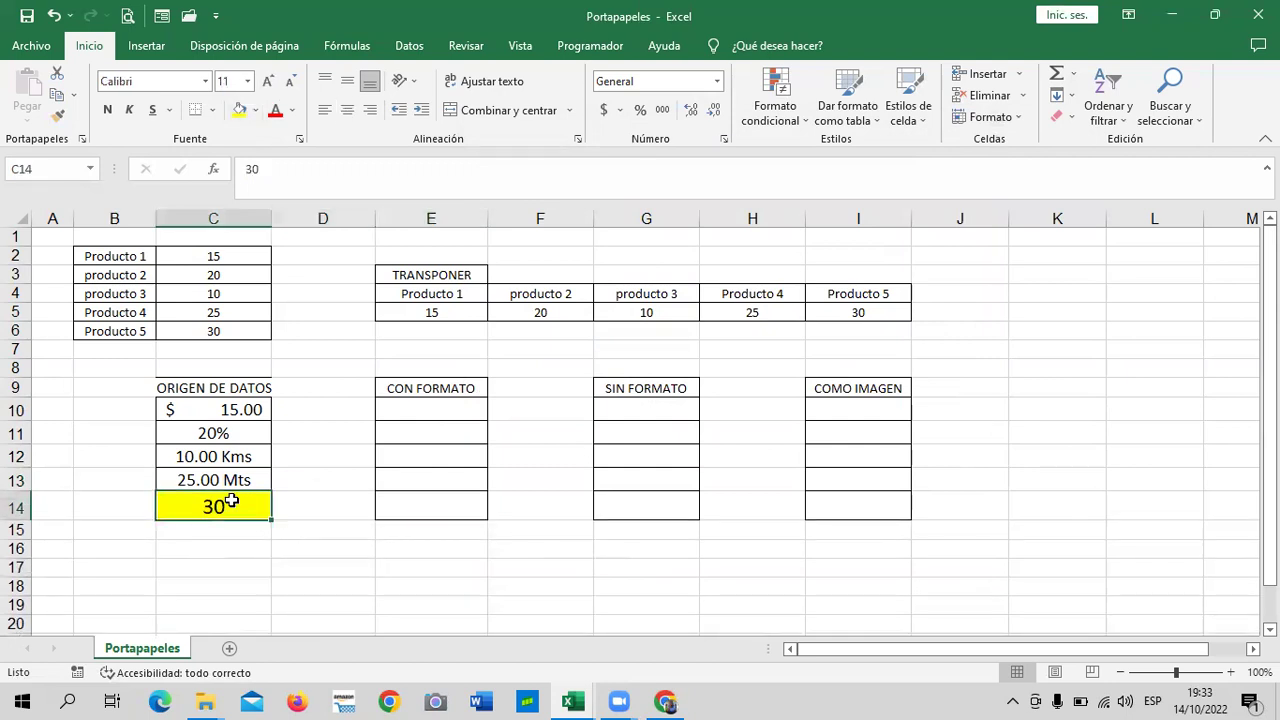
left_click(323, 535)
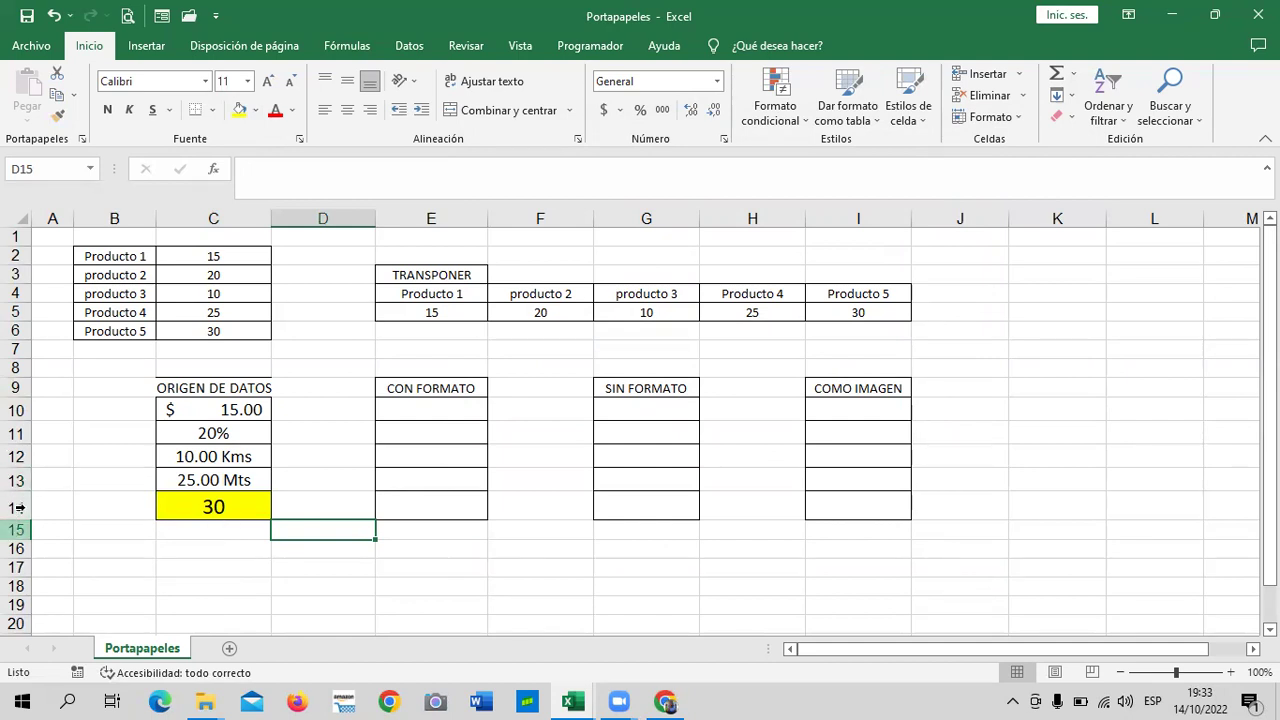
left_click(172, 560)
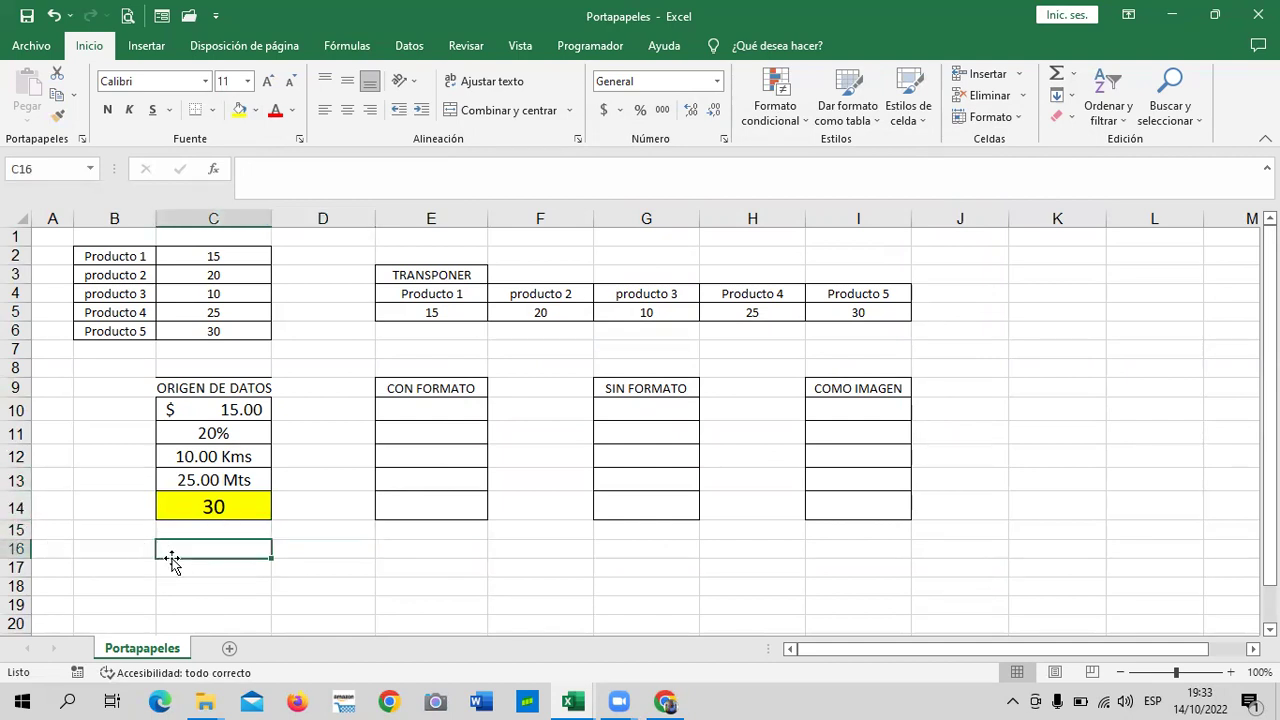
Apply All Borders (Todos los bordes) to the ORIGEN DE DATOS cells C9:C14.
left_click(172, 484)
left_click(203, 404)
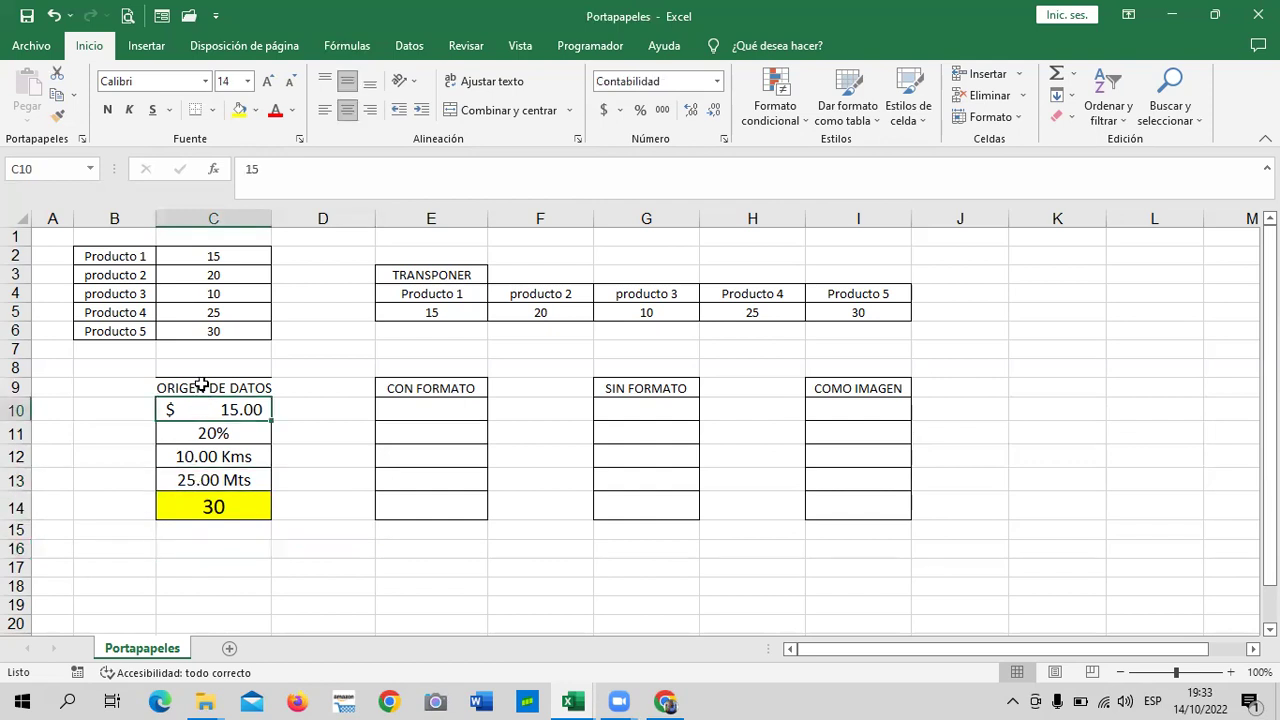
left_click(200, 388)
left_click(212, 110)
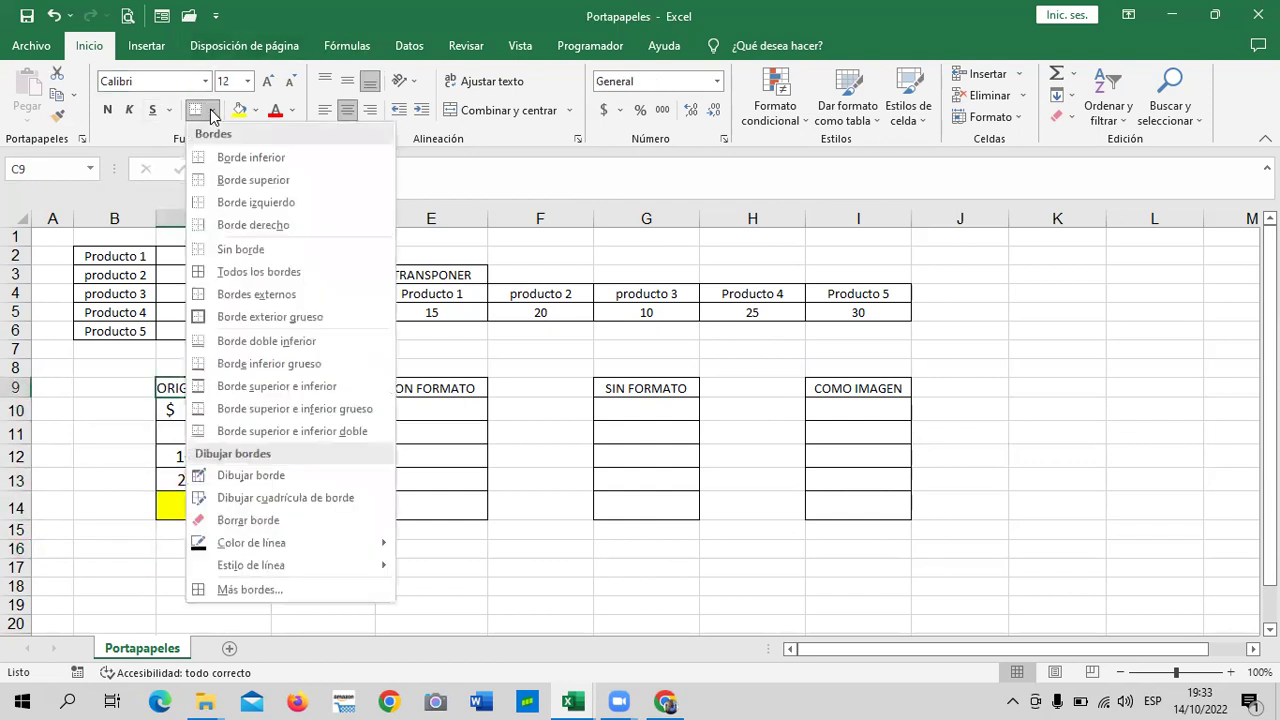
left_click(260, 272)
left_click(303, 566)
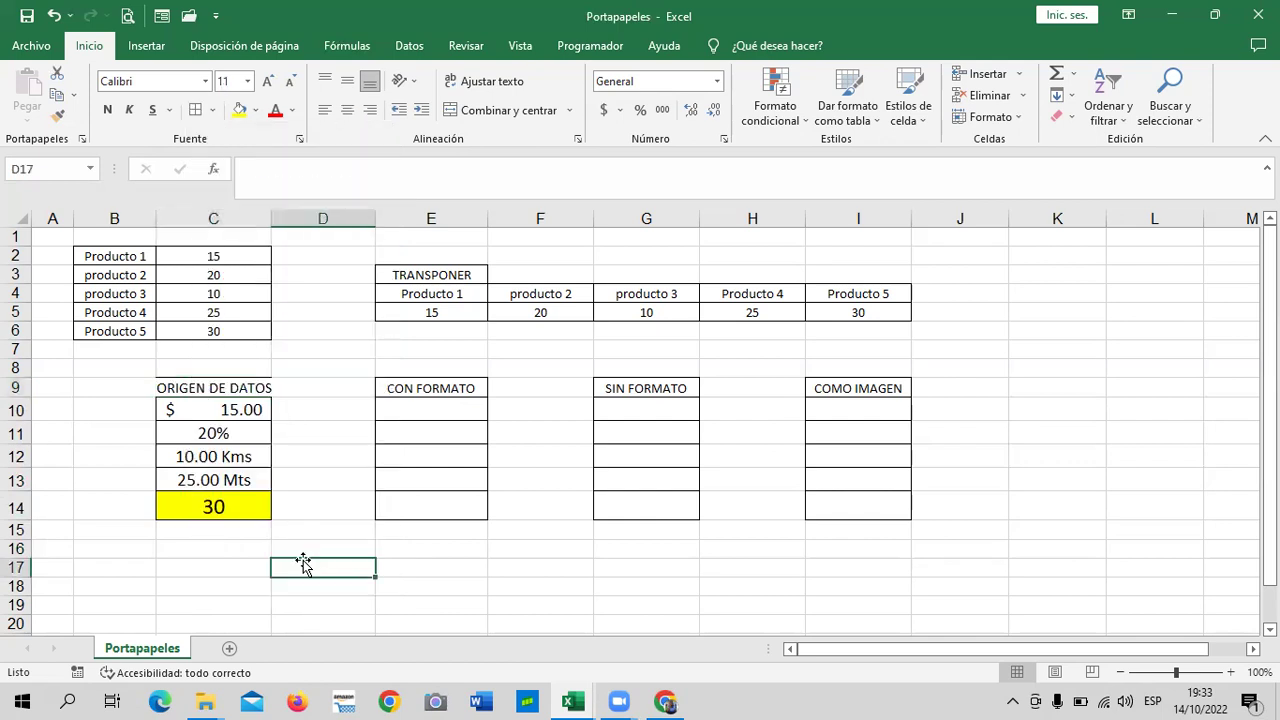
Decrease the ORIGEN DE DATOS heading font in C9 so it fits its cell.
left_click(175, 390)
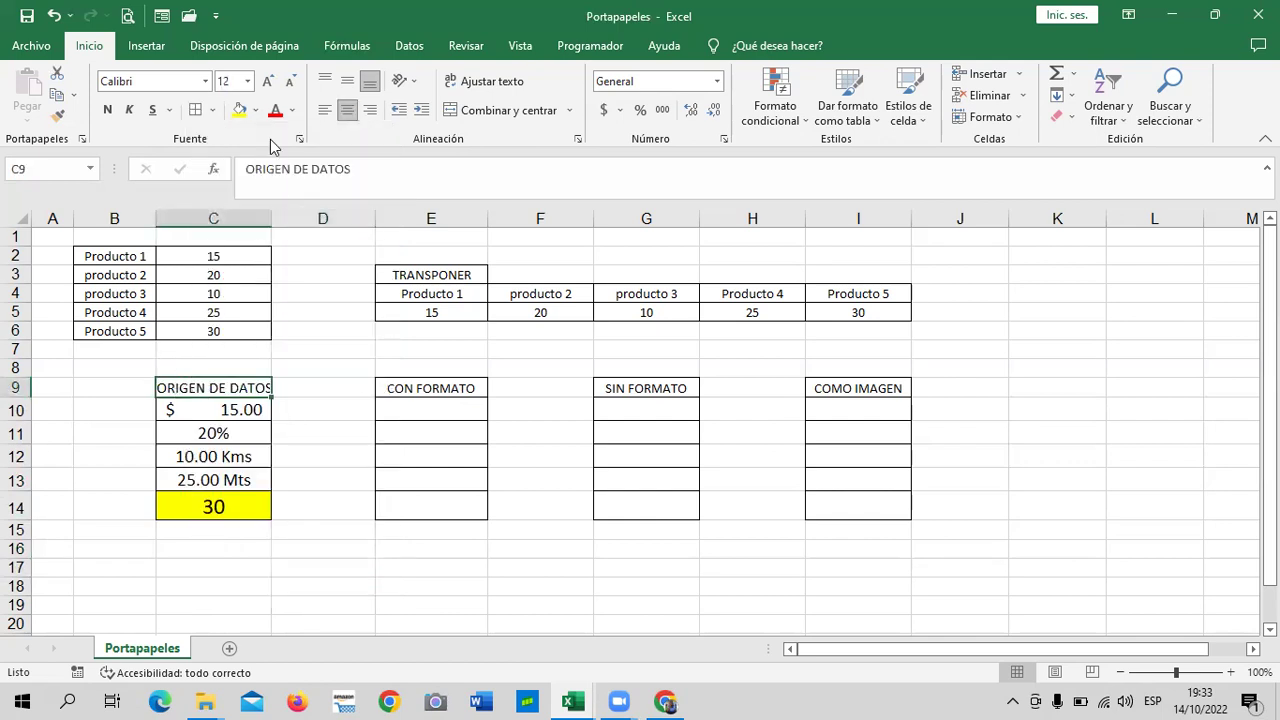
left_click(290, 81)
left_click(299, 479)
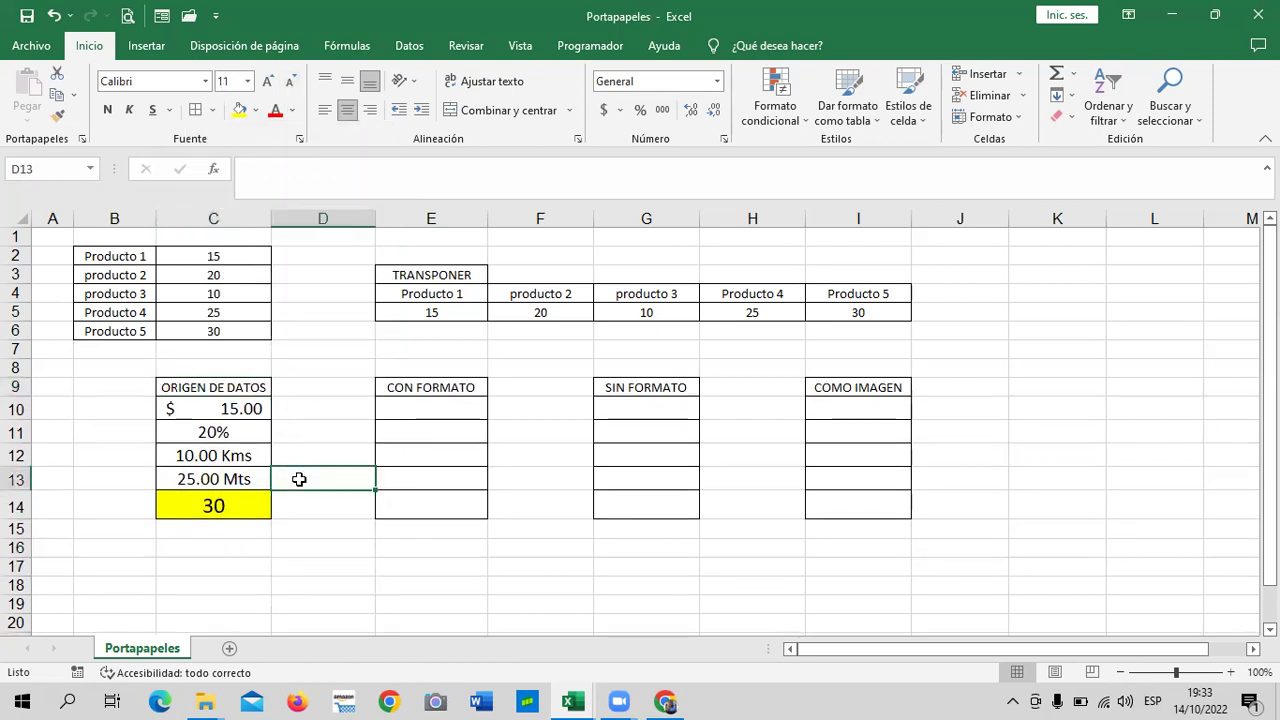
left_click(205, 451)
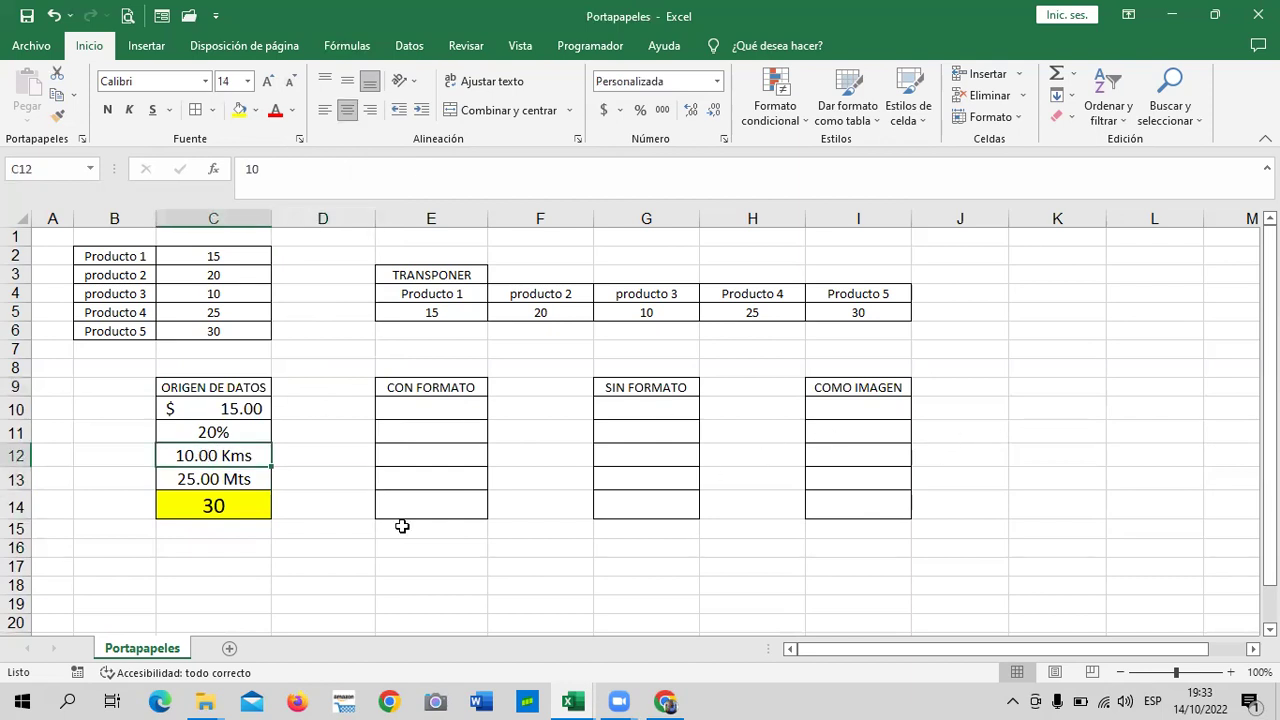
left_click(1084, 482)
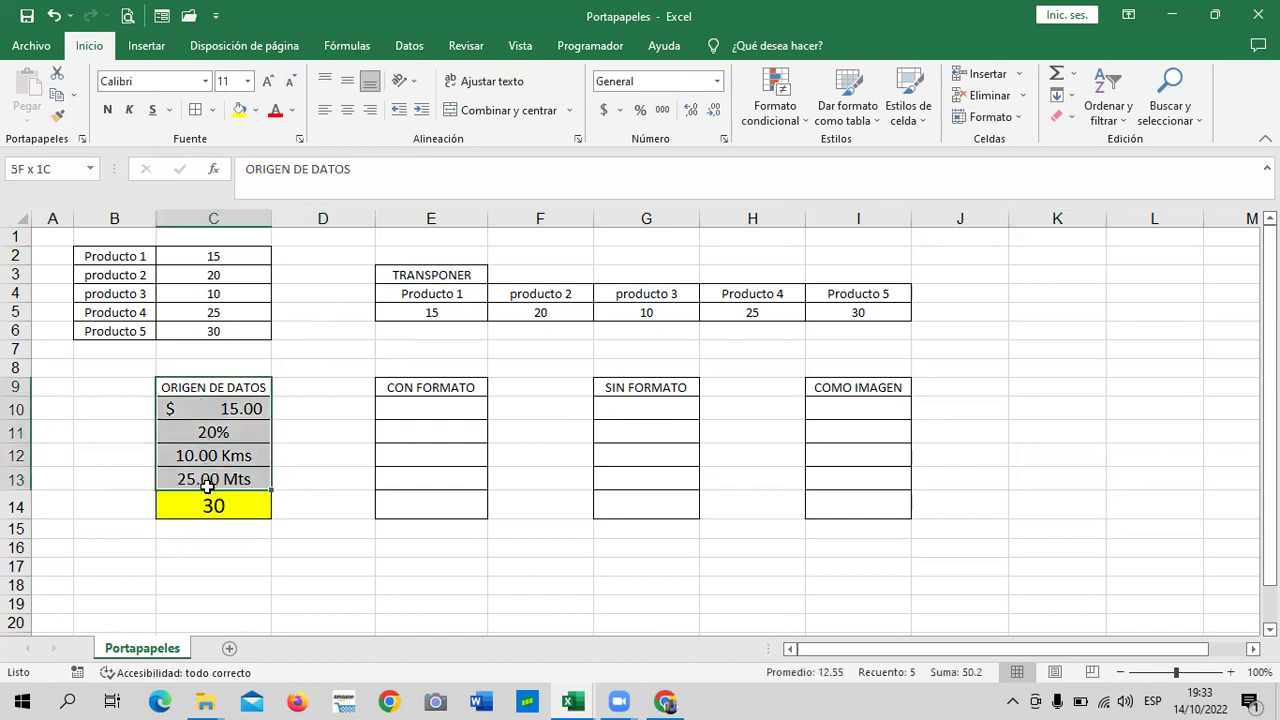
Copy C9:C14 and paste it into E10:E15 keeping the source formatting.
left_click_drag(198, 380, 209, 507)
key("ctrl+c")
right_click(232, 460)
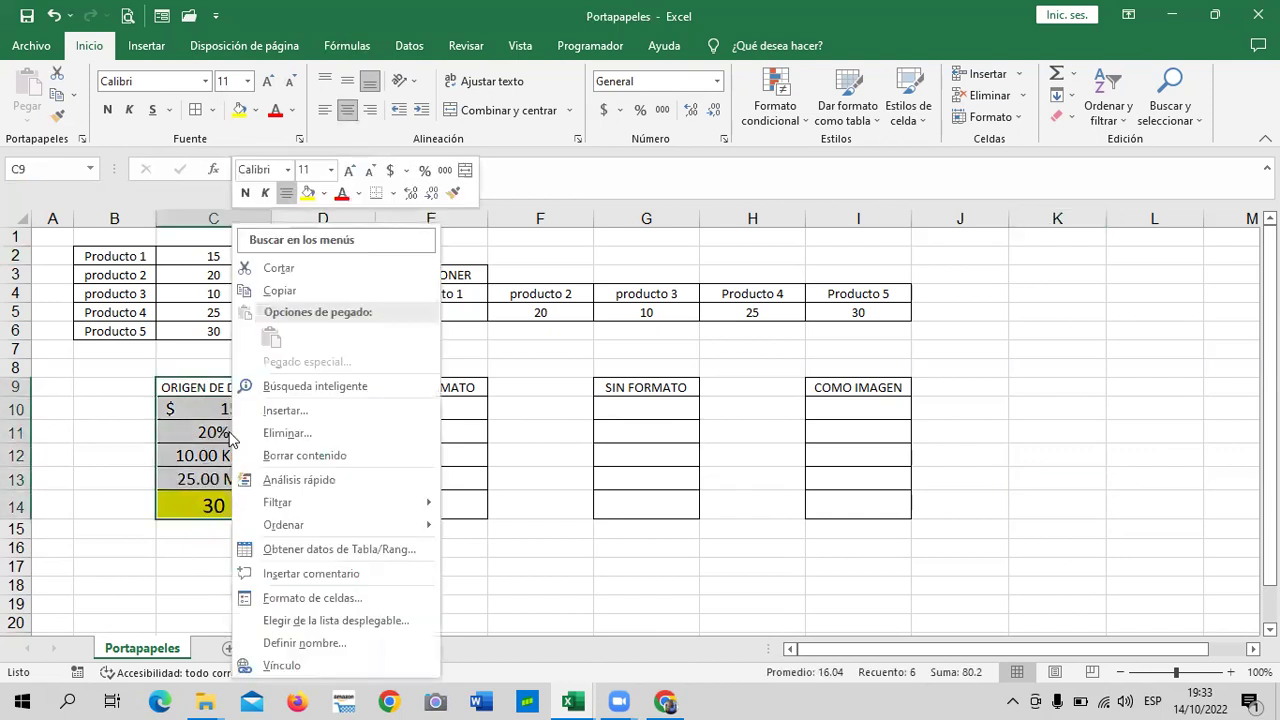
left_click(322, 291)
left_click(429, 405)
right_click(429, 405)
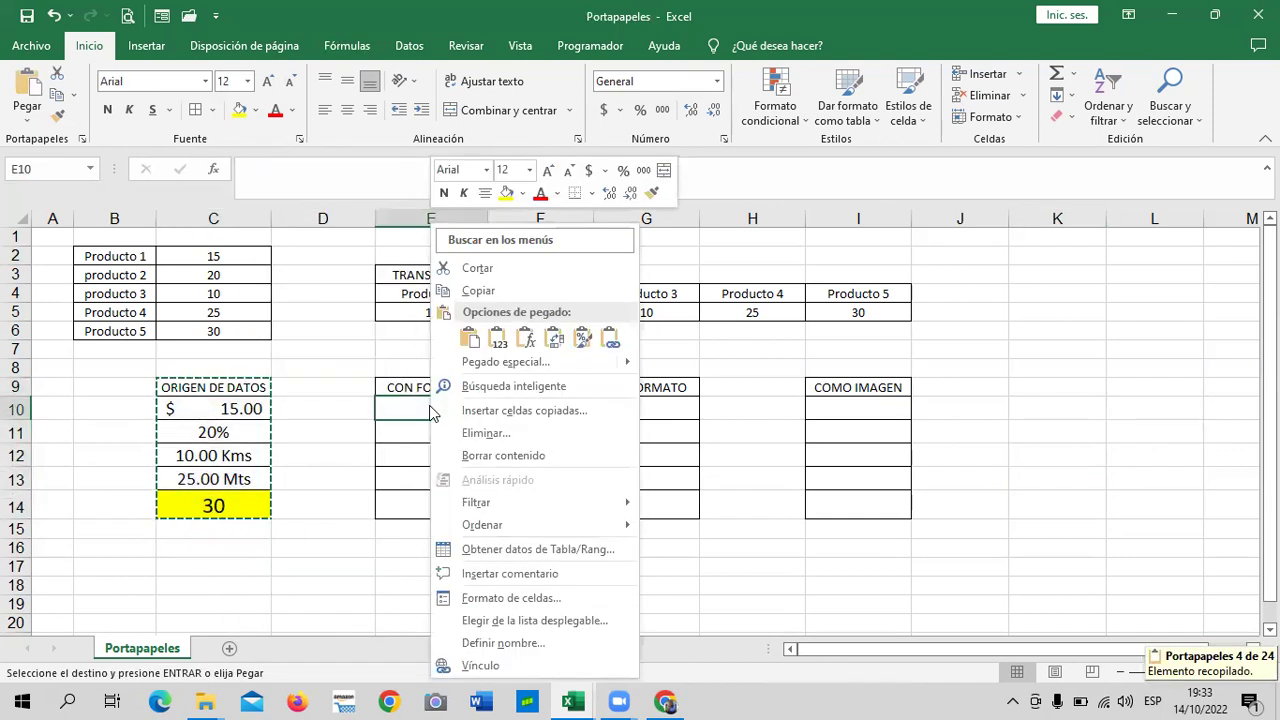
left_click(469, 338)
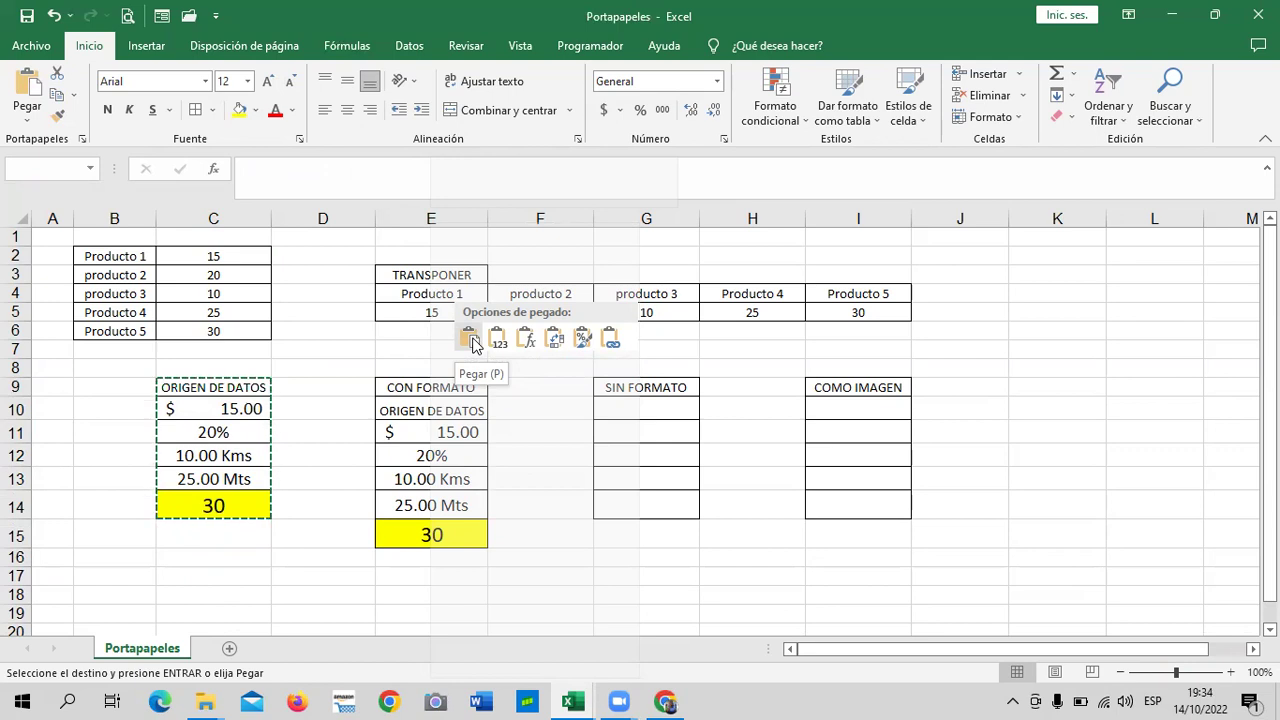
left_click(469, 338)
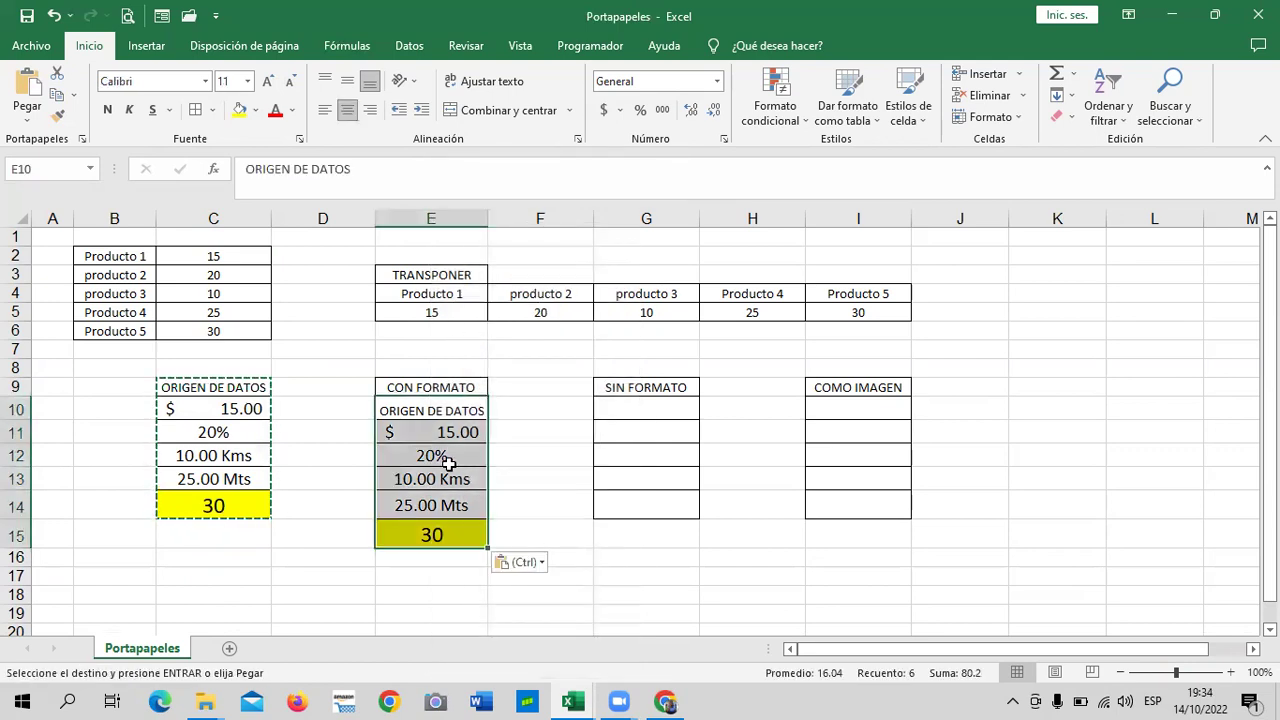
key("Escape")
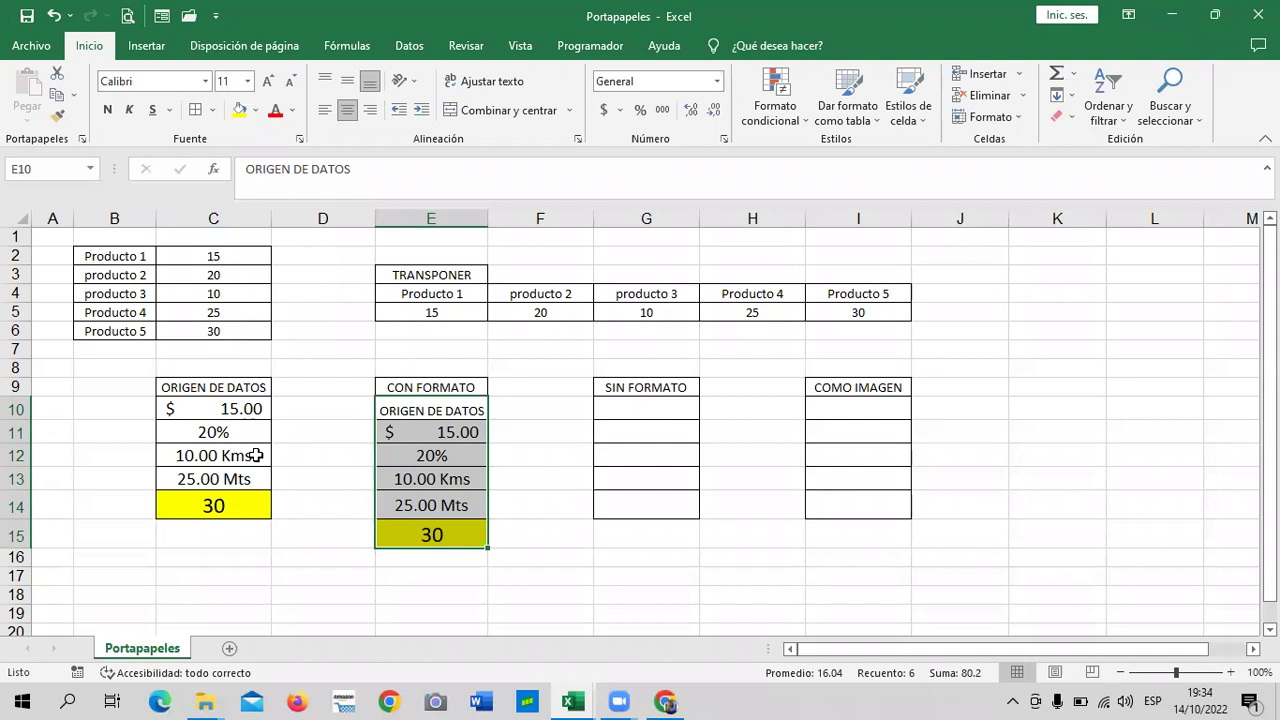
Compare the pasted E10:E15 cells with the formatting of source cells C9 and C10.
left_click(468, 535)
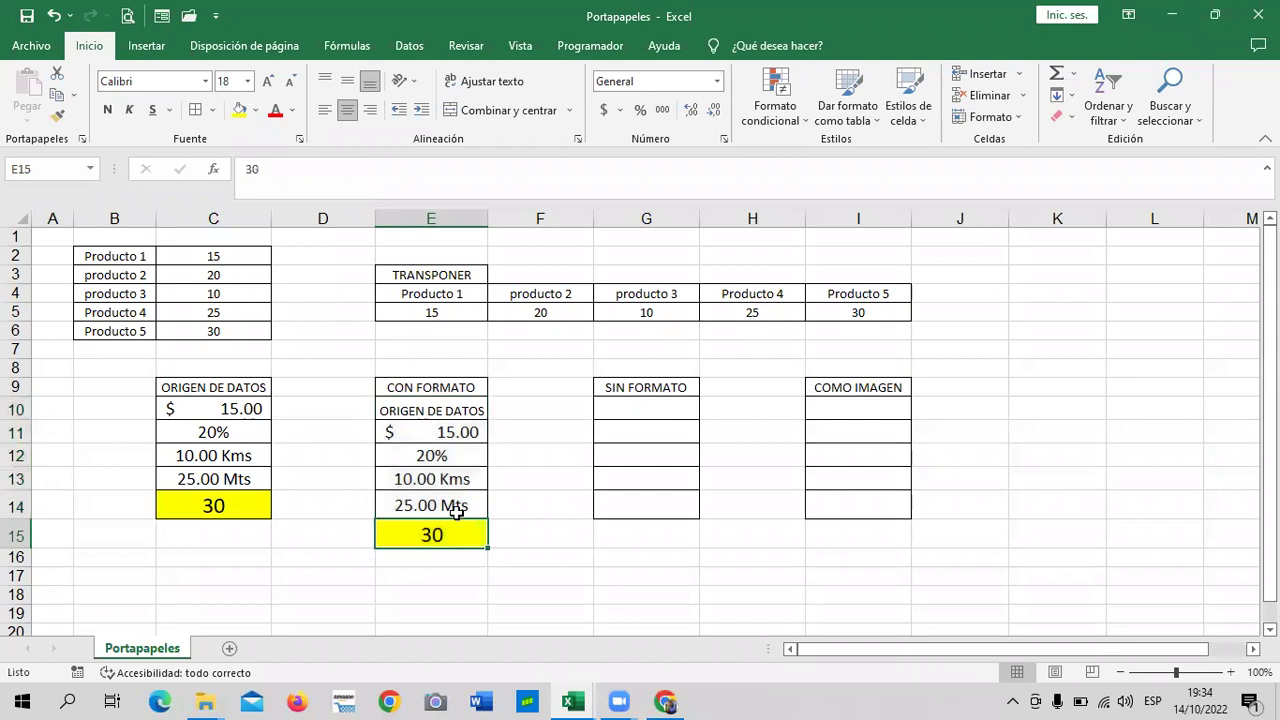
left_click(456, 510)
left_click(448, 478)
left_click(455, 500)
left_click(452, 482)
left_click(530, 552)
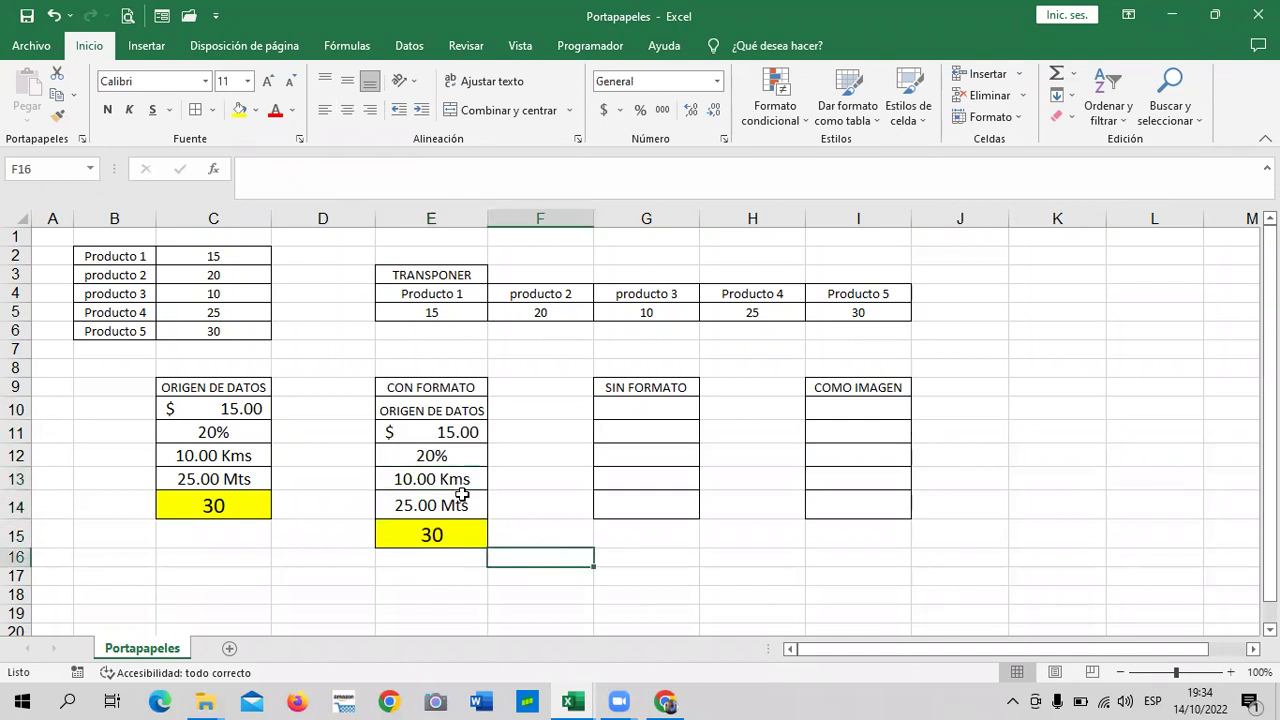
left_click(208, 408)
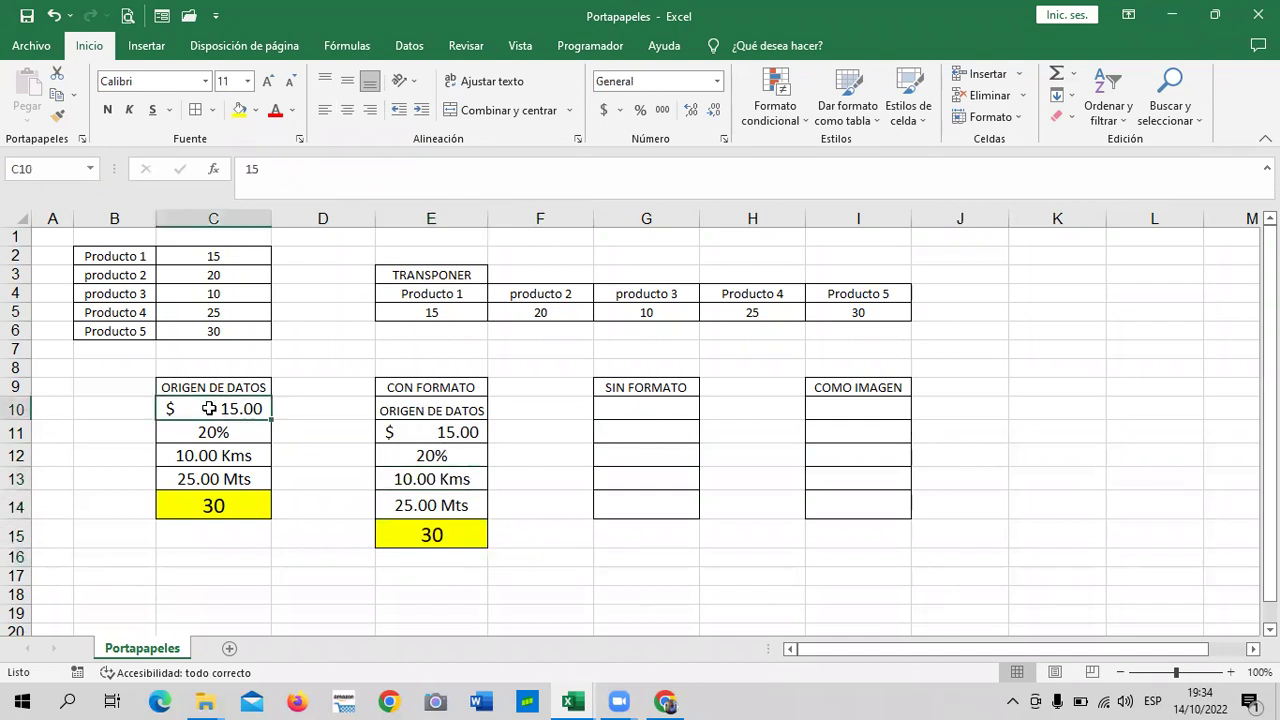
left_click(206, 387)
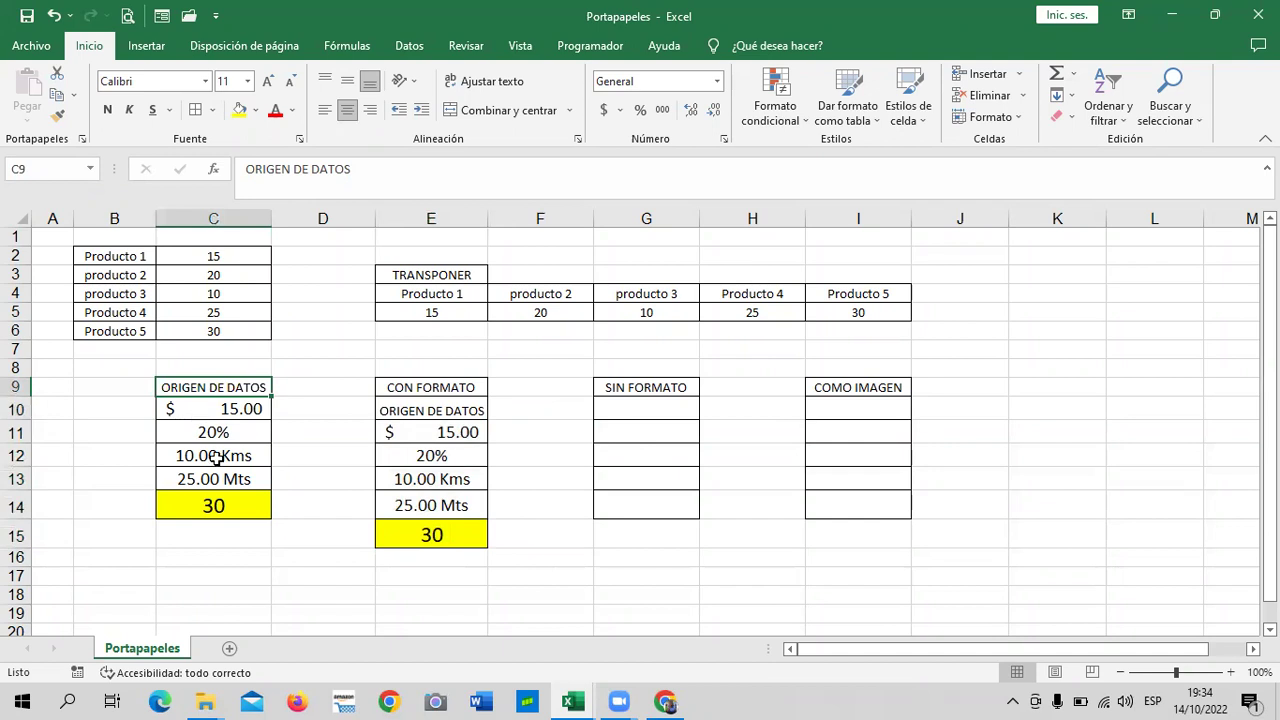
left_click(210, 410)
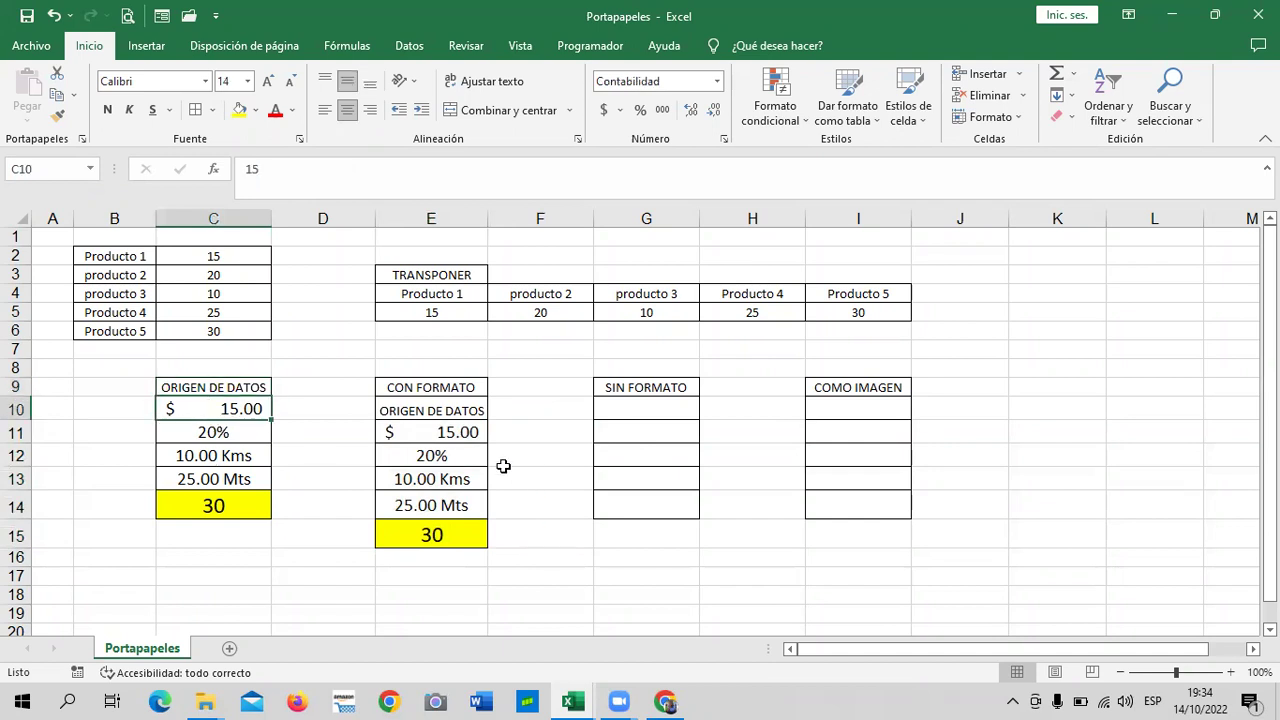
left_click(436, 408)
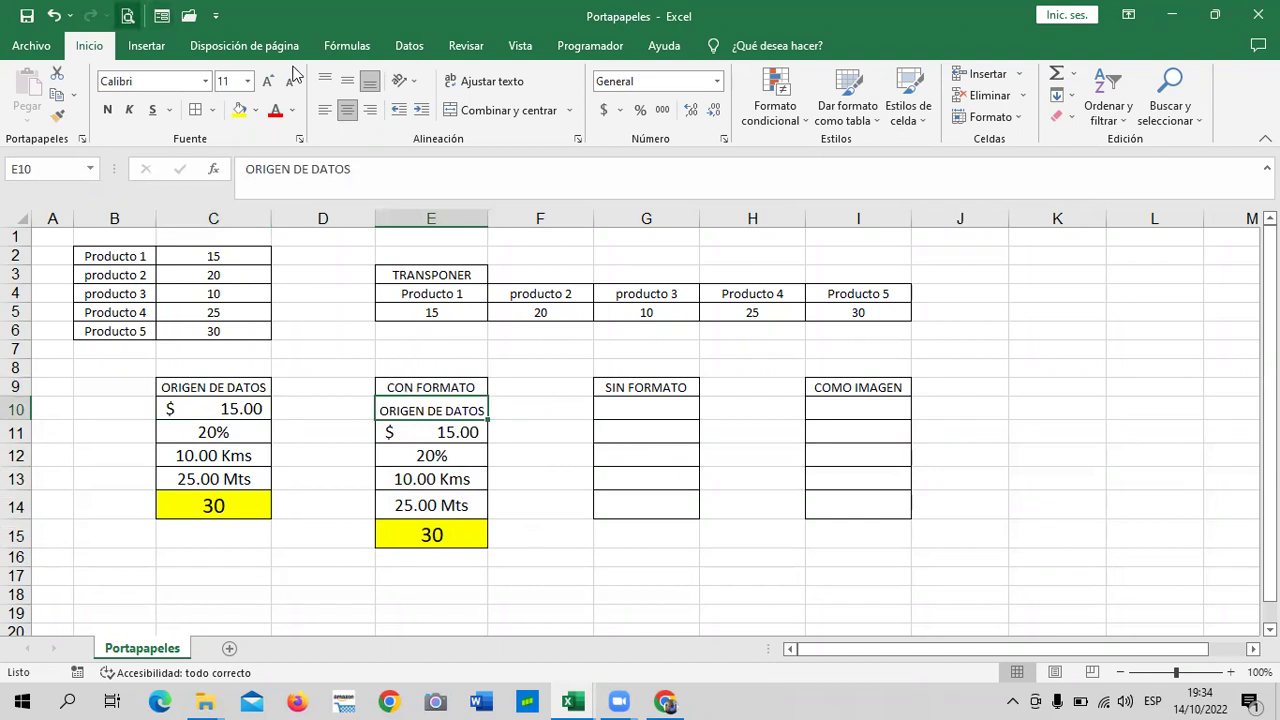
Undo the header-included paste and copy only the values C10:C14.
left_click(58, 16)
key("Escape")
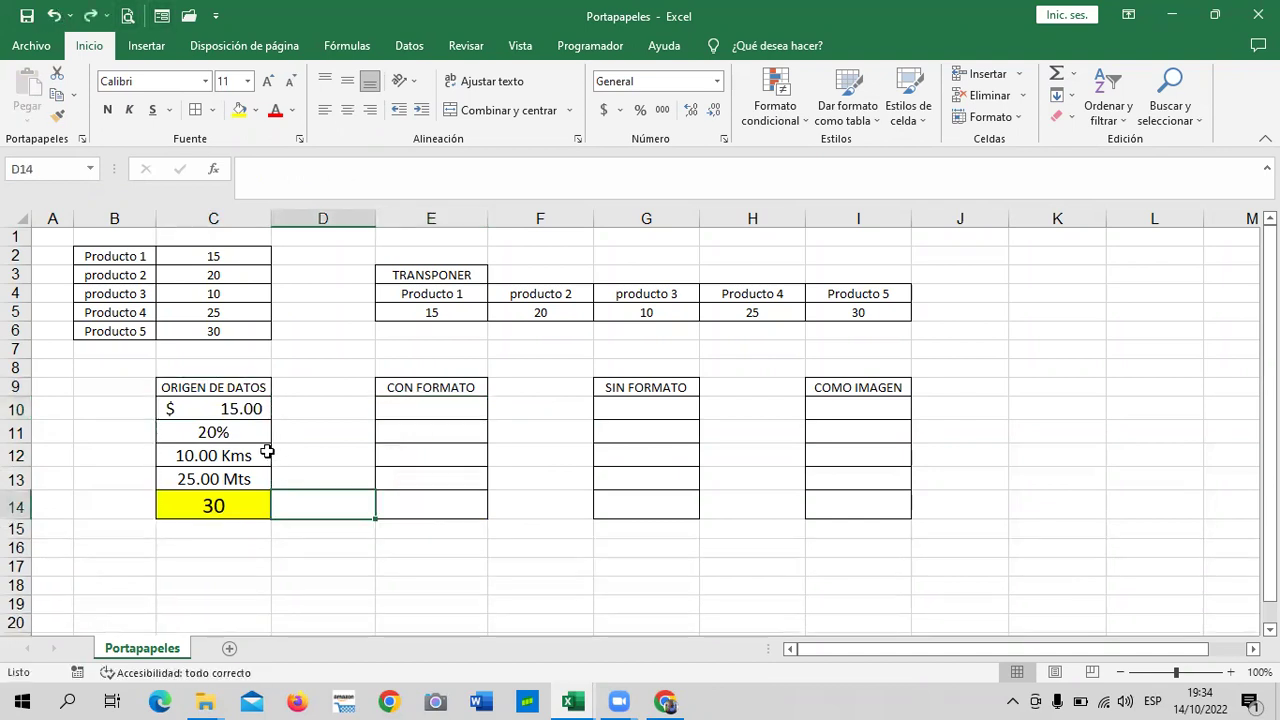
left_click_drag(230, 403, 229, 505)
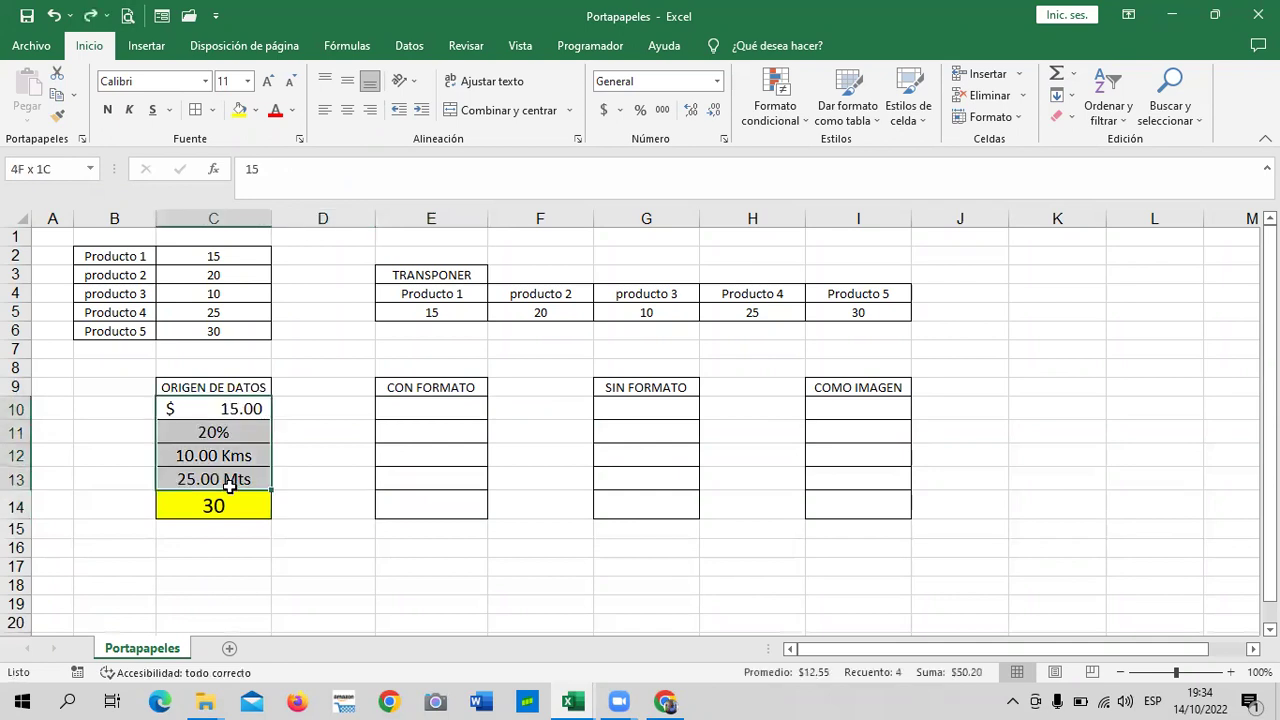
right_click(214, 424)
left_click(297, 292)
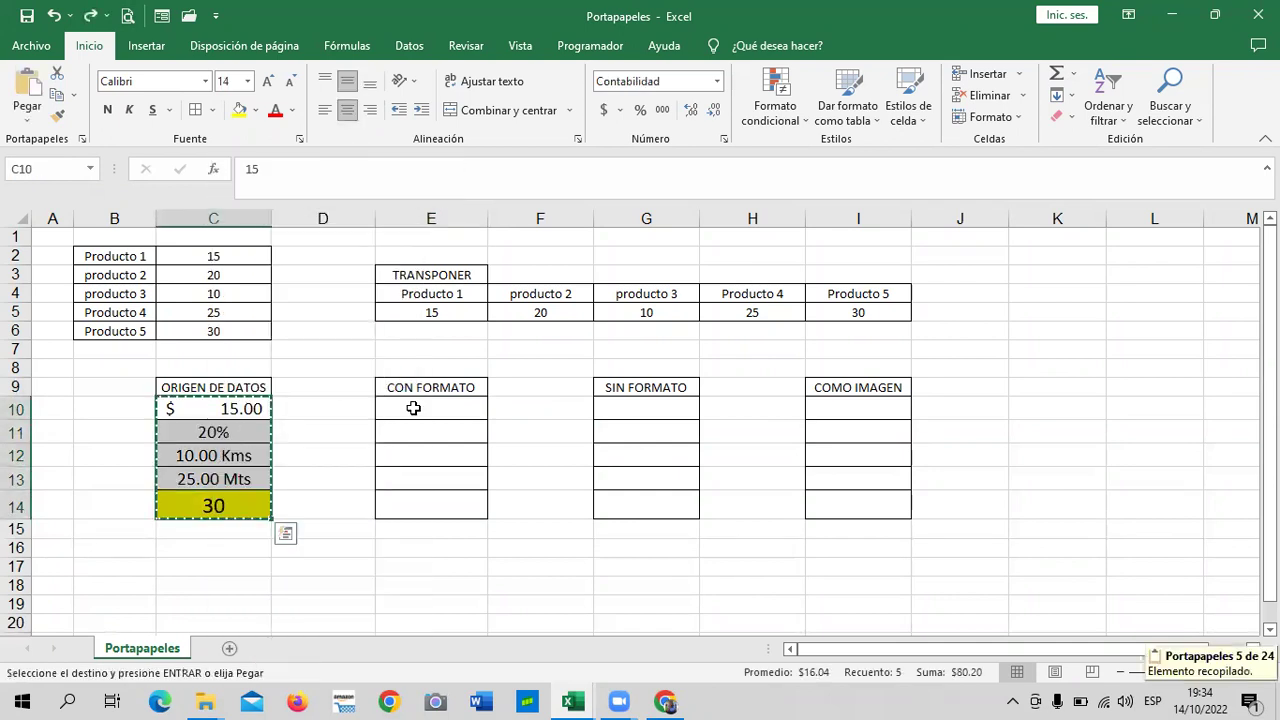
Paste the copied values with source formatting into E10:E14.
left_click(413, 408)
right_click(413, 408)
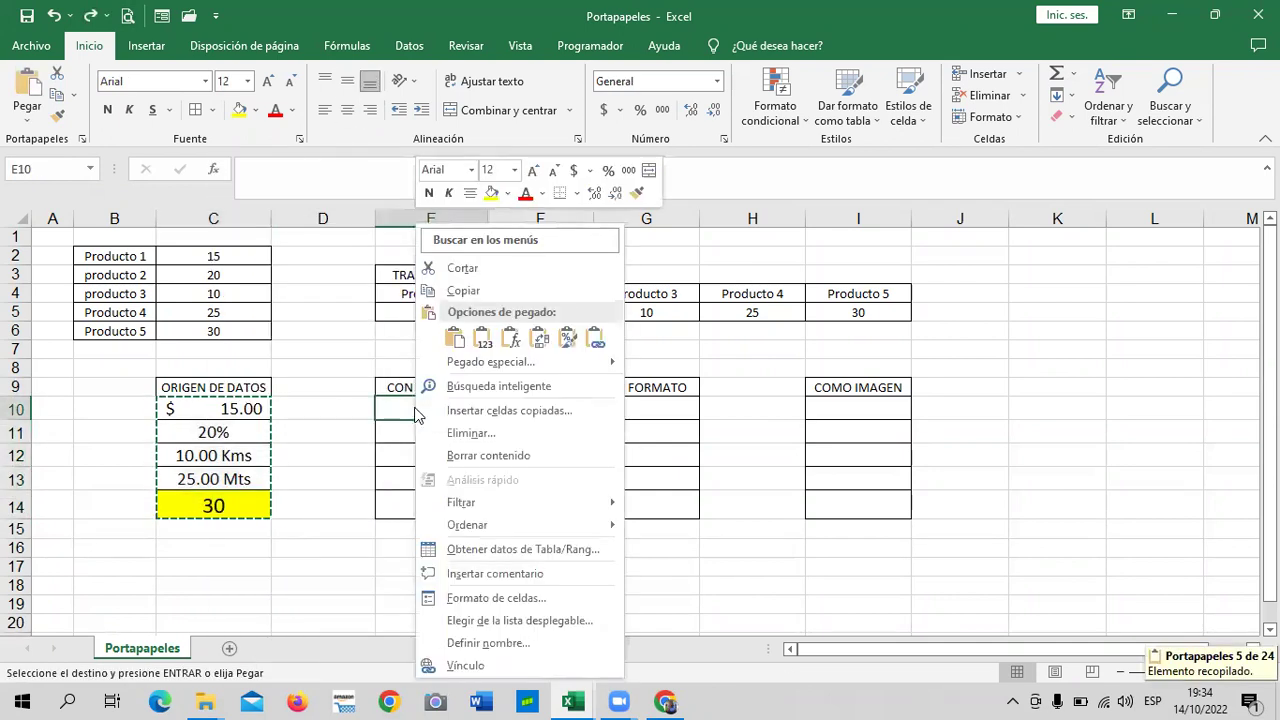
left_click(453, 338)
left_click(454, 338)
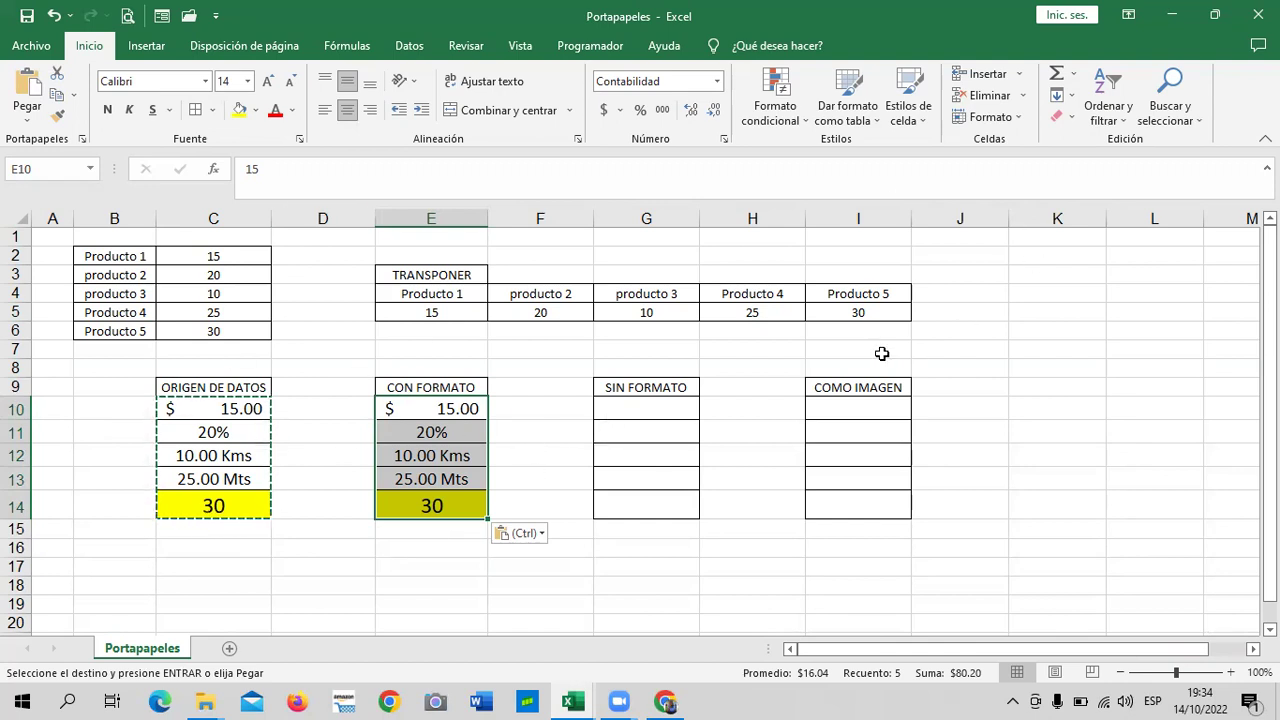
left_click(636, 408)
right_click(636, 410)
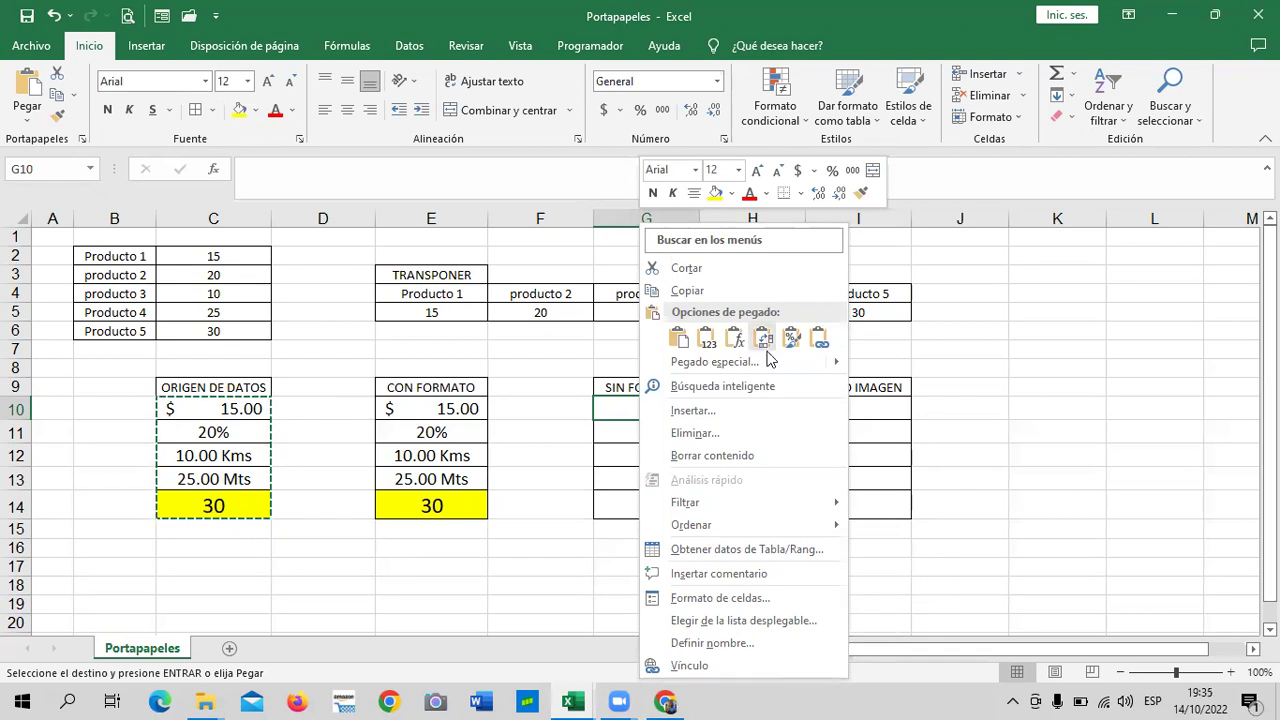
Paste values only (Pegar valores) into G10:G14, giving plain 15, 0.2, 10, 25 and 30.
left_click(706, 342)
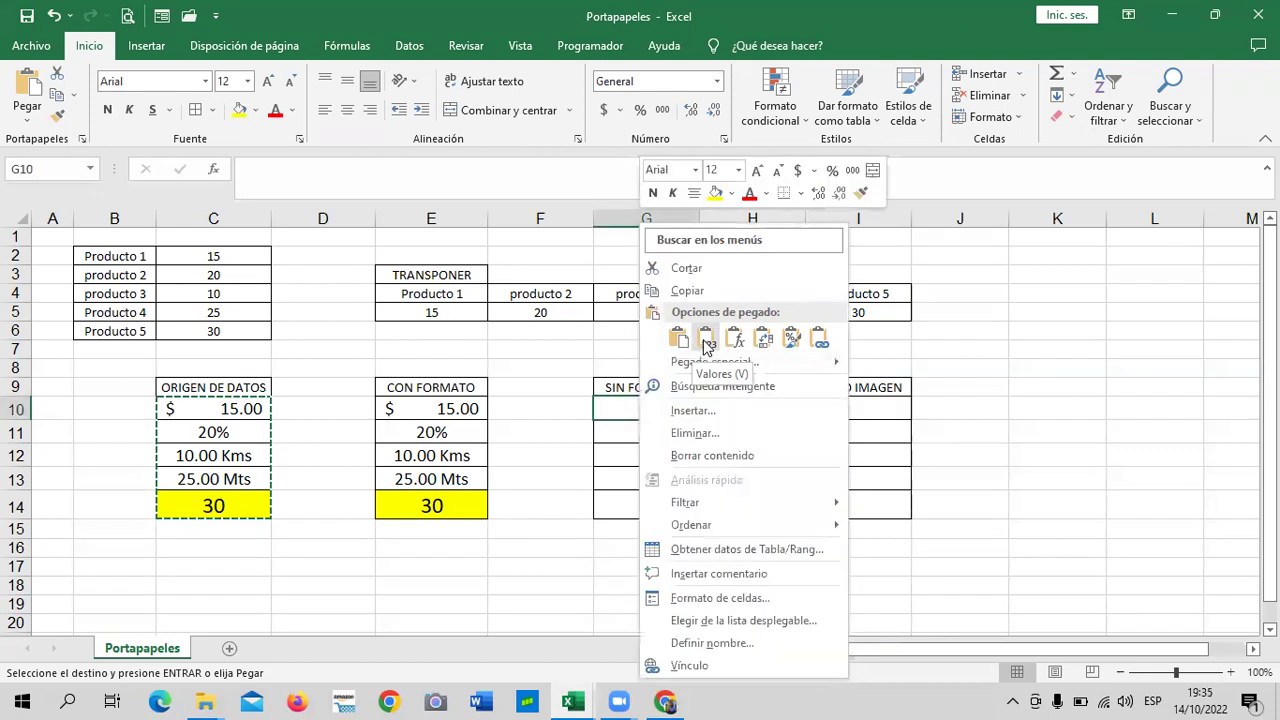
left_click(706, 340)
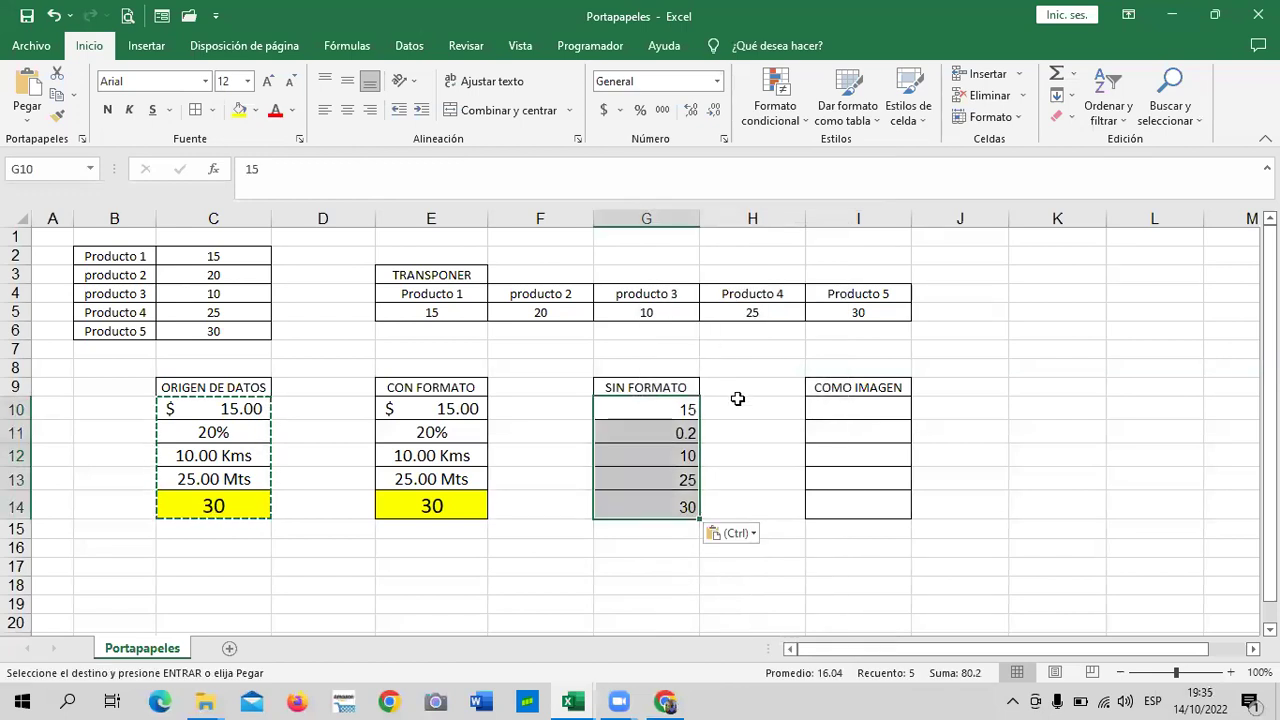
key("Escape")
left_click(745, 458)
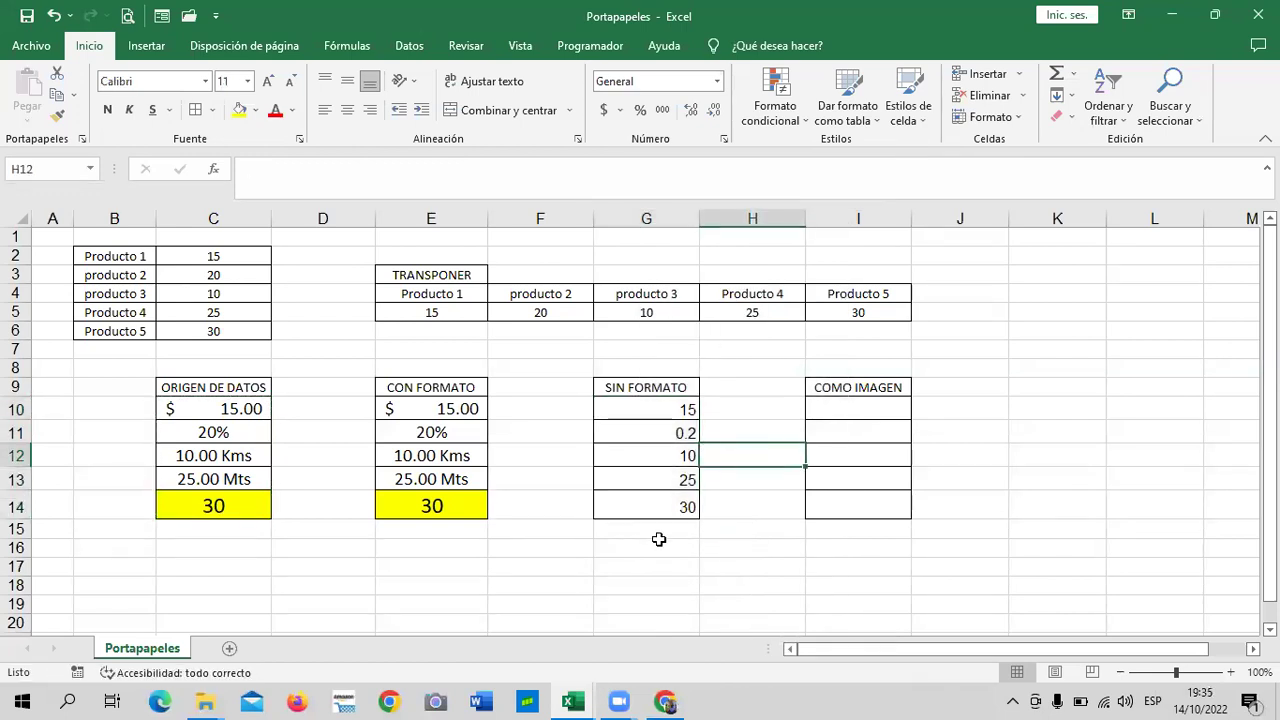
left_click(654, 500)
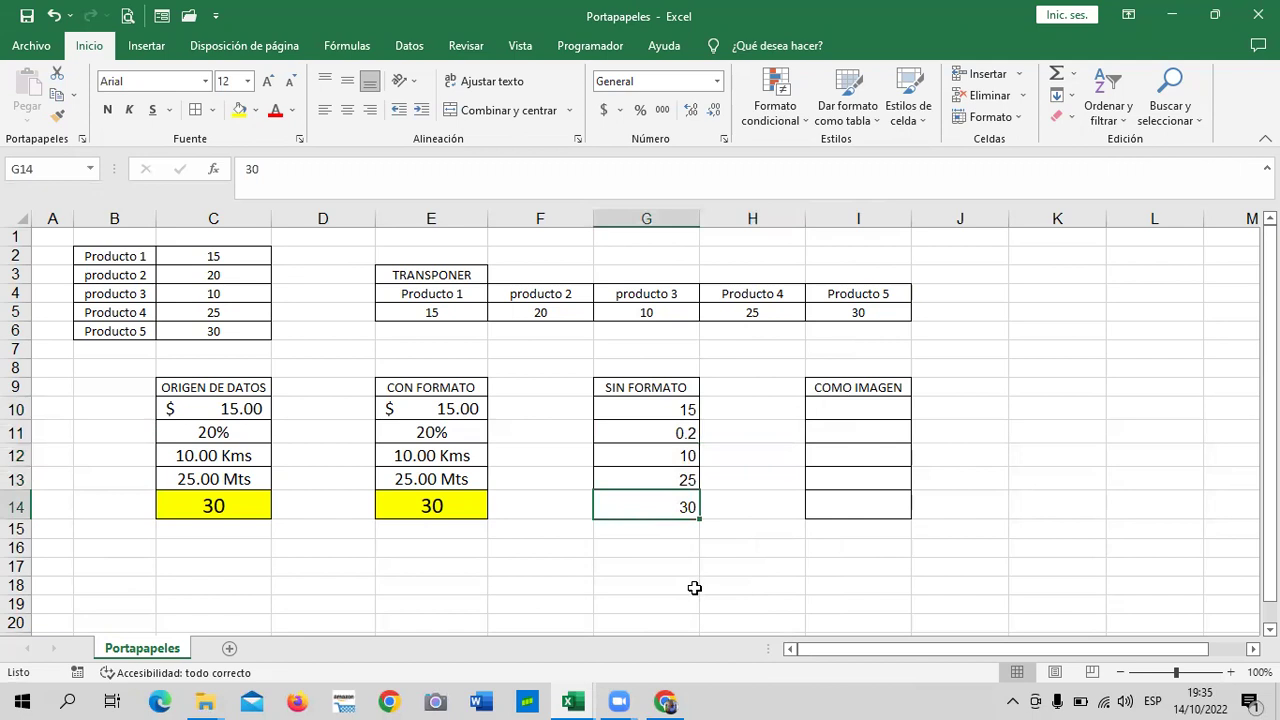
left_click(397, 506)
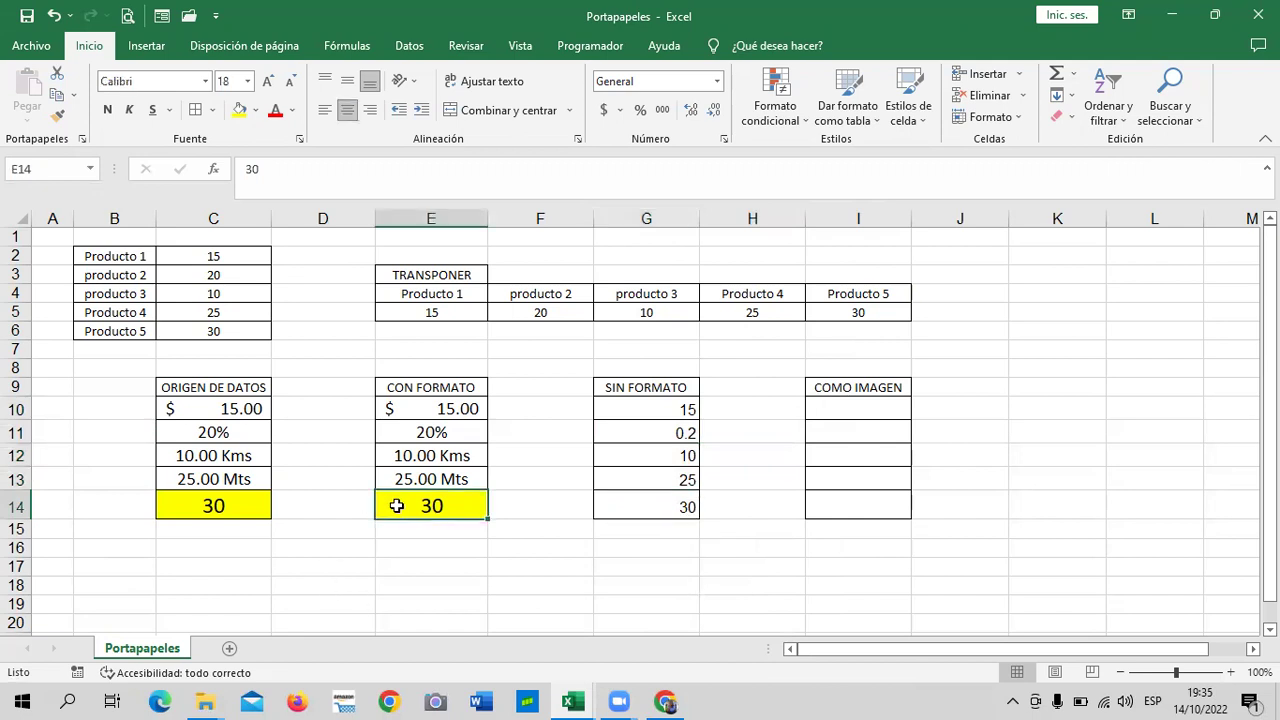
left_click(622, 503)
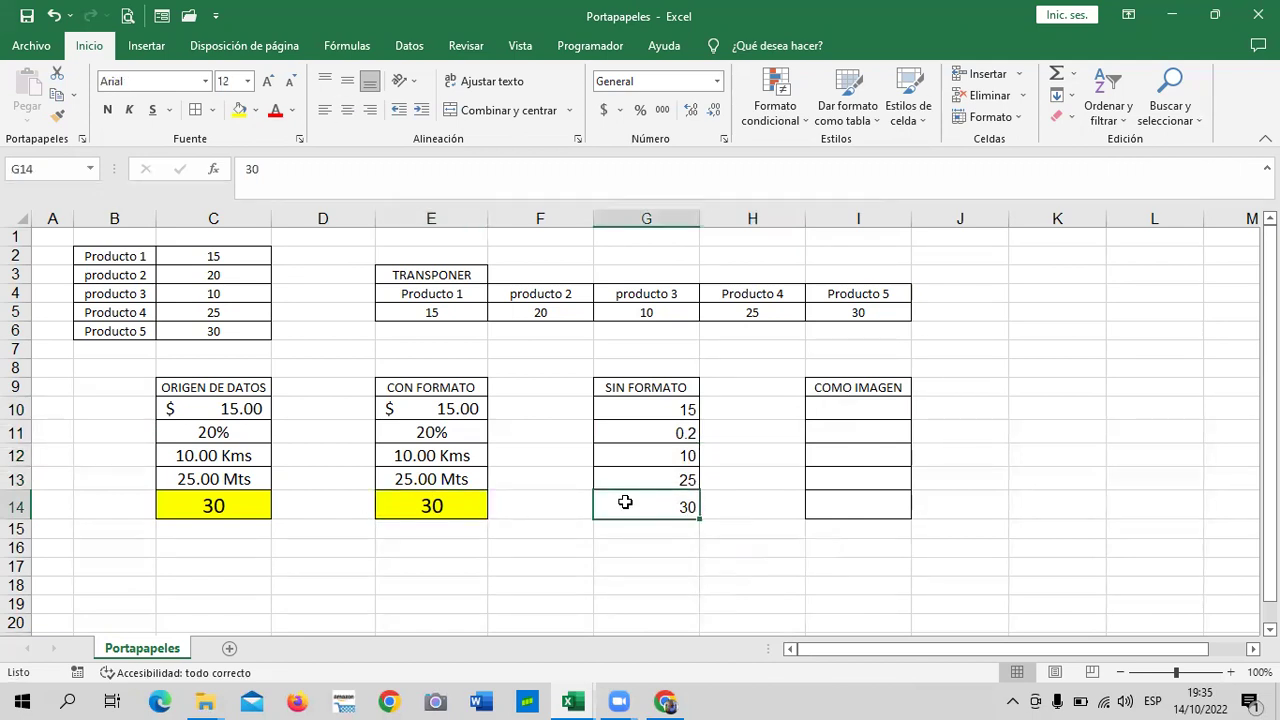
left_click(424, 502)
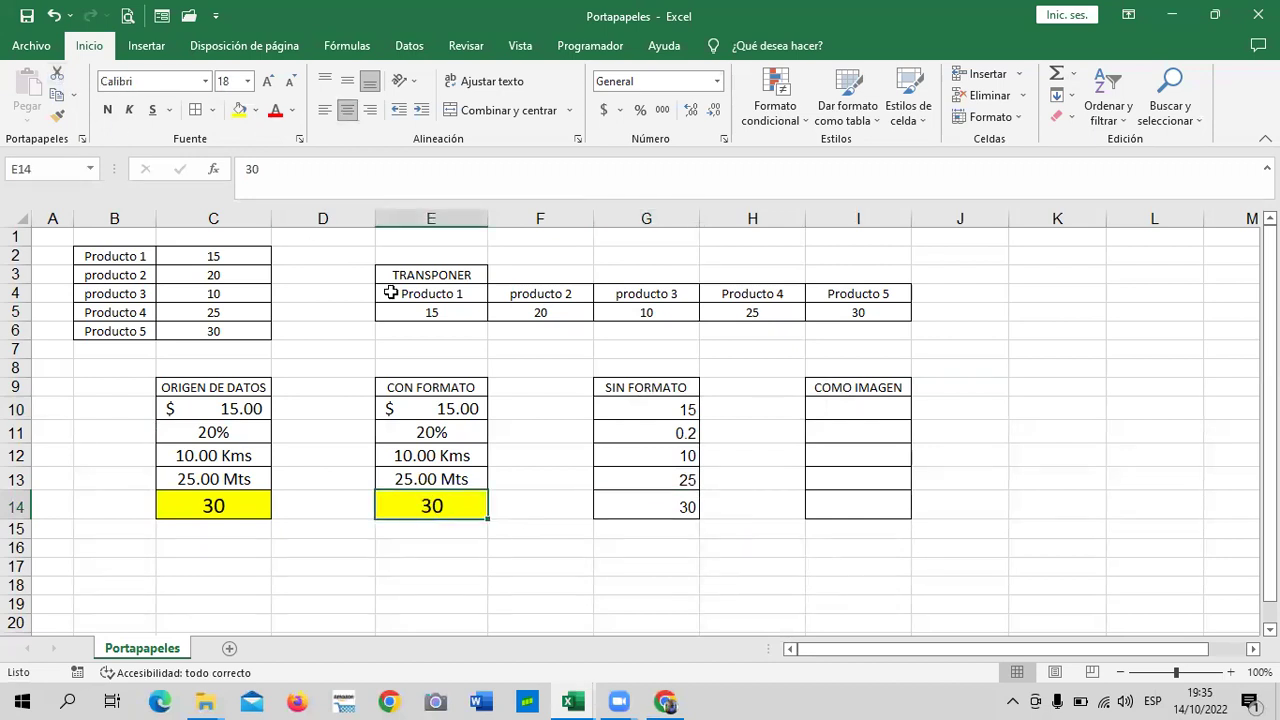
left_click(628, 504)
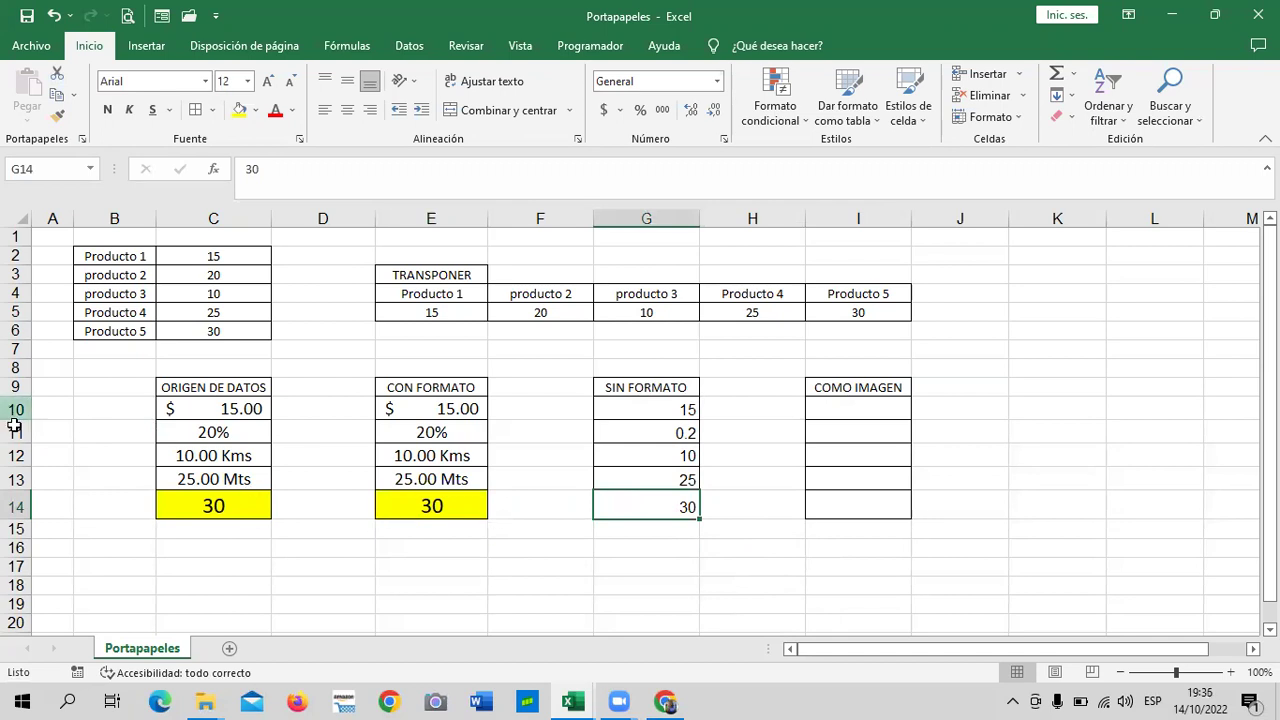
left_click(645, 405)
left_click(640, 438)
left_click(643, 456)
left_click(645, 479)
left_click(641, 512)
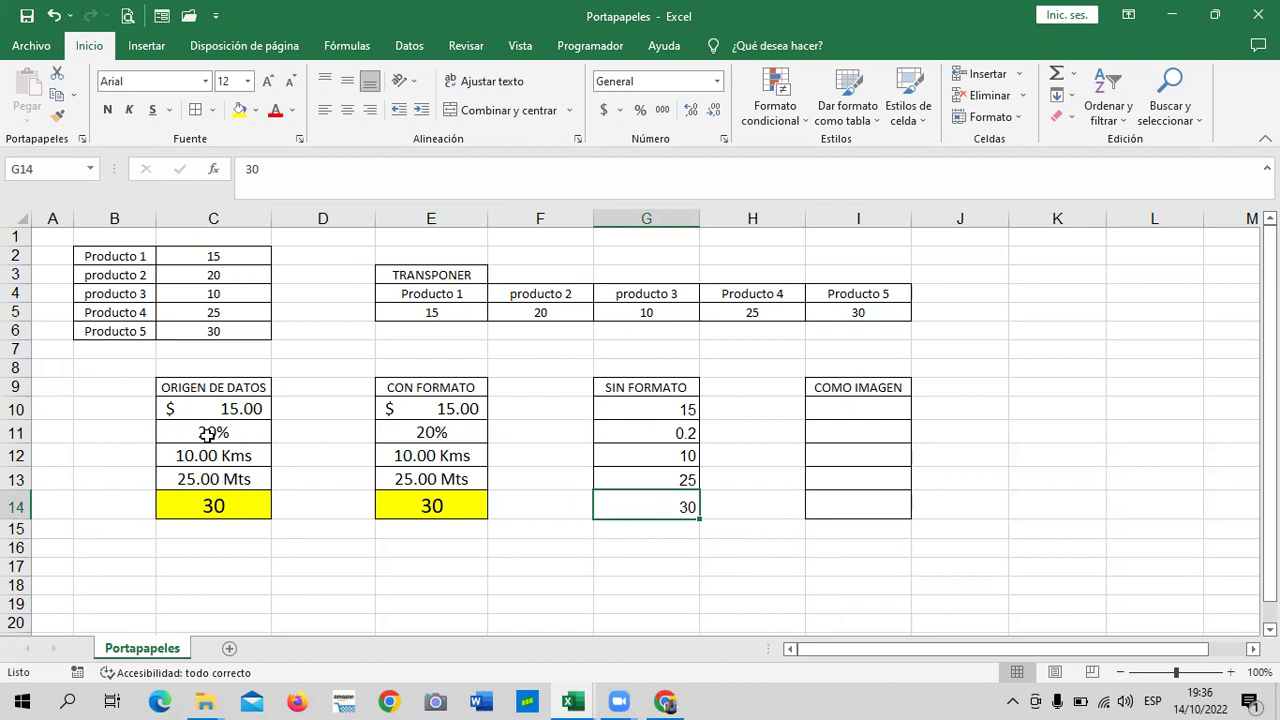
left_click(624, 410)
left_click(616, 386)
left_click(620, 411)
left_click(634, 432)
left_click(640, 452)
left_click(641, 474)
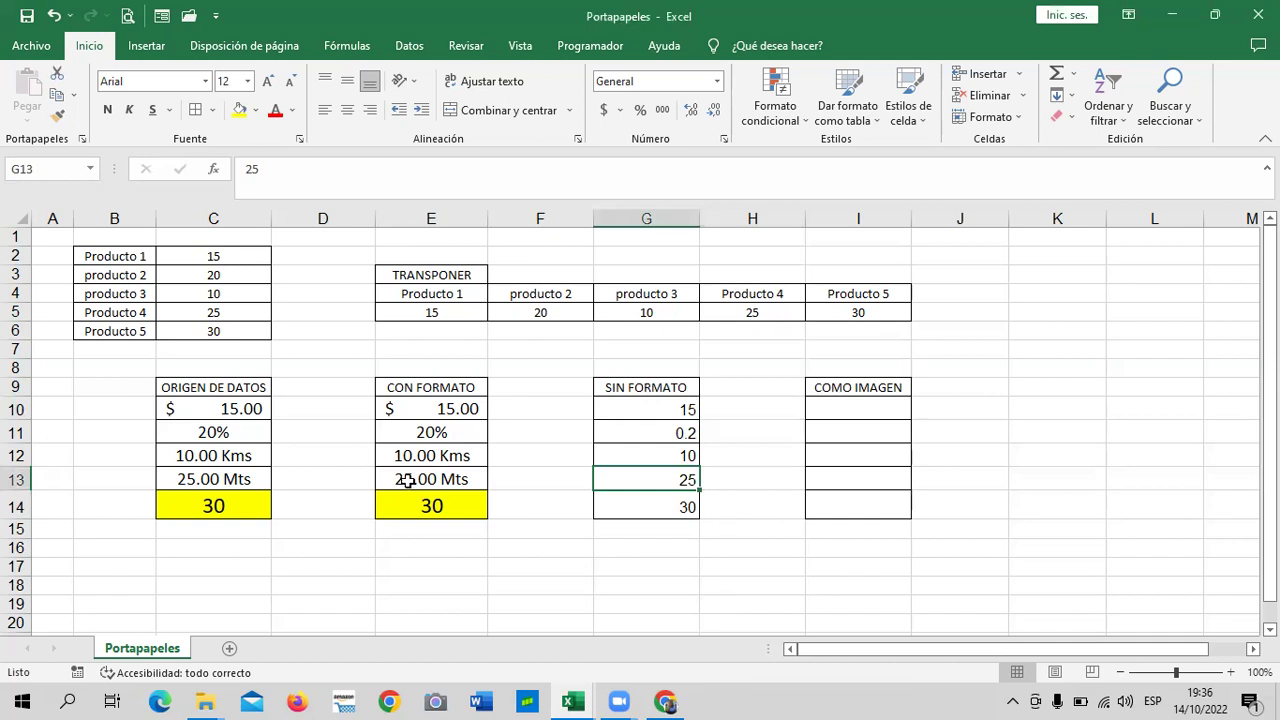
left_click(236, 430)
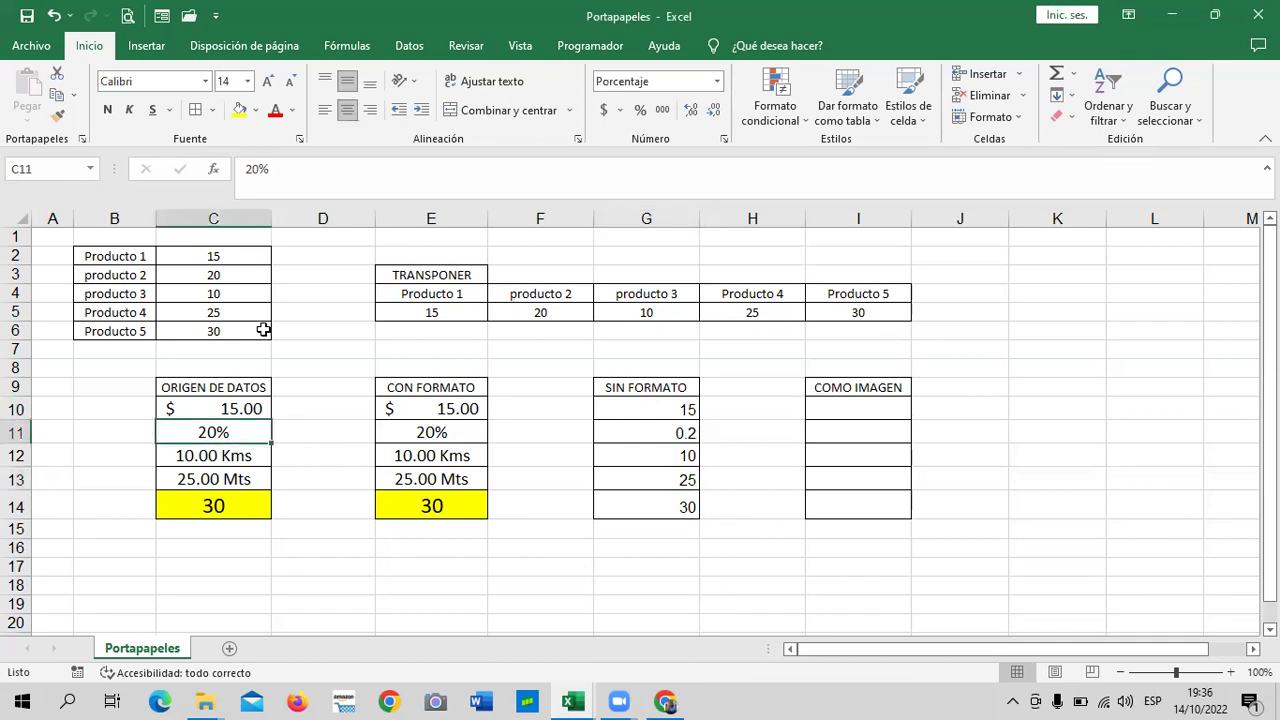
left_click(427, 432)
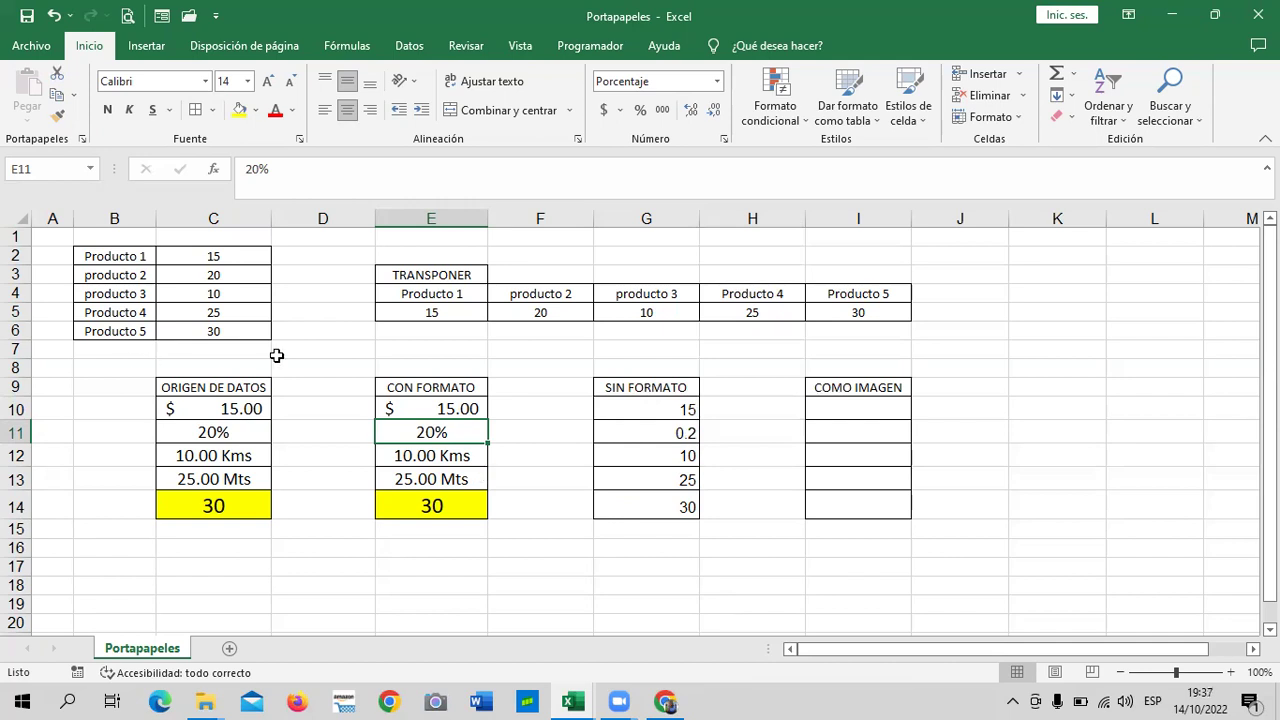
left_click(690, 515)
left_click(642, 431)
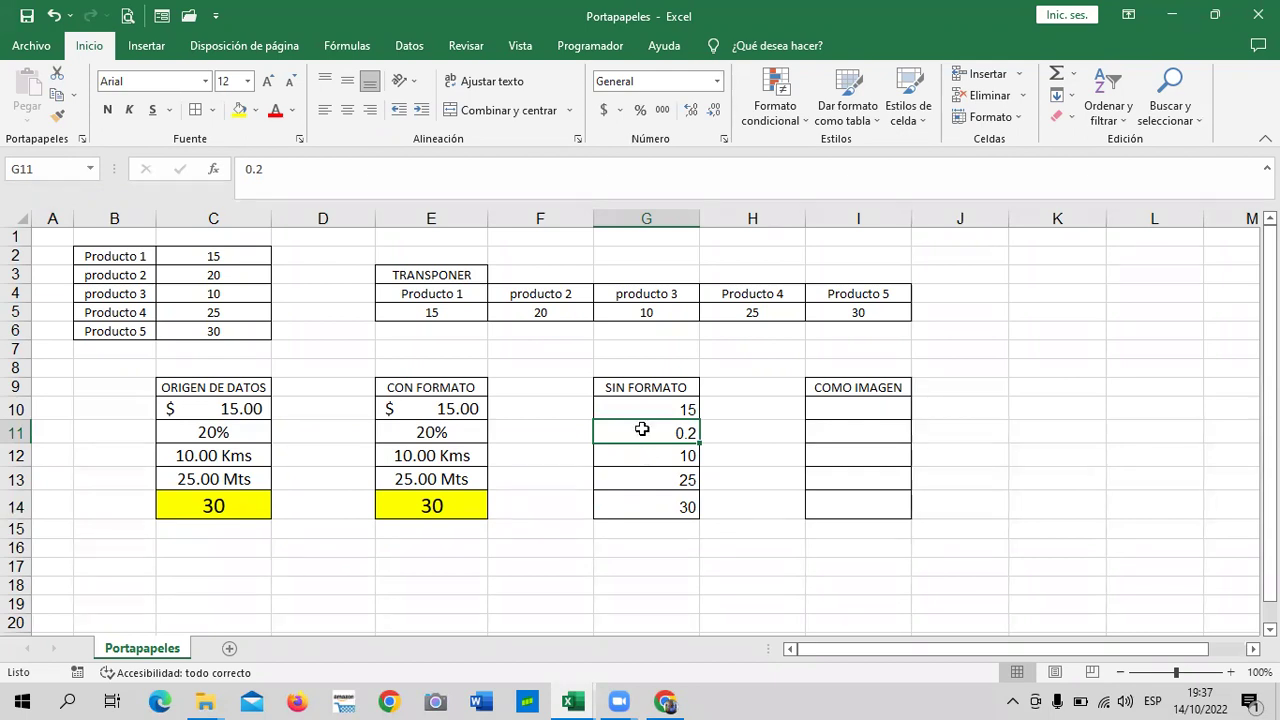
left_click(460, 431)
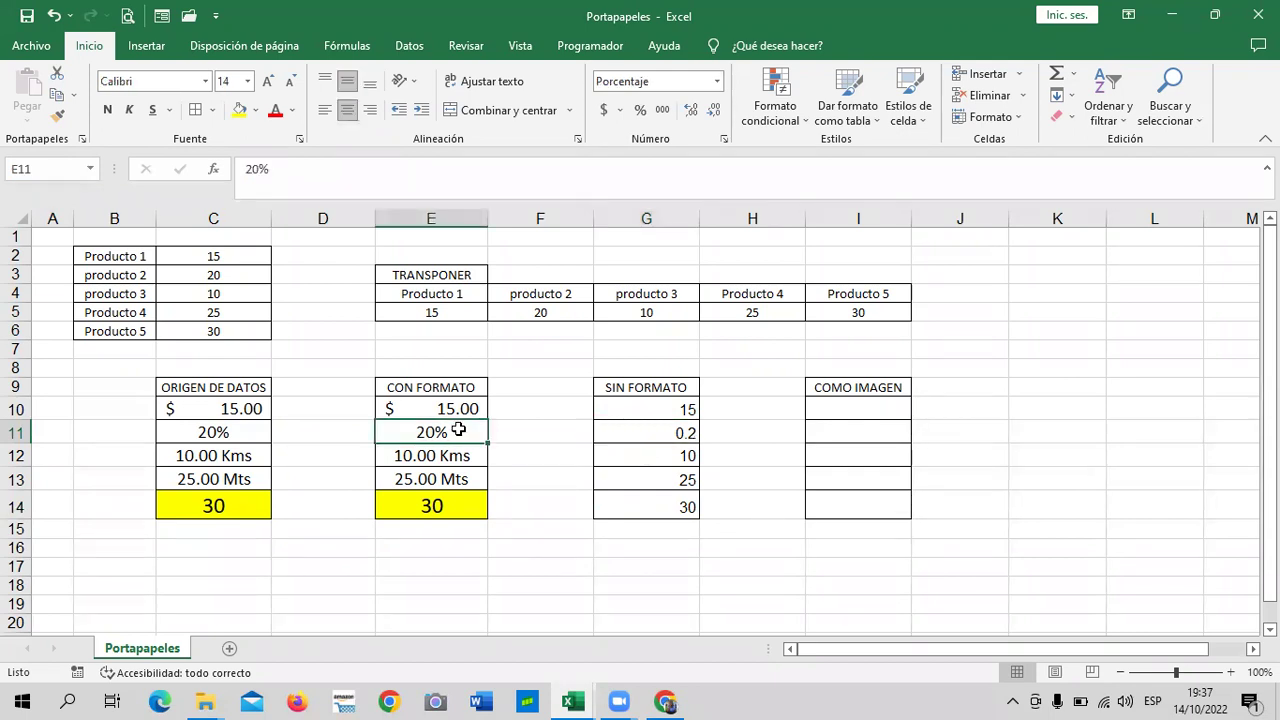
left_click(651, 434)
left_click(743, 430)
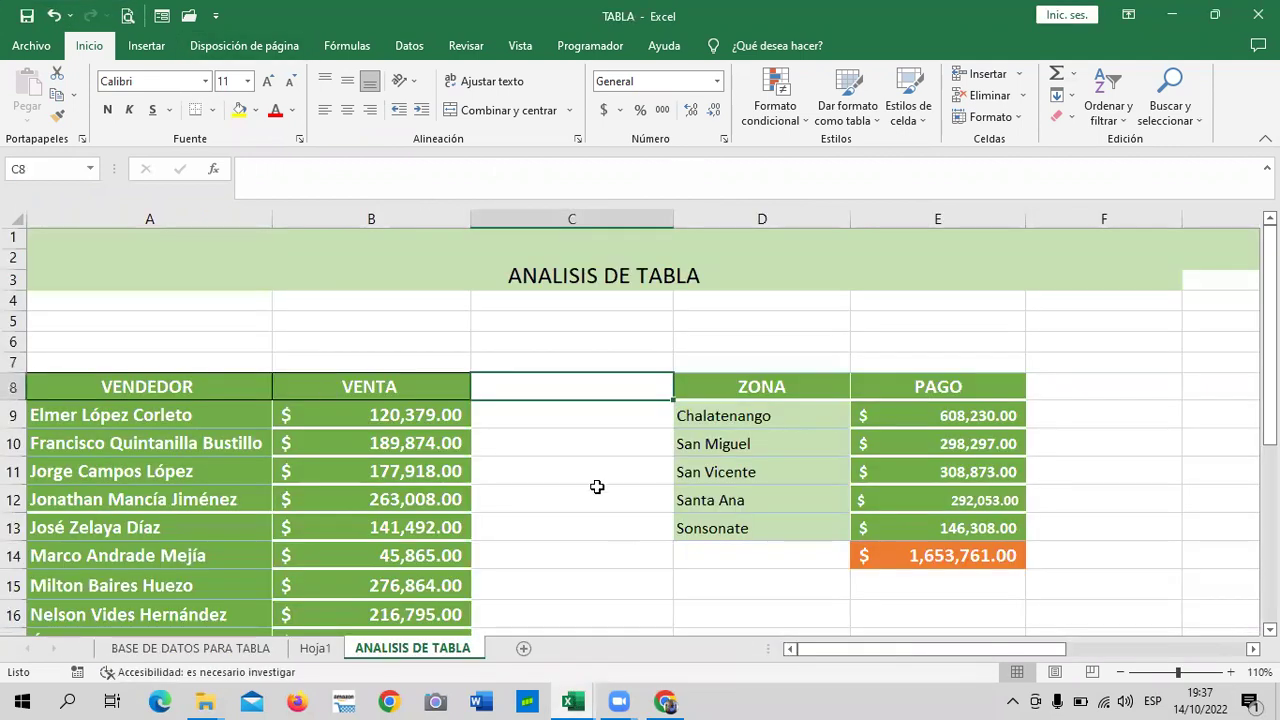
Switch to the BASE DE DATOS PARA TABLA sheet and select a cell in the sales table.
left_click(168, 650)
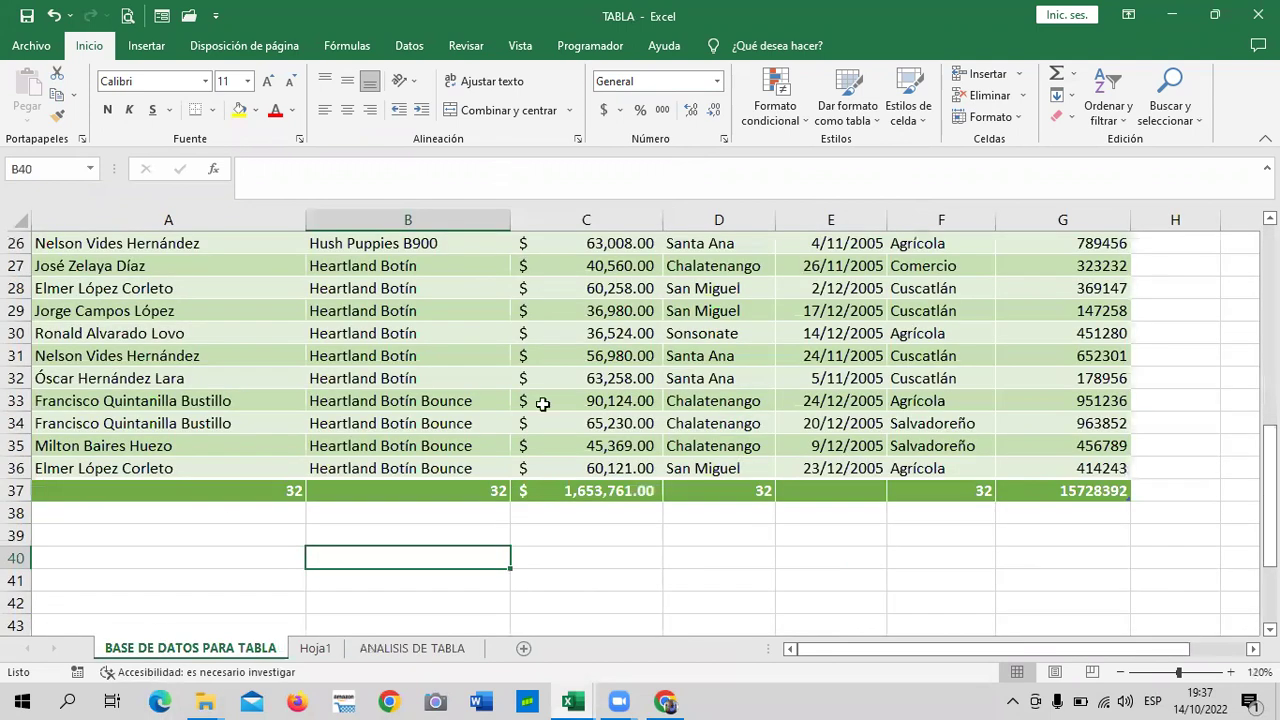
scroll(620, 470, "up", 4)
scroll(620, 478, "up", 4)
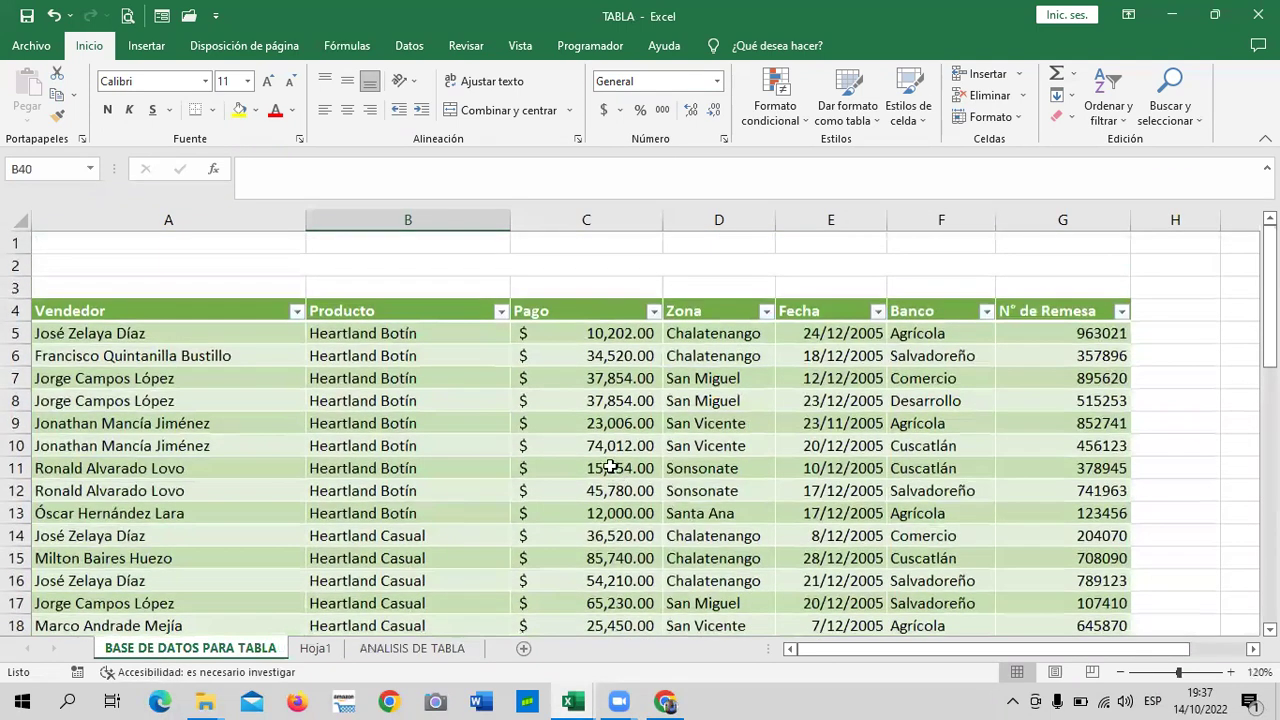
left_click(490, 415)
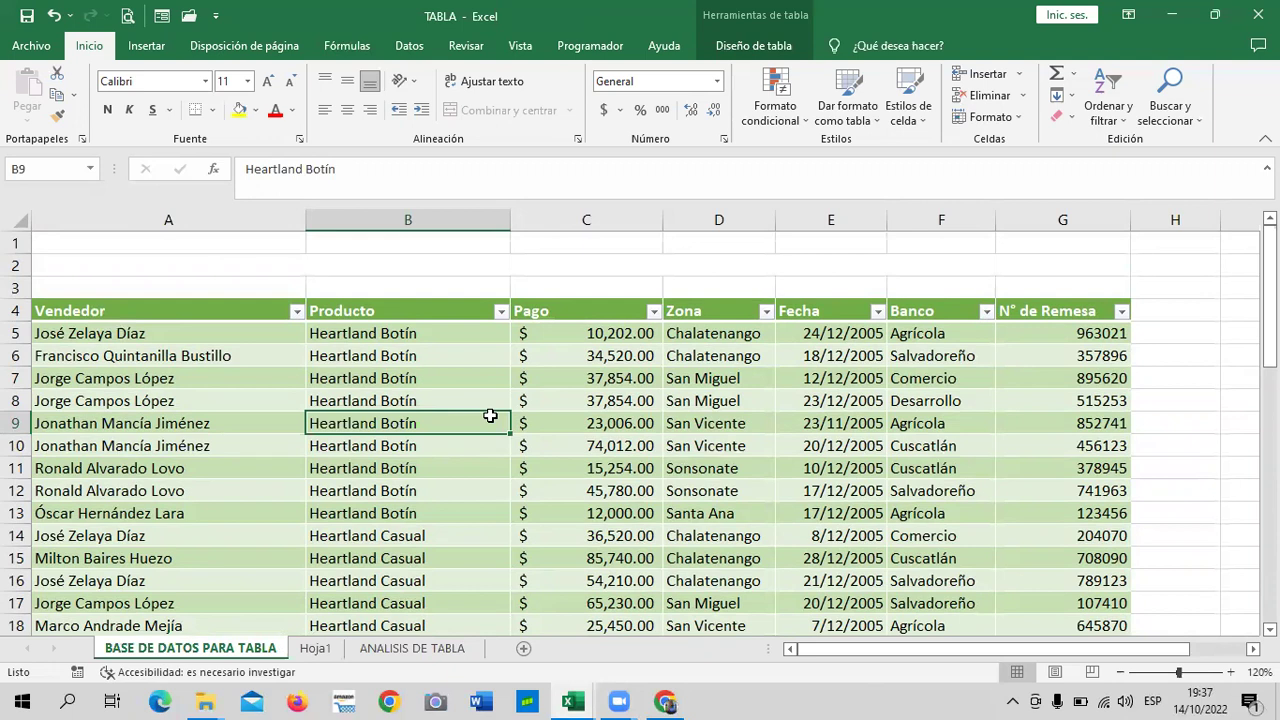
left_click(171, 378)
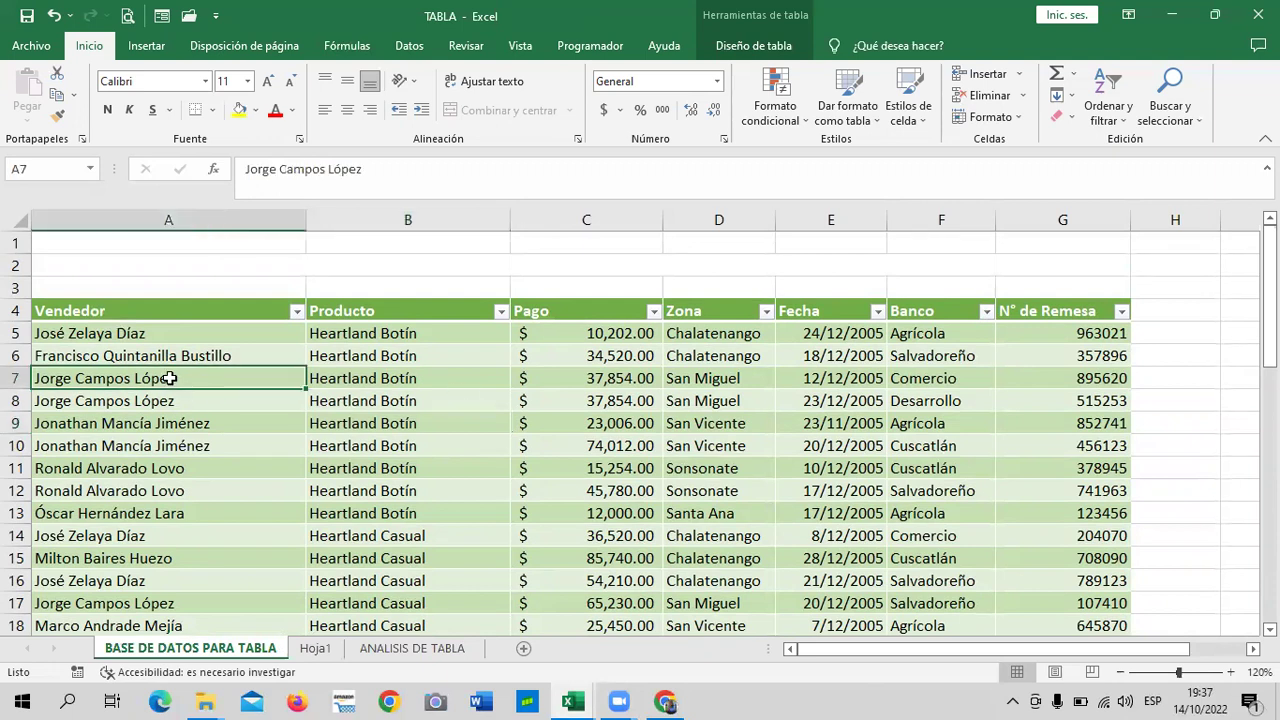
scroll(387, 416, "down", 3)
scroll(598, 548, "up", 3)
left_click(408, 490)
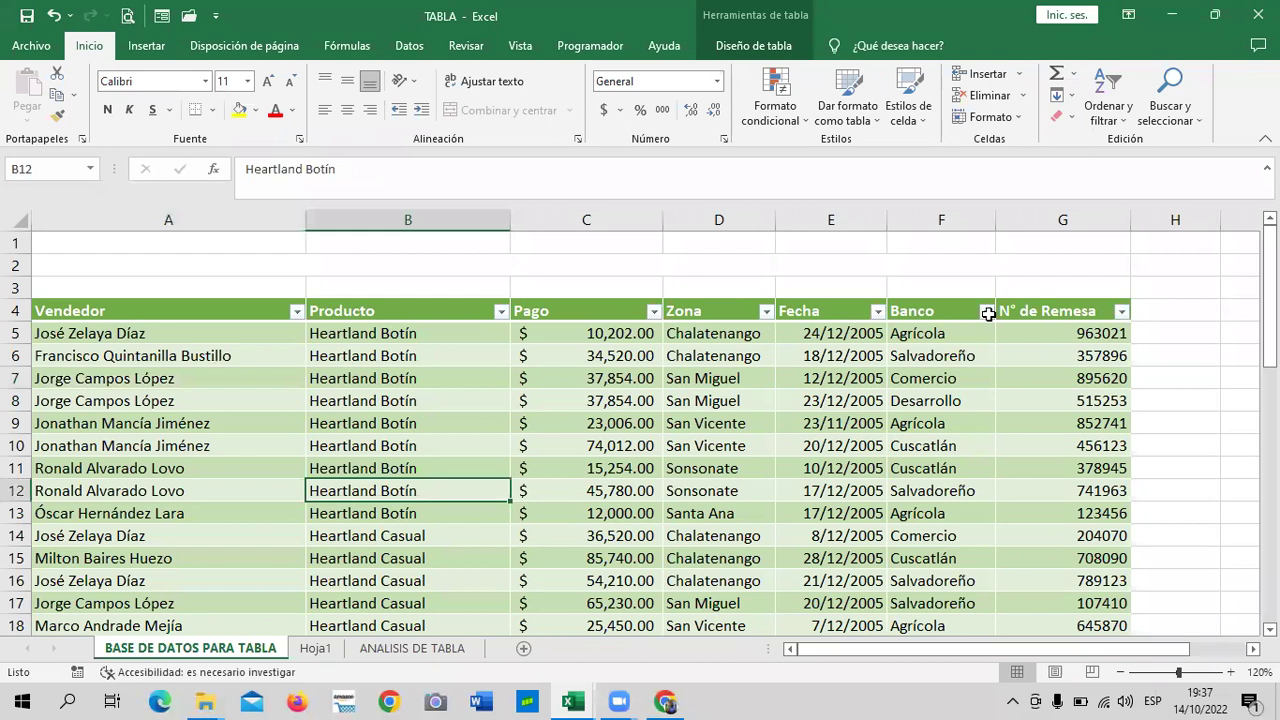
Show the Diseño de tabla options and view the Tabla1 totals row summing Pago to $ 1,653,761.00.
left_click(738, 48)
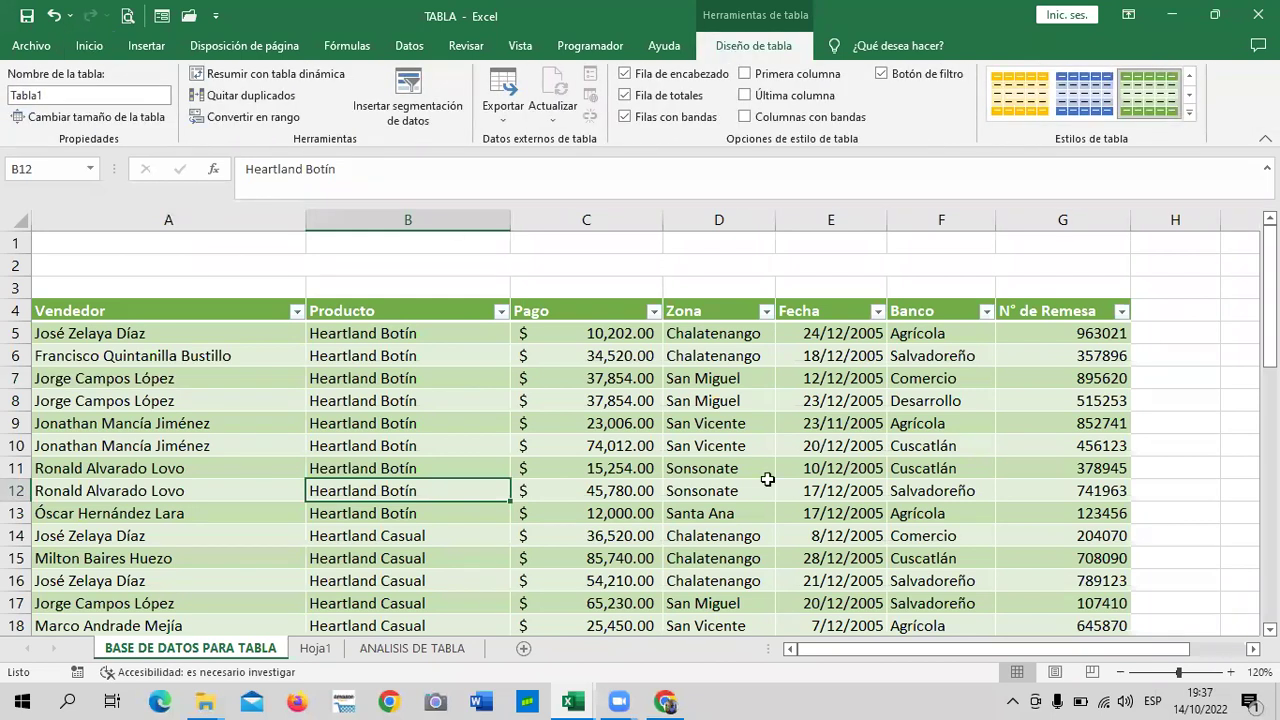
scroll(725, 480, "down", 1)
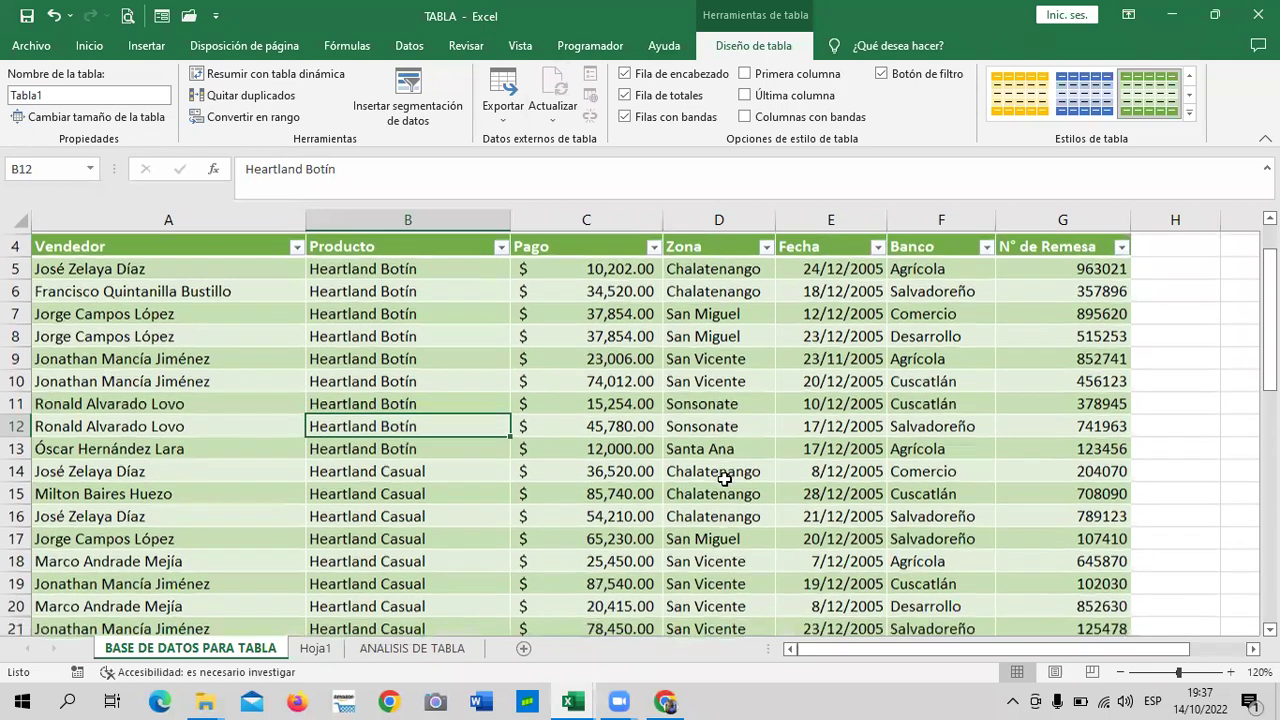
scroll(725, 480, "down", 3)
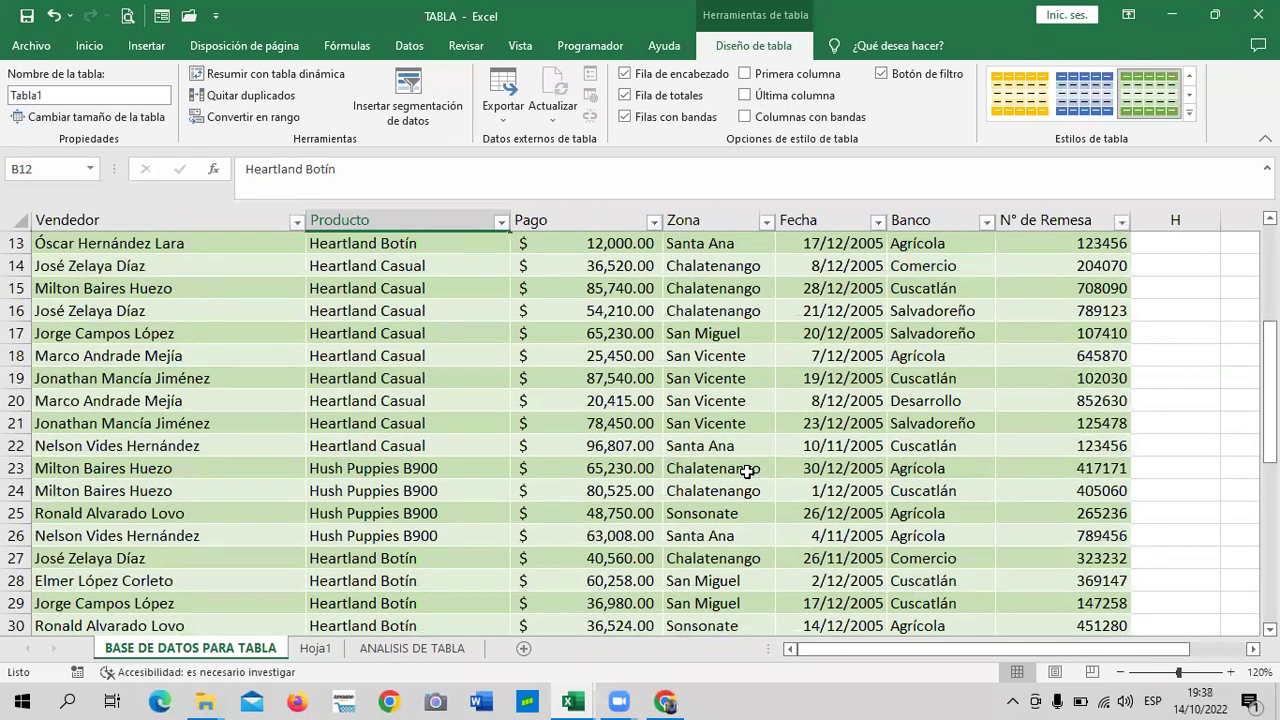
scroll(747, 470, "up", 4)
scroll(608, 465, "down", 2)
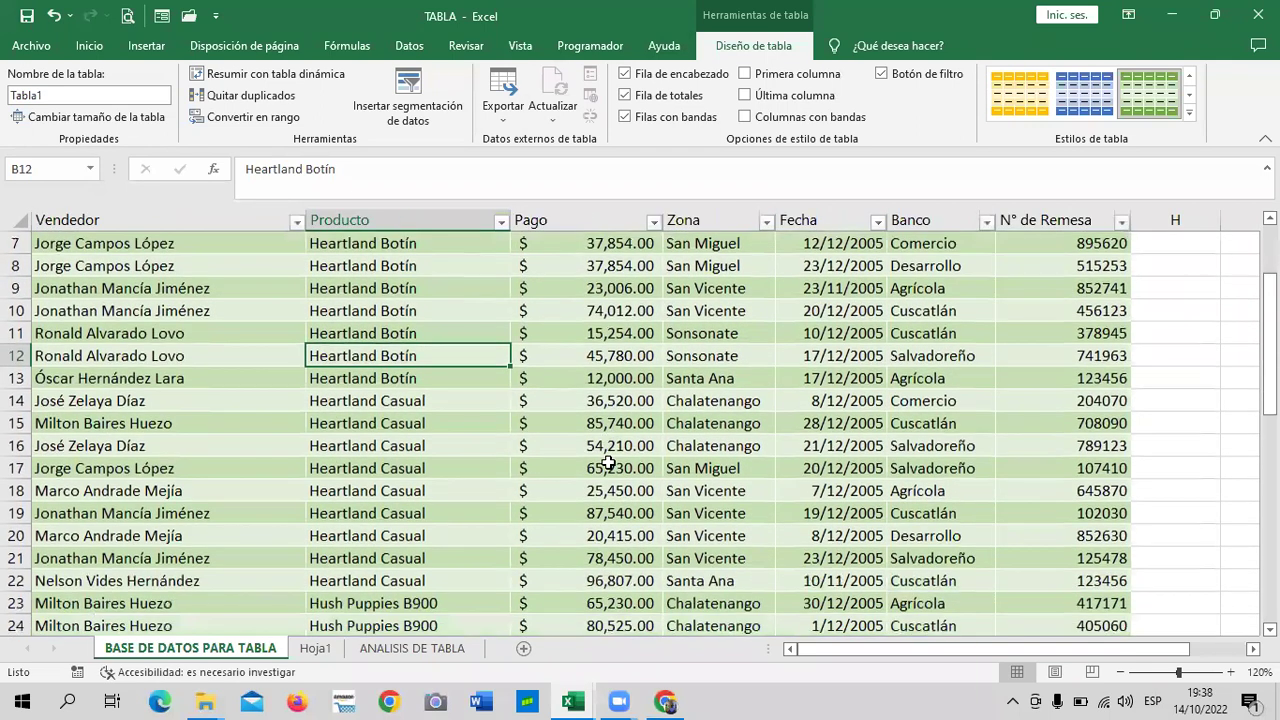
scroll(625, 460, "down", 1)
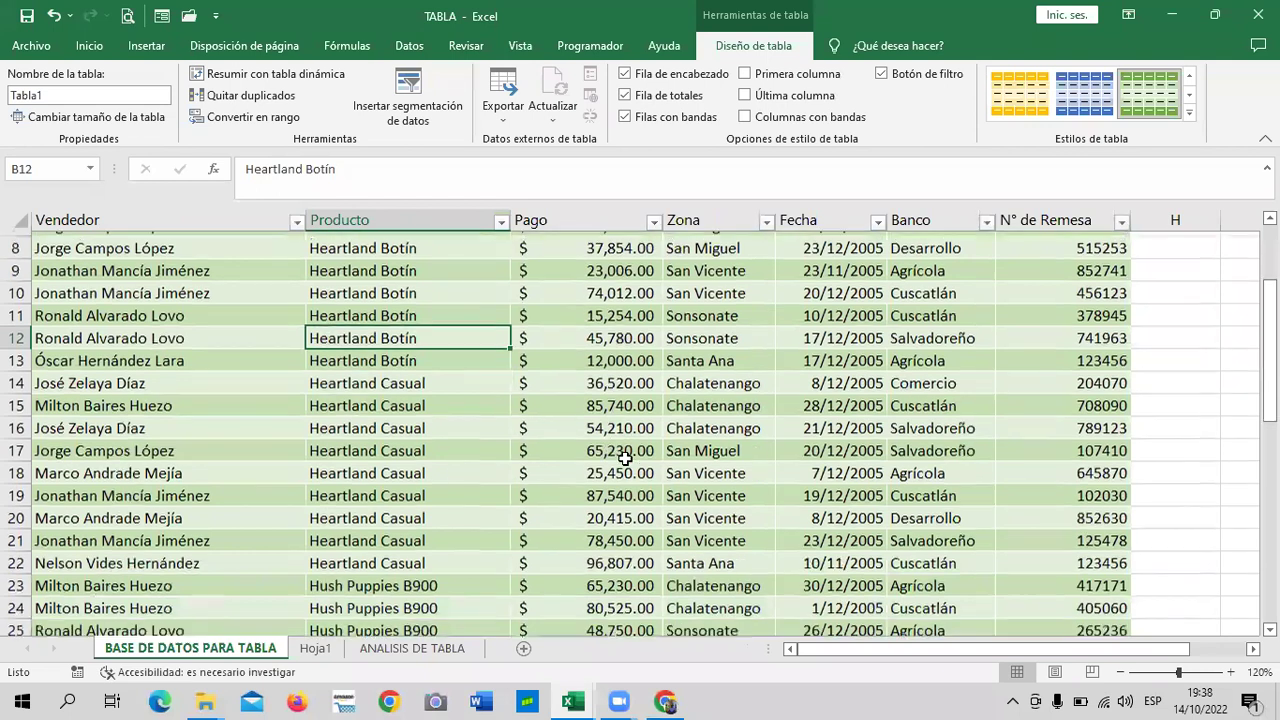
scroll(625, 460, "down", 2)
scroll(624, 459, "down", 3)
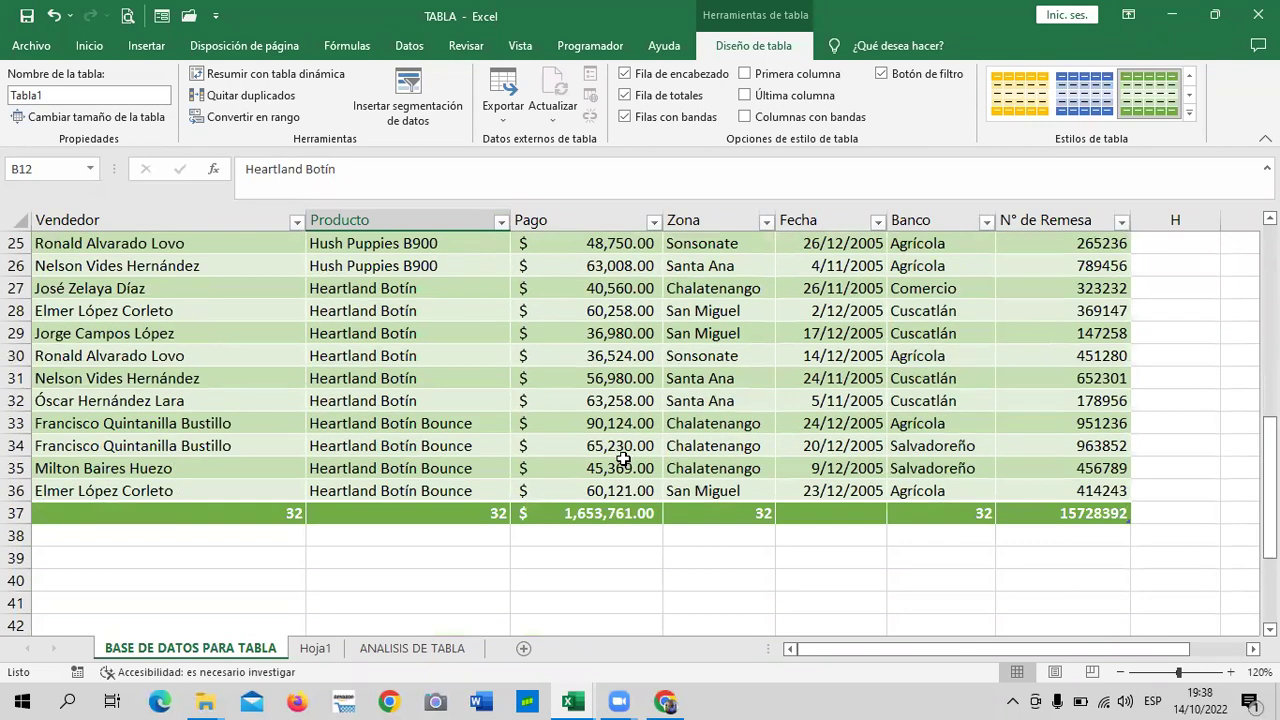
left_click(414, 650)
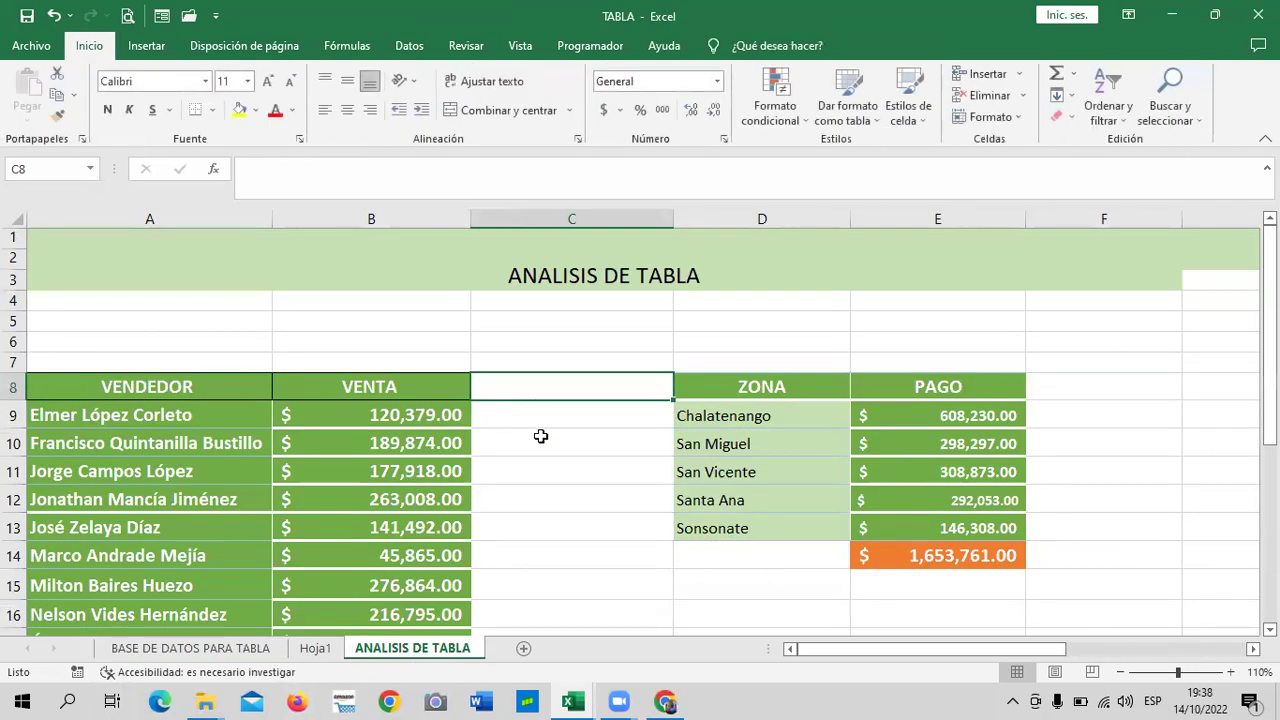
scroll(520, 440, "down", 2)
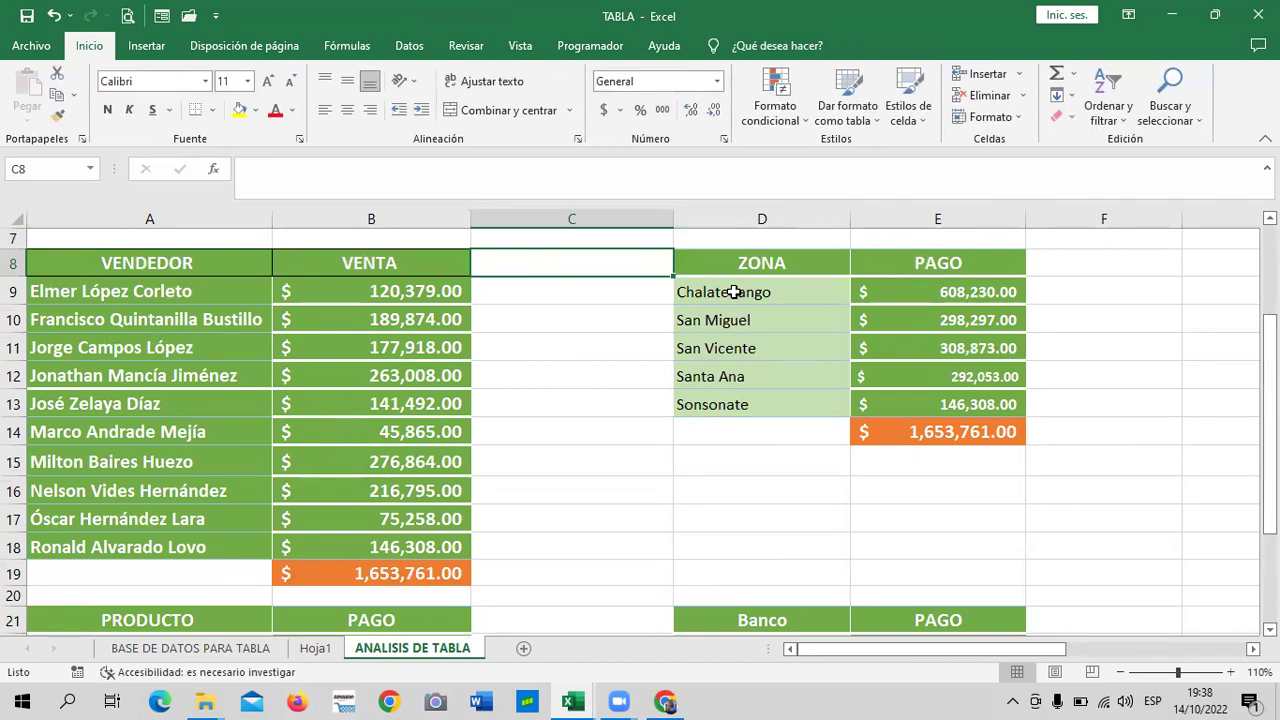
scroll(777, 515, "down", 2)
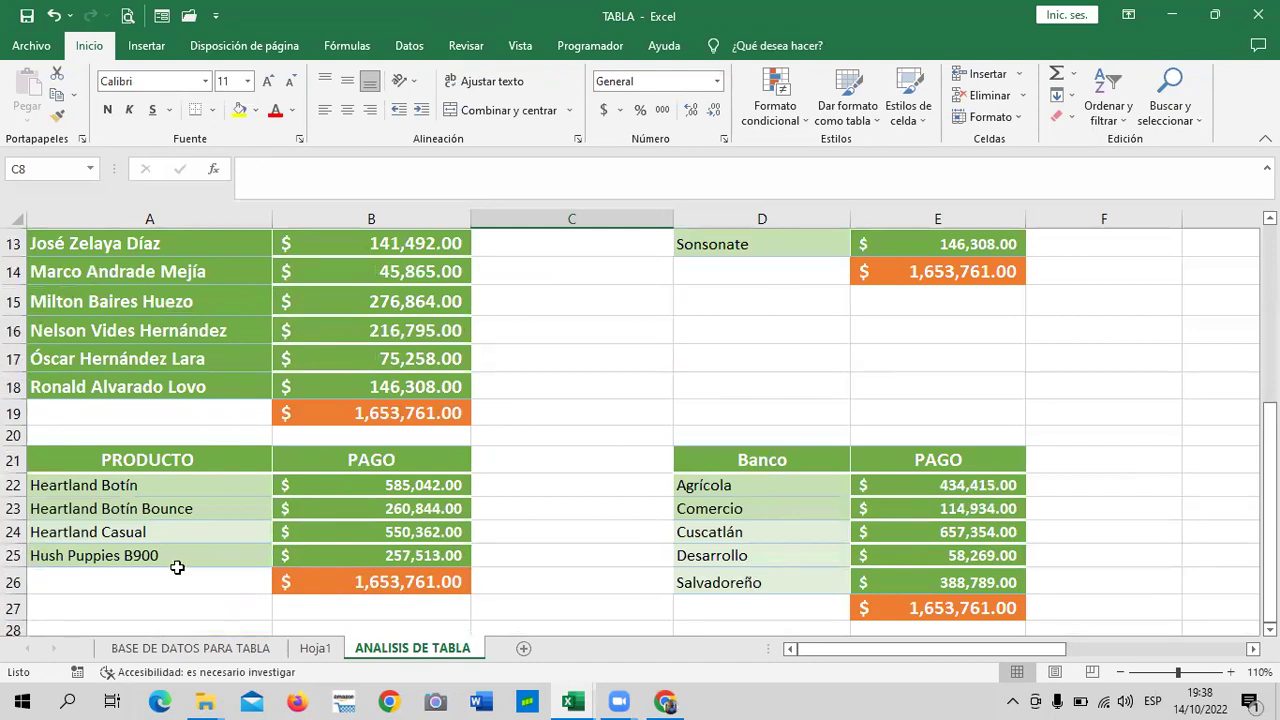
scroll(177, 567, "down", 2)
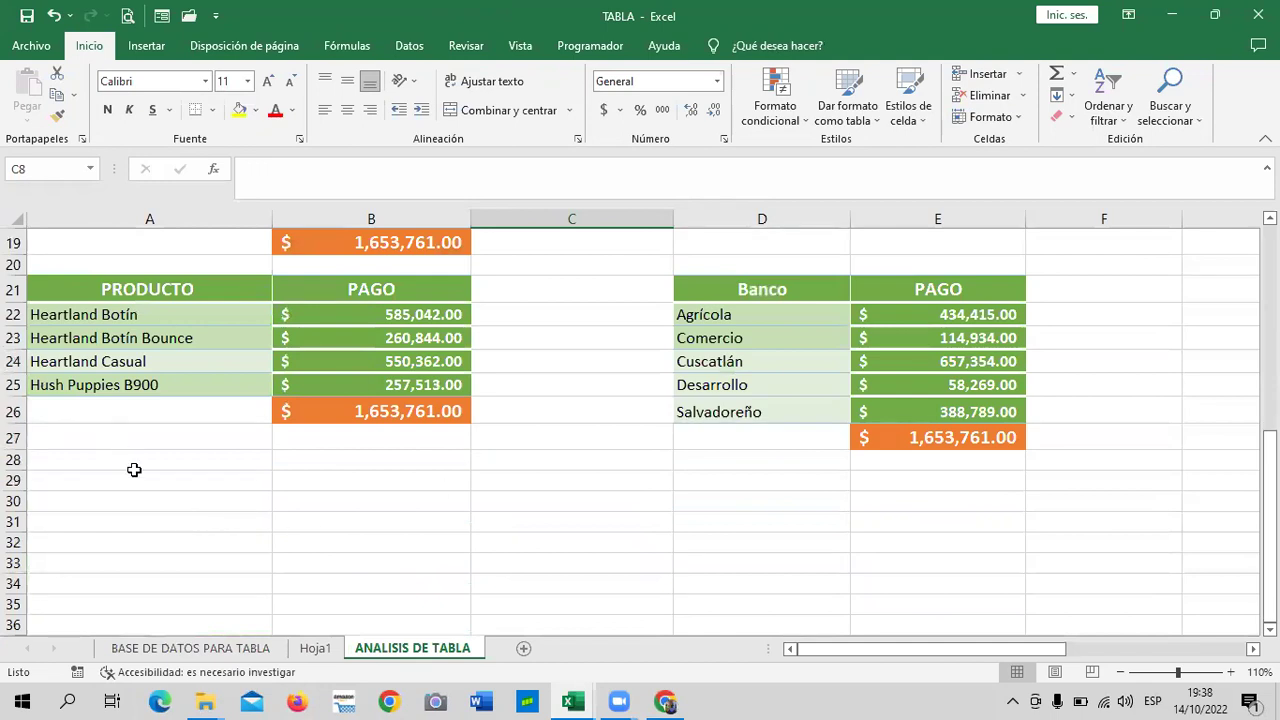
scroll(300, 492, "up", 2)
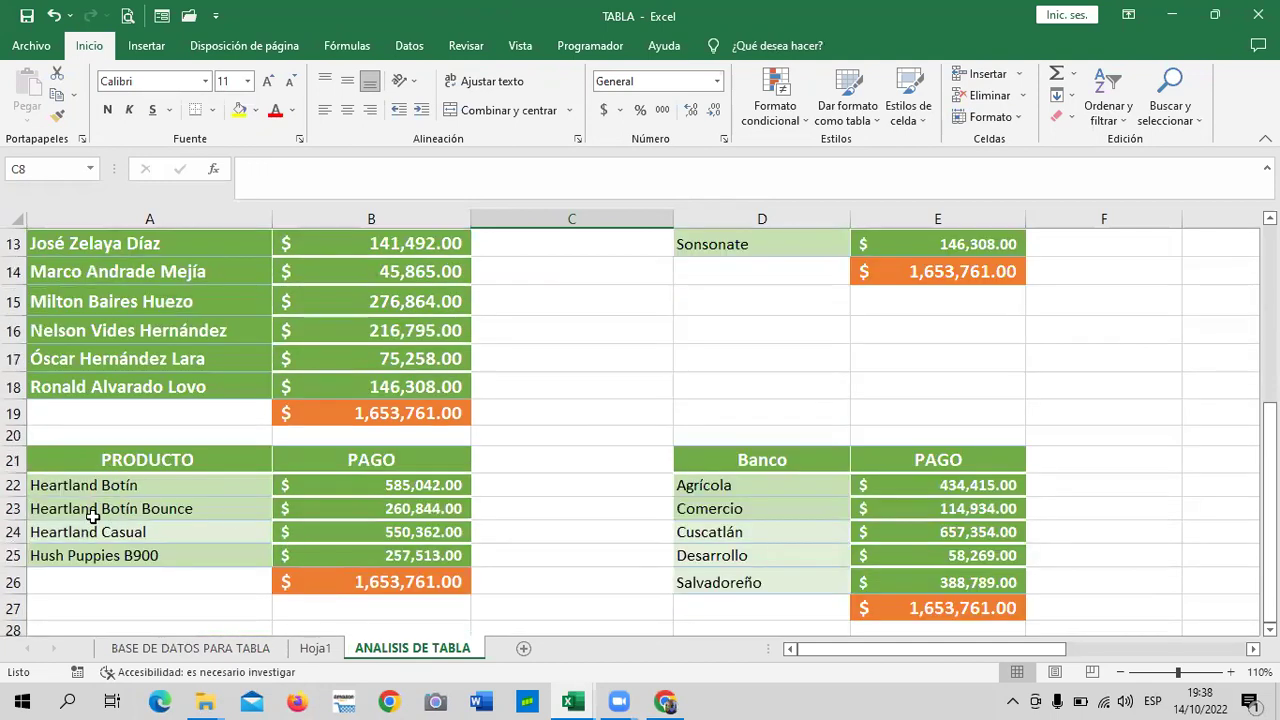
scroll(150, 520, "up", 3)
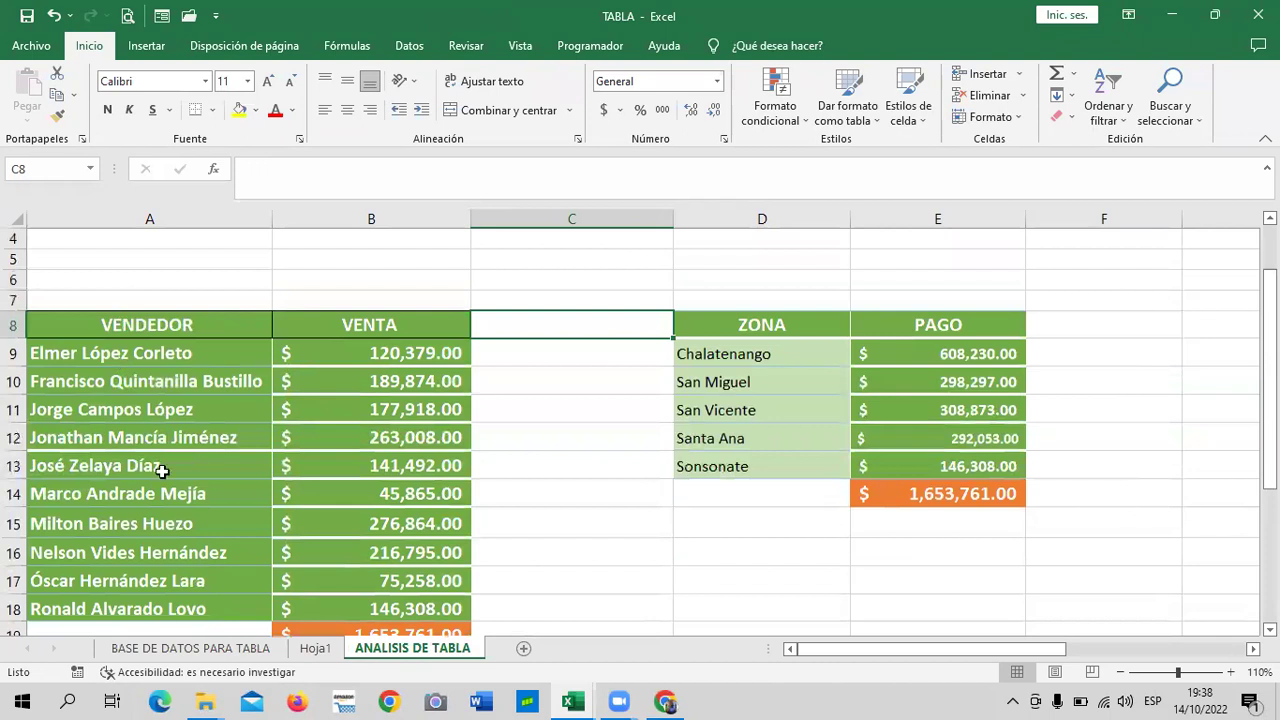
left_click(252, 650)
scroll(330, 445, "up", 3)
scroll(316, 450, "up", 5)
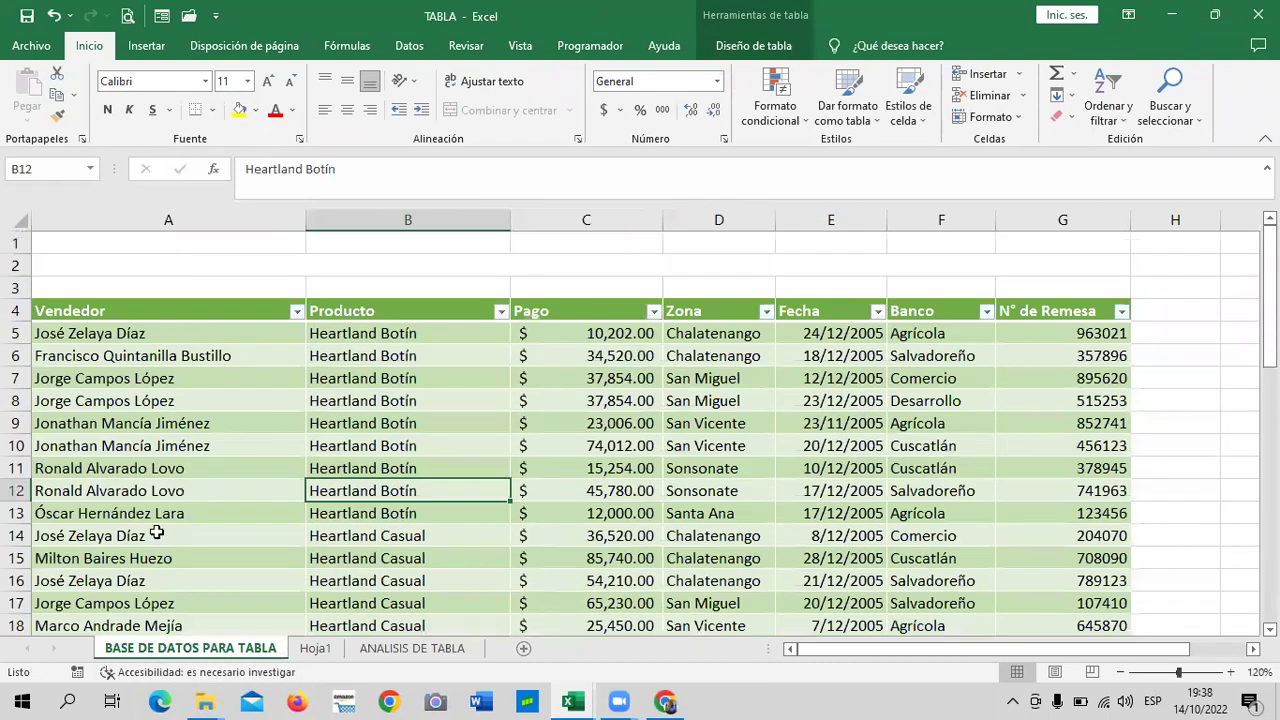
left_click(432, 394)
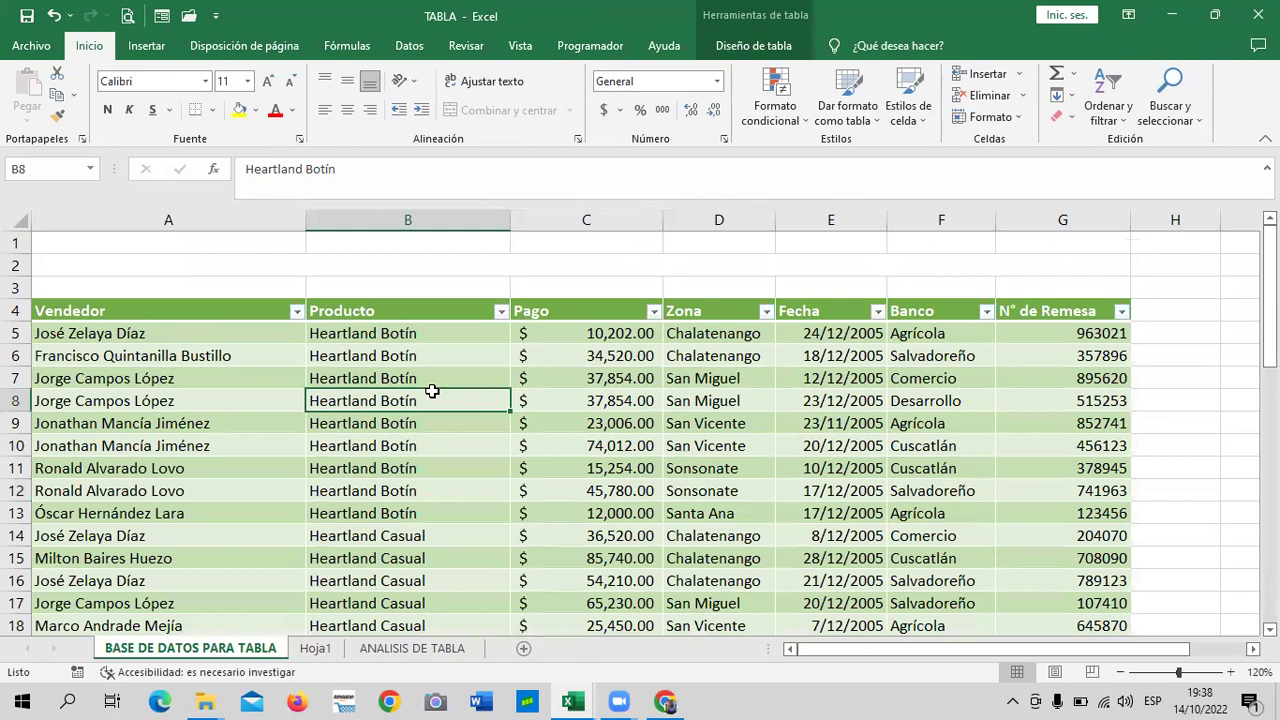
left_click(710, 336)
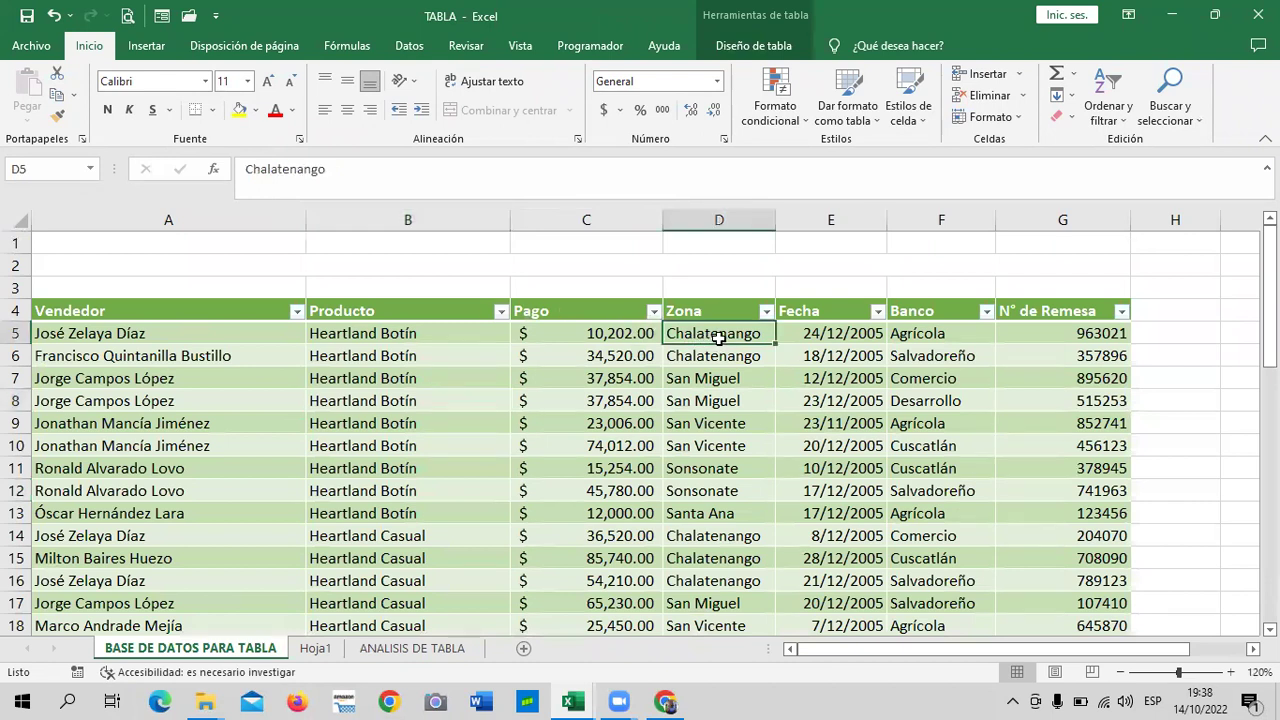
left_click(932, 336)
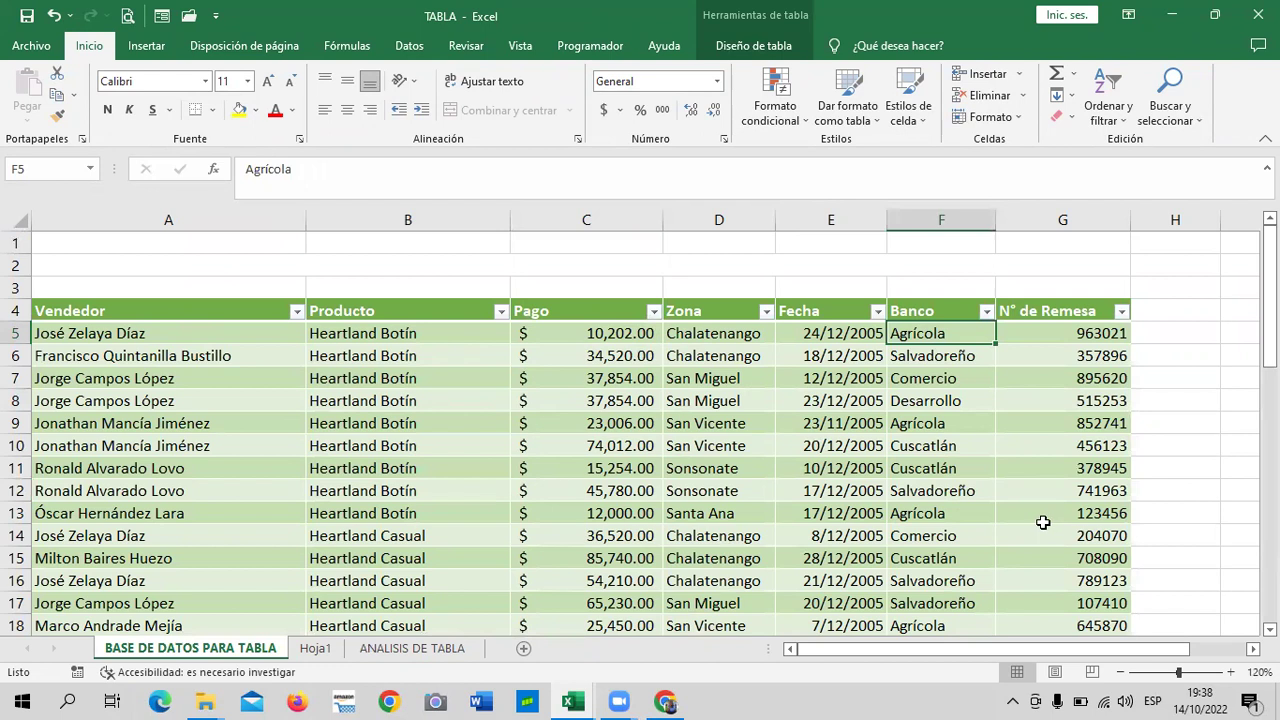
scroll(592, 500, "down", 2)
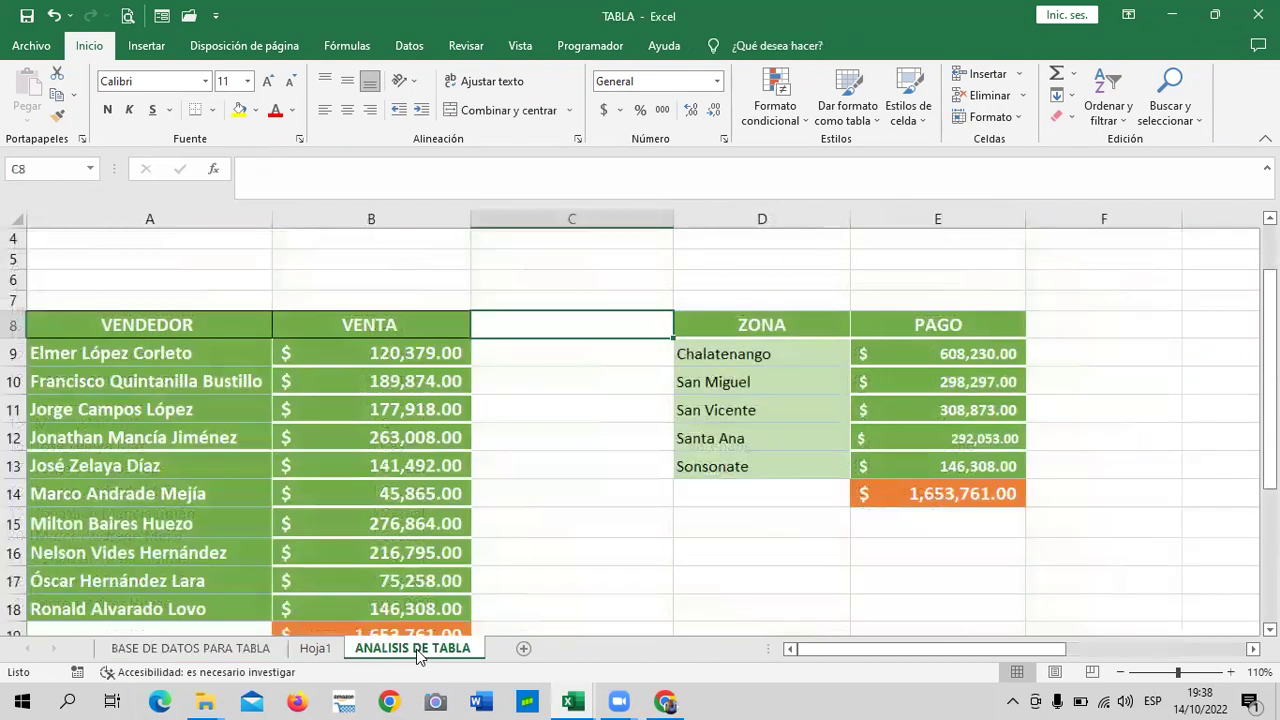
left_click(420, 650)
left_click(178, 650)
scroll(612, 388, "up", 1)
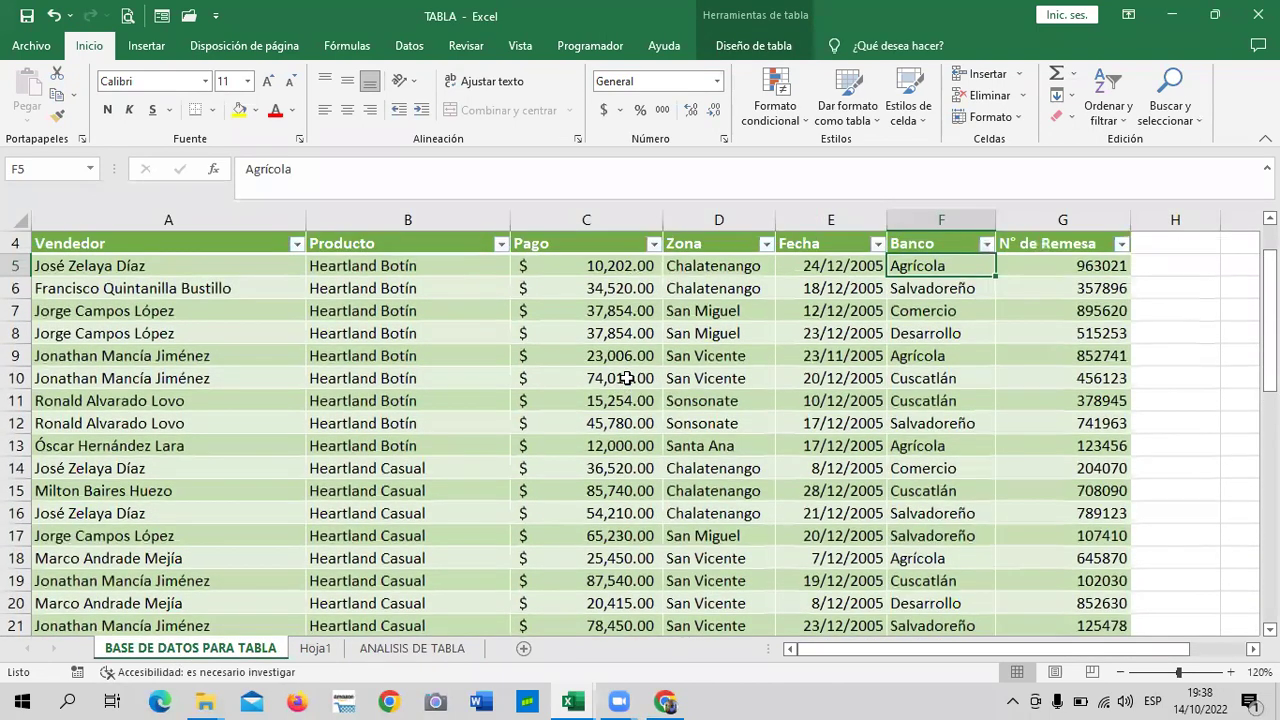
scroll(500, 605, "down", 2)
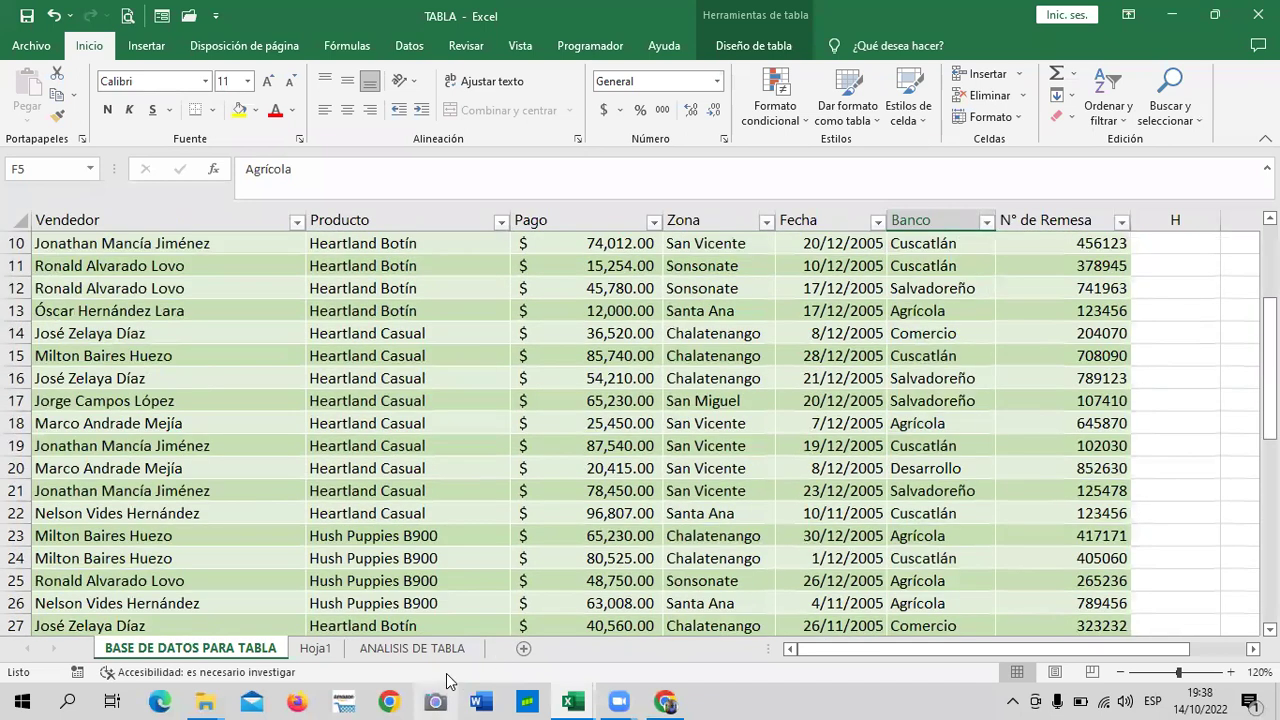
left_click(412, 648)
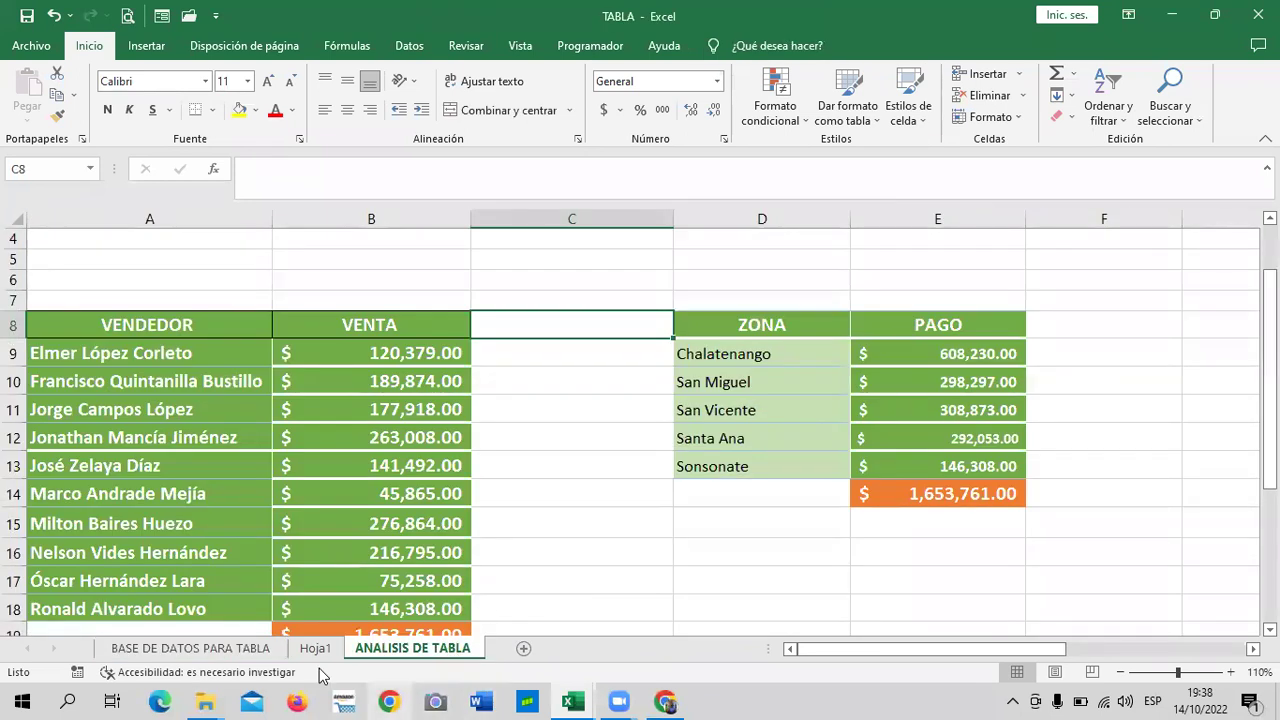
left_click(190, 648)
scroll(734, 471, "up", 1)
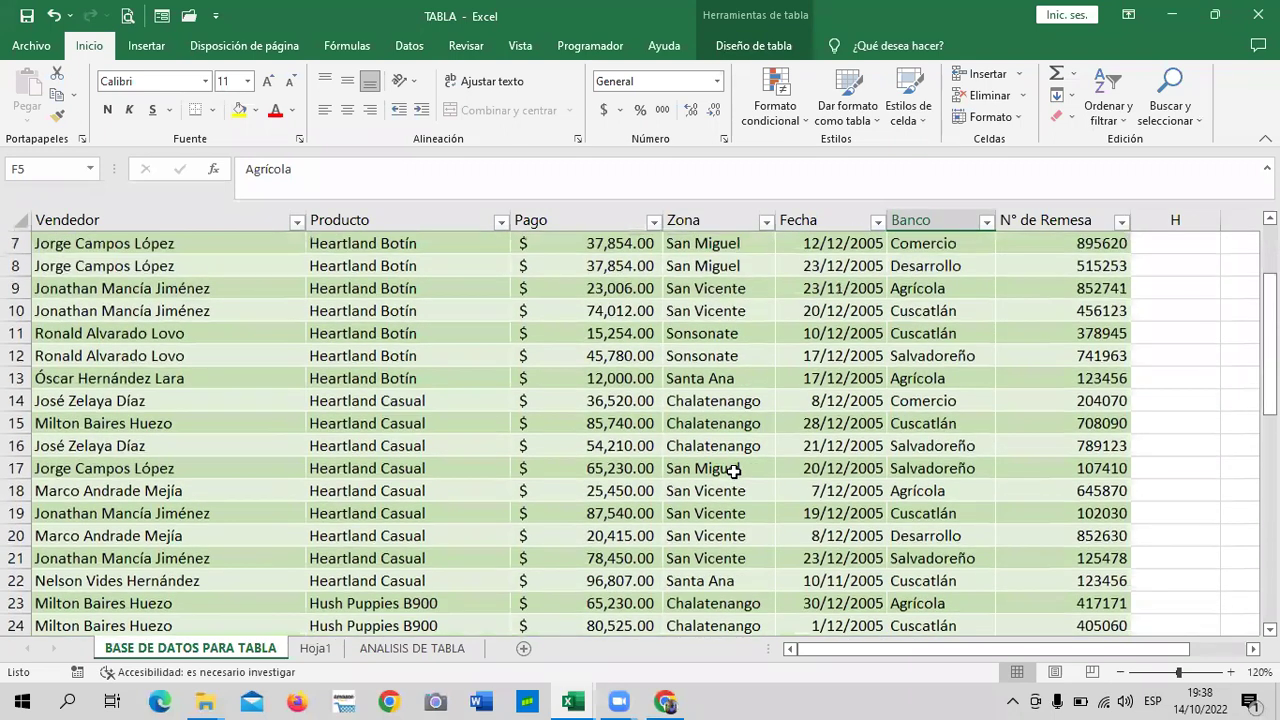
scroll(750, 366, "up", 2)
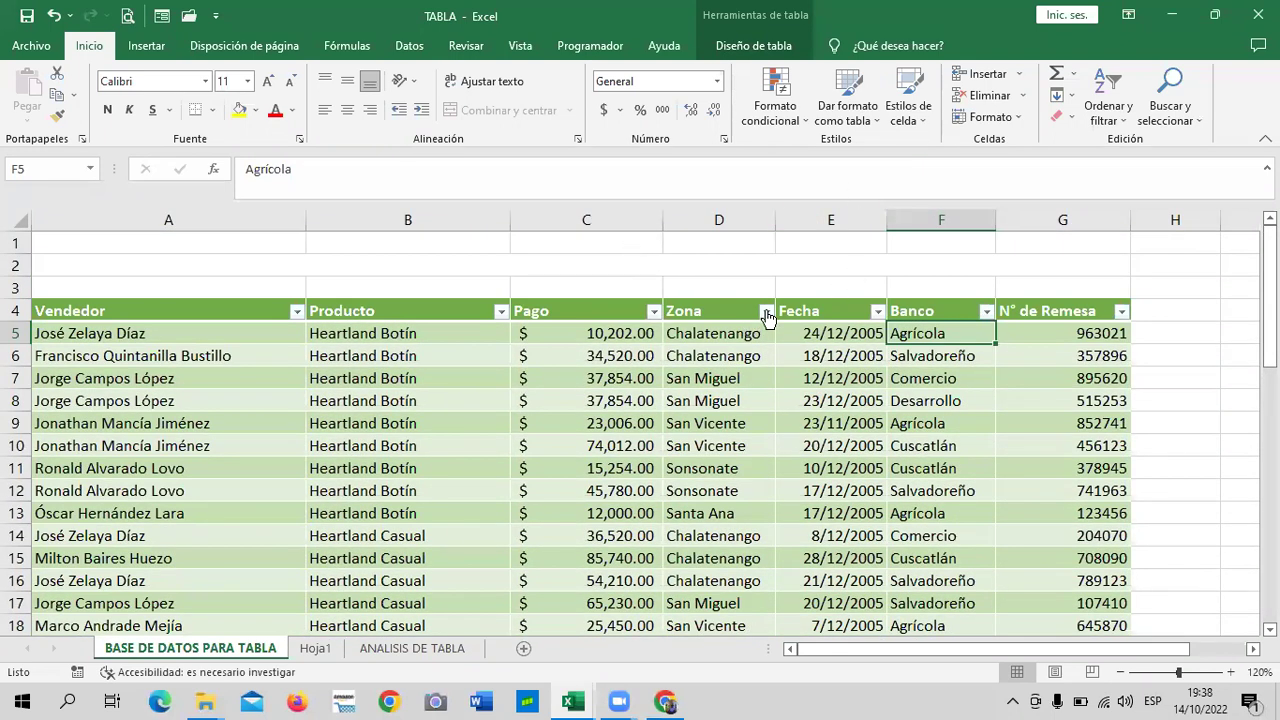
Filter Tabla1's Zona column so only Chalatenango is ticked.
left_click(766, 312)
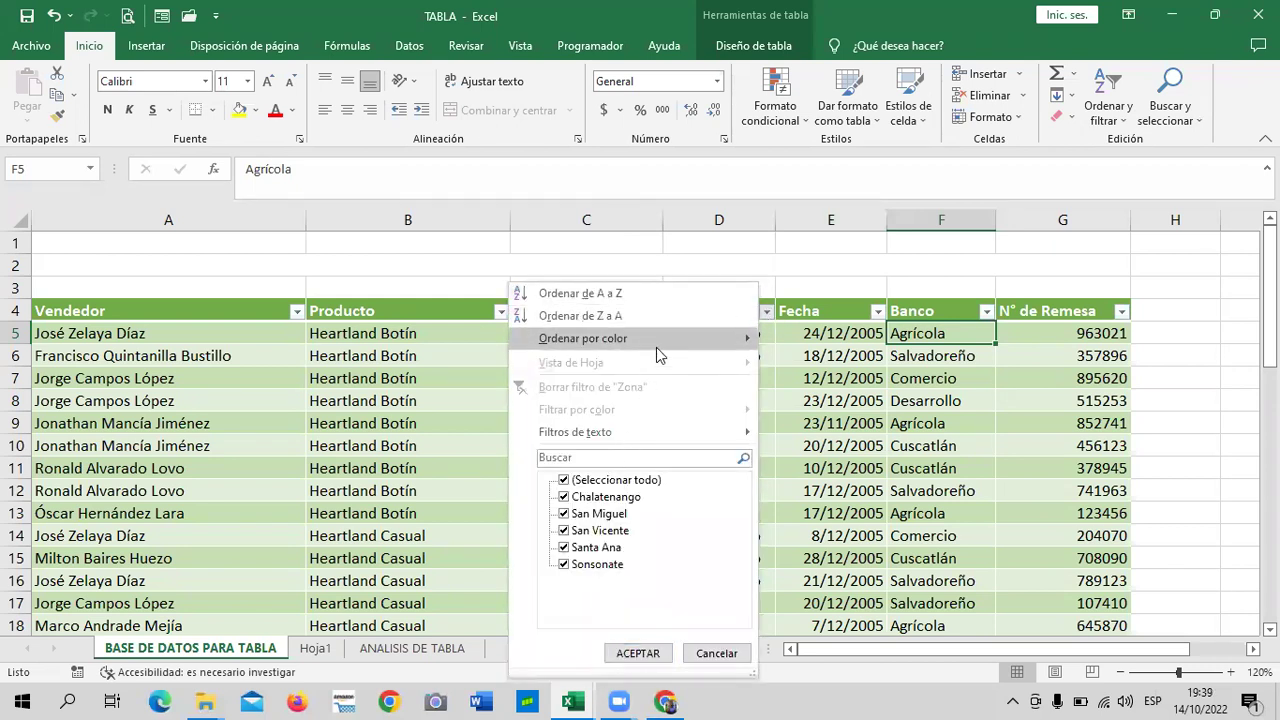
left_click(582, 482)
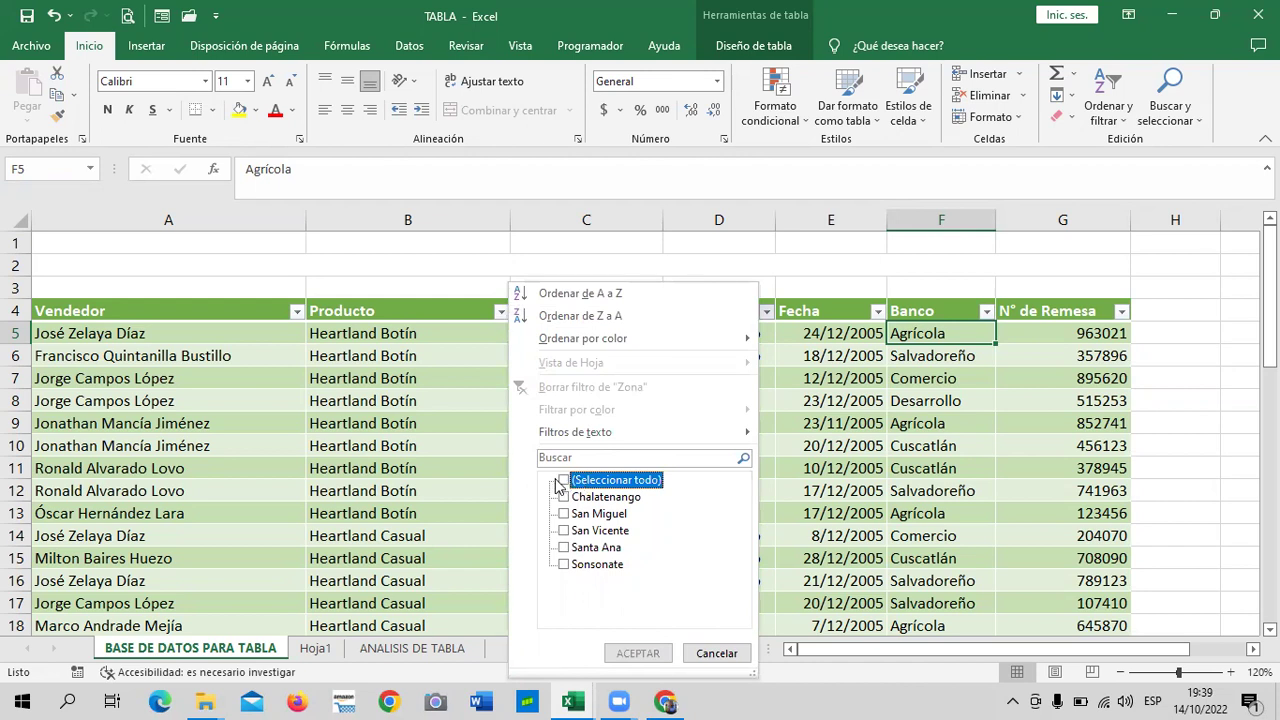
left_click(563, 497)
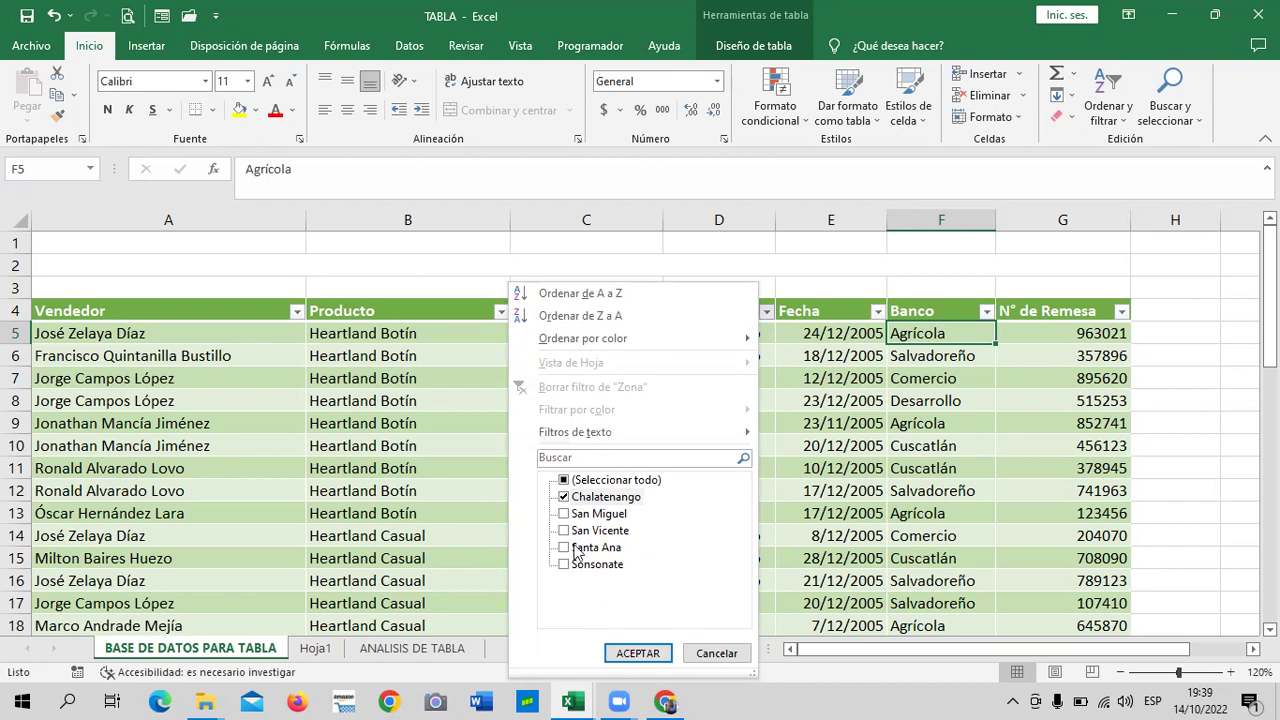
left_click(638, 654)
scroll(777, 490, "down", 2)
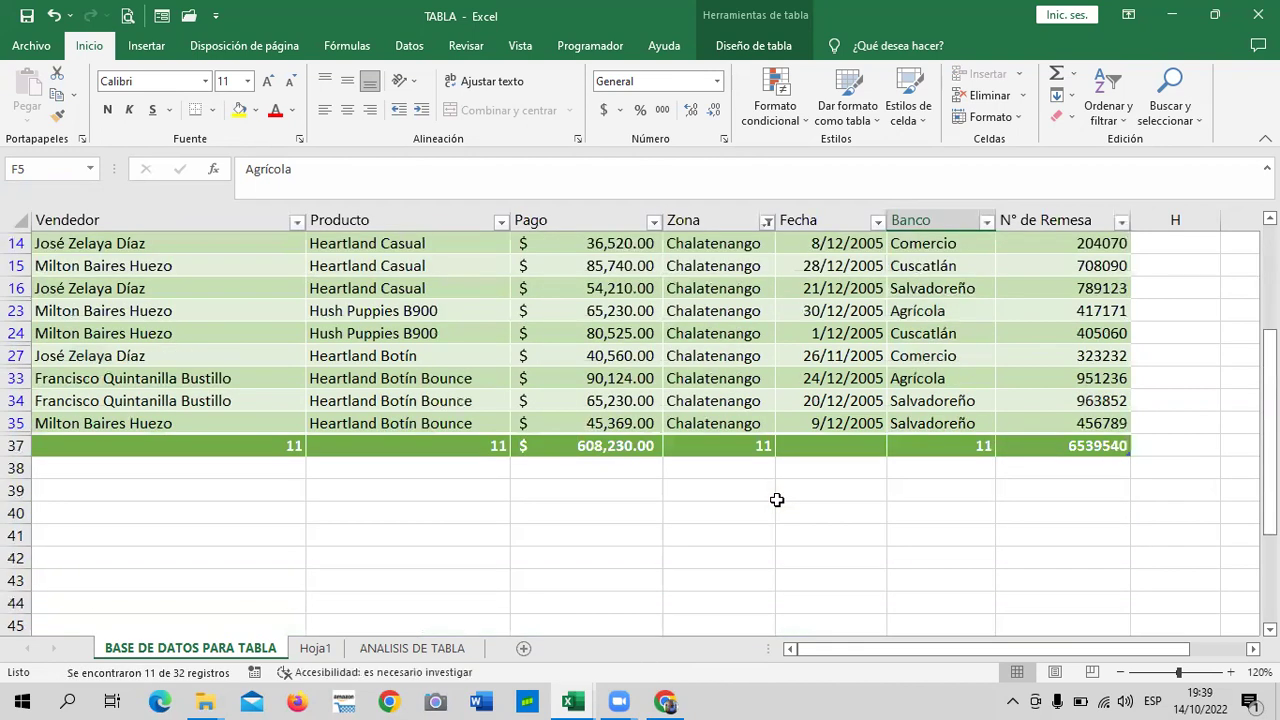
scroll(777, 500, "up", 1)
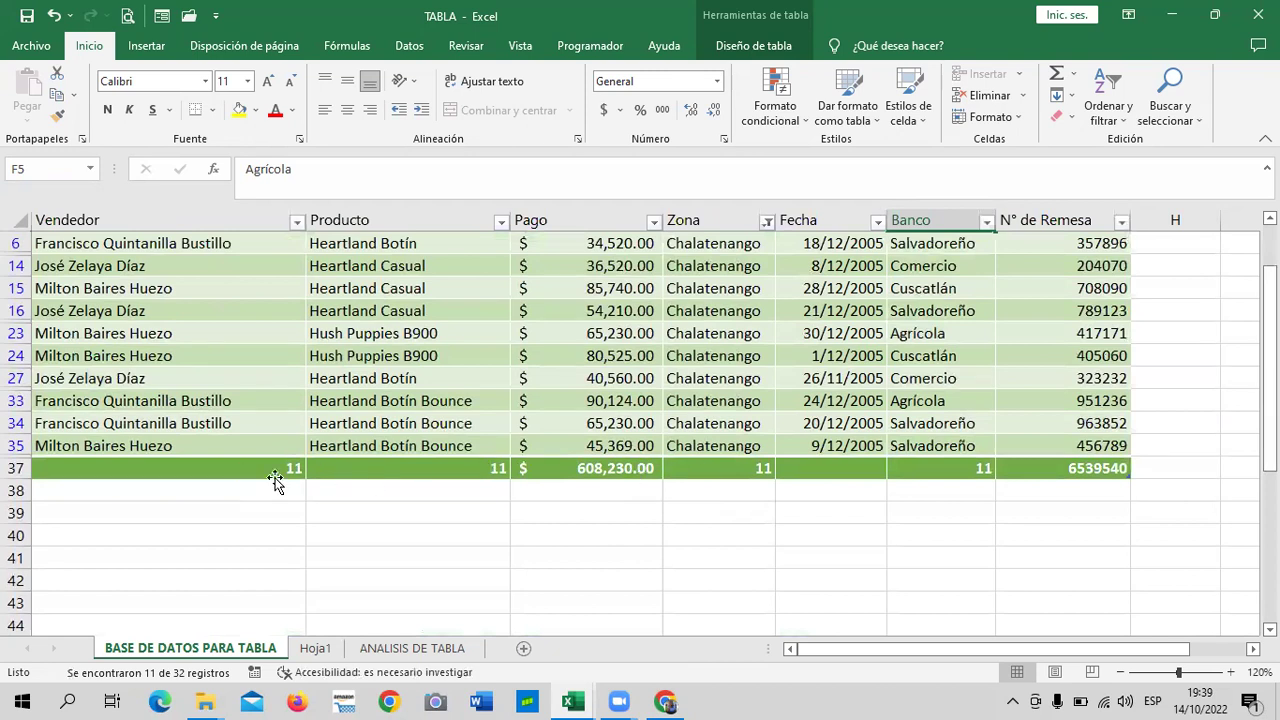
left_click(425, 467)
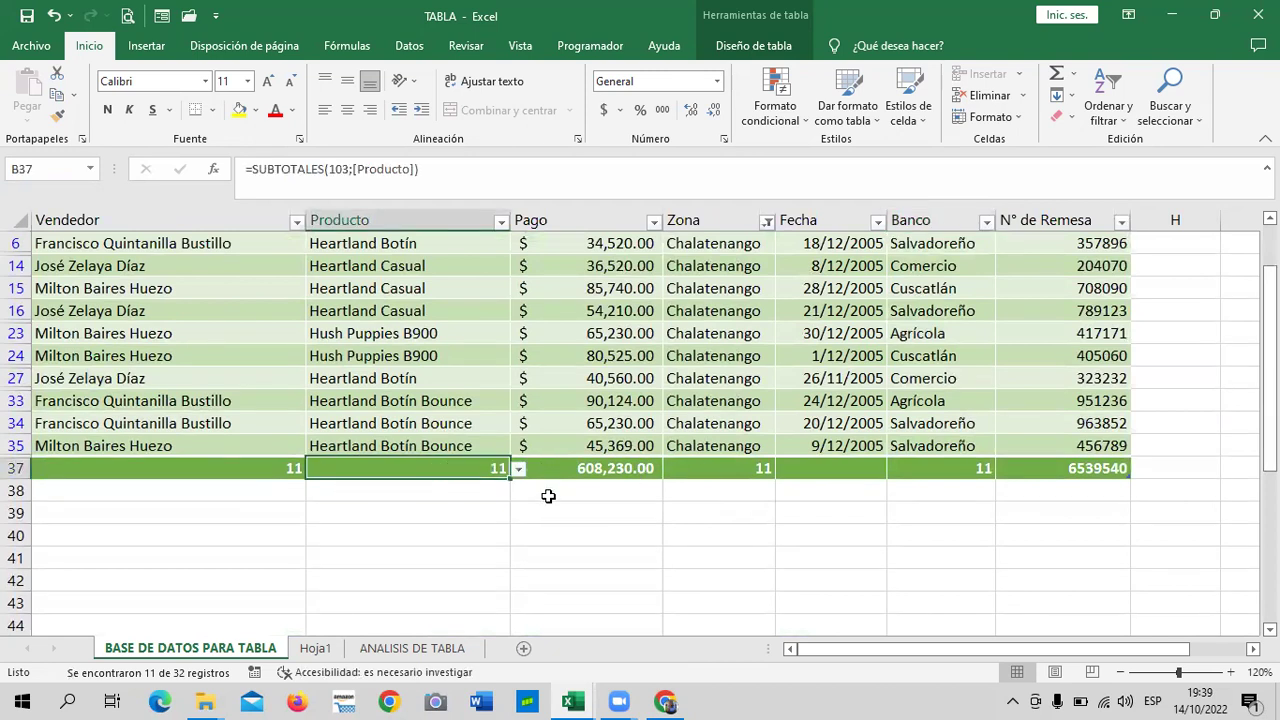
scroll(548, 490, "up", 1)
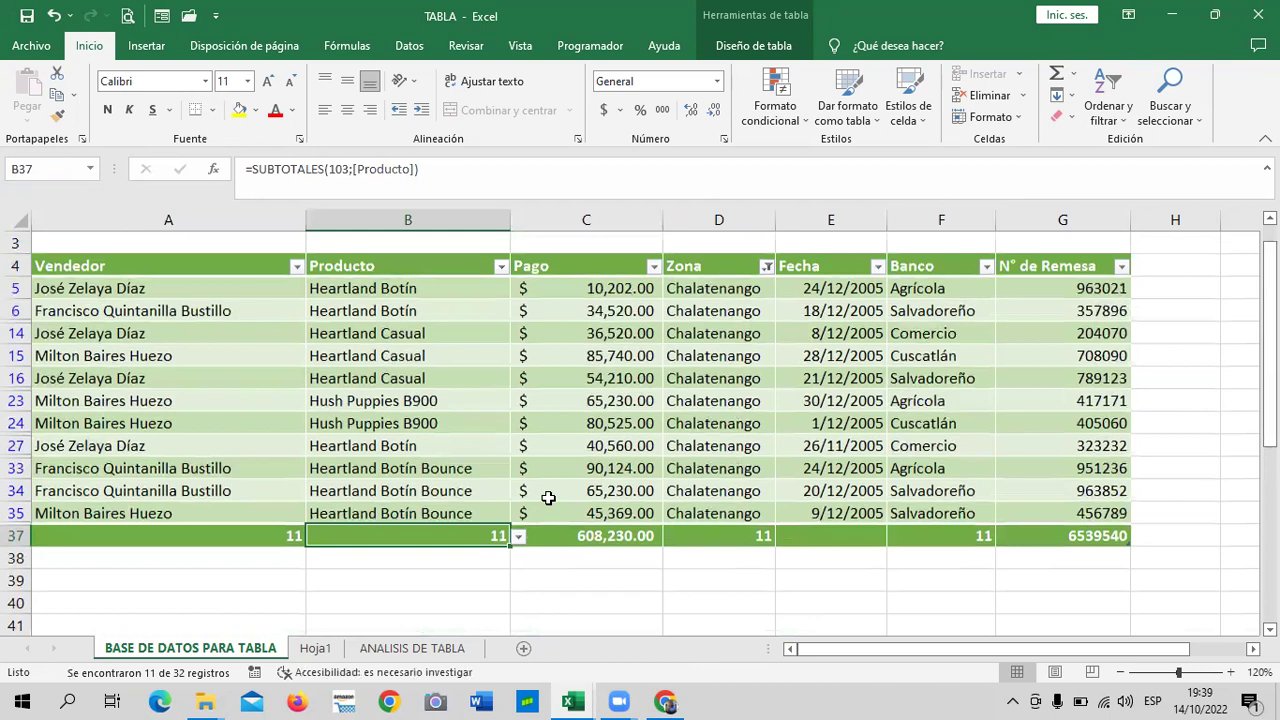
left_click(244, 532)
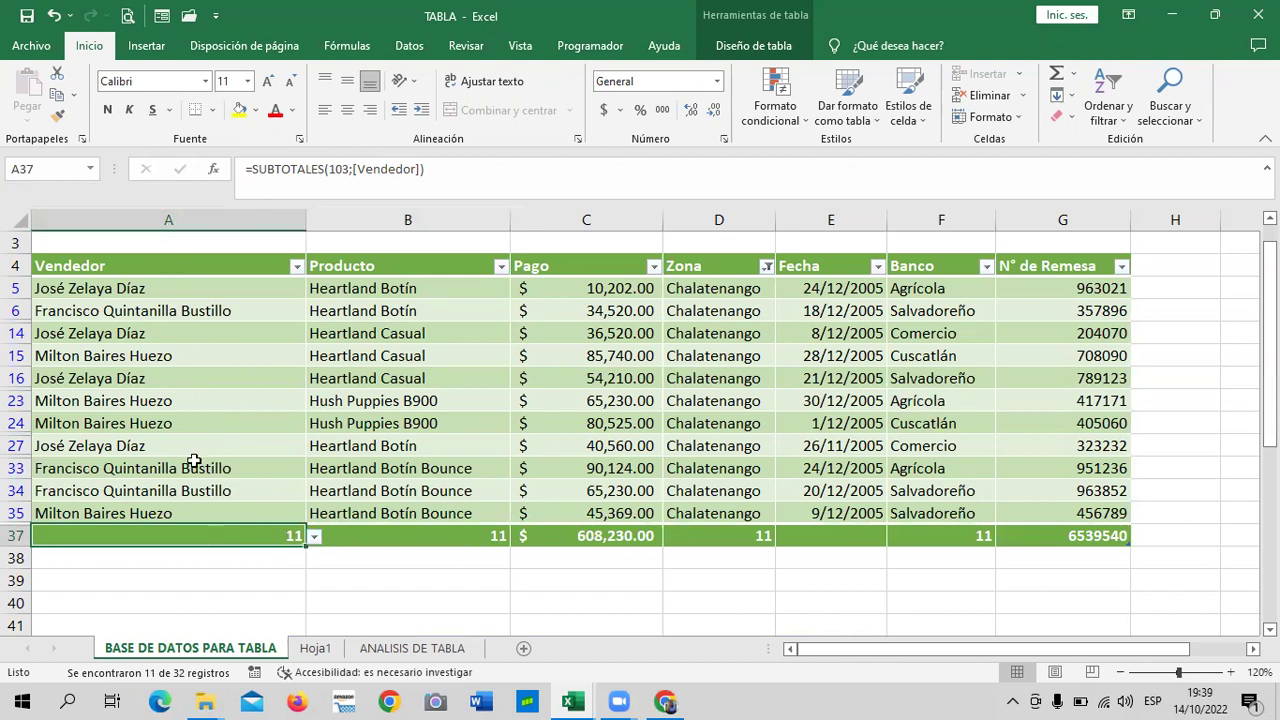
left_click(730, 530)
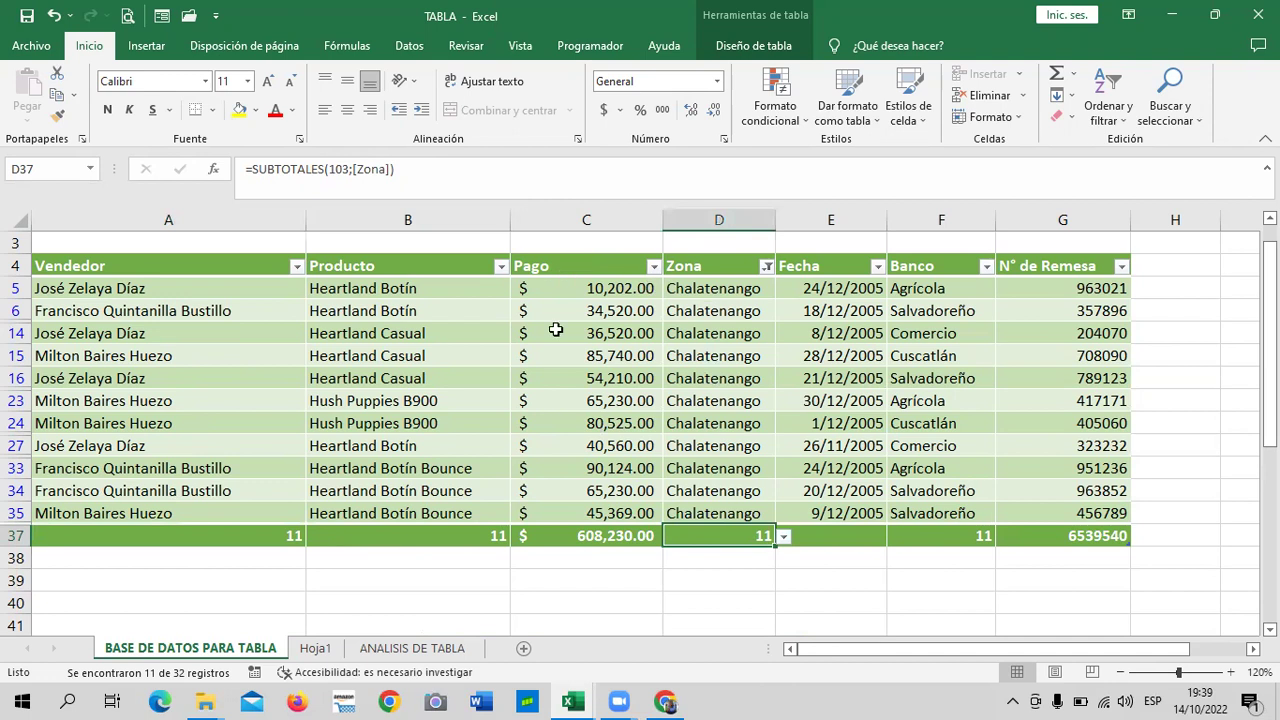
left_click(546, 539)
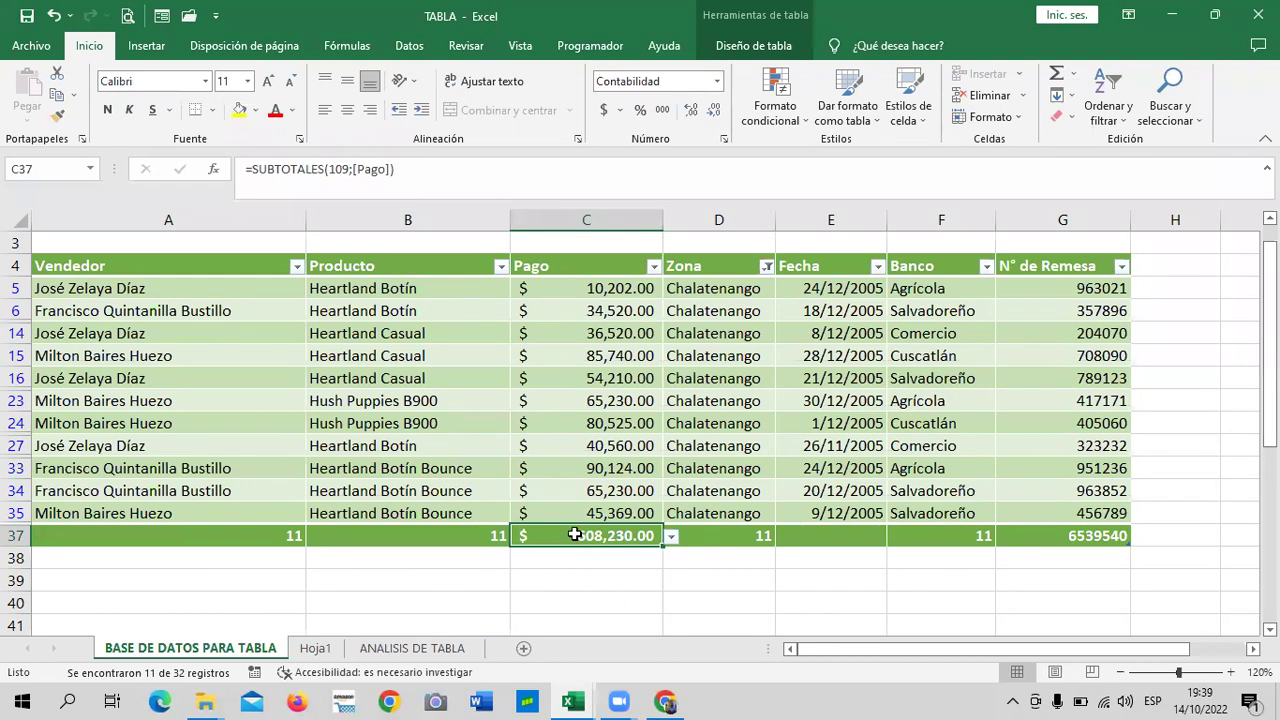
left_click(711, 574)
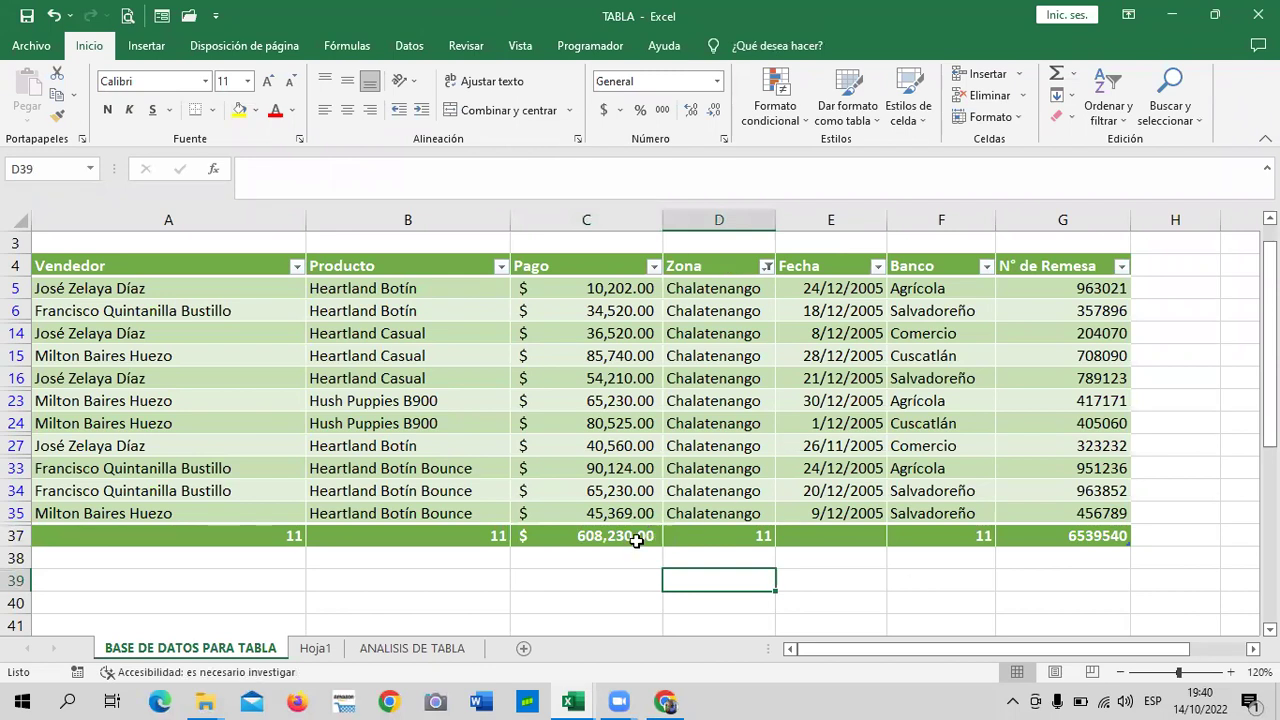
left_click(554, 543)
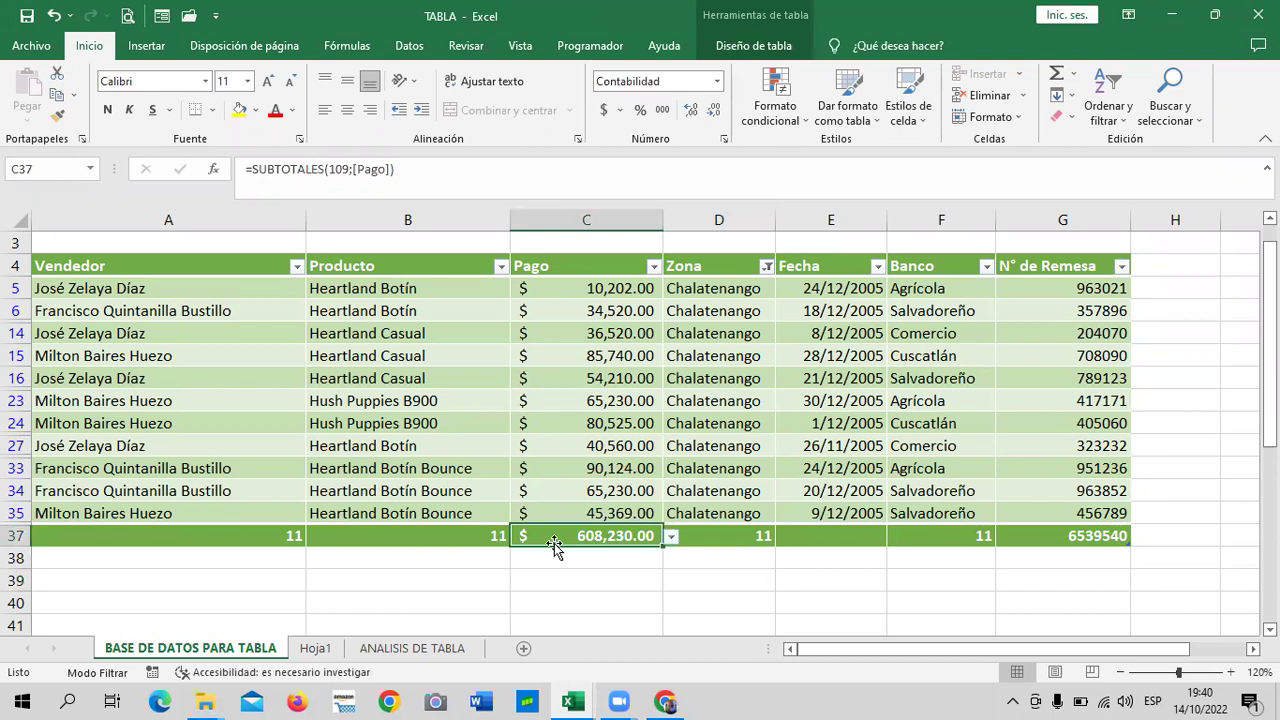
Copy the 608,230.00 Pago total from C37 and paste it into G9 on ANALISIS DE TABLA.
right_click(554, 543)
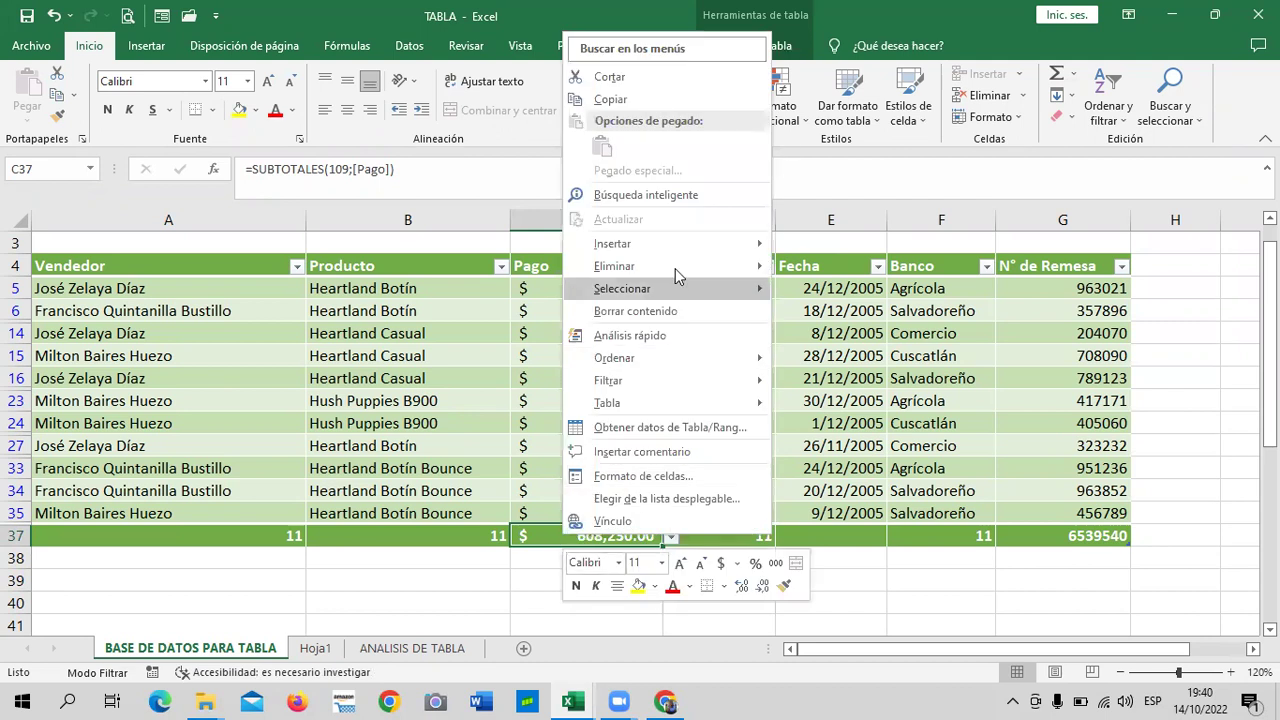
left_click(654, 100)
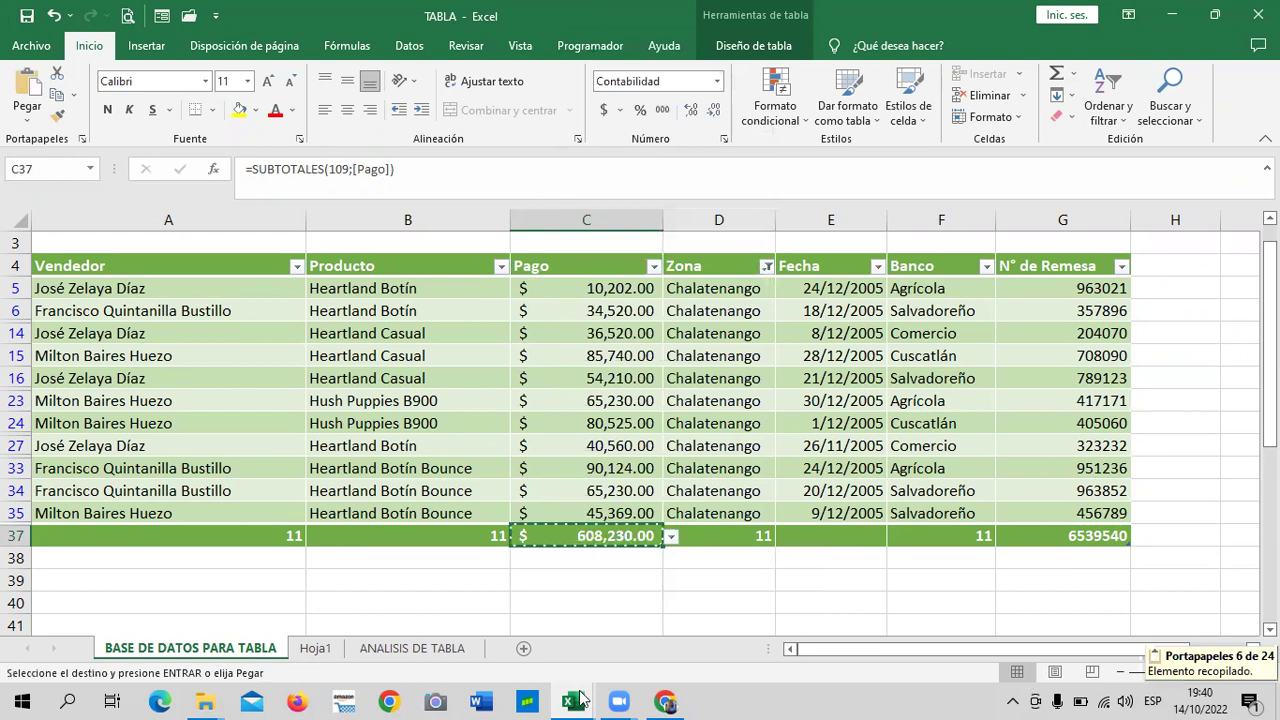
left_click(440, 650)
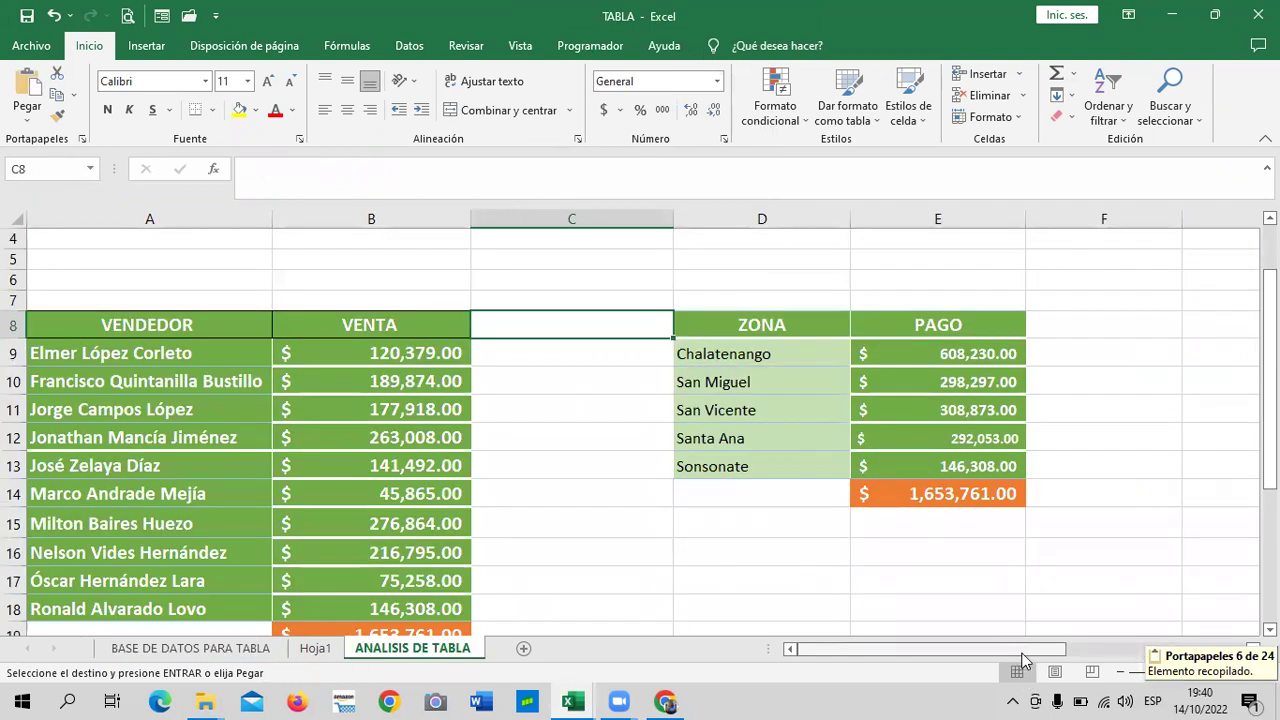
scroll(1025, 600, "right", 2)
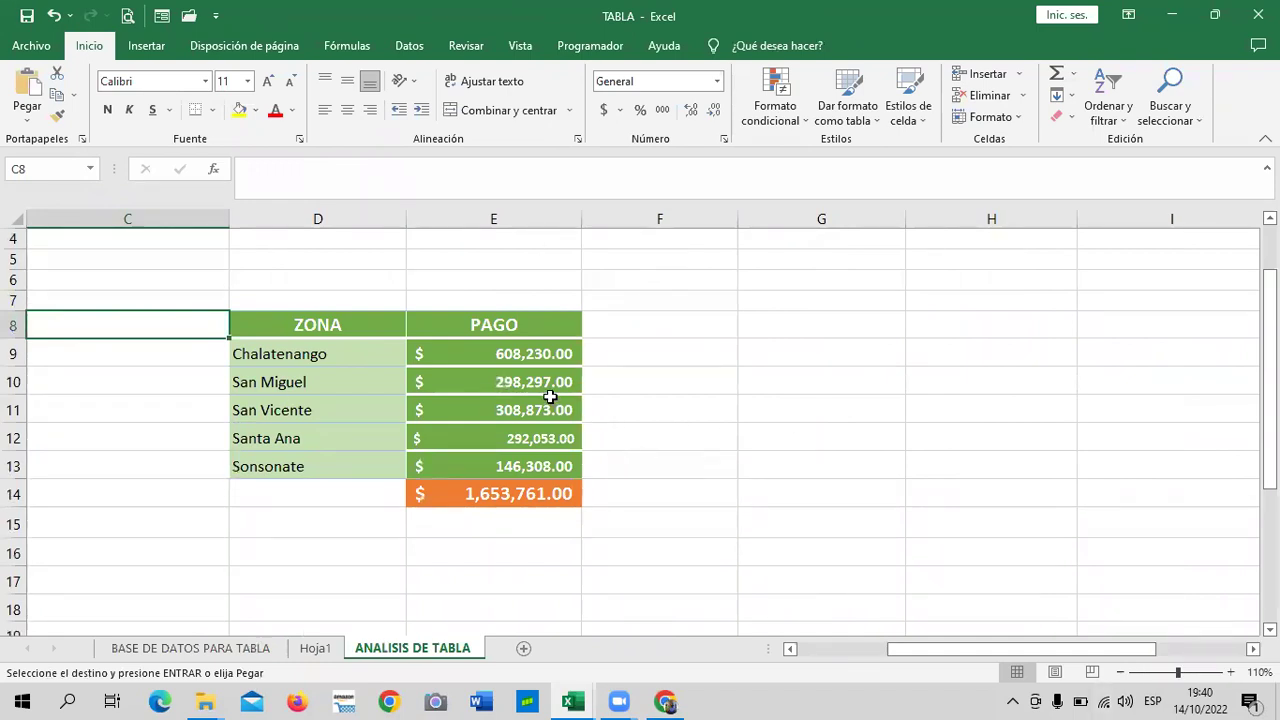
left_click(746, 420)
left_click(783, 352)
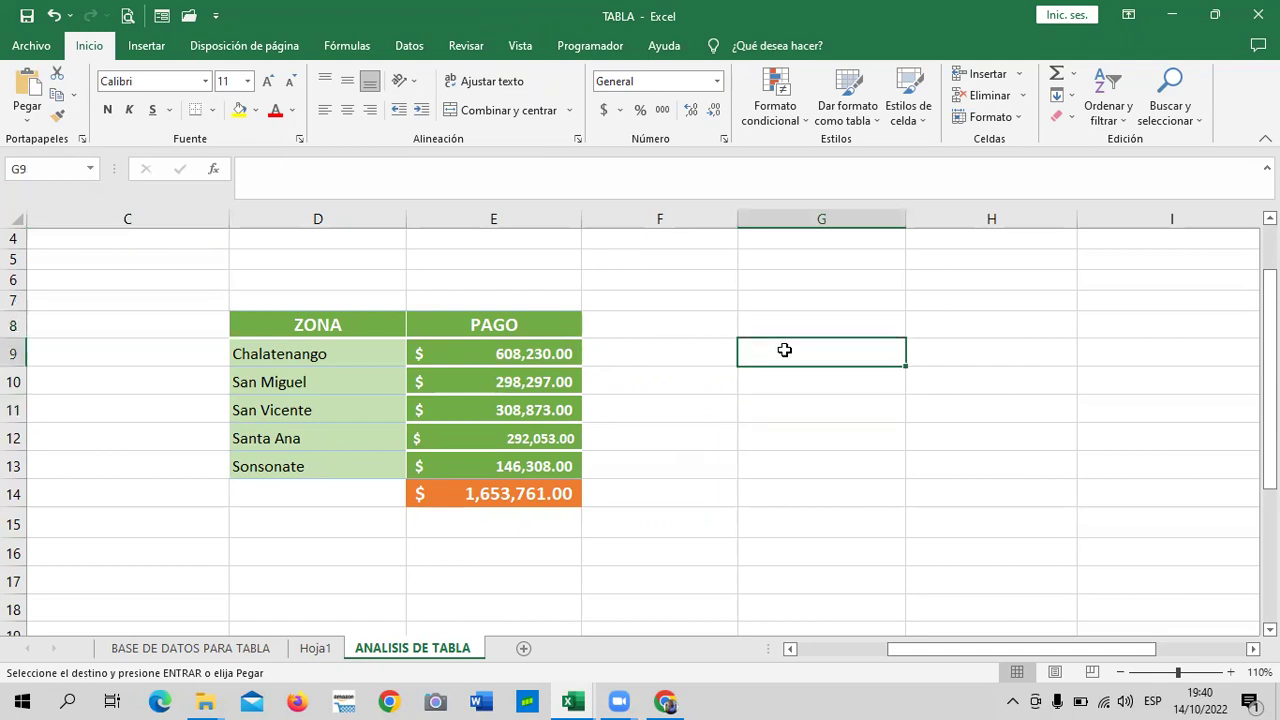
right_click(786, 356)
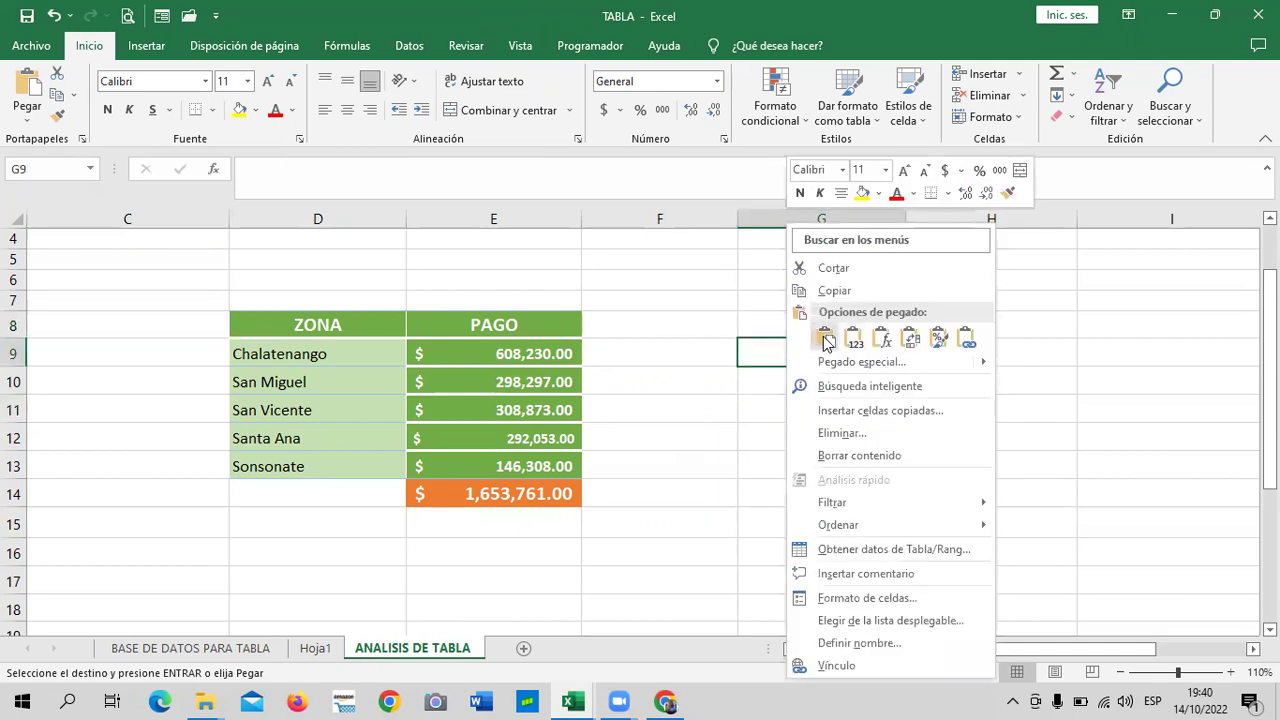
left_click(826, 338)
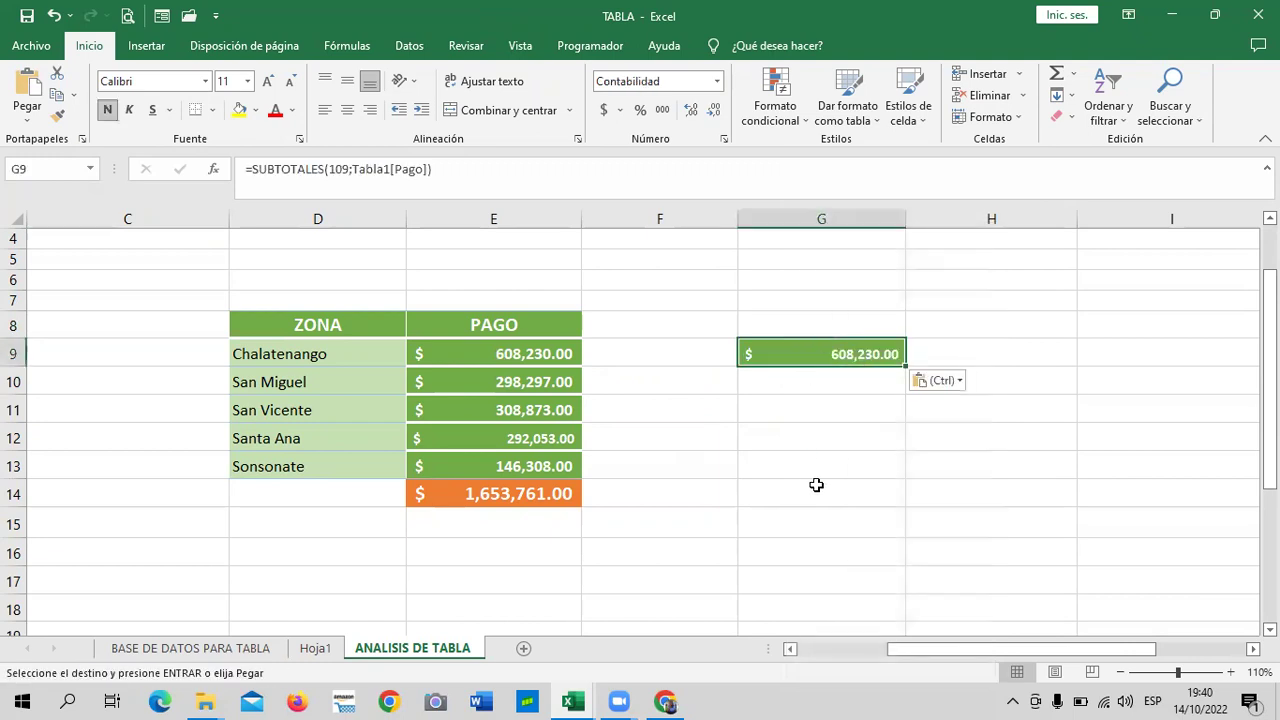
Check the SUBTOTALES formula pasted in G9, then return to BASE DE DATOS PARA TABLA.
left_click(817, 485)
left_click(835, 353)
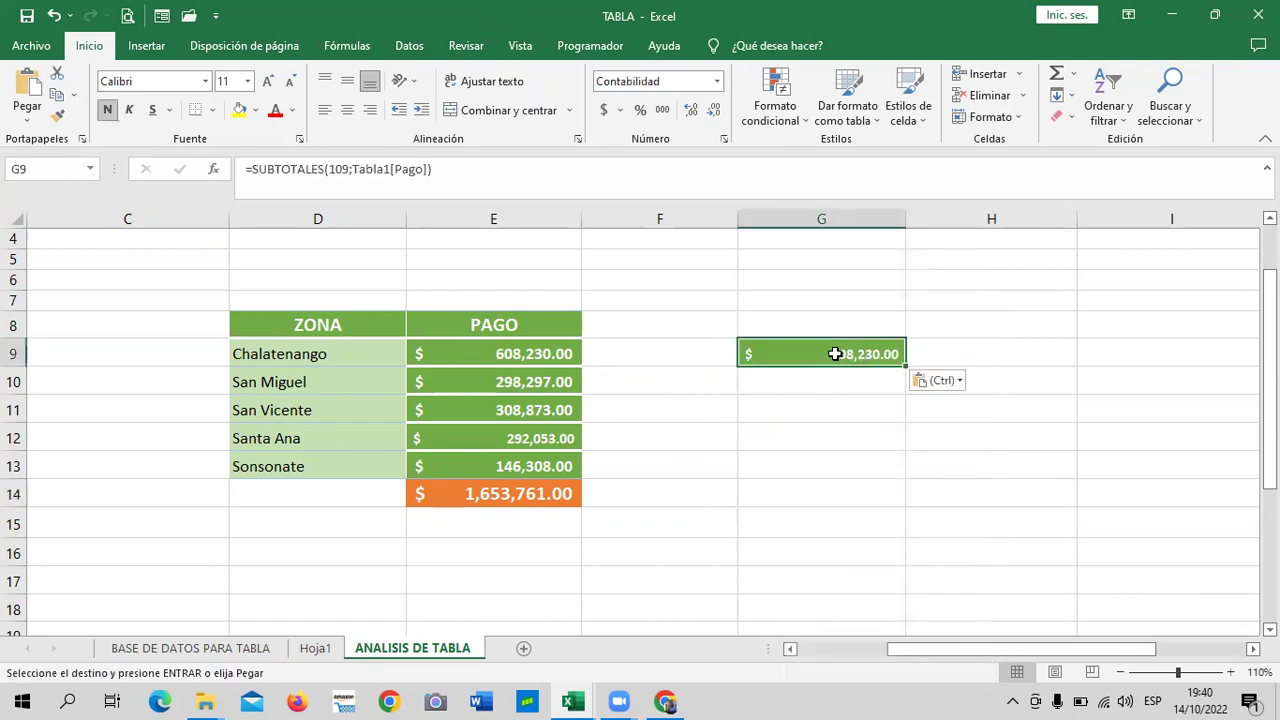
left_click(814, 458)
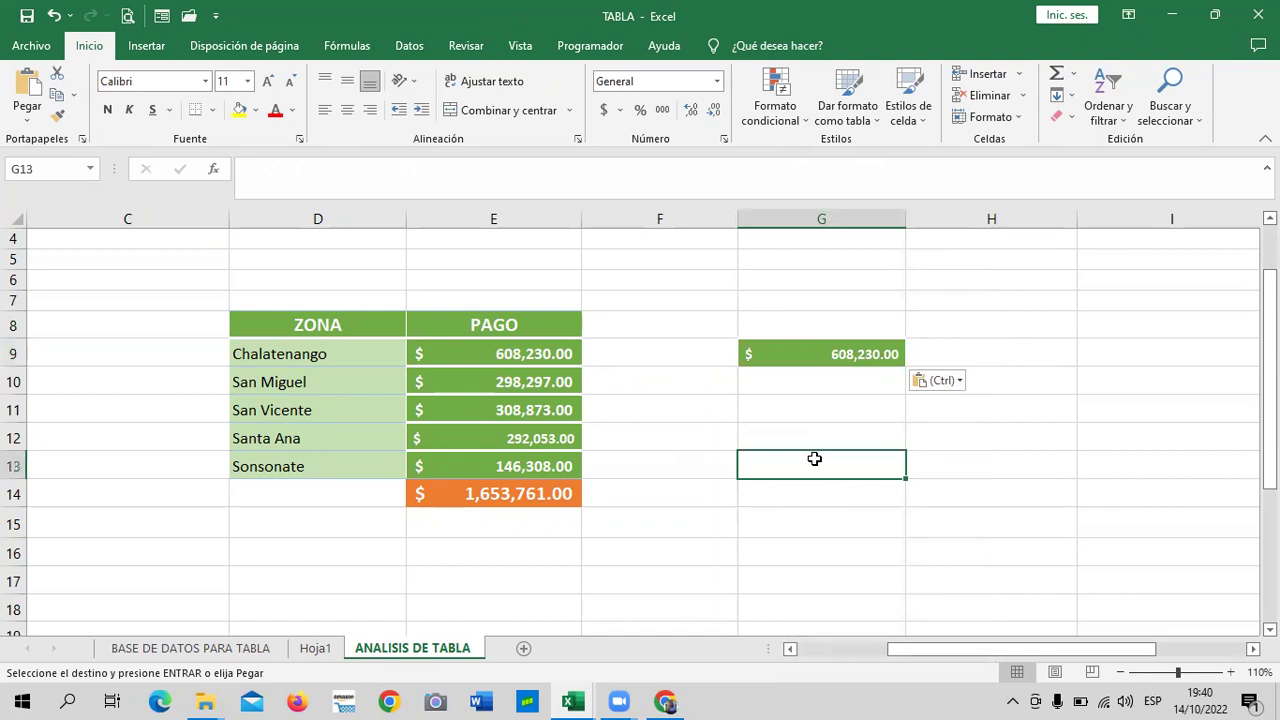
left_click(222, 660)
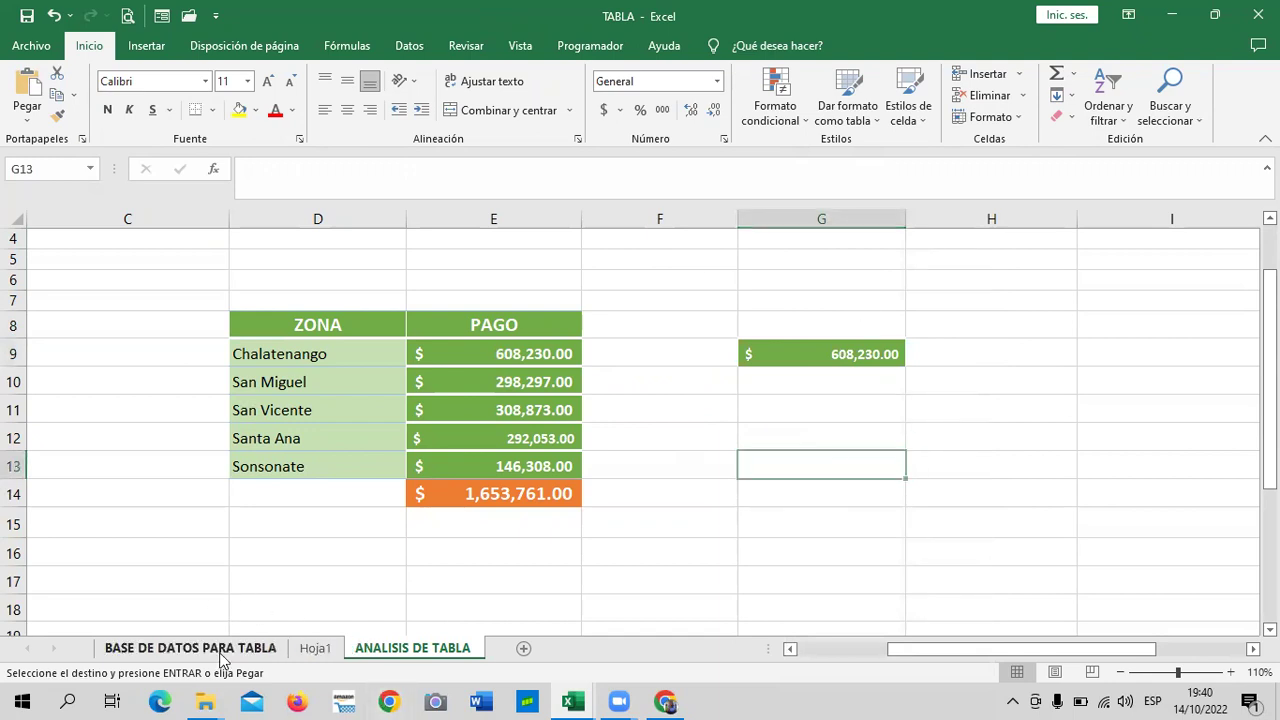
Reselect all zones in the Zona filter and view the Pago total of 1,653,761.00.
key("Escape")
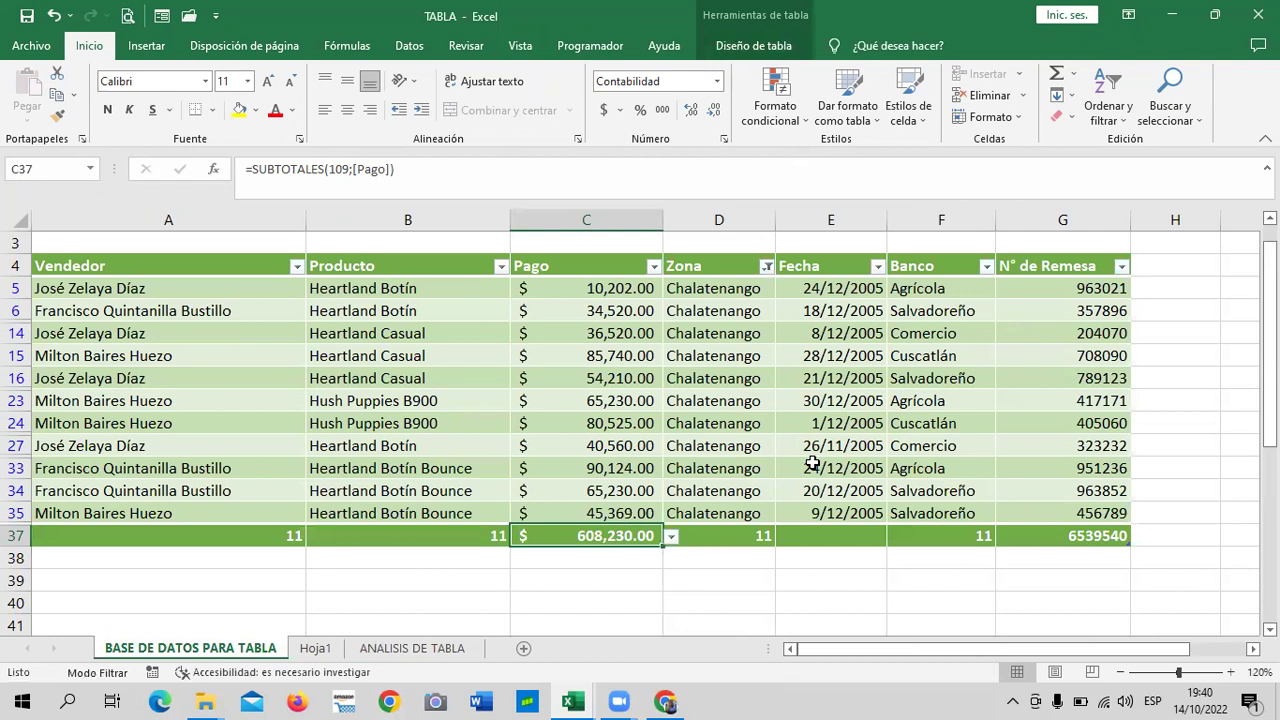
left_click(766, 266)
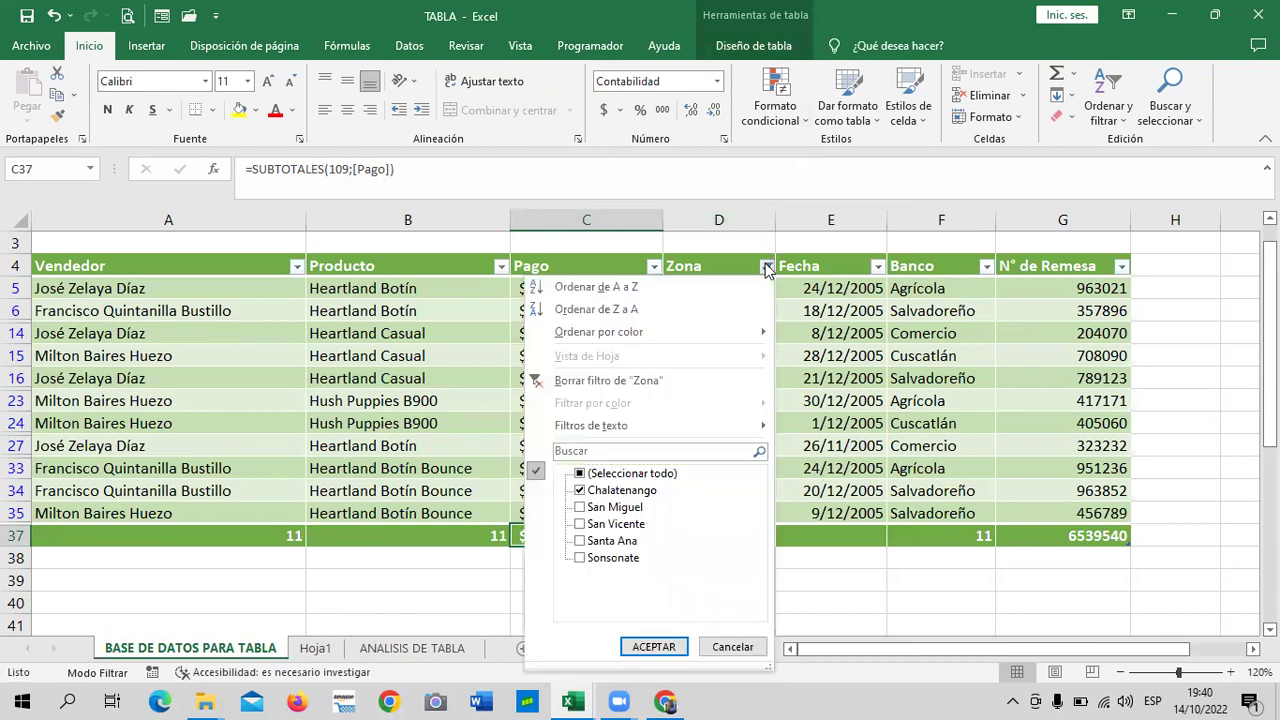
left_click(634, 474)
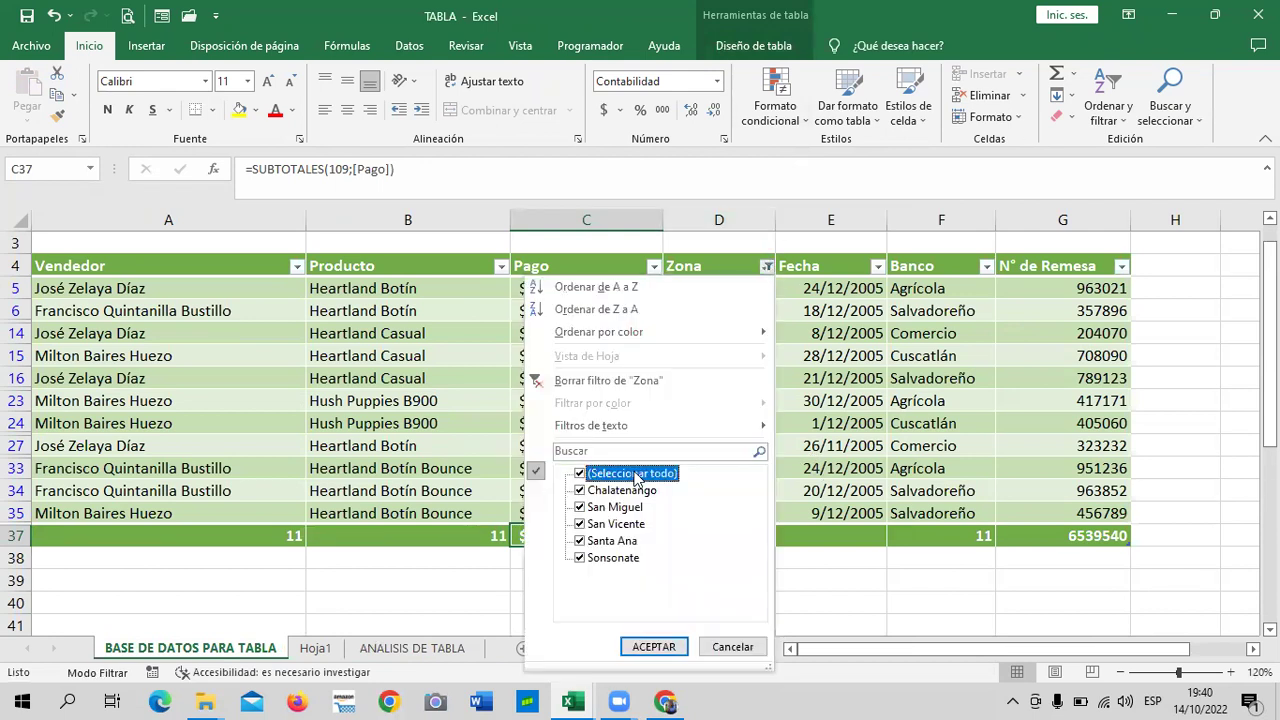
left_click(654, 647)
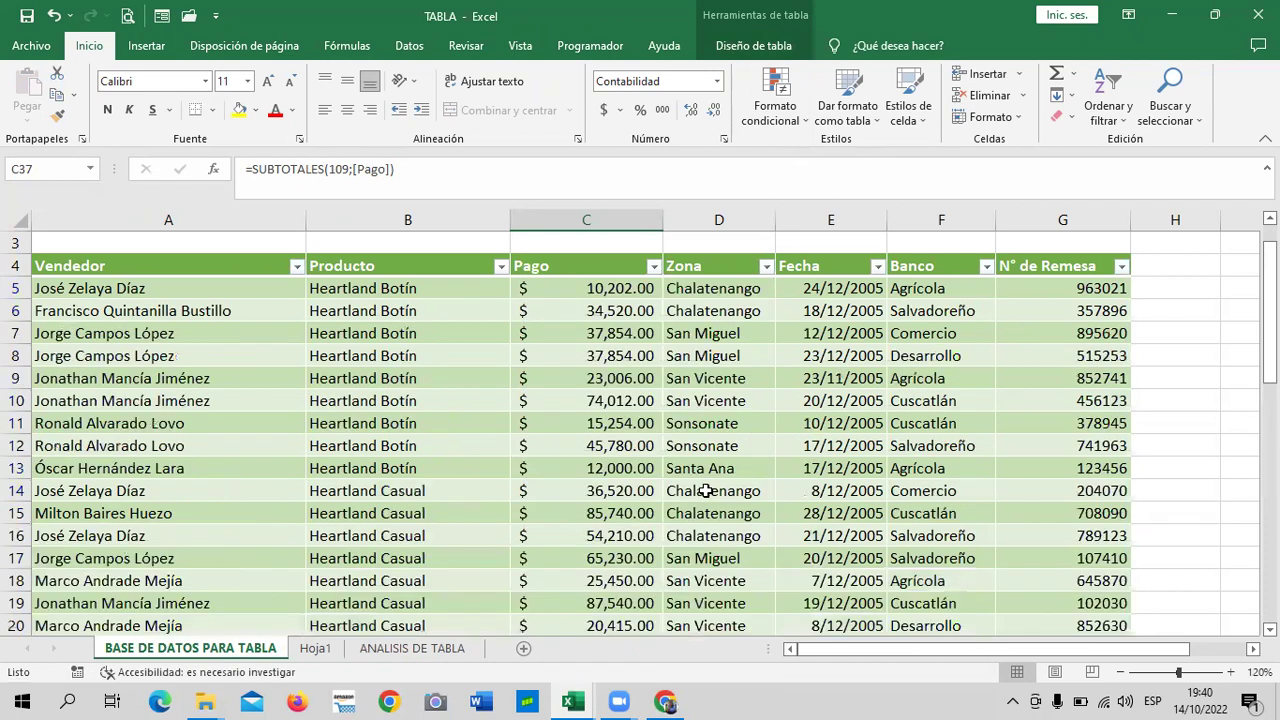
scroll(750, 420, "down", 2)
scroll(740, 440, "down", 1)
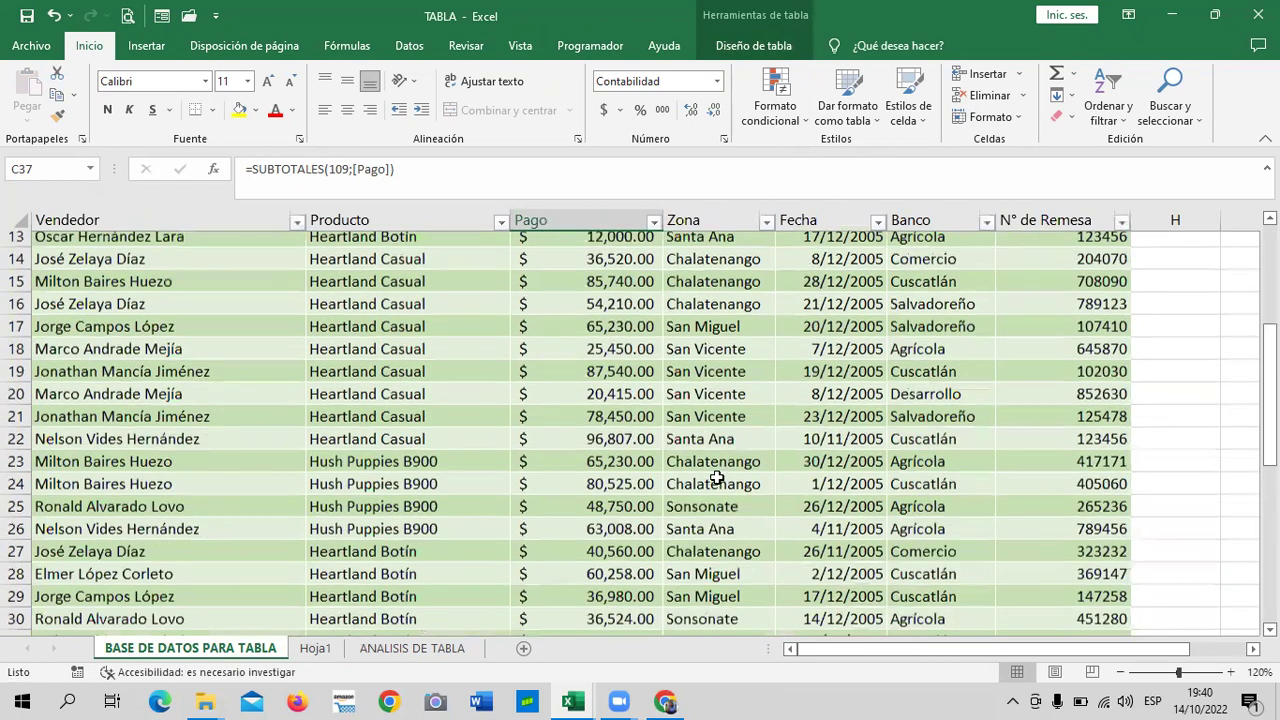
scroll(710, 495, "down", 3)
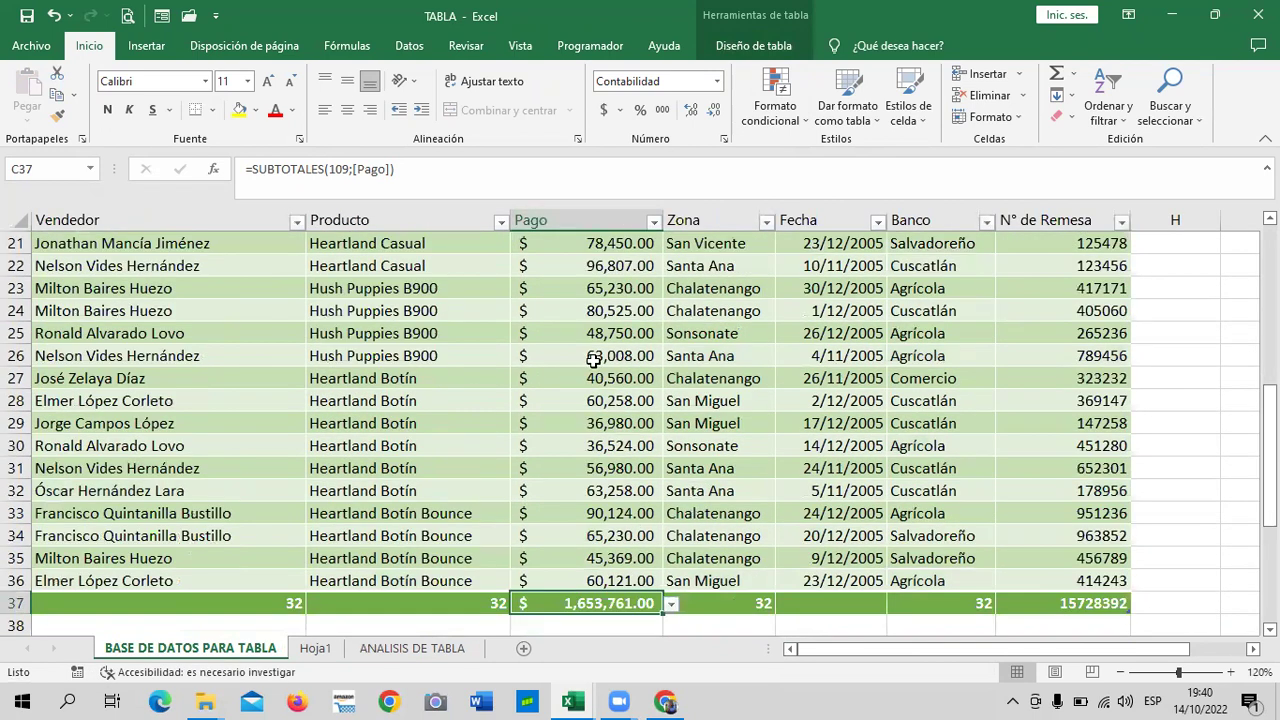
scroll(594, 361, "up", 3)
scroll(586, 397, "up", 2)
scroll(586, 397, "up", 1)
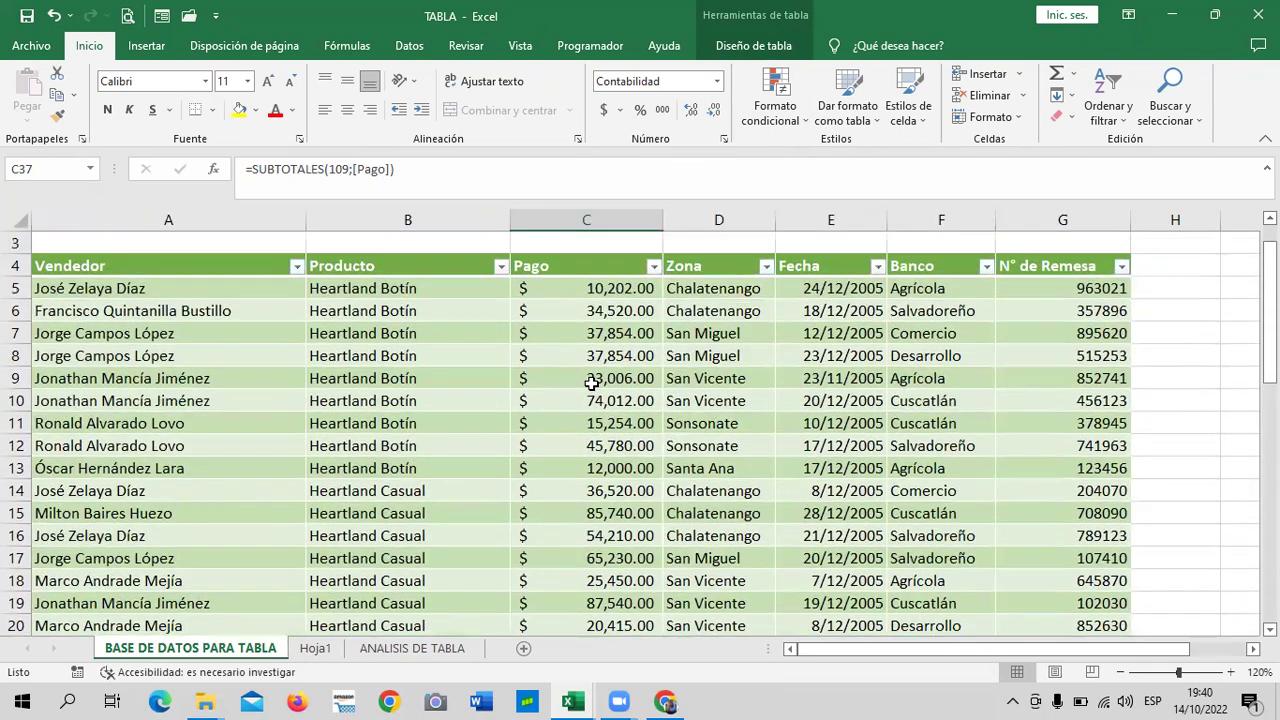
scroll(590, 392, "down", 3)
scroll(592, 387, "down", 2)
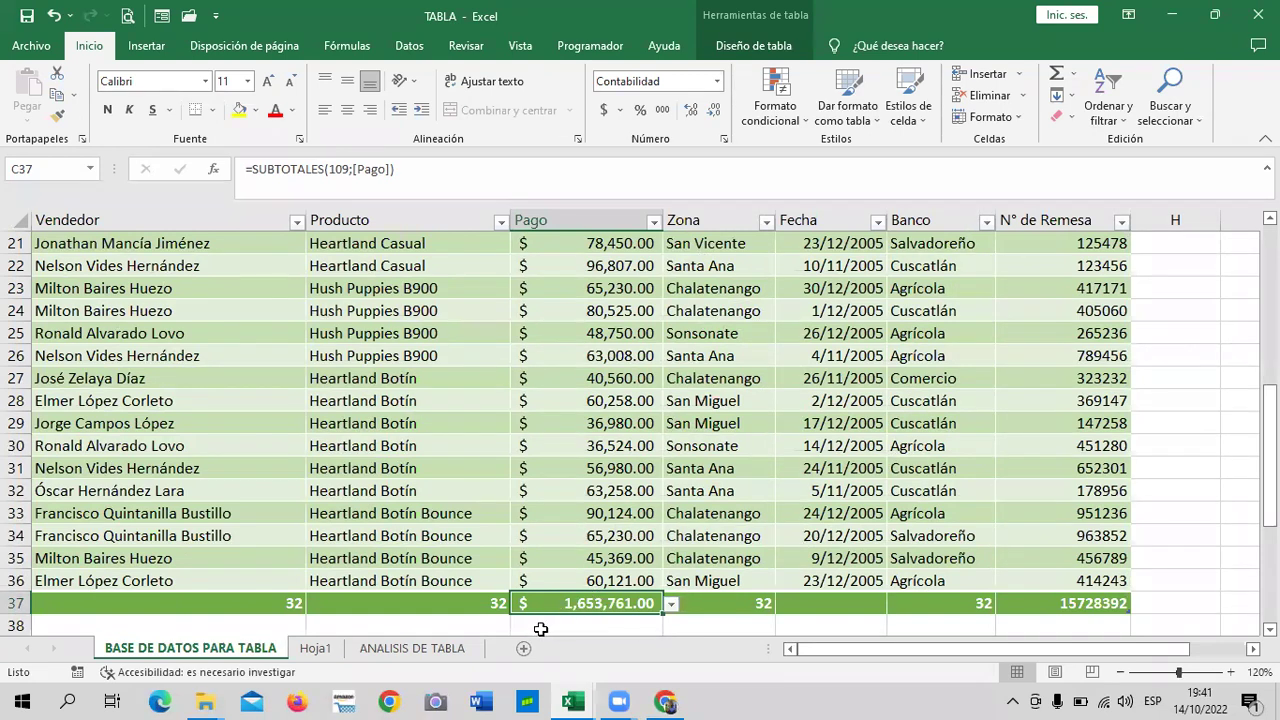
left_click(462, 648)
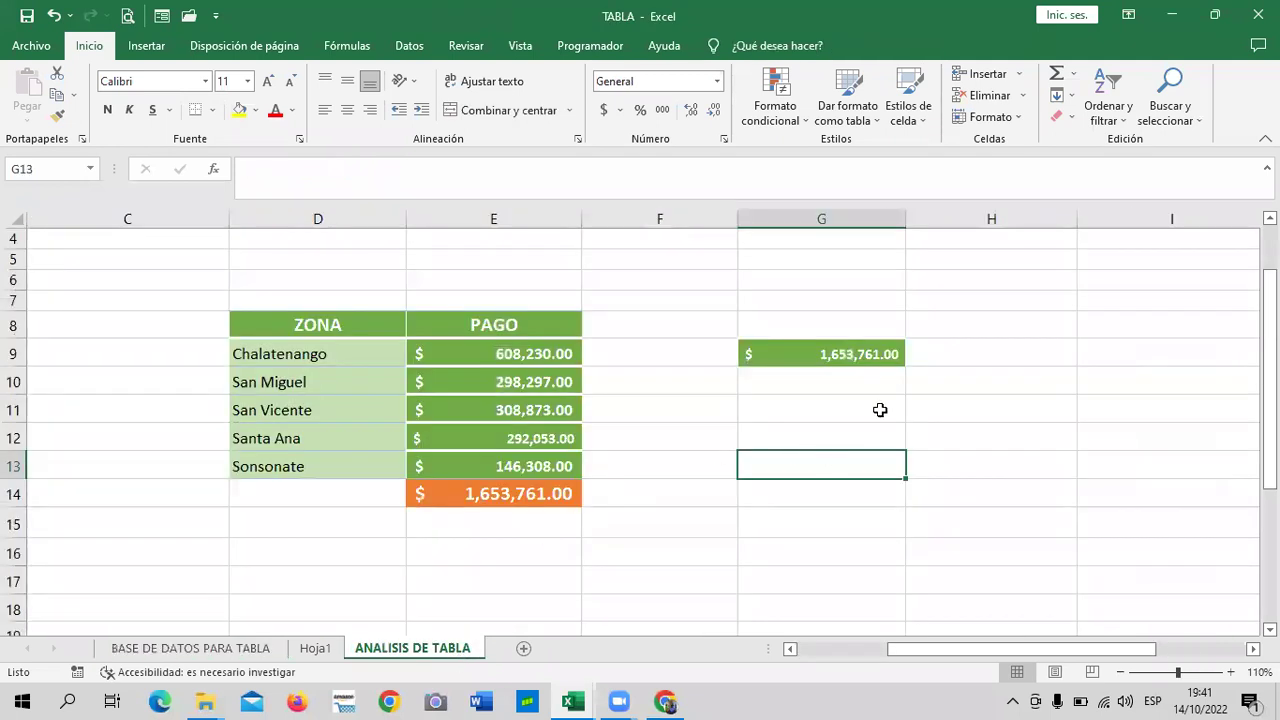
left_click(806, 352)
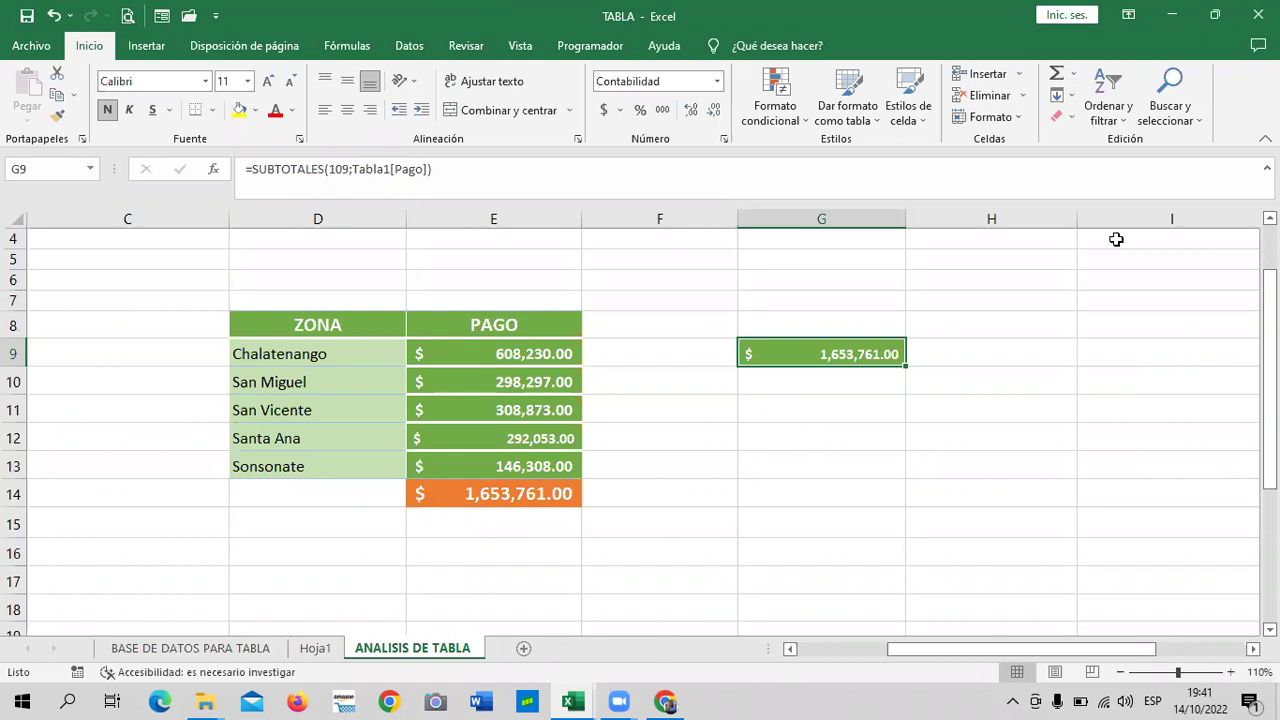
left_click(190, 648)
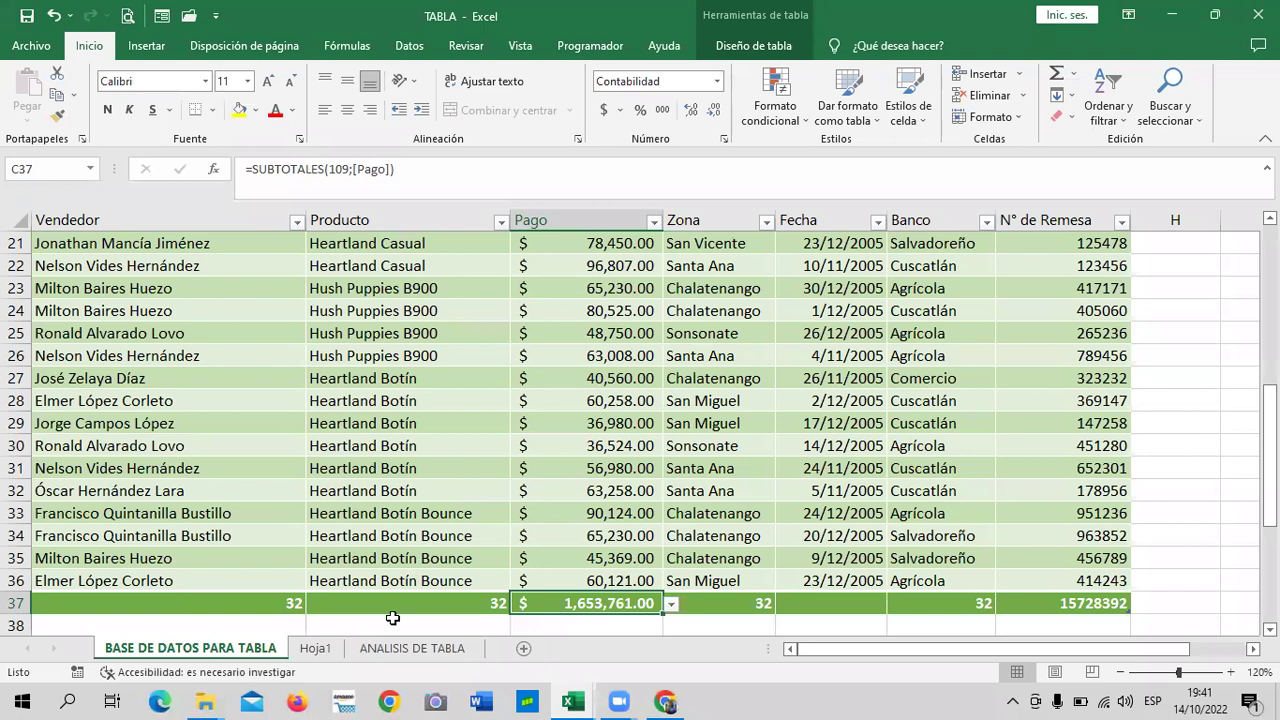
left_click(395, 648)
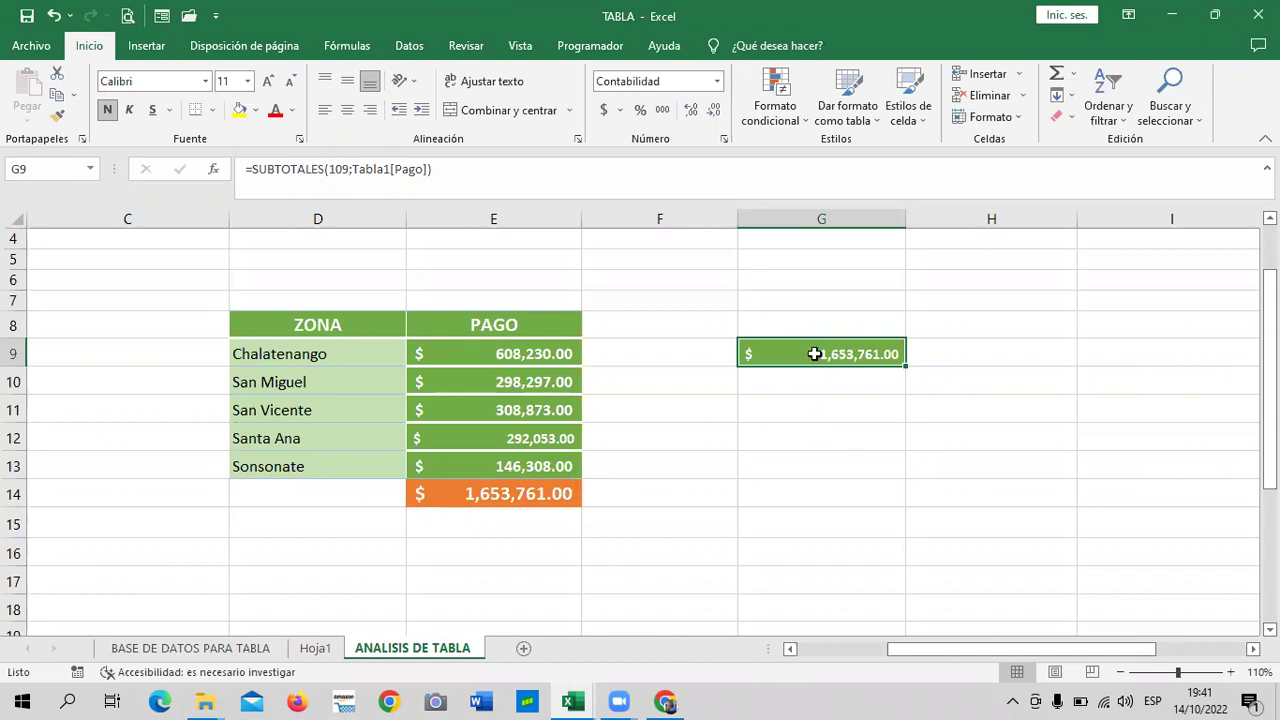
left_click(140, 648)
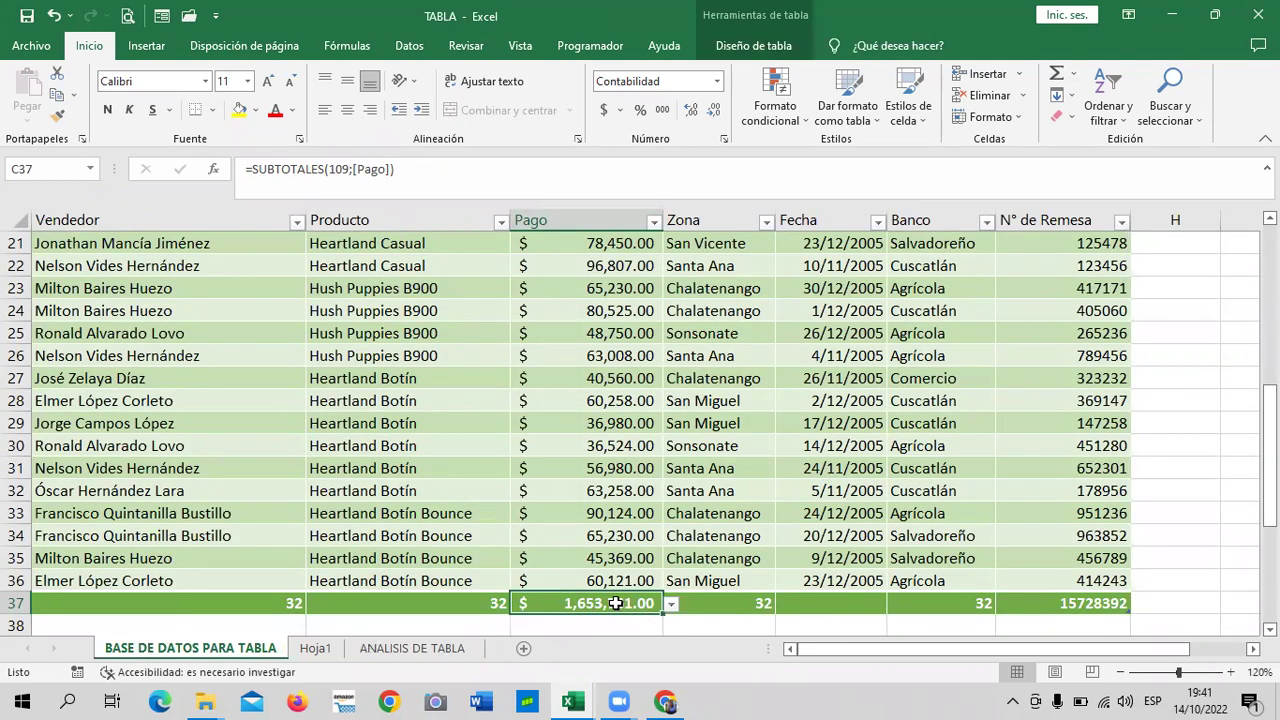
left_click(416, 650)
left_click(860, 402)
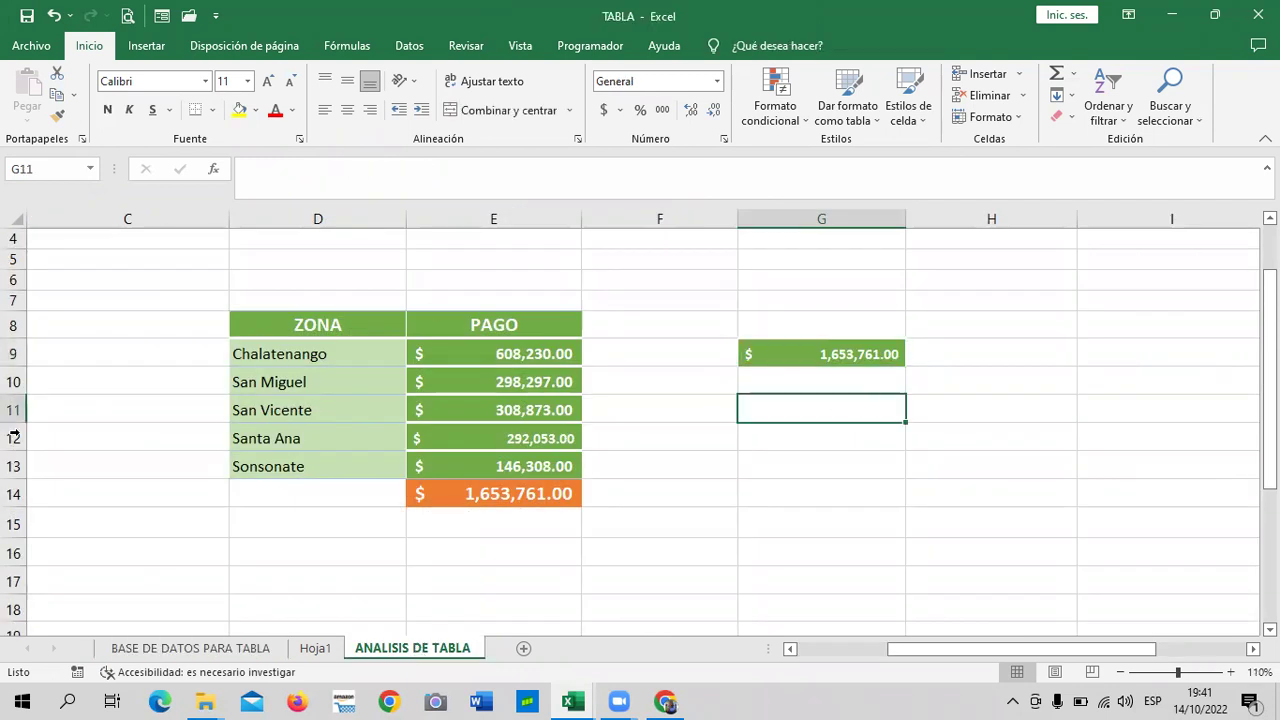
left_click(200, 655)
scroll(500, 450, "up", 5)
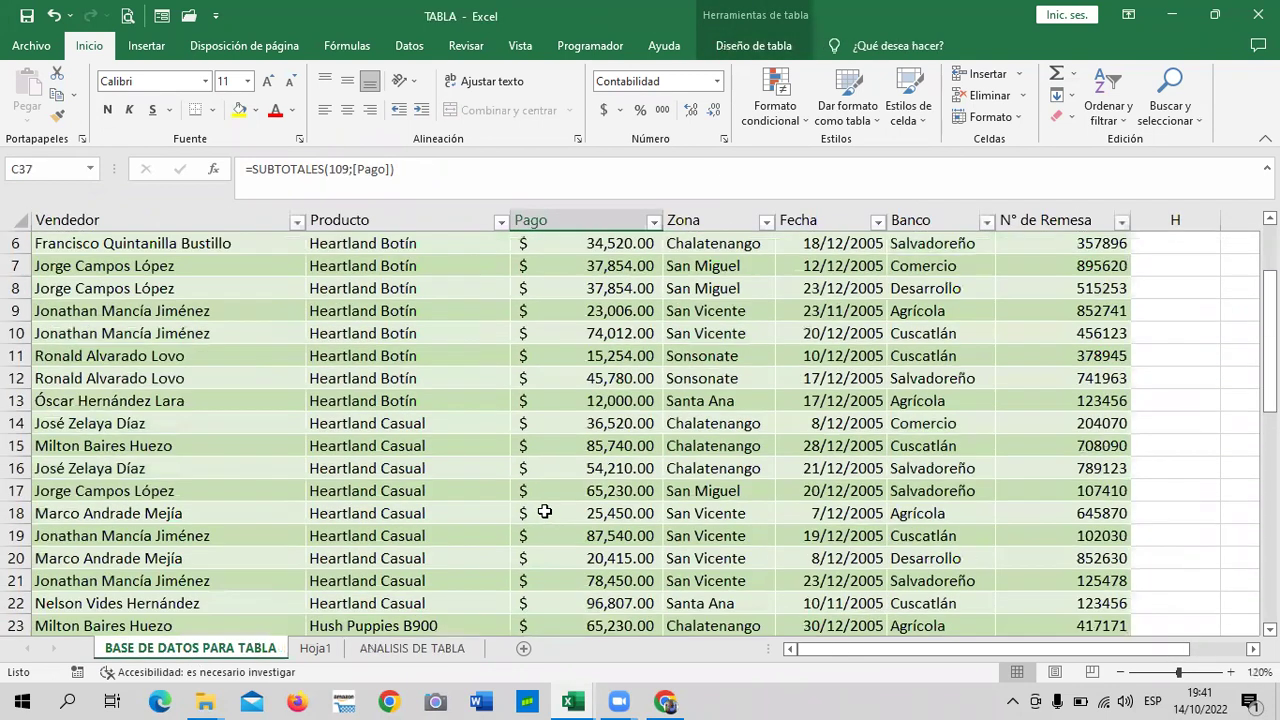
scroll(600, 490, "up", 2)
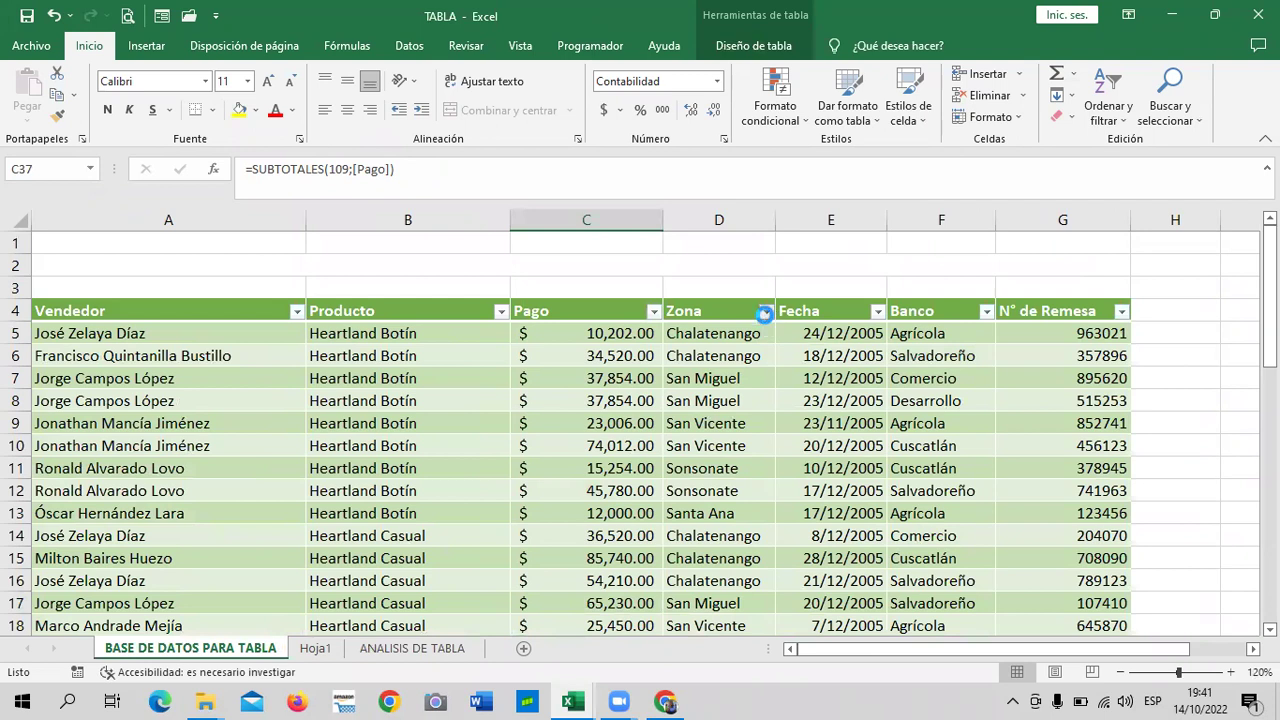
Filter Tabla1's Zona column back to Chalatenango only.
left_click(766, 311)
left_click(576, 481)
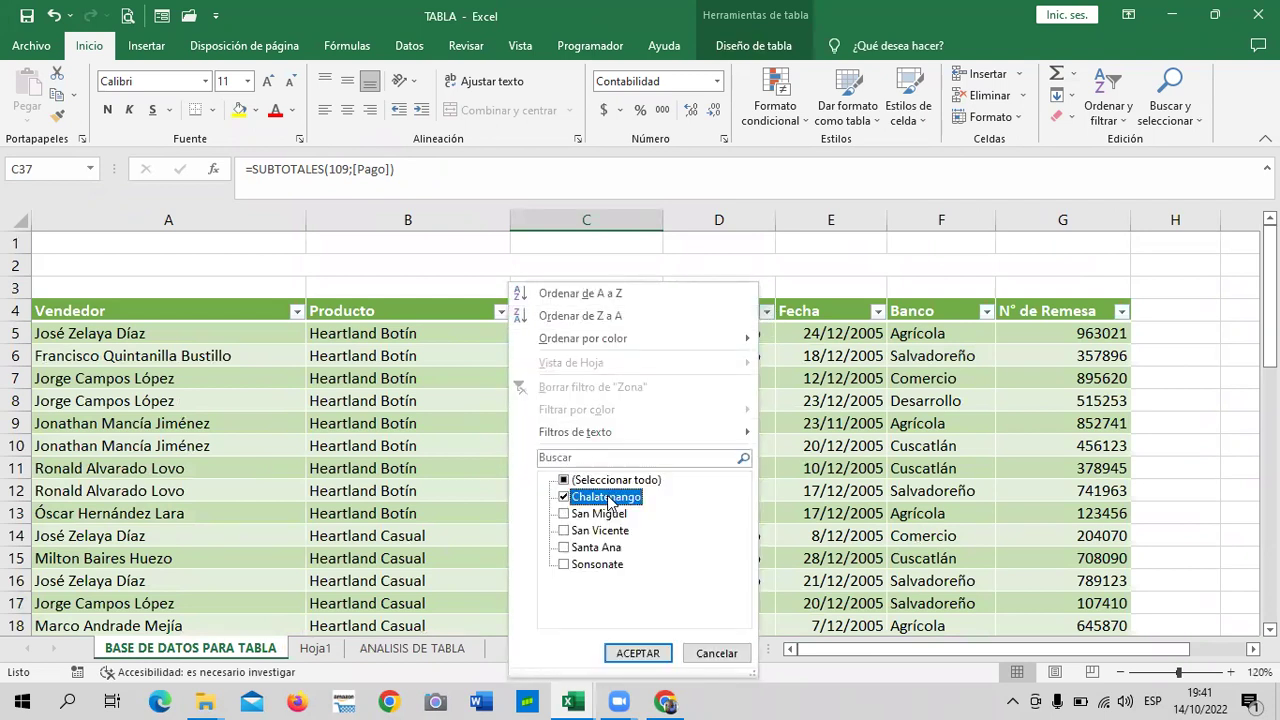
left_click(652, 654)
scroll(640, 540, "down", 2)
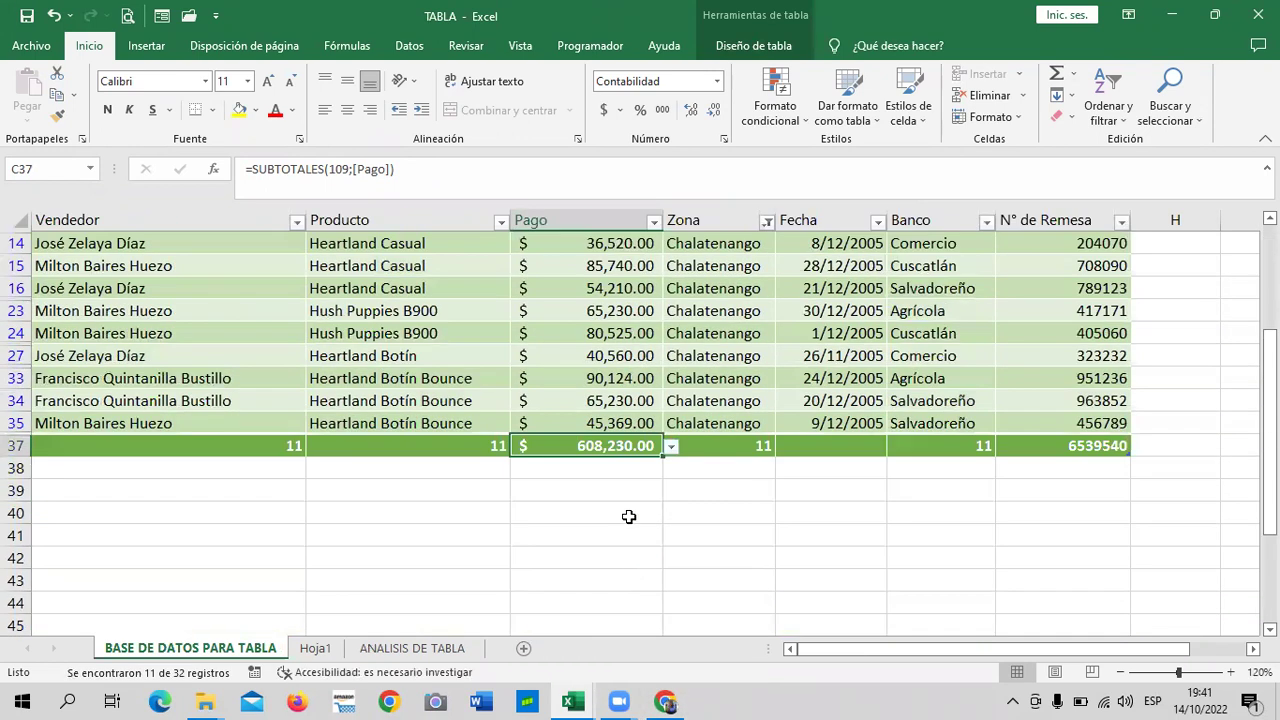
scroll(630, 500, "up", 2)
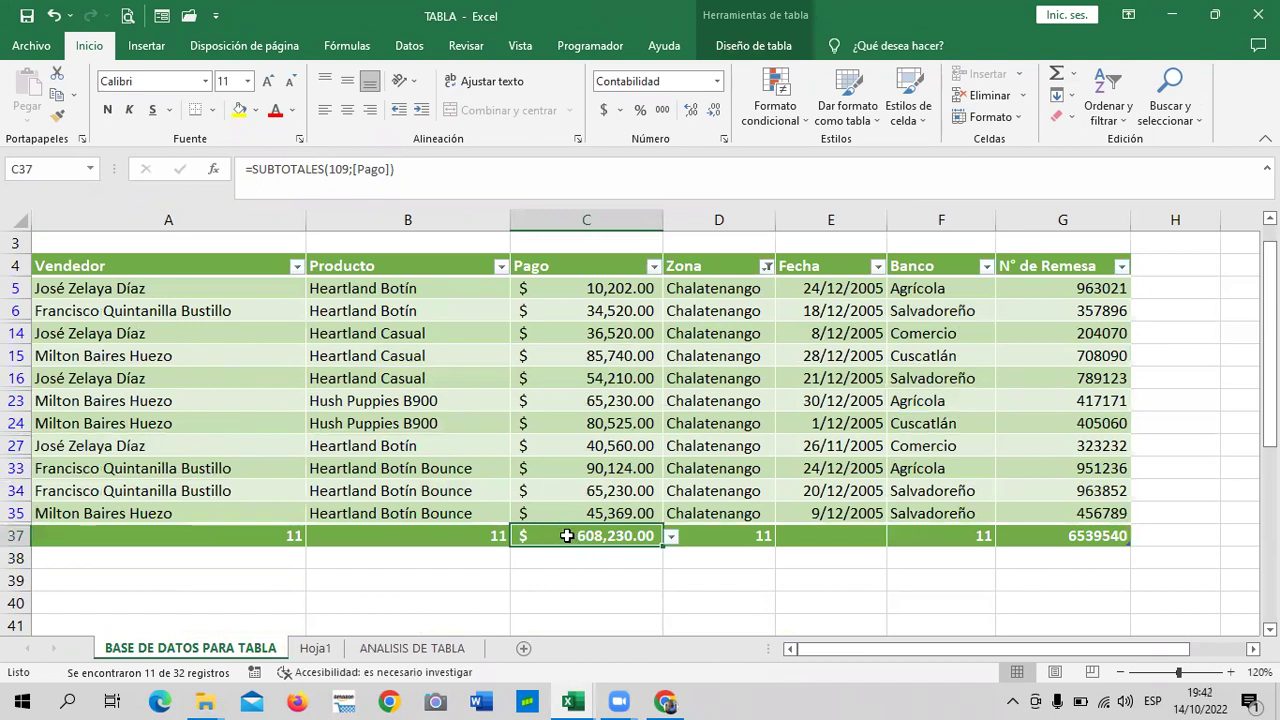
Copy the 608,230.00 Pago total and go to ANALISIS DE TABLA.
right_click(566, 536)
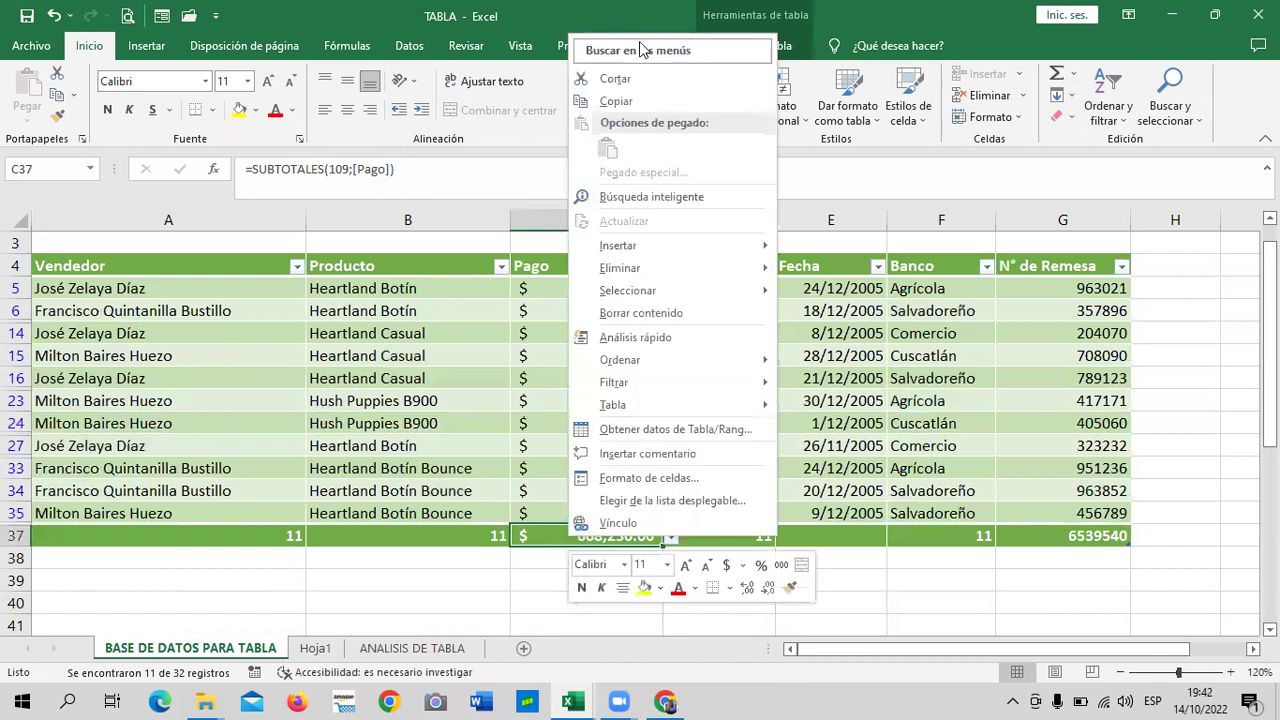
left_click(632, 102)
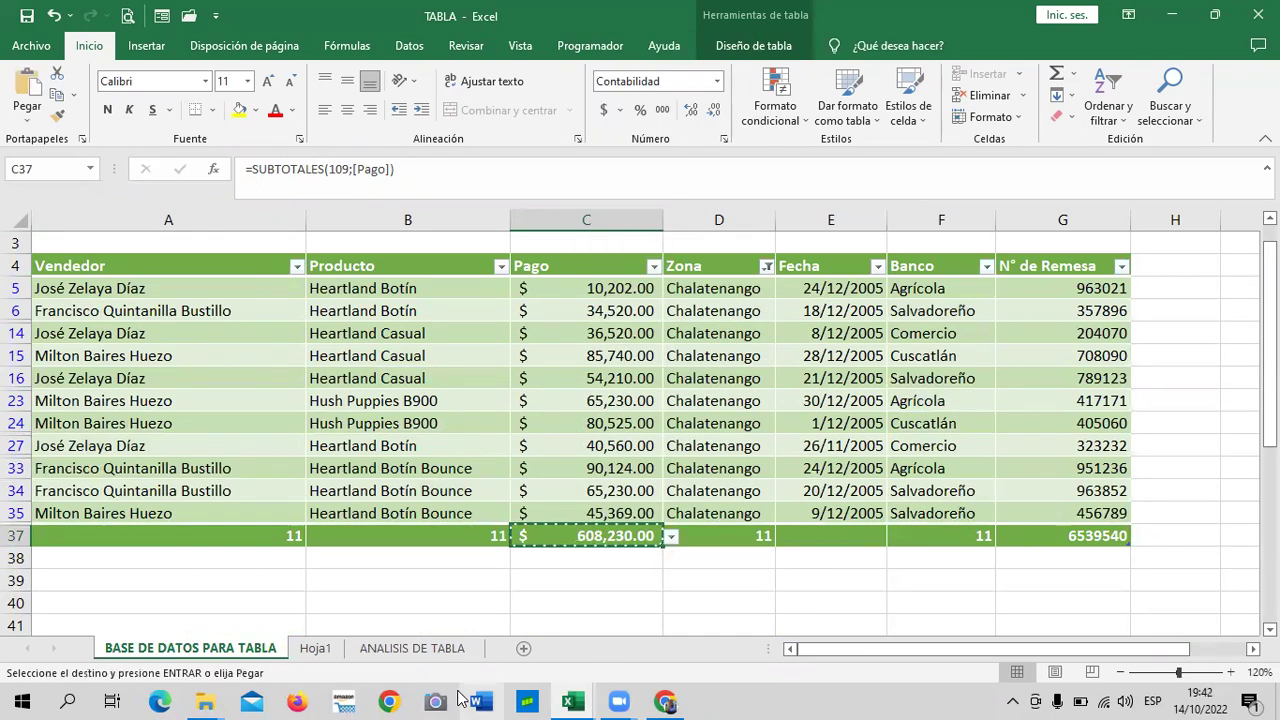
left_click(436, 649)
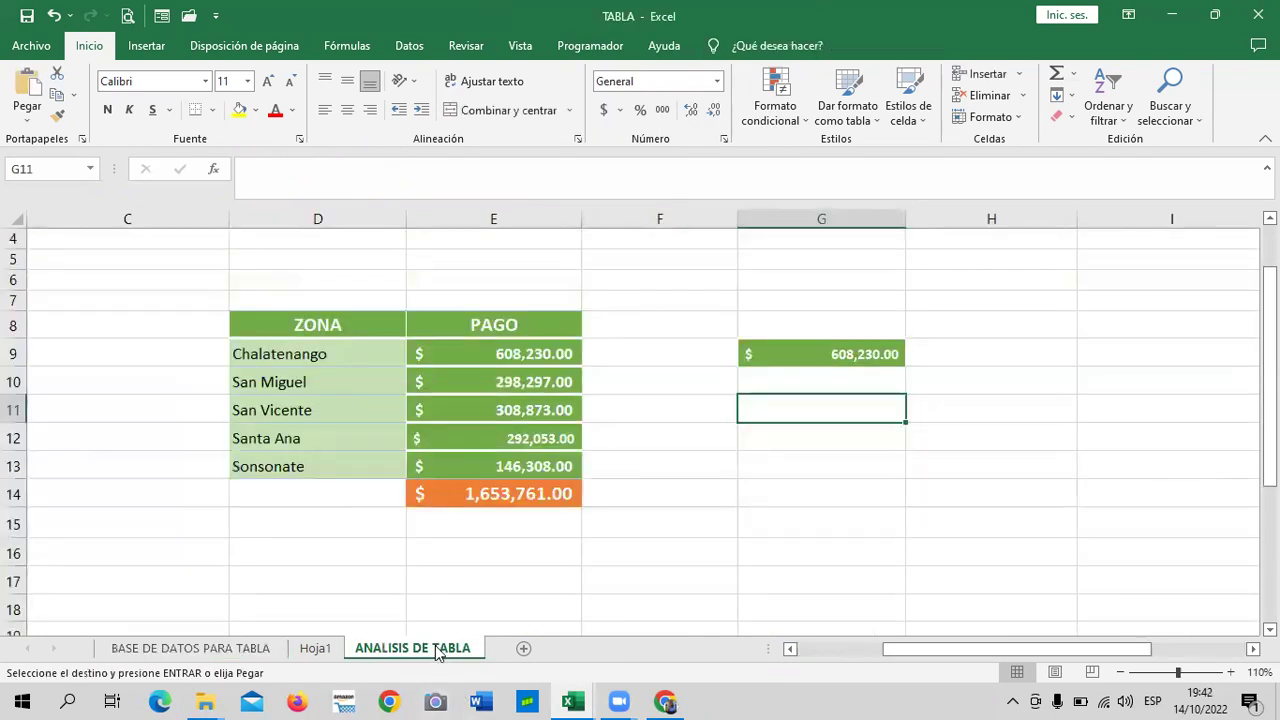
Paste the Chalatenango total into H9 as values only and confirm it's a plain number.
left_click(1000, 356)
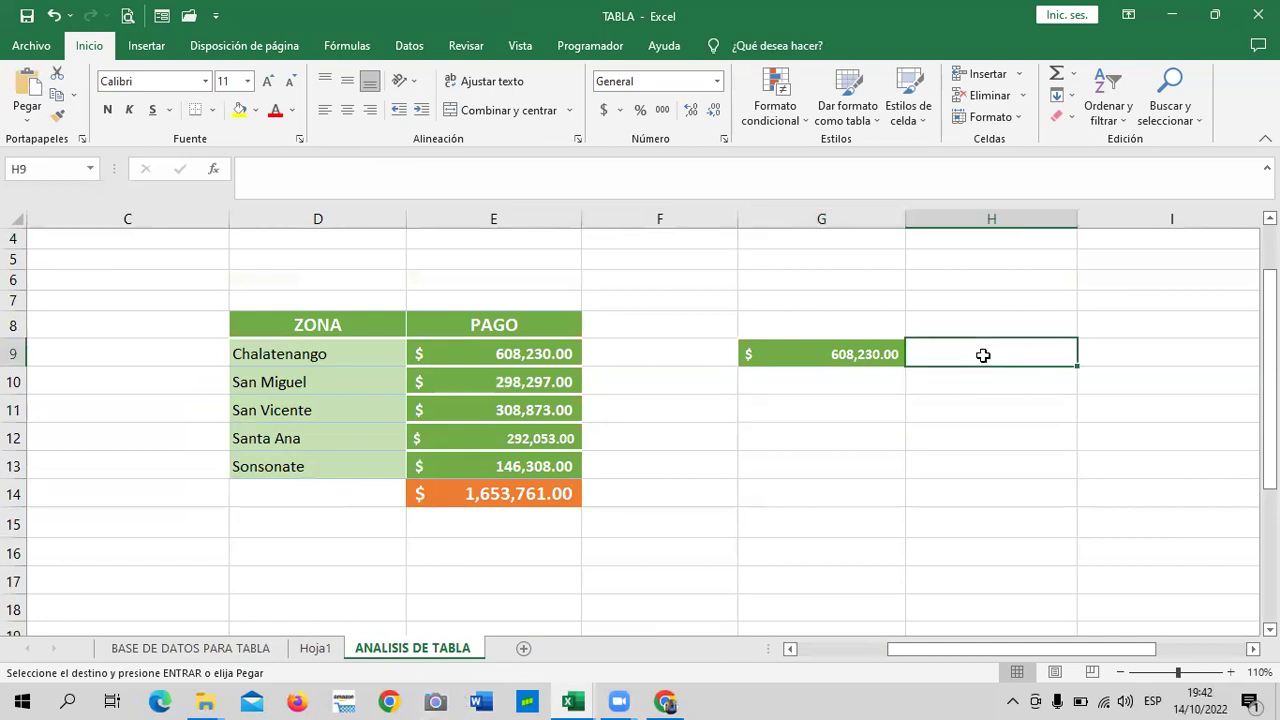
right_click(983, 355)
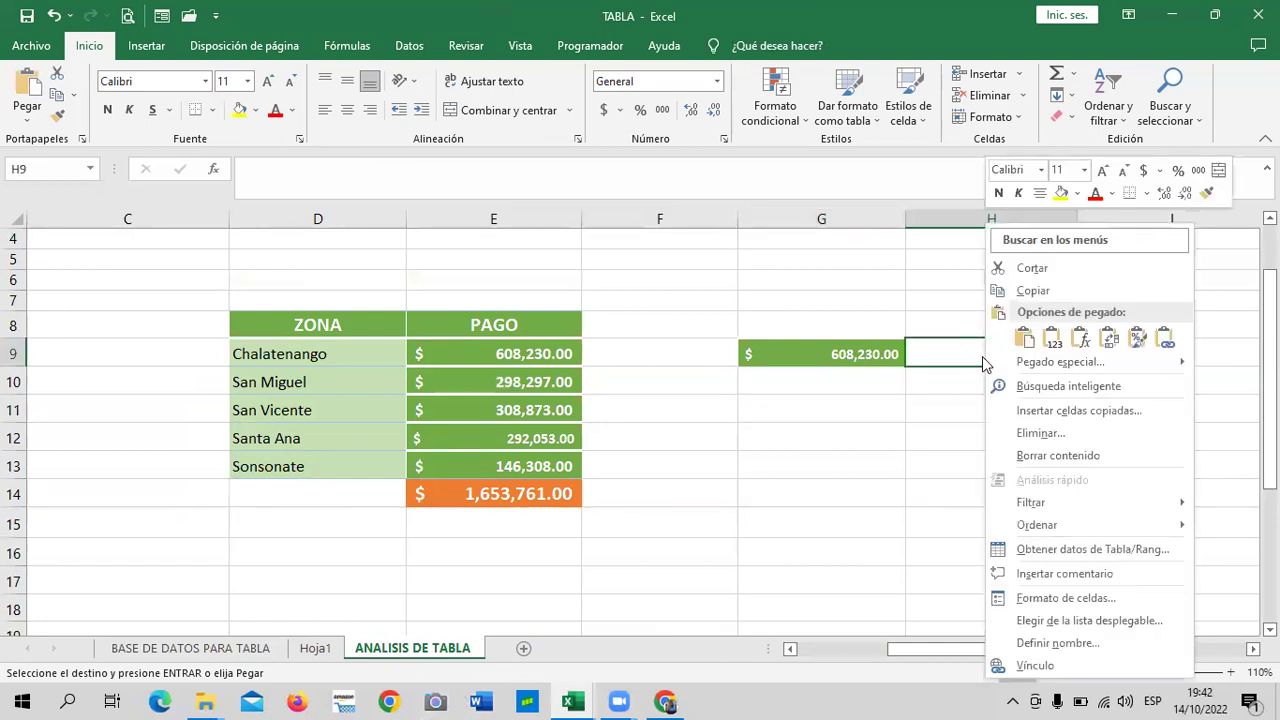
left_click(1051, 340)
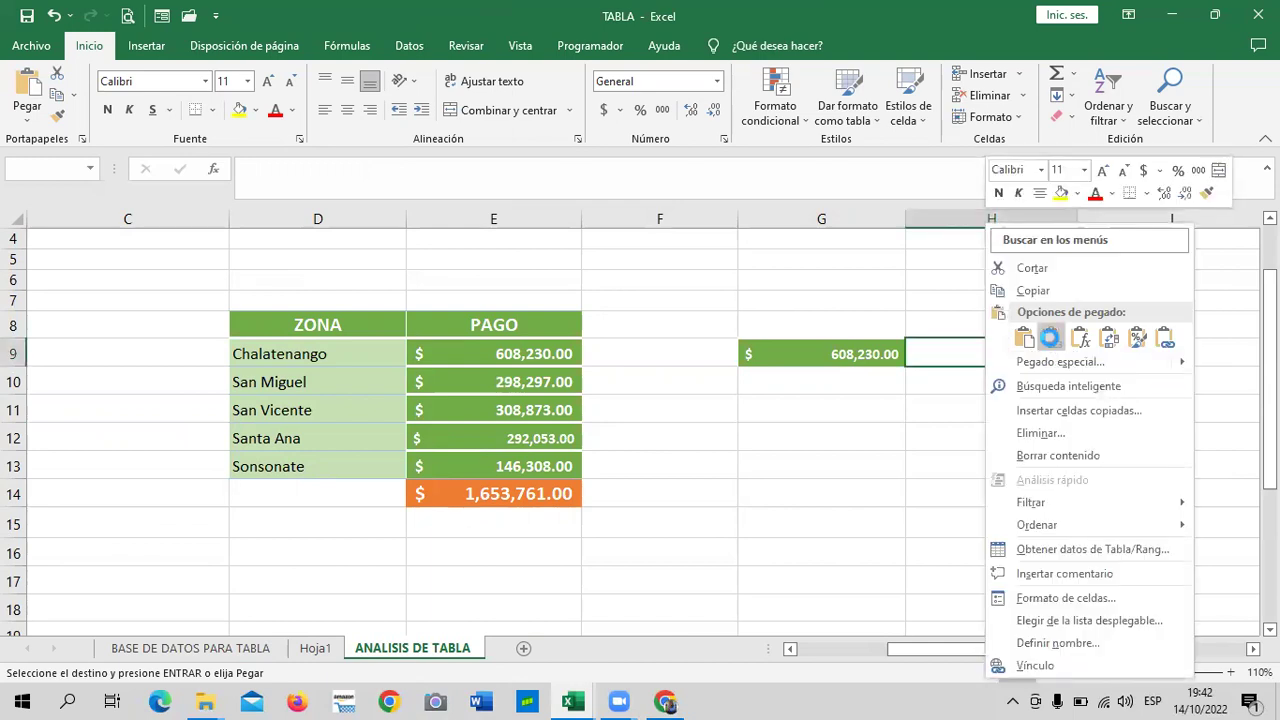
left_click(1051, 340)
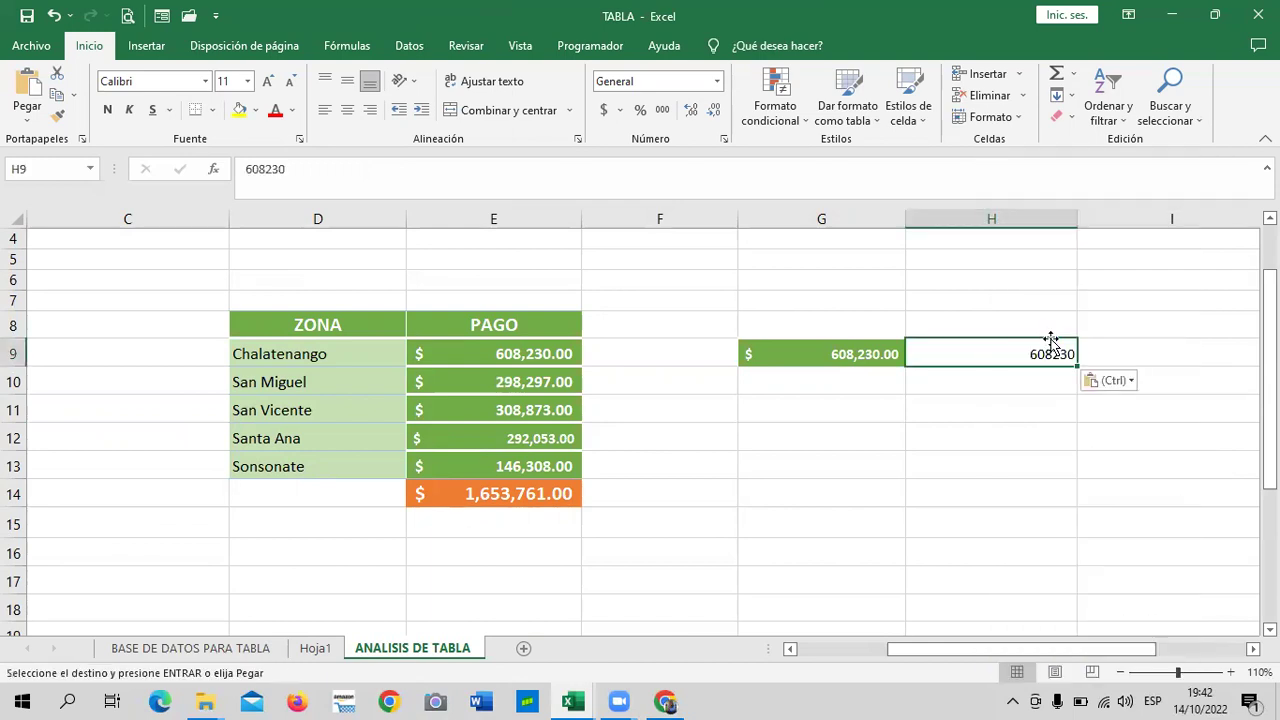
left_click(835, 348)
left_click(976, 351)
left_click(818, 353)
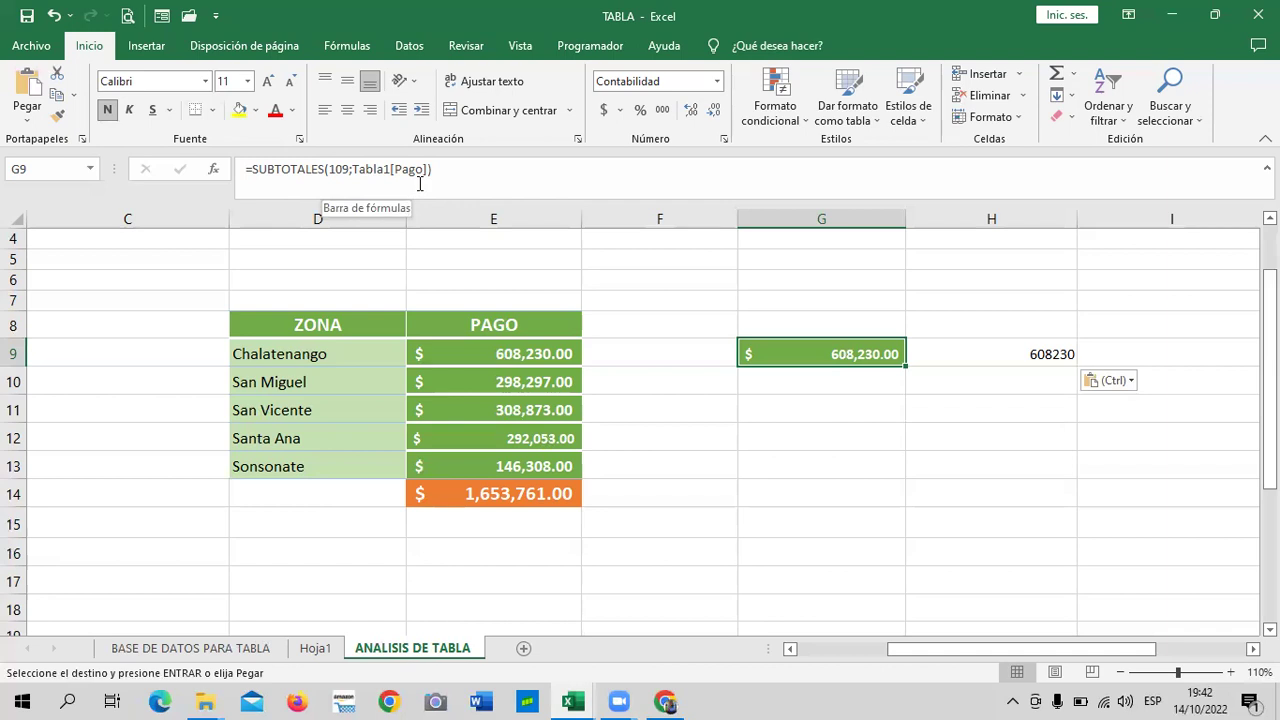
left_click(938, 359)
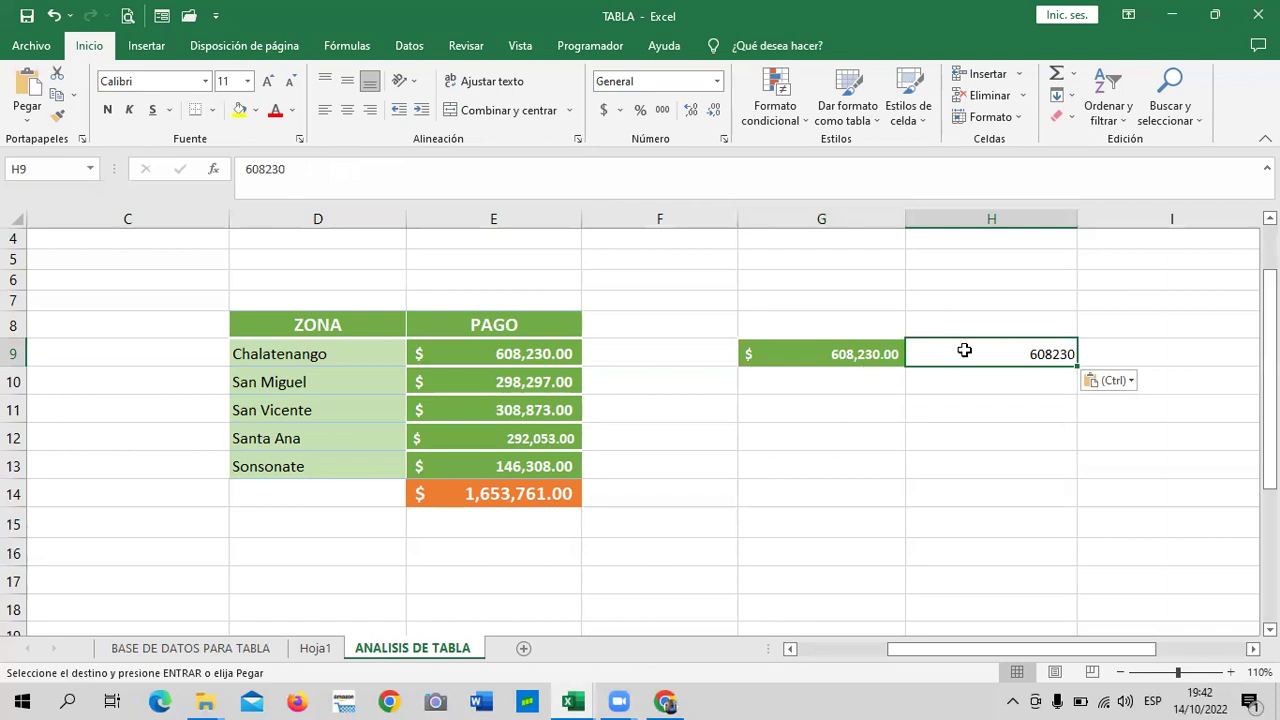
Apply Contabilidad accounting format to H9, showing $ 608,230.00.
left_click(966, 466)
left_click(968, 352)
left_click(605, 111)
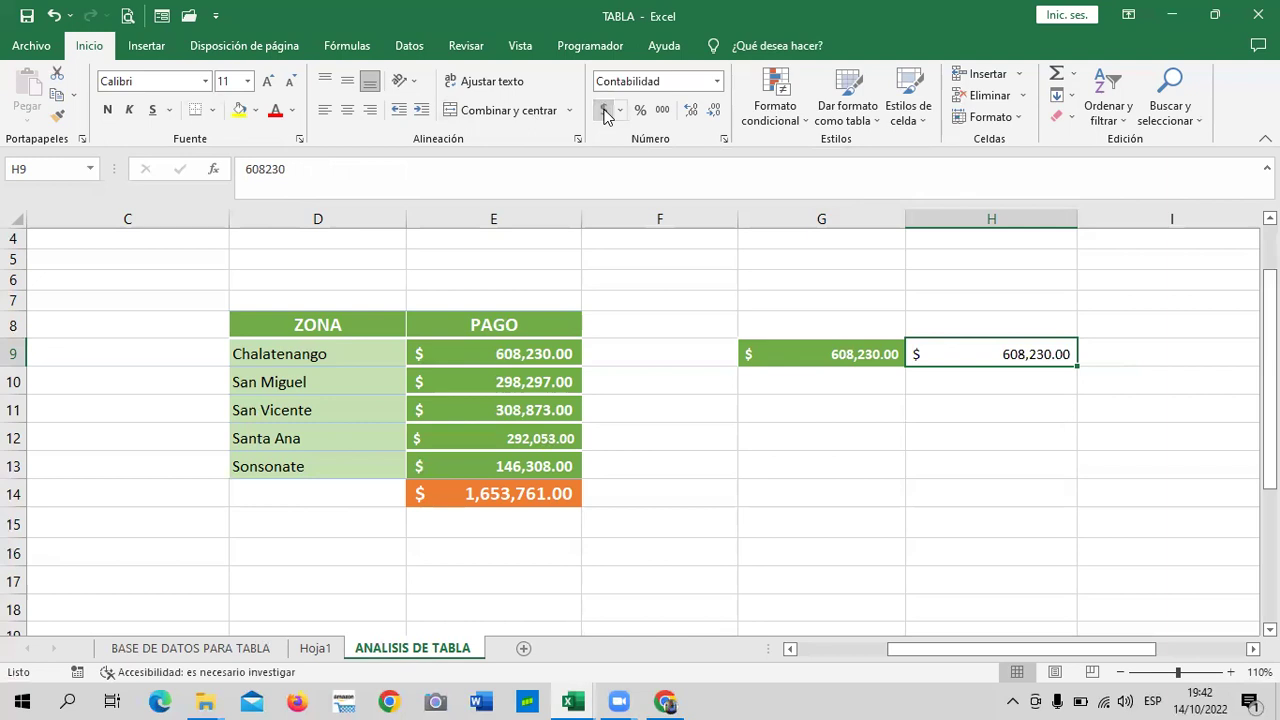
left_click(947, 432)
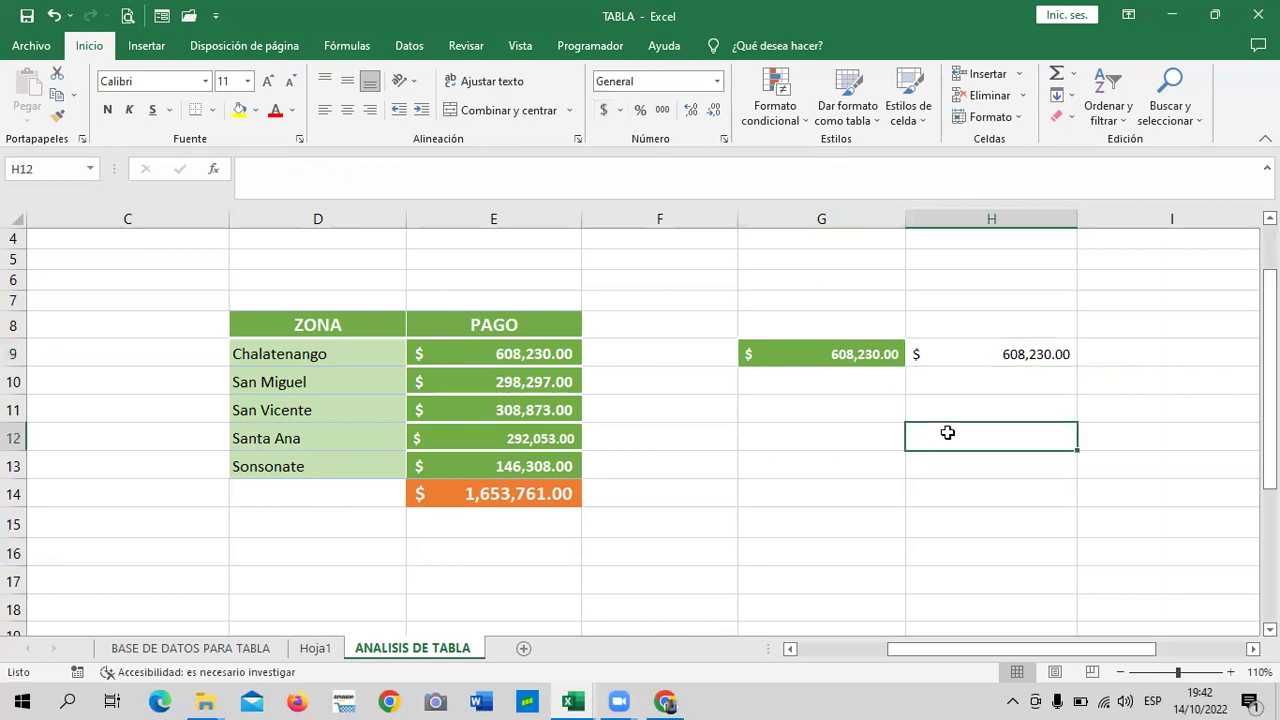
Reselect all zones in Tabla1's Zona filter so all 32 rows show.
left_click(195, 647)
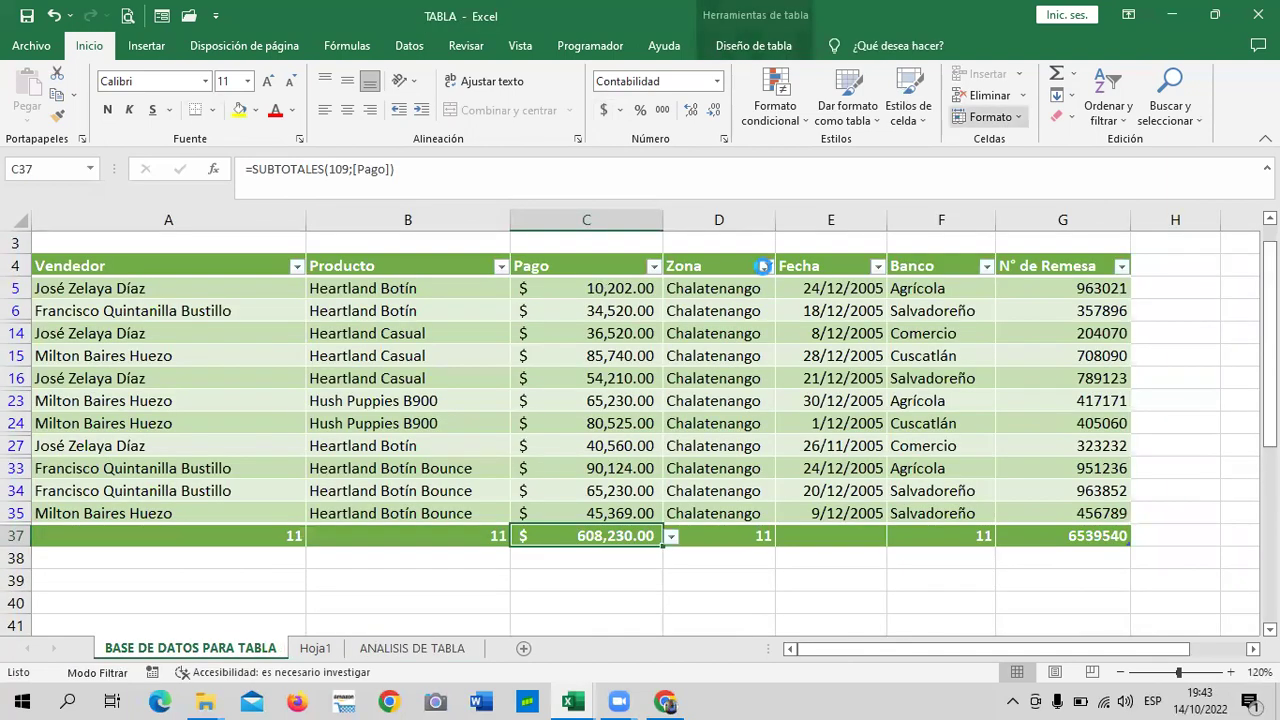
left_click(766, 266)
left_click(598, 476)
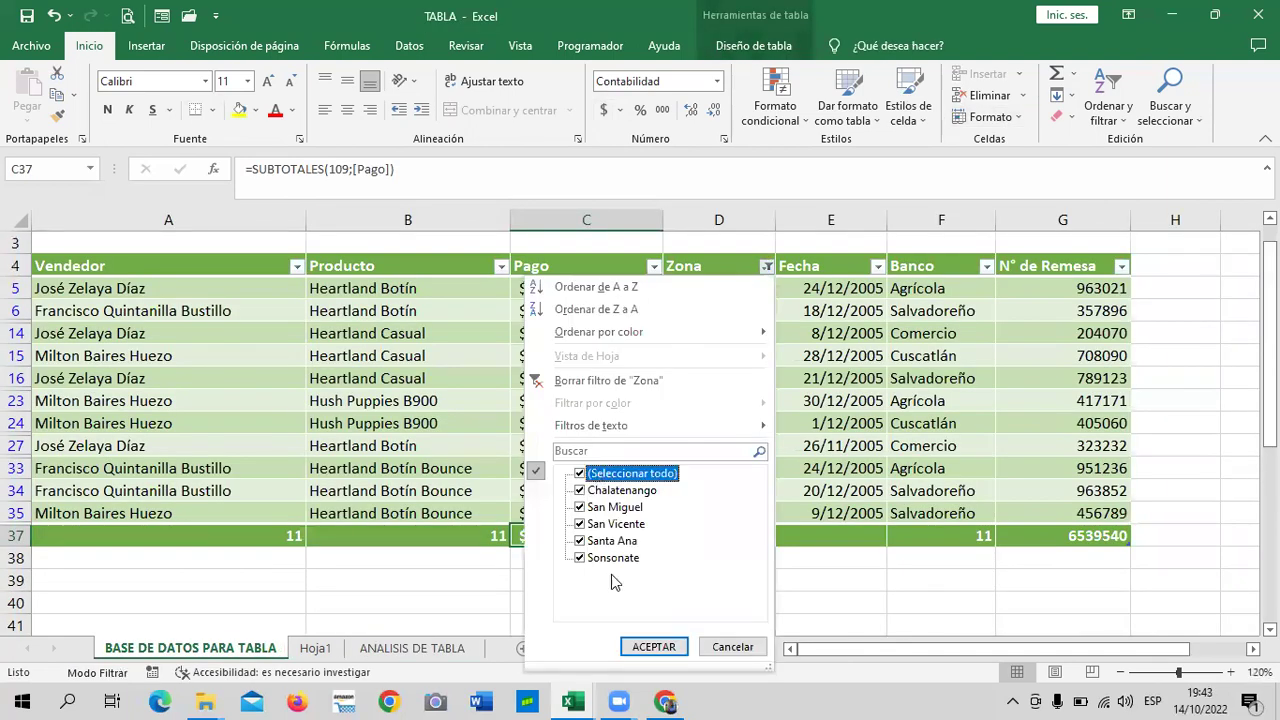
left_click(653, 646)
scroll(680, 484, "down", 1)
scroll(680, 484, "down", 4)
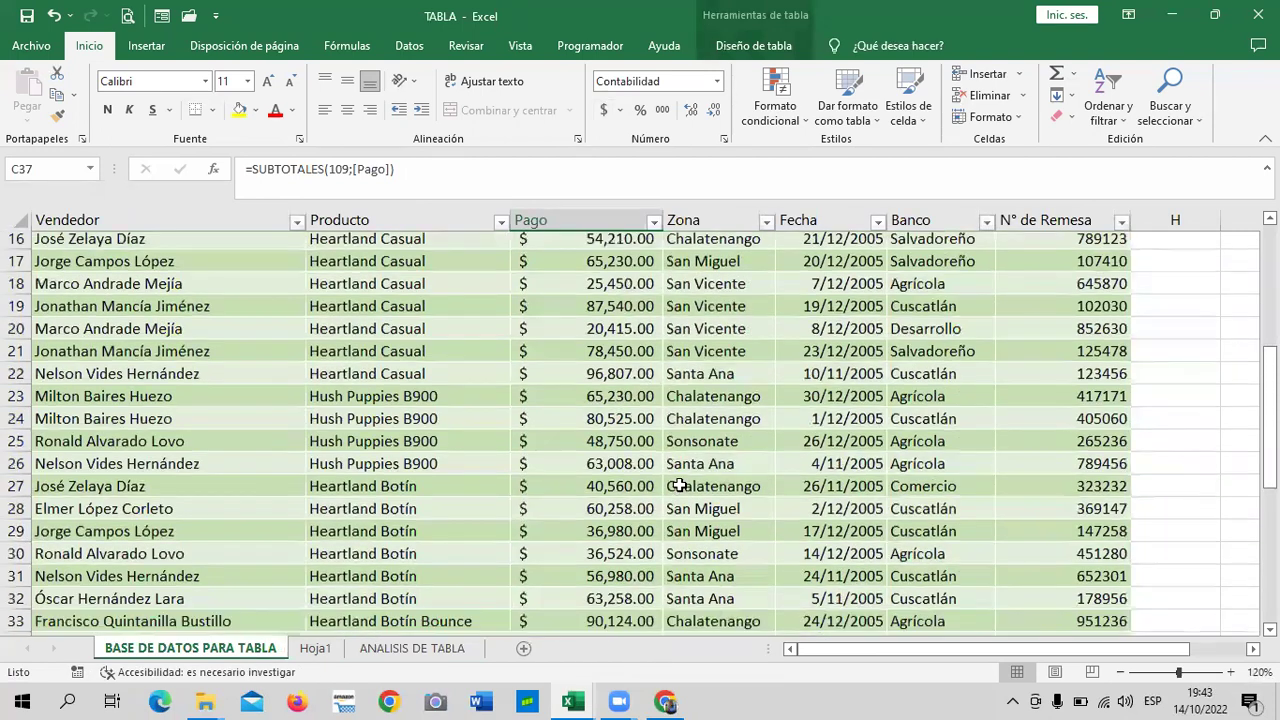
scroll(680, 484, "down", 3)
left_click(606, 579)
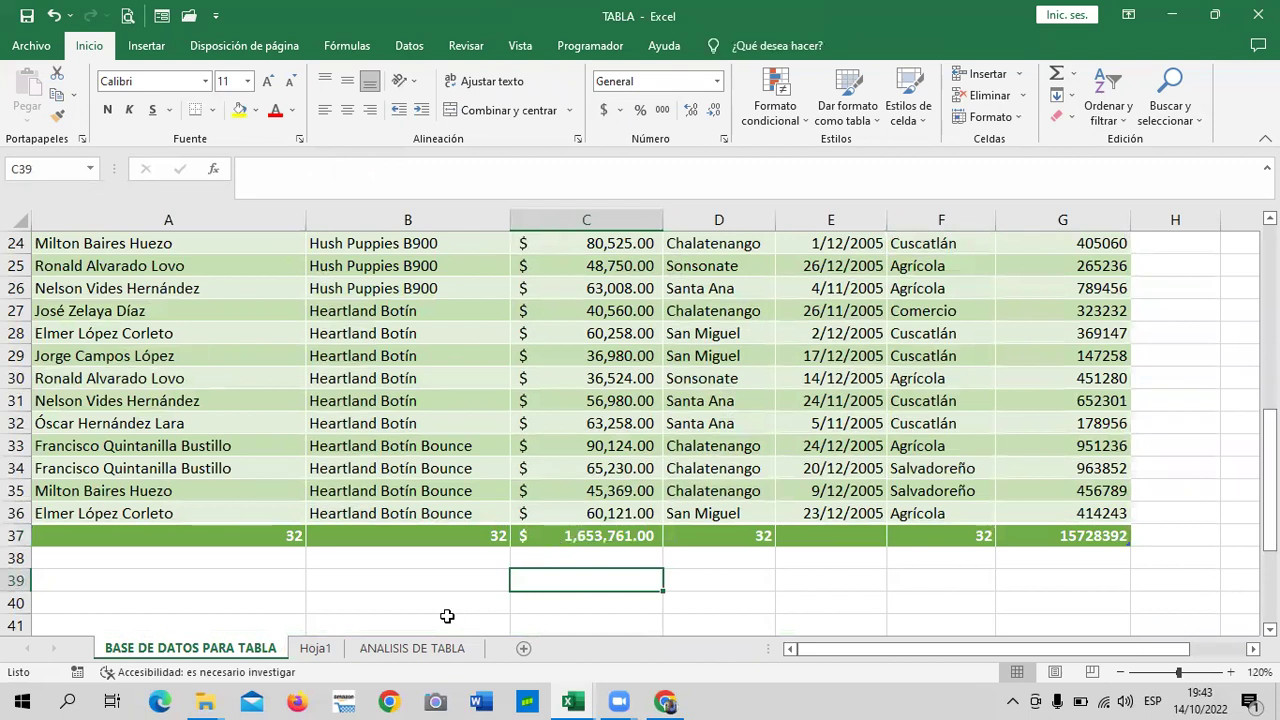
Compare G9's live total of 1,653,761.00 with H9's fixed 608,230.00.
left_click(427, 652)
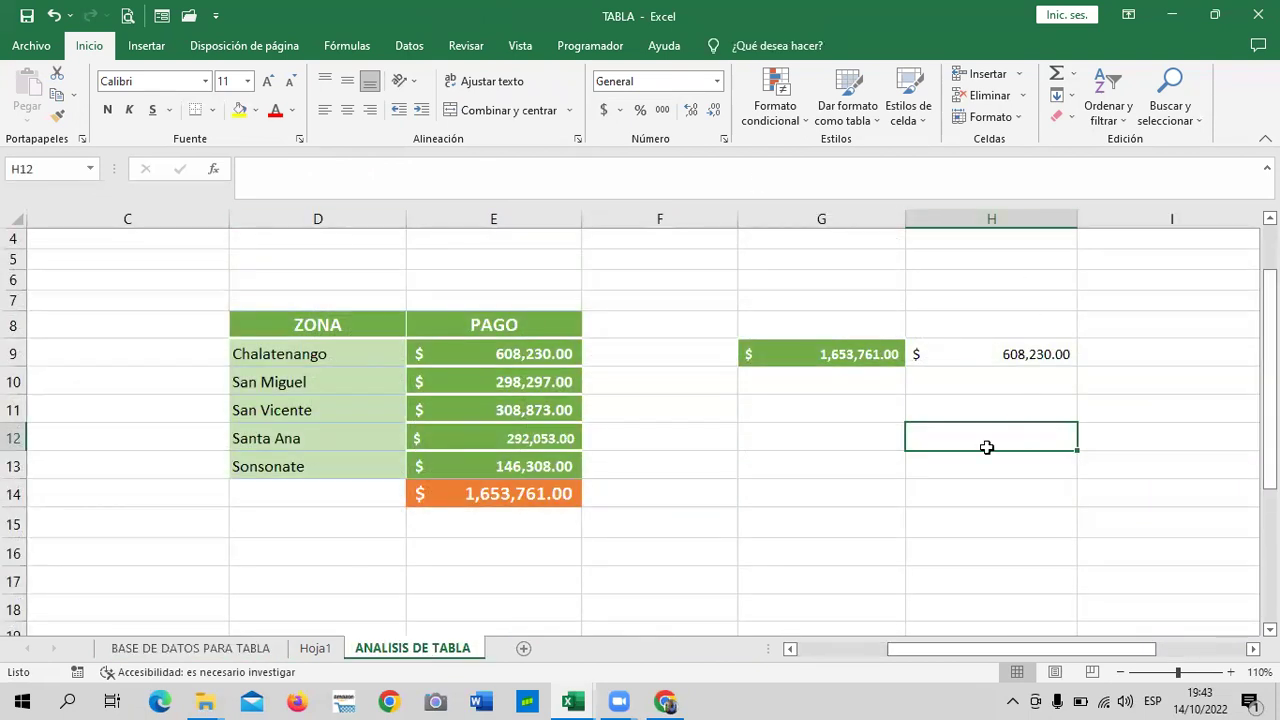
left_click(872, 520)
left_click(988, 347)
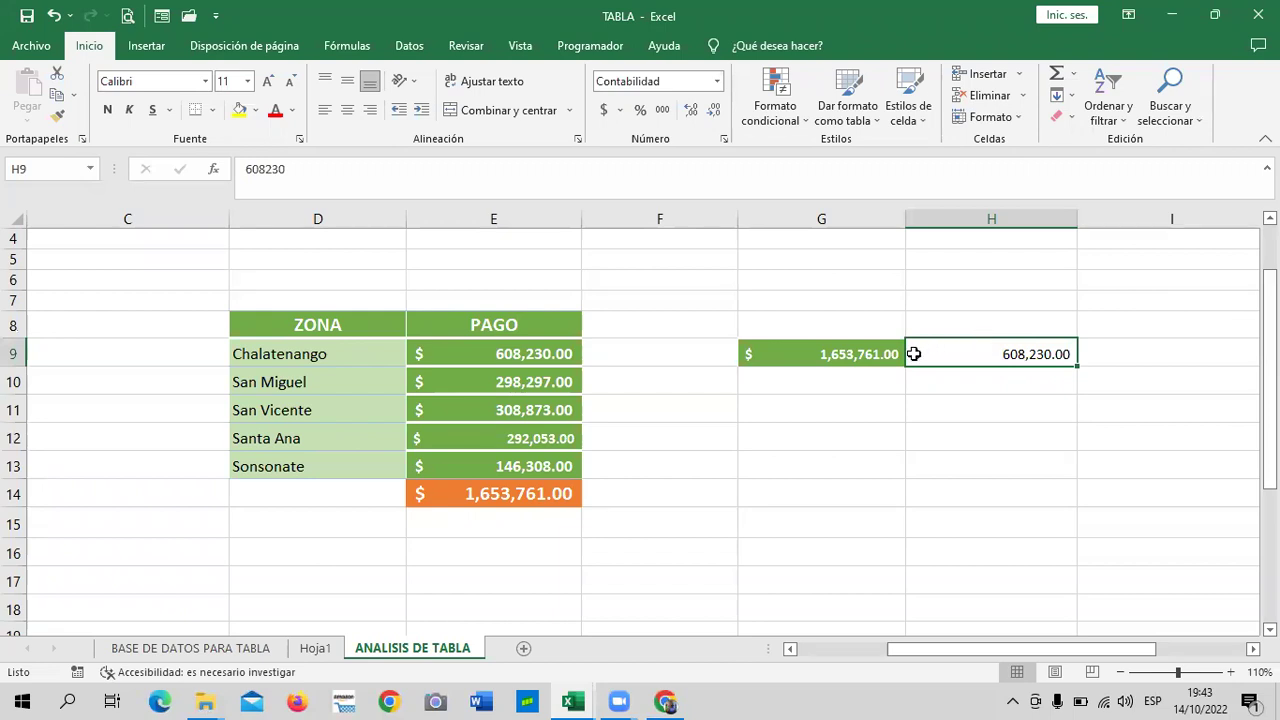
left_click(847, 355)
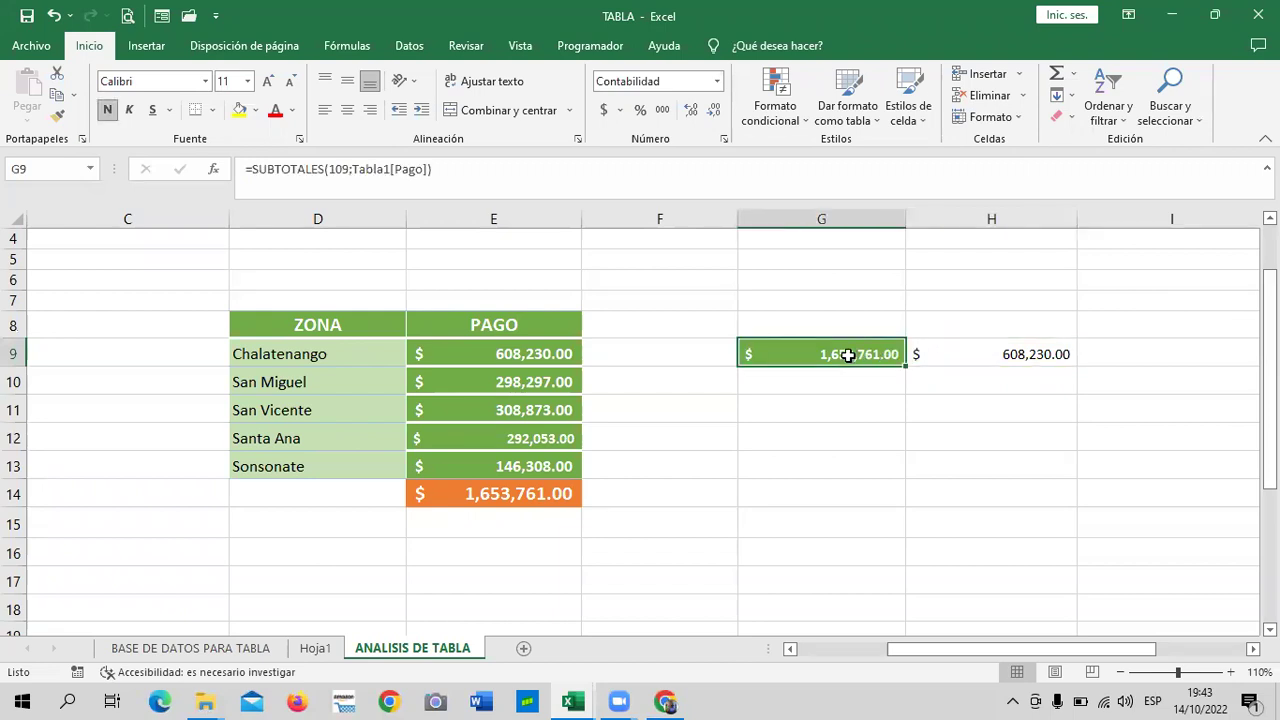
left_click(1010, 355)
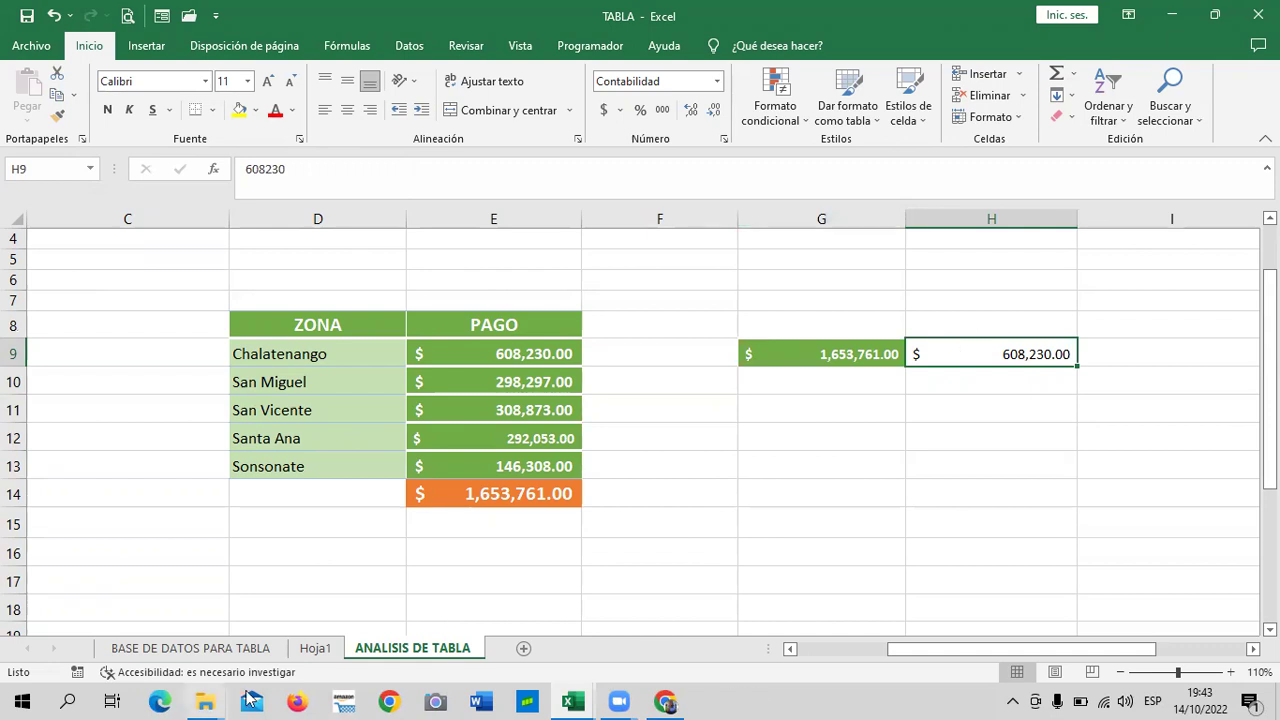
mouse_move(572, 701)
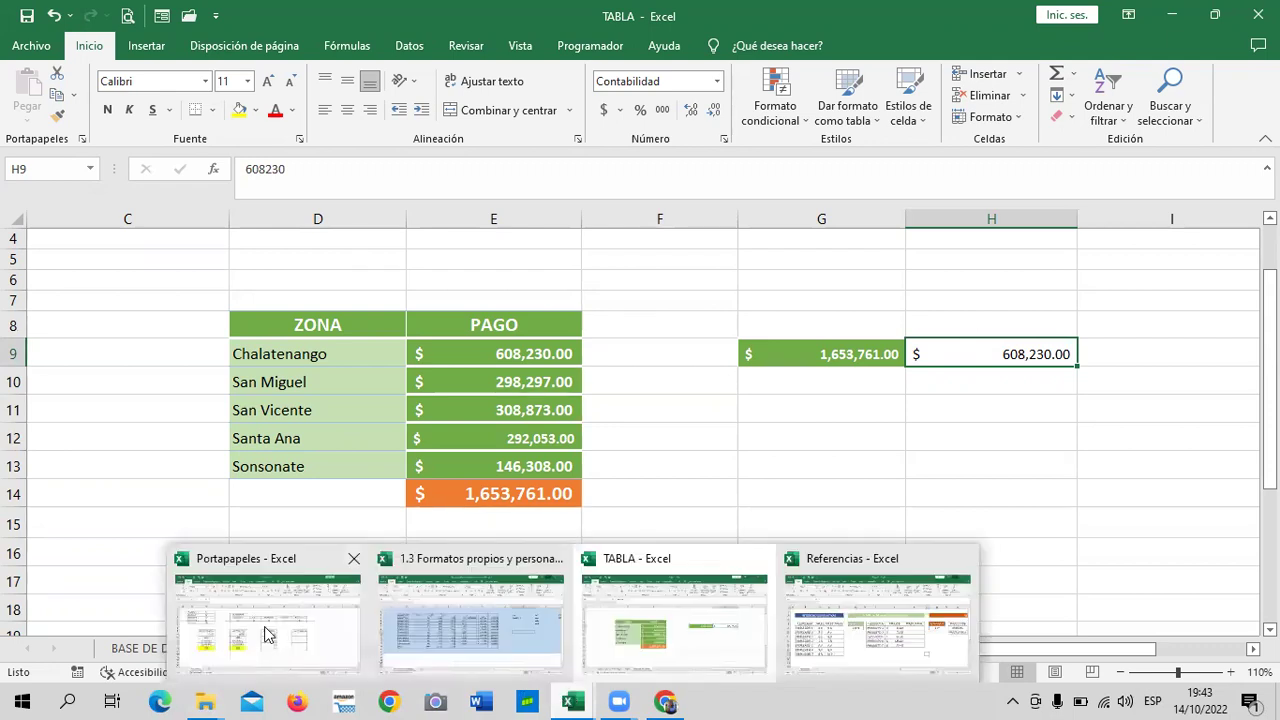
left_click(268, 628)
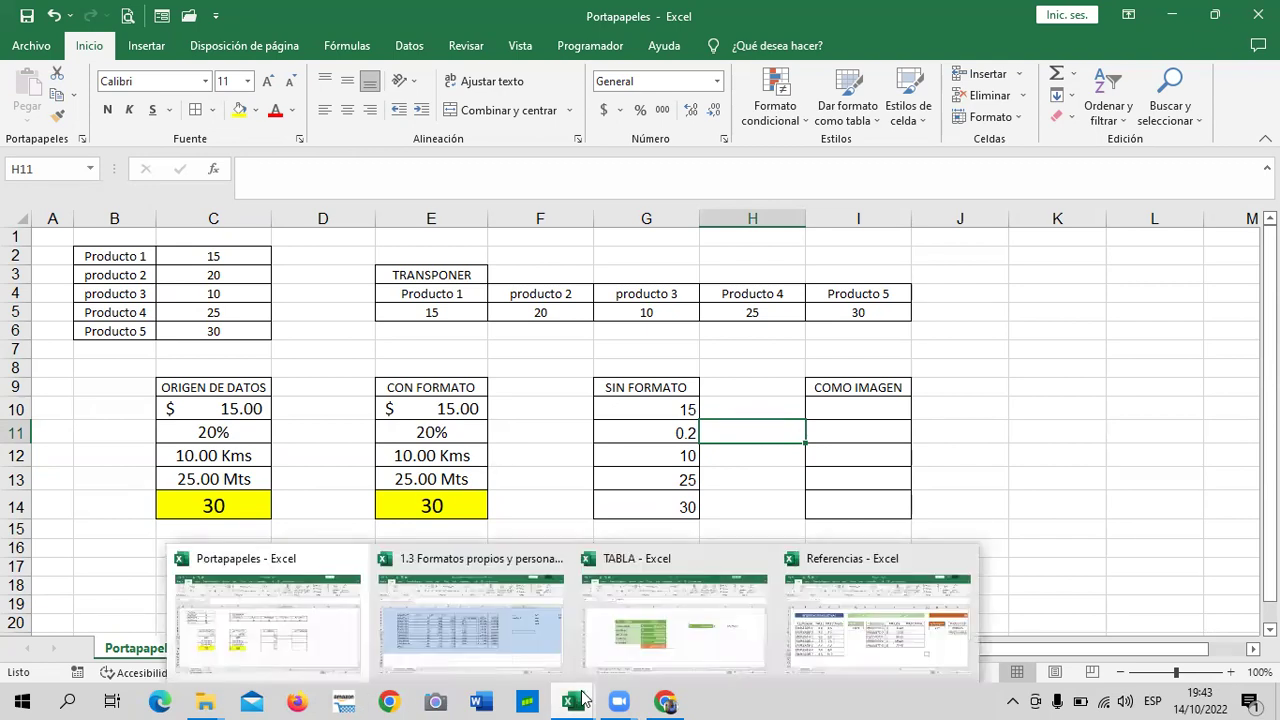
Inspect the Chalatenango payment in E9 and the H9 and G9 totals.
left_click(742, 645)
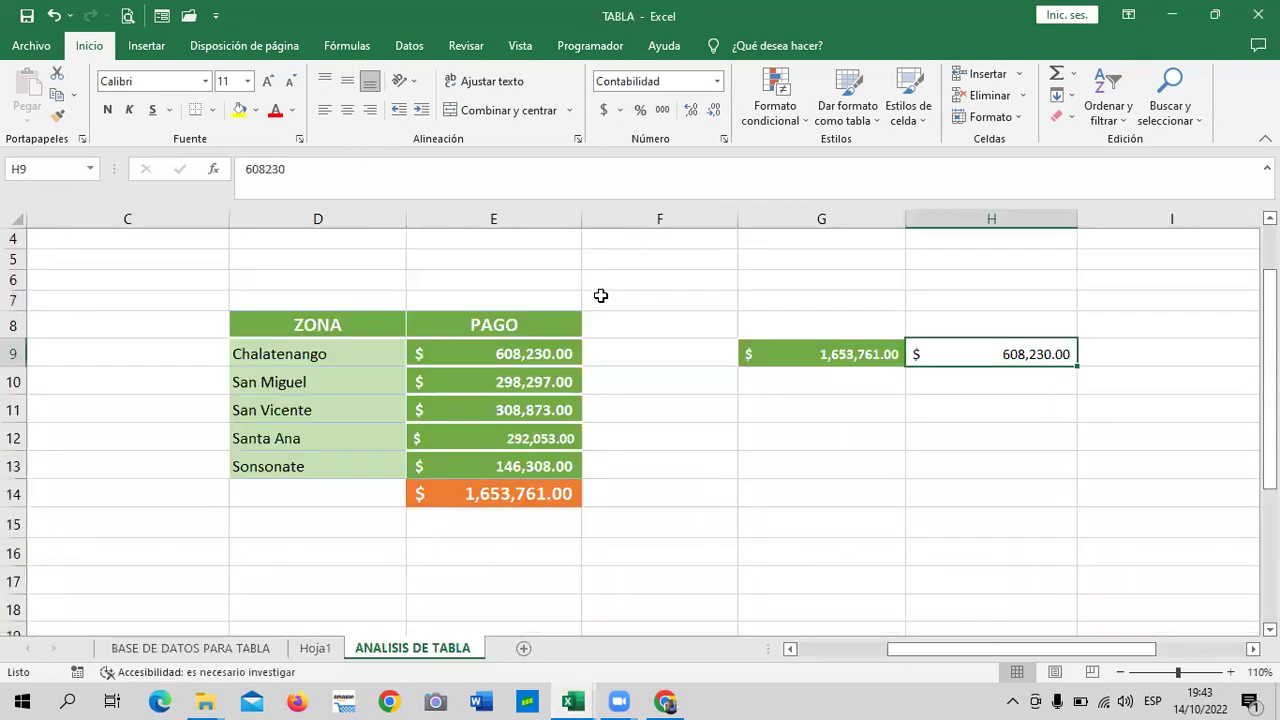
left_click(719, 421)
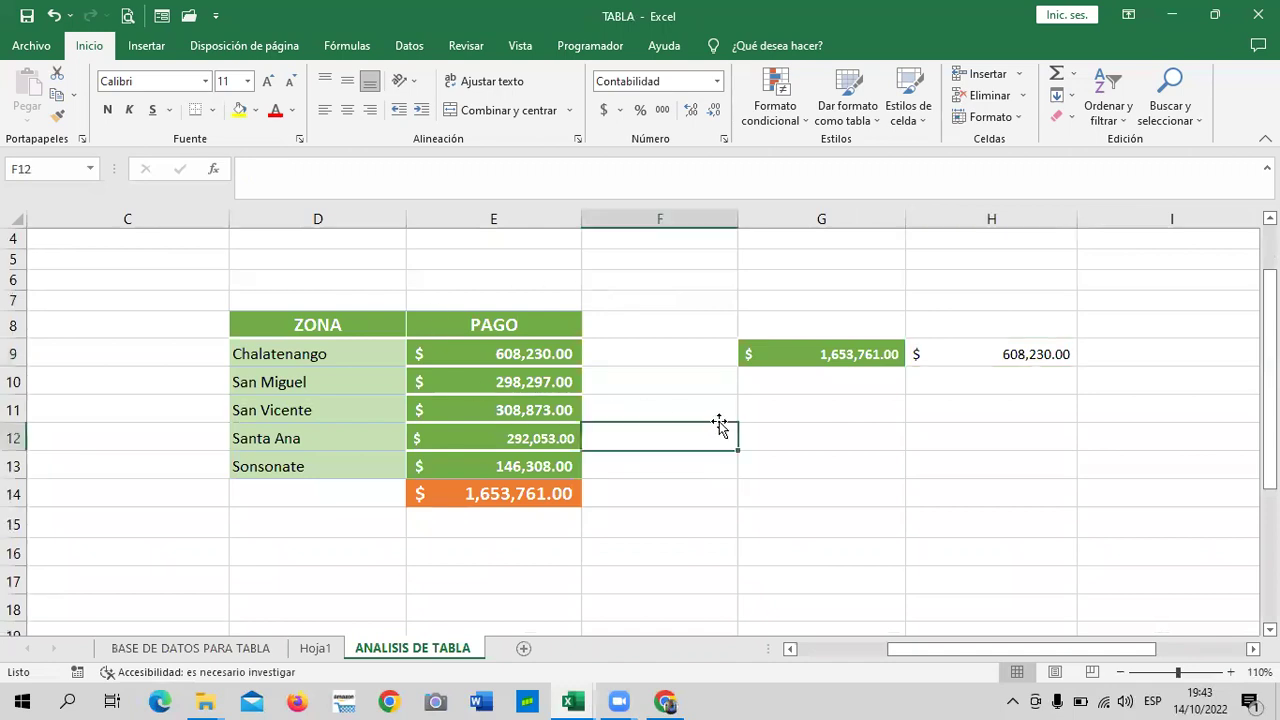
left_click(505, 351)
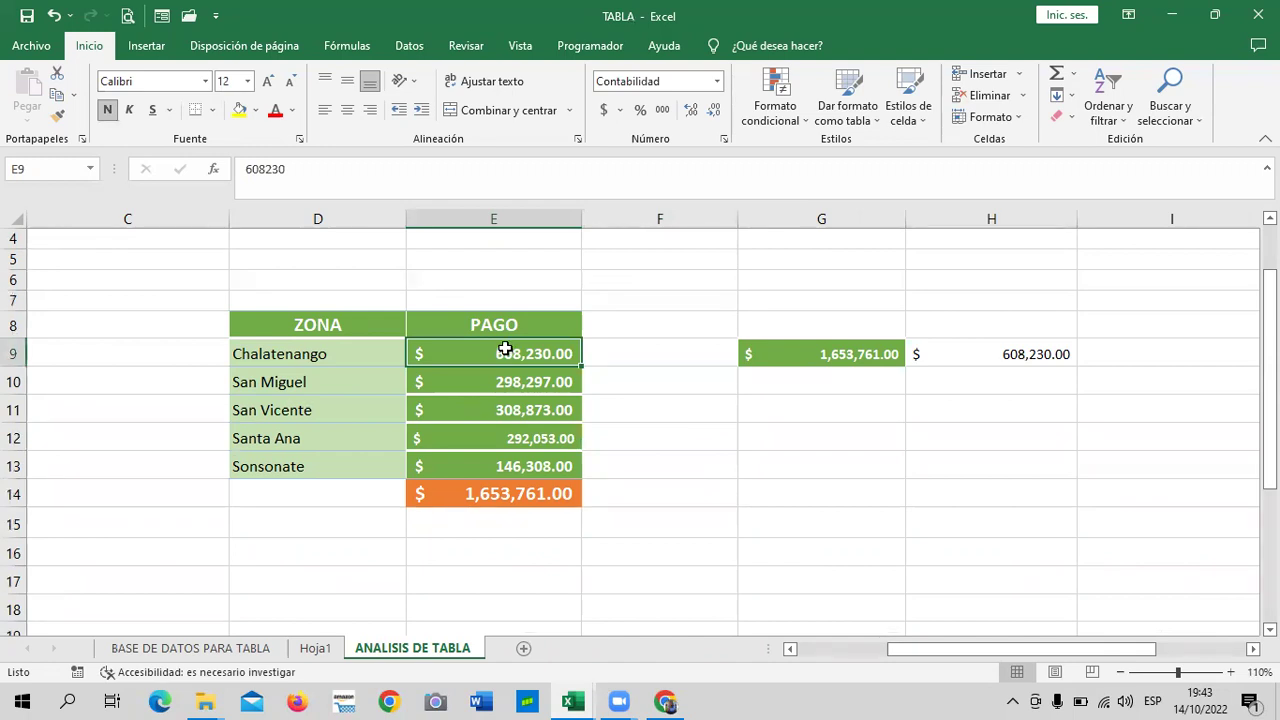
left_click(1000, 354)
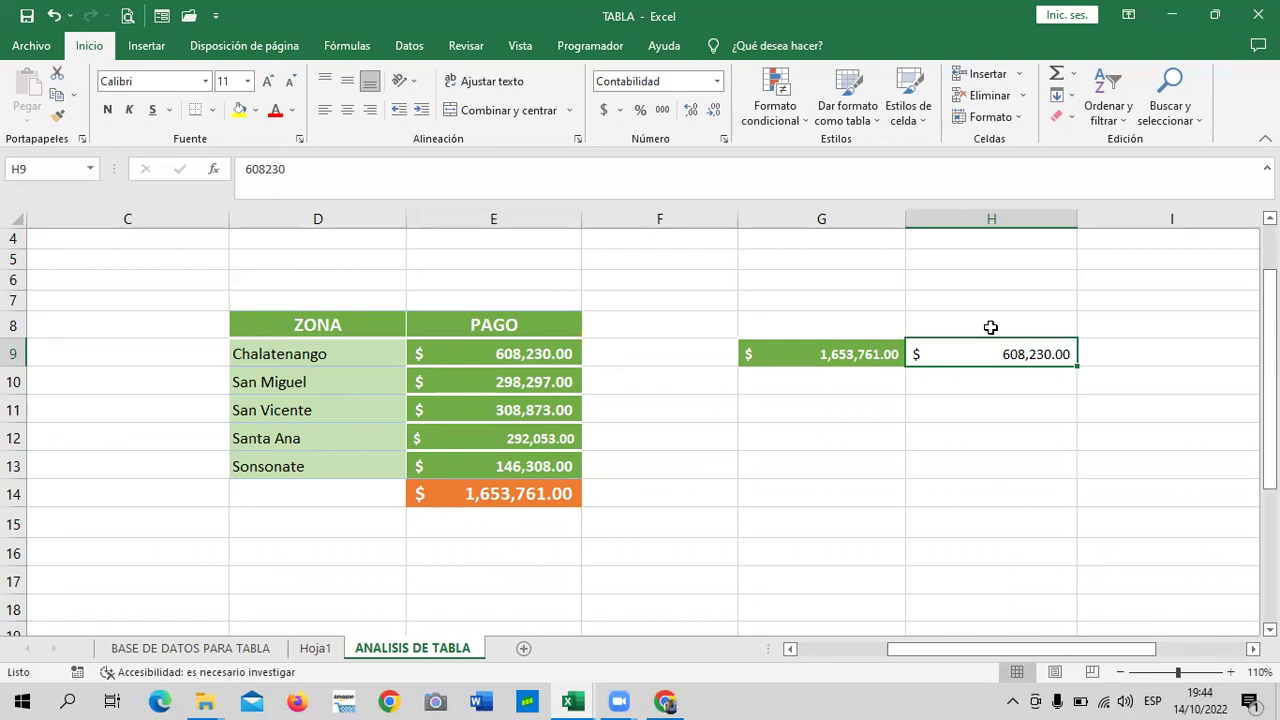
left_click(794, 354)
Review the VENTA amounts in column B, ending at 146,308.00.
scroll(481, 476, "down", 3)
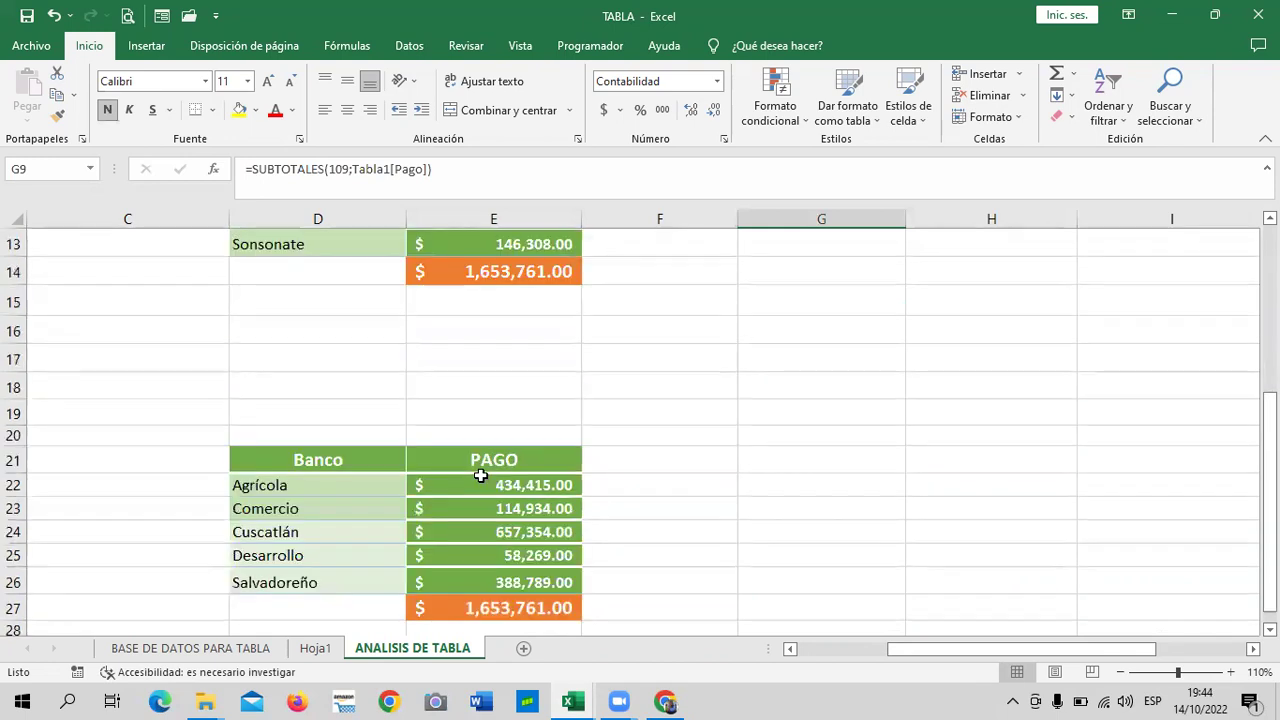
left_click_drag(1040, 648, 950, 648)
scroll(752, 511, "up", 3)
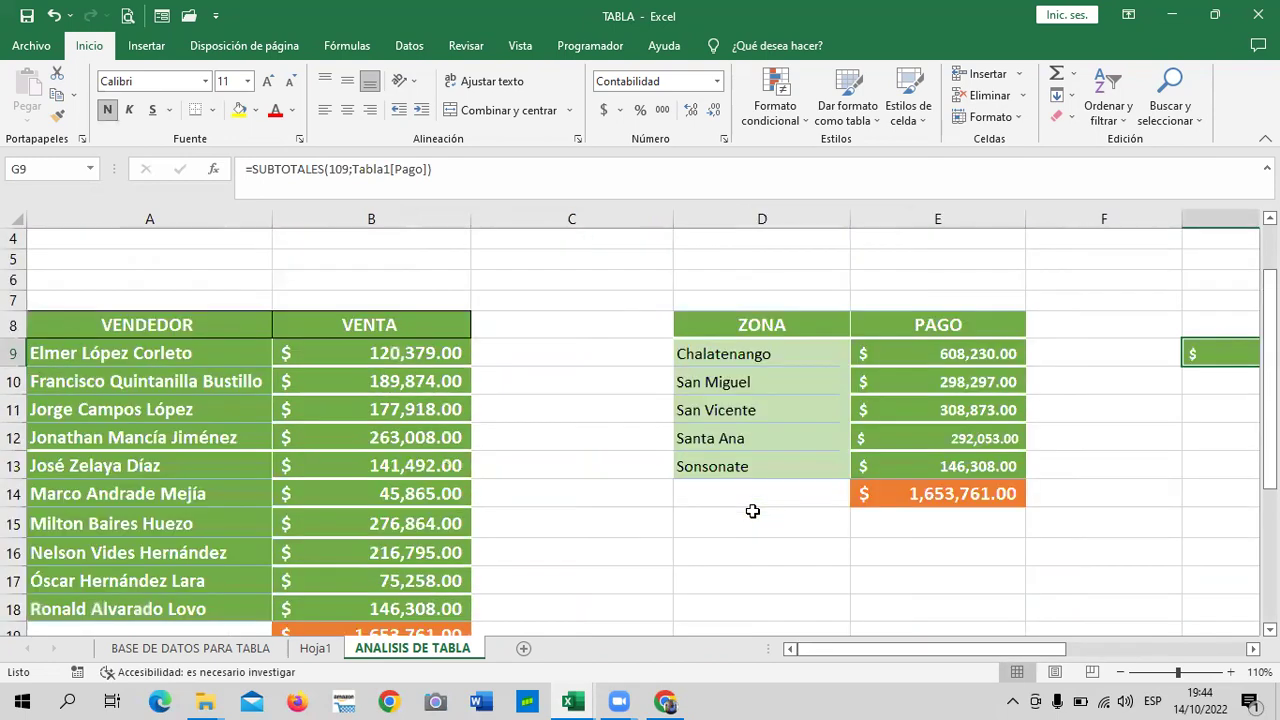
scroll(257, 309, "up", 1)
scroll(306, 486, "down", 2)
scroll(308, 426, "down", 1)
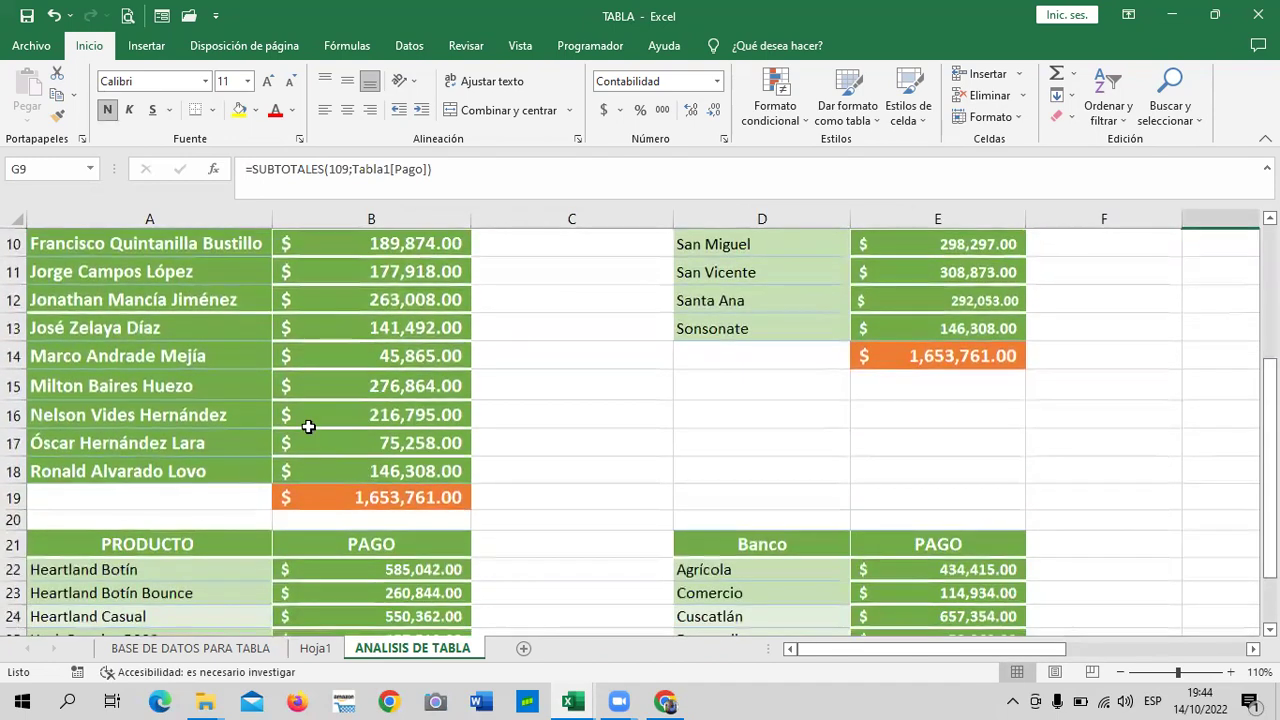
scroll(308, 426, "up", 2)
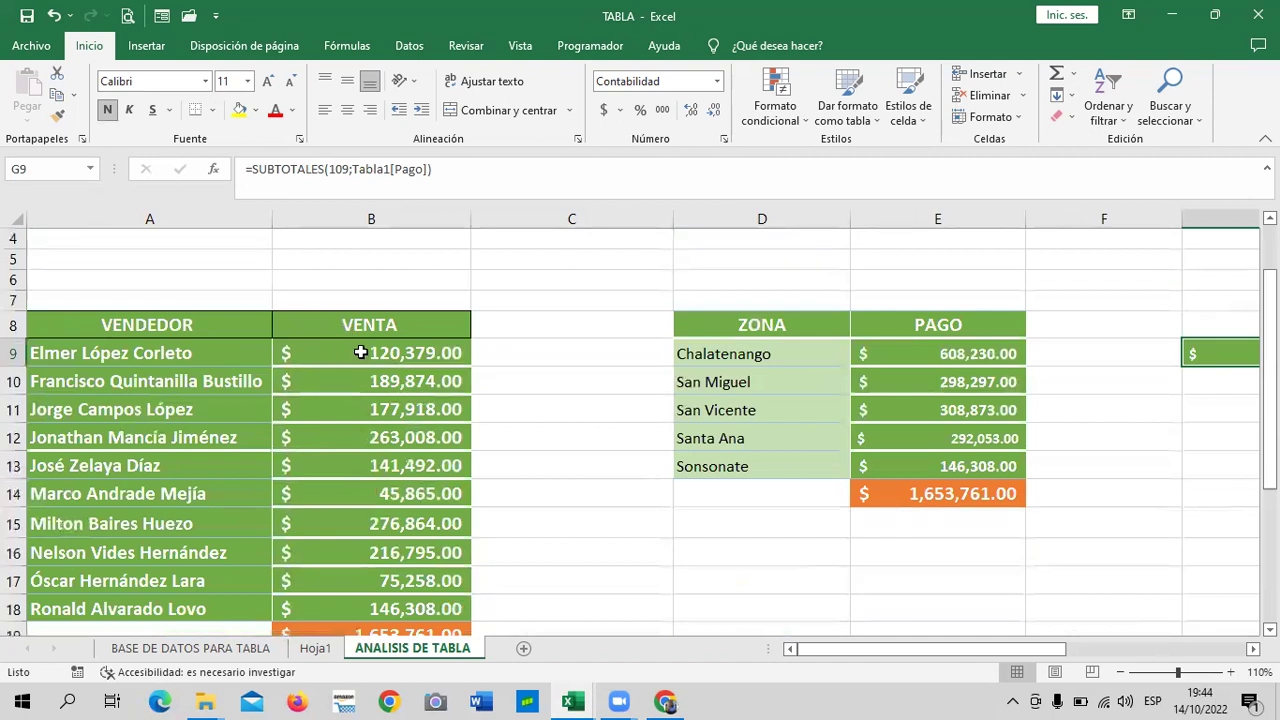
left_click(361, 352)
left_click(355, 381)
left_click(366, 463)
left_click(360, 560)
left_click(367, 598)
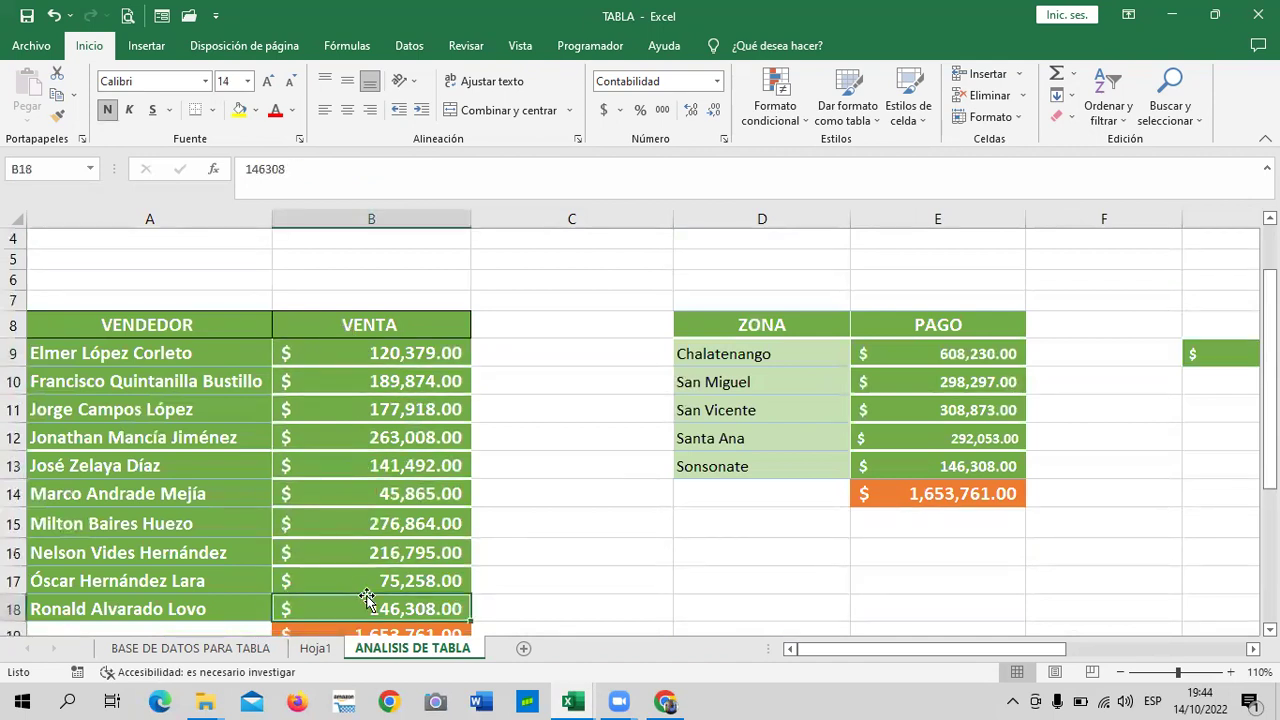
left_click(347, 353)
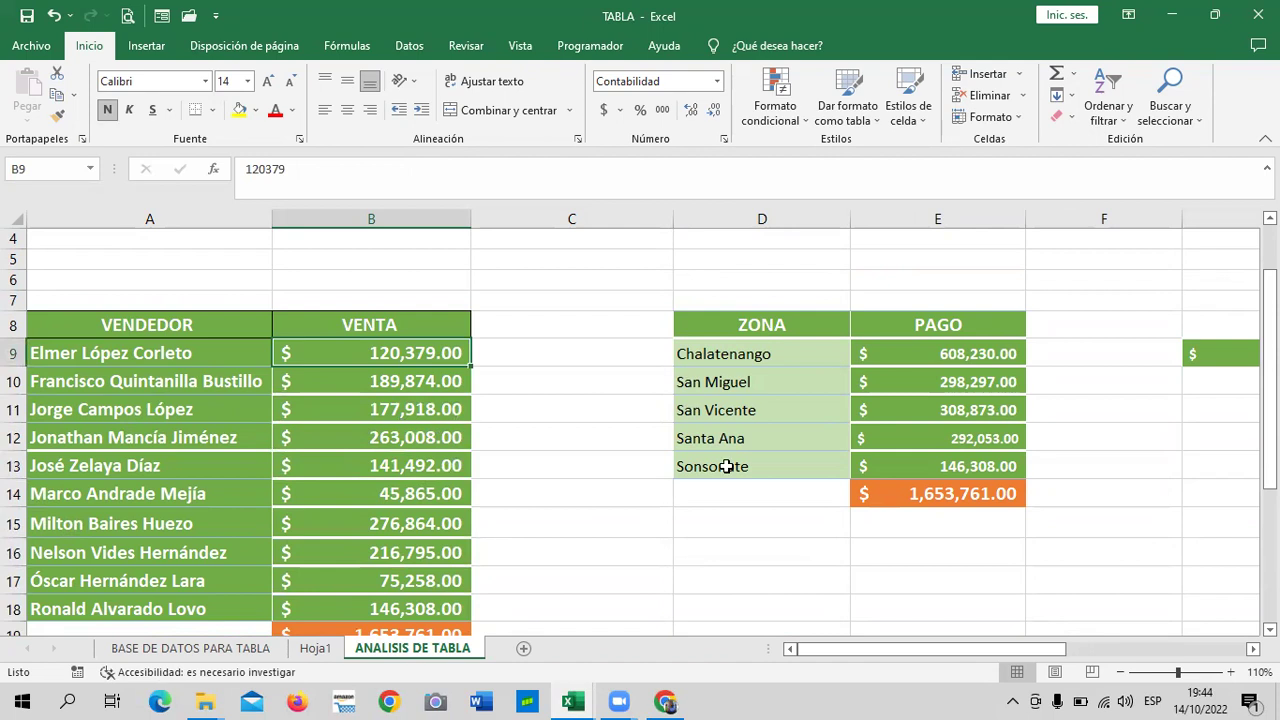
left_click(345, 466)
scroll(345, 466, "down", 2)
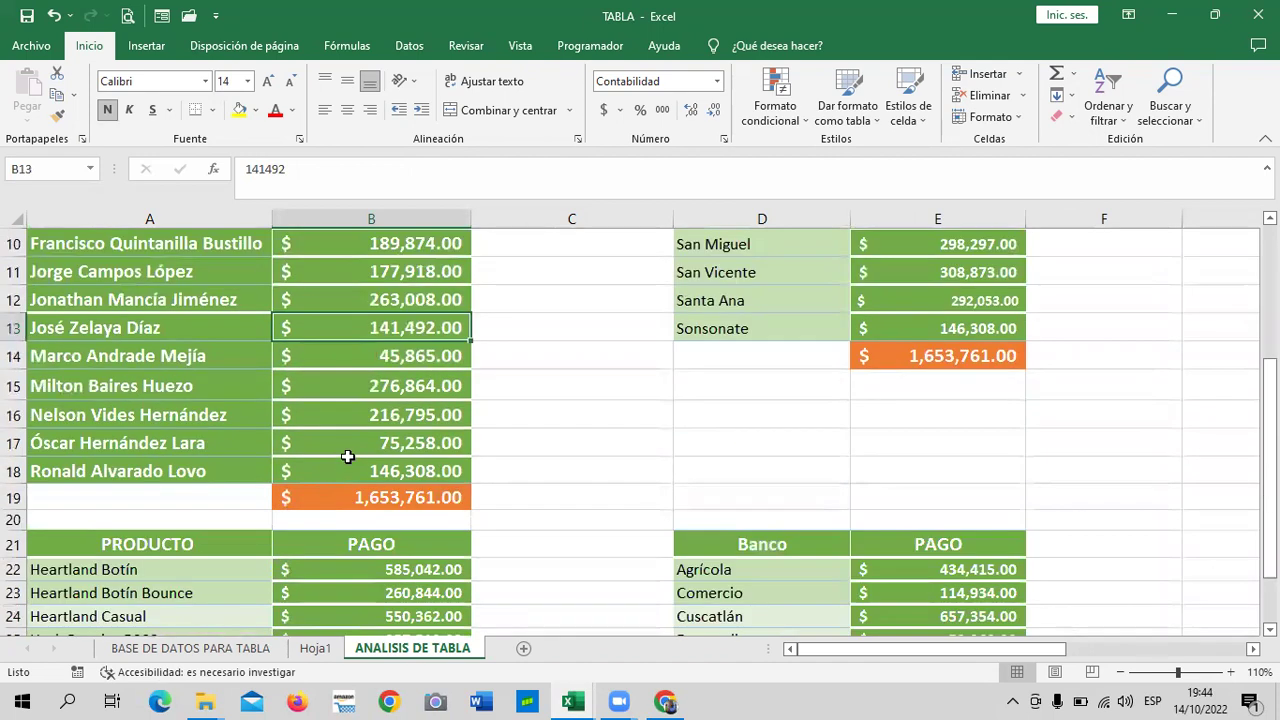
left_click(342, 406)
Review the product table's PAGO values and their SUMA total.
scroll(342, 406, "down", 3)
left_click(342, 312)
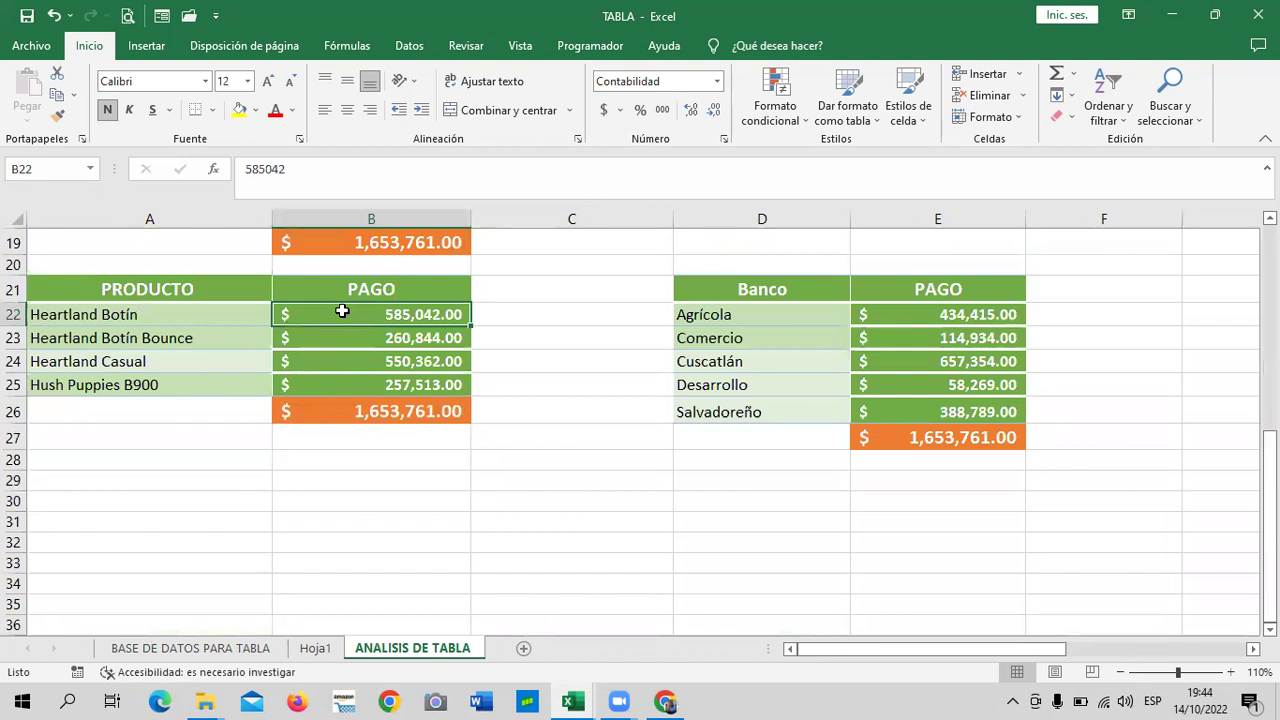
left_click(343, 338)
left_click(343, 360)
left_click(343, 390)
left_click(370, 330)
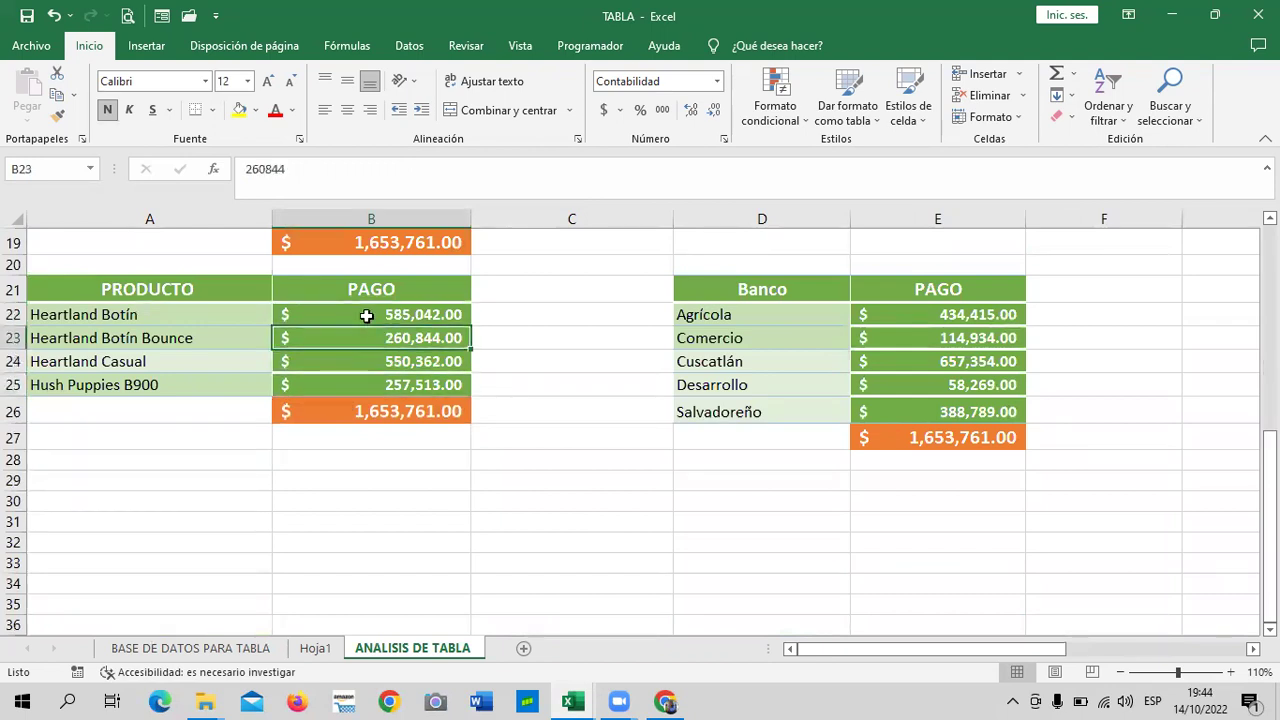
left_click(338, 414)
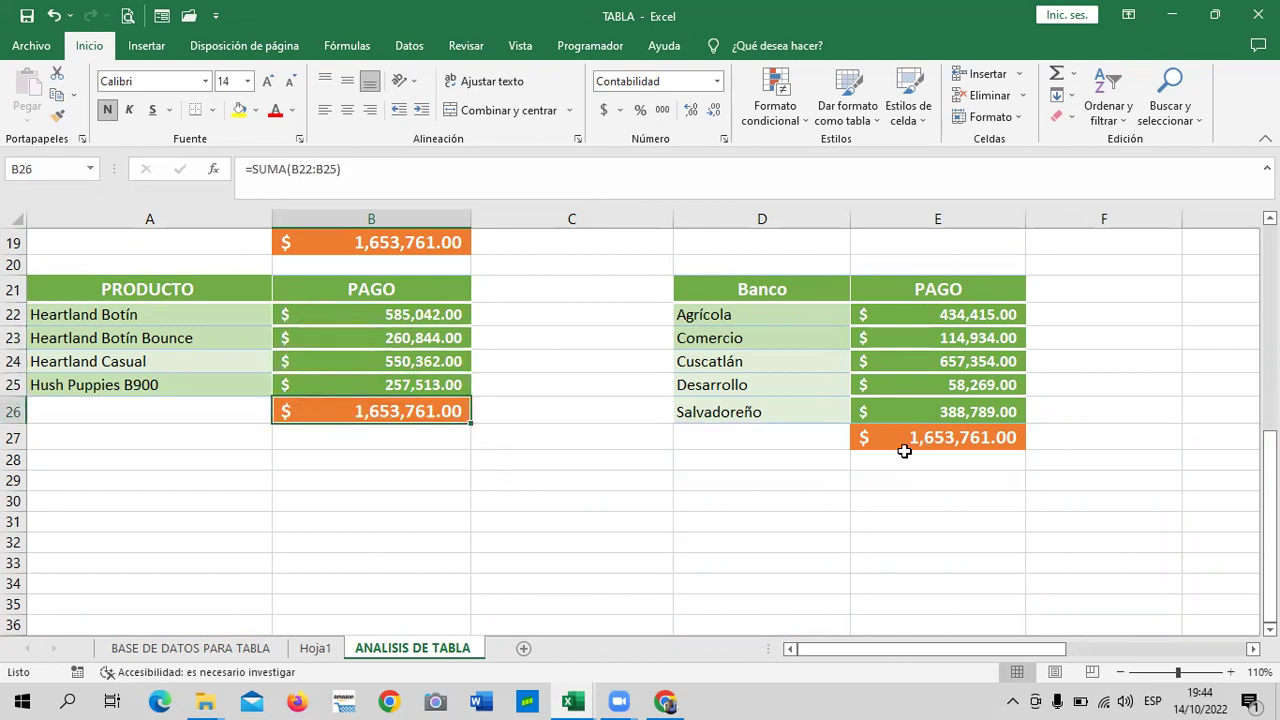
Compare H9's plain 608,230.00 value against G9's SUBTOTALES formula.
scroll(904, 451, "up", 2)
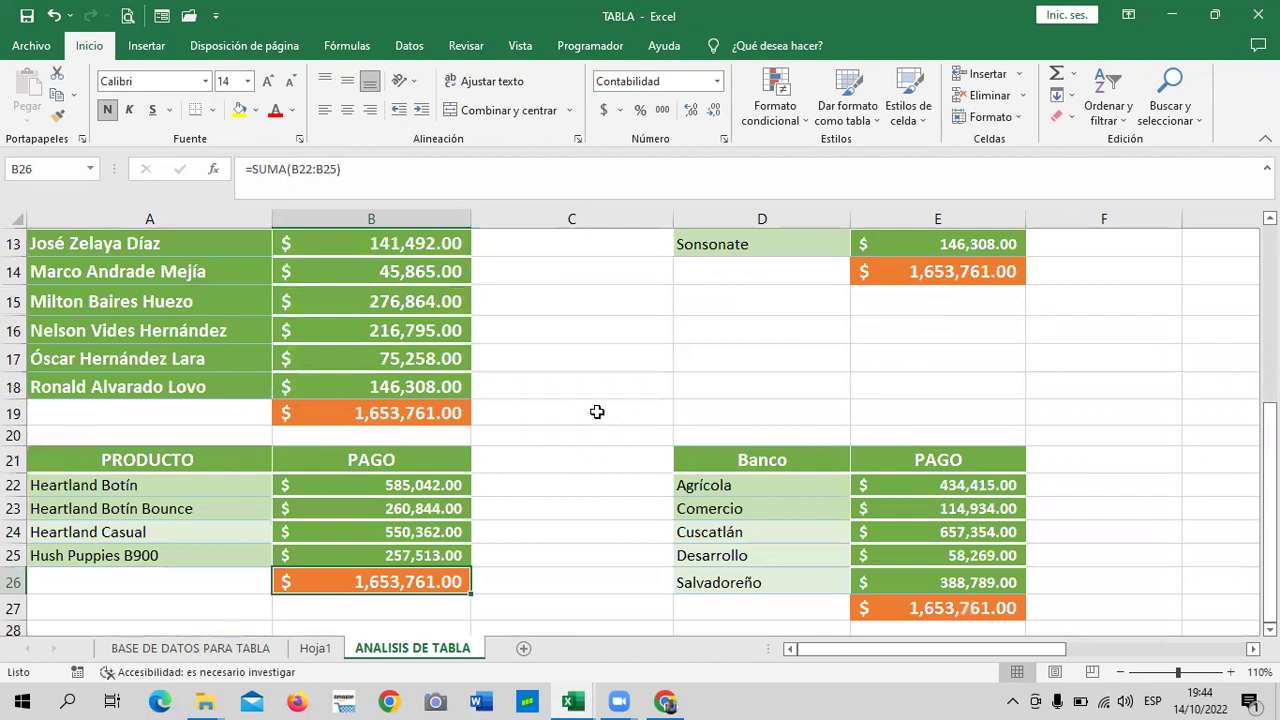
scroll(455, 414, "up", 3)
scroll(435, 425, "down", 2)
scroll(430, 440, "down", 1)
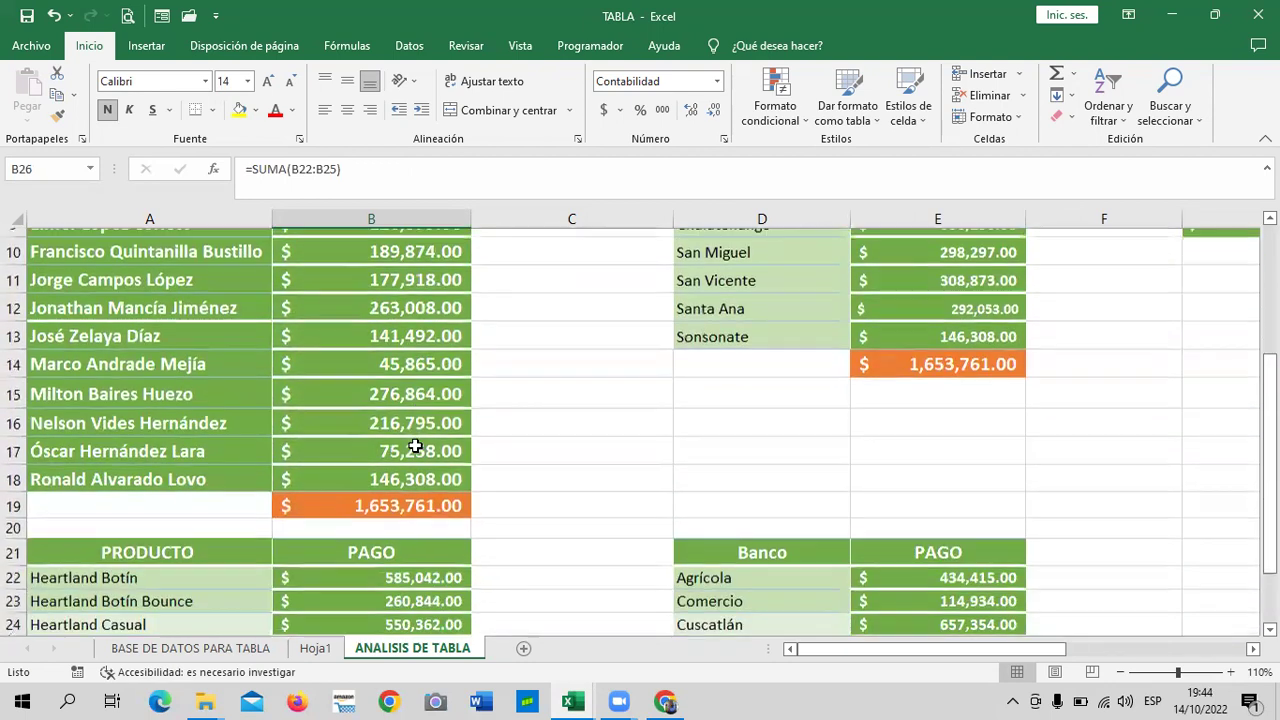
left_click_drag(957, 660, 1093, 656)
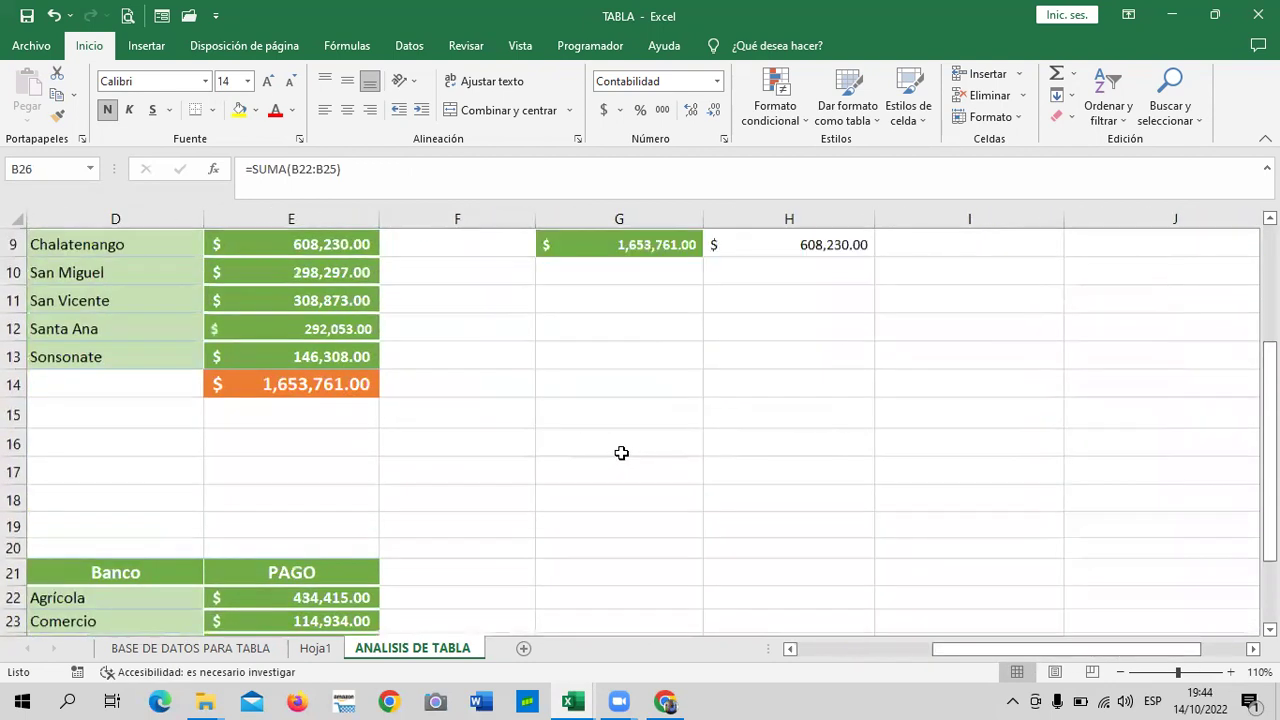
scroll(623, 451, "up", 3)
mouse_move(943, 657)
left_mouse_down()
mouse_move(831, 657)
mouse_move(983, 658)
left_mouse_up()
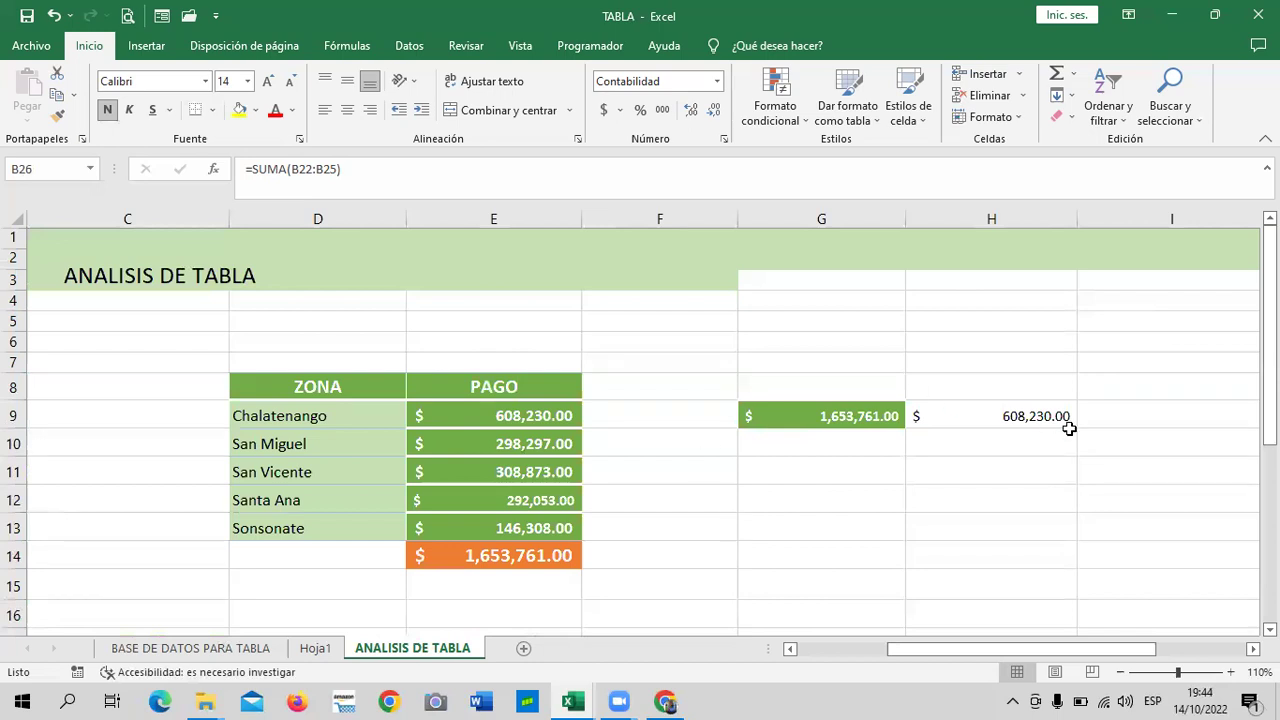
left_click(1003, 413)
left_click(801, 409)
left_click(987, 415)
left_click(851, 416)
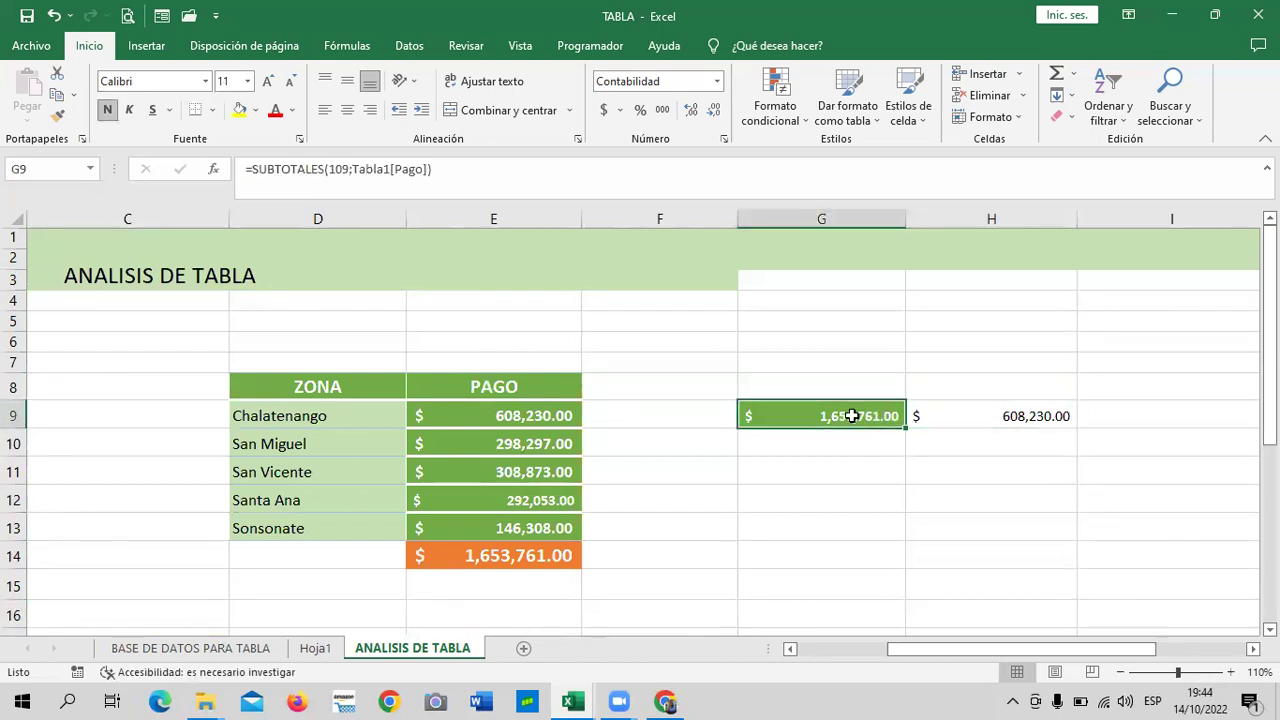
left_click(997, 416)
left_click(785, 417)
left_click(1045, 418)
left_click(838, 415)
Go to the BASE DE DATOS PARA TABLA sheet.
left_click(704, 560)
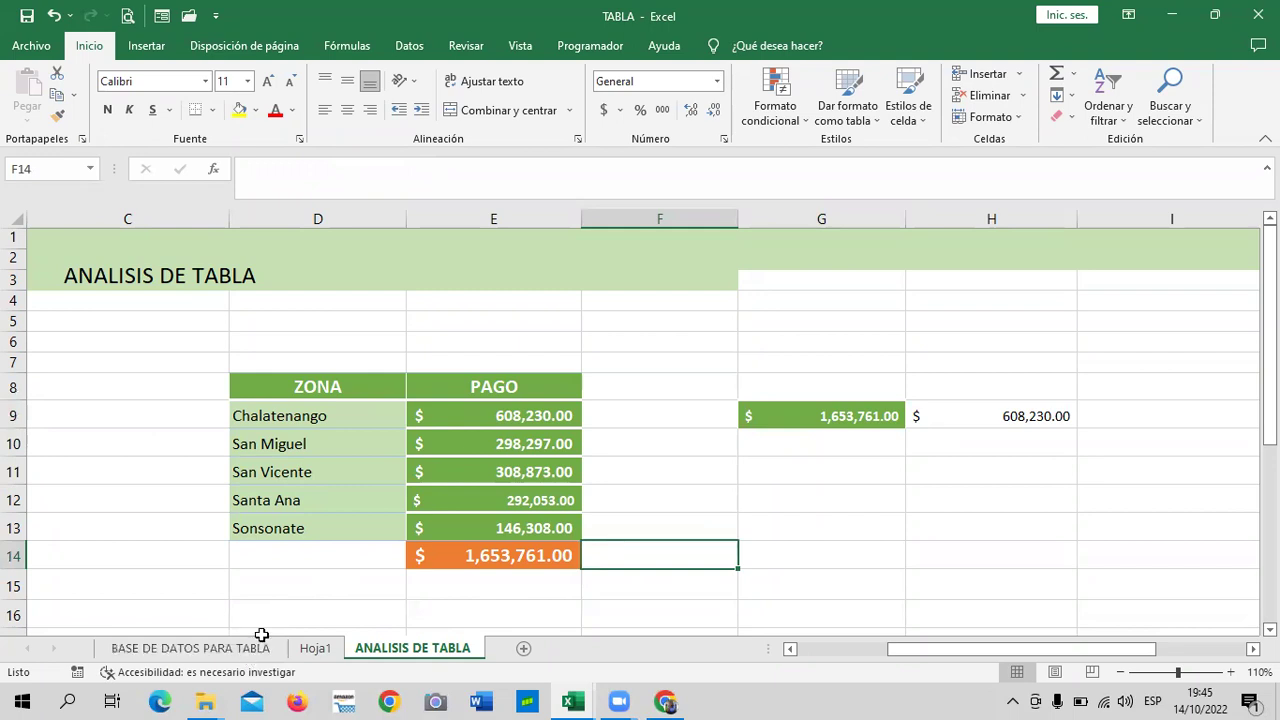
left_click(148, 430)
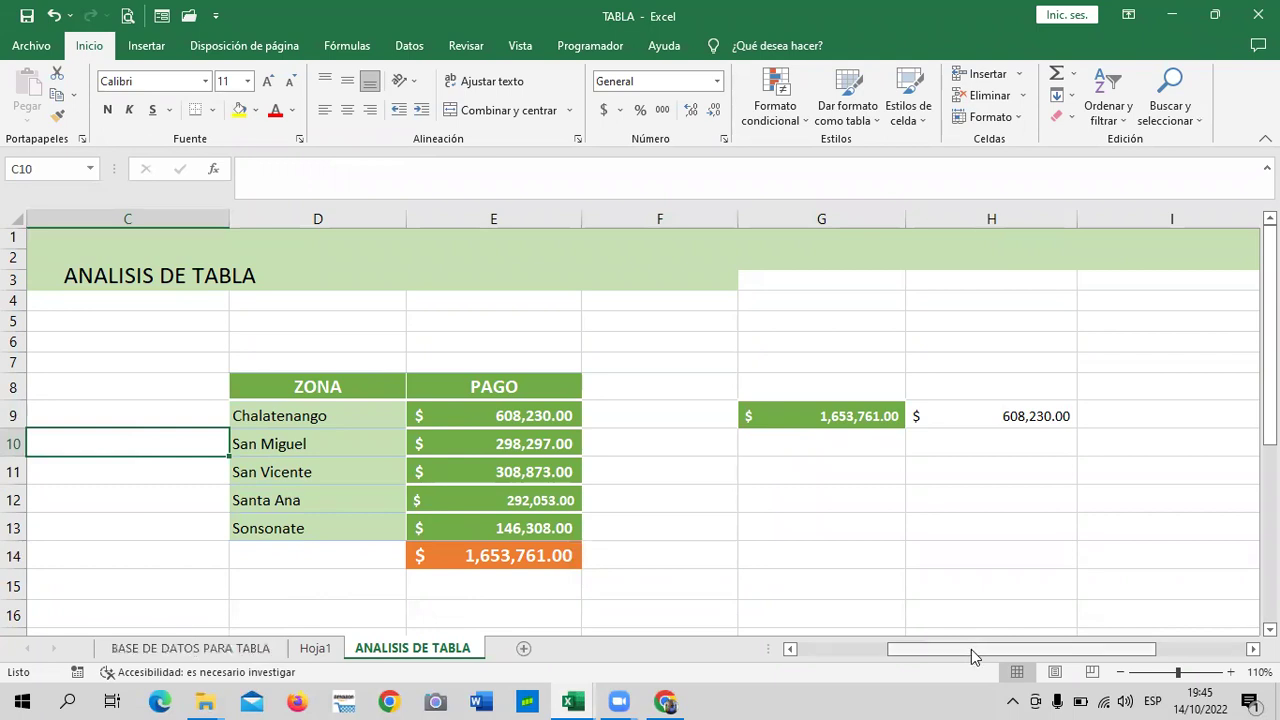
left_click_drag(971, 649, 825, 651)
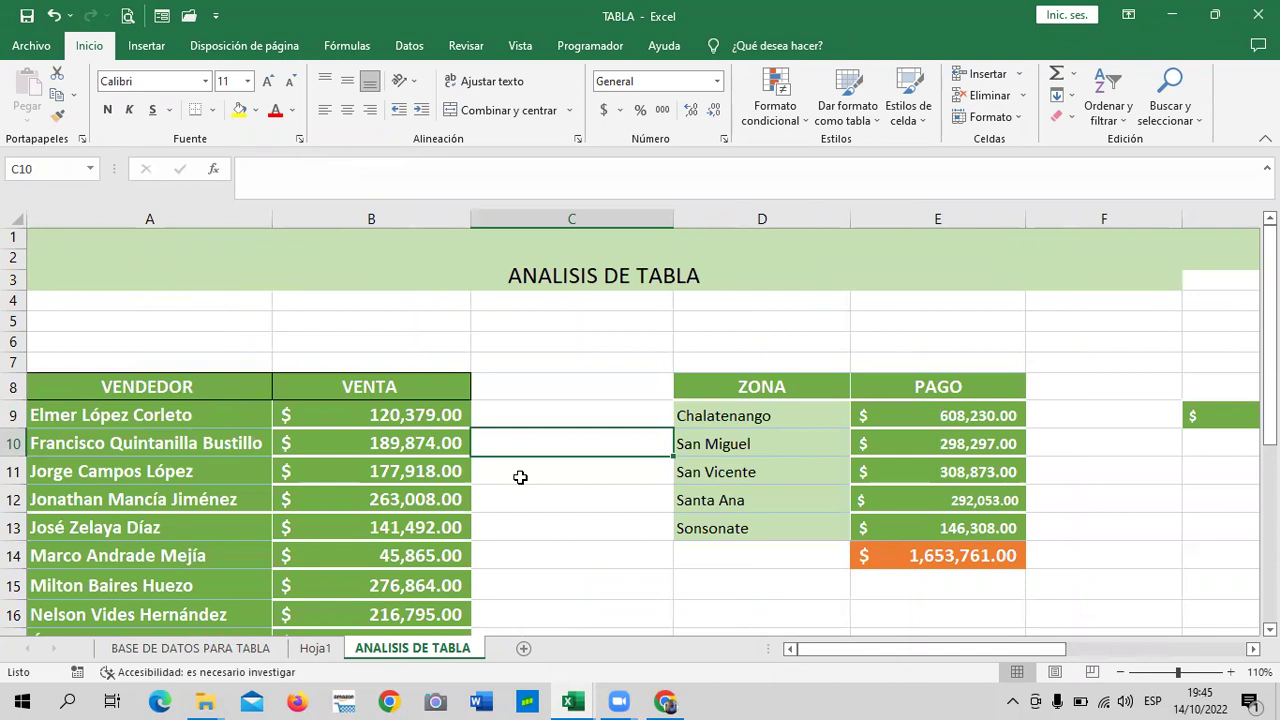
left_click(195, 648)
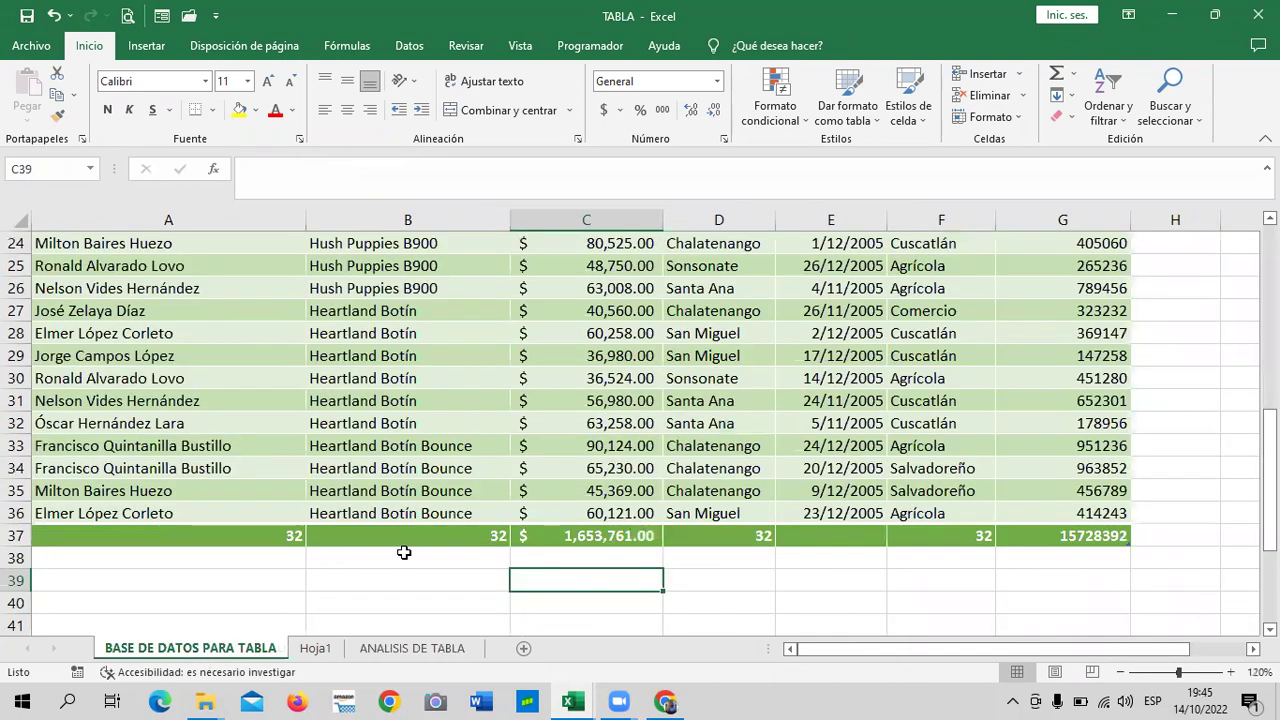
scroll(404, 552, "up", 1)
scroll(404, 552, "up", 4)
scroll(404, 552, "down", 5)
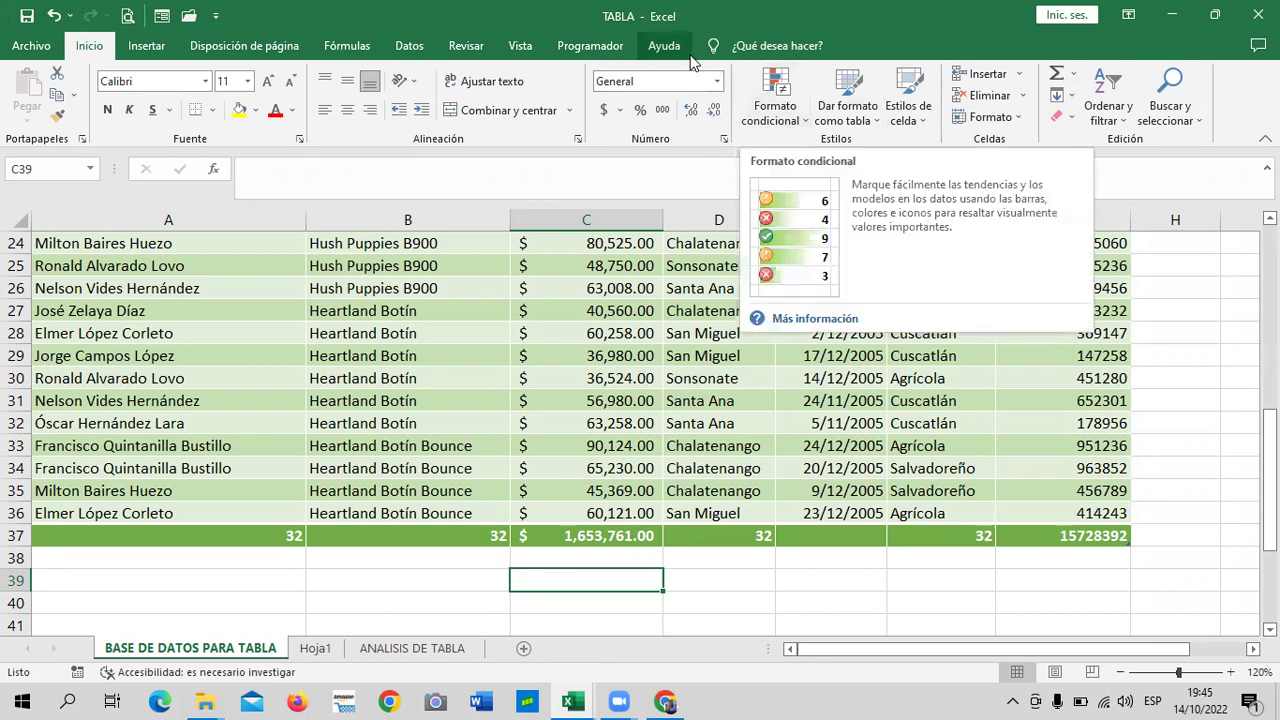
left_click(1198, 387)
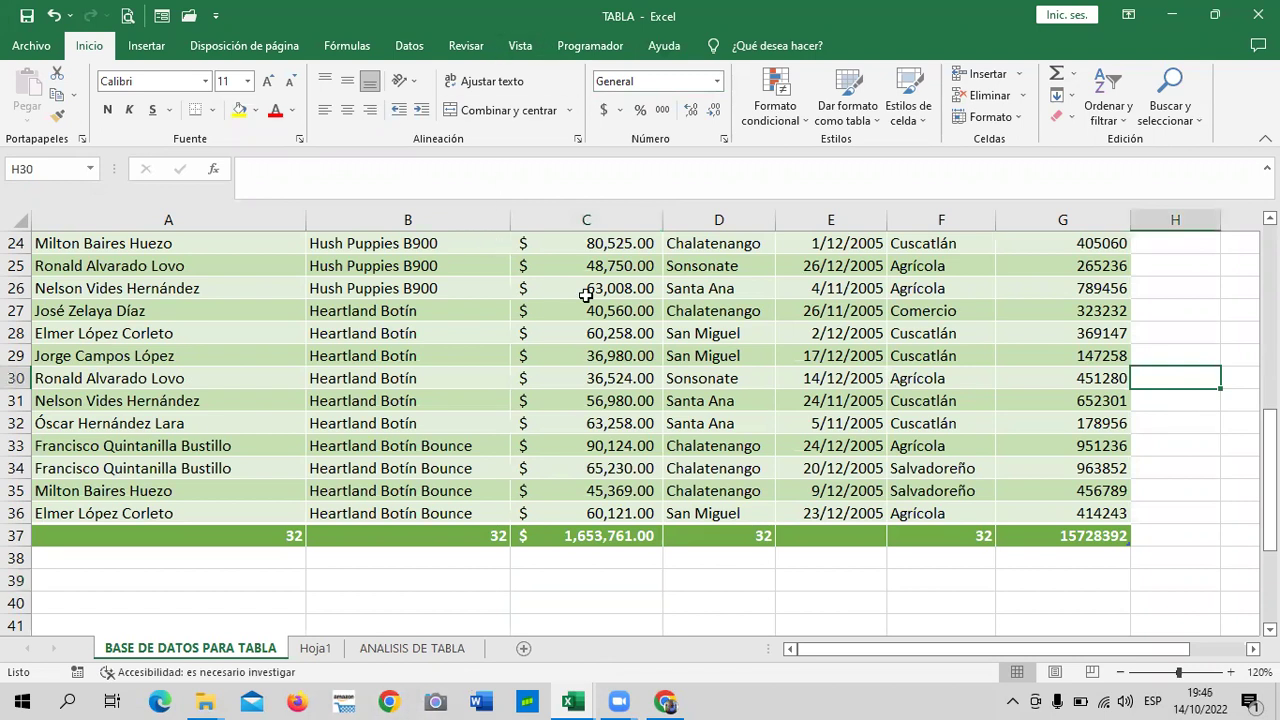
scroll(600, 383, "up", 3)
scroll(600, 400, "up", 3)
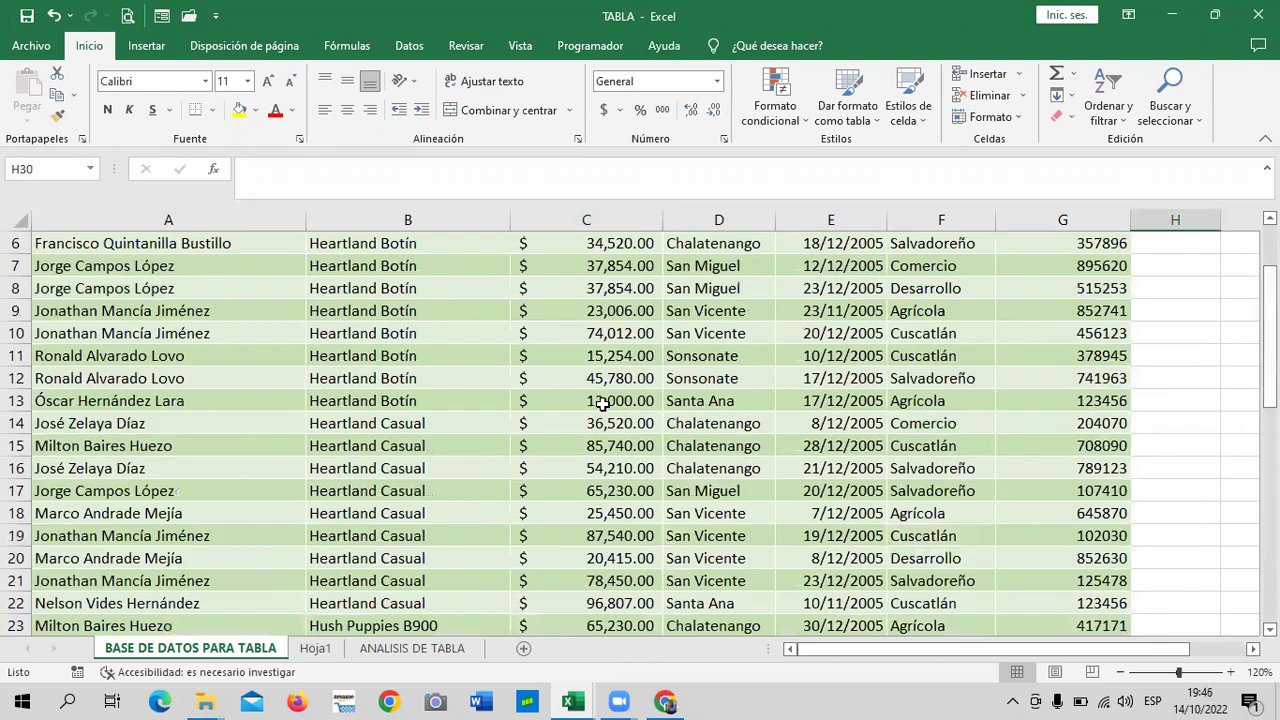
Scroll up to Tabla1's header and go back to the ANALISIS DE TABLA sheet.
scroll(600, 415, "up", 1)
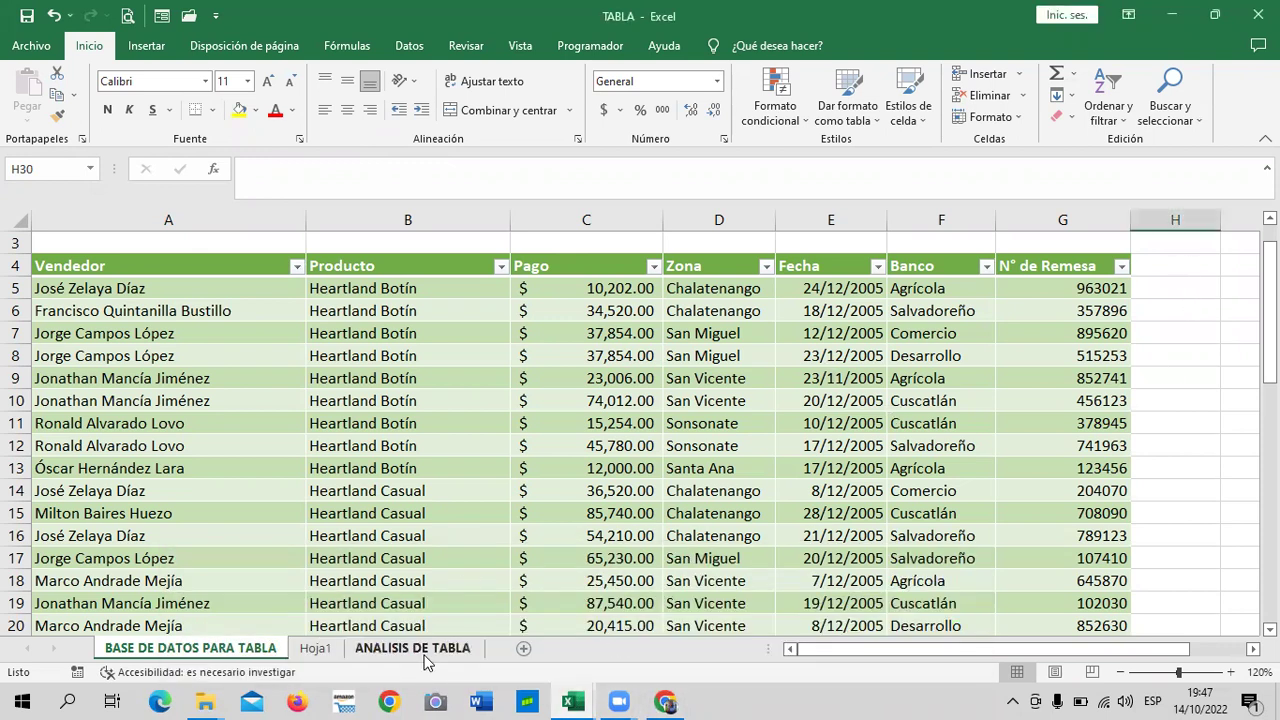
left_click(415, 648)
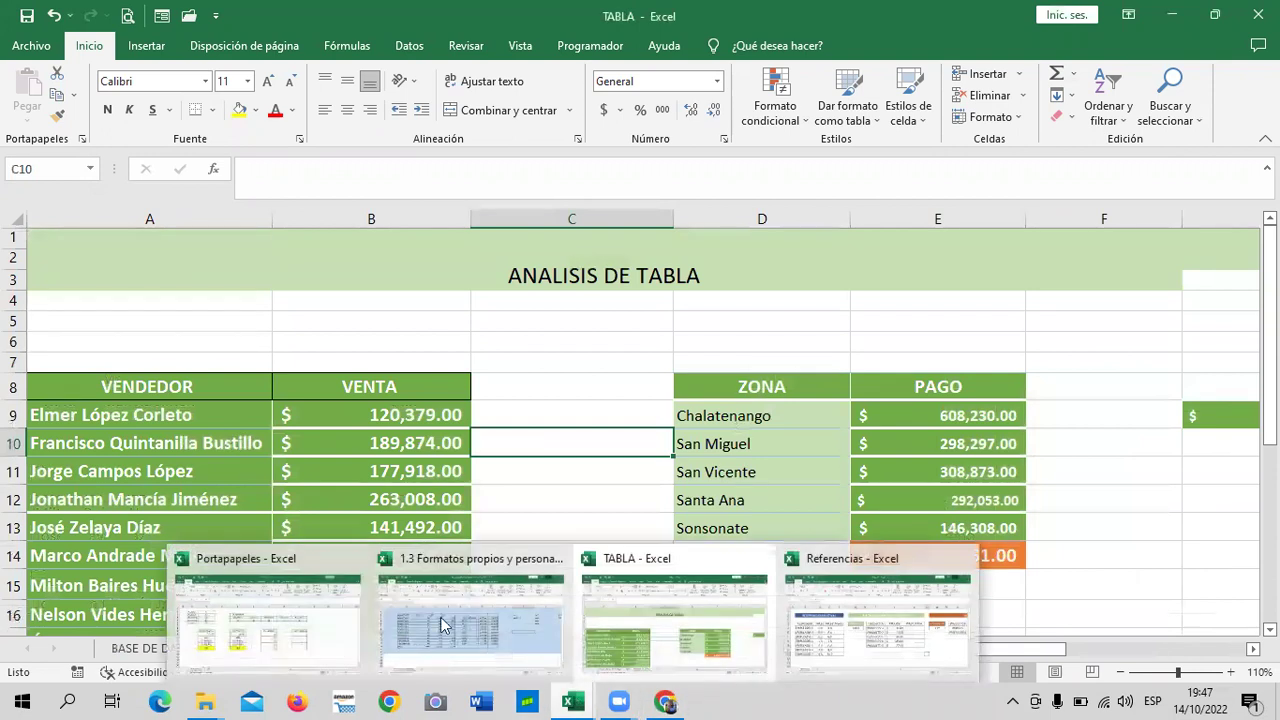
Switch to the Portapapeles workbook and copy the first SIN FORMATO value.
left_click(279, 648)
left_click(724, 564)
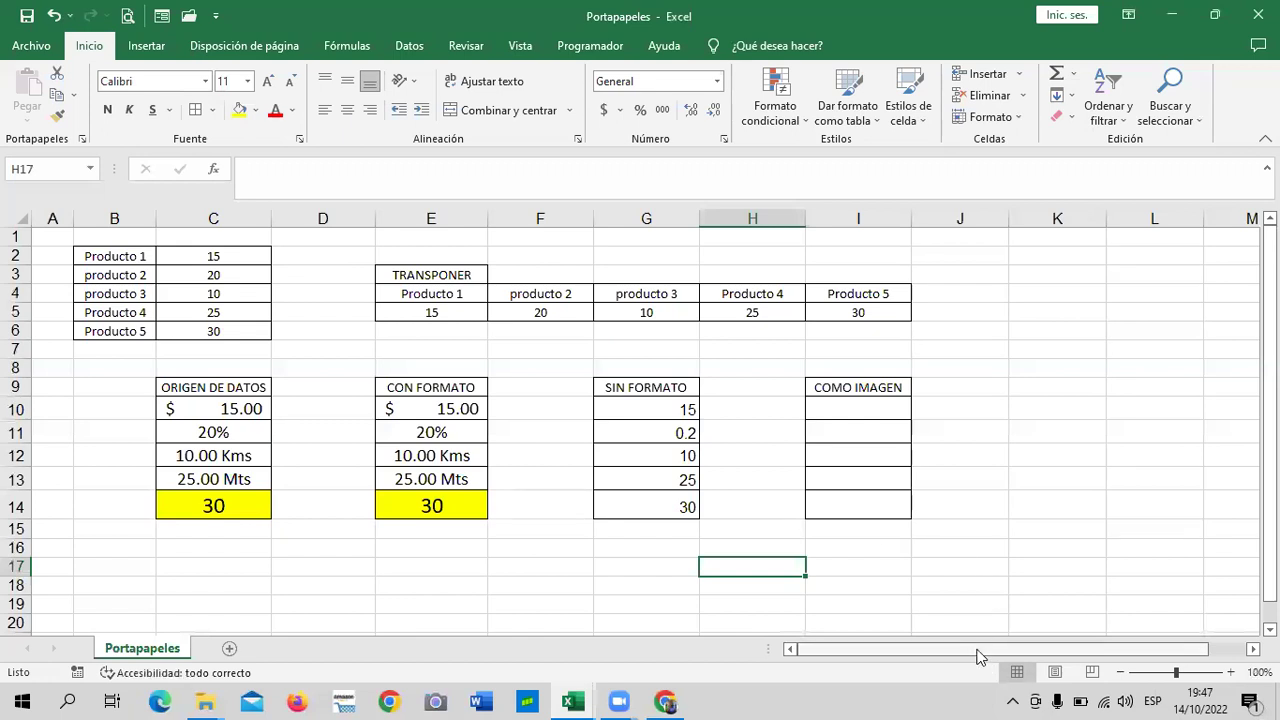
left_click_drag(980, 649, 1018, 649)
left_click(580, 406)
key("ctrl+c")
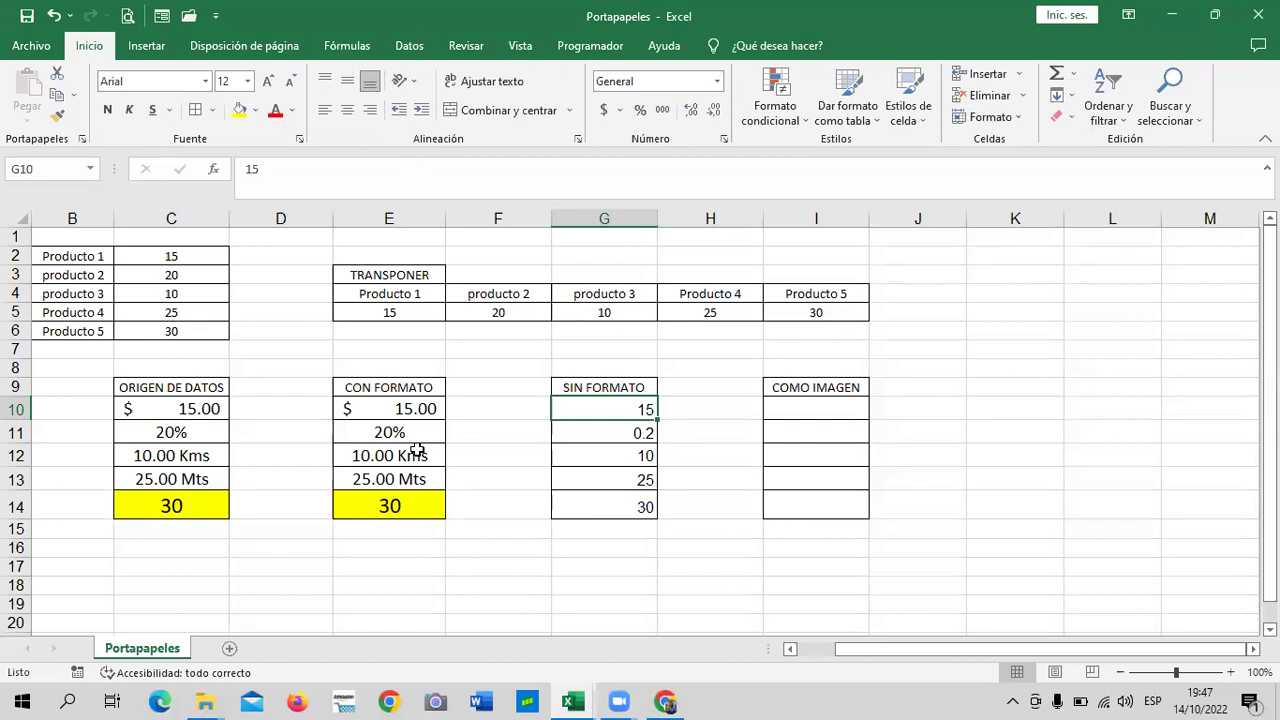
Copy ORIGEN DE DATOS C10:C14 and paste it as a picture at I10.
left_click(185, 407)
left_click_drag(186, 465, 180, 505)
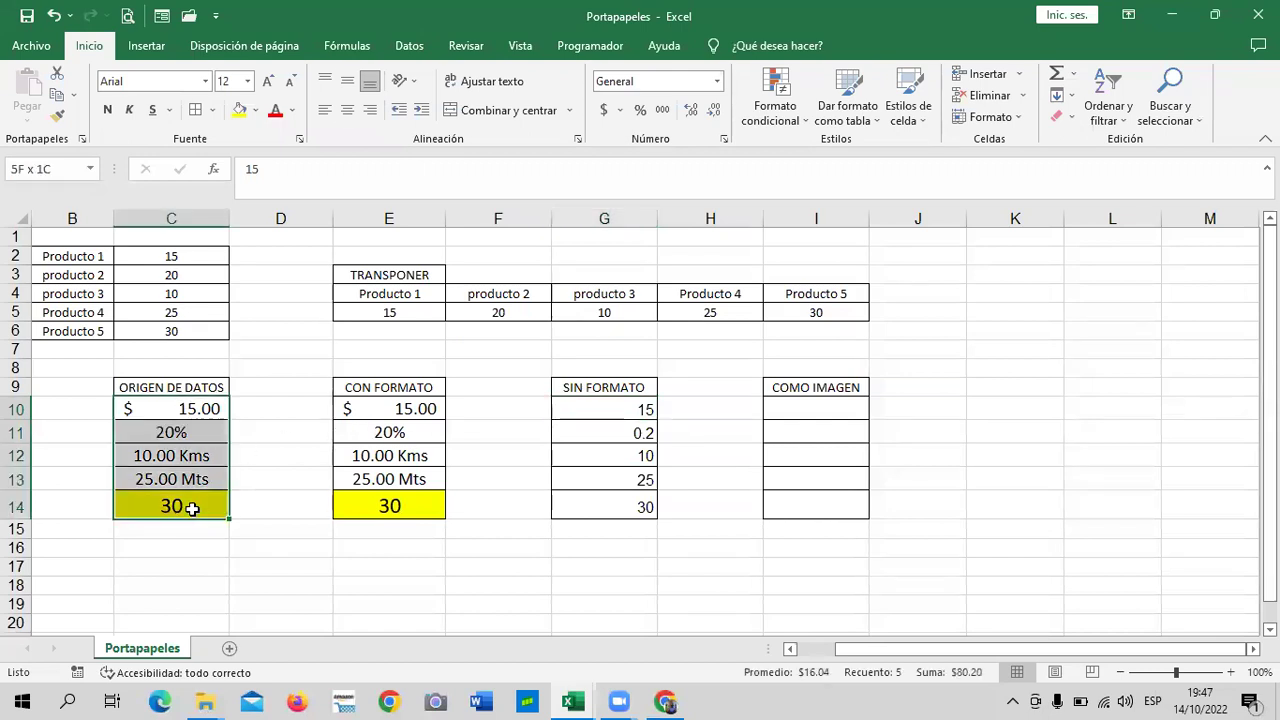
right_click(186, 440)
left_click(287, 292)
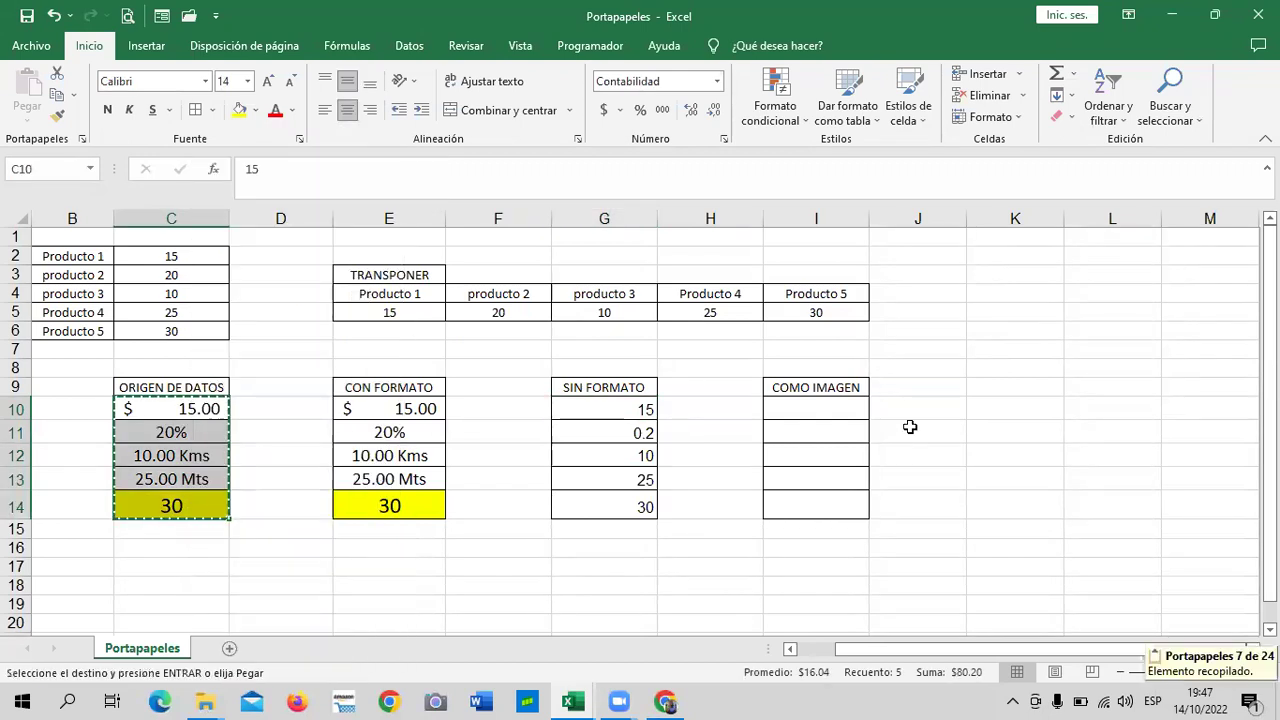
left_click(840, 408)
right_click(840, 412)
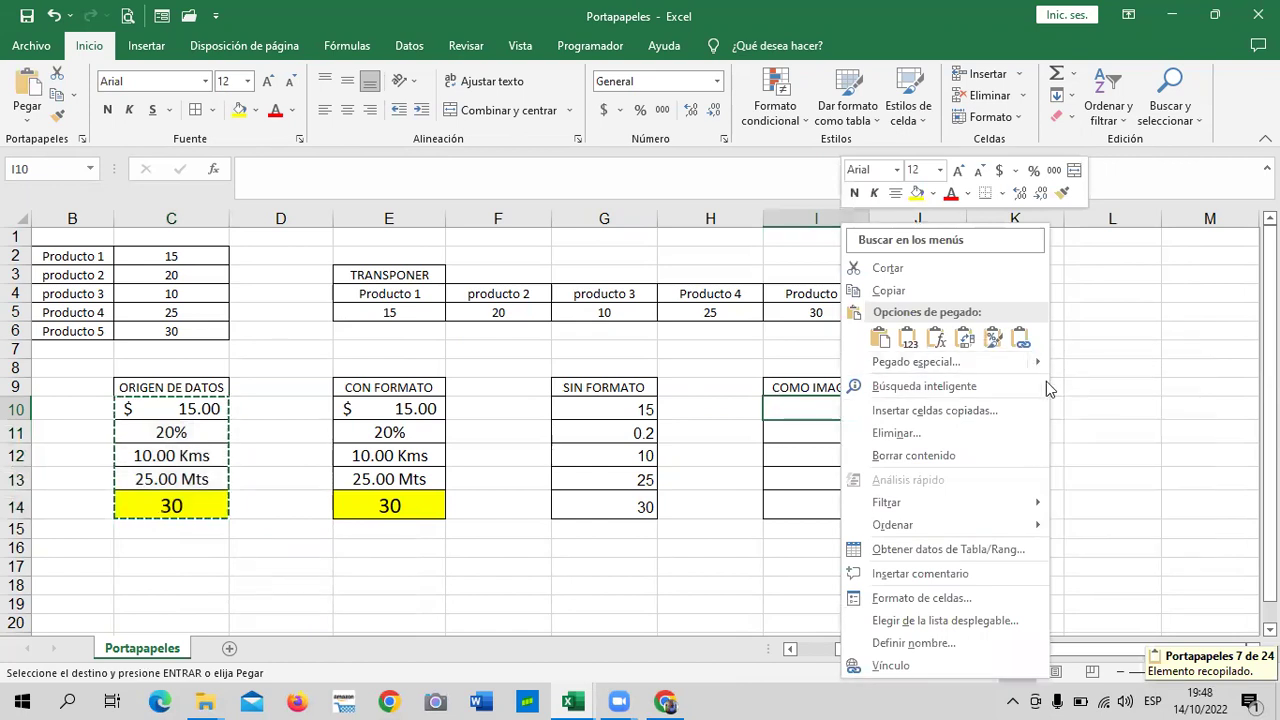
mouse_move(916, 362)
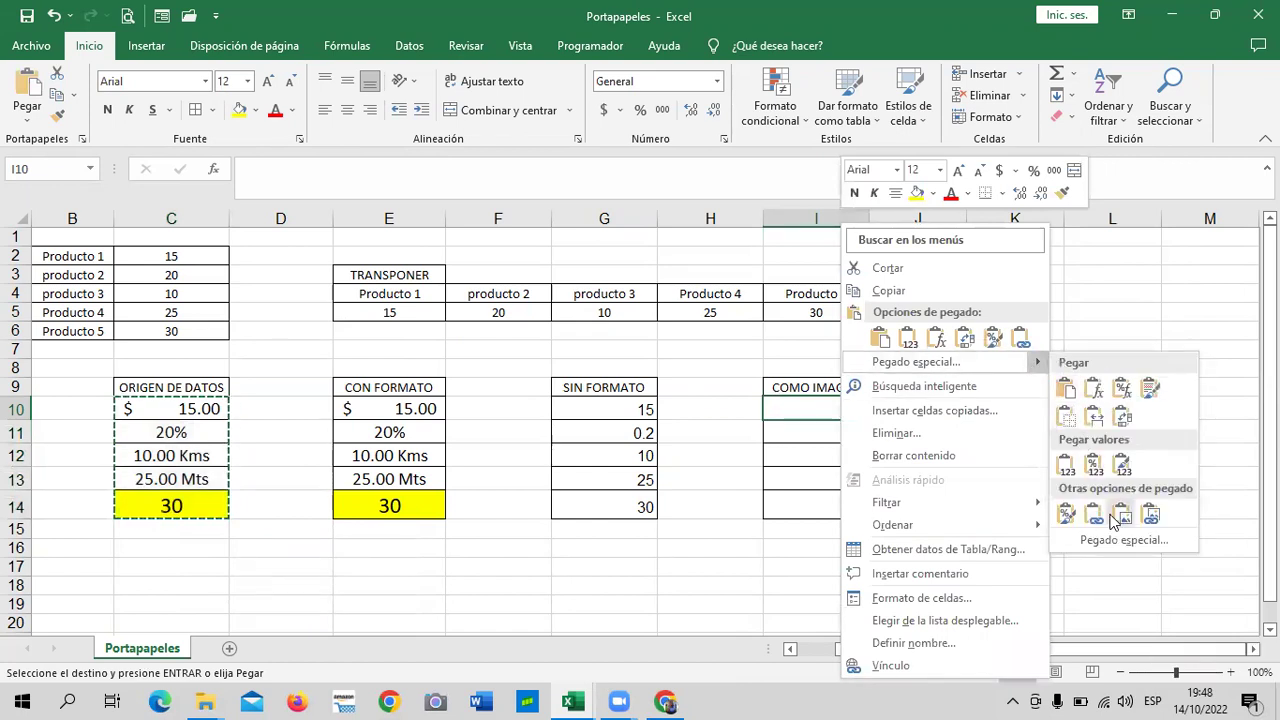
left_click(1124, 517)
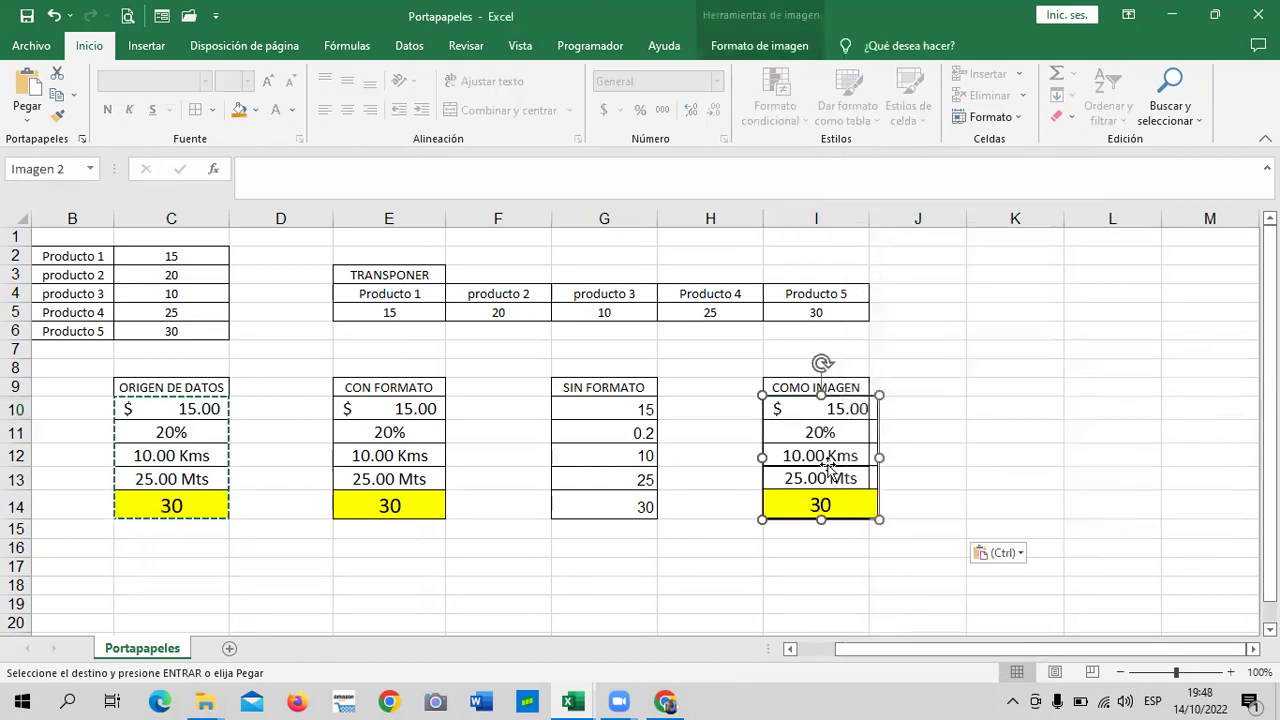
Widen column I and fit the picture into cells I9 to I14.
left_click_drag(810, 433, 805, 428)
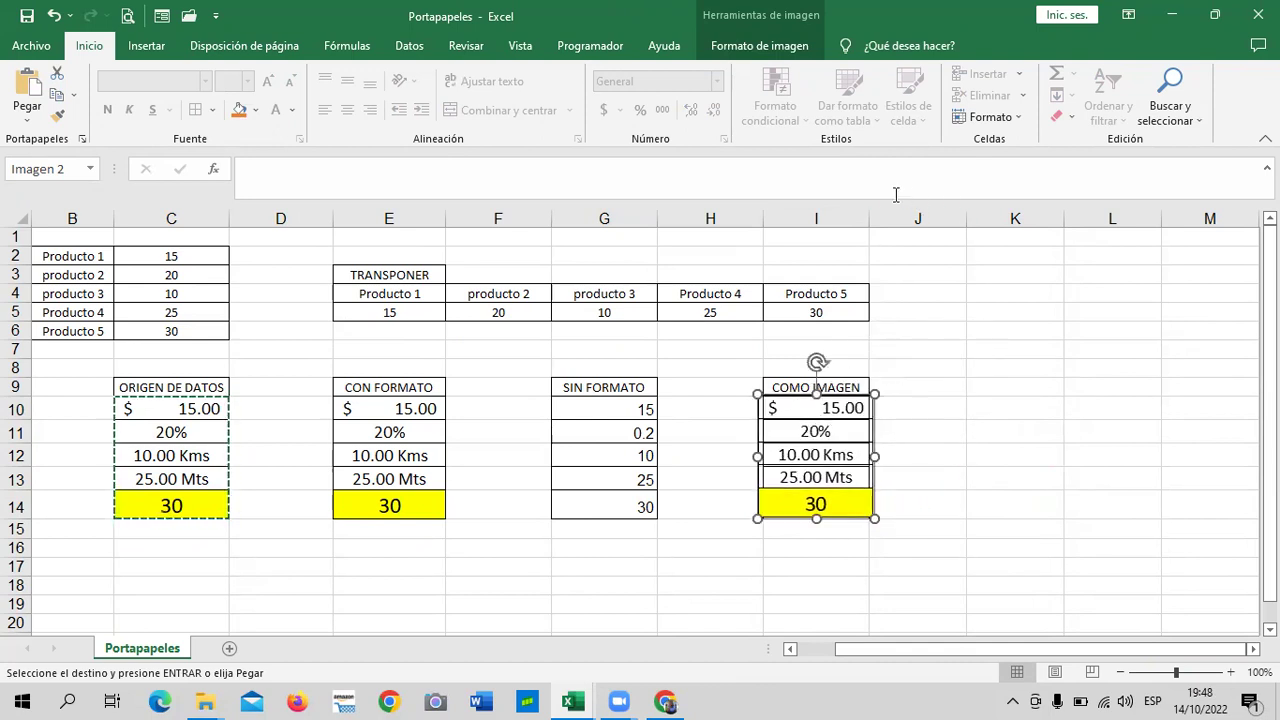
left_click_drag(869, 219, 881, 221)
left_click_drag(829, 431, 833, 431)
left_click(958, 430)
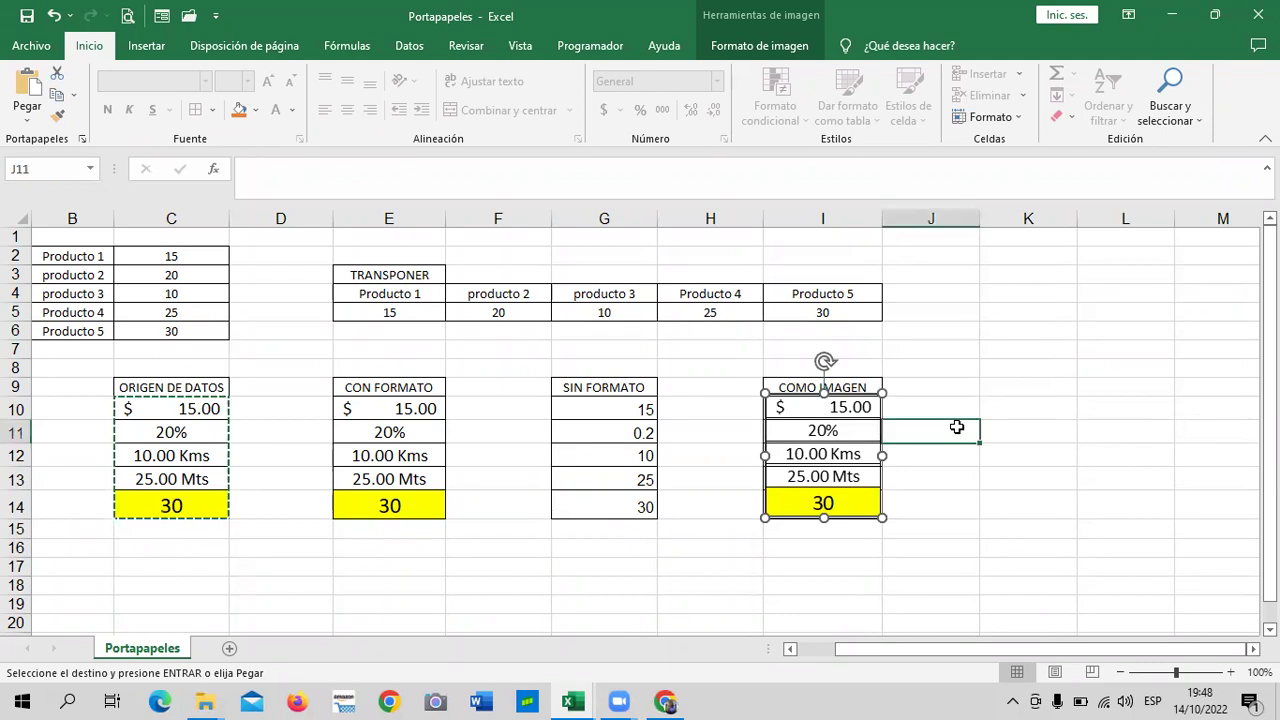
left_click(838, 430)
mouse_move(882, 391)
left_mouse_down()
mouse_move(928, 344)
mouse_move(865, 410)
left_mouse_up()
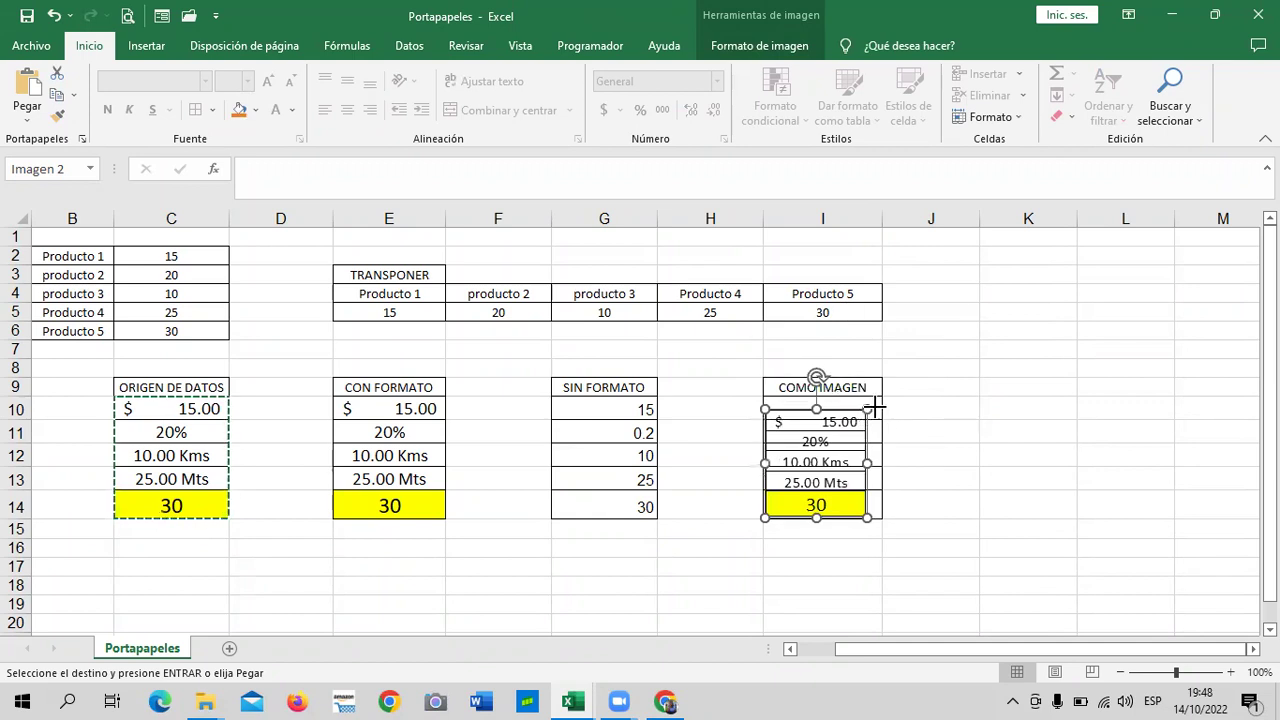
left_click_drag(870, 408, 920, 349)
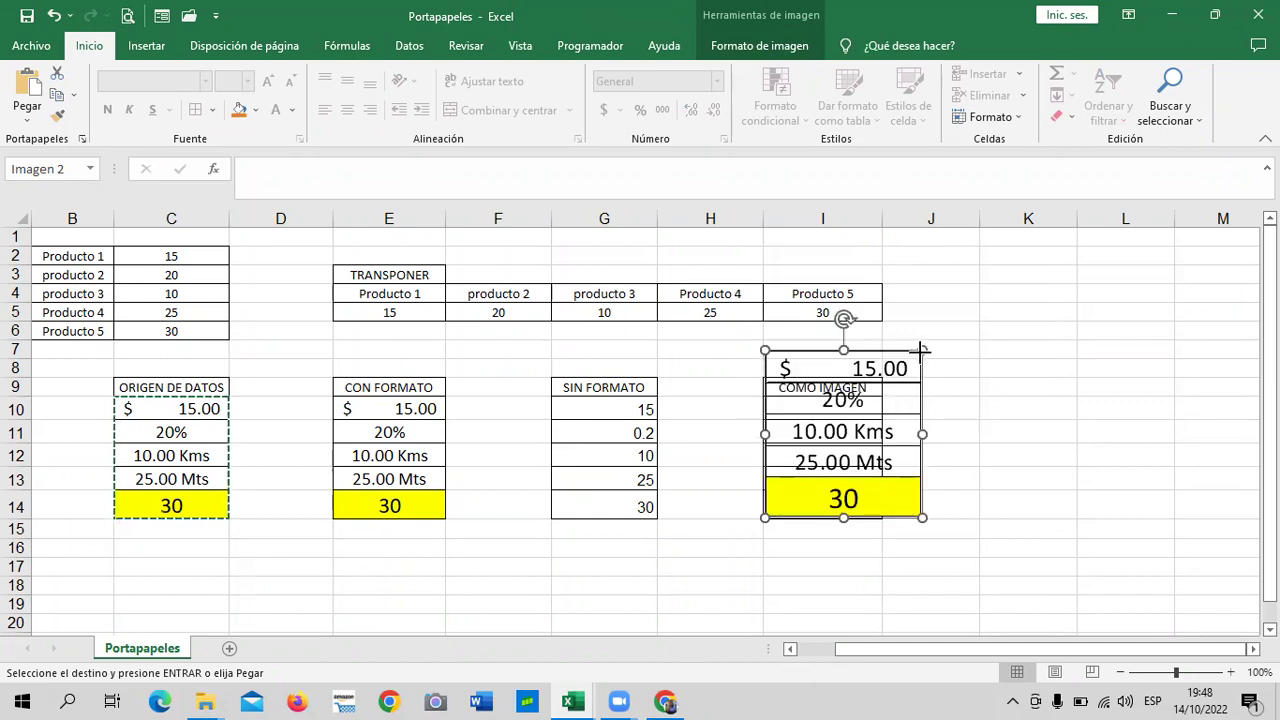
left_click_drag(880, 397, 882, 394)
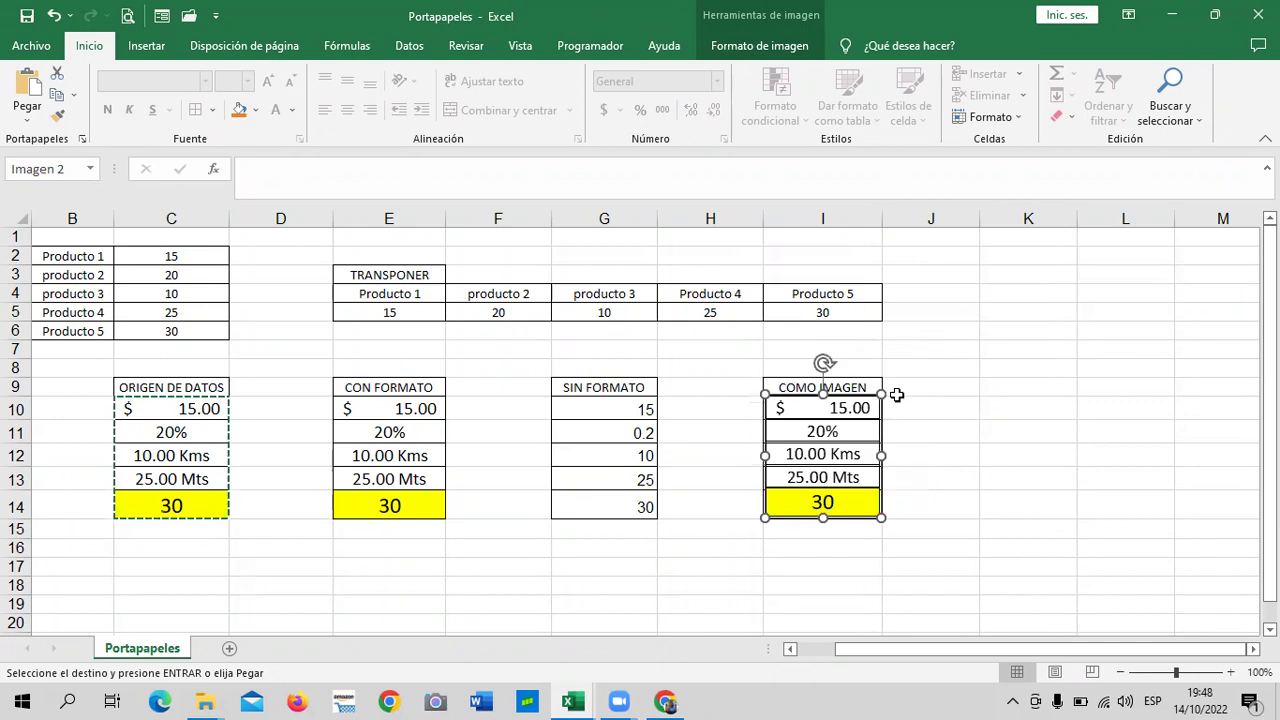
left_click(964, 408)
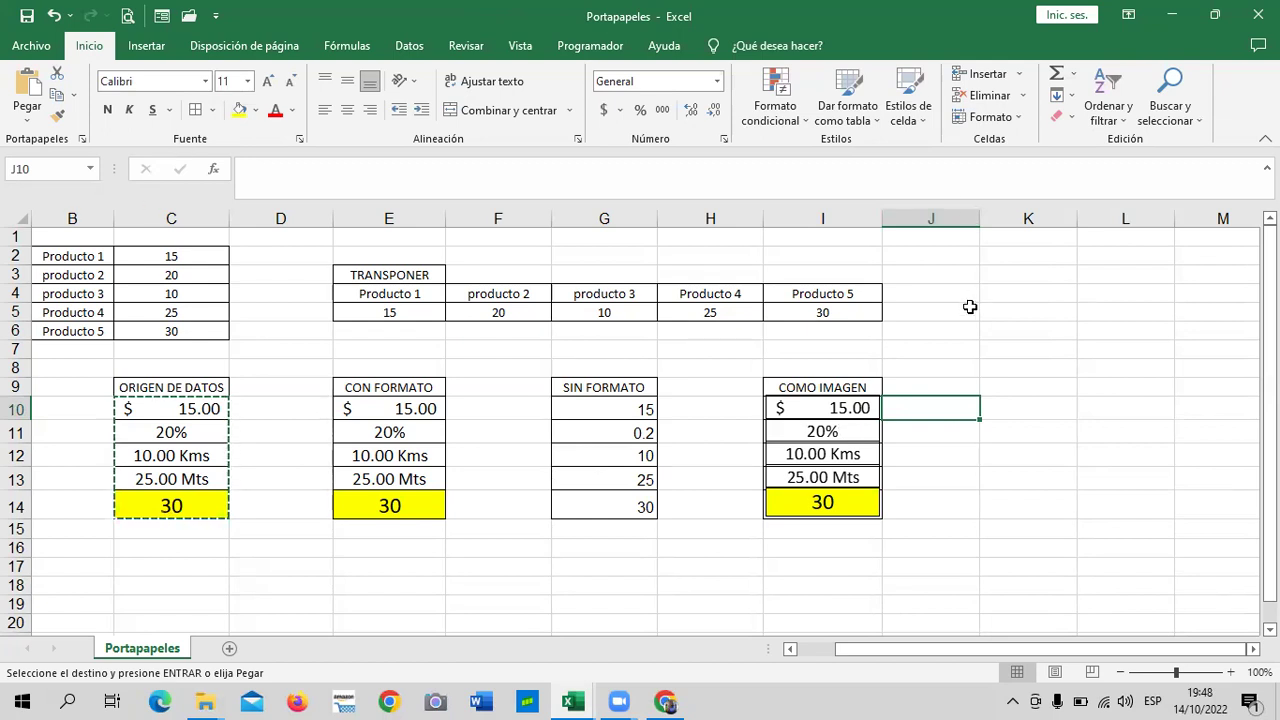
left_click(972, 350)
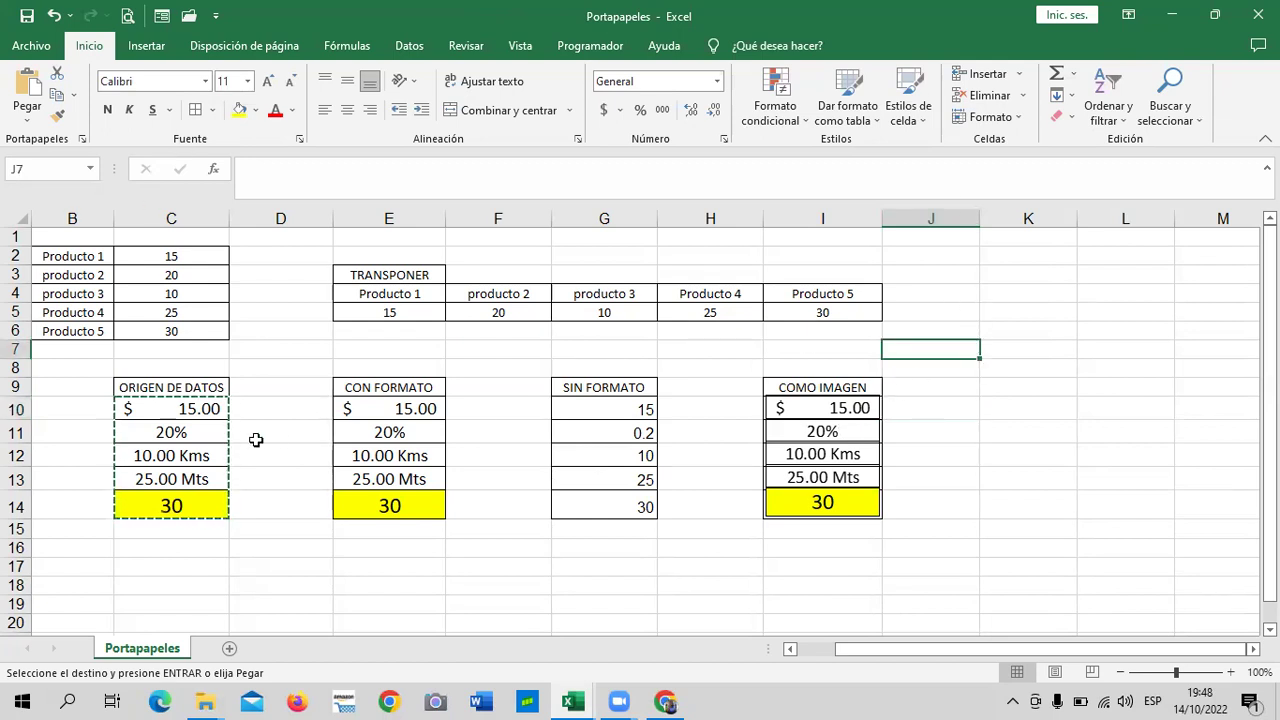
right_click(1013, 366)
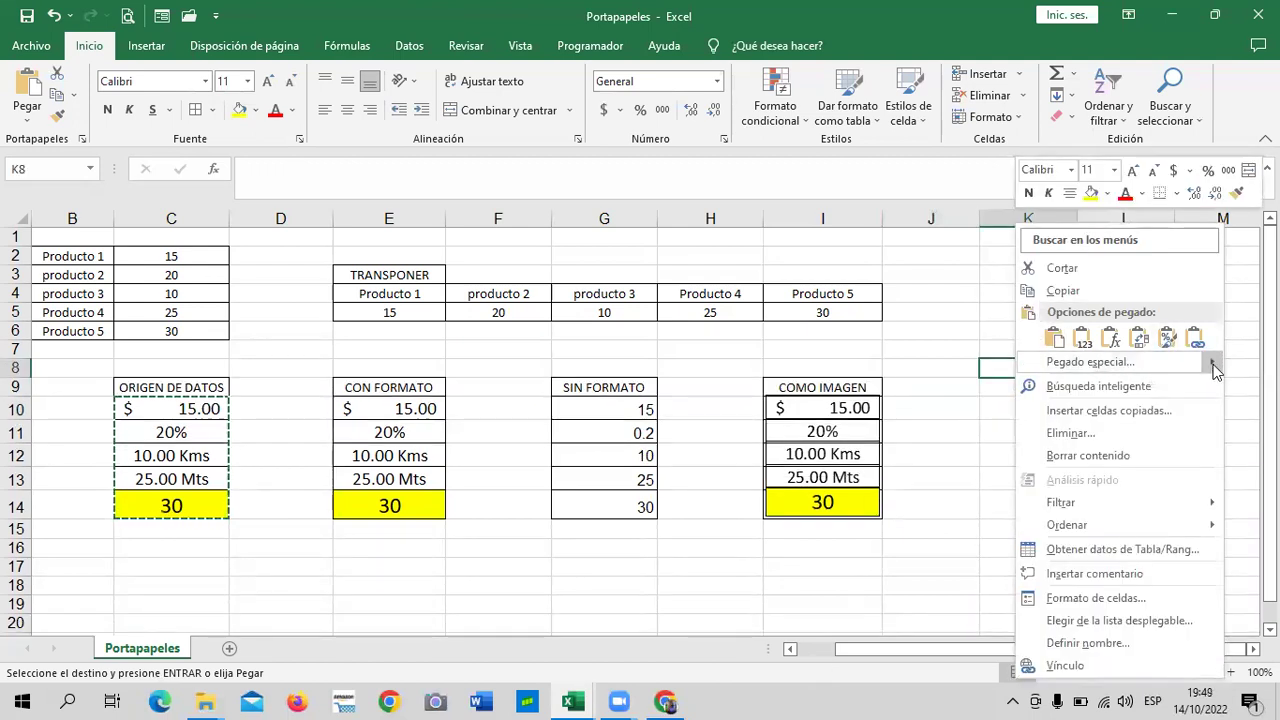
left_click(638, 582)
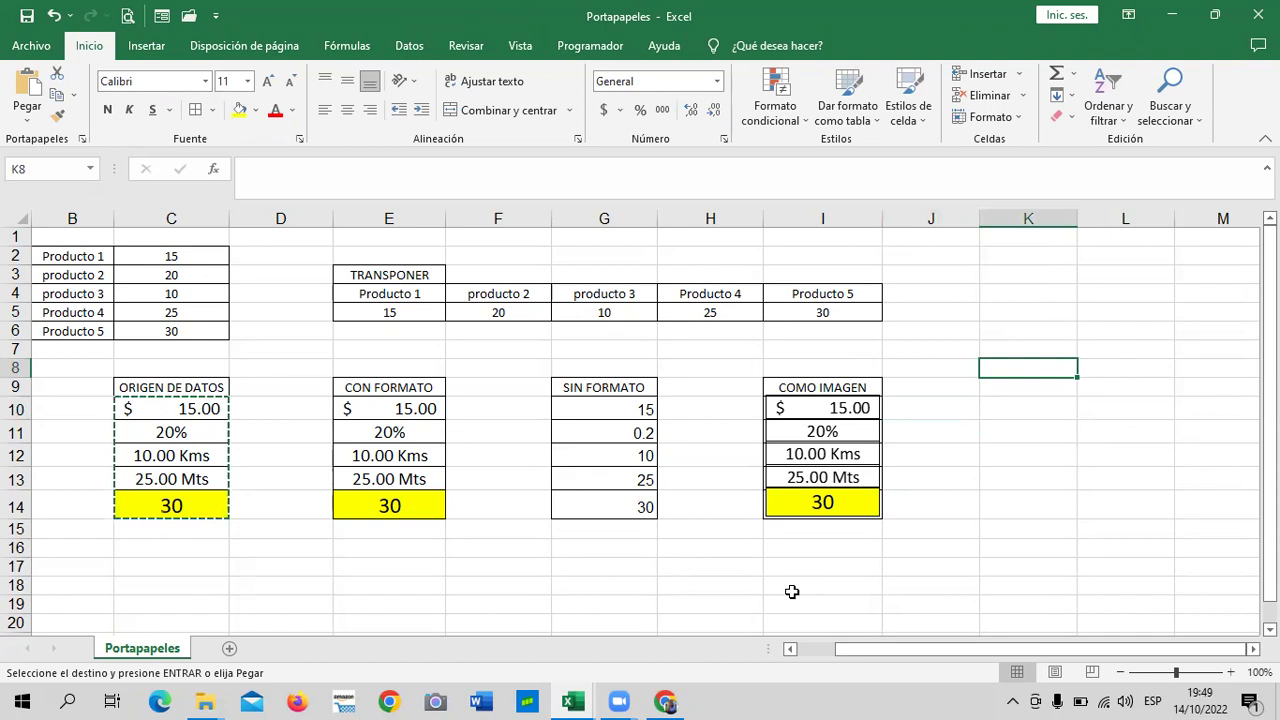
right_click(1011, 404)
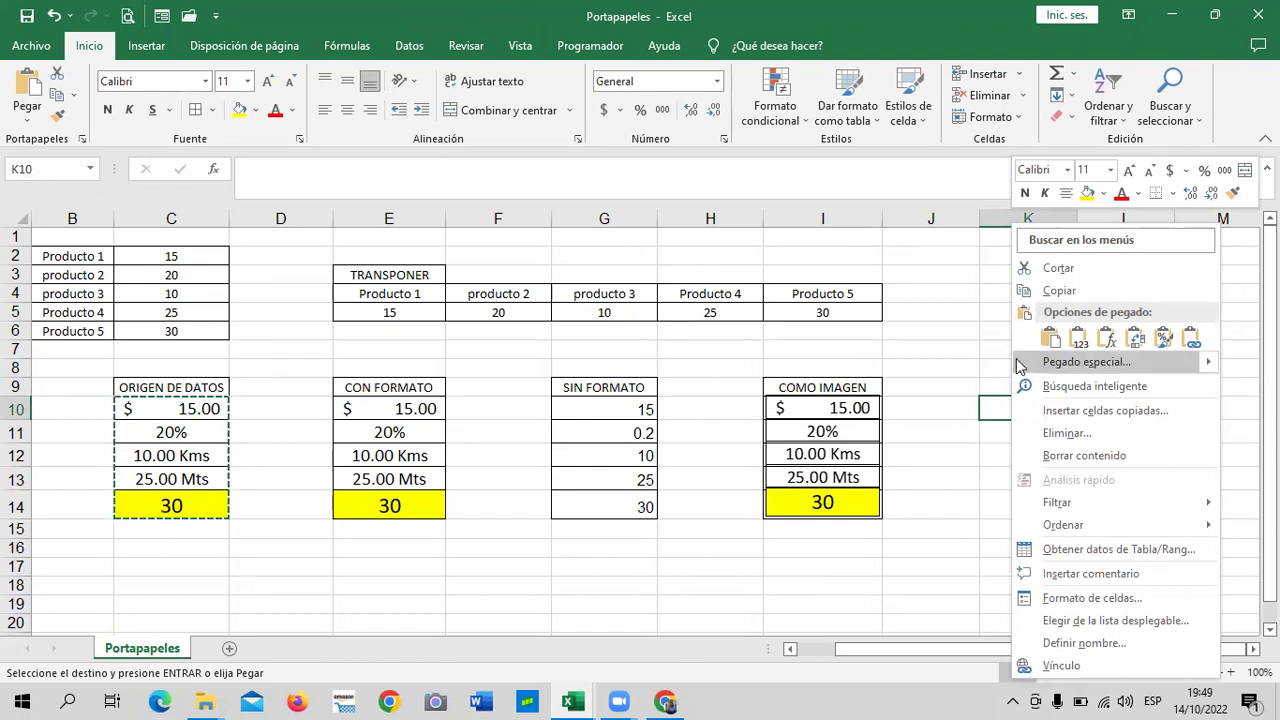
left_click(1020, 362)
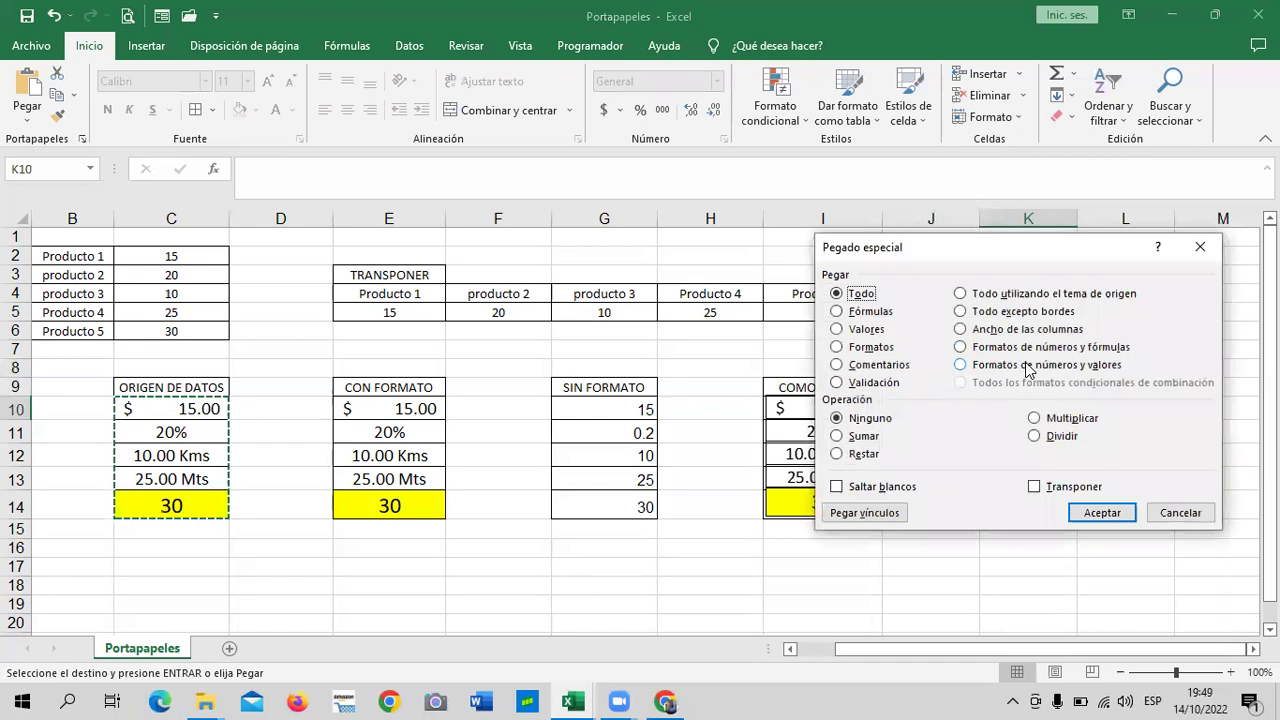
left_click(1180, 512)
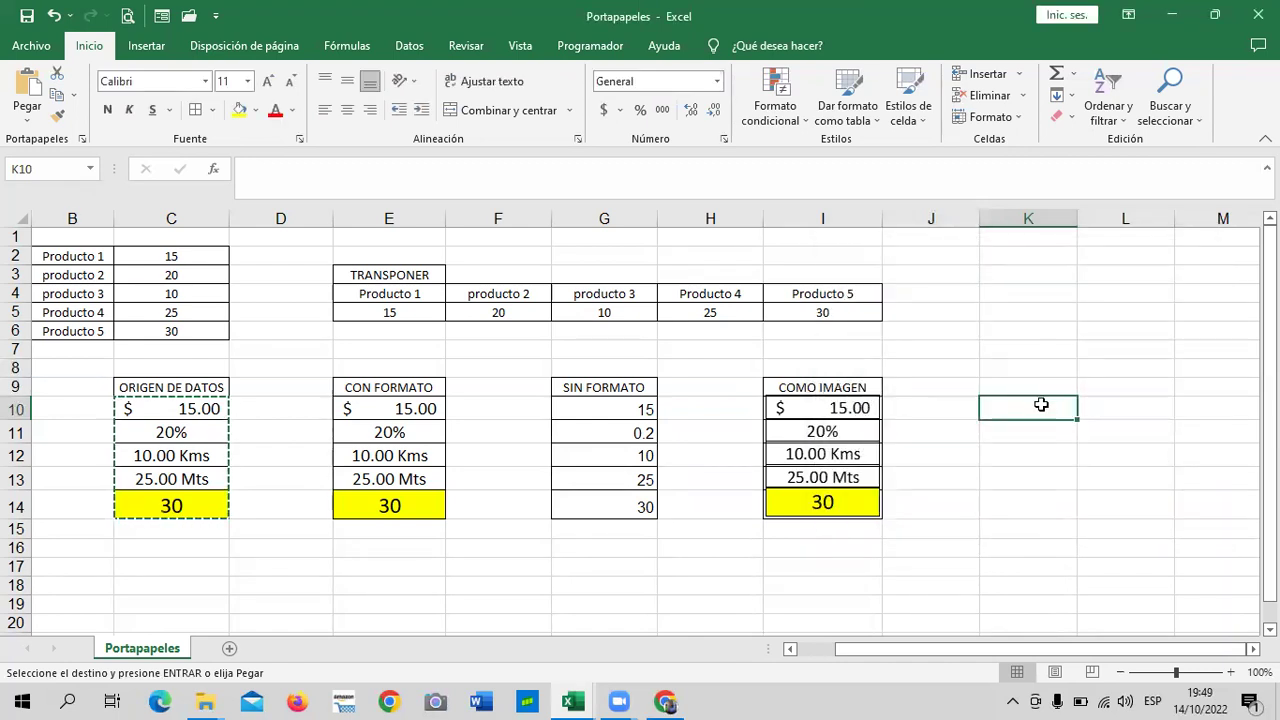
right_click(1041, 404)
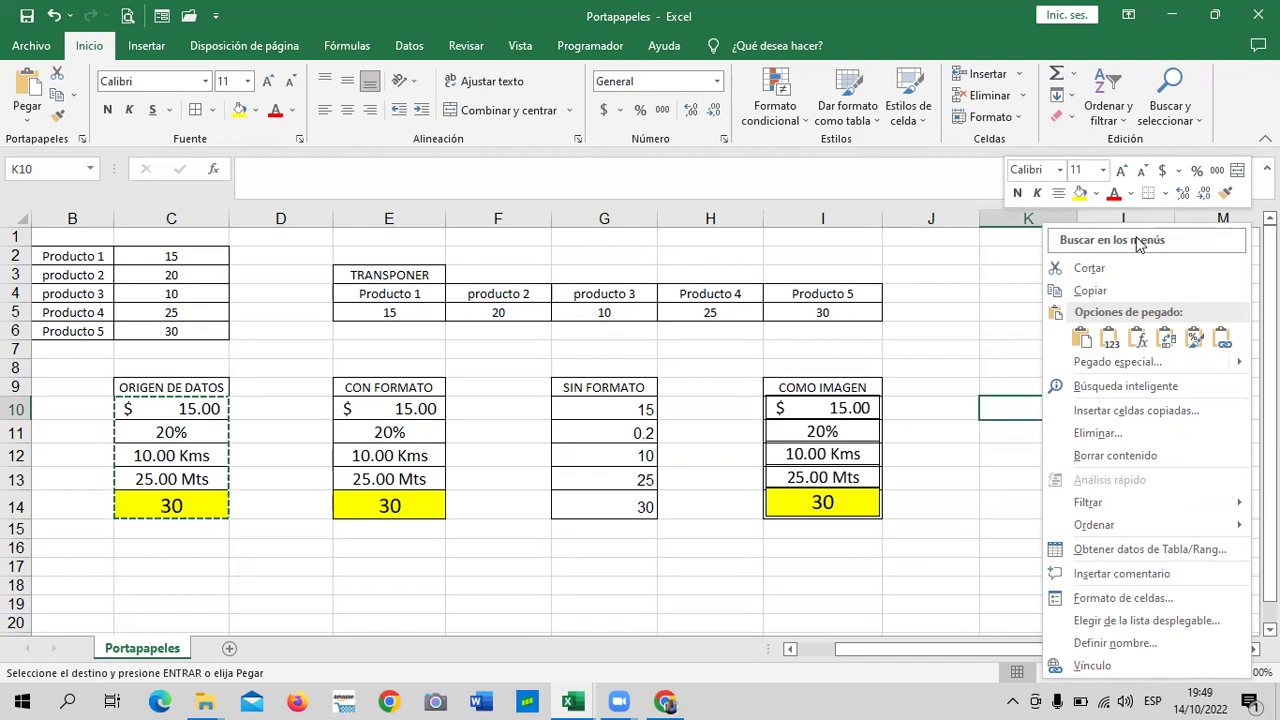
key("Escape")
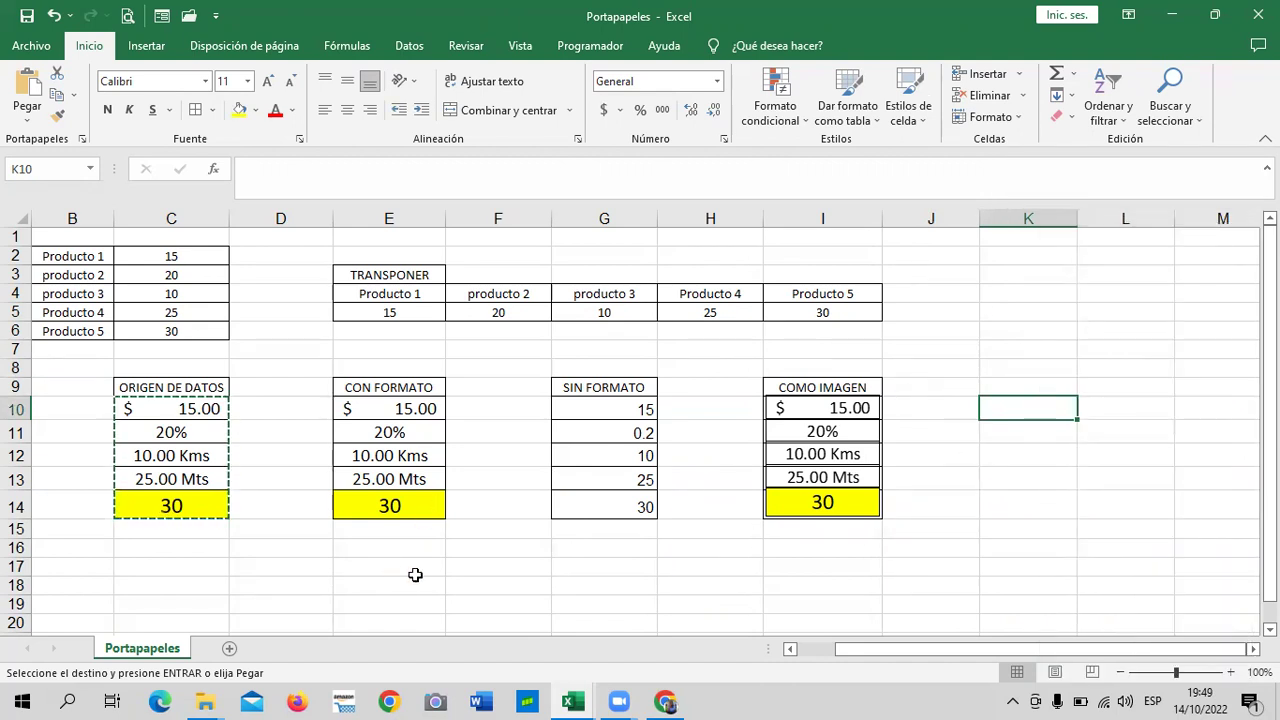
left_click(603, 552)
Paste the copied ORIGEN DE DATOS values at G16 as an Imagen vinculada.
right_click(603, 550)
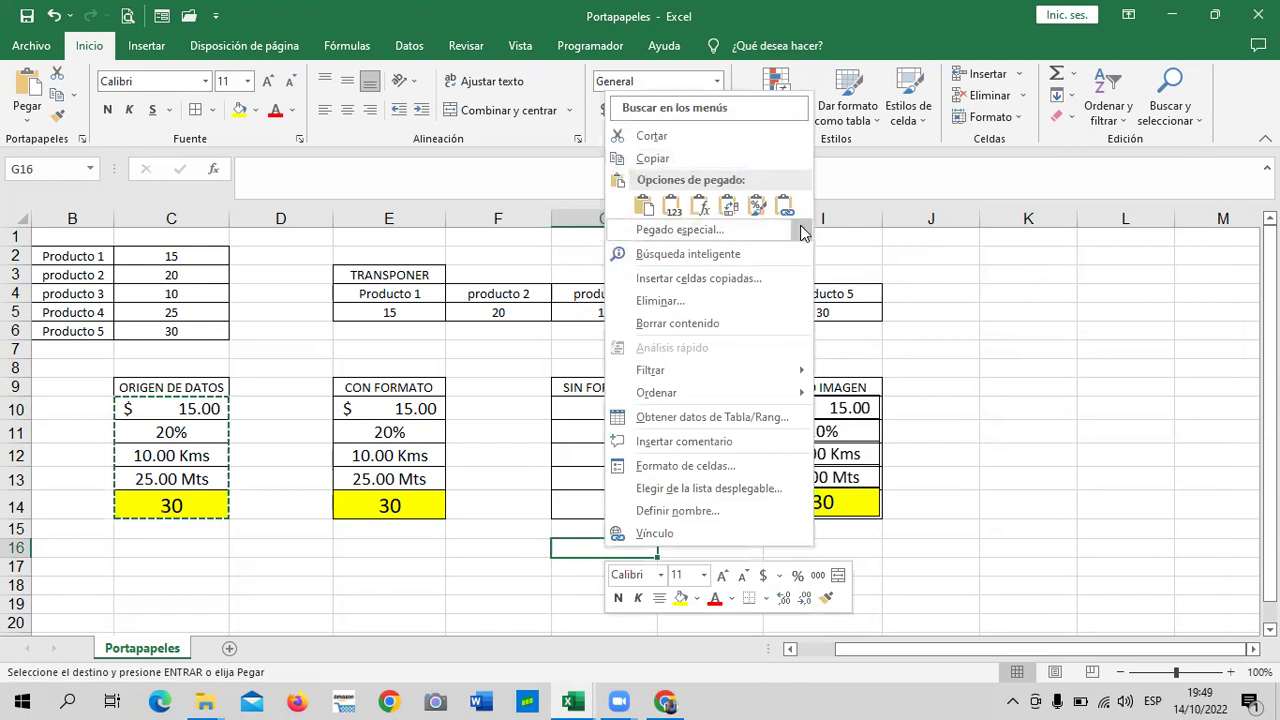
left_click(913, 383)
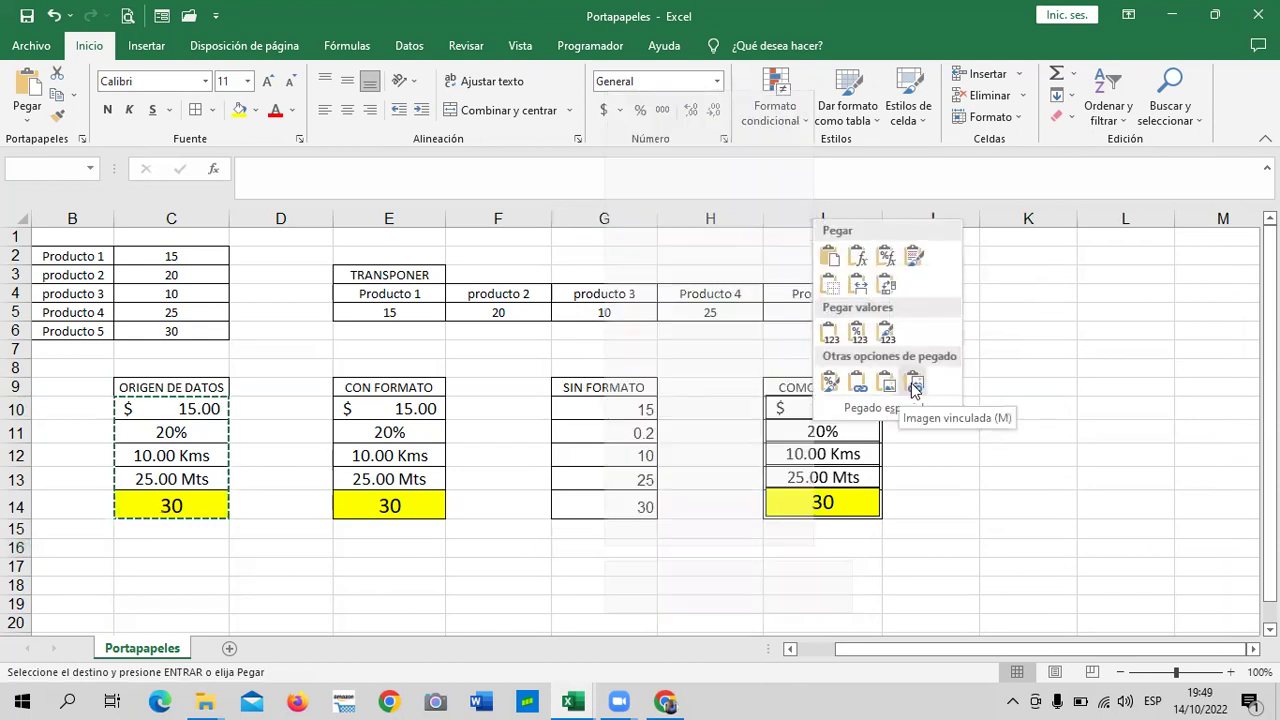
left_click(913, 383)
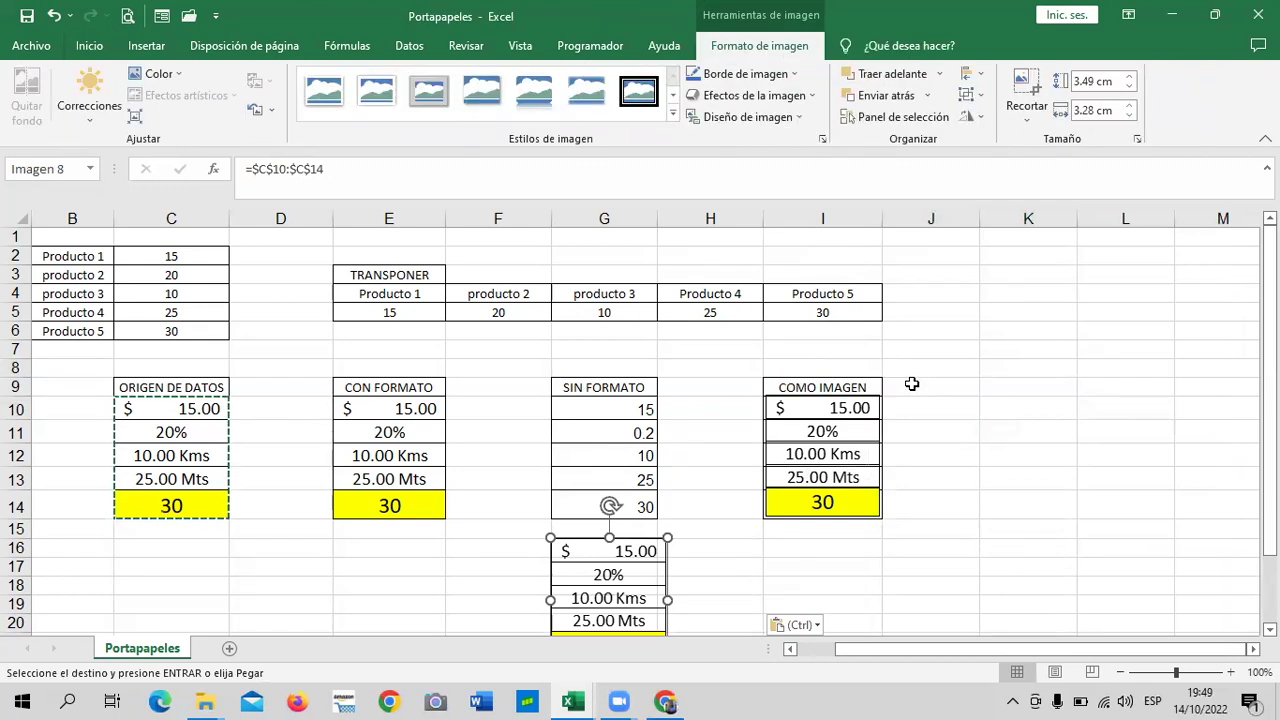
key("Escape")
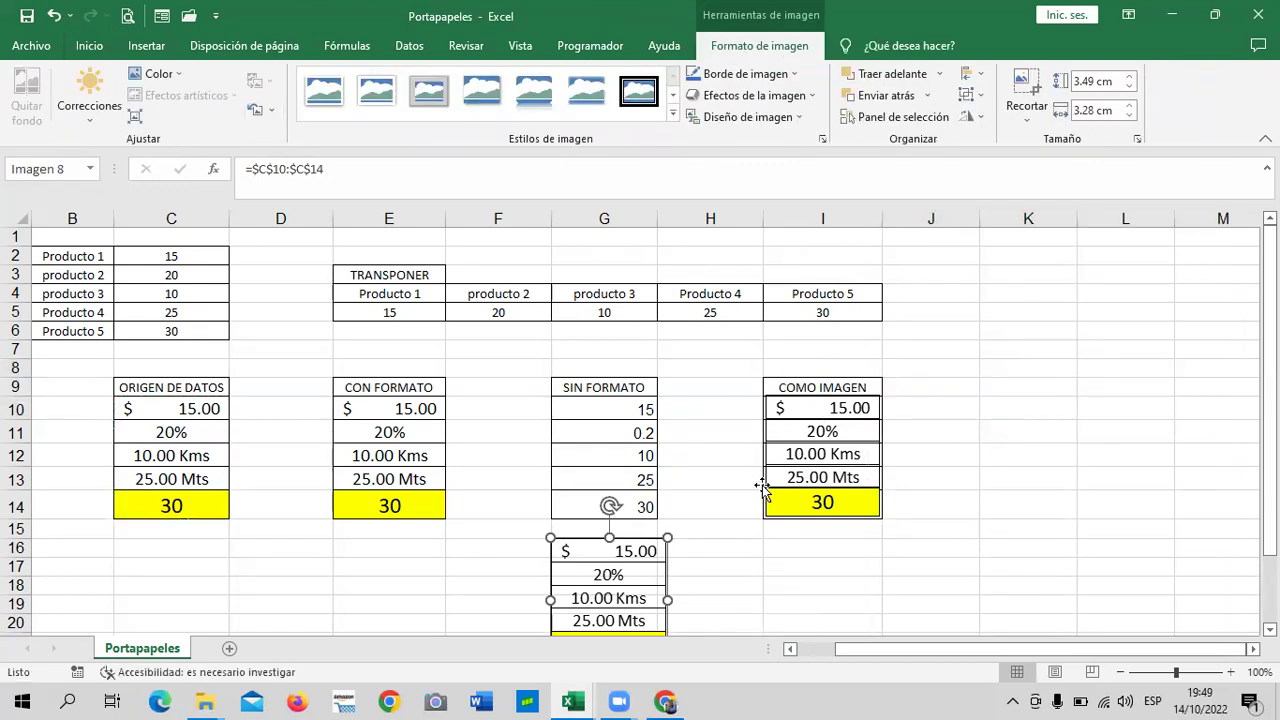
Enlarge the linked picture below the SIN FORMATO table by its corner handle.
scroll(760, 495, "down", 1)
left_click(776, 528)
left_click(612, 503)
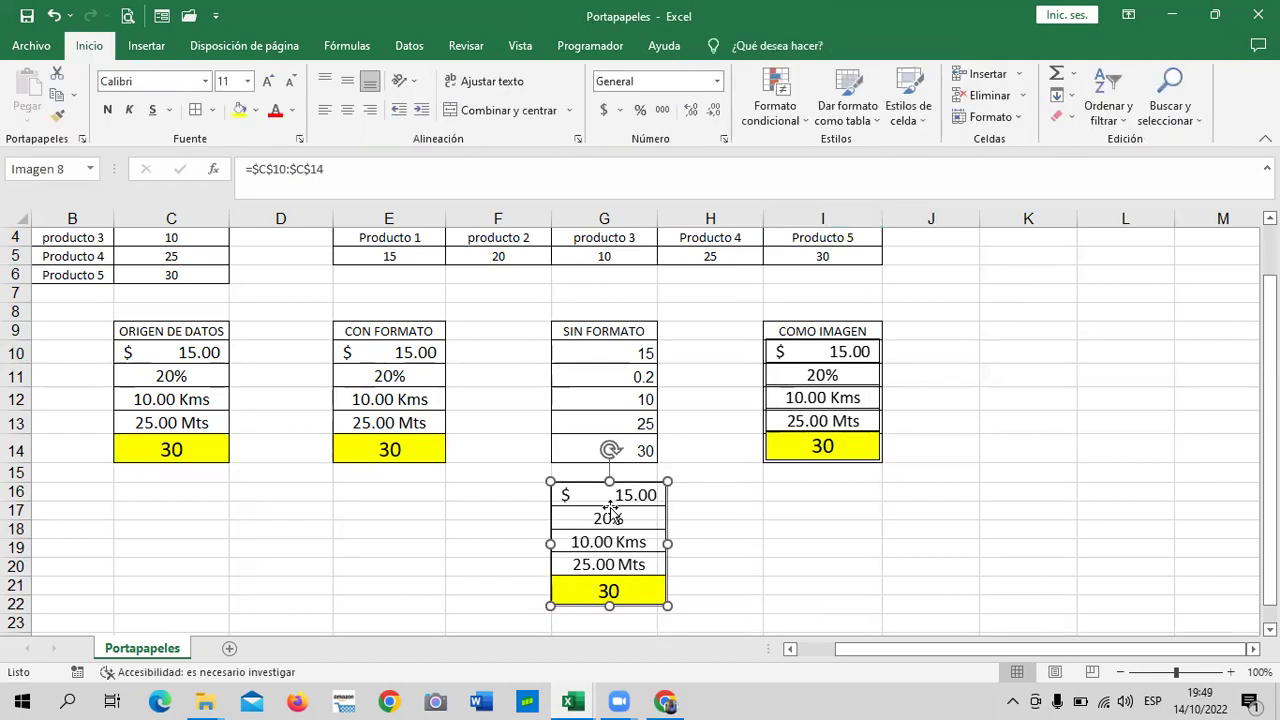
left_click(726, 515)
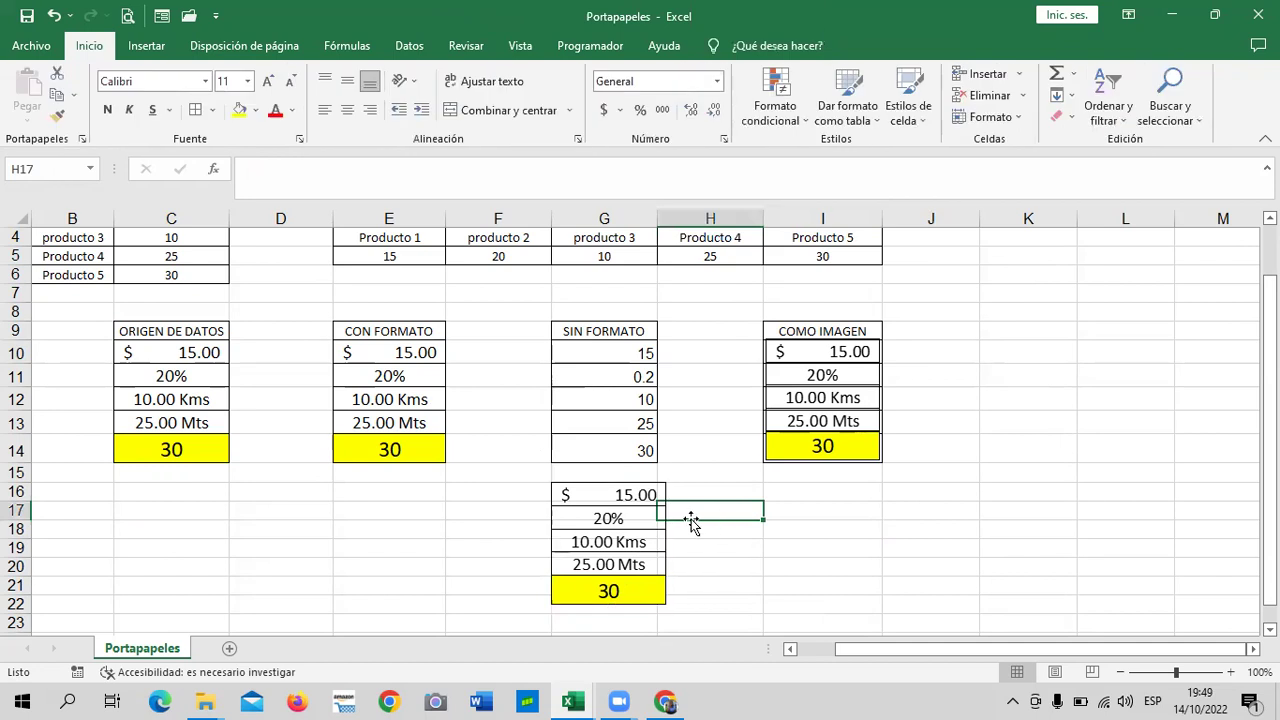
left_click(648, 545)
mouse_move(668, 605)
left_mouse_down()
mouse_move(691, 630)
mouse_move(726, 630)
left_mouse_up()
Select the static COMO IMAGEN picture and look at its picture formatting tools.
left_click(830, 318)
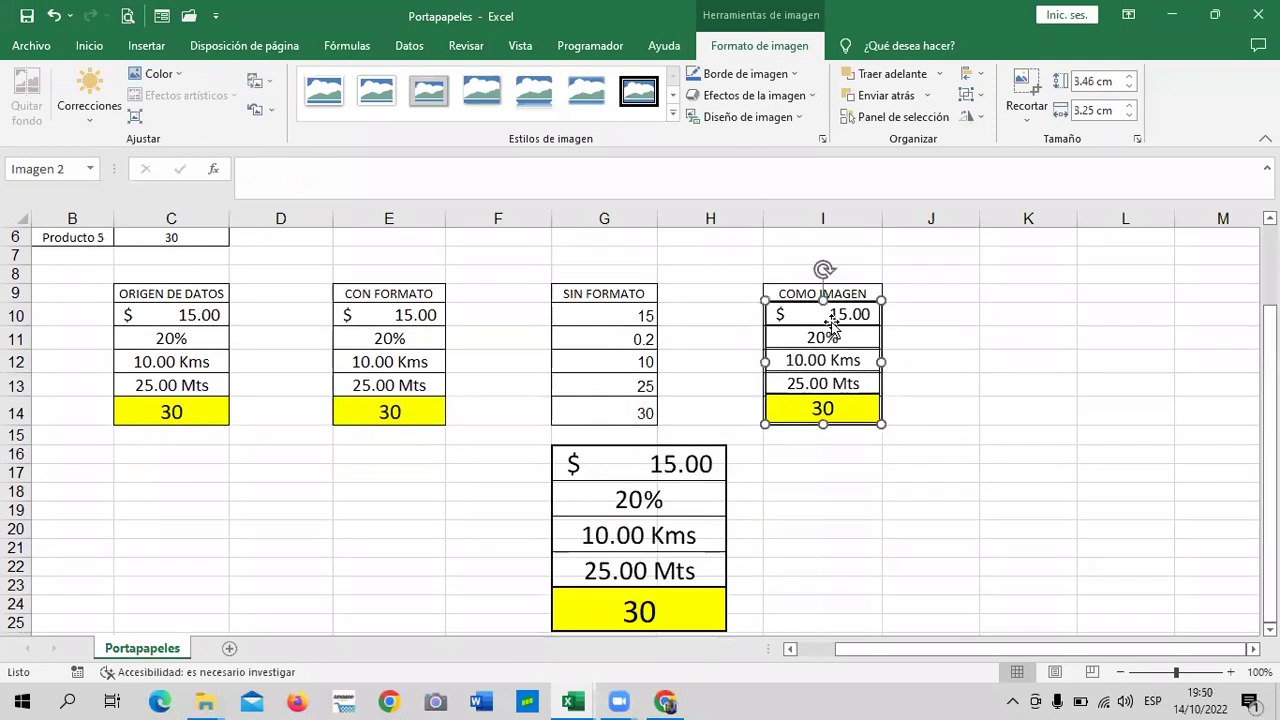
left_click(1001, 384)
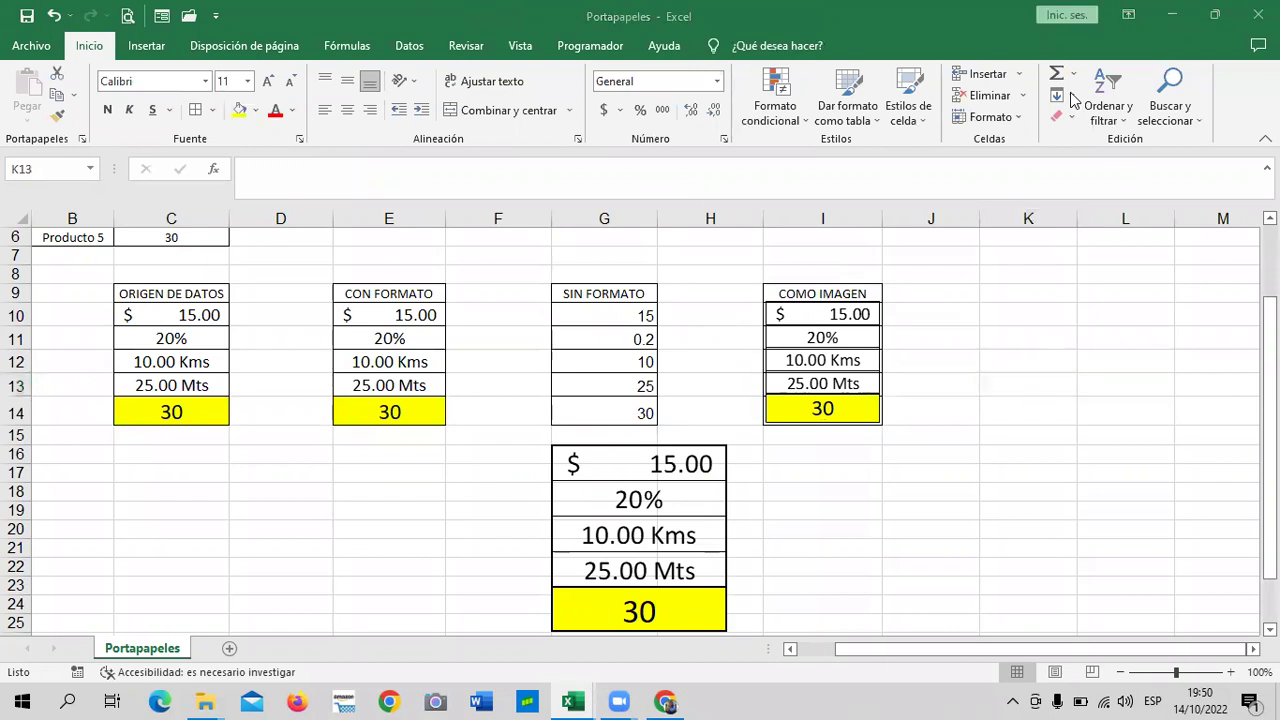
left_click(812, 314)
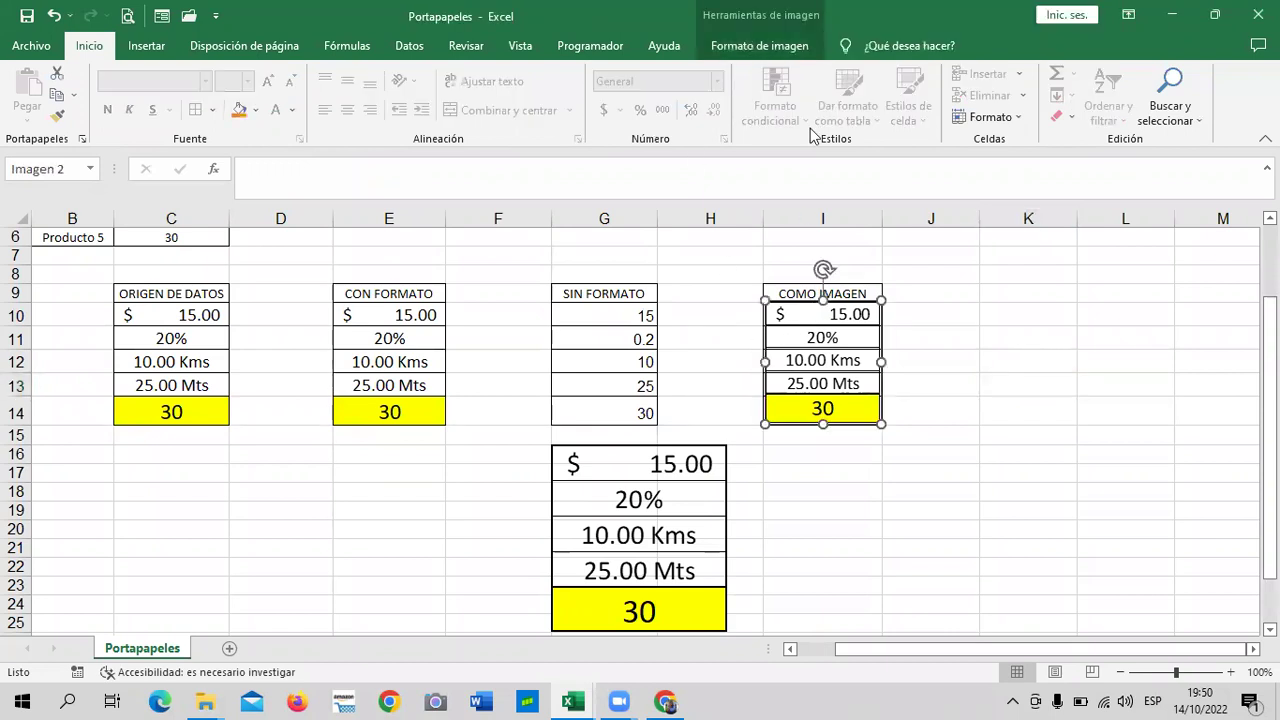
left_click(765, 46)
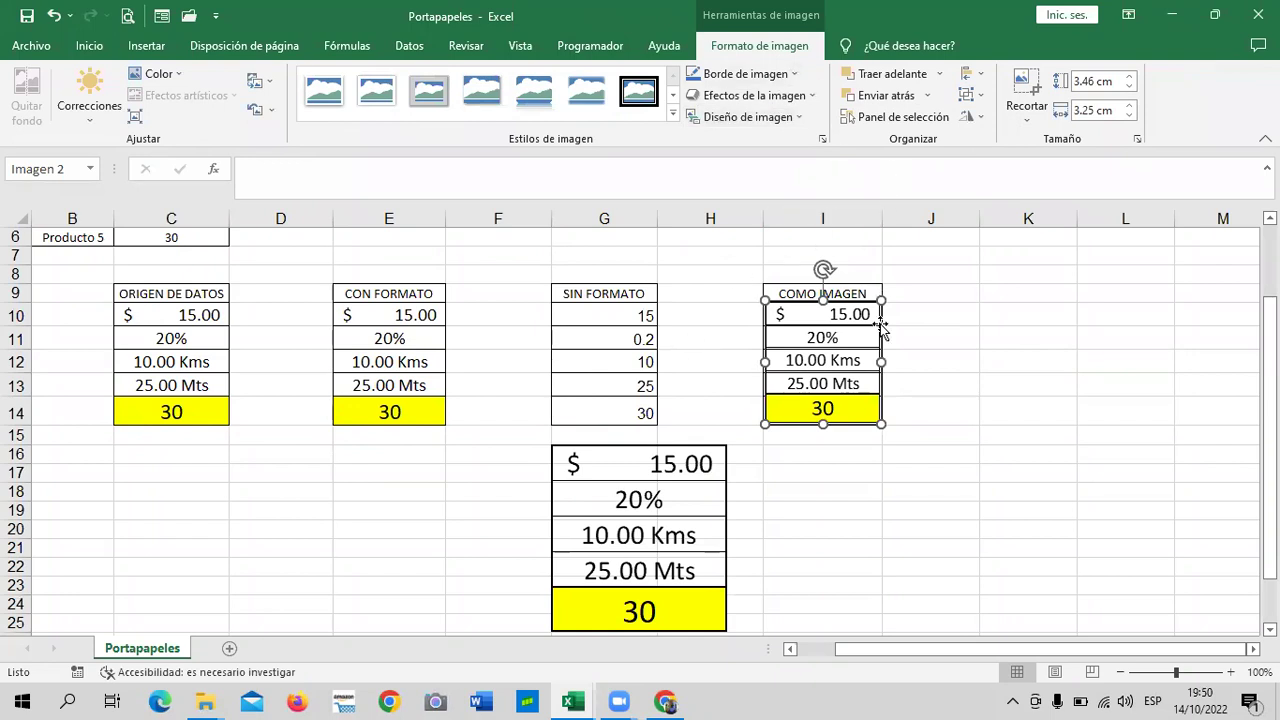
left_click(914, 382)
left_click(838, 400)
Shrink the linked picture slightly so it fits below SIN FORMATO.
left_click(672, 462)
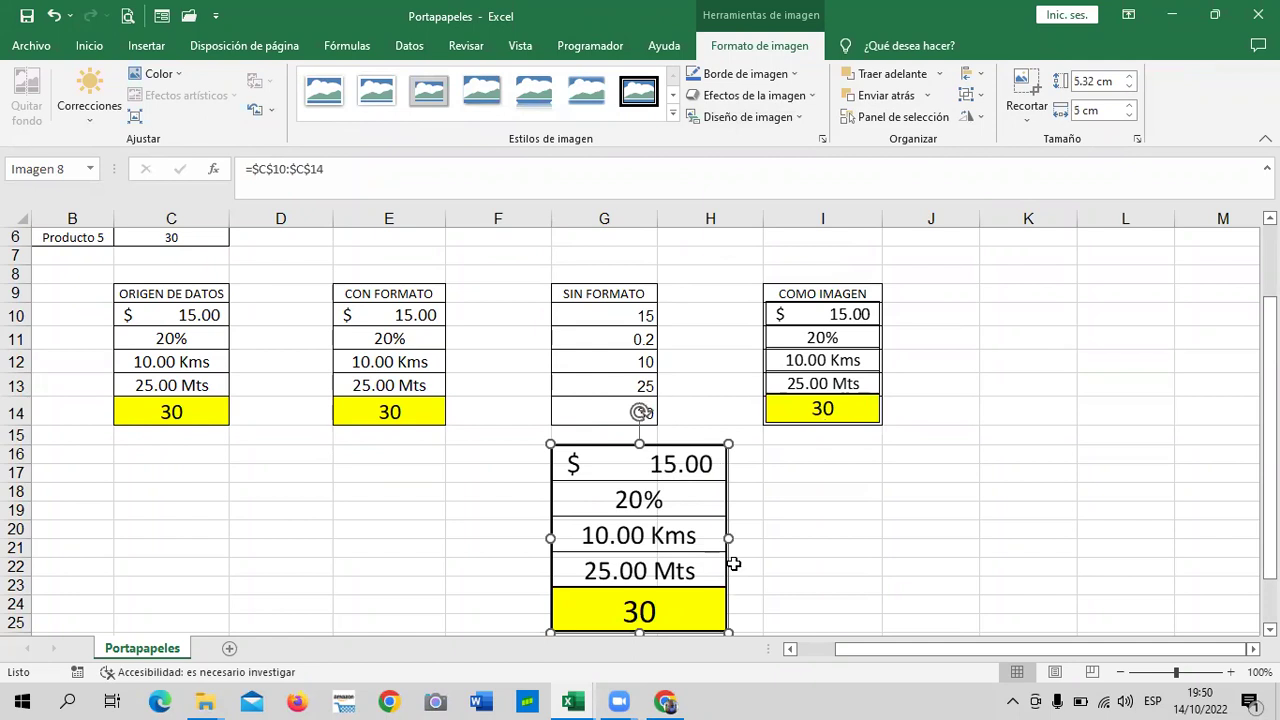
scroll(733, 564, "down", 2)
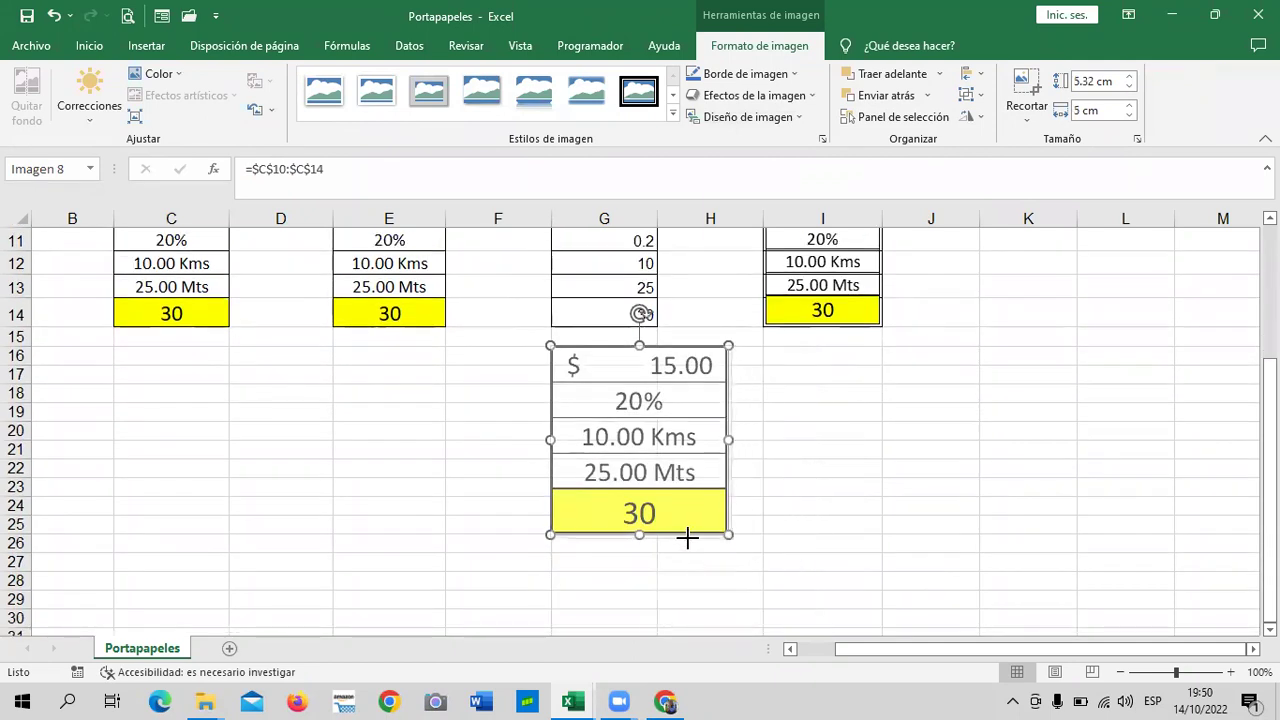
left_click_drag(728, 535, 707, 512)
left_click(806, 526)
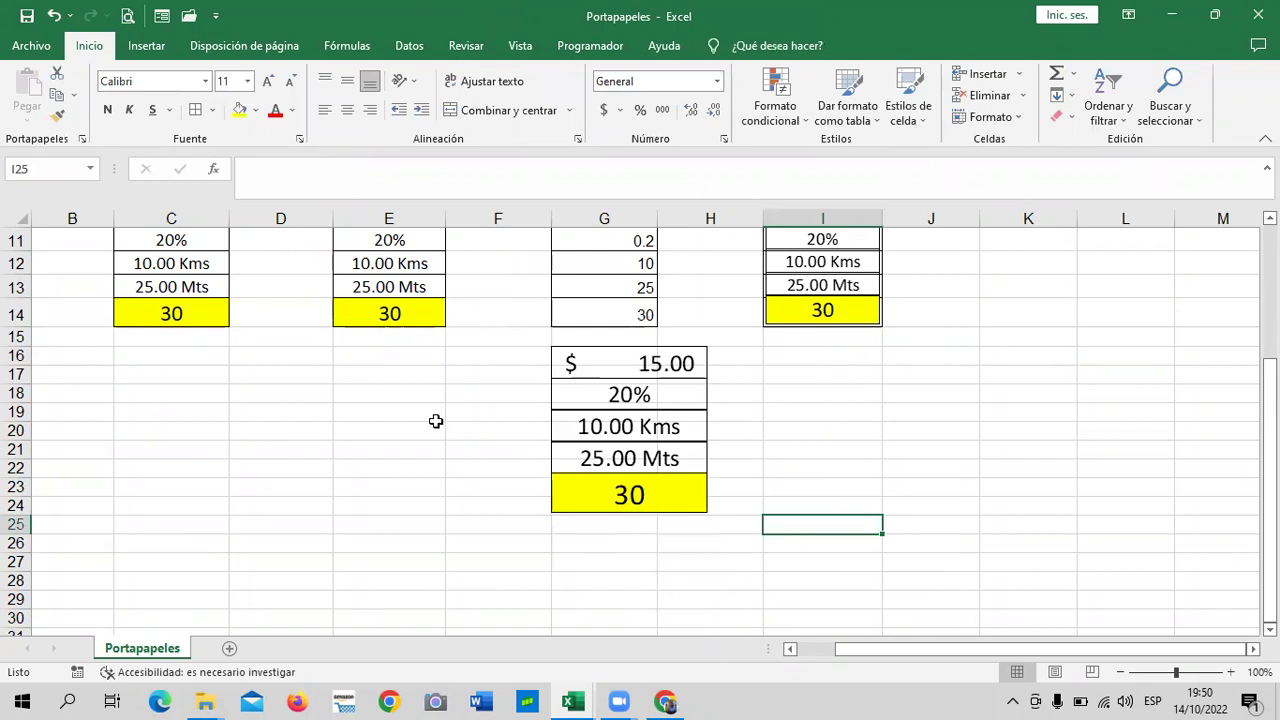
scroll(434, 440, "up", 1)
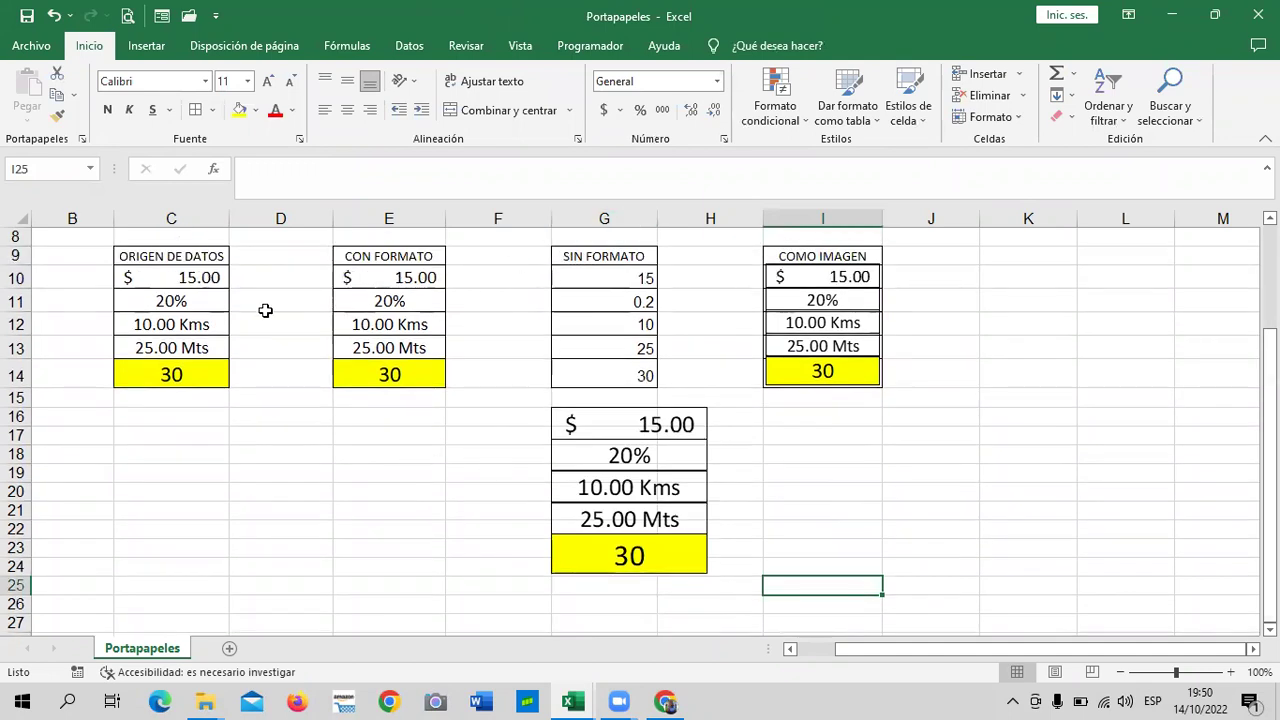
Change the first CON FORMATO value in E10 to 50 and compare it with the linked picture.
left_click(370, 275)
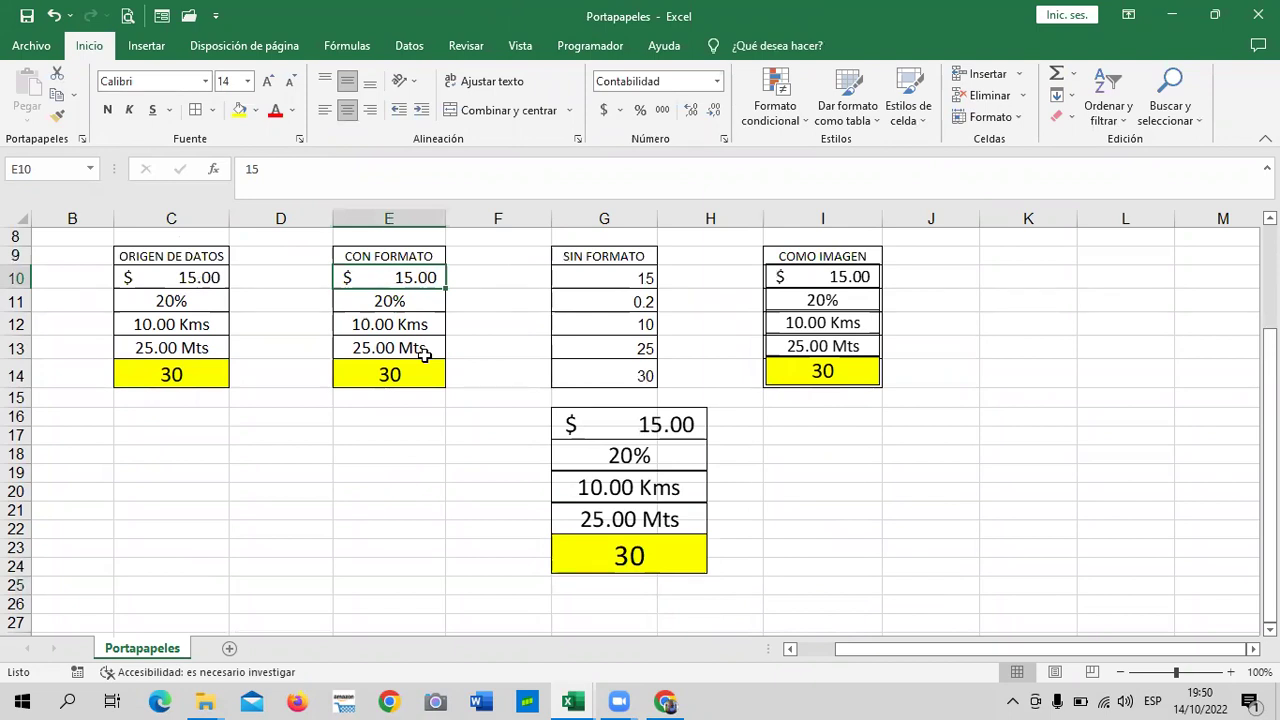
key("BackSpace")
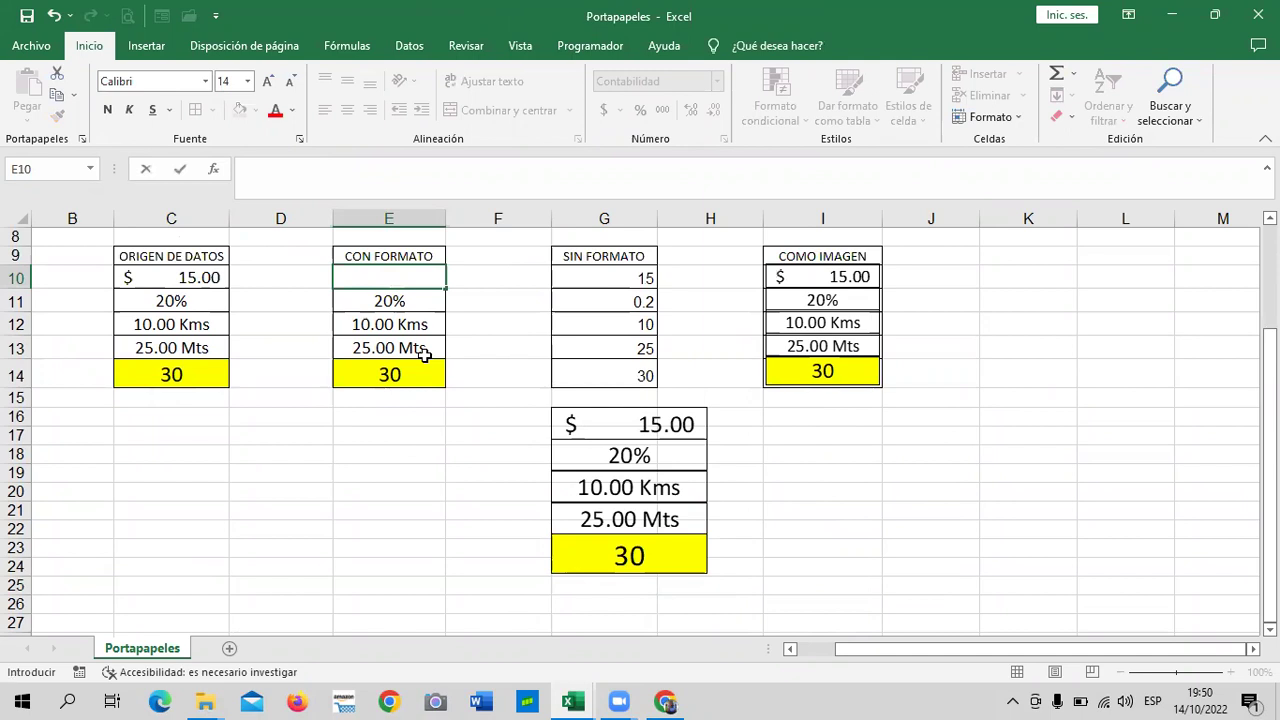
type("50")
key("Return")
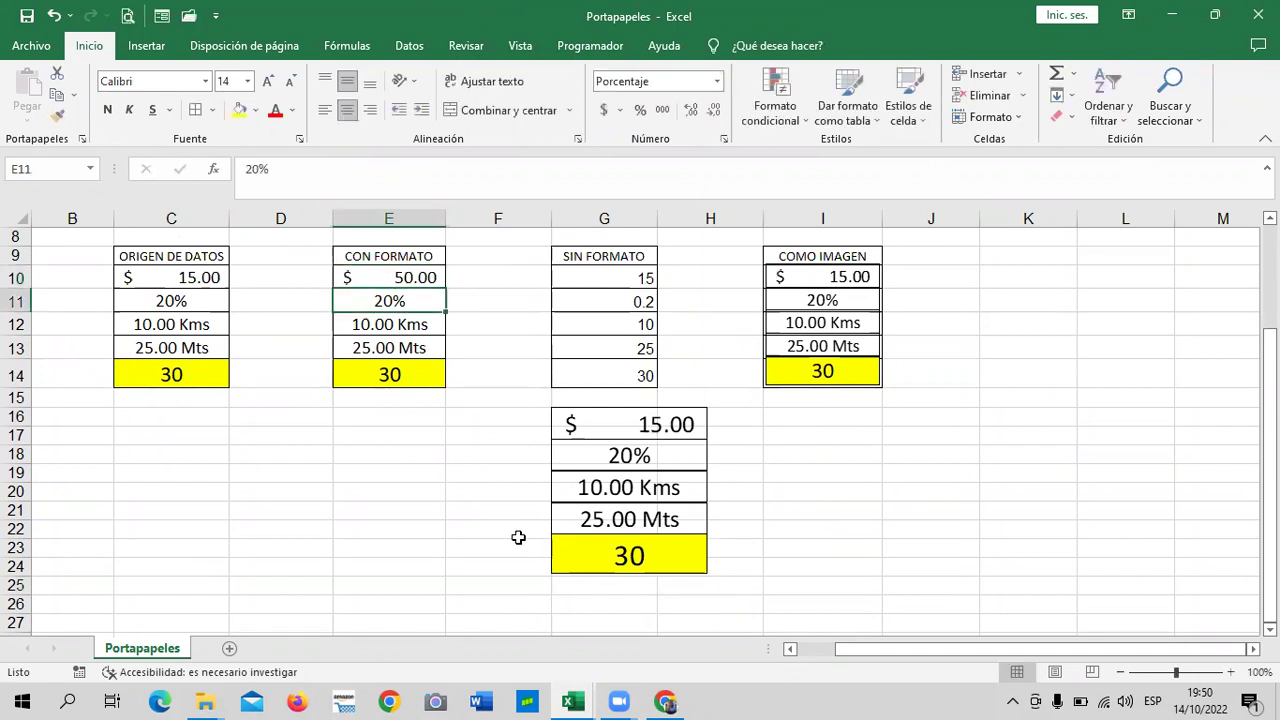
left_click(514, 506)
left_click(670, 468)
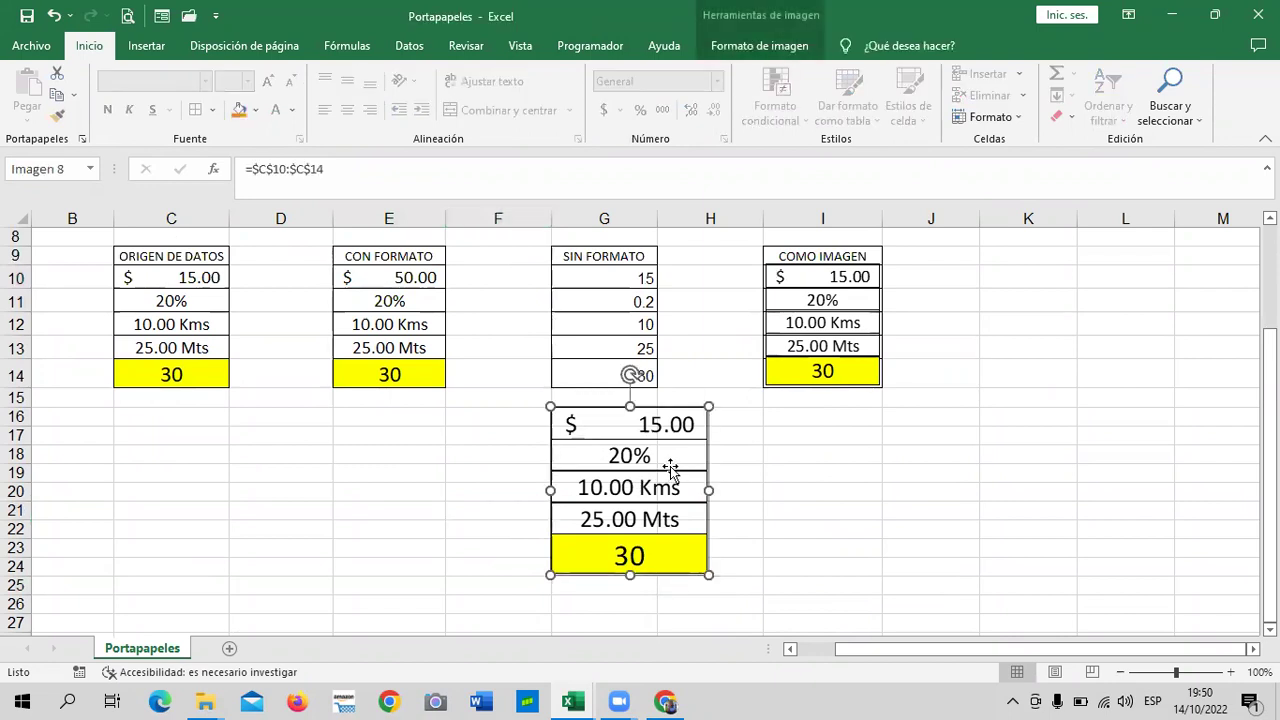
left_click(398, 275)
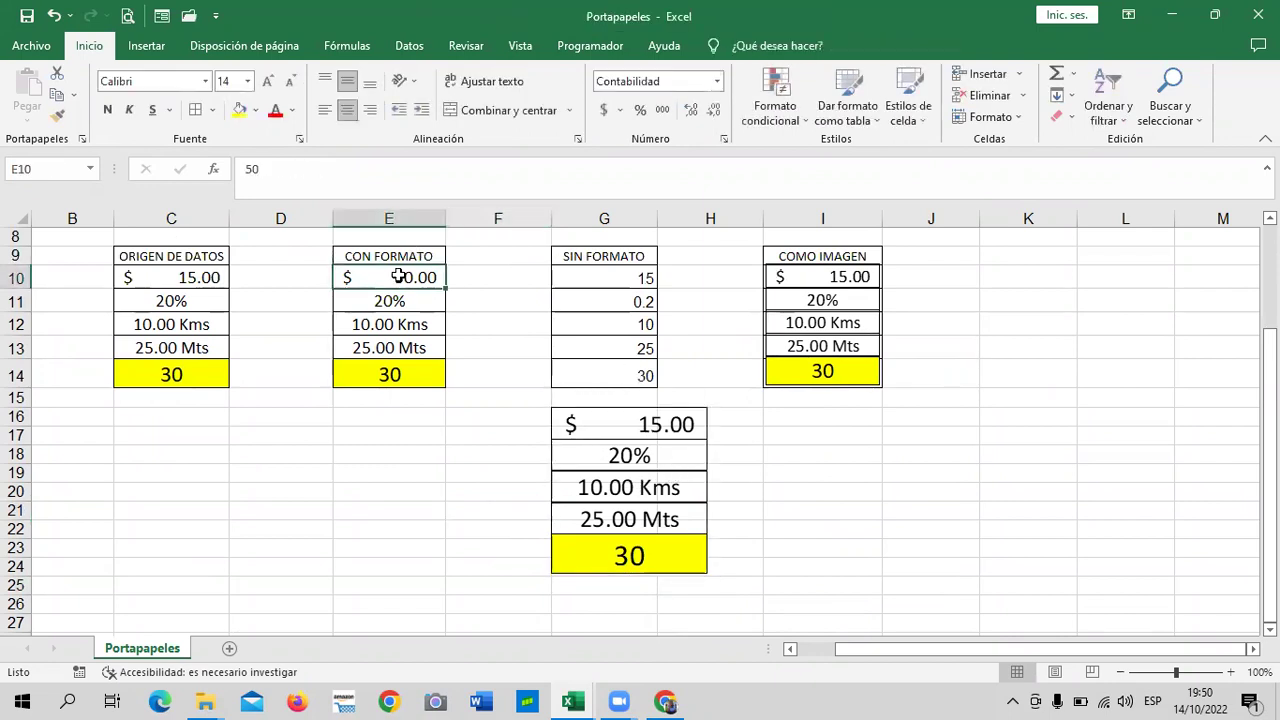
Change the first ORIGEN DE DATOS value in C10 to 50 so the linked picture updates.
left_click(170, 277)
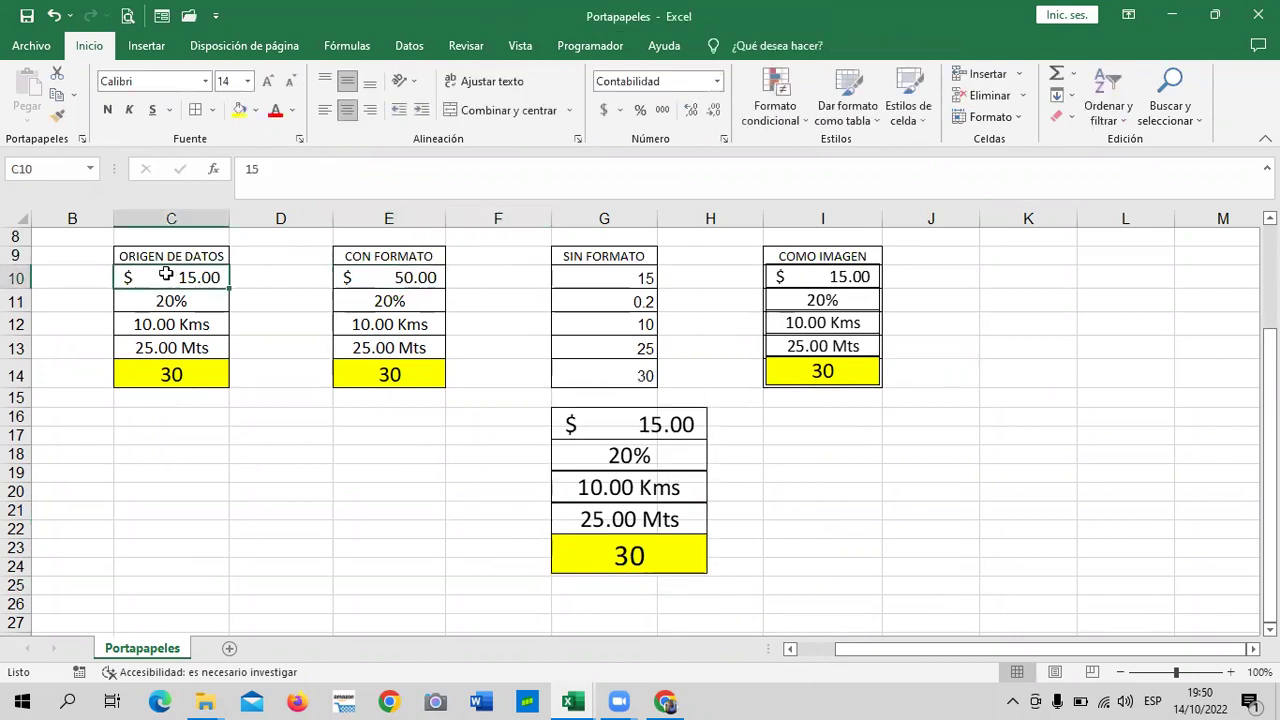
key("BackSpace")
type("5")
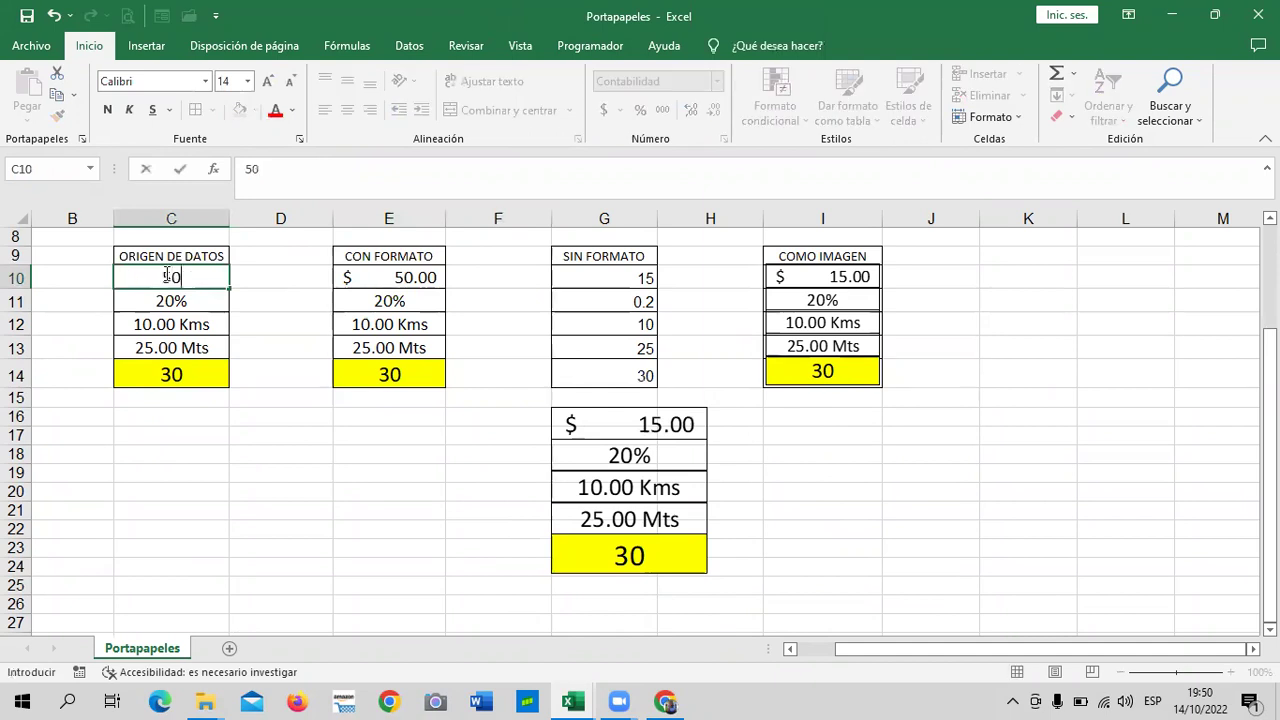
key("Return")
left_click(329, 494)
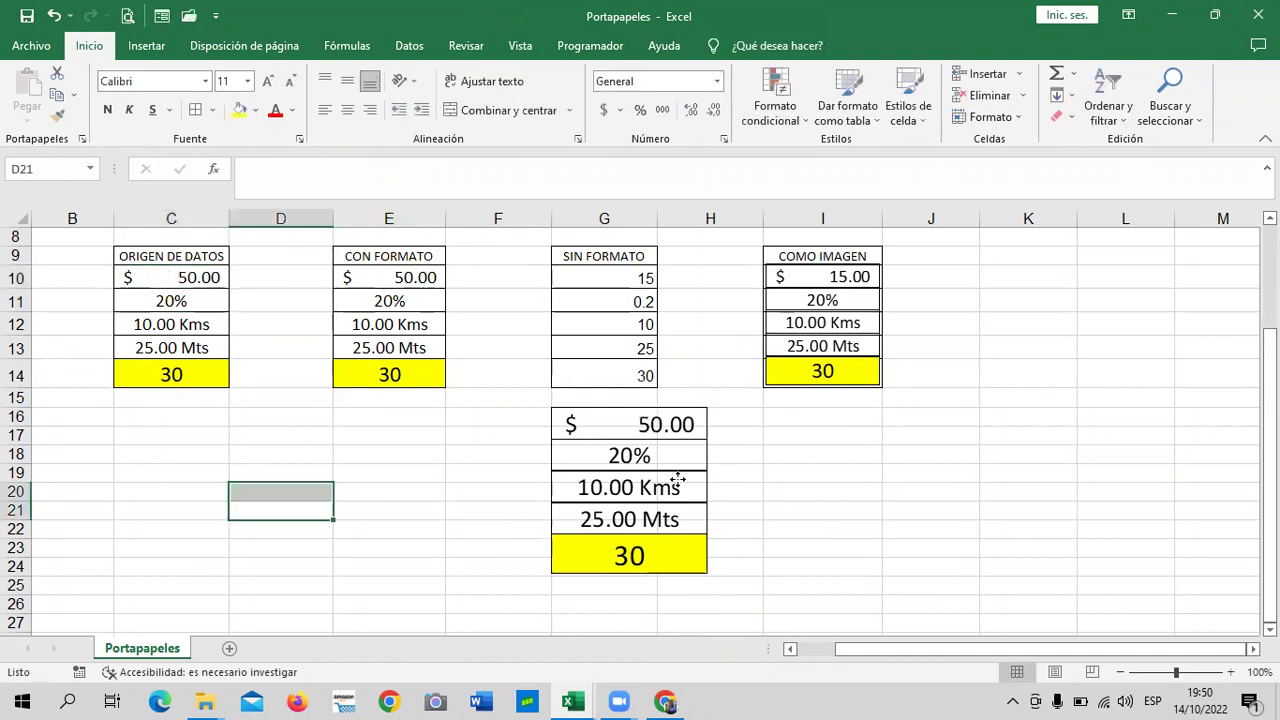
Delete the linked picture below SIN FORMATO.
left_click(673, 474)
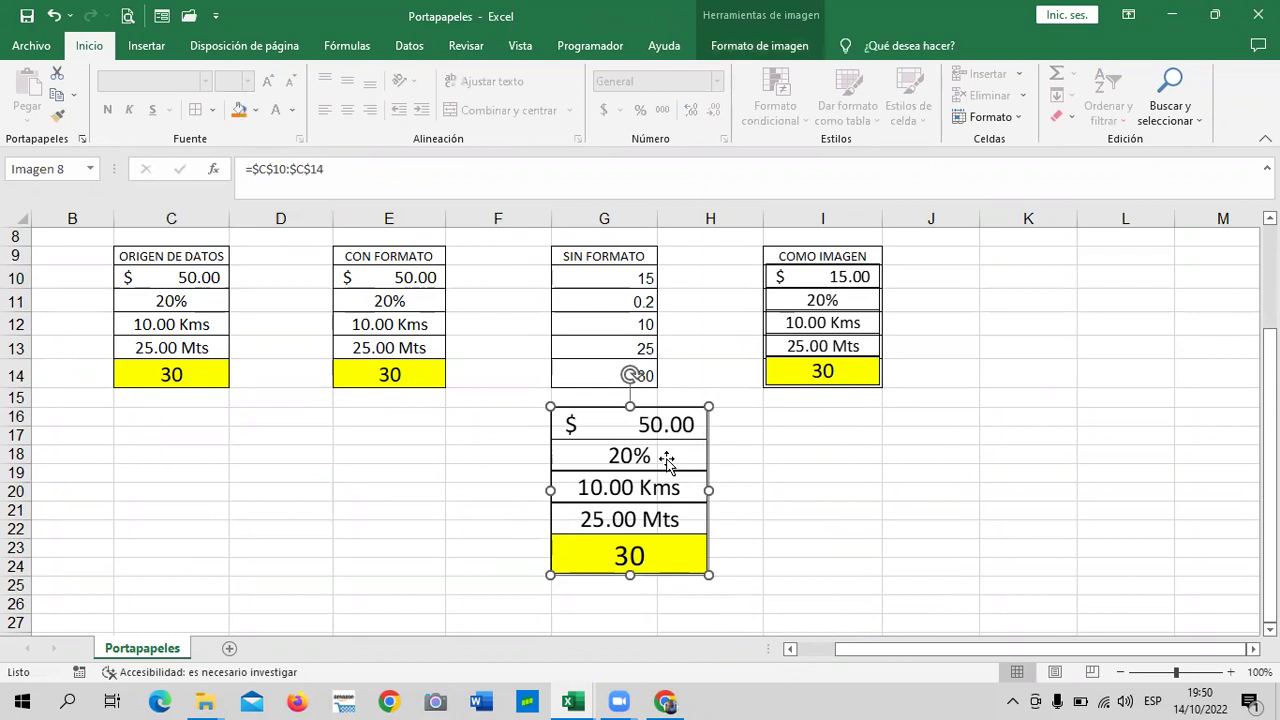
key("Delete")
left_click(742, 452)
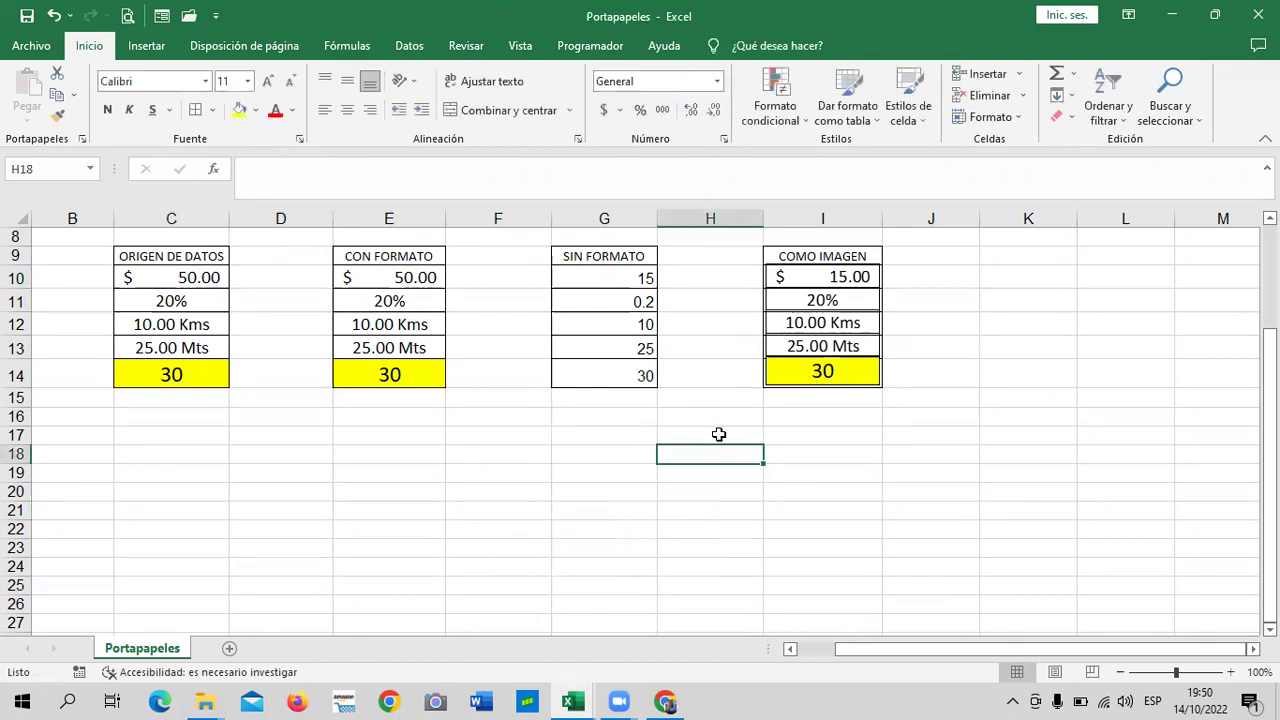
Copy the ORIGEN DE DATOS values C10:C14.
left_click(190, 285)
left_click_drag(190, 285, 177, 374)
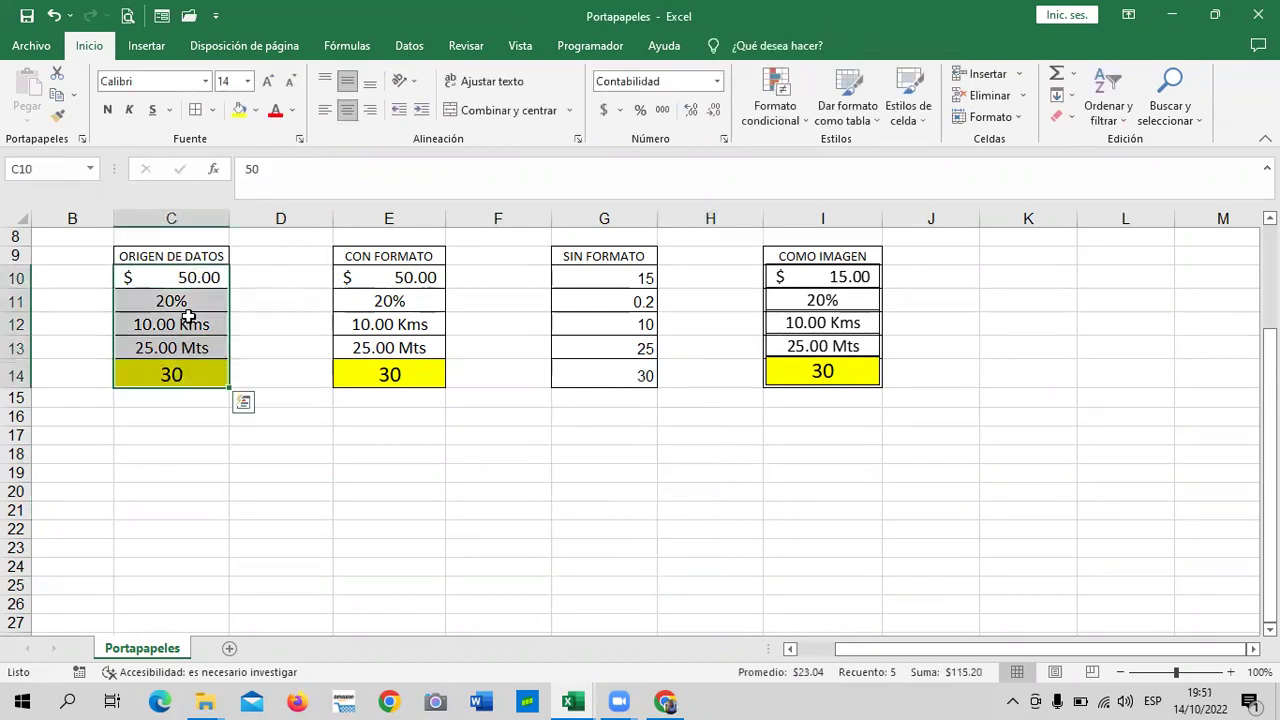
right_click(189, 325)
left_click(279, 292)
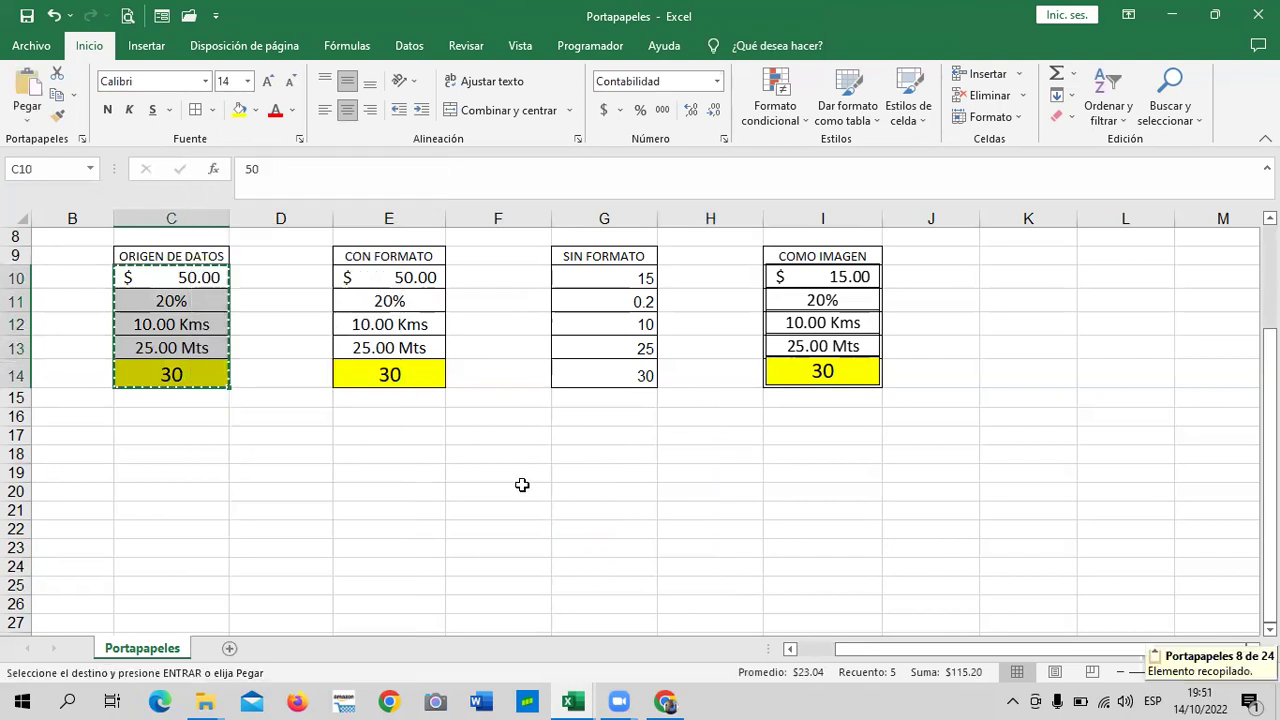
Paste the copied range at F17 as a linked picture.
left_click(501, 430)
right_click(503, 428)
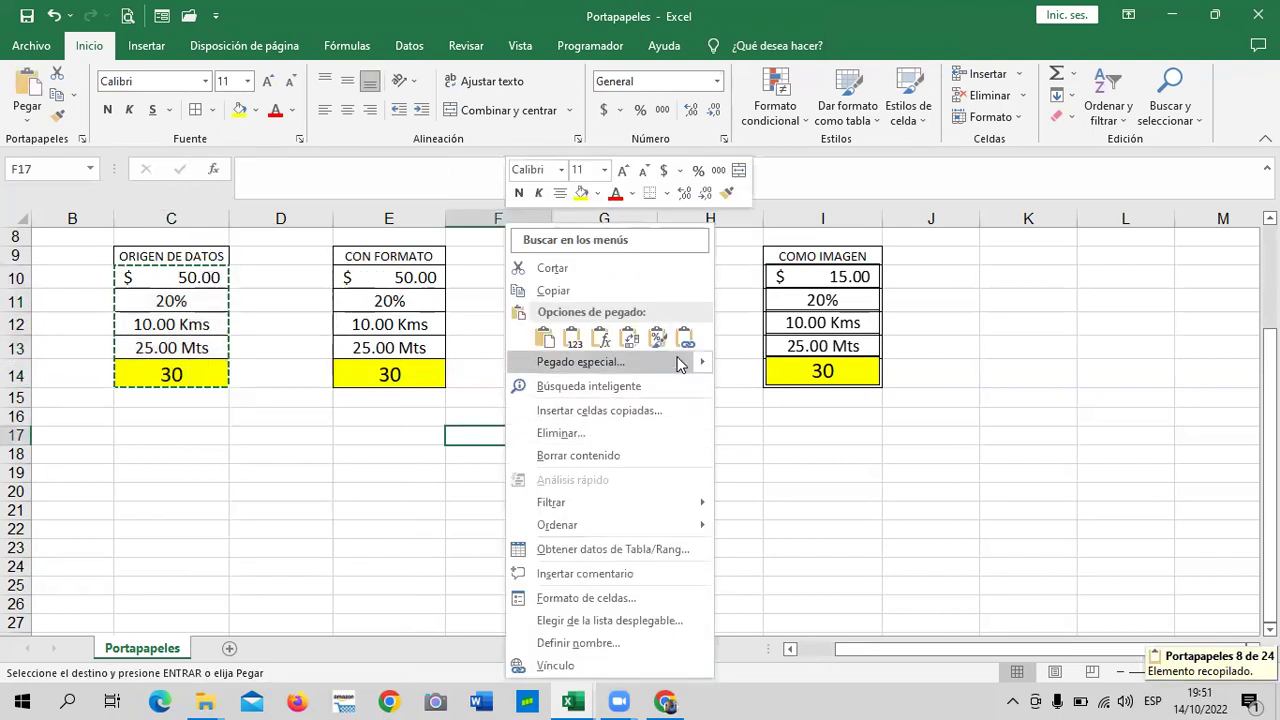
mouse_move(581, 362)
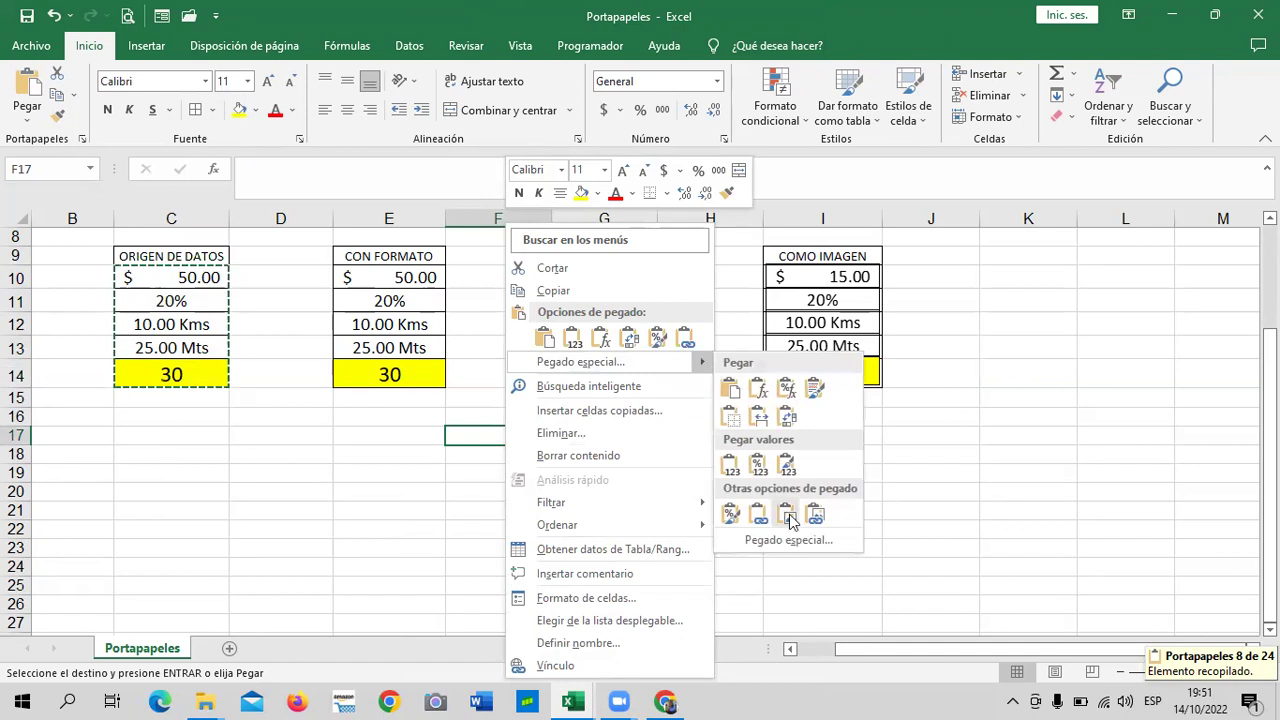
left_click(816, 516)
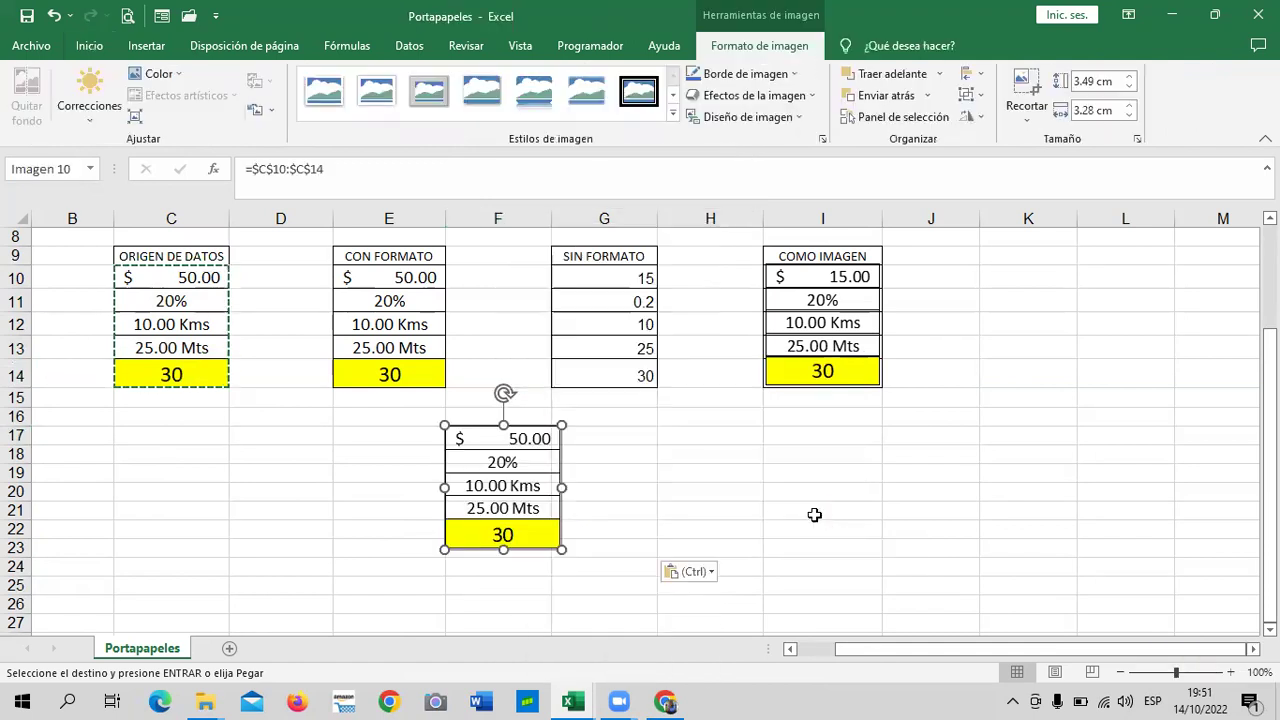
left_click(680, 490)
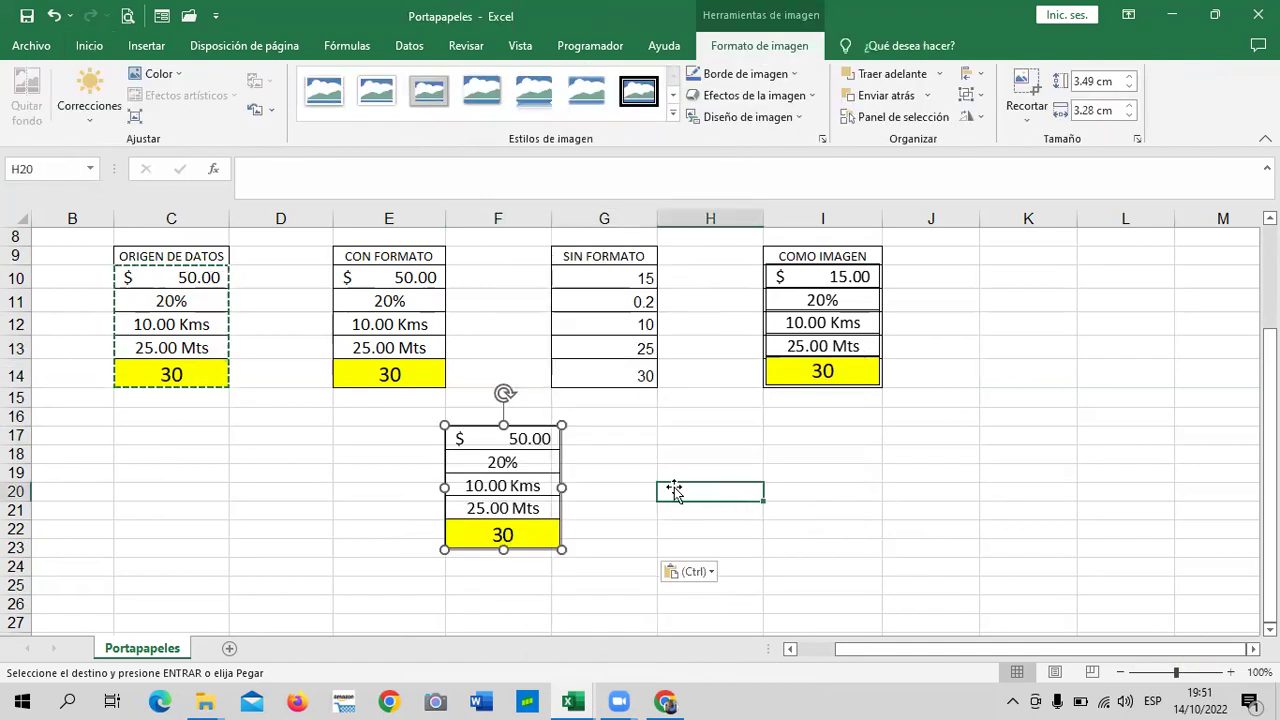
Change C10 from 50 to 100.
left_click(176, 277)
double_click(193, 277)
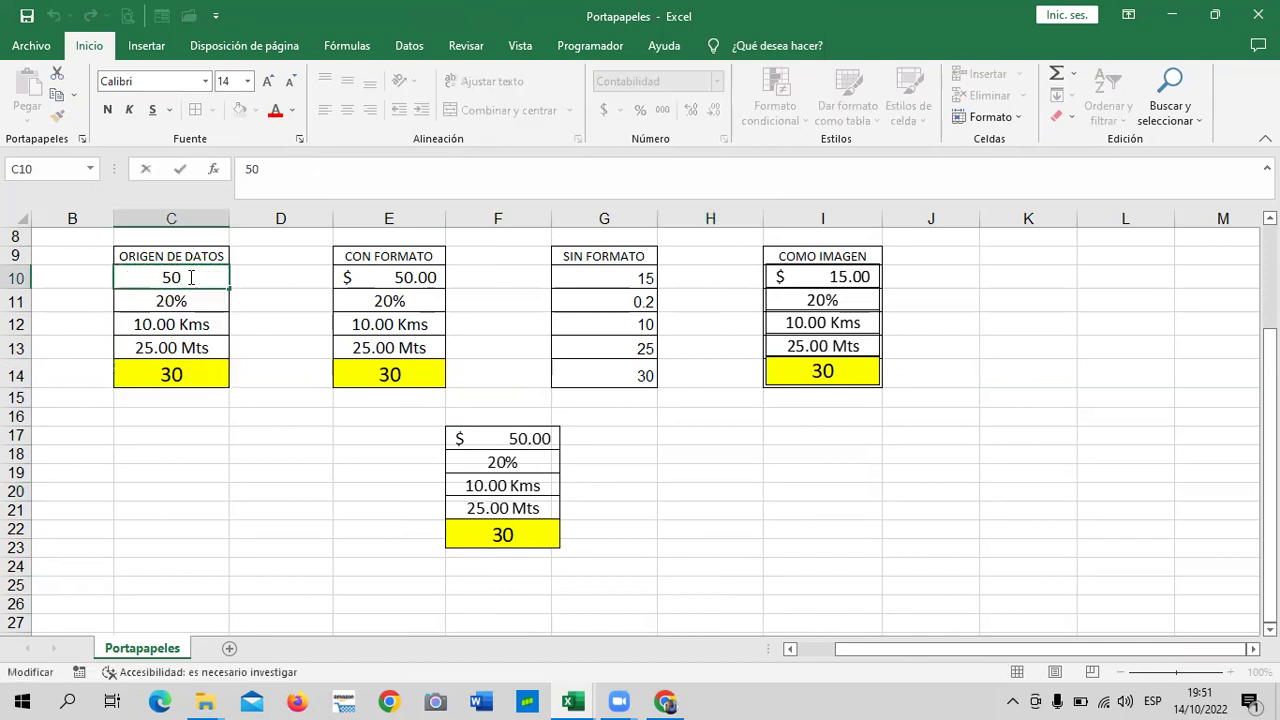
key("BackSpace")
key("BackSpace")
type("0")
key("Return")
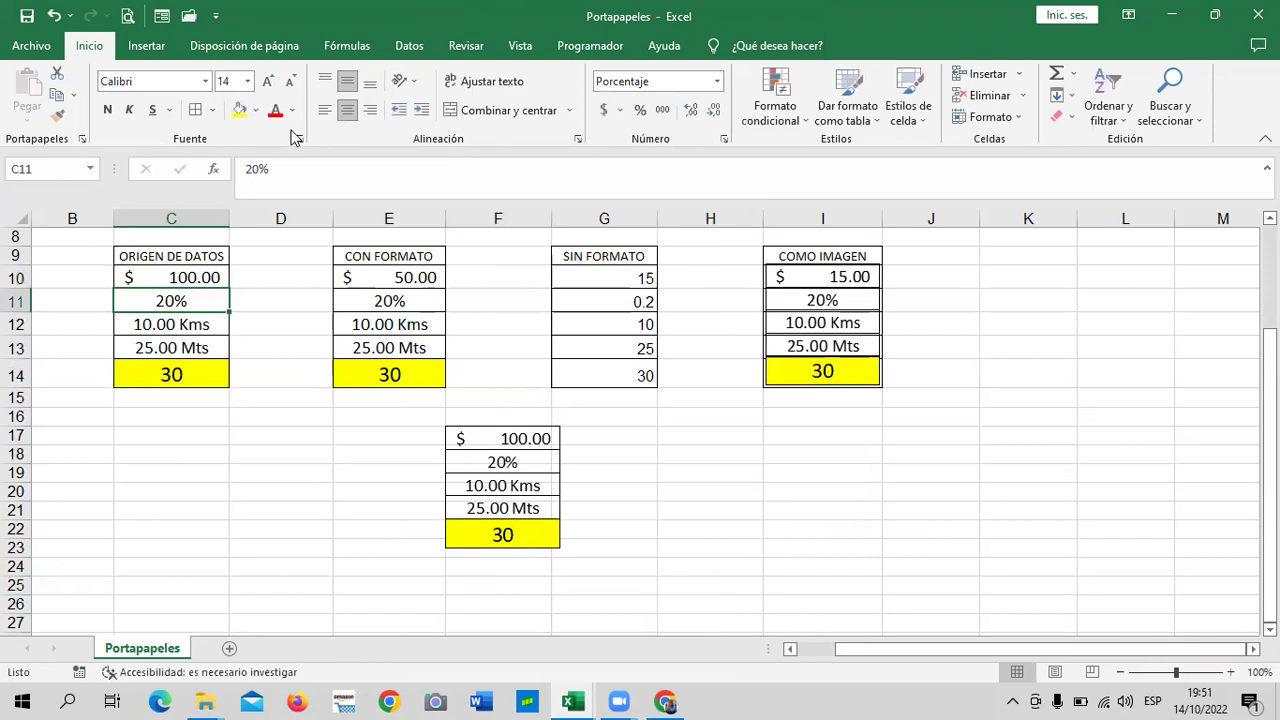
left_click(663, 477)
Enlarge the new linked picture by dragging its corner.
left_click(508, 468)
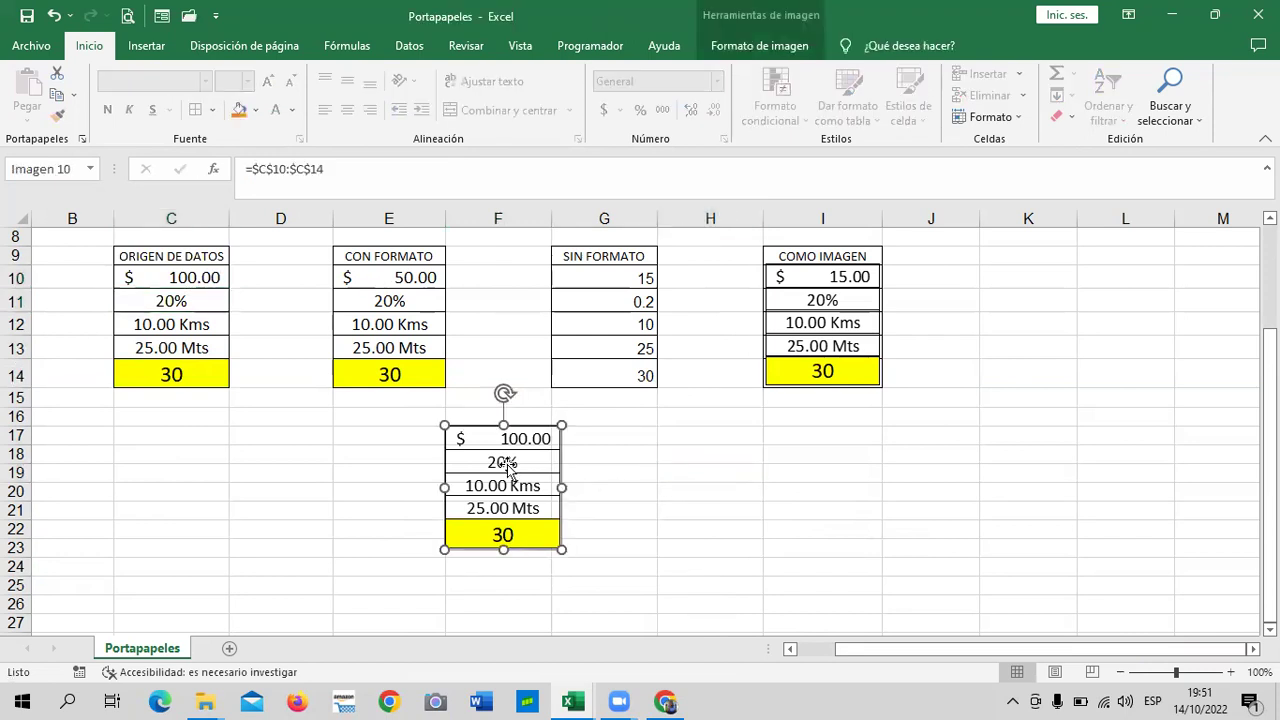
left_click_drag(563, 551, 585, 575)
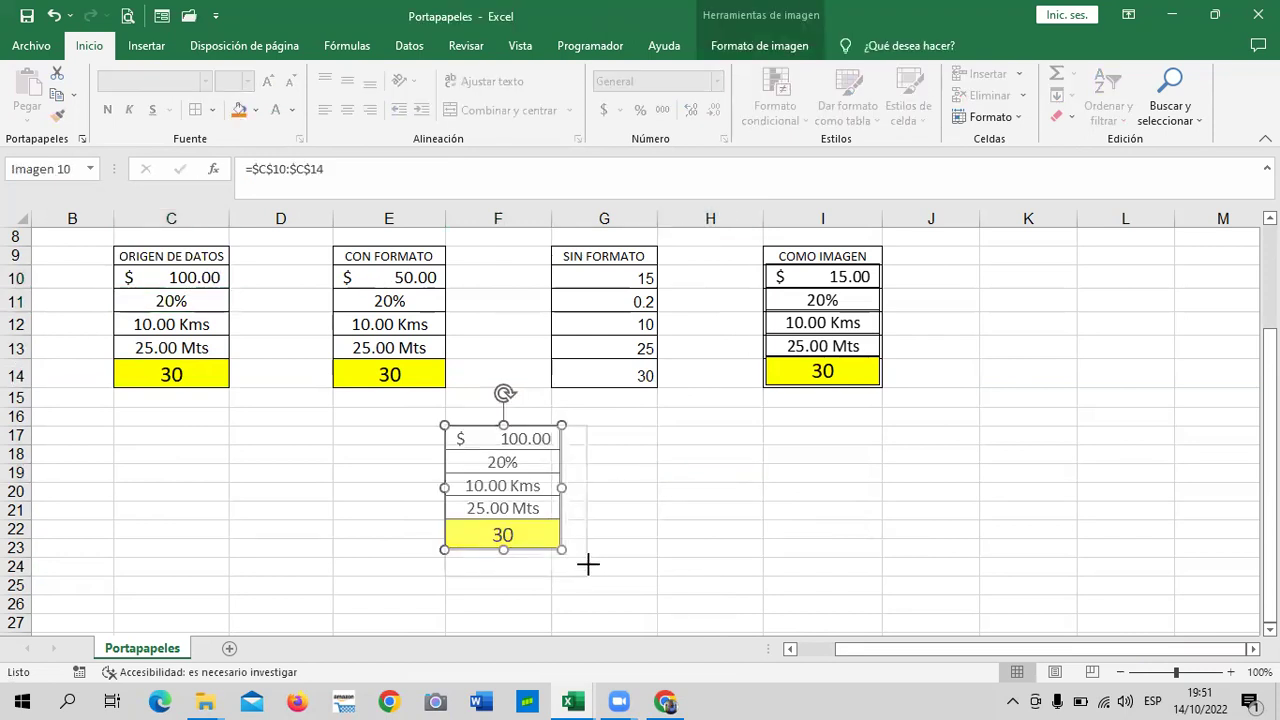
left_click(664, 532)
left_click(551, 441)
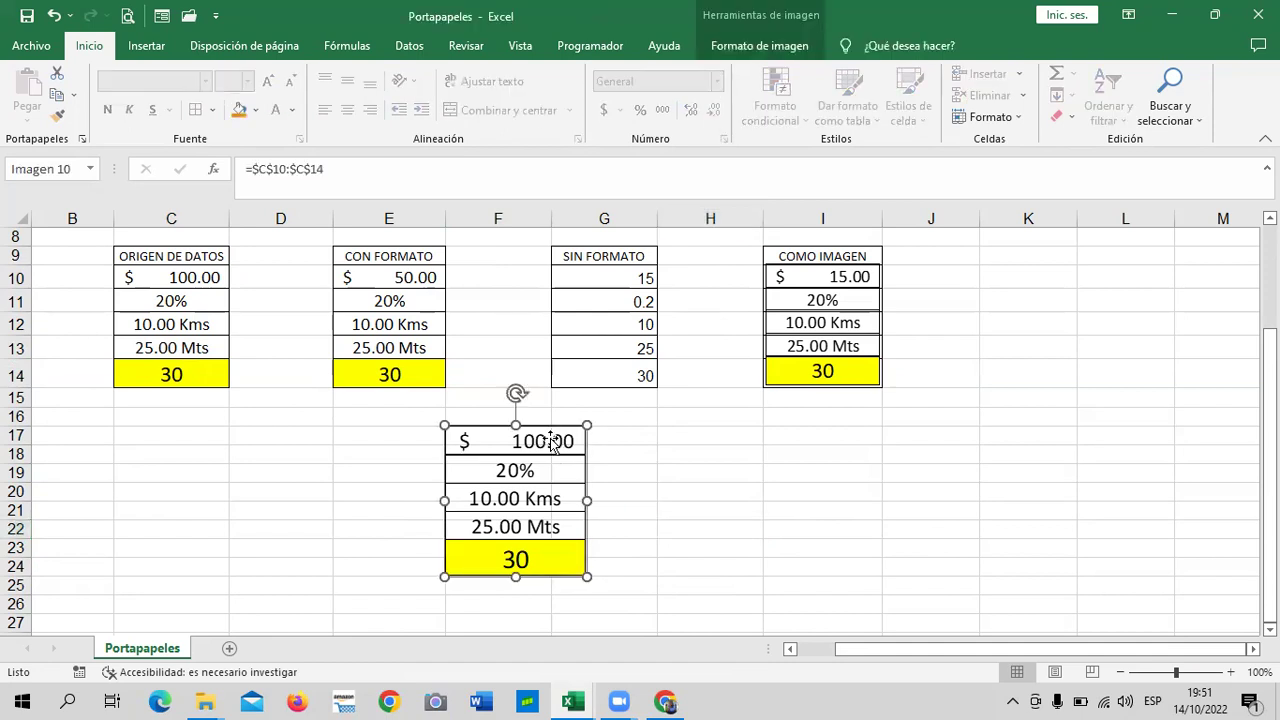
Change C14 from 30 to 200 and check that the linked picture shows it.
left_click(170, 370)
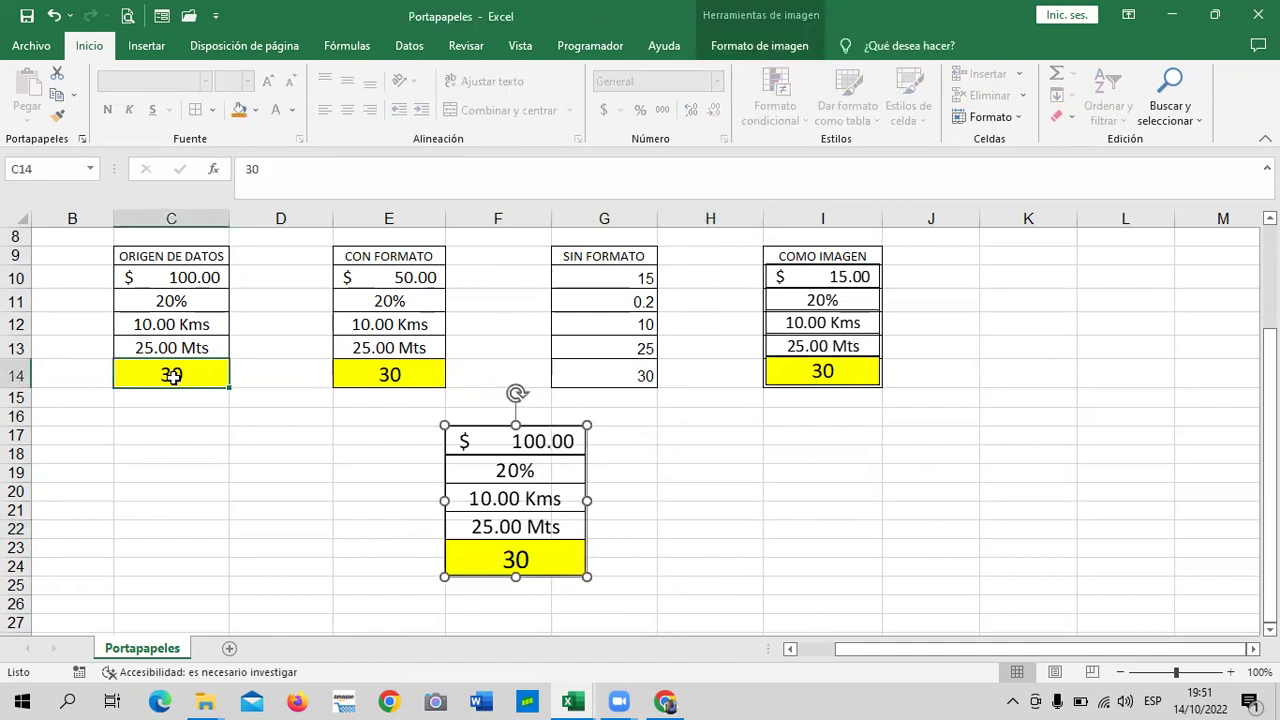
double_click(188, 375)
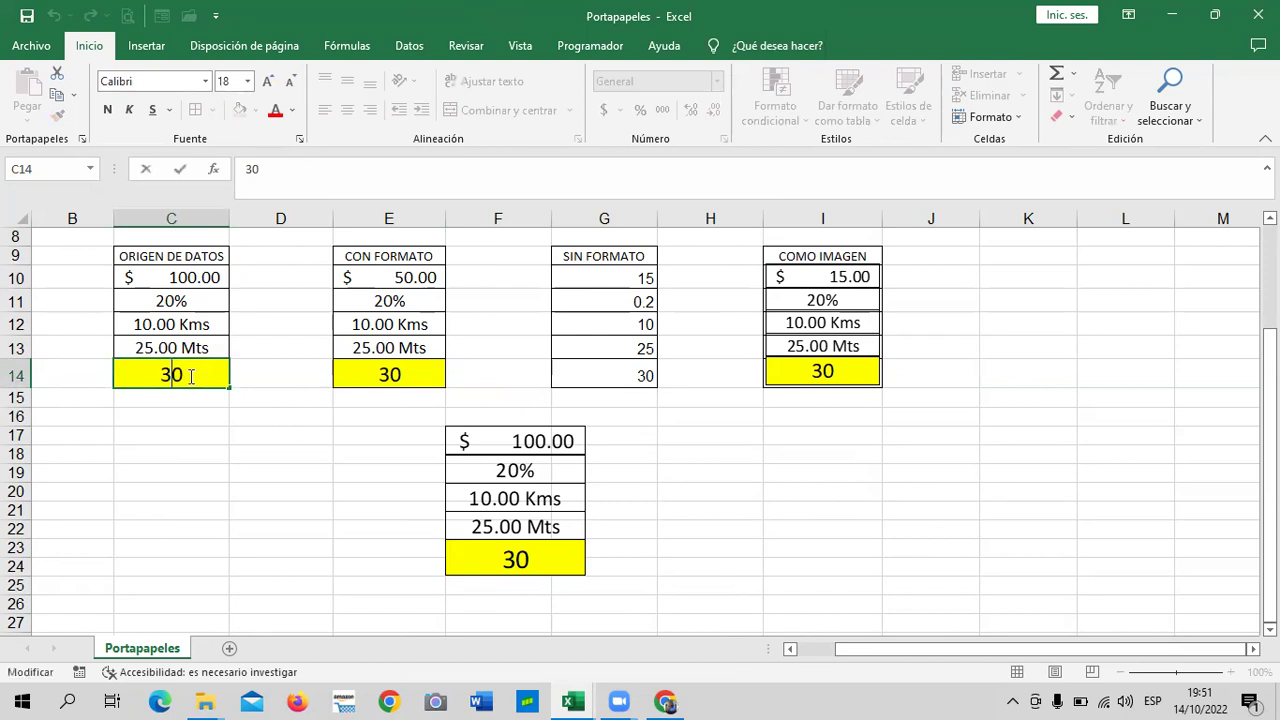
key("BackSpace")
key("BackSpace")
type("0")
type("20")
key("Return")
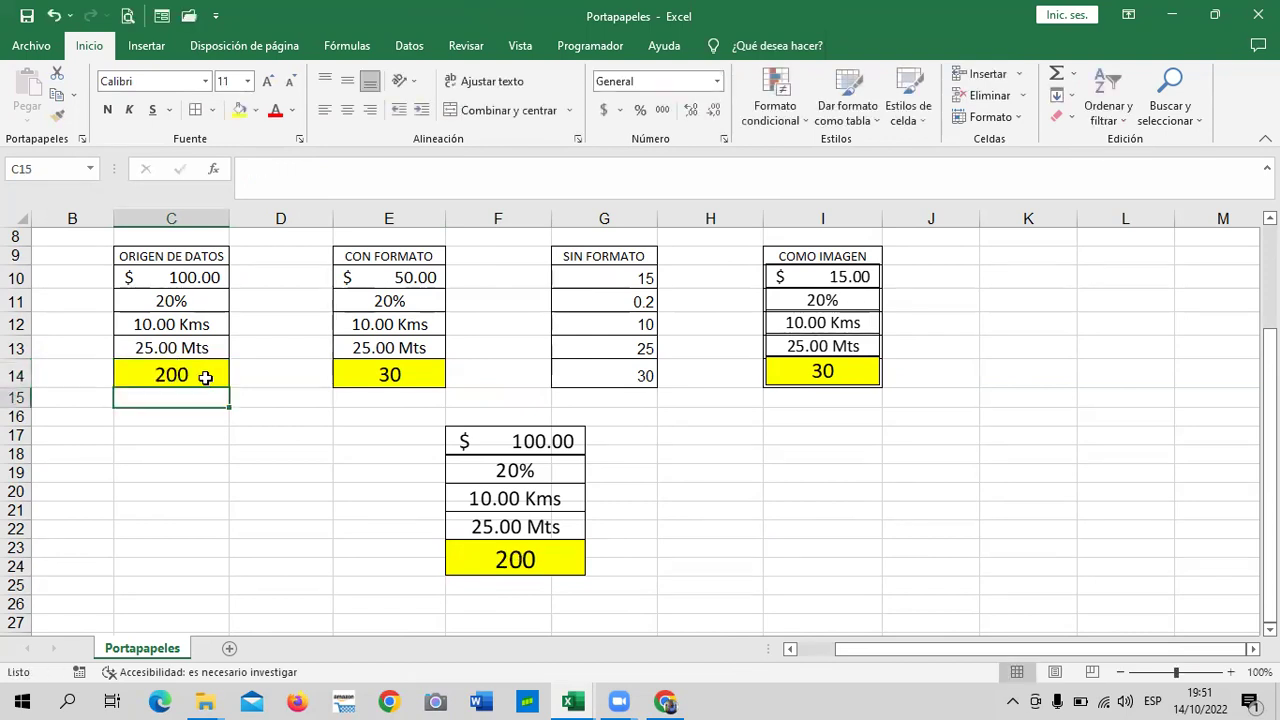
left_click(728, 468)
left_click(540, 470)
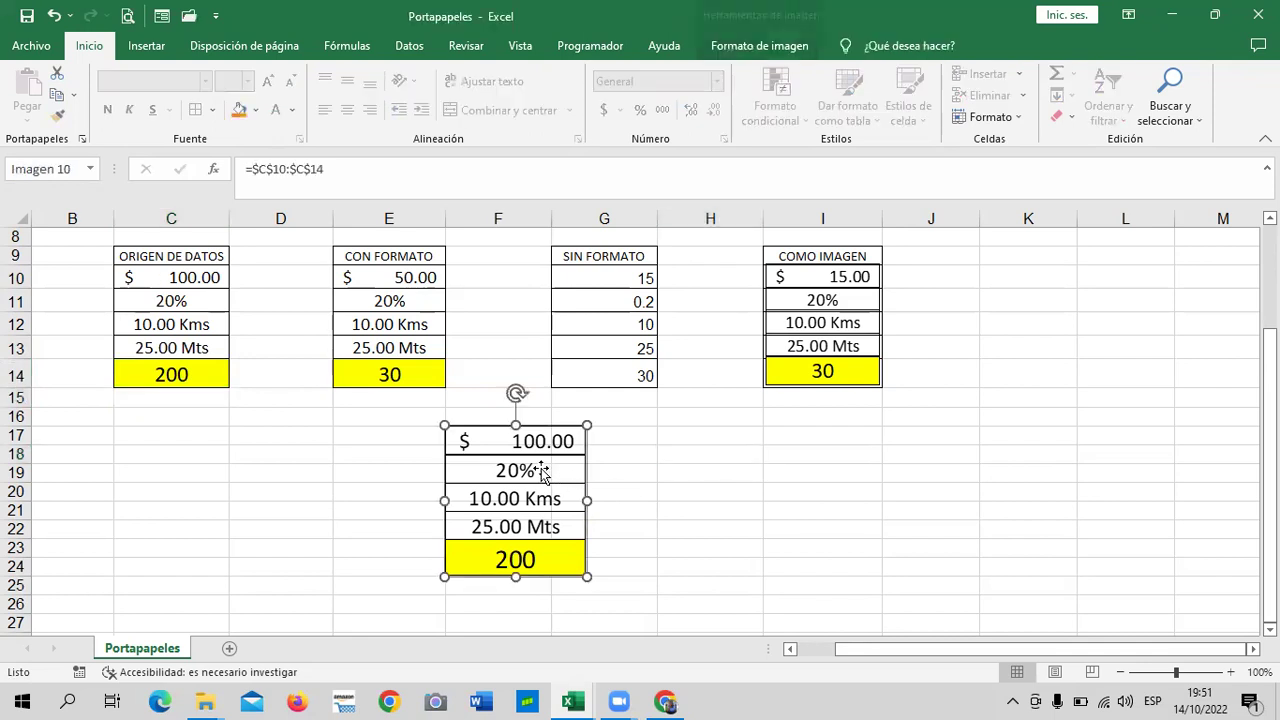
left_click(697, 484)
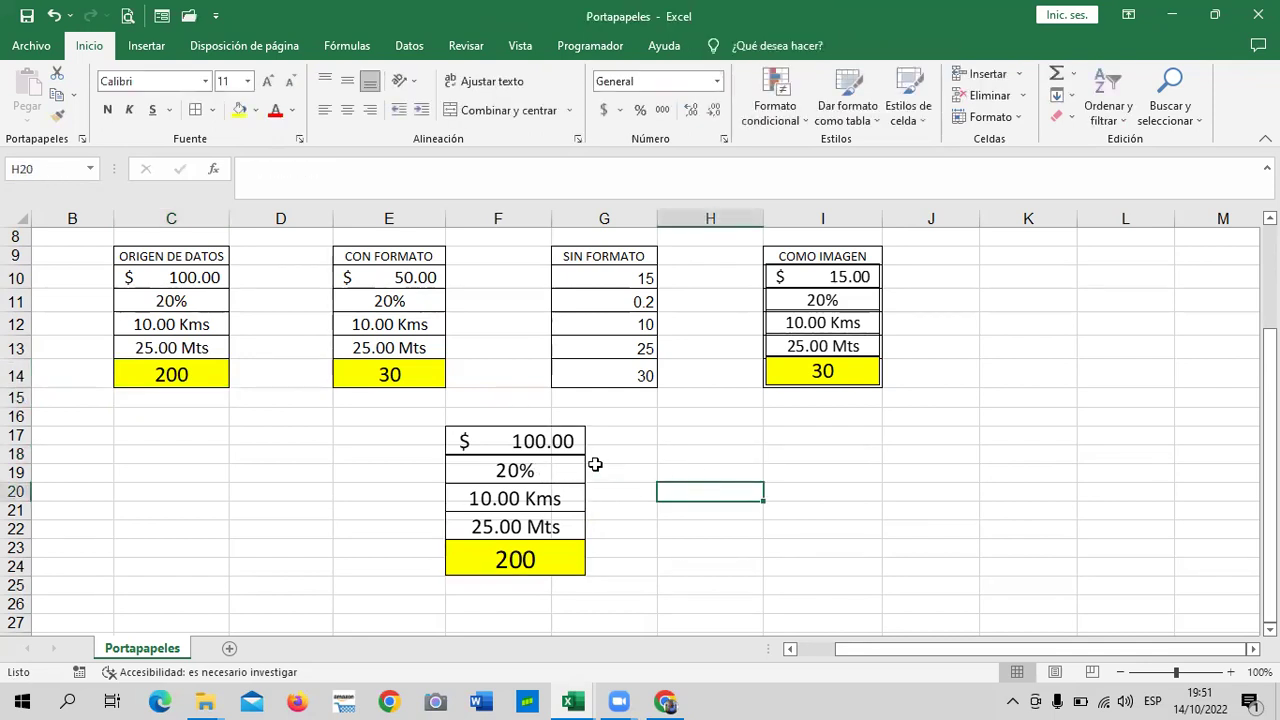
left_click(550, 447)
left_click(790, 490)
Copy the ORIGEN DE DATOS range C10:C14 again.
left_click_drag(180, 280, 177, 373)
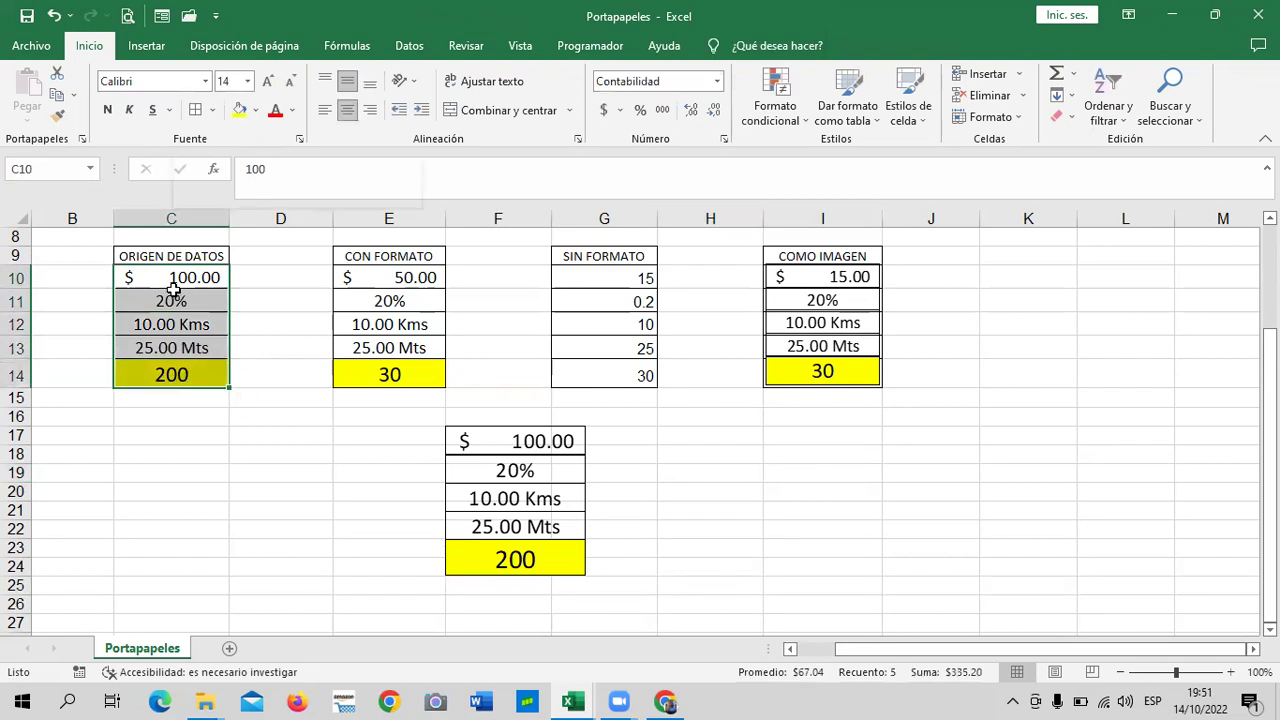
right_click(172, 291)
left_click(232, 292)
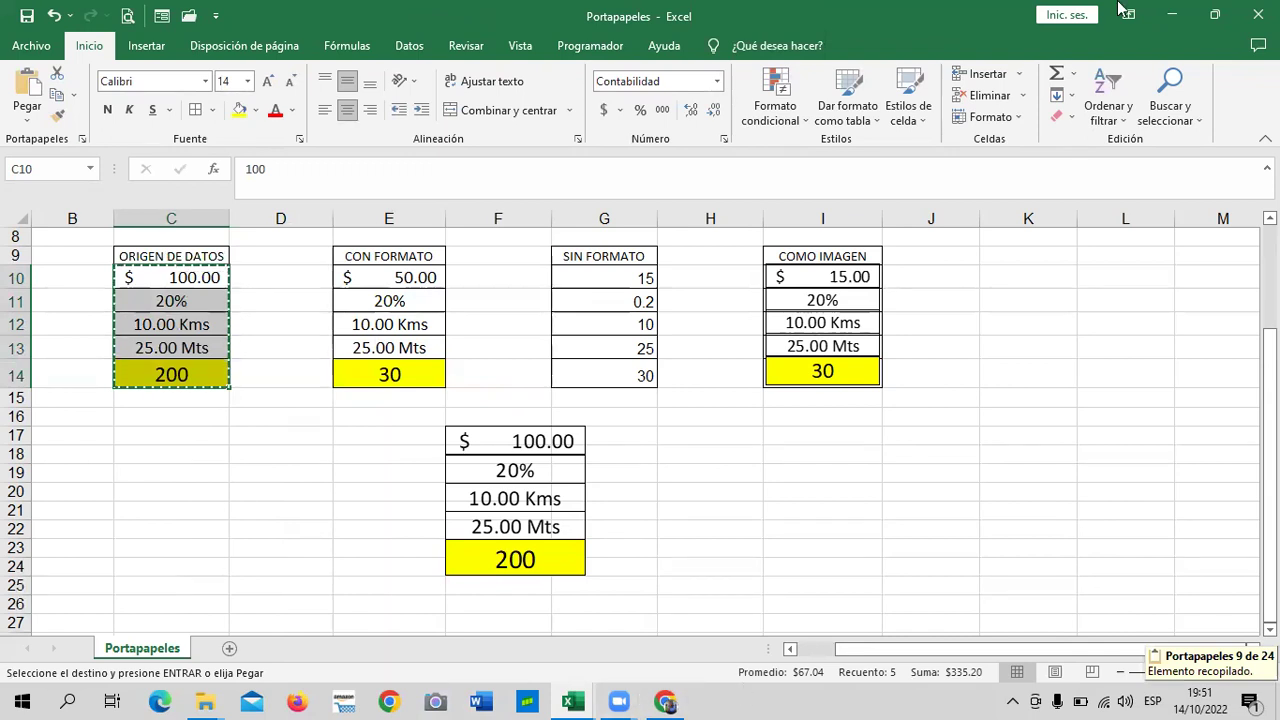
Add a new blank sheet, Hoja1, and go to it.
left_click(230, 649)
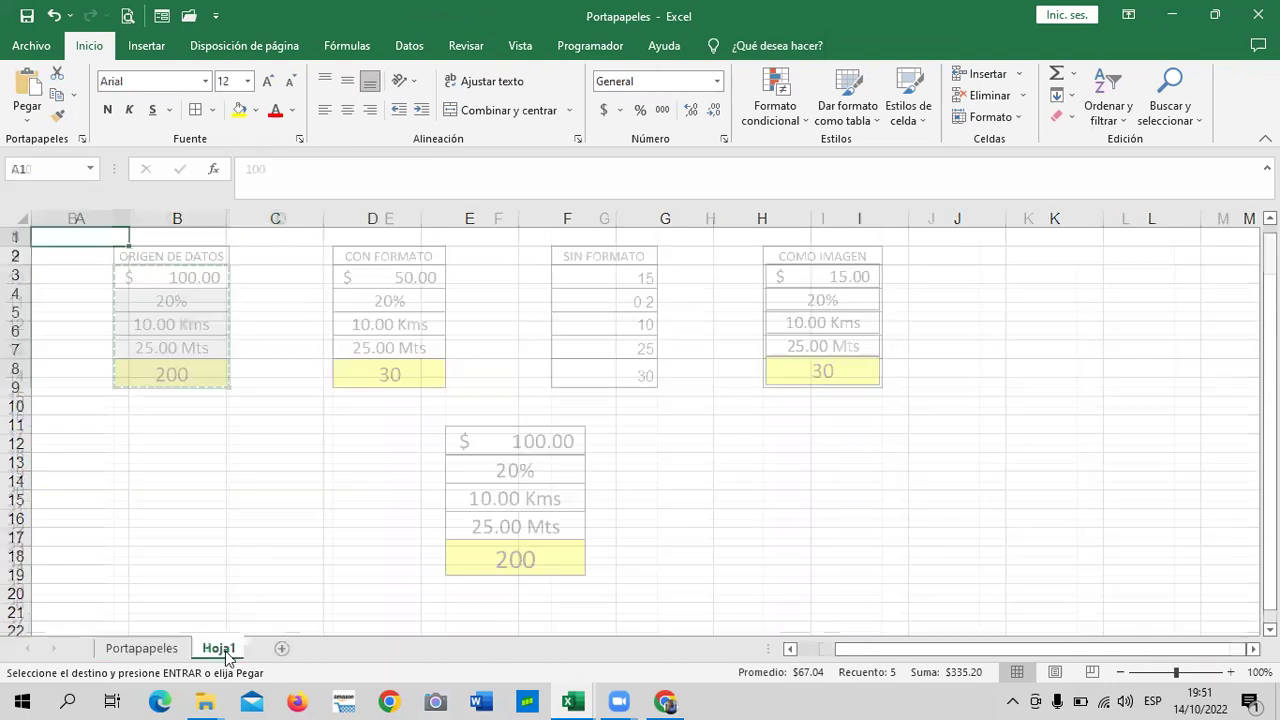
left_click(141, 648)
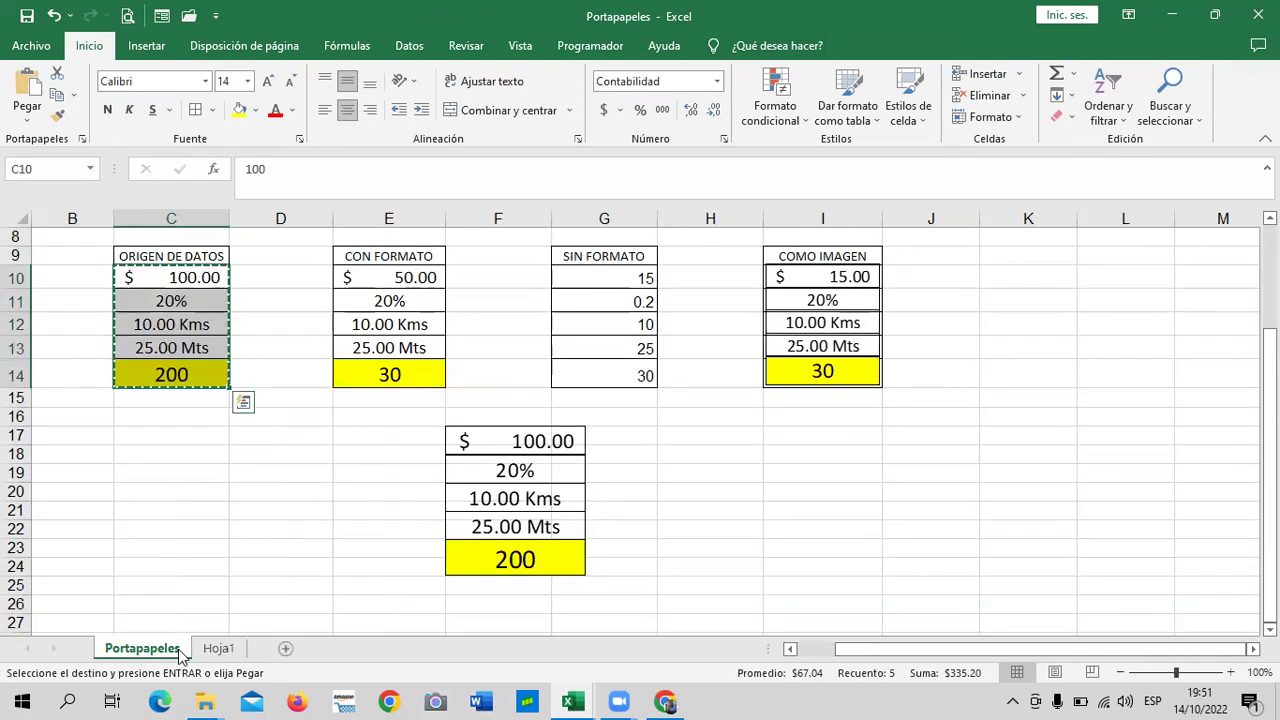
left_click(219, 648)
Paste the copied range at Hoja1 C2 as a linked picture and enlarge it.
right_click(265, 263)
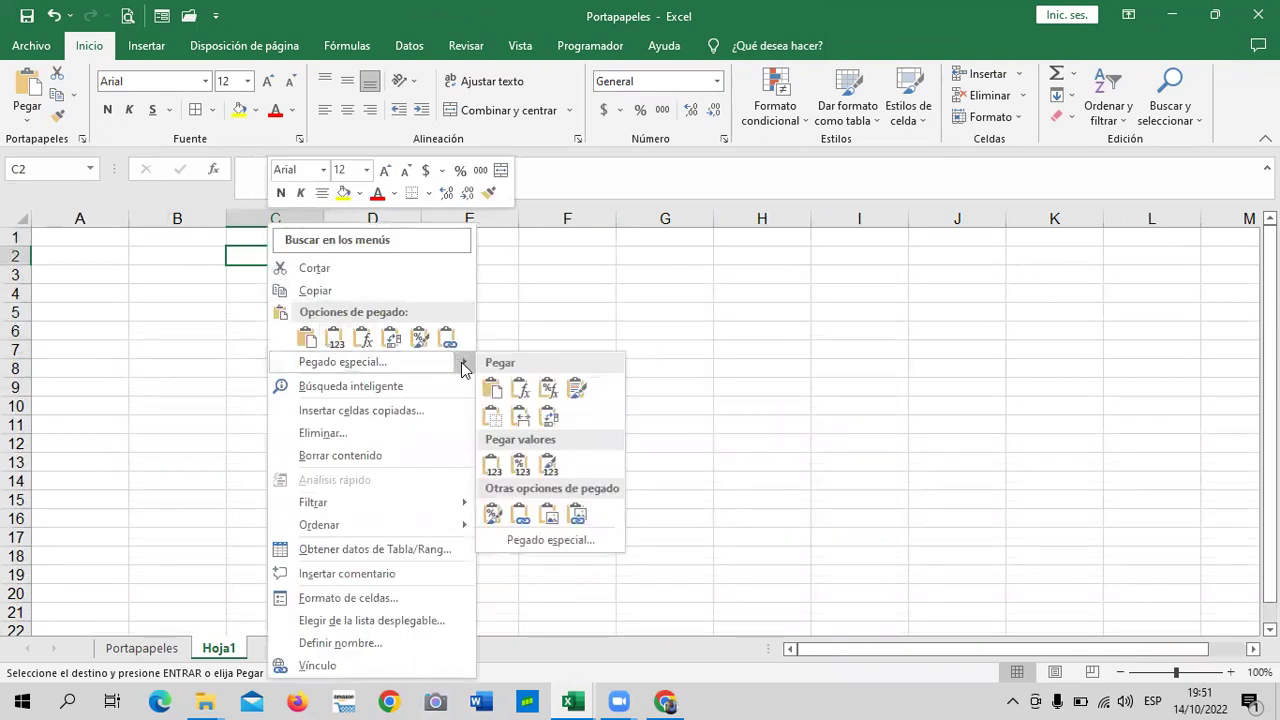
mouse_move(534, 540)
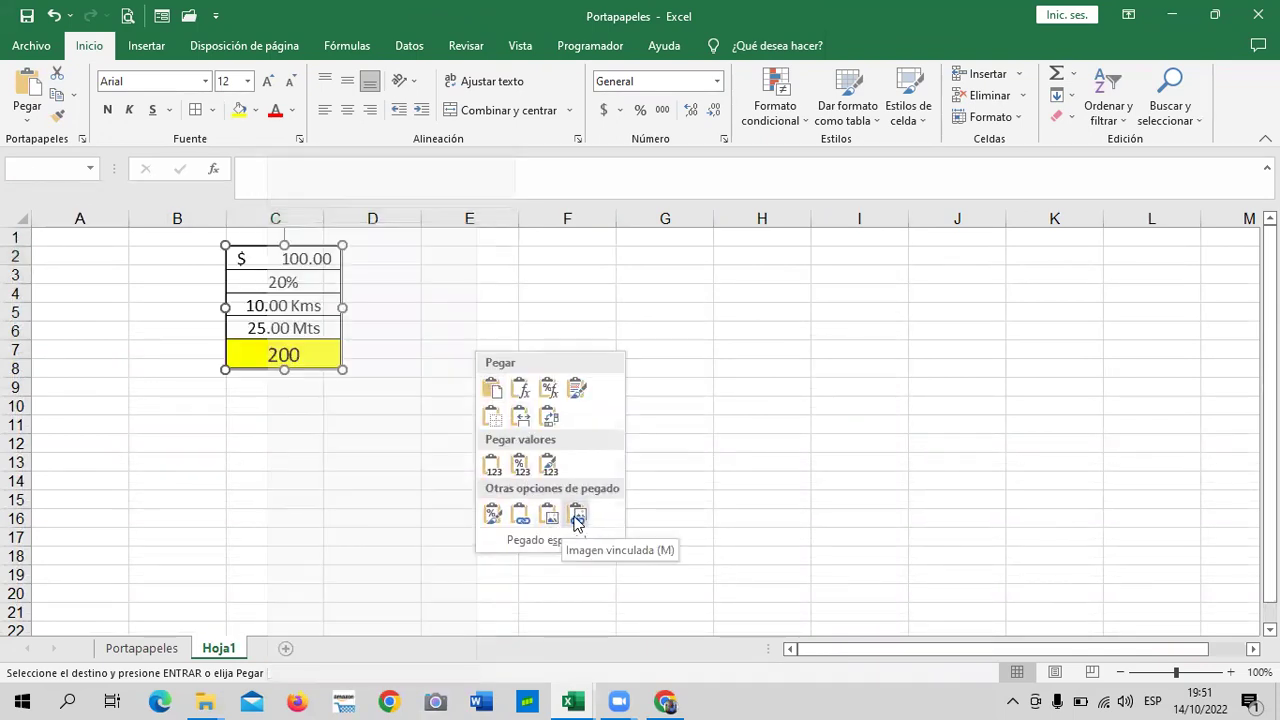
left_click(578, 515)
left_click(555, 428)
left_click(349, 360)
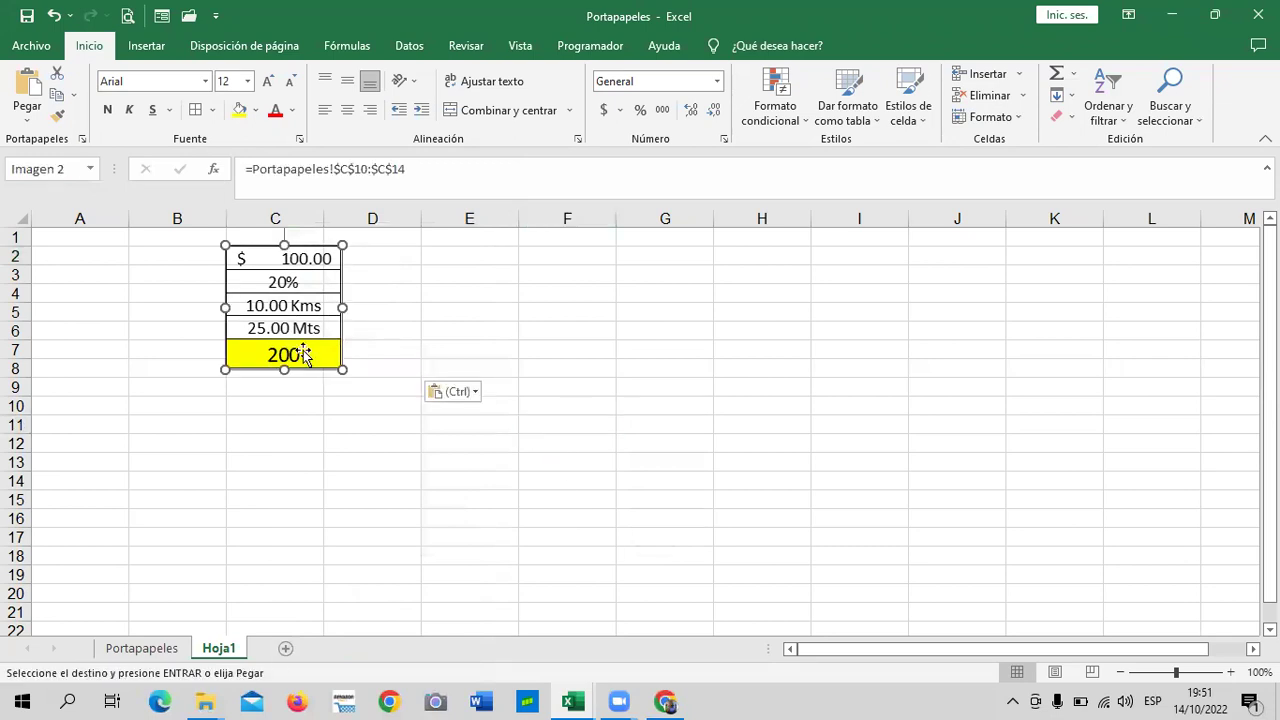
left_click_drag(341, 368, 378, 424)
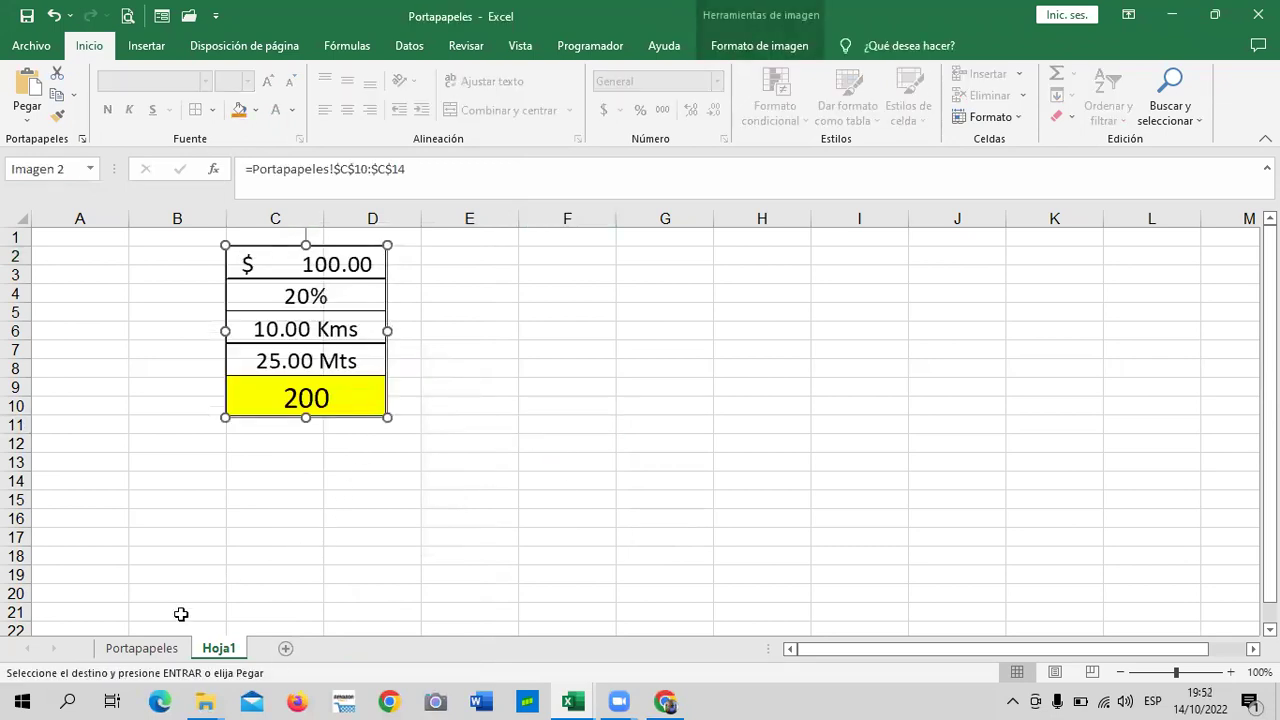
On Portapapeles, set C10 to 50 and C14 to 500.
left_click(150, 648)
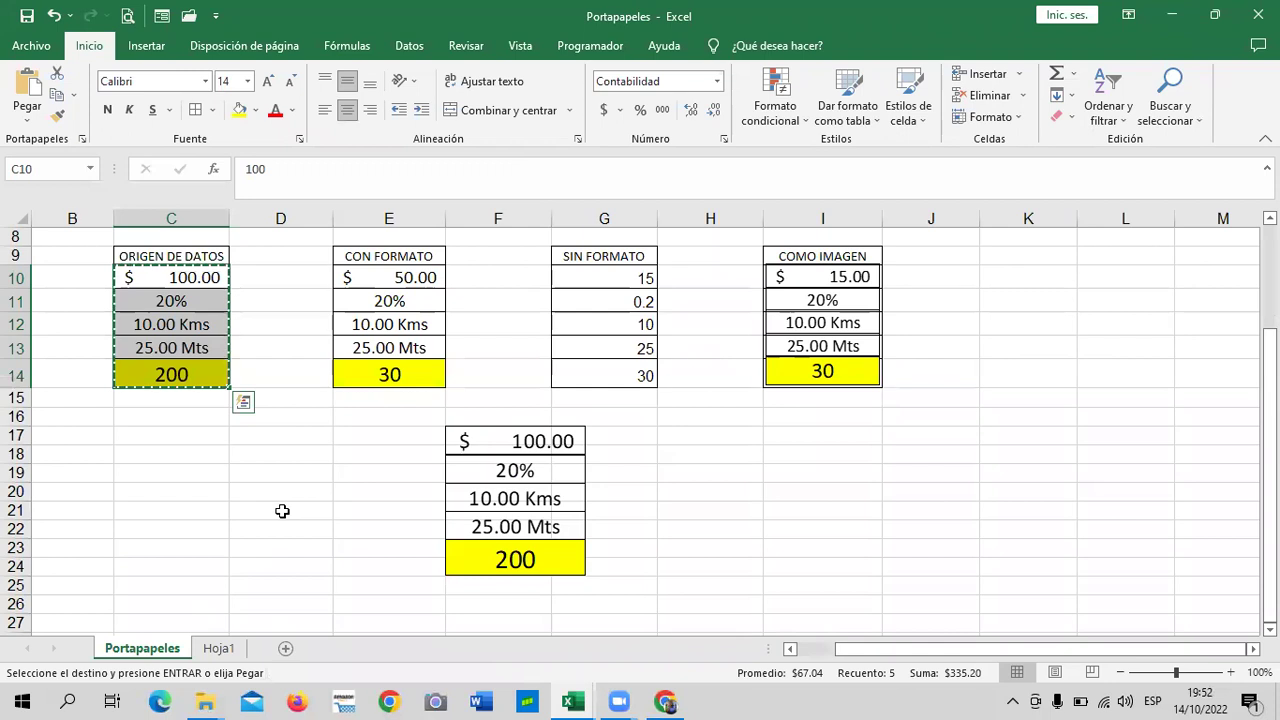
key("Escape")
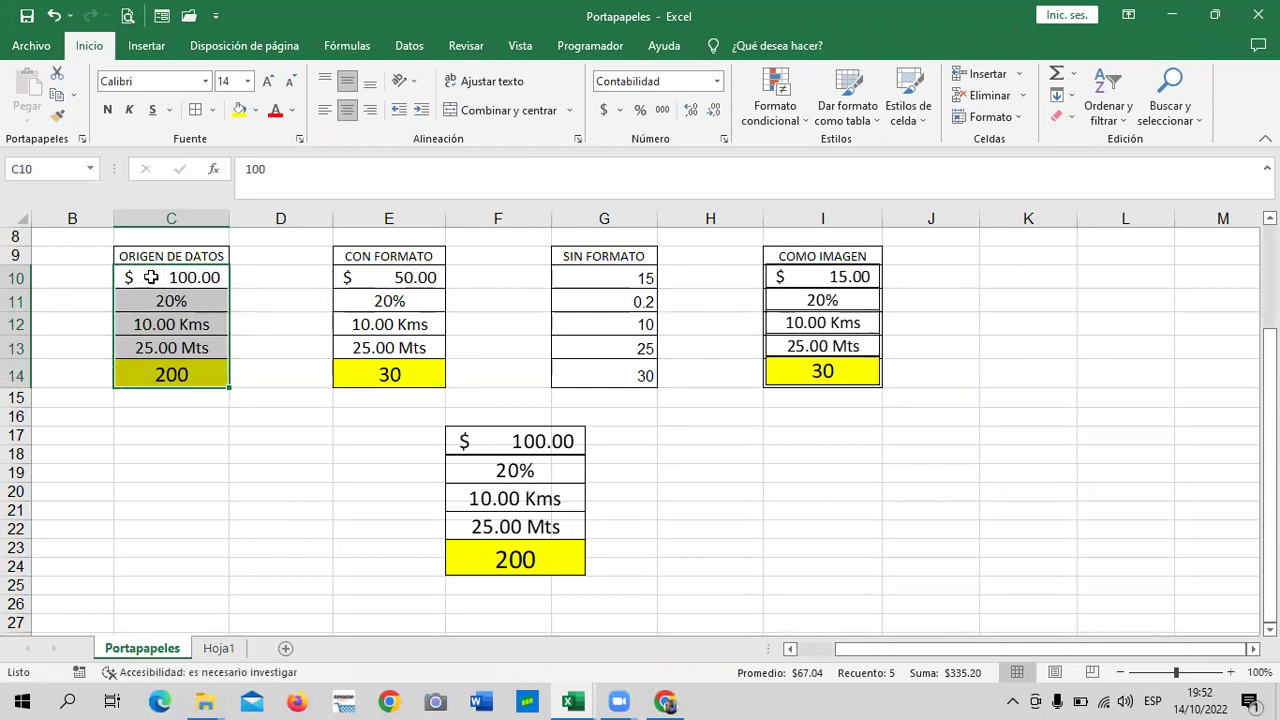
left_click(155, 278)
type("50")
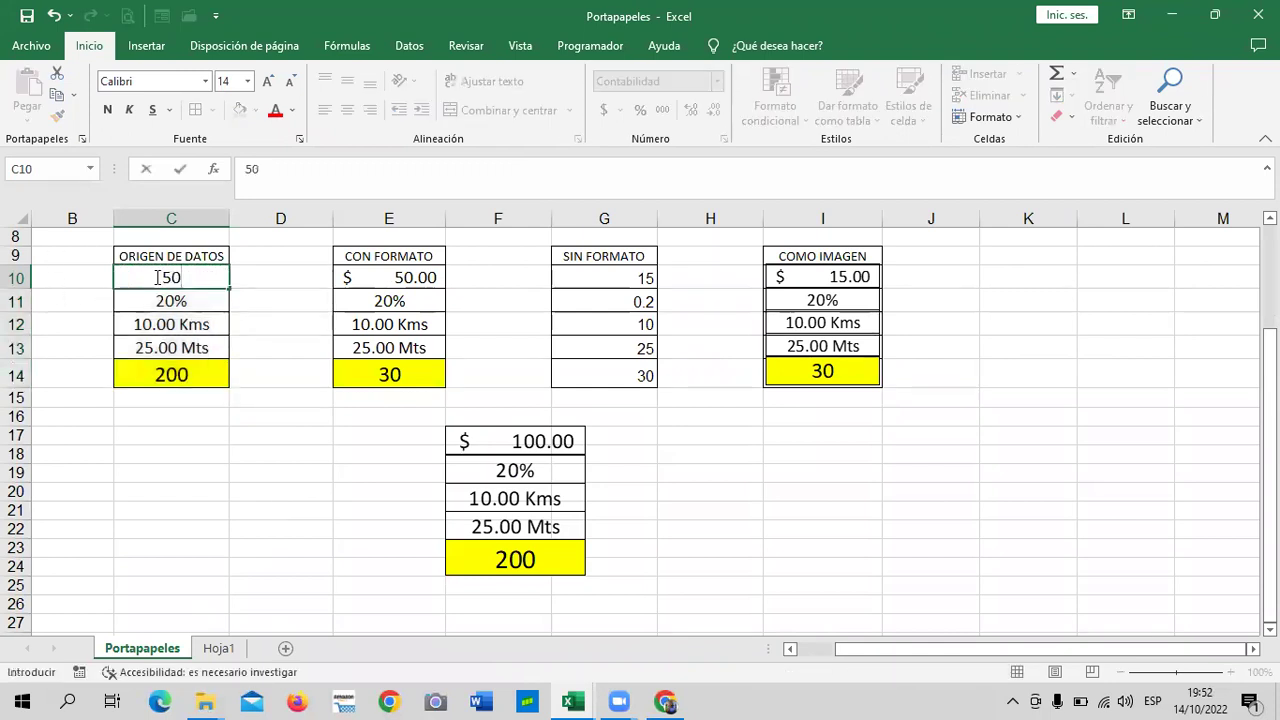
left_click(163, 380)
type("500")
key("Return")
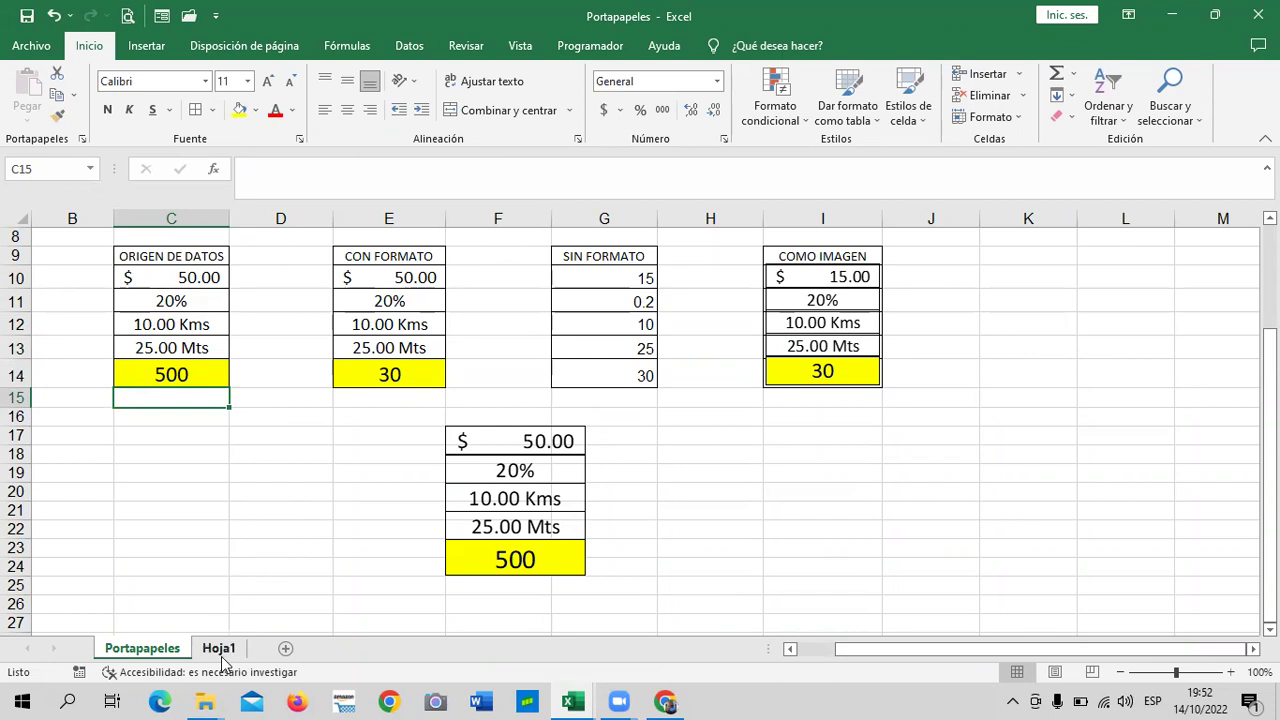
Back on Hoja1, enlarge the linked picture further, undoing the last resize.
left_click(220, 648)
left_click(474, 450)
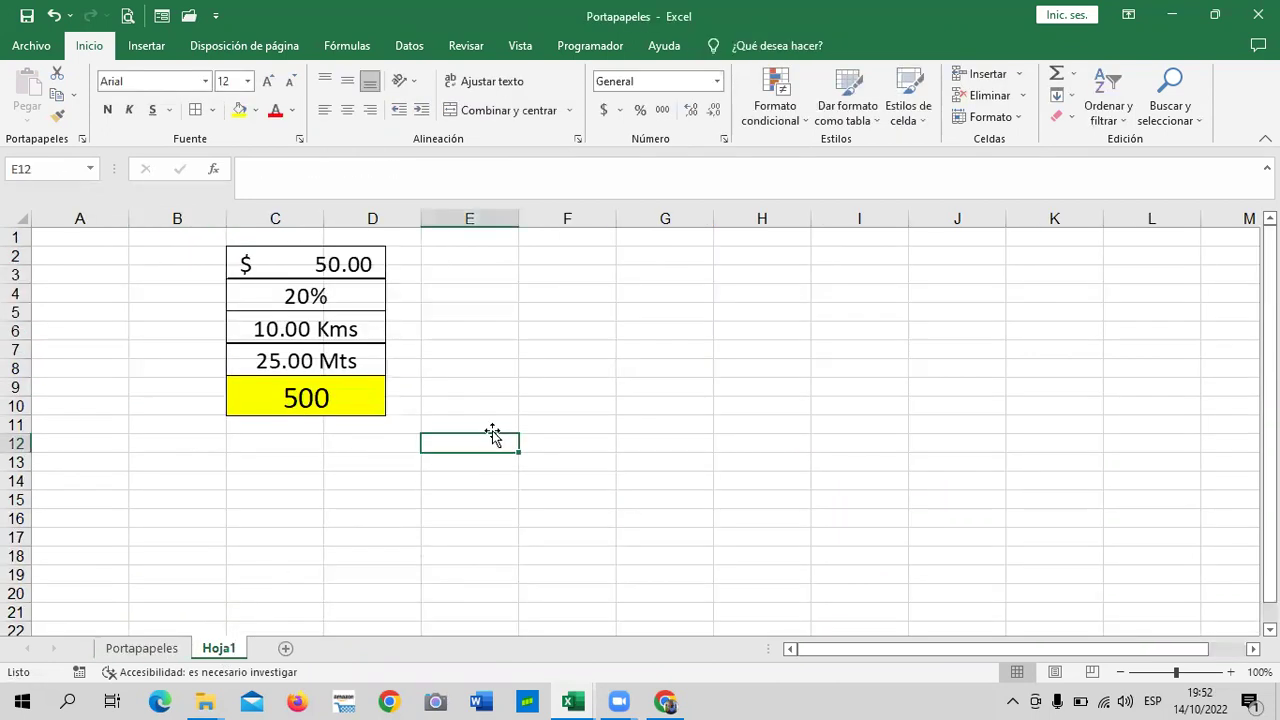
left_click(356, 377)
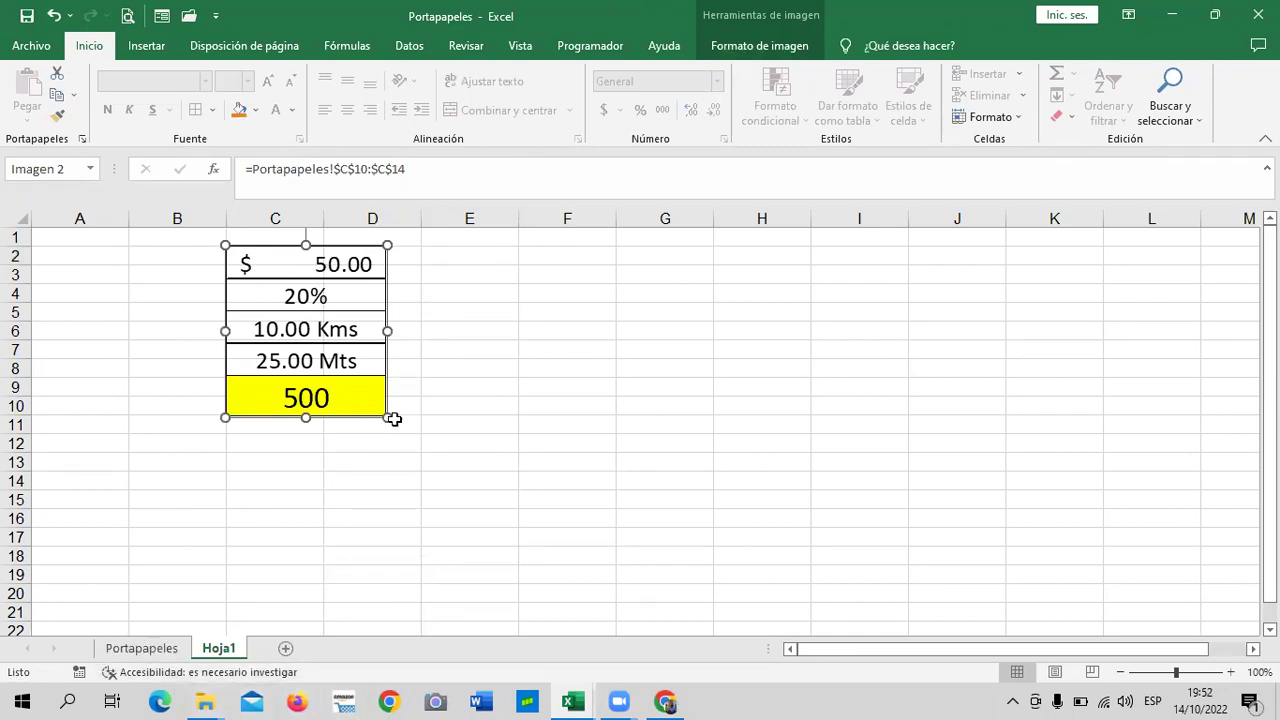
mouse_move(388, 418)
left_mouse_down()
mouse_move(322, 417)
mouse_move(428, 426)
left_mouse_up()
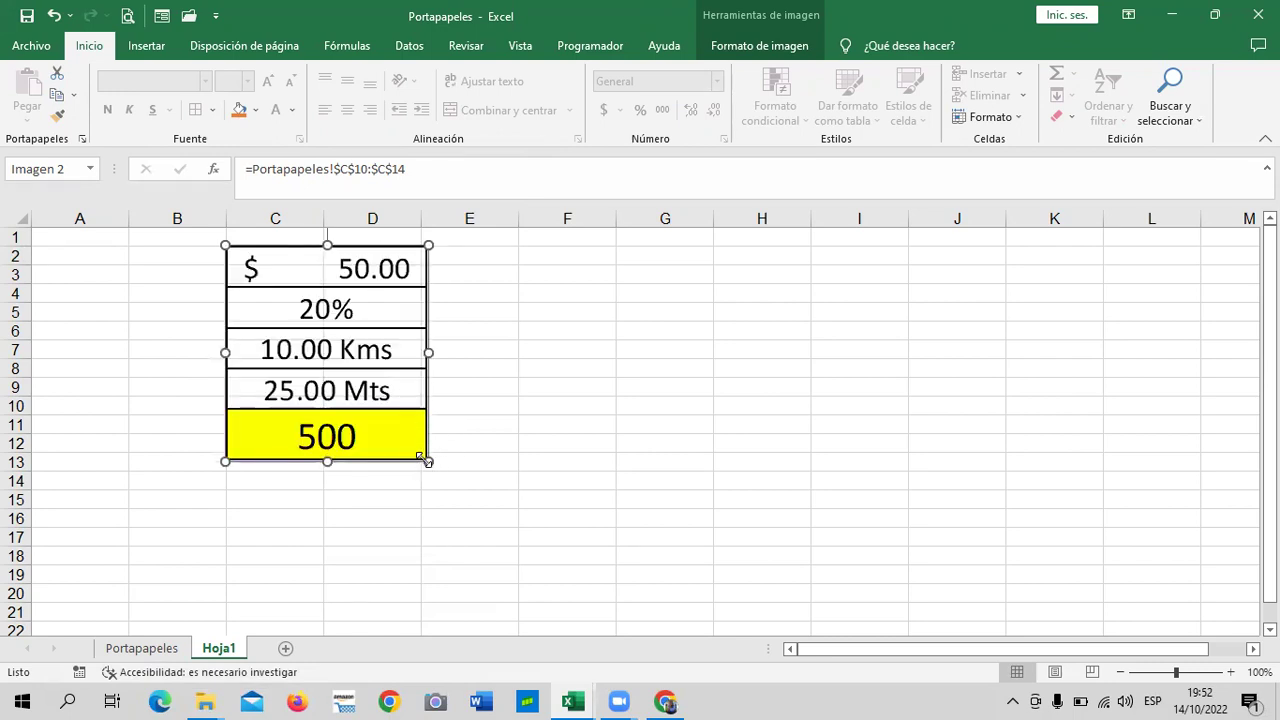
left_click_drag(366, 440, 357, 434)
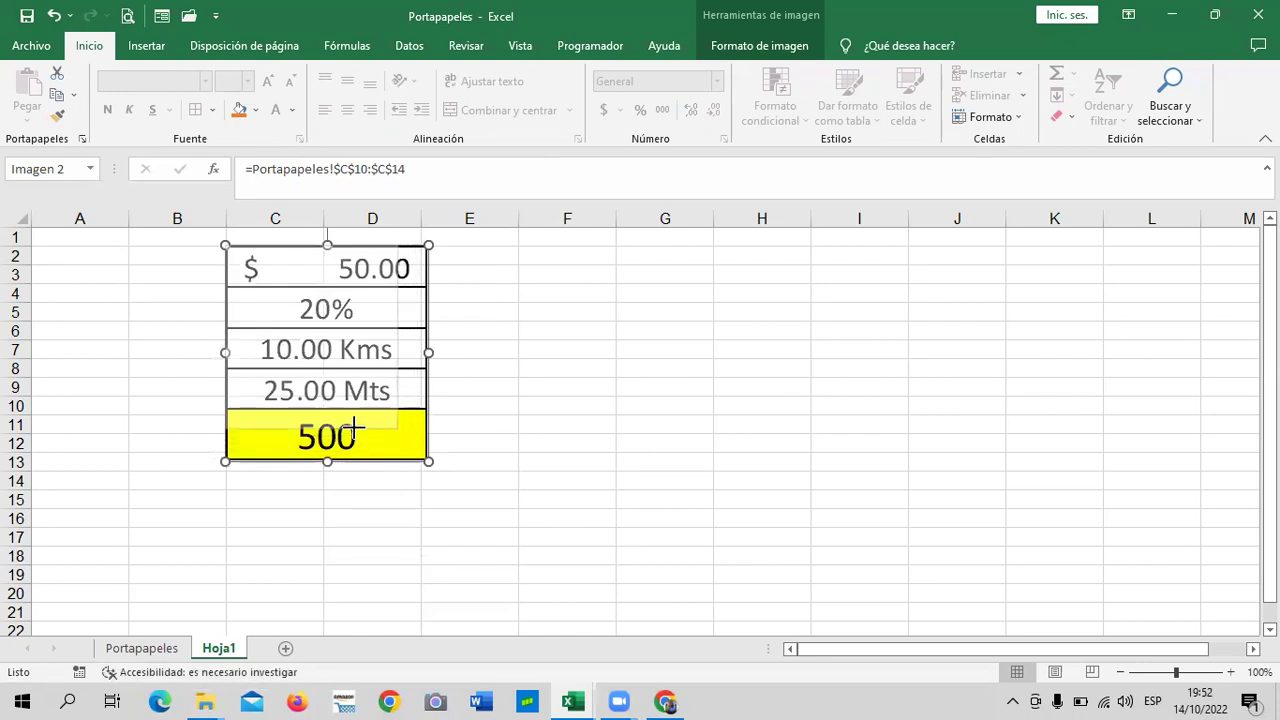
key("ctrl+z")
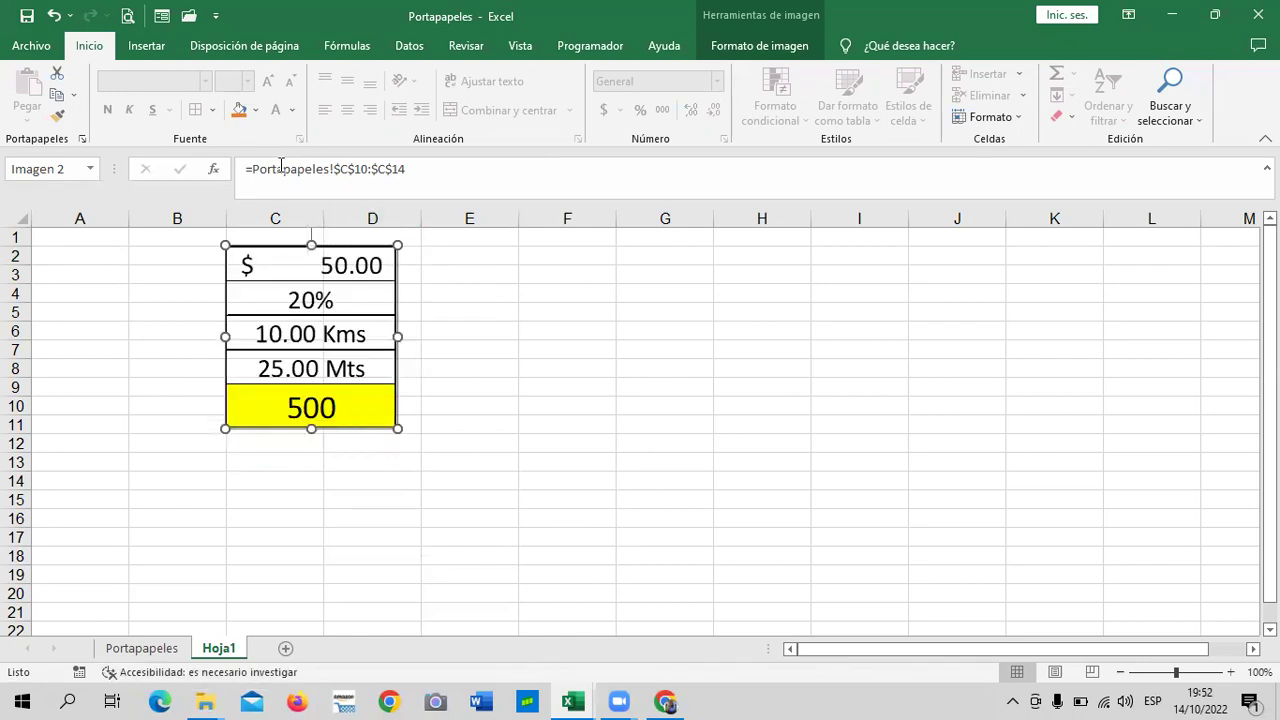
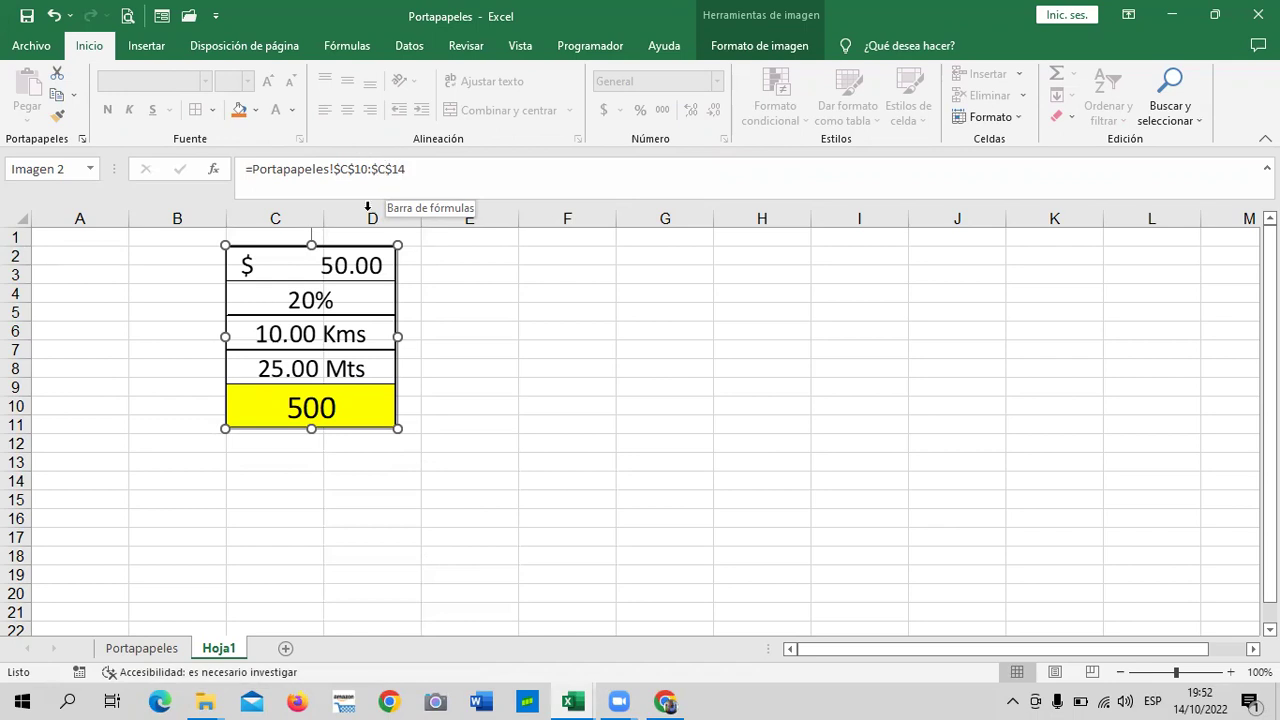
Reselect the linked picture on Hoja1 to display its source reference.
left_click(506, 402)
left_click(358, 308)
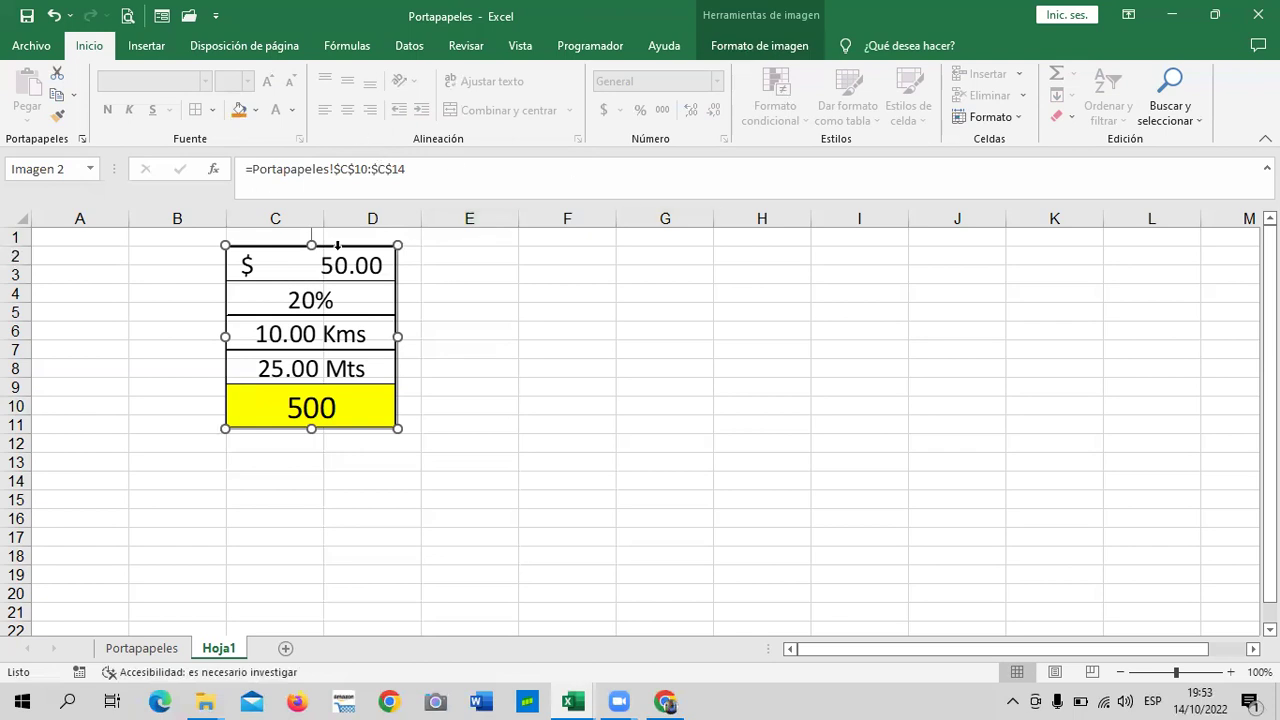
left_click(595, 330)
left_click(352, 266)
left_click(256, 548)
On the Portapapeles sheet, check the ORIGEN DE DATOS values in C10 and C14.
left_click(142, 650)
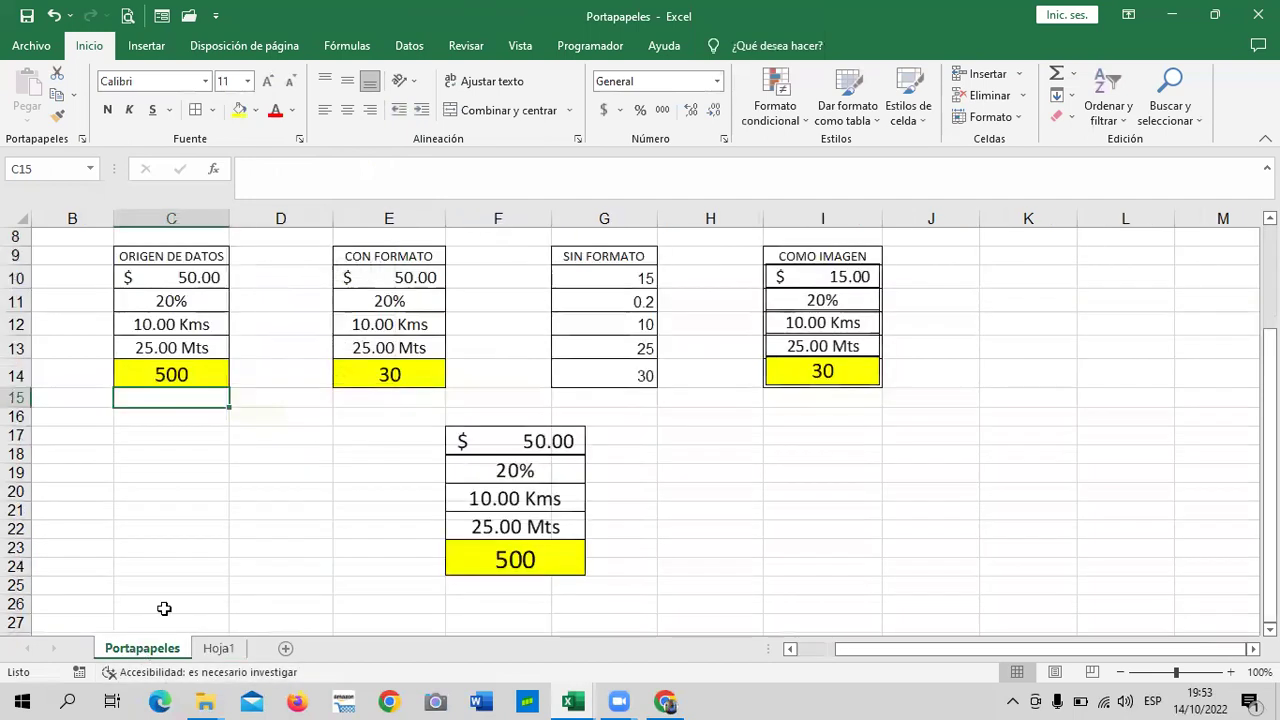
left_click(187, 262)
left_click(178, 276)
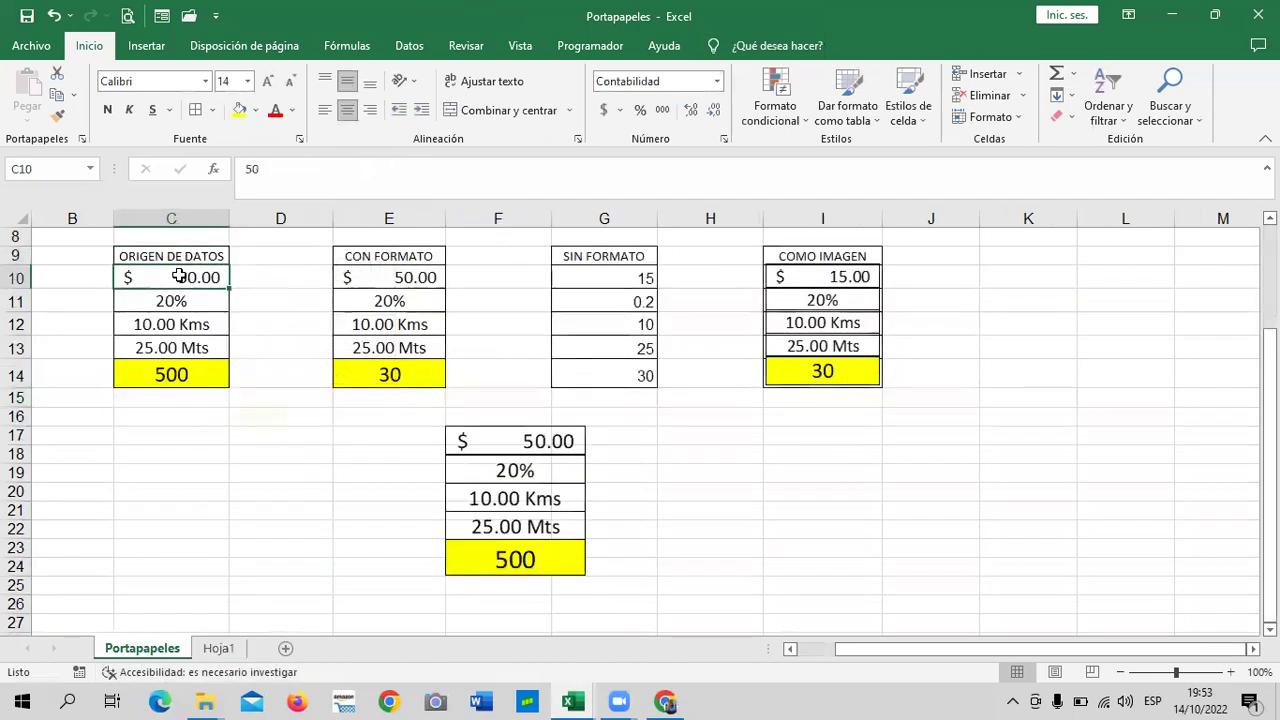
left_click(171, 374)
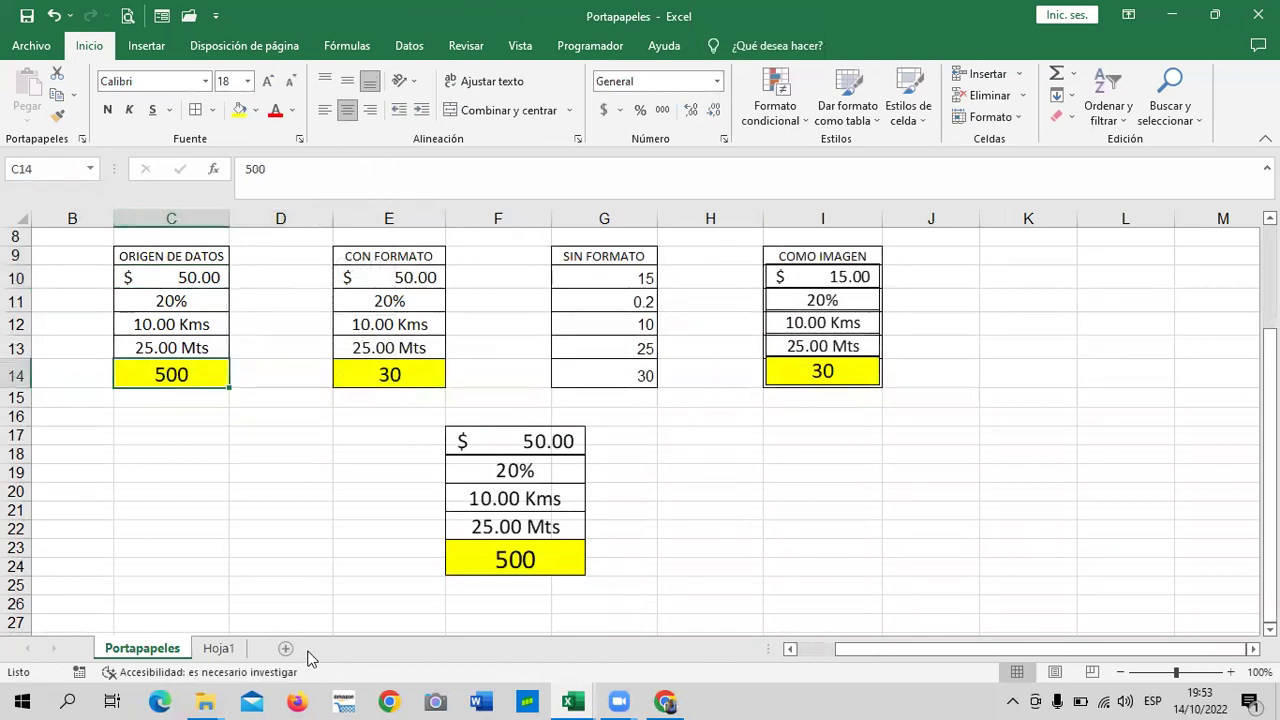
Compare Hoja1's linked picture with the pasted picture on Portapapeles by switching sheets.
left_click(218, 648)
left_click(360, 263)
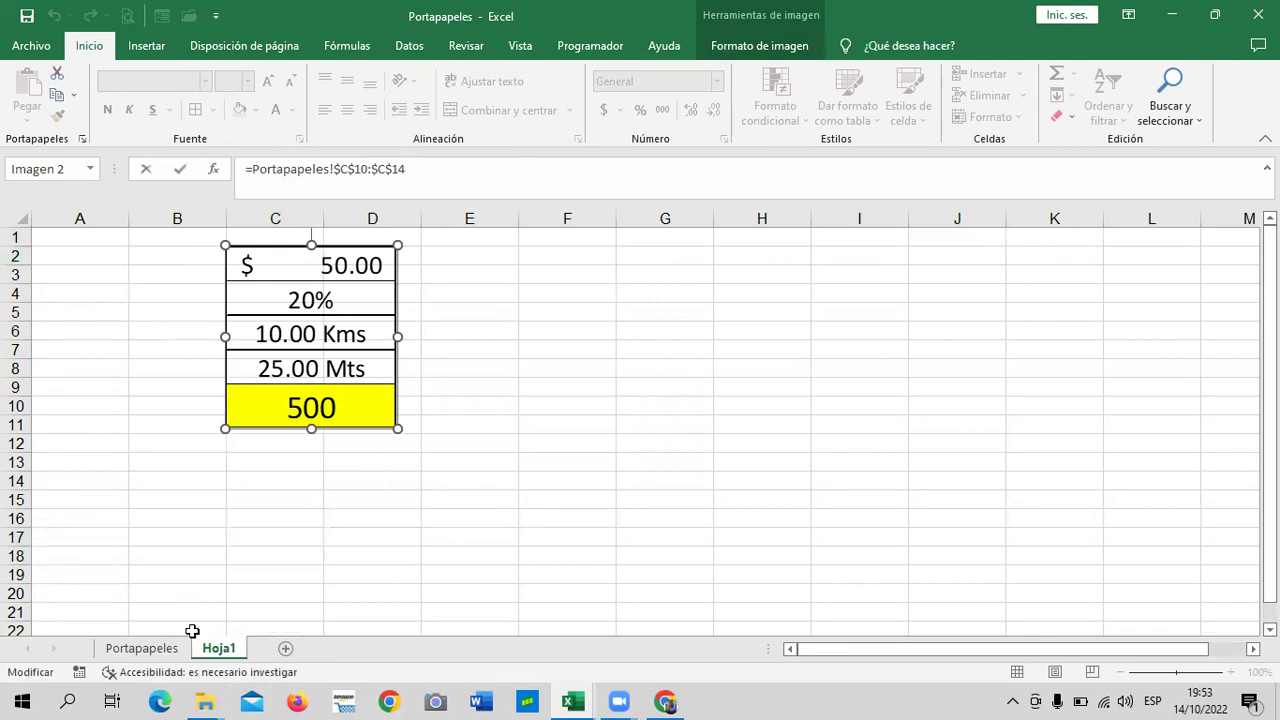
left_click(150, 648)
left_click(482, 520)
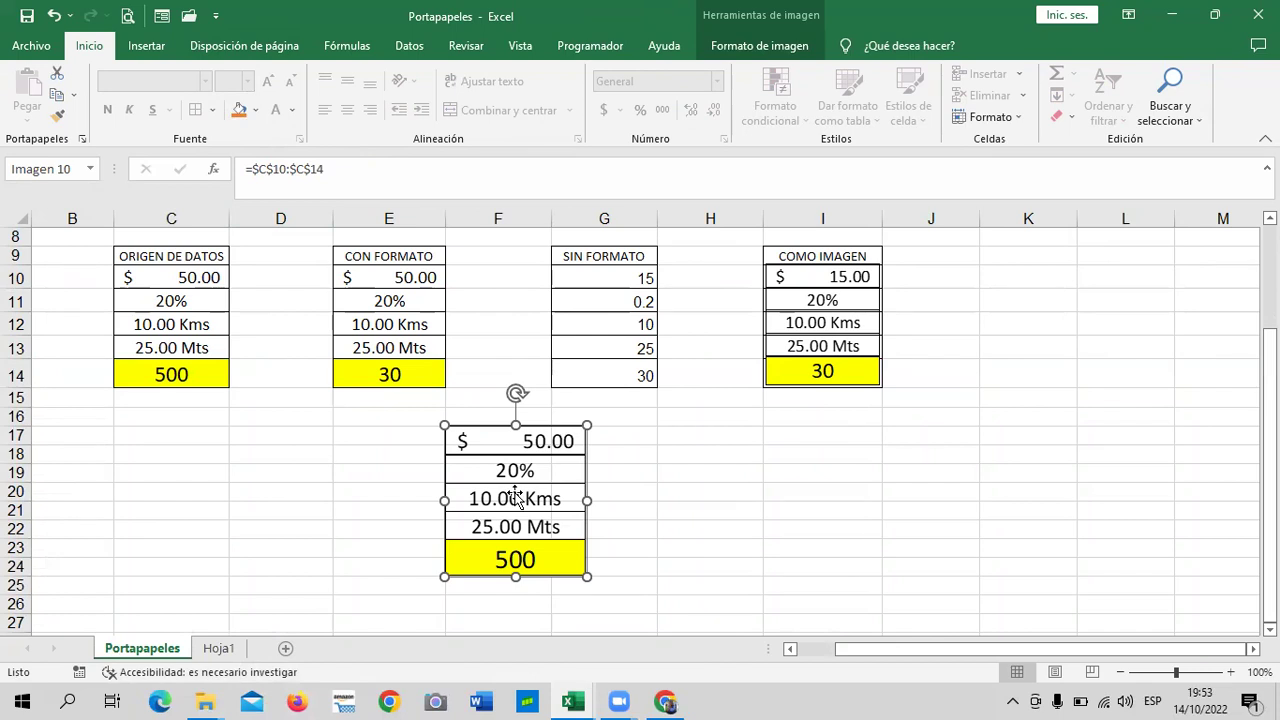
left_click(218, 648)
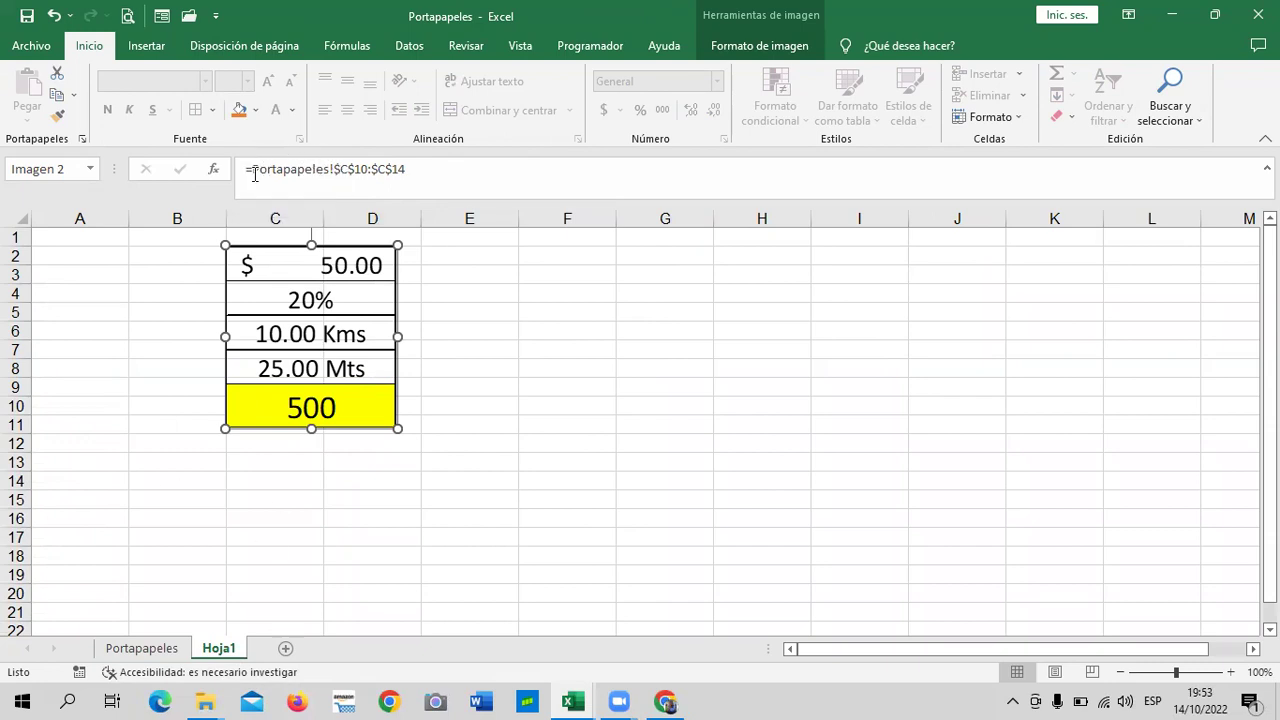
left_click(142, 649)
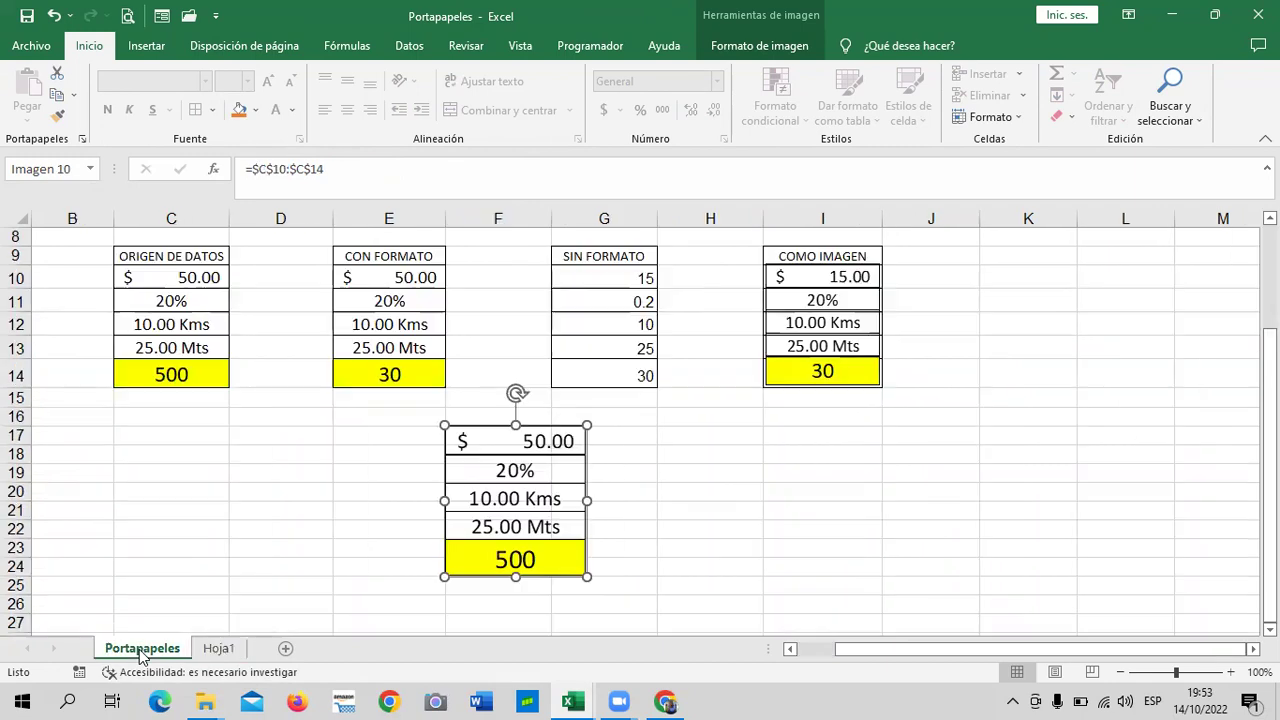
left_click(717, 505)
left_click(218, 648)
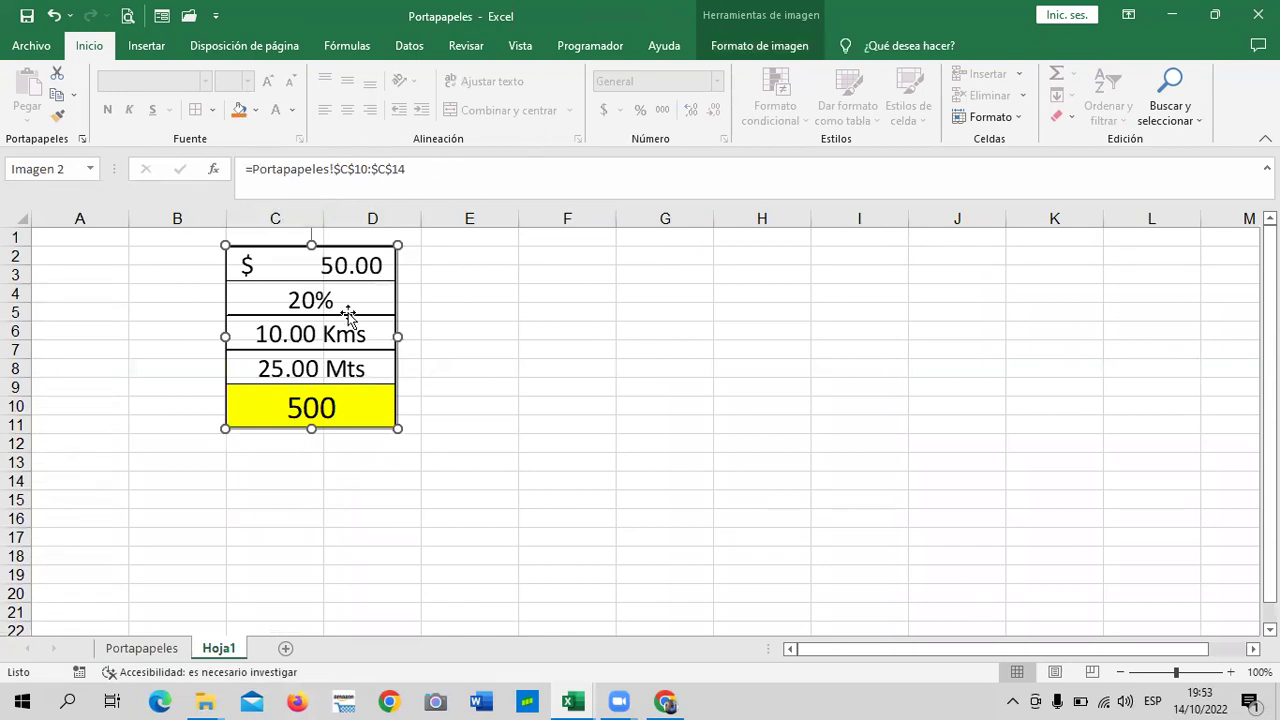
left_click(558, 306)
left_click(331, 279)
Inspect the pasted picture, the COMO IMAGEN picture and the linked-cells picture on Portapapeles.
left_click(166, 648)
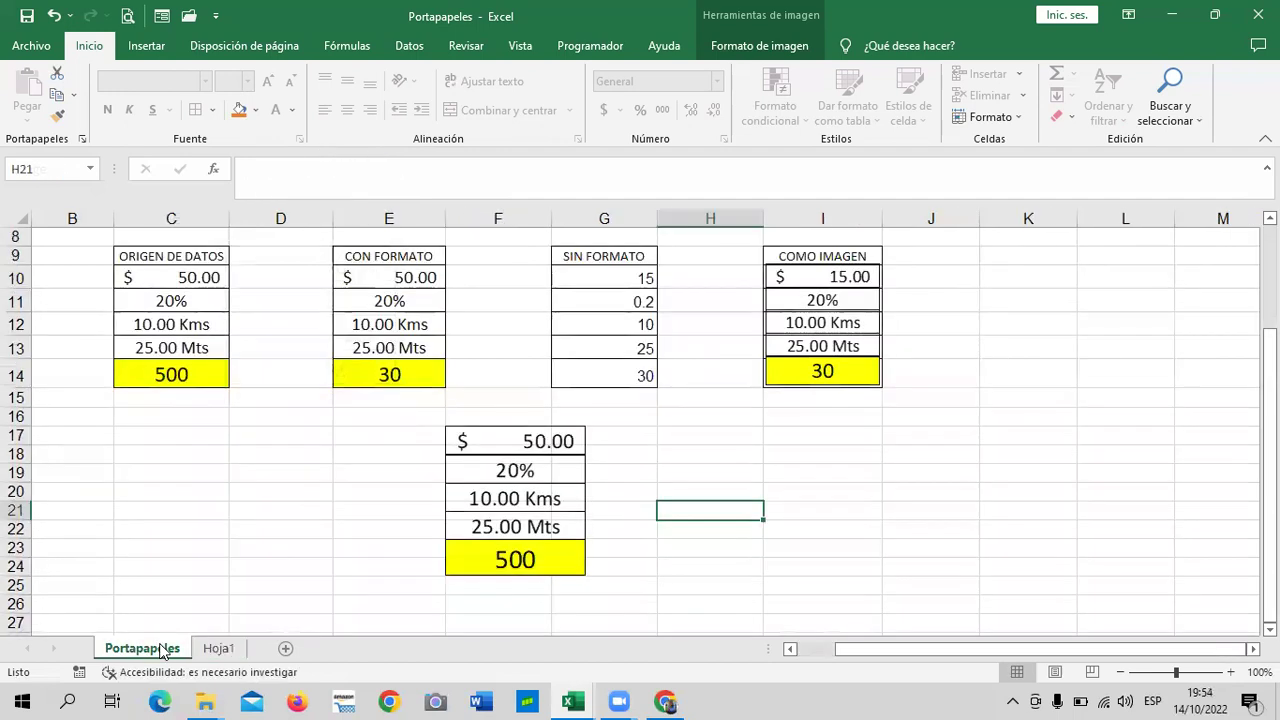
left_click(509, 448)
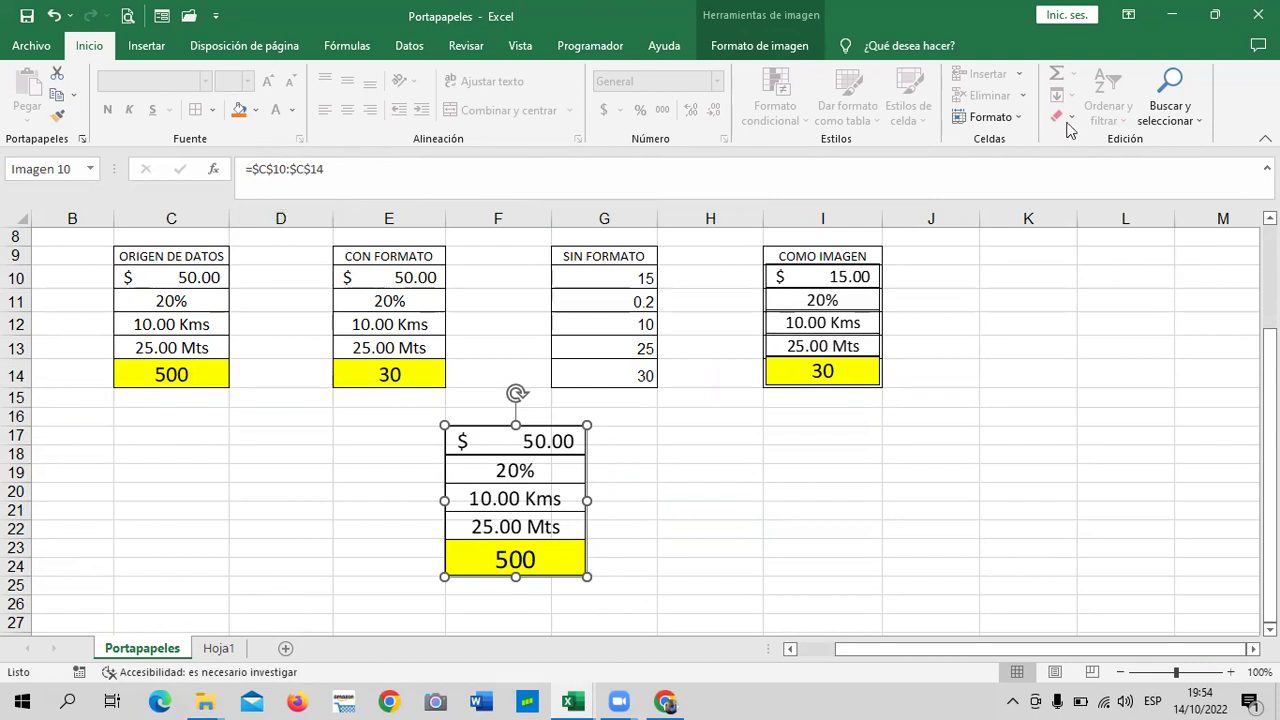
left_click(833, 288)
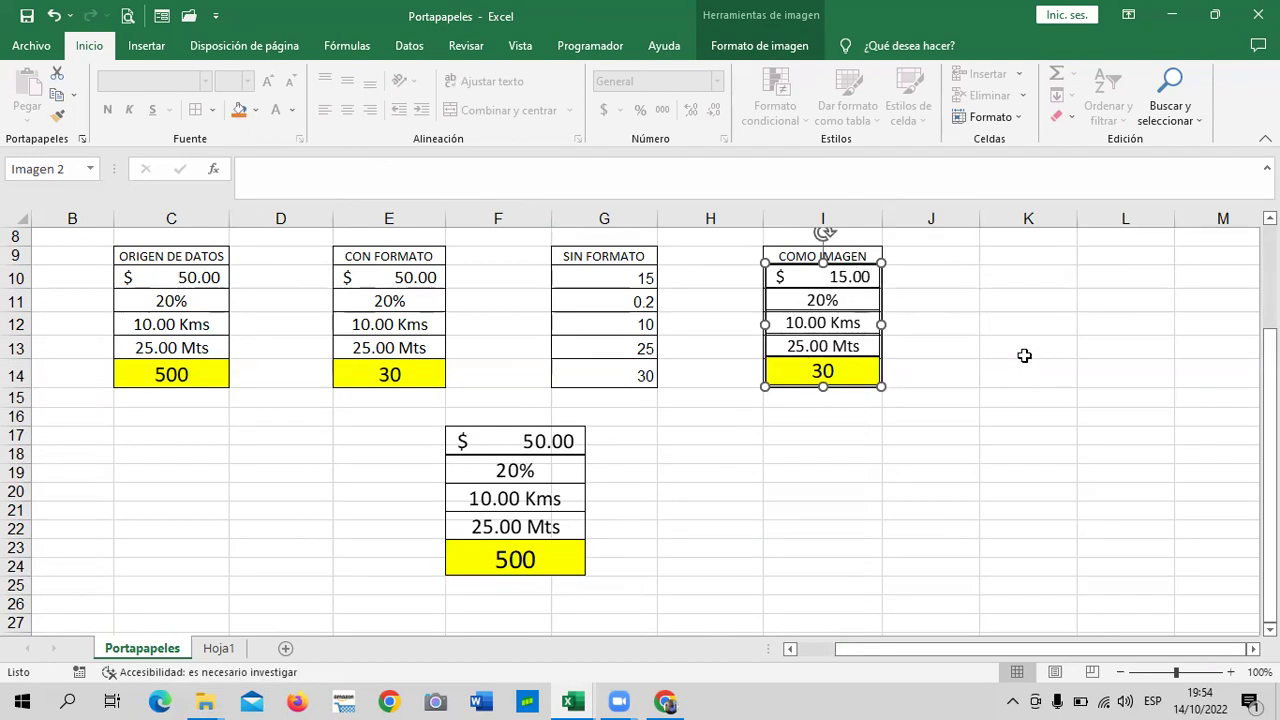
left_click(1002, 305)
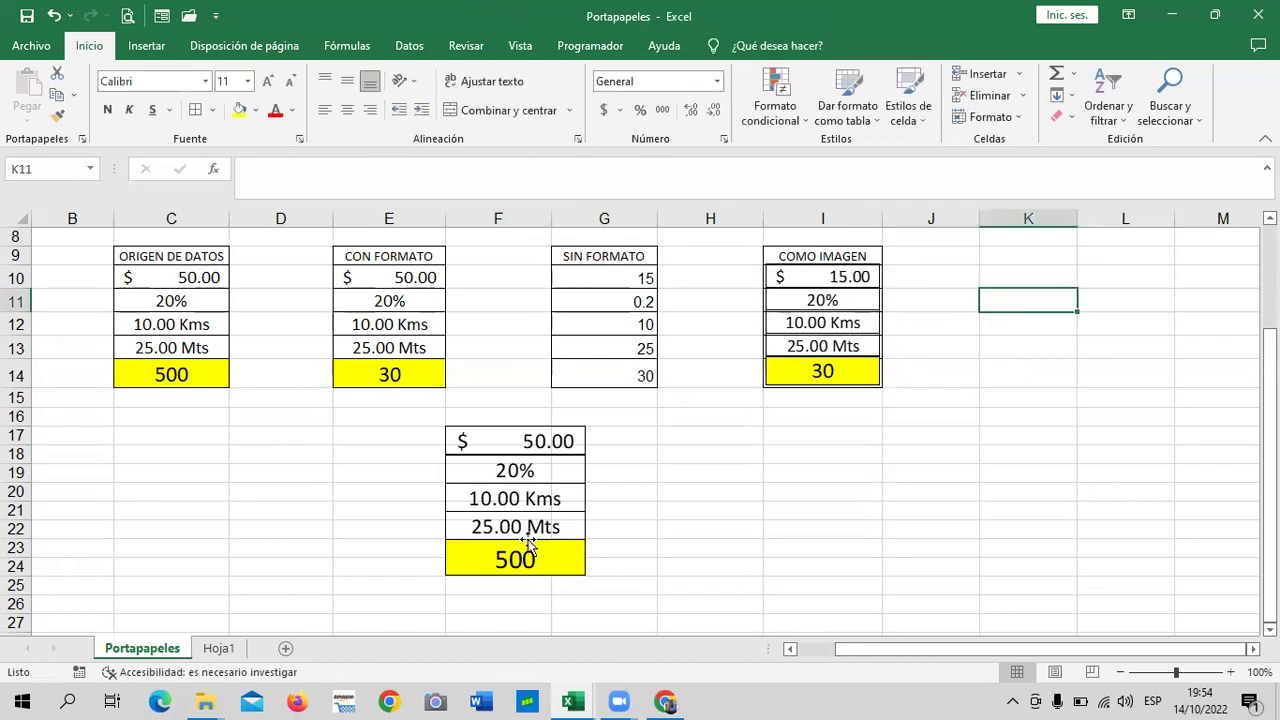
left_click(558, 492)
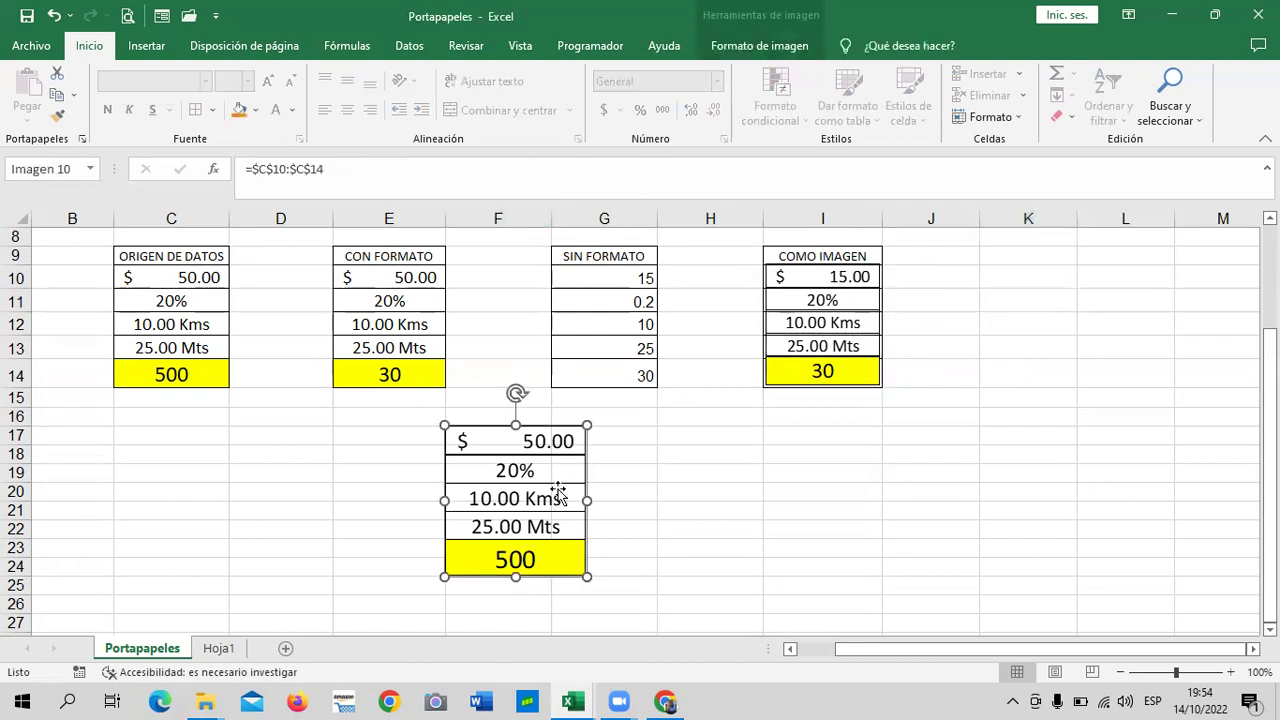
left_click(740, 488)
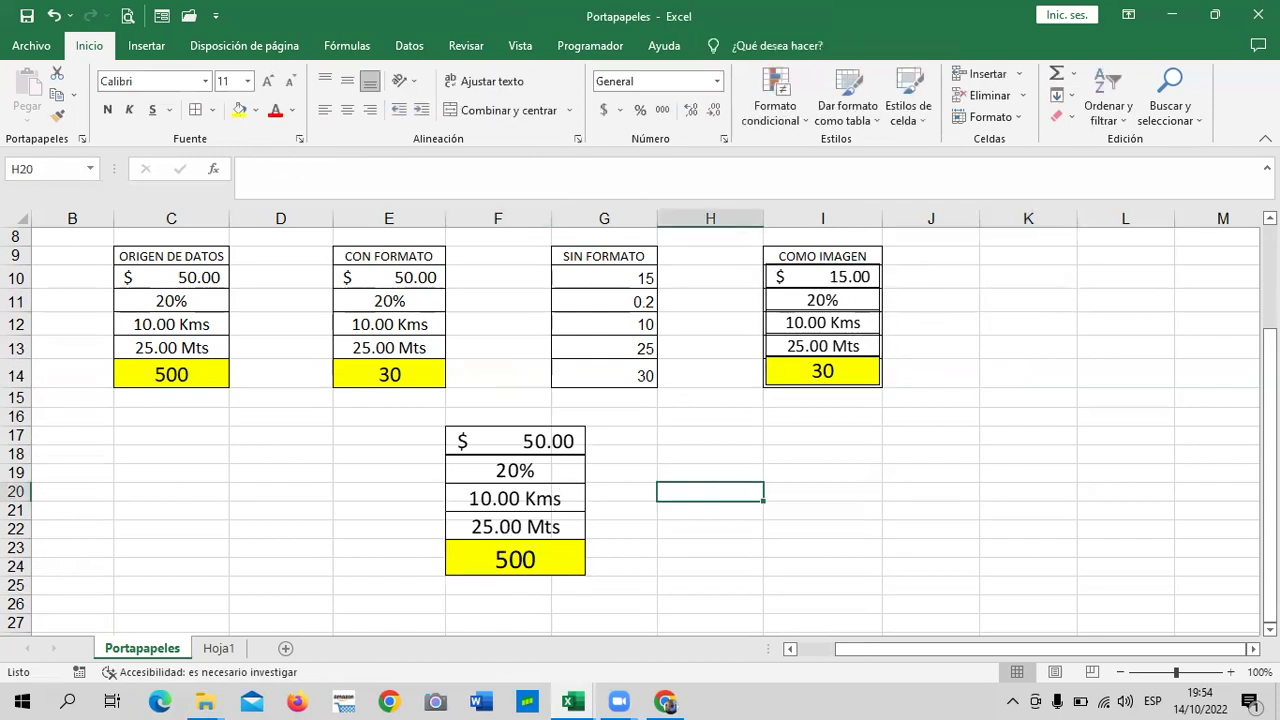
Copy the source values C10:C14.
left_click_drag(152, 274, 157, 372)
right_click(163, 297)
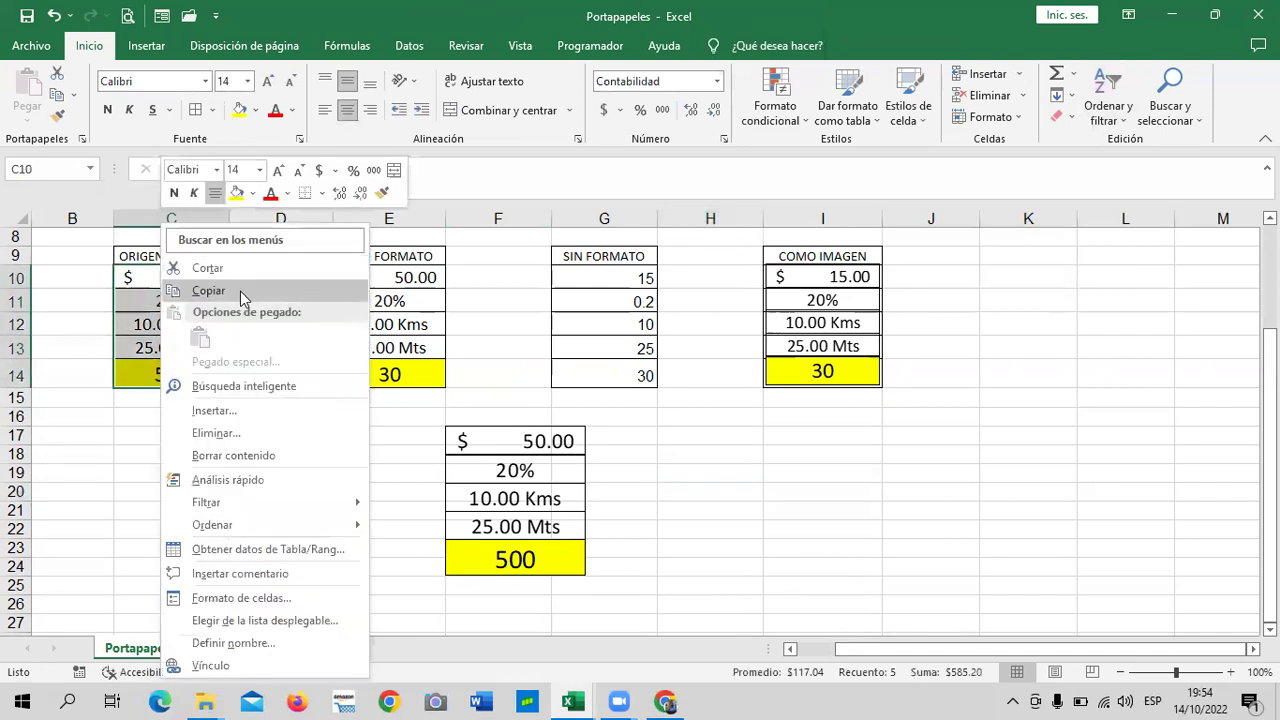
left_click(209, 291)
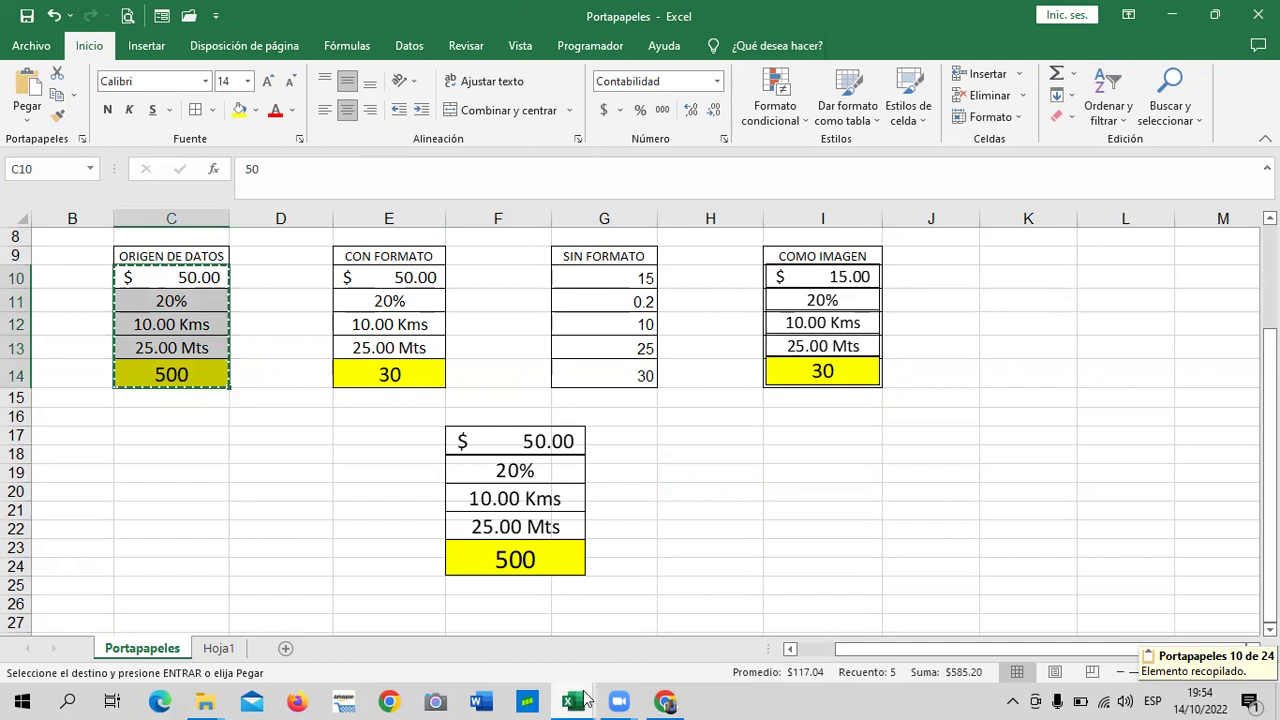
mouse_move(572, 701)
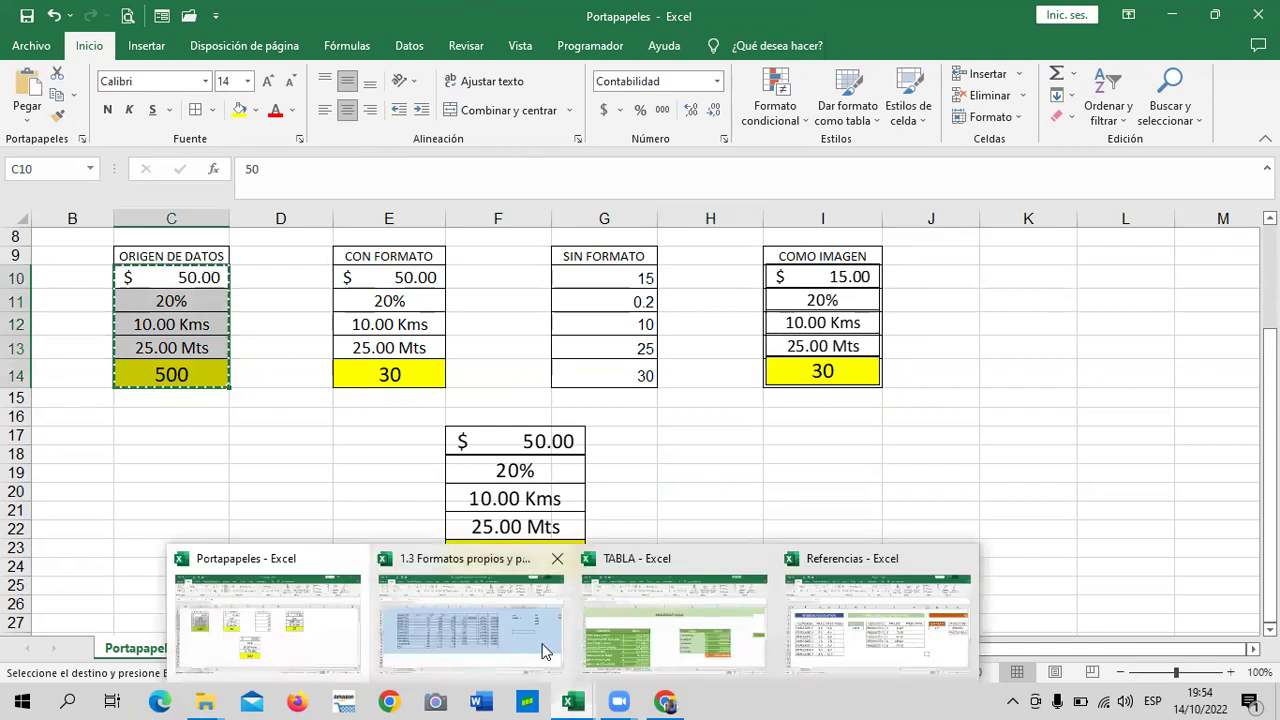
In the other workbook, paste them as a linked picture at C3 on a new sheet, enlarged to 4.84 × 4.55 cm.
left_click(545, 651)
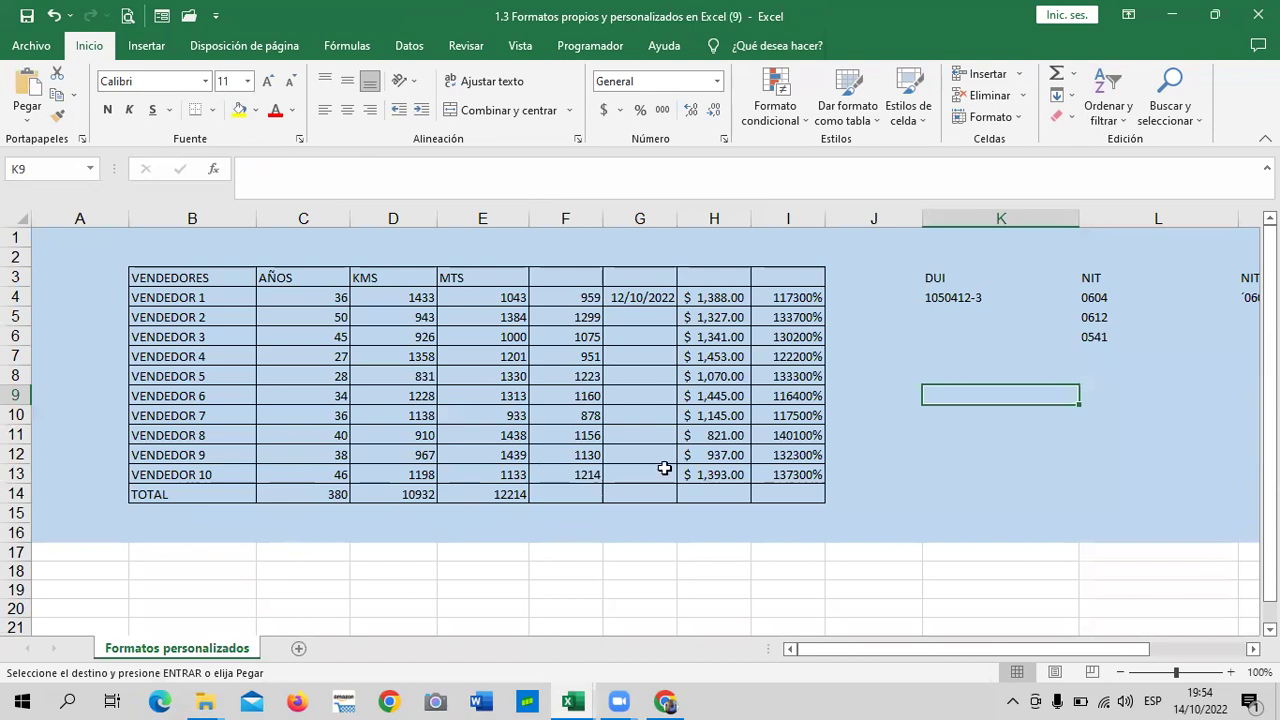
left_click(298, 648)
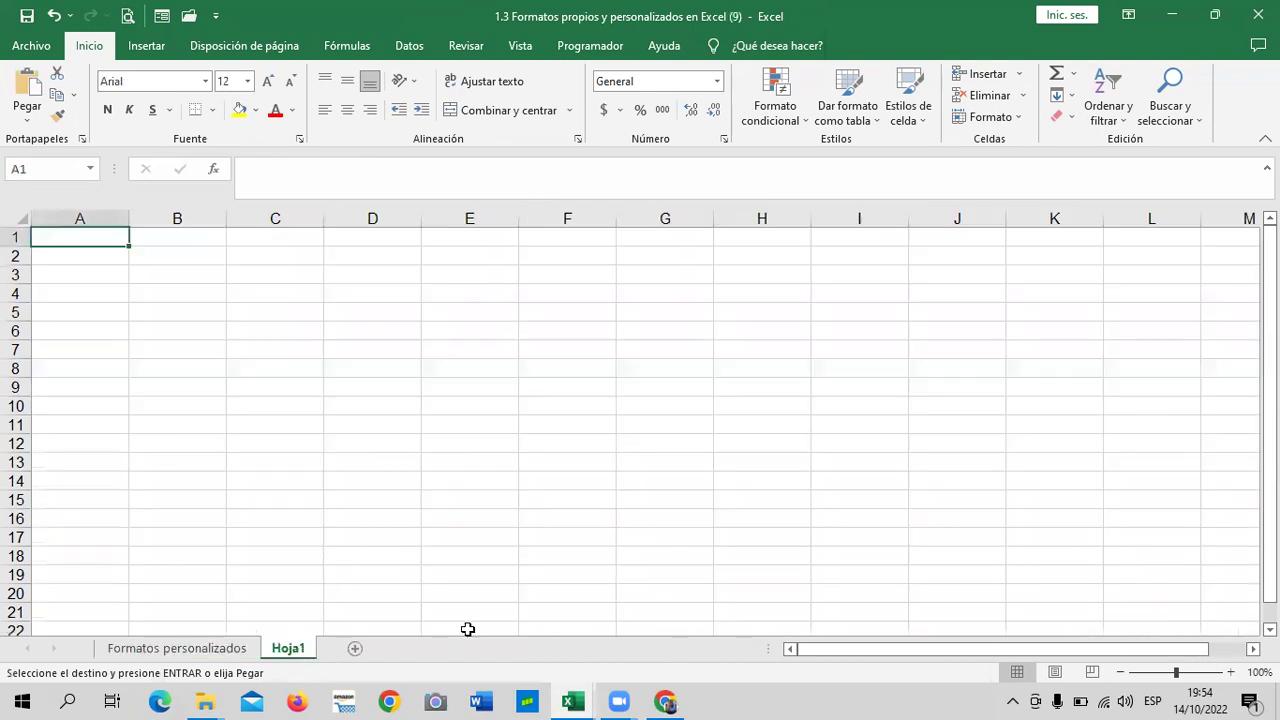
left_click(284, 273)
right_click(286, 276)
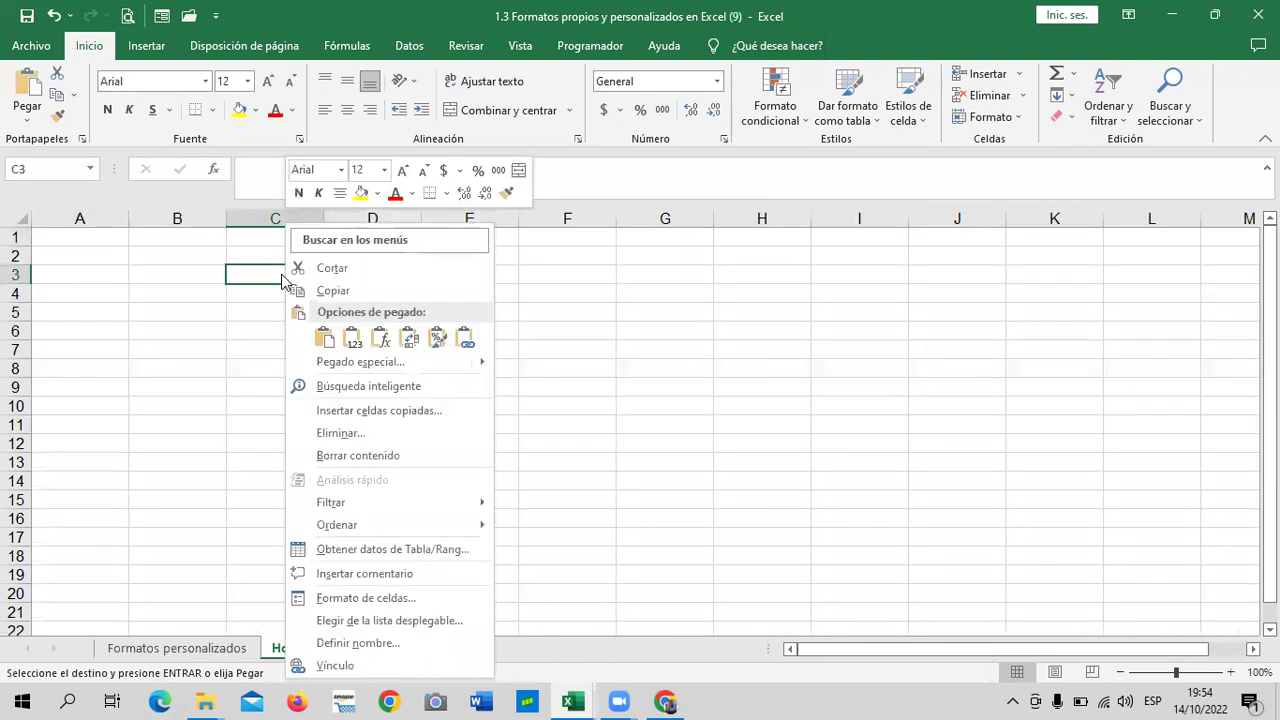
mouse_move(400, 362)
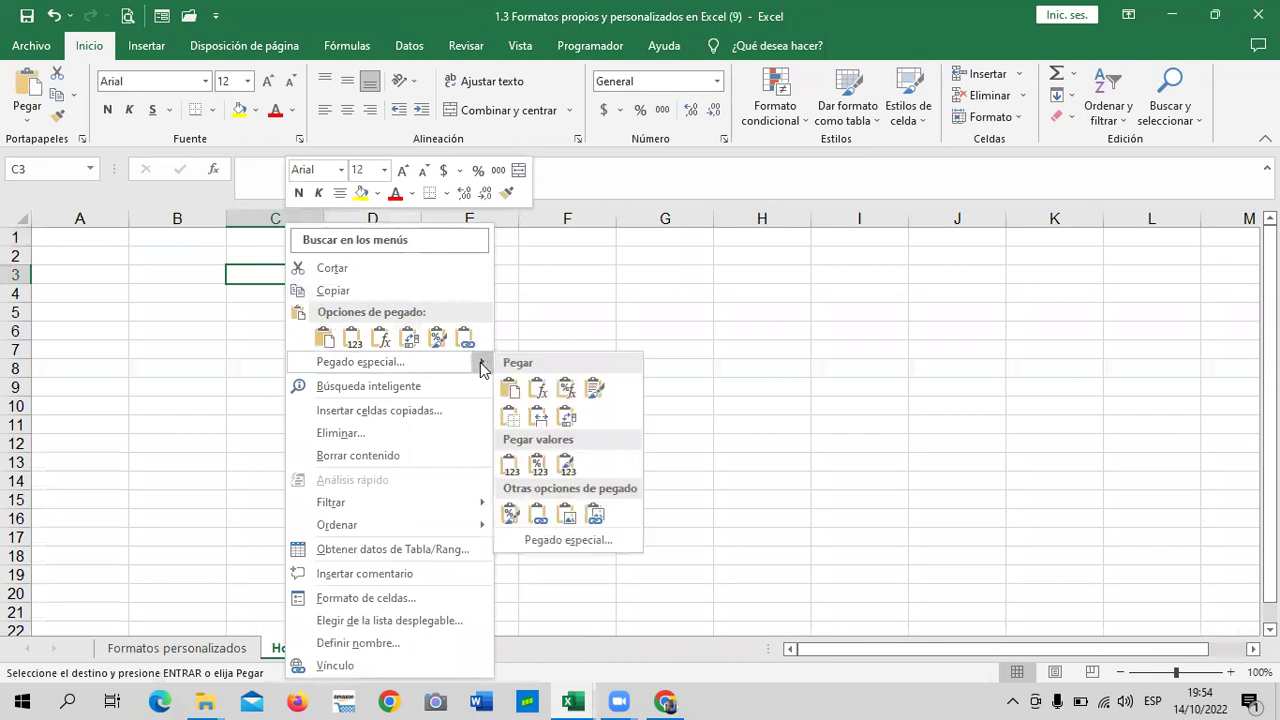
left_click(595, 515)
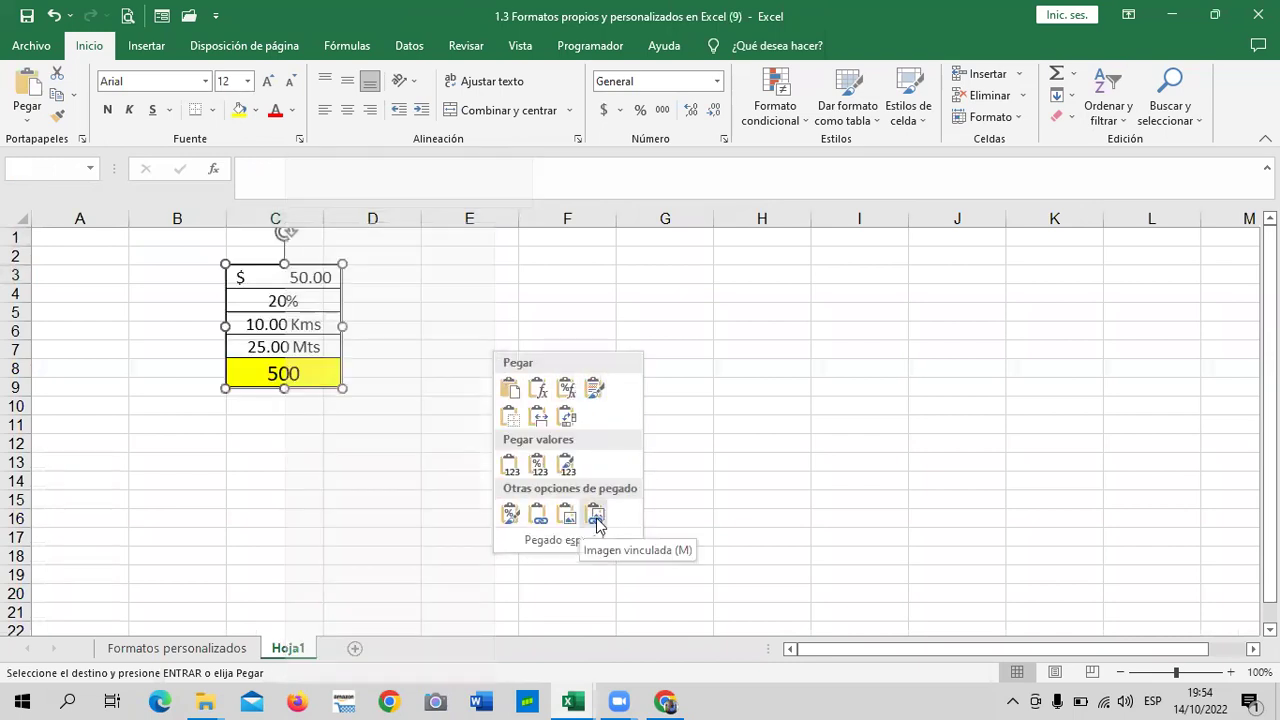
left_click(595, 515)
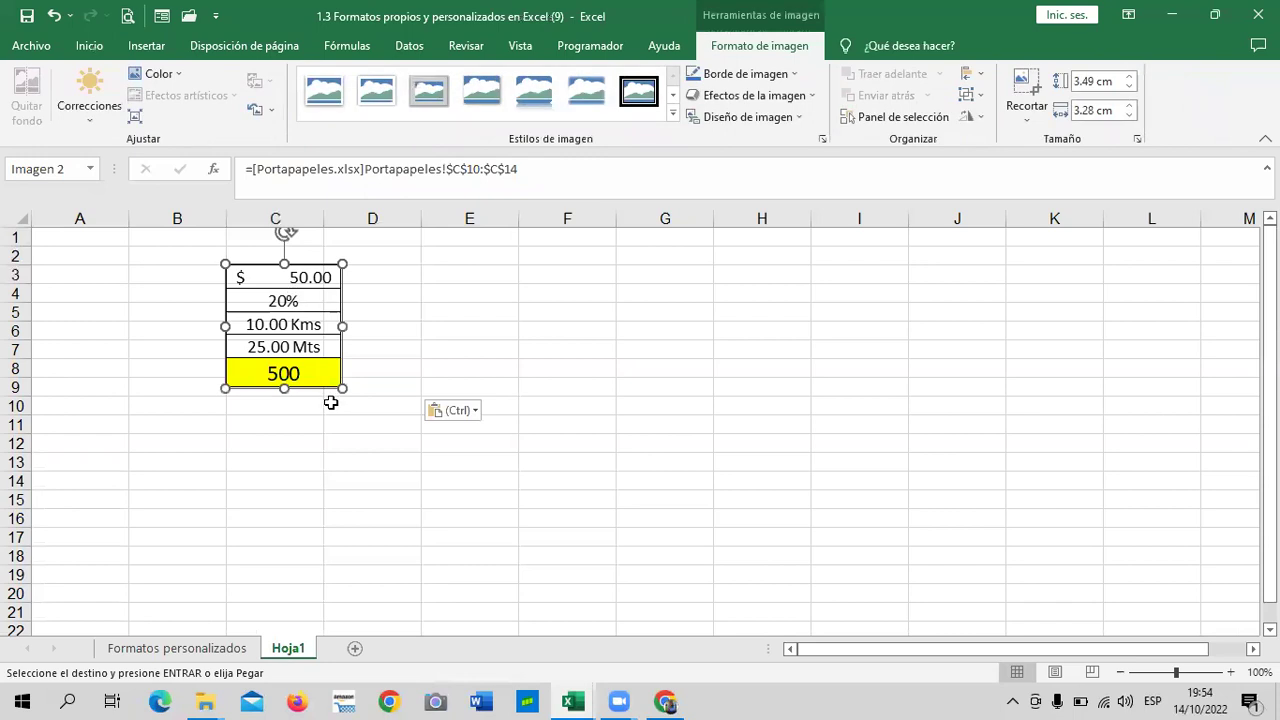
left_click_drag(343, 388, 385, 436)
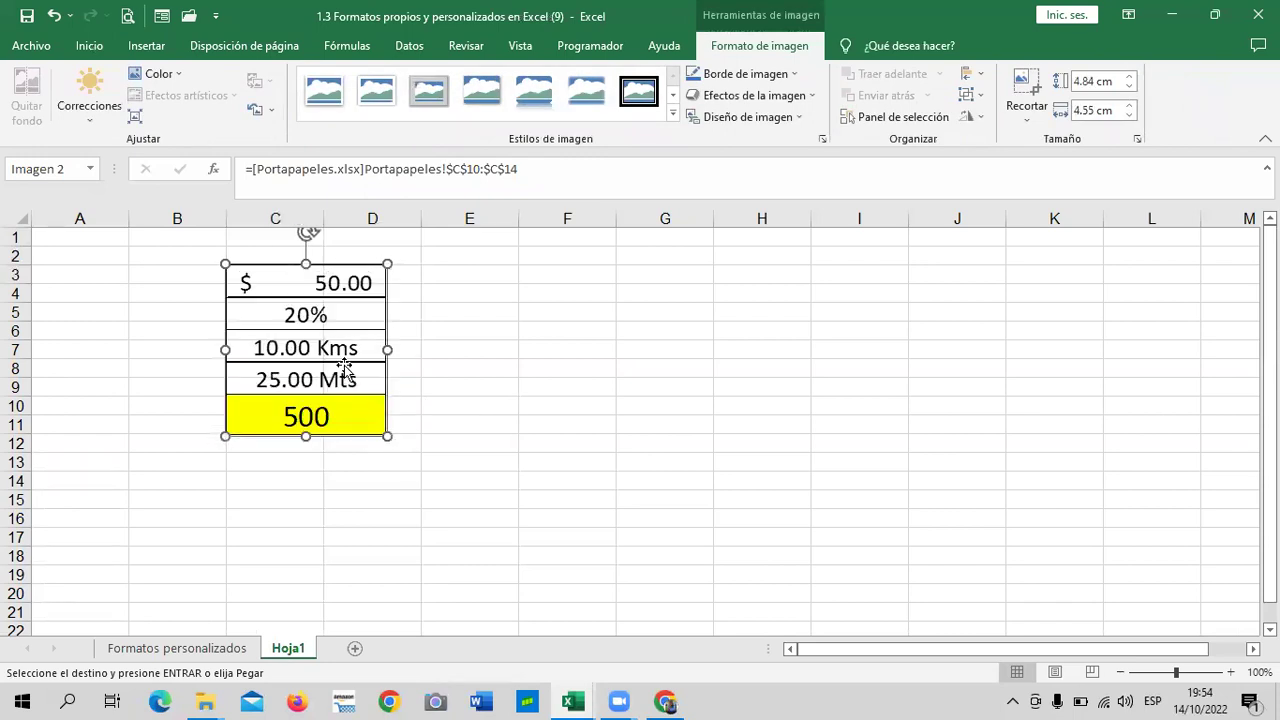
left_click(620, 431)
left_click(263, 311)
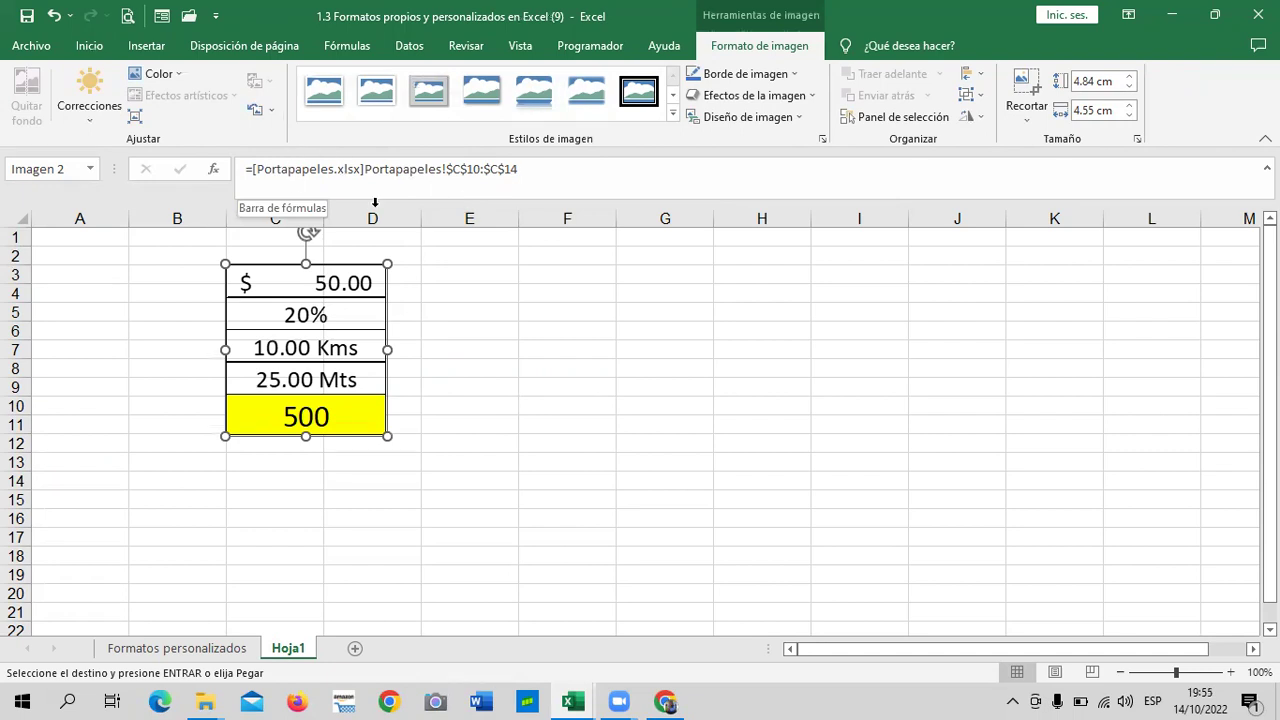
Inspect and edit the linked picture's source reference in the formula bar, then reselect the picture.
left_click(567, 165)
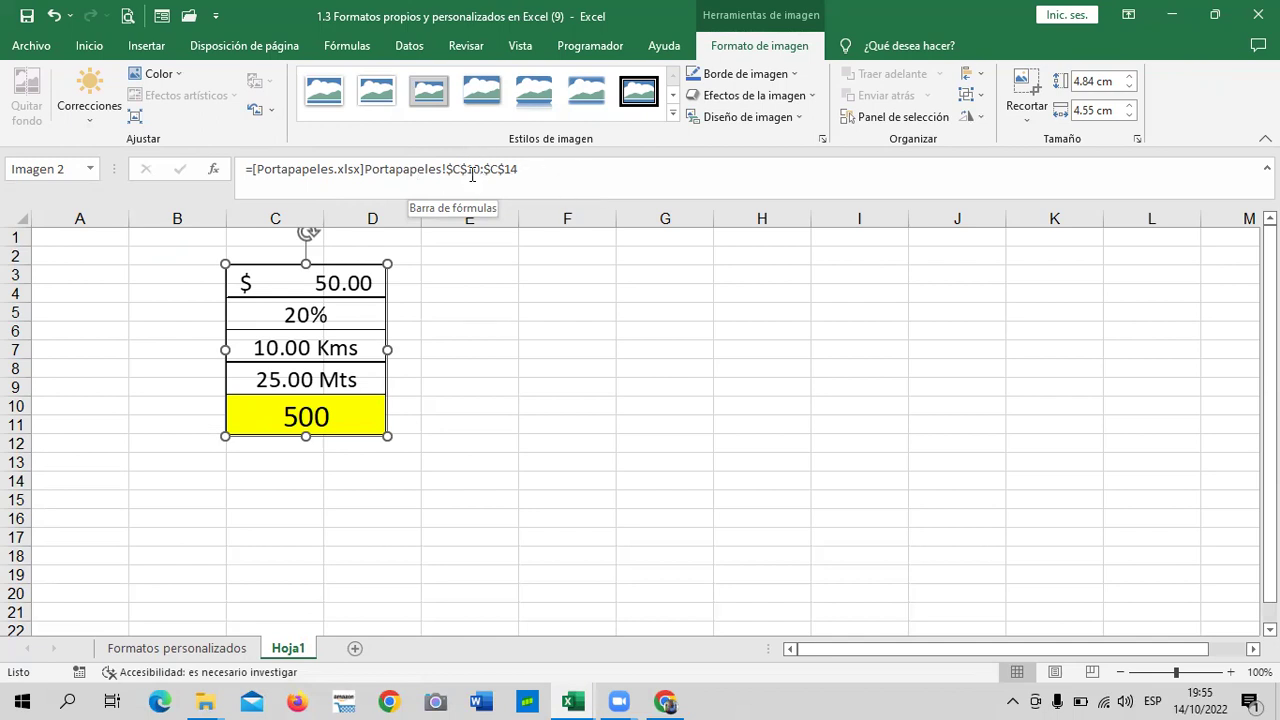
left_click(589, 176)
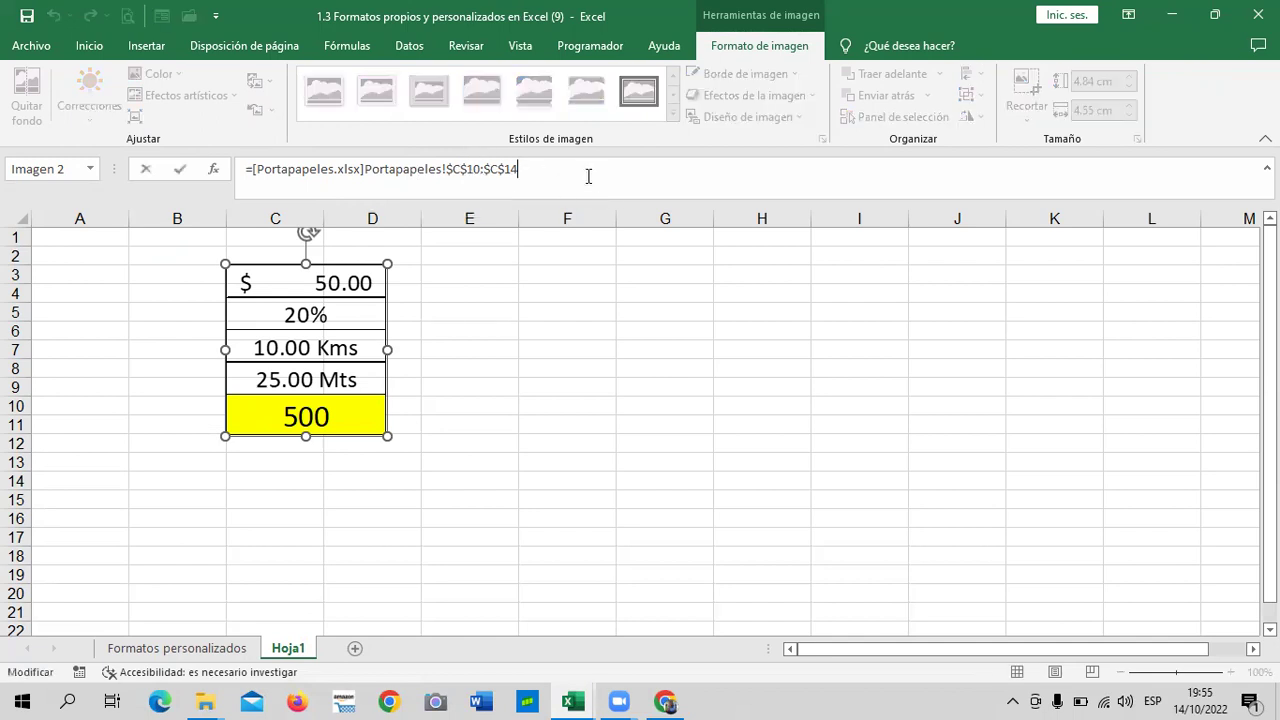
left_click(531, 320)
left_click(320, 370)
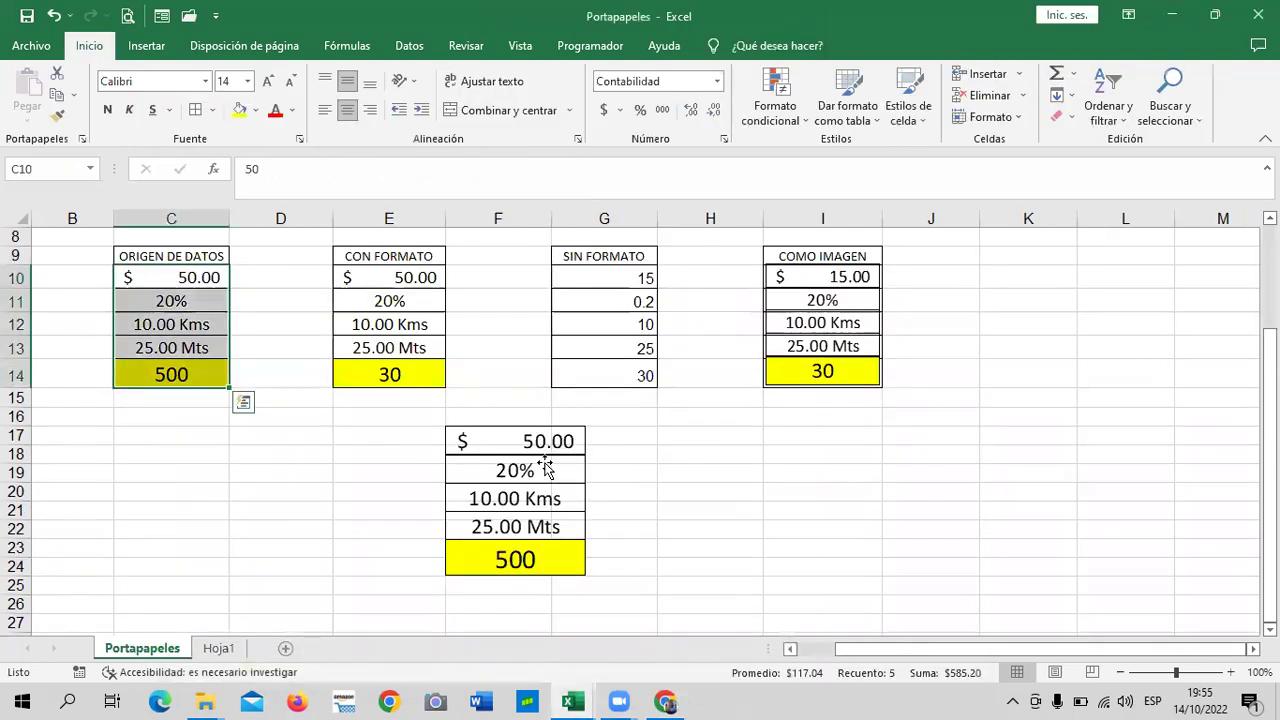
Enter 100 in C14 and 400 in C10 of the source table.
left_click(300, 474)
left_click(191, 276)
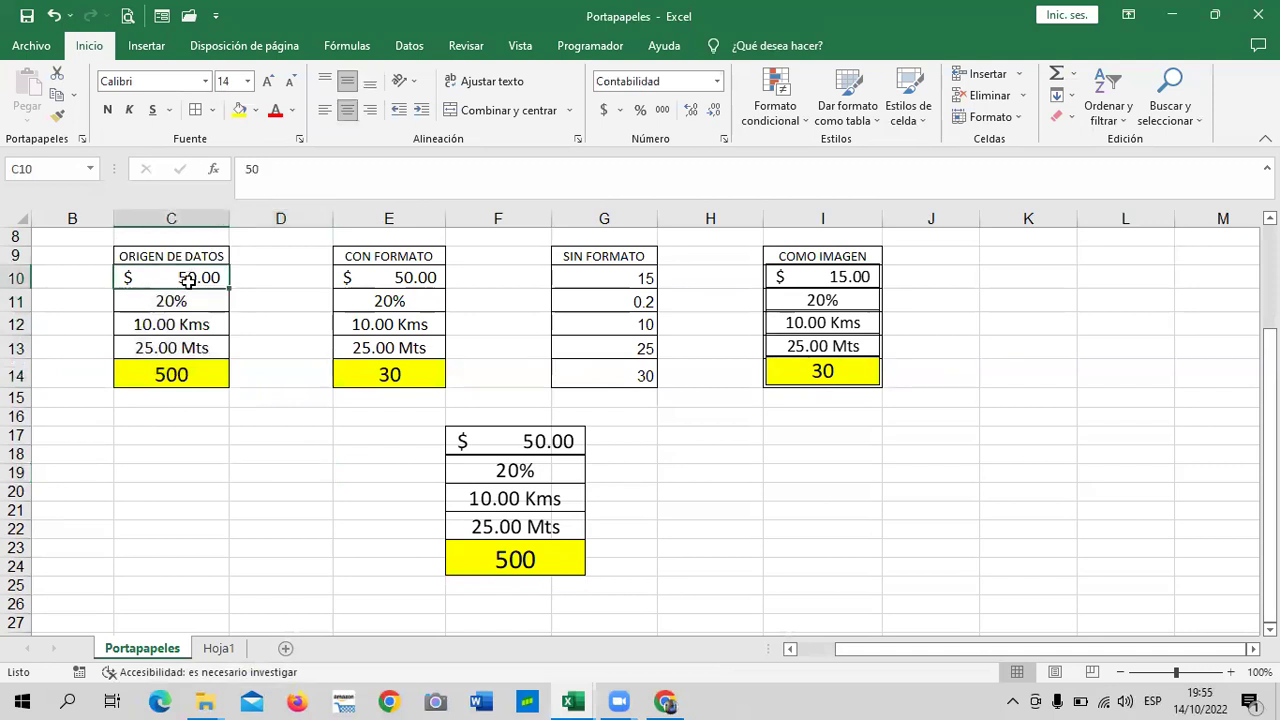
left_click(200, 373)
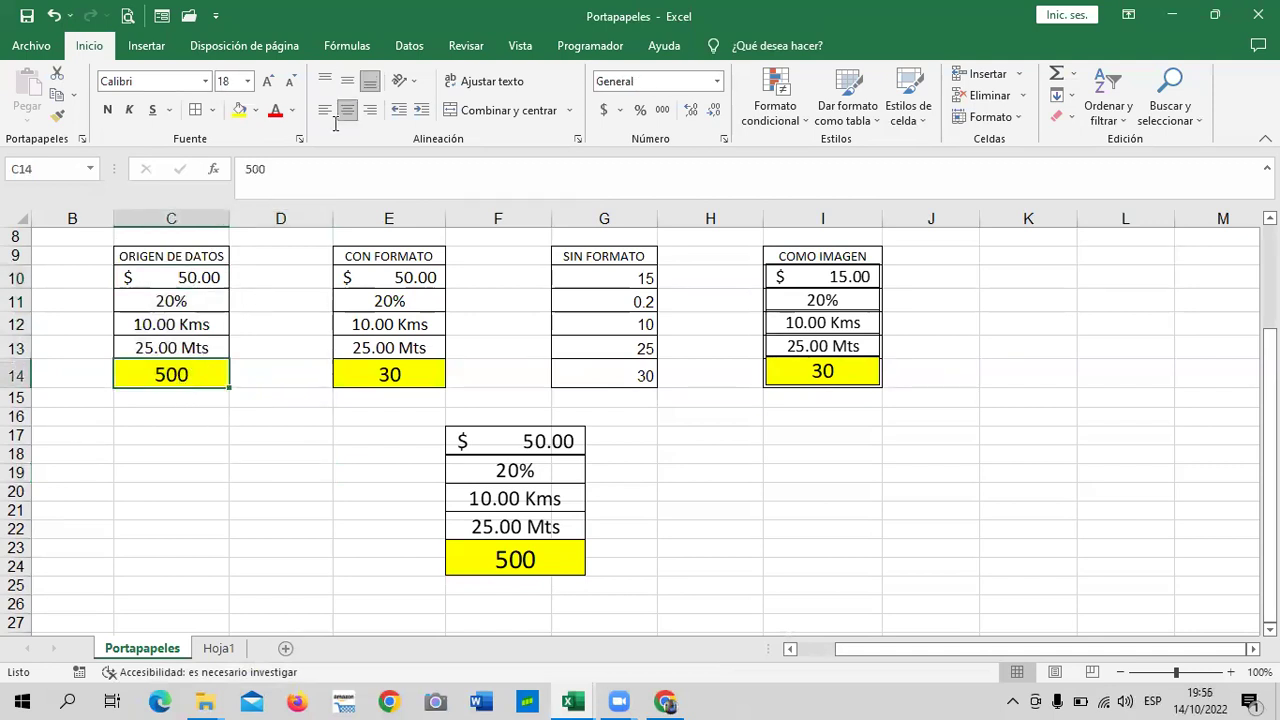
type("100")
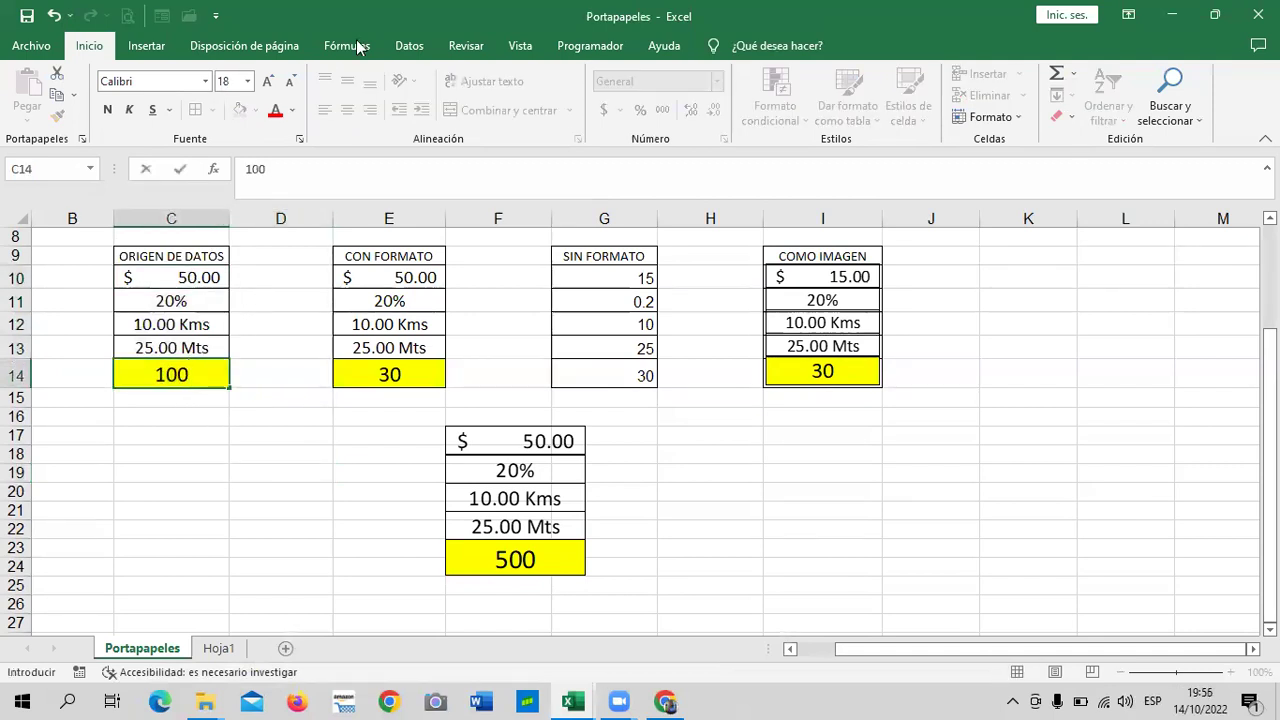
left_click(153, 281)
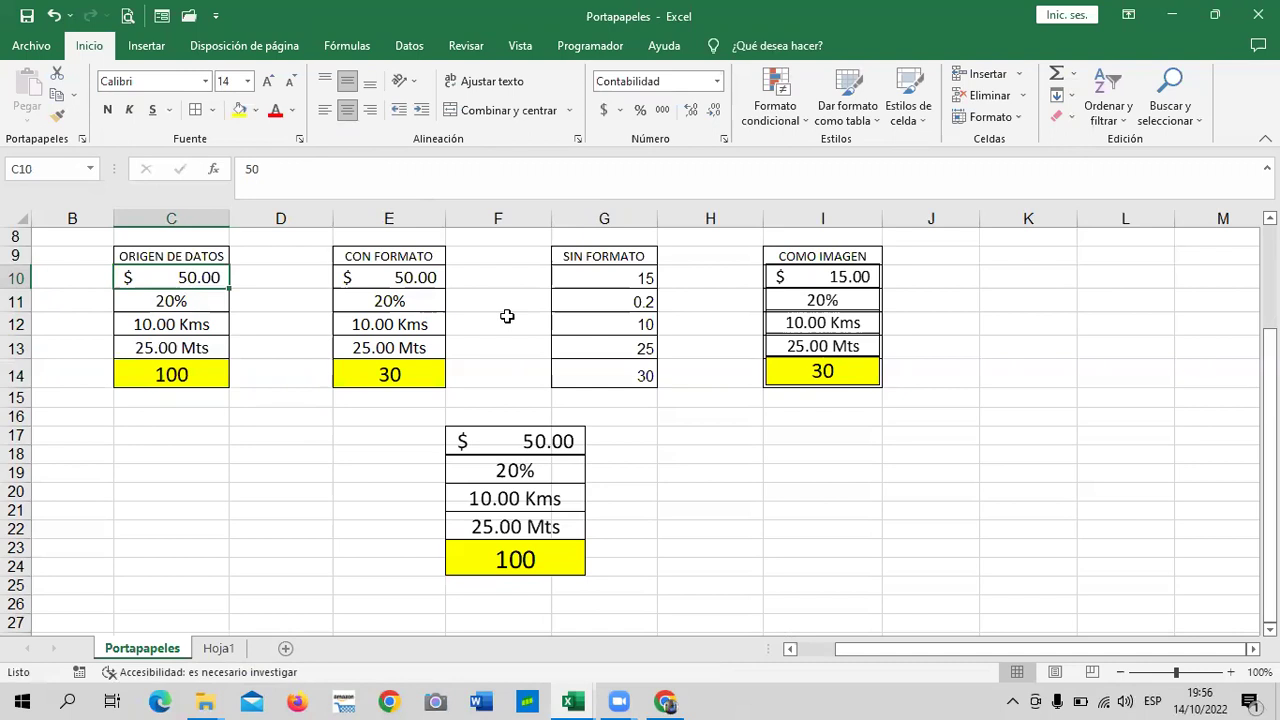
type("400")
key("Return")
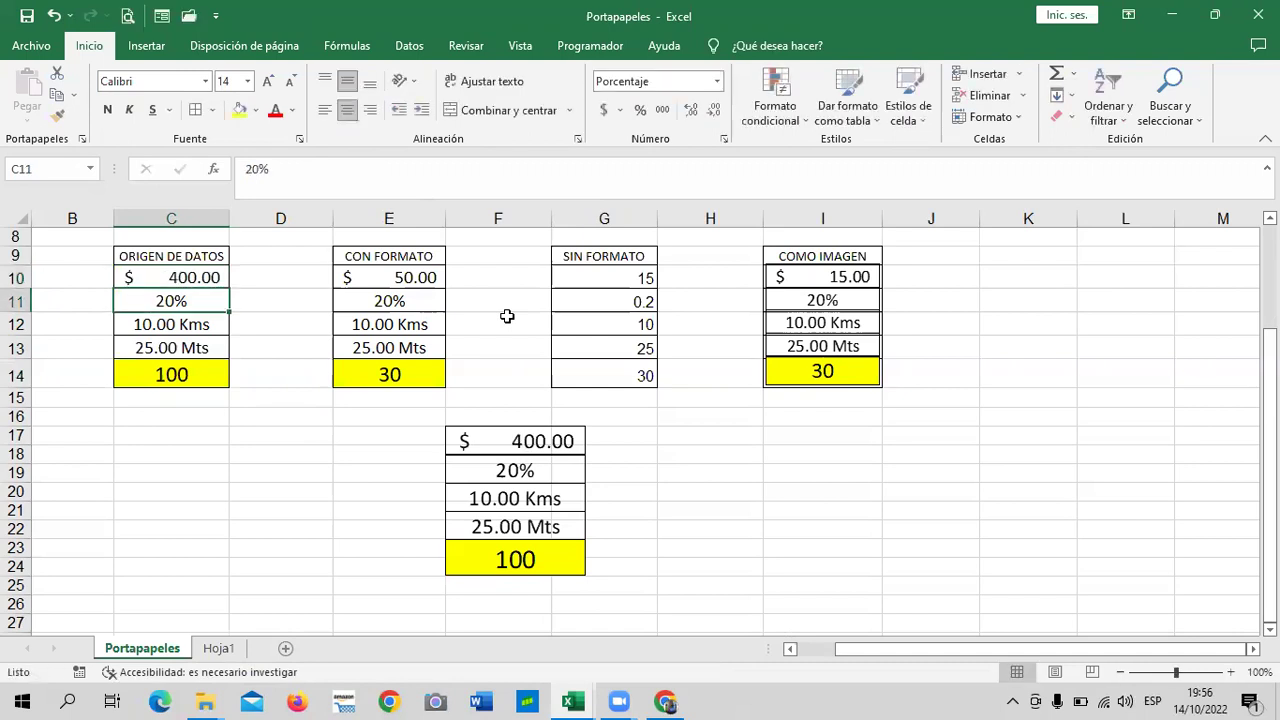
Check that the linked pictures, including Hoja1's, now show 400.00 and 100.
left_click(469, 530)
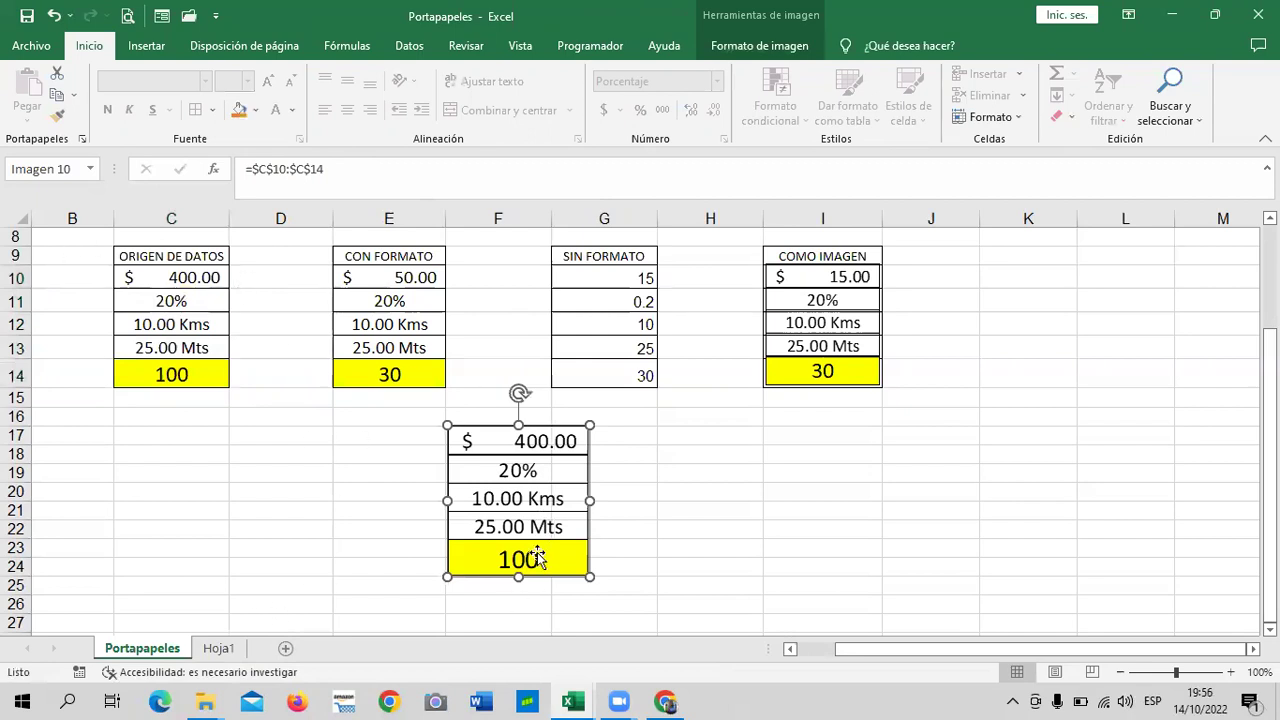
left_click(222, 648)
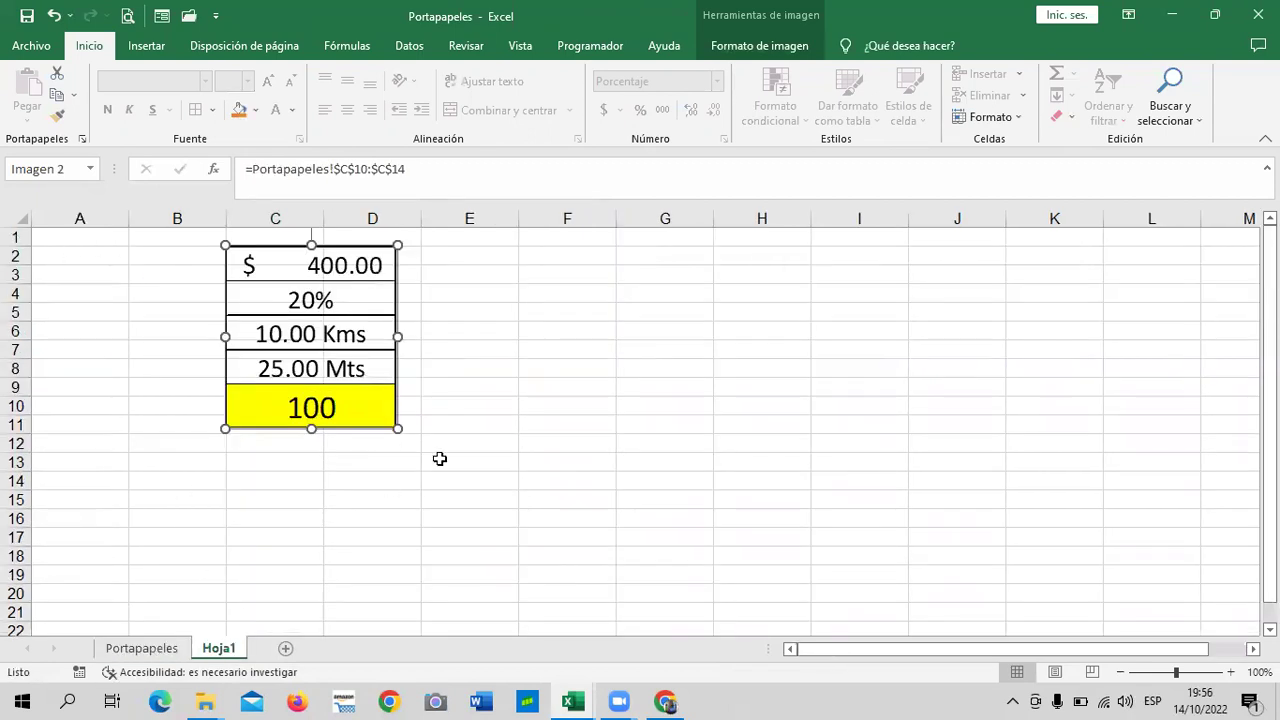
left_click(527, 418)
left_click(288, 273)
key("Escape")
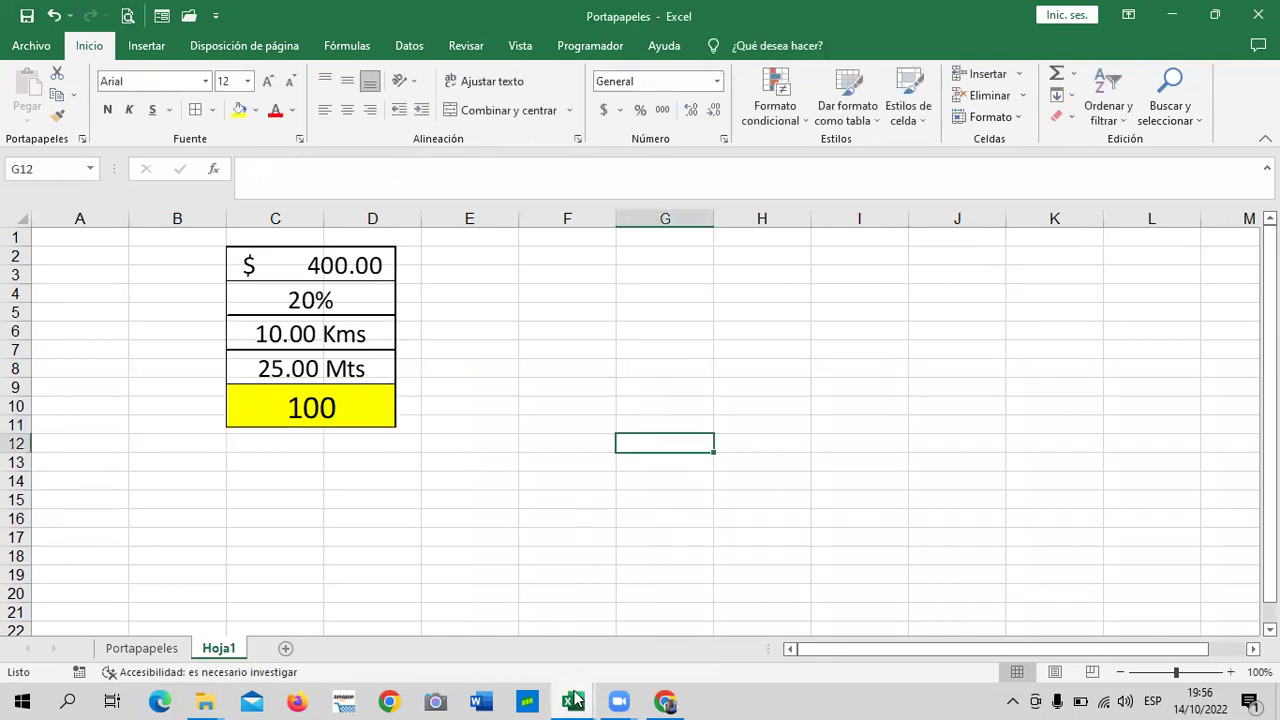
left_click(504, 620)
left_click(533, 438)
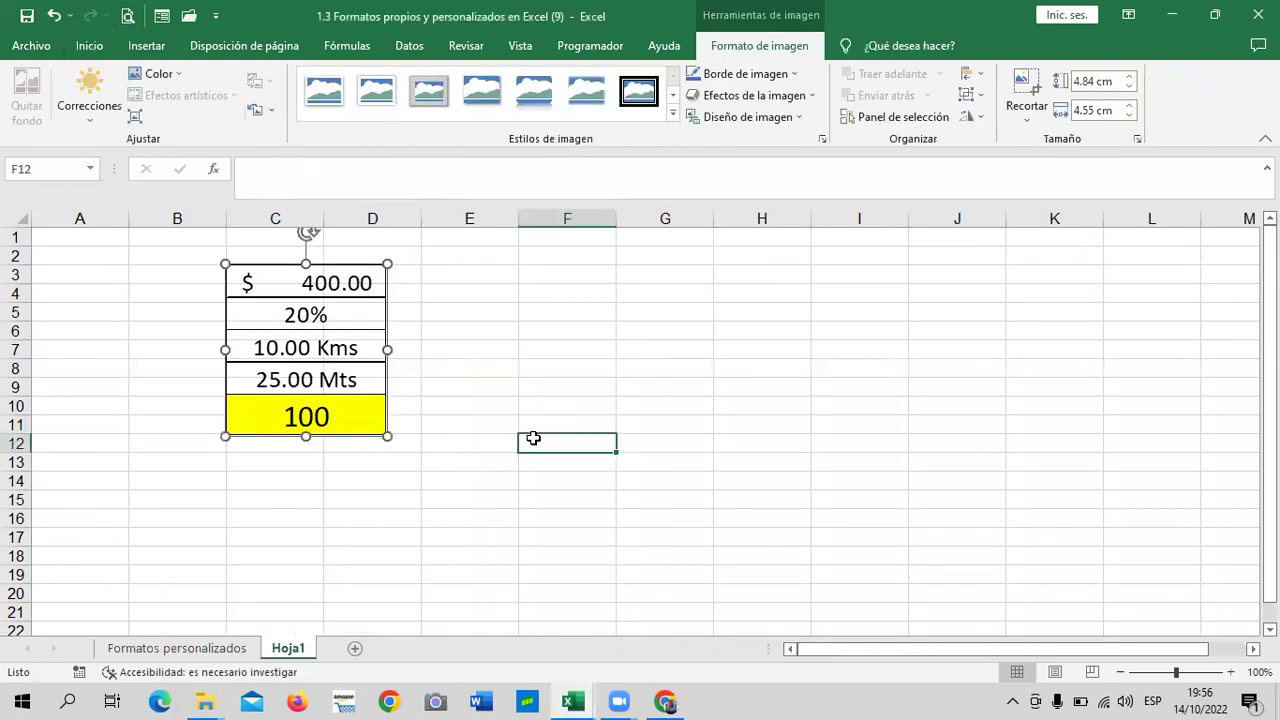
left_click(308, 312)
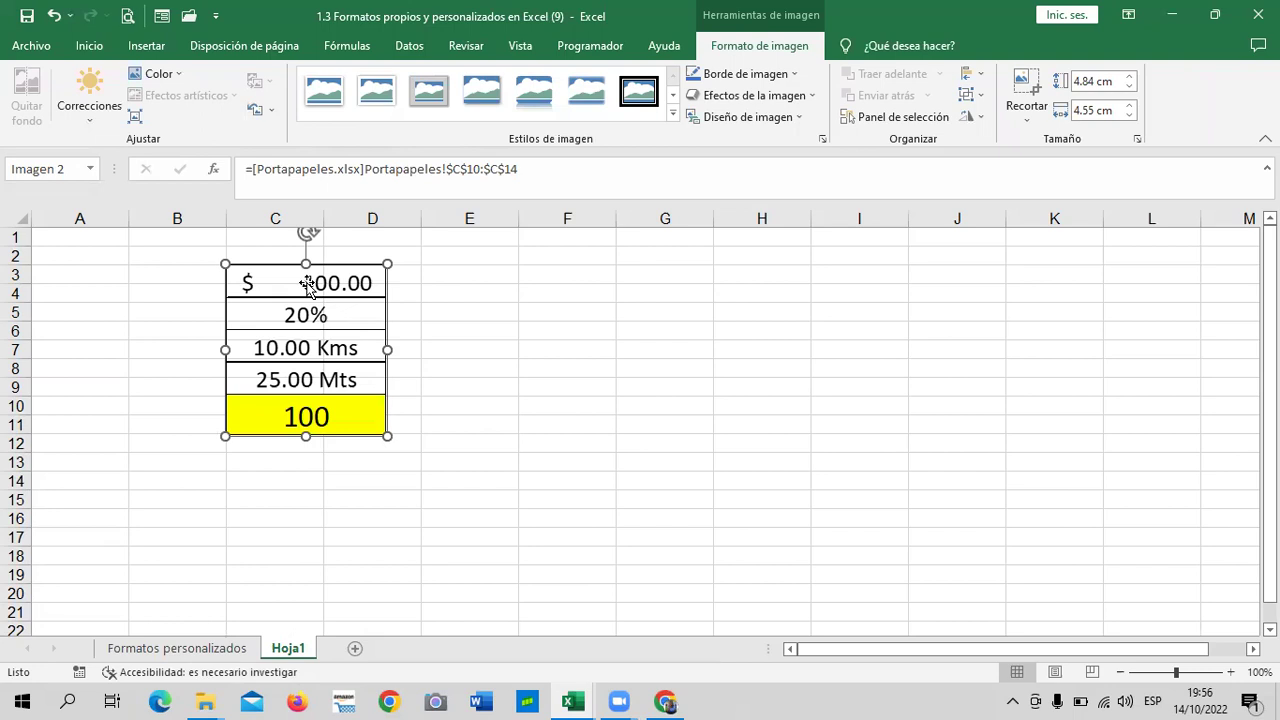
left_click(583, 371)
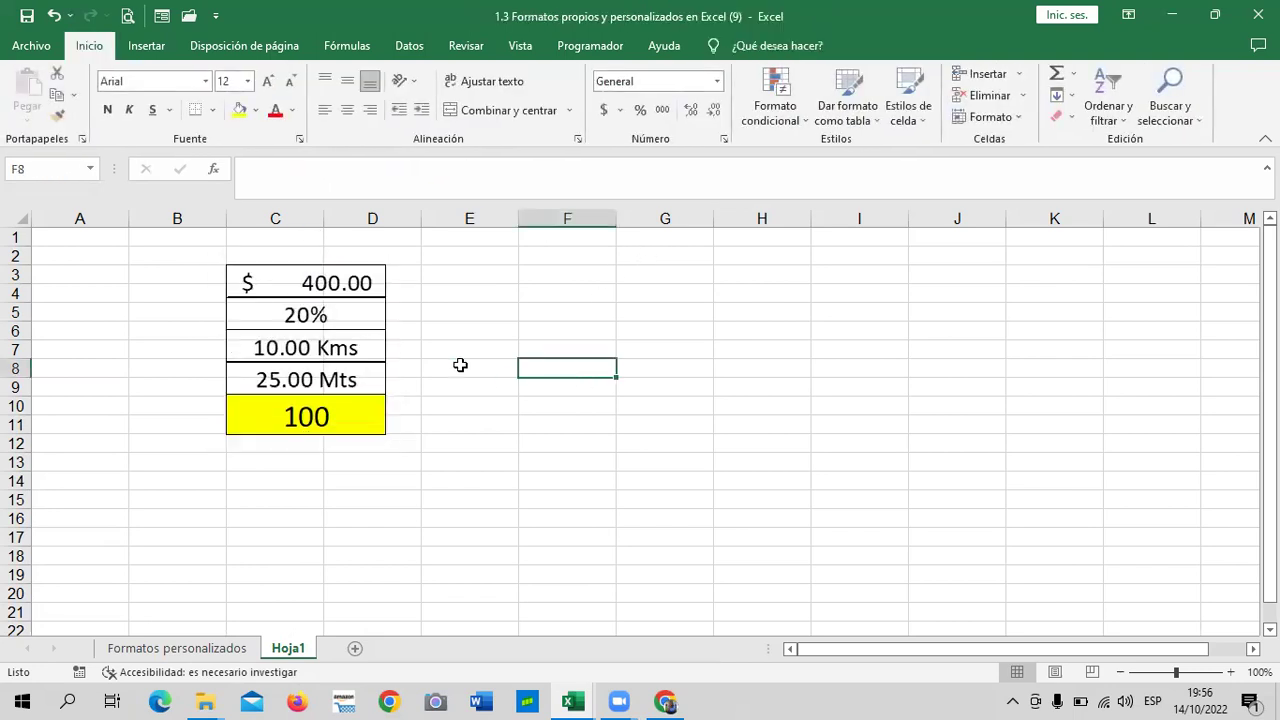
left_click(251, 330)
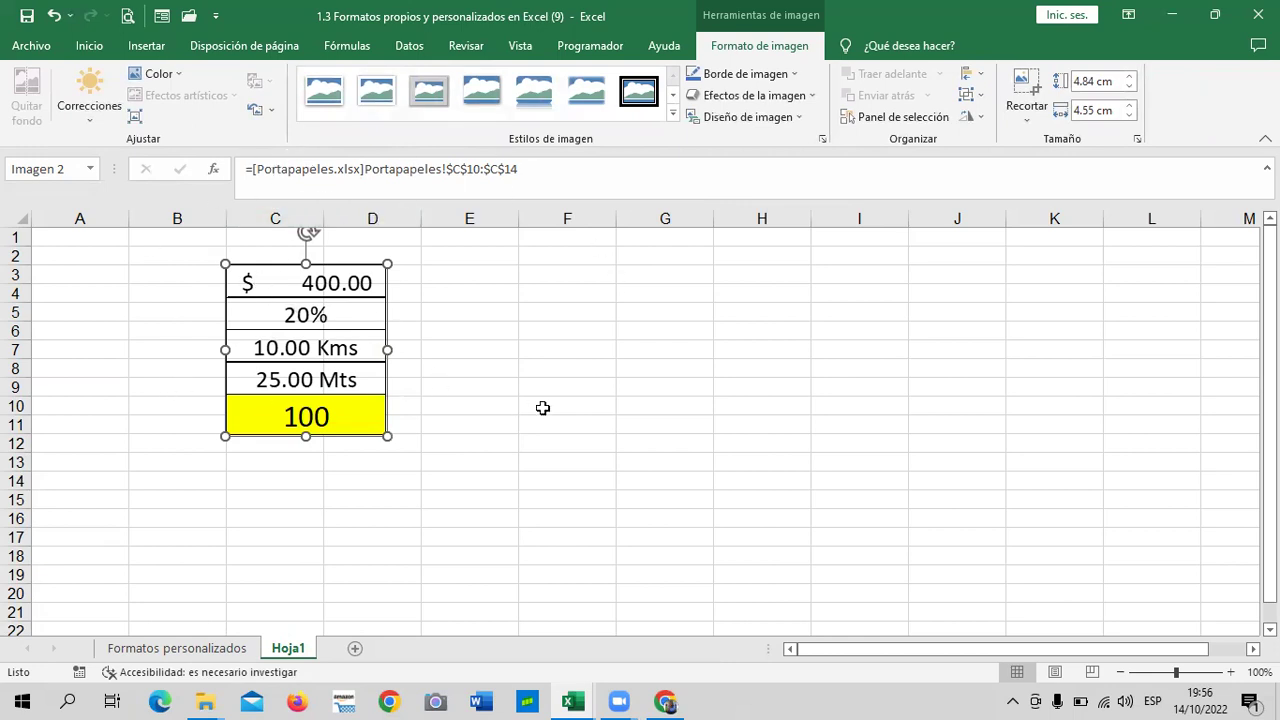
left_click(595, 383)
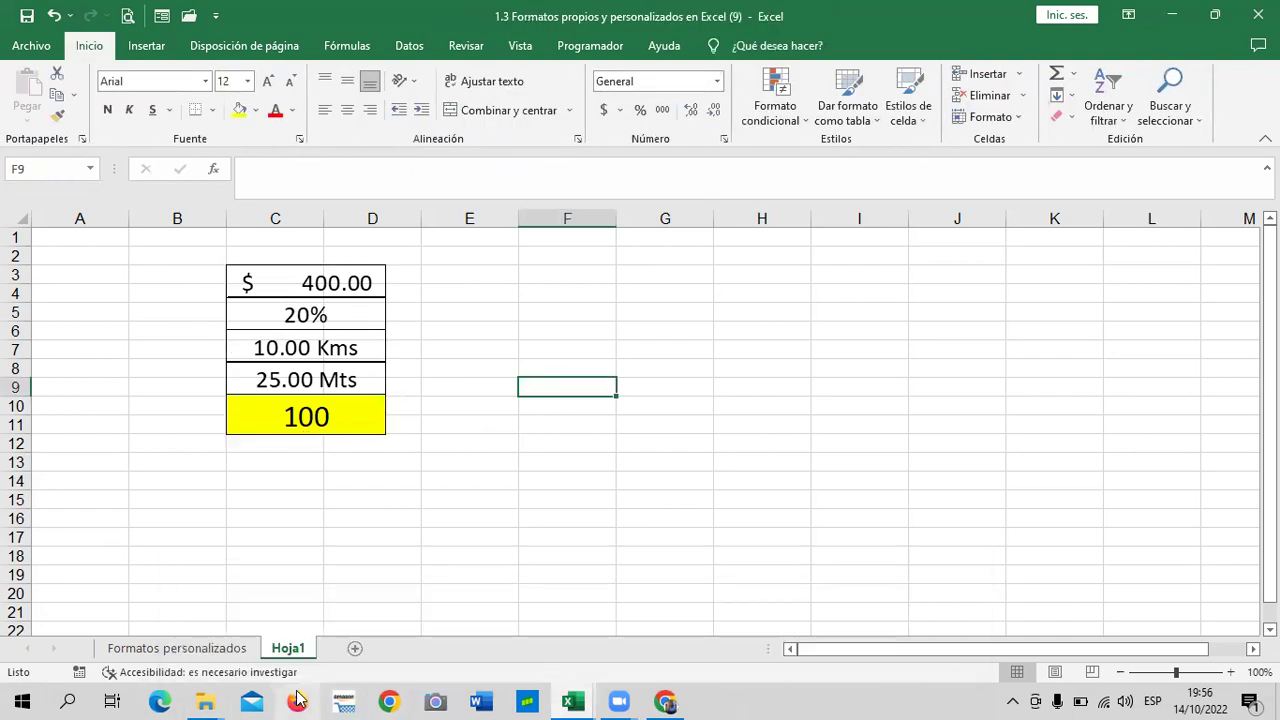
mouse_move(572, 701)
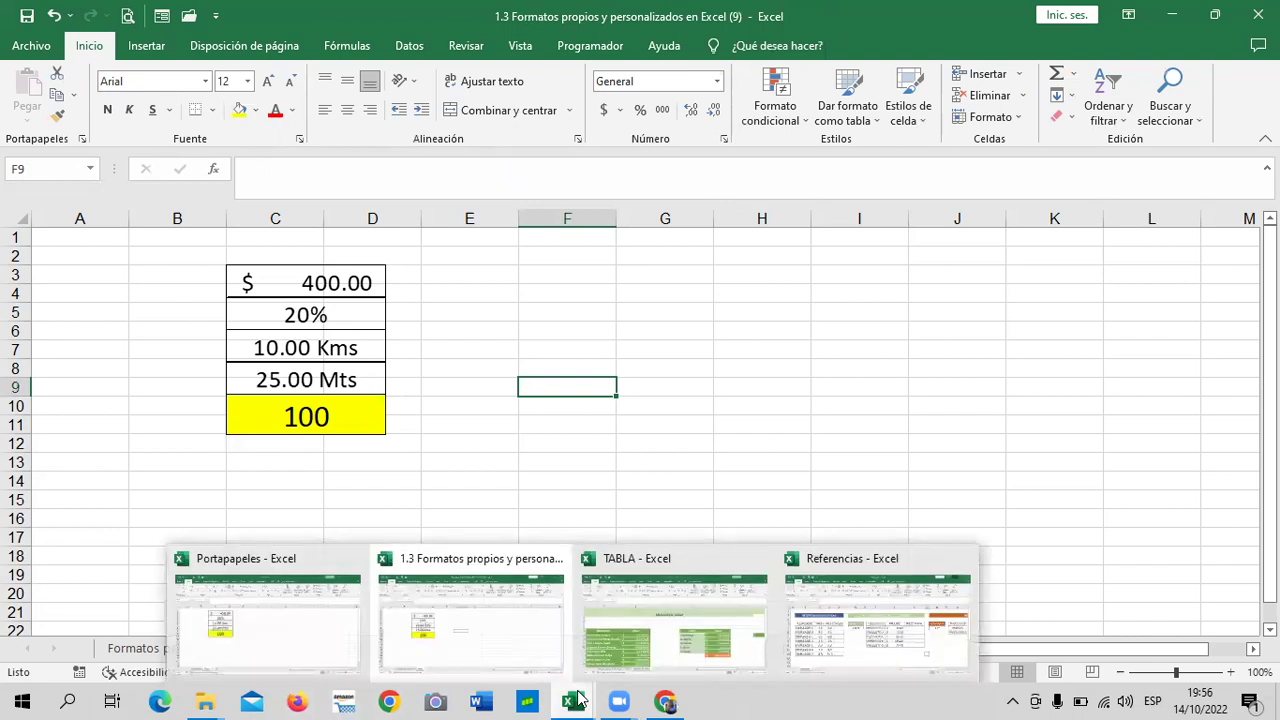
mouse_move(268, 612)
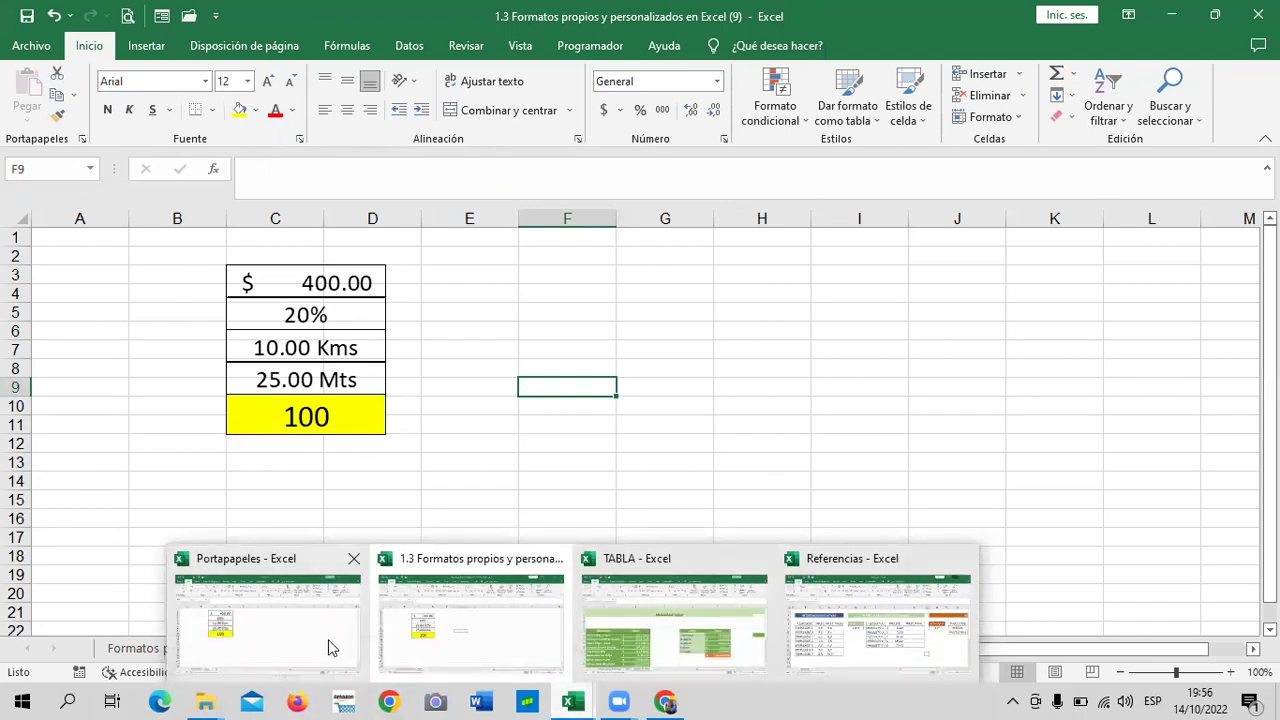
left_click(330, 646)
left_click(460, 499)
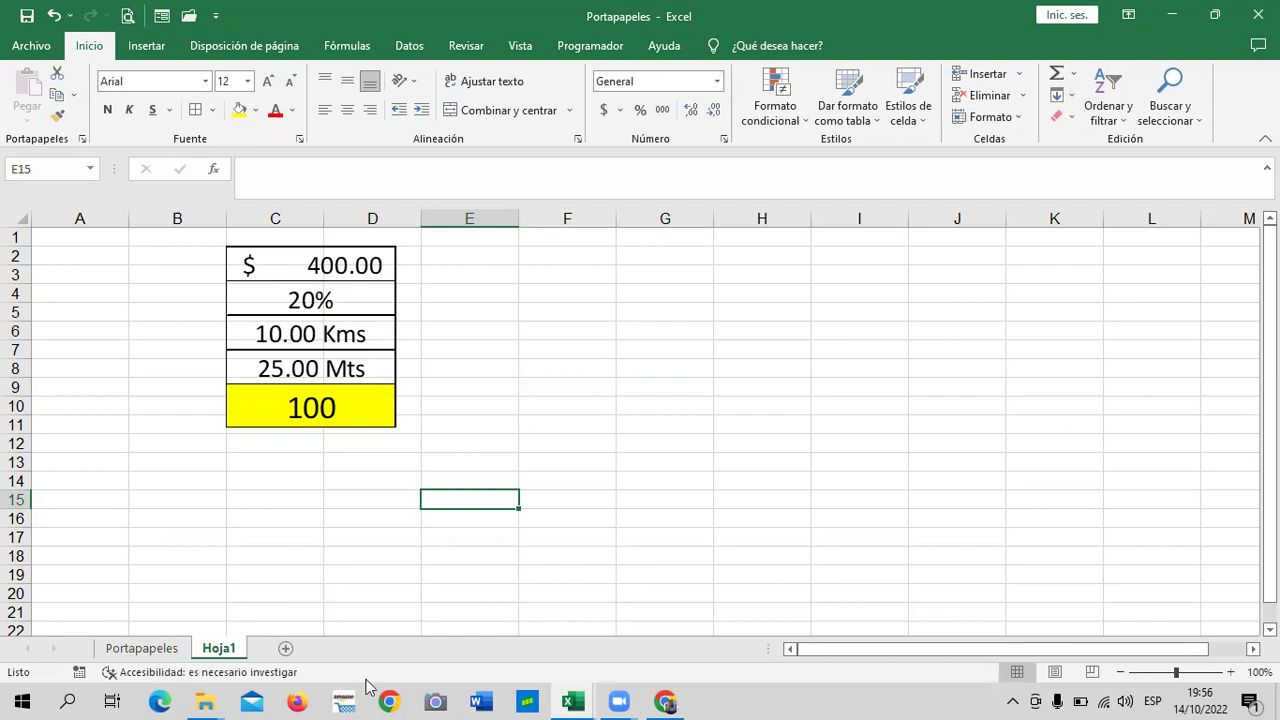
left_click(155, 655)
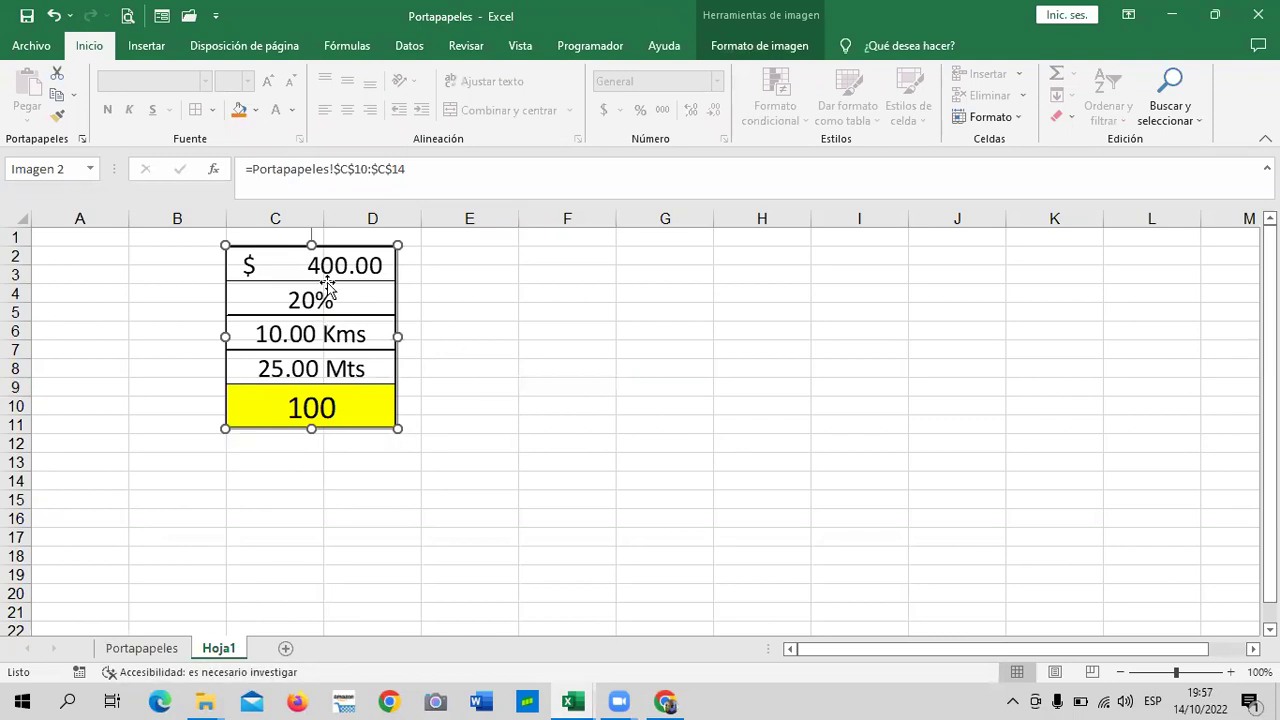
left_click(676, 498)
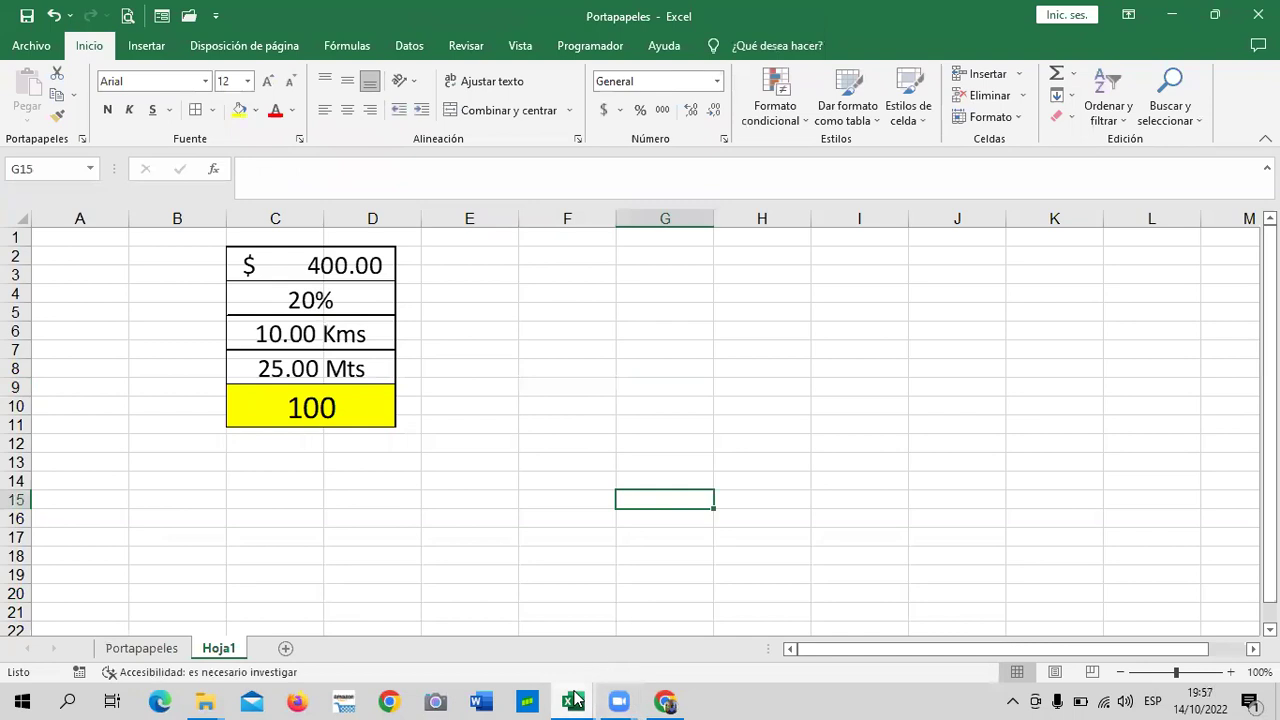
mouse_move(572, 701)
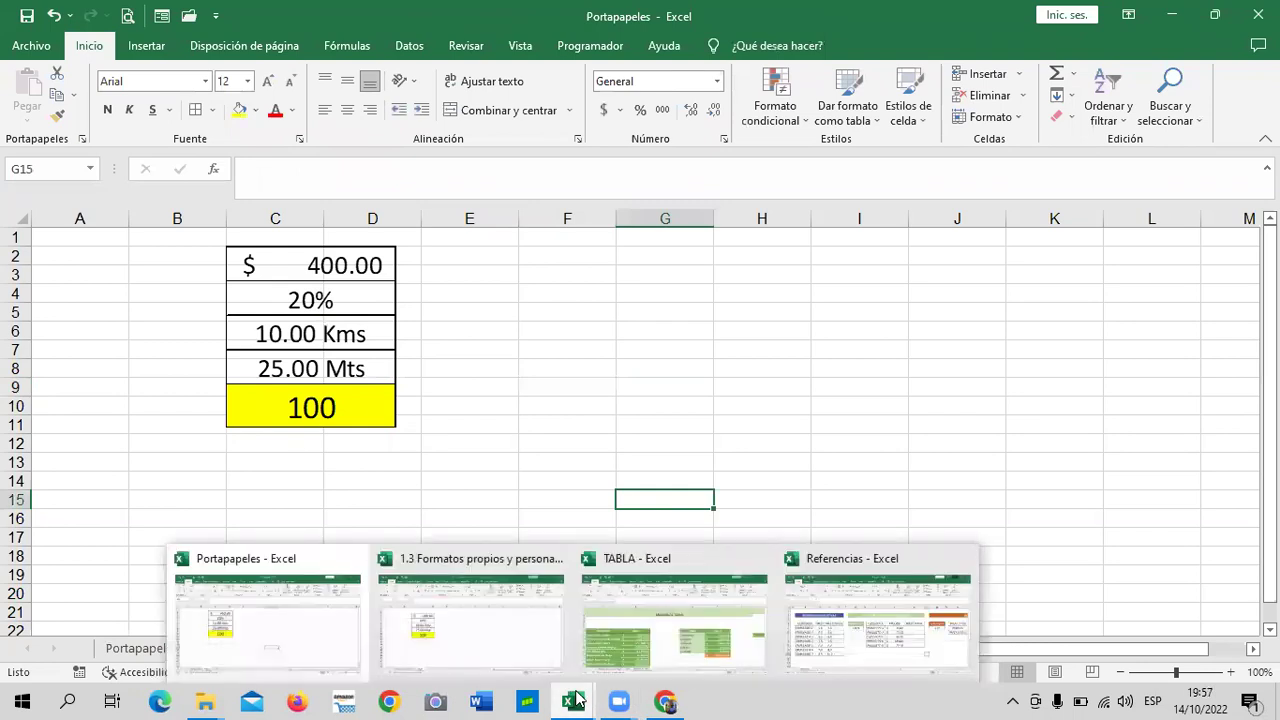
left_click(316, 629)
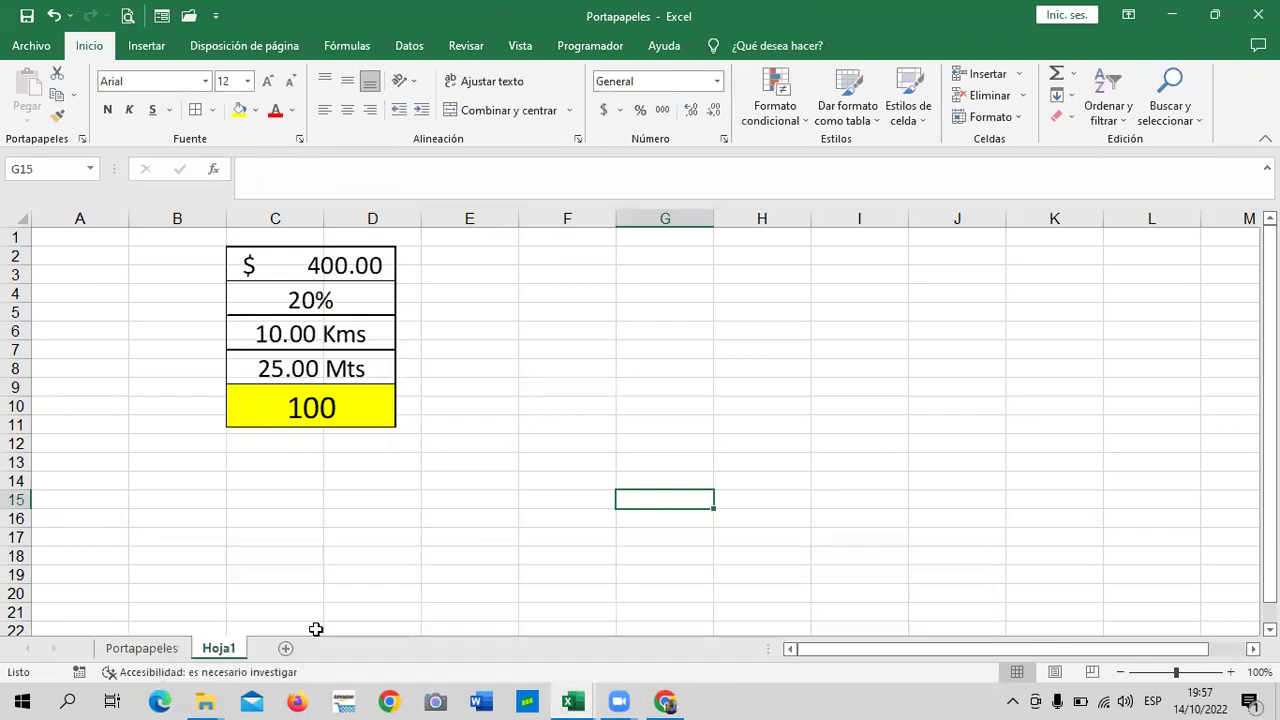
left_click(150, 648)
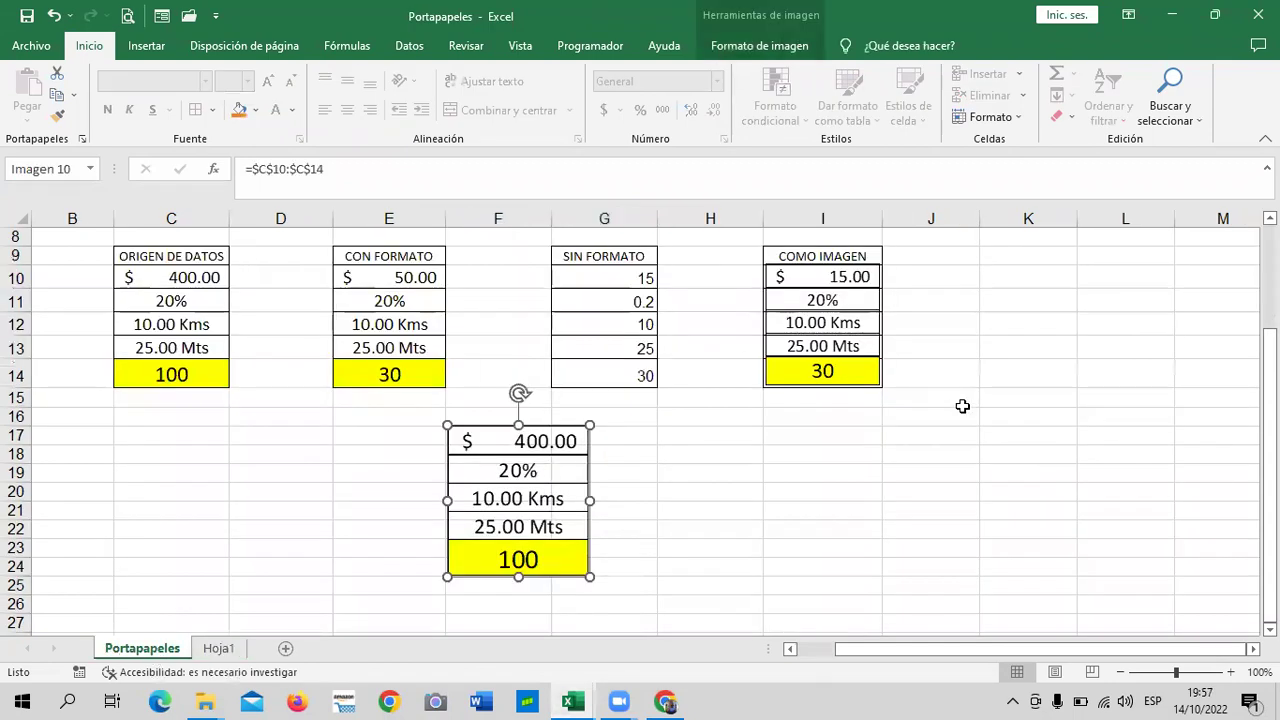
left_click(792, 505)
scroll(792, 502, "up", 3)
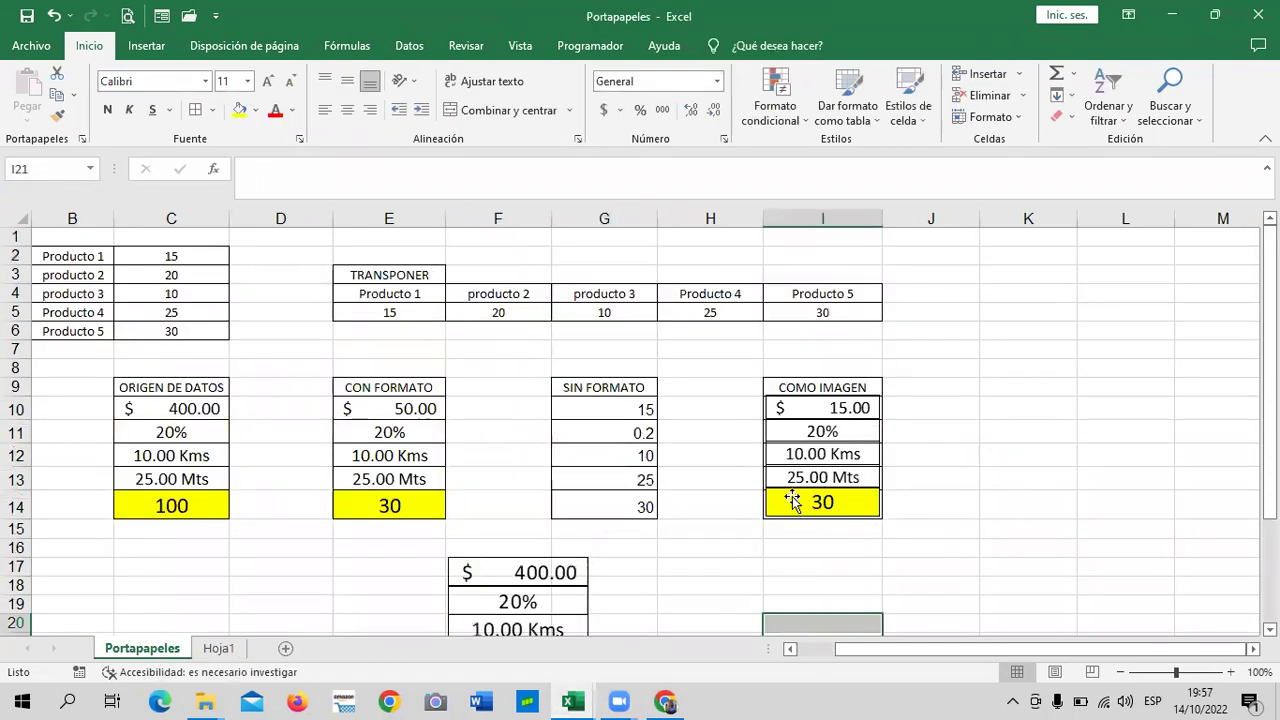
scroll(792, 502, "down", 2)
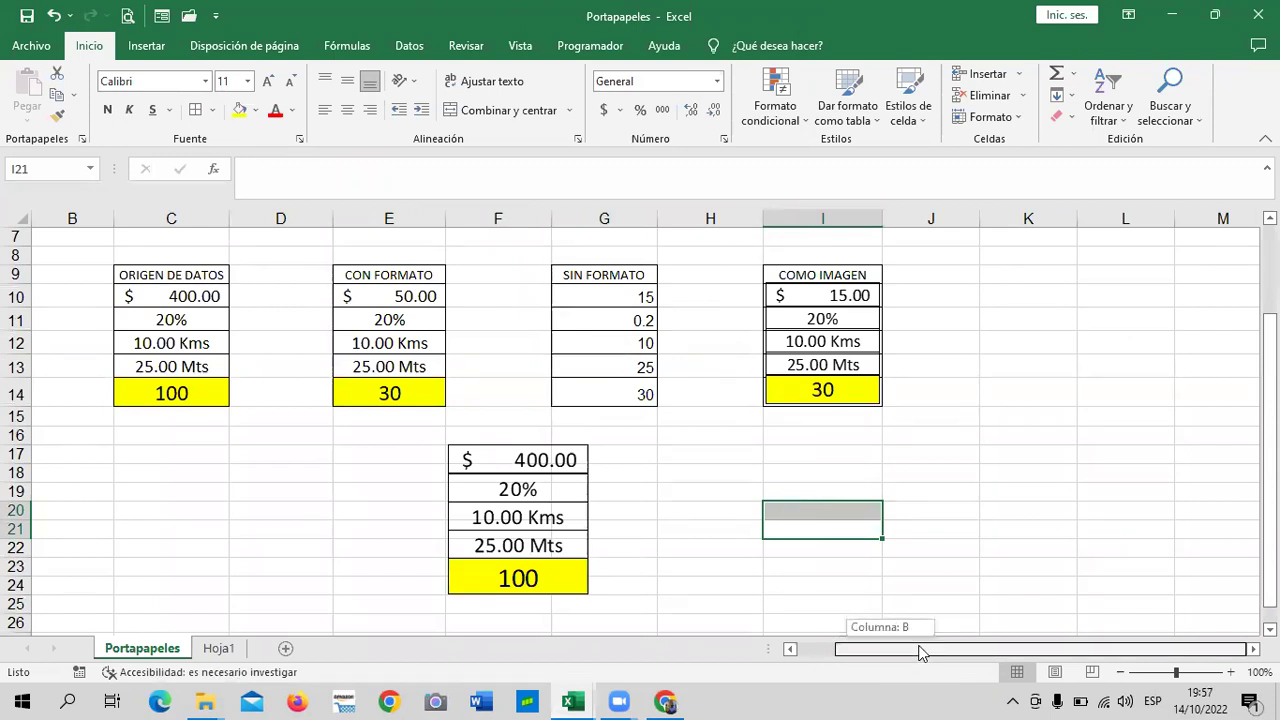
scroll(412, 612, "right", 3)
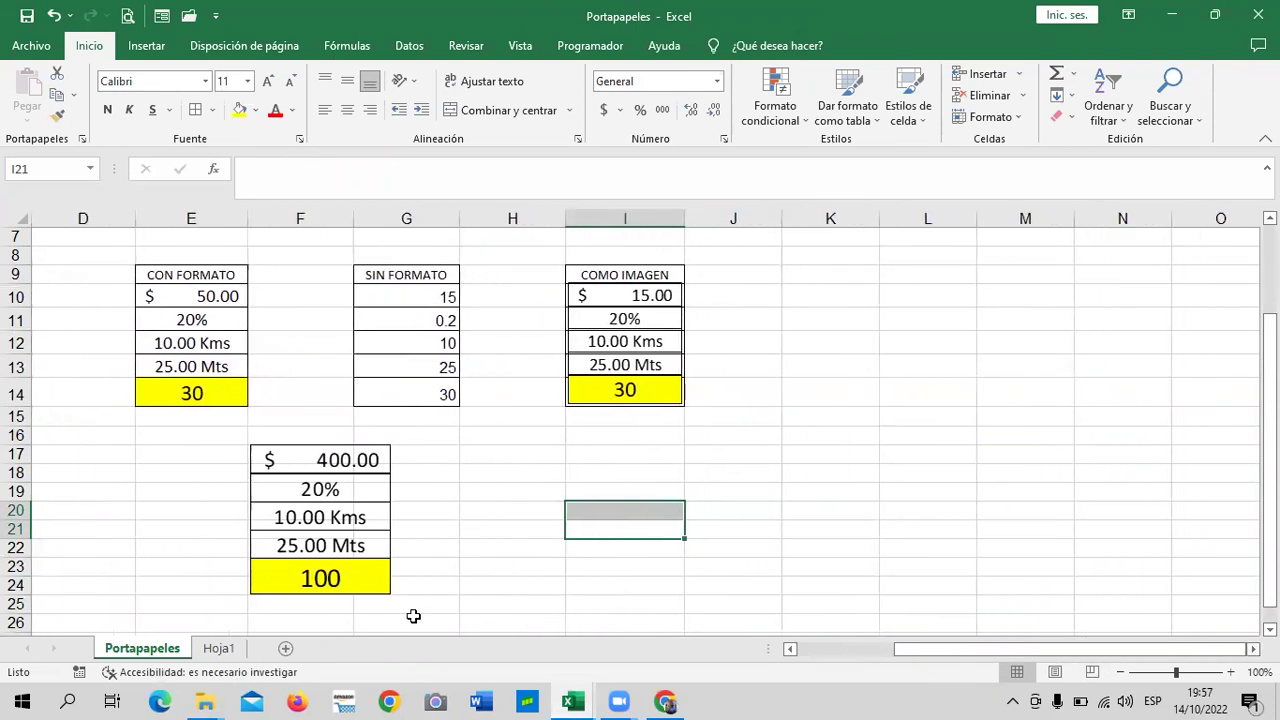
left_click(215, 649)
left_click(343, 265)
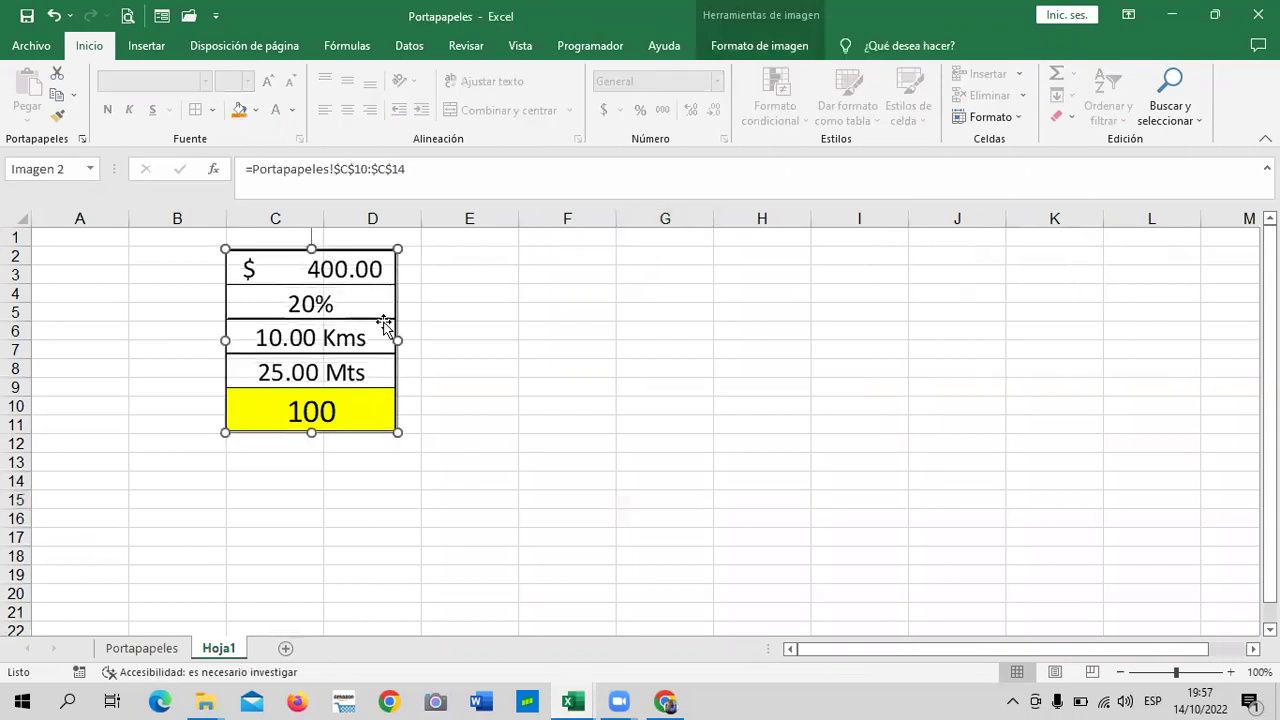
Delete the linked picture from Hoja1 and briefly select columns C through E.
key("Delete")
left_click(491, 345)
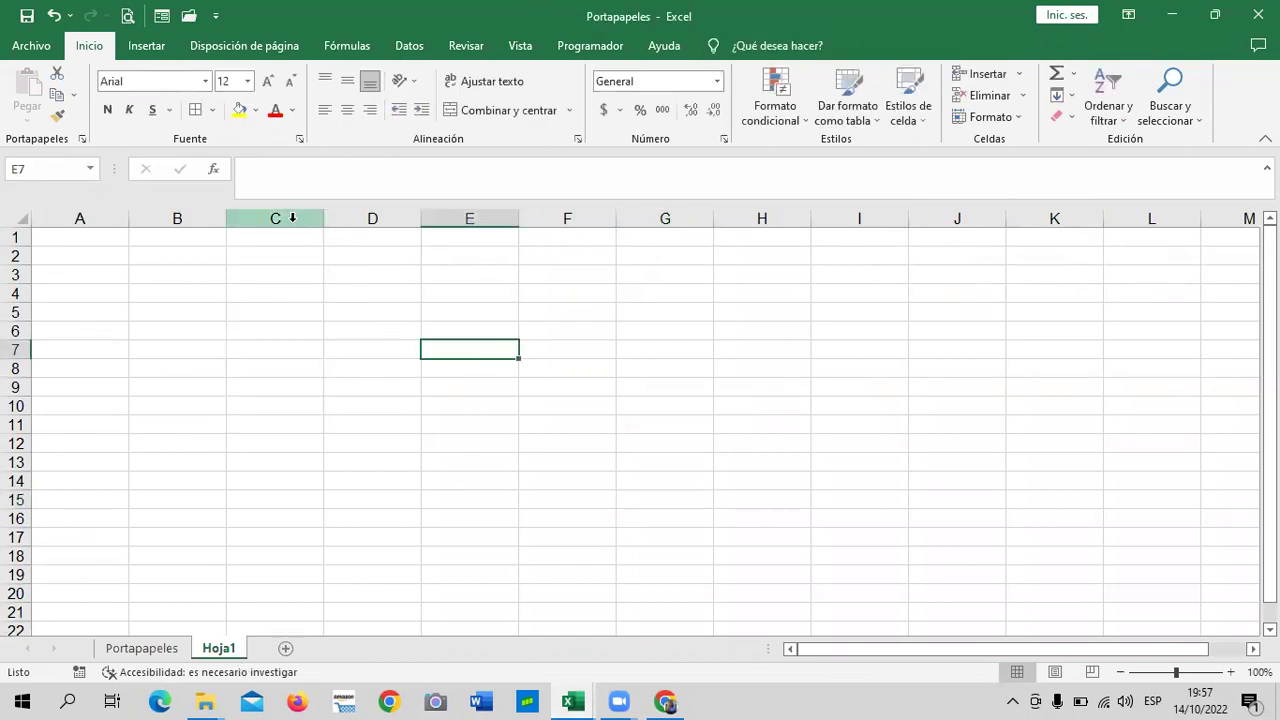
left_click(386, 288)
left_click_drag(290, 210, 437, 228)
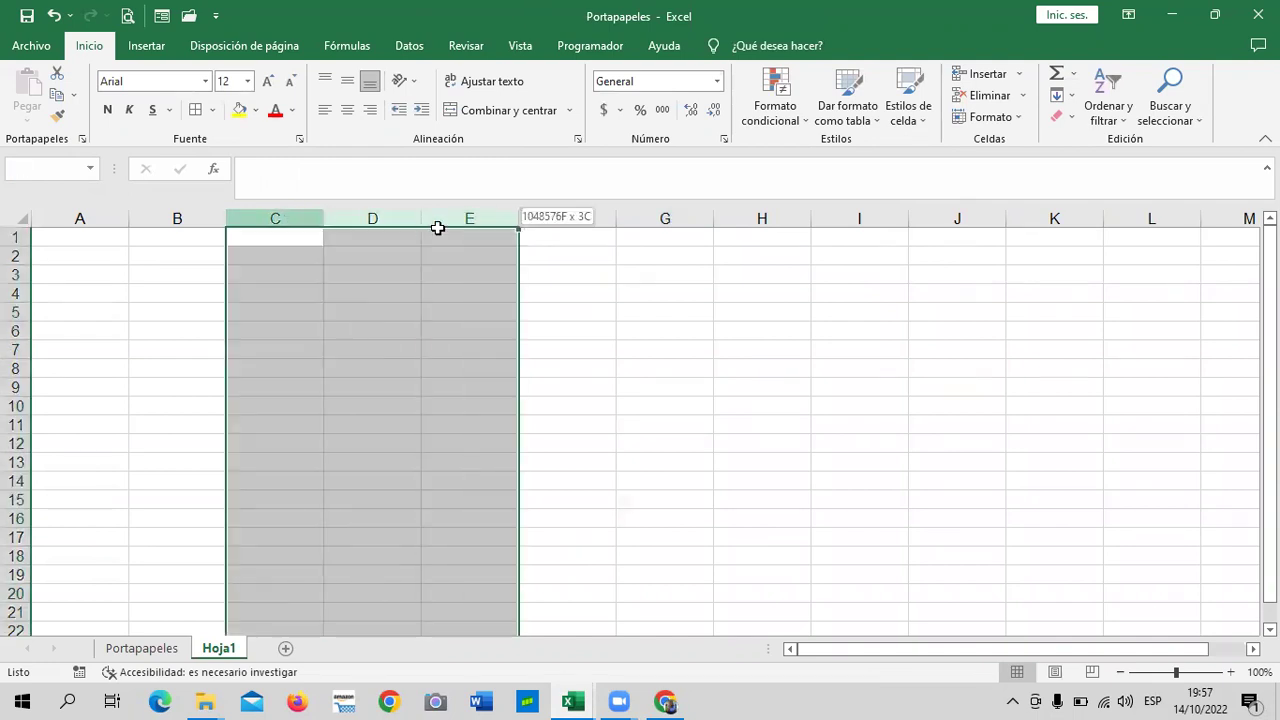
left_click(663, 460)
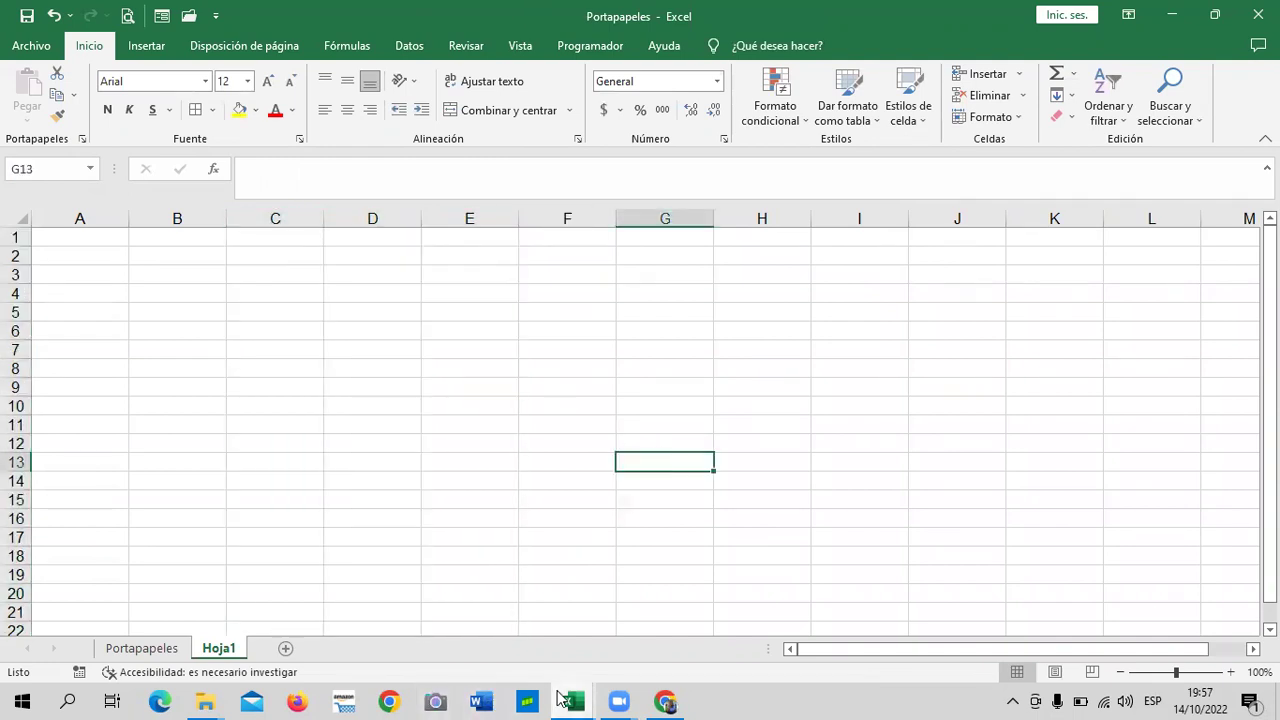
mouse_move(571, 702)
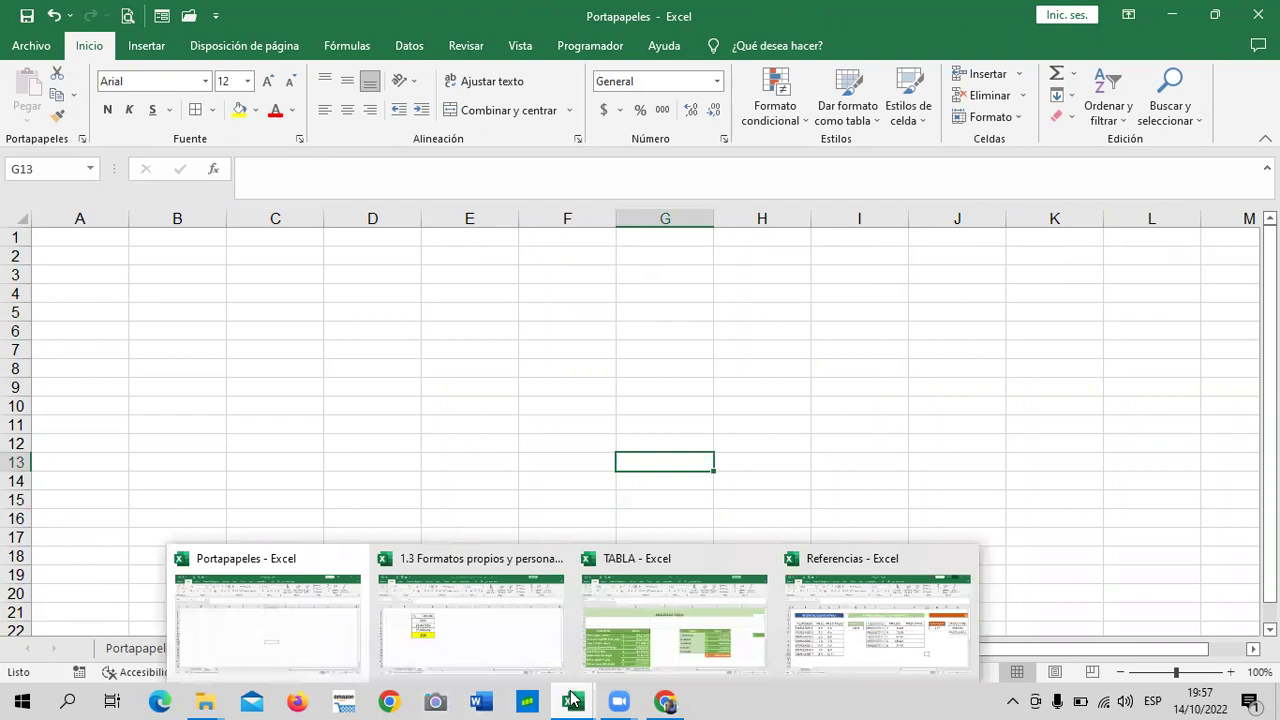
Switch to the 1.3 Formatos workbook's Formatos personalizados sheet and click cells around the vendor table.
left_click(475, 645)
left_click(162, 650)
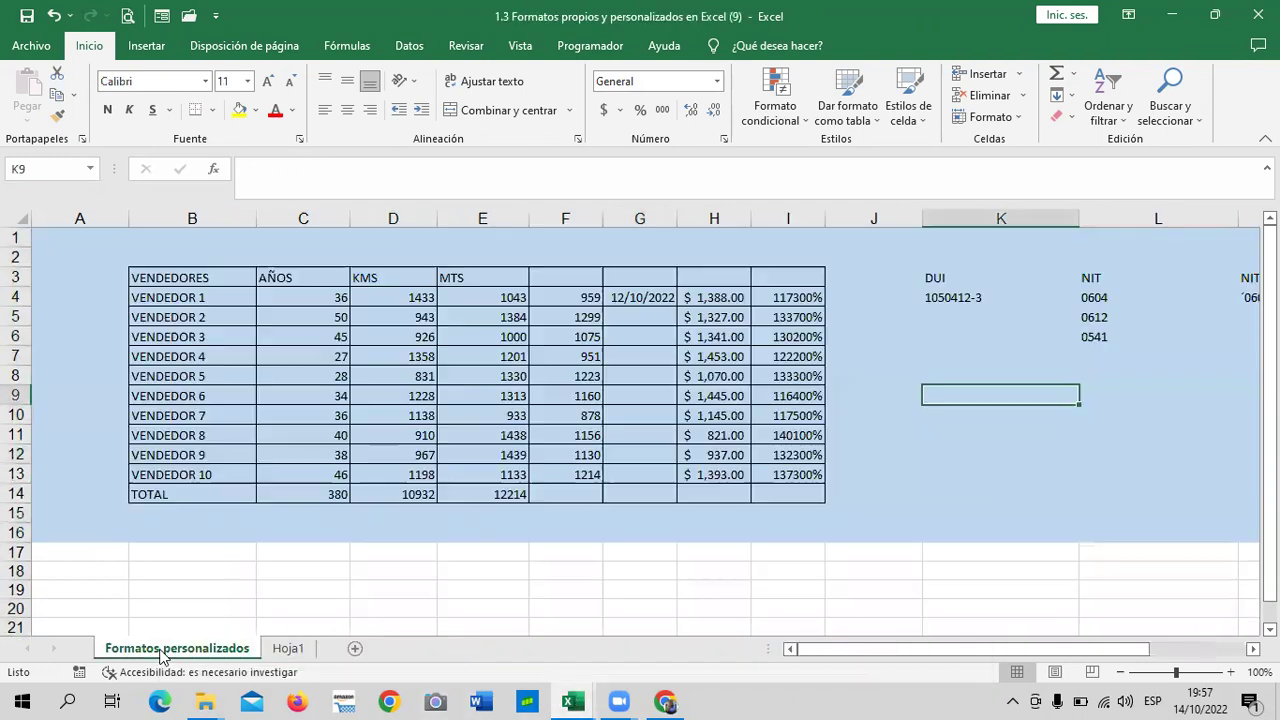
left_click(563, 576)
left_click(934, 473)
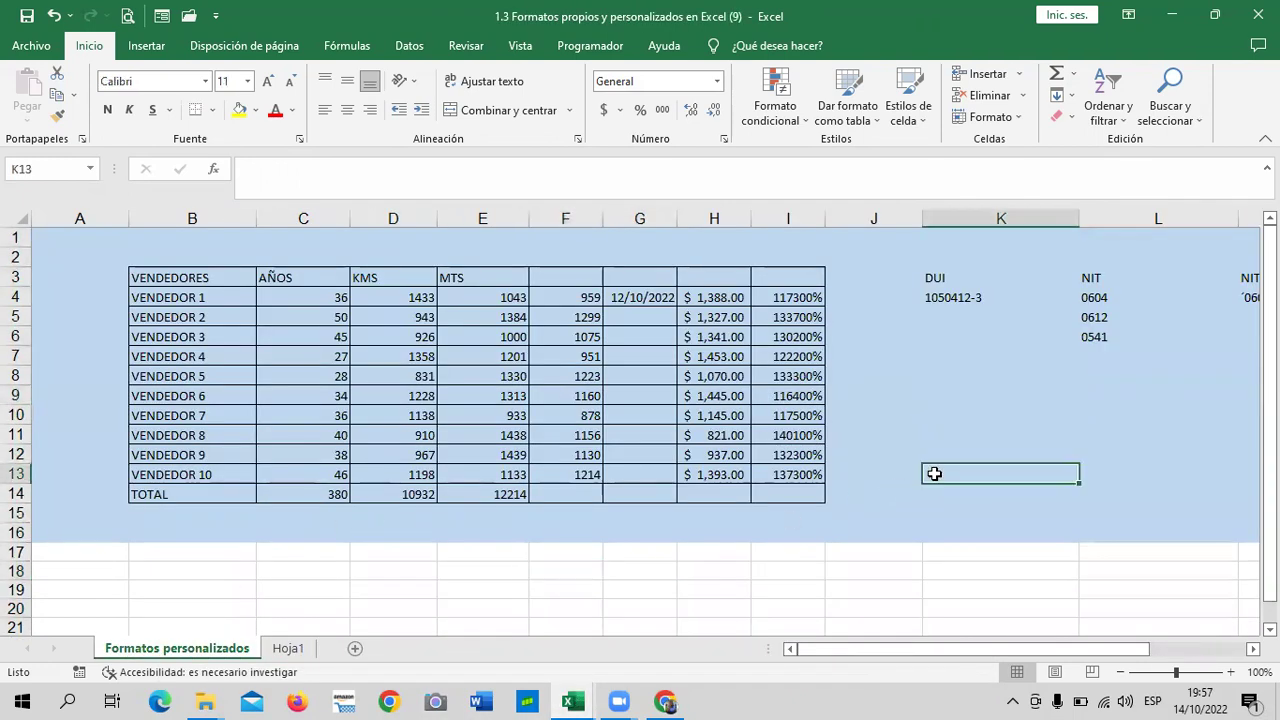
left_click(906, 397)
left_click(648, 607)
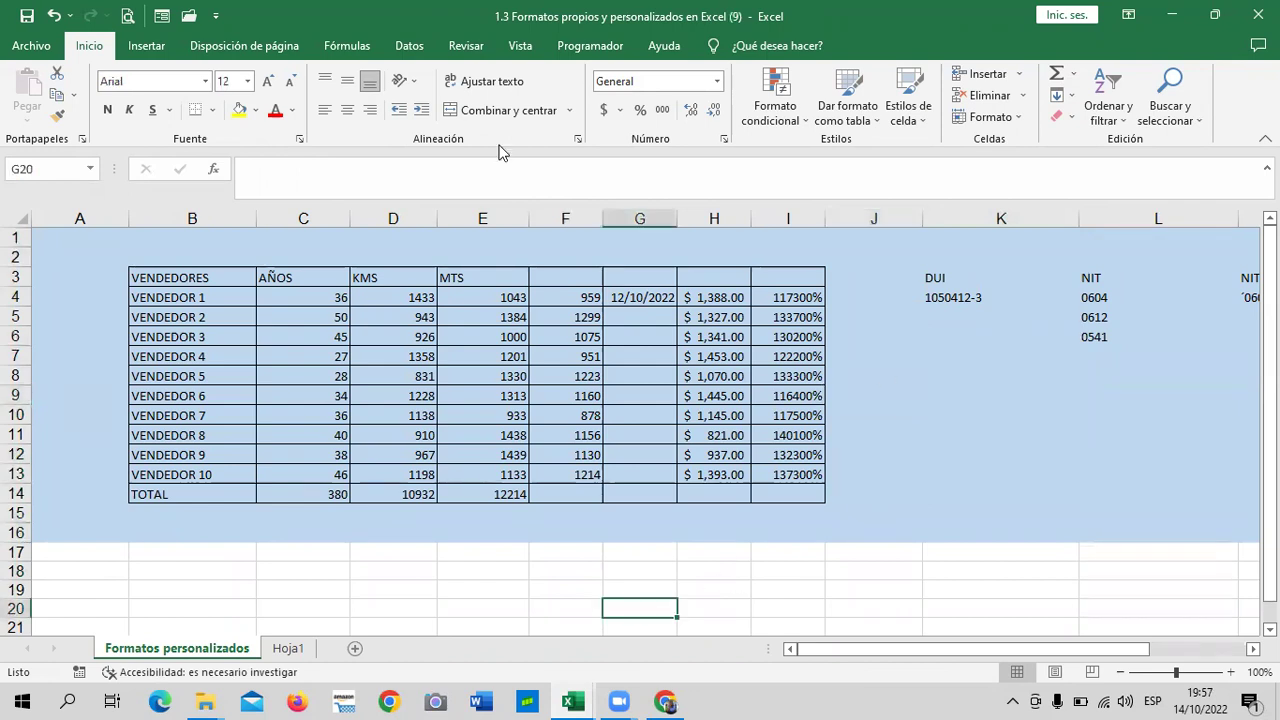
Set columns C through I of the sales table to a width of 5.
left_click_drag(303, 218, 777, 213)
right_click(694, 355)
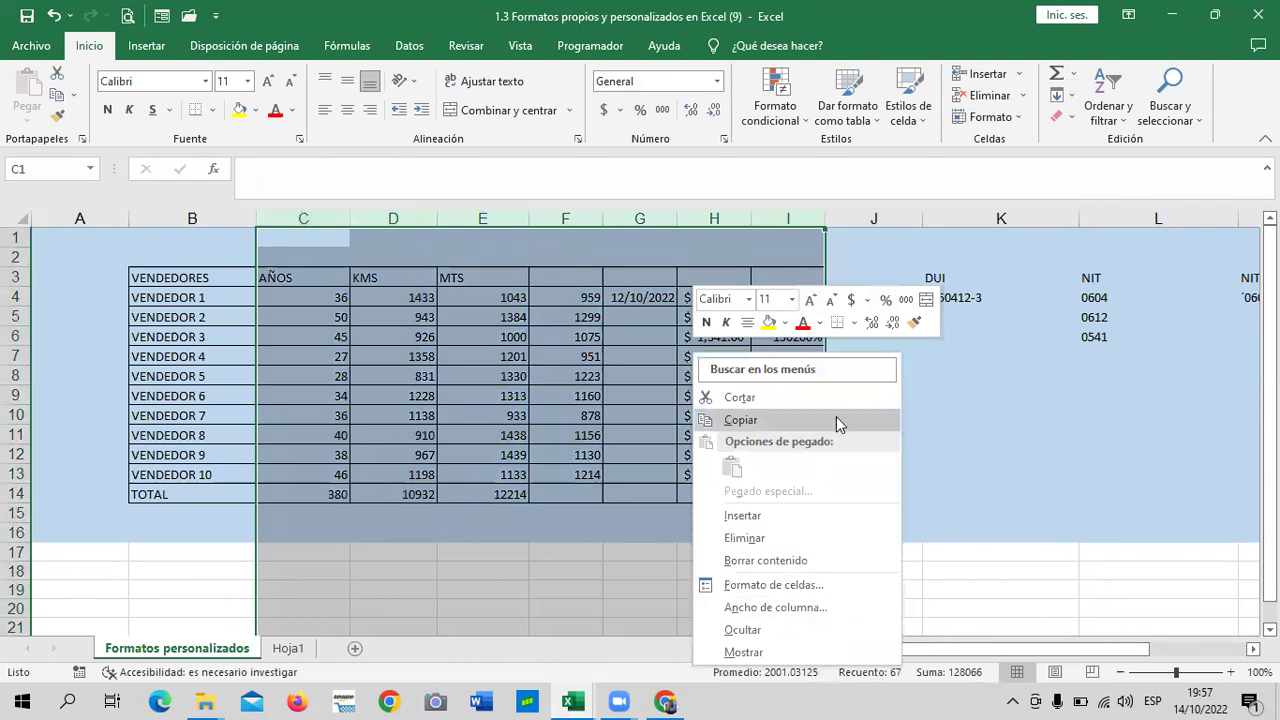
left_click(851, 608)
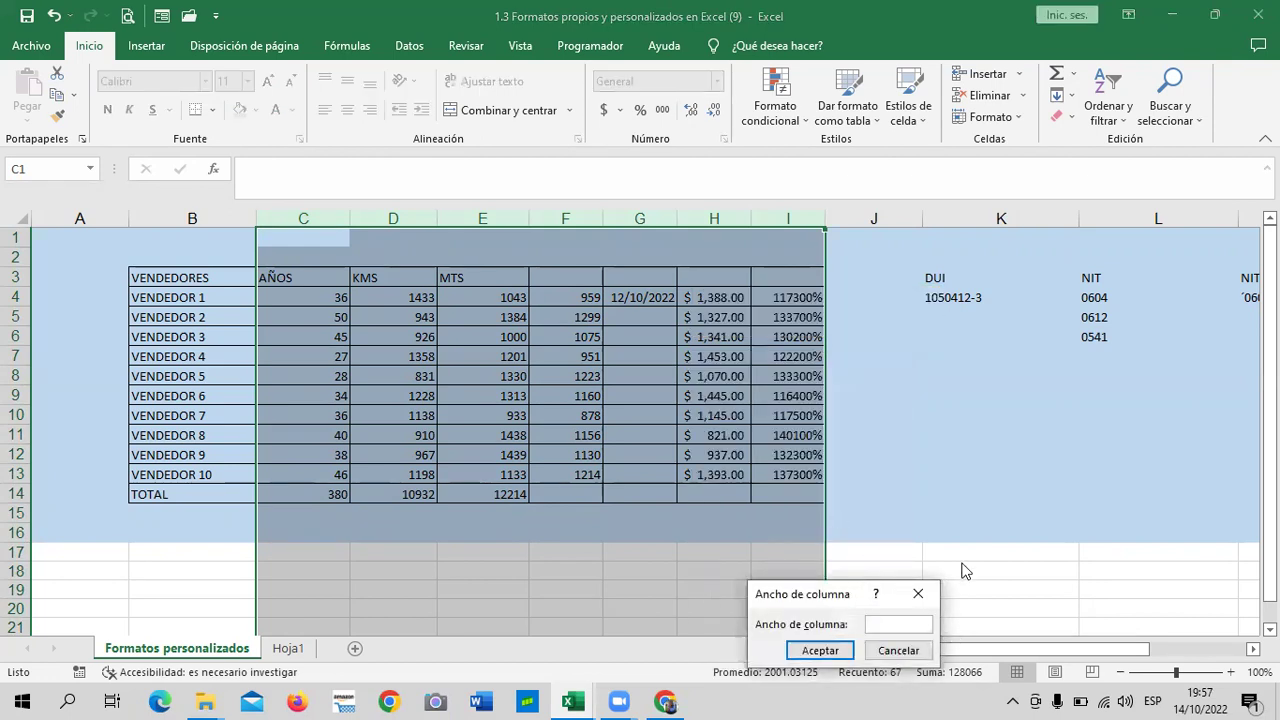
type("5")
key("Return")
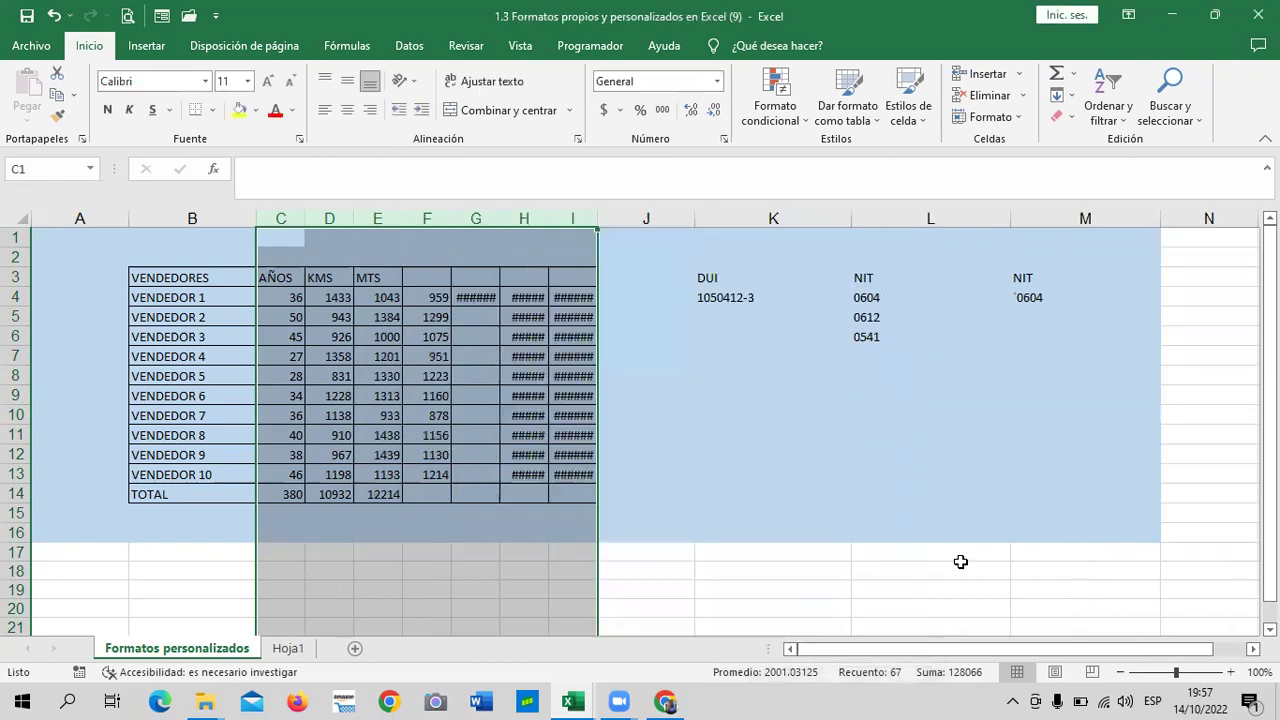
left_click(660, 333)
Reduce the table C3:I14 font size to 8.
left_click_drag(278, 279, 590, 497)
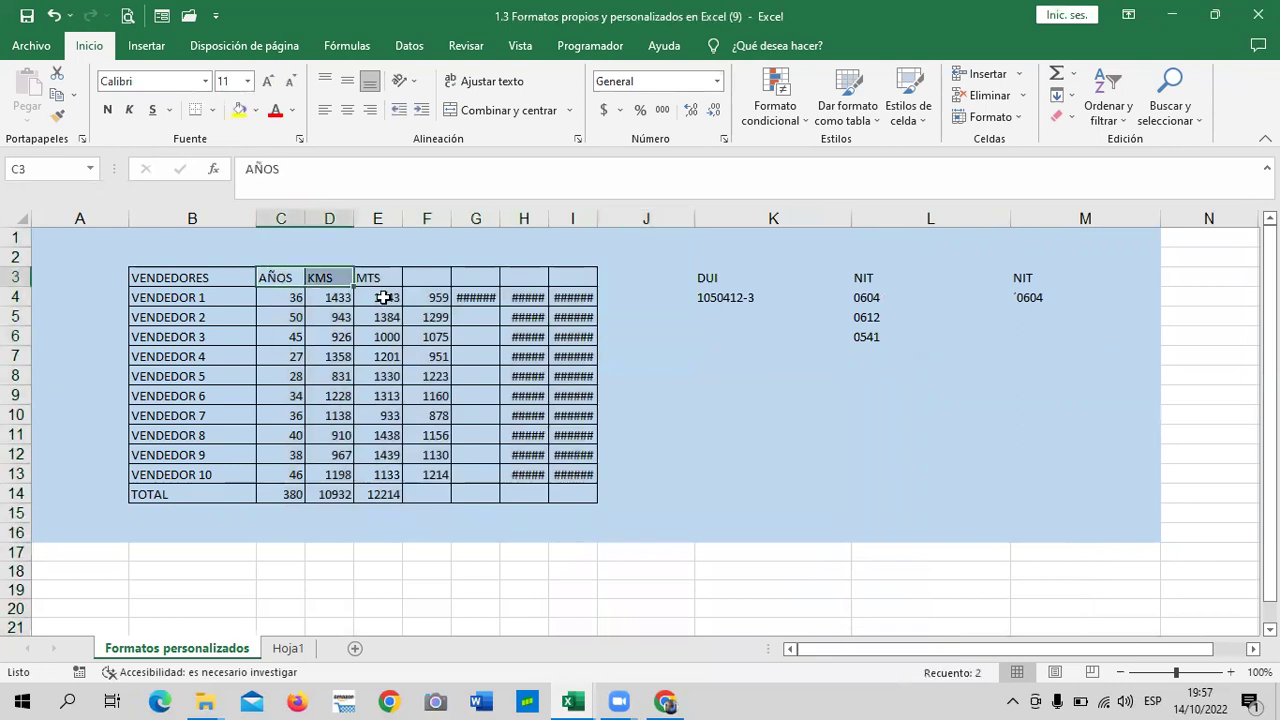
left_click(289, 81)
left_click(289, 81)
left_click(290, 83)
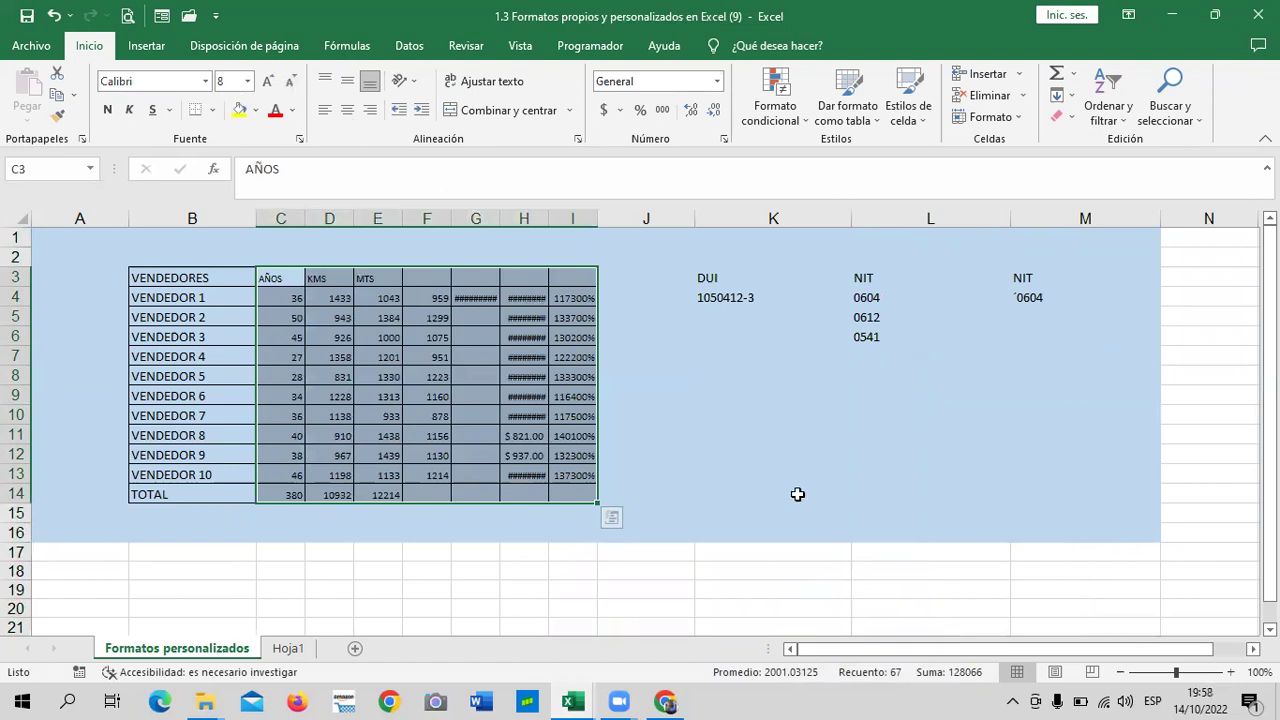
left_click(797, 491)
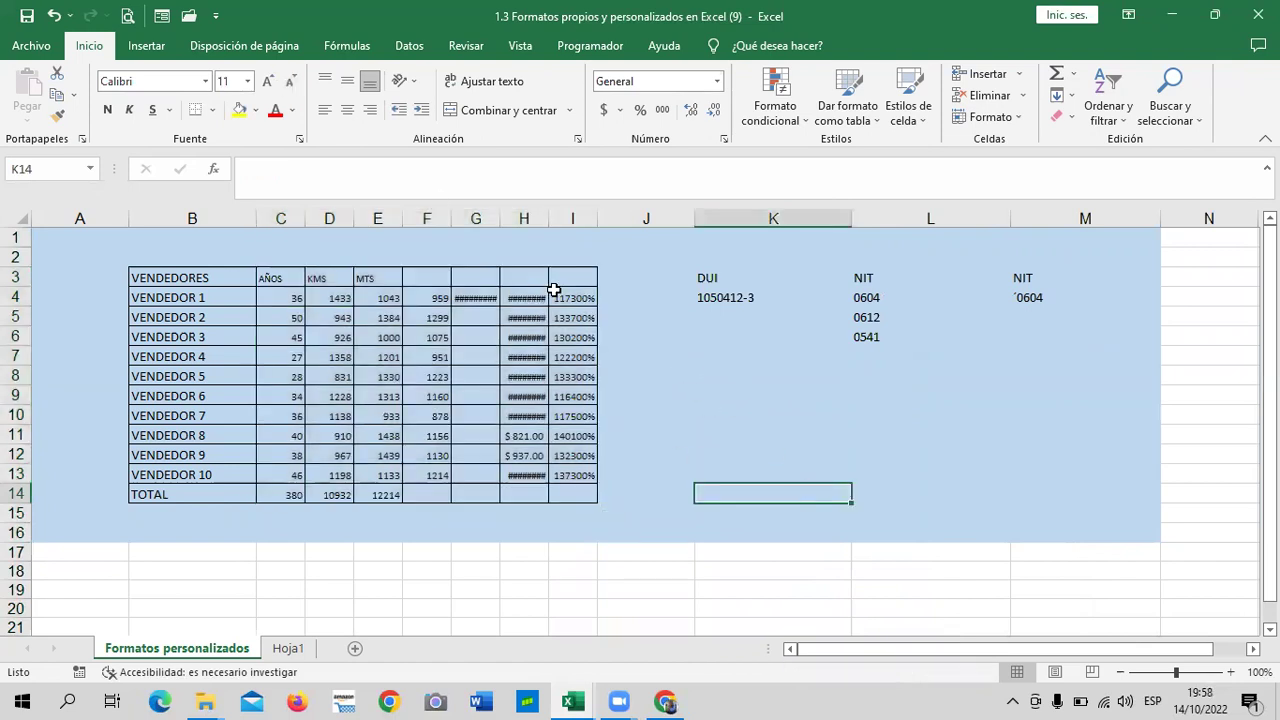
Widen column H so its values show, then select the table from VENDEDORES to TOTAL.
left_click(621, 412)
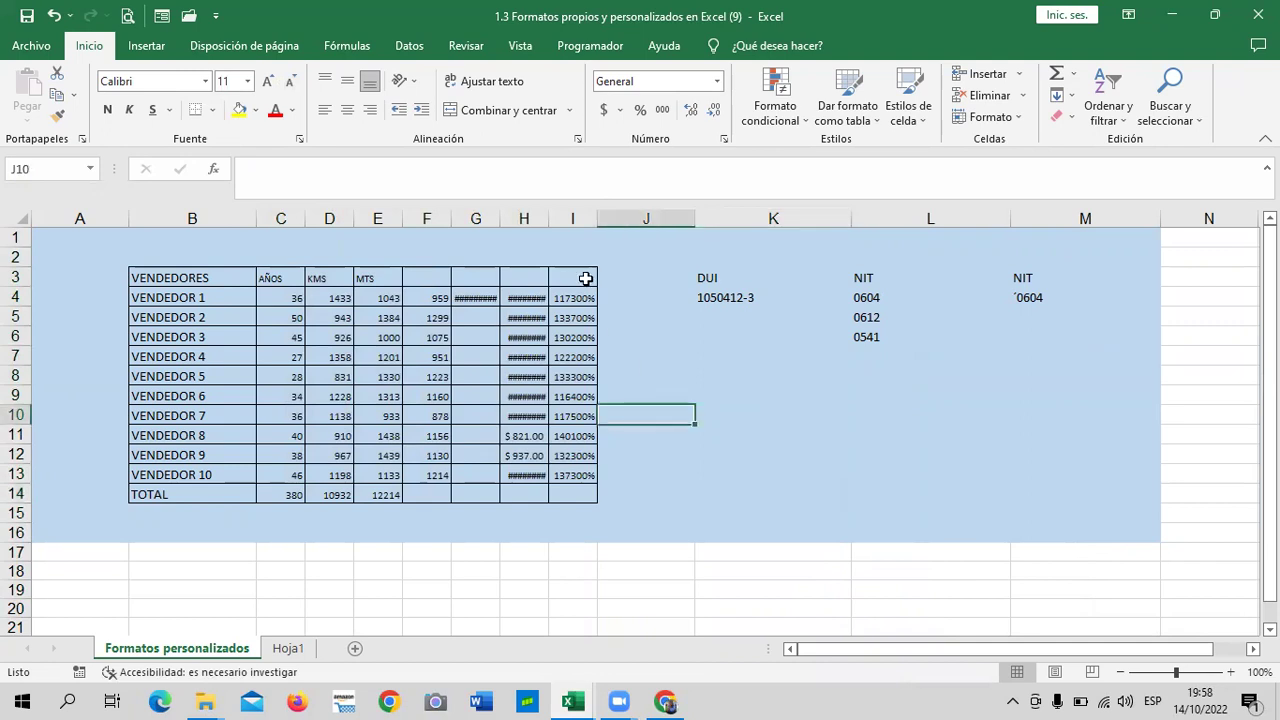
left_click_drag(548, 218, 510, 219)
left_click(790, 453)
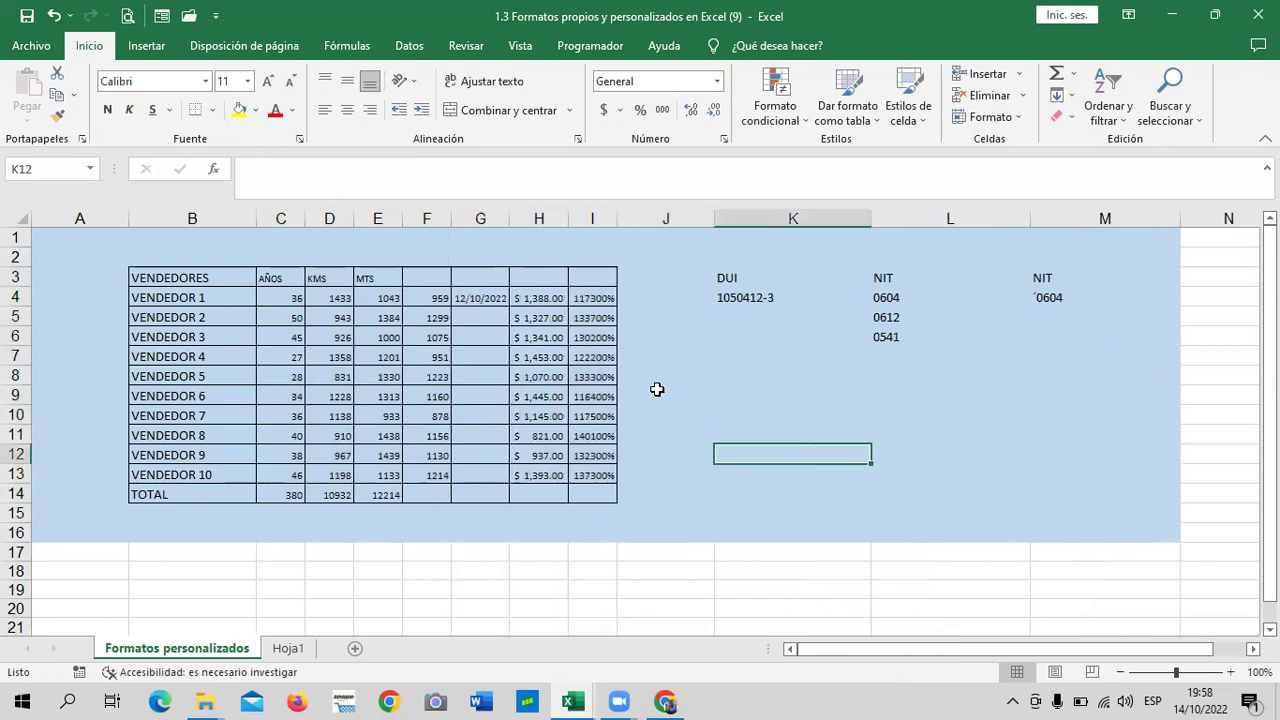
left_click(284, 434)
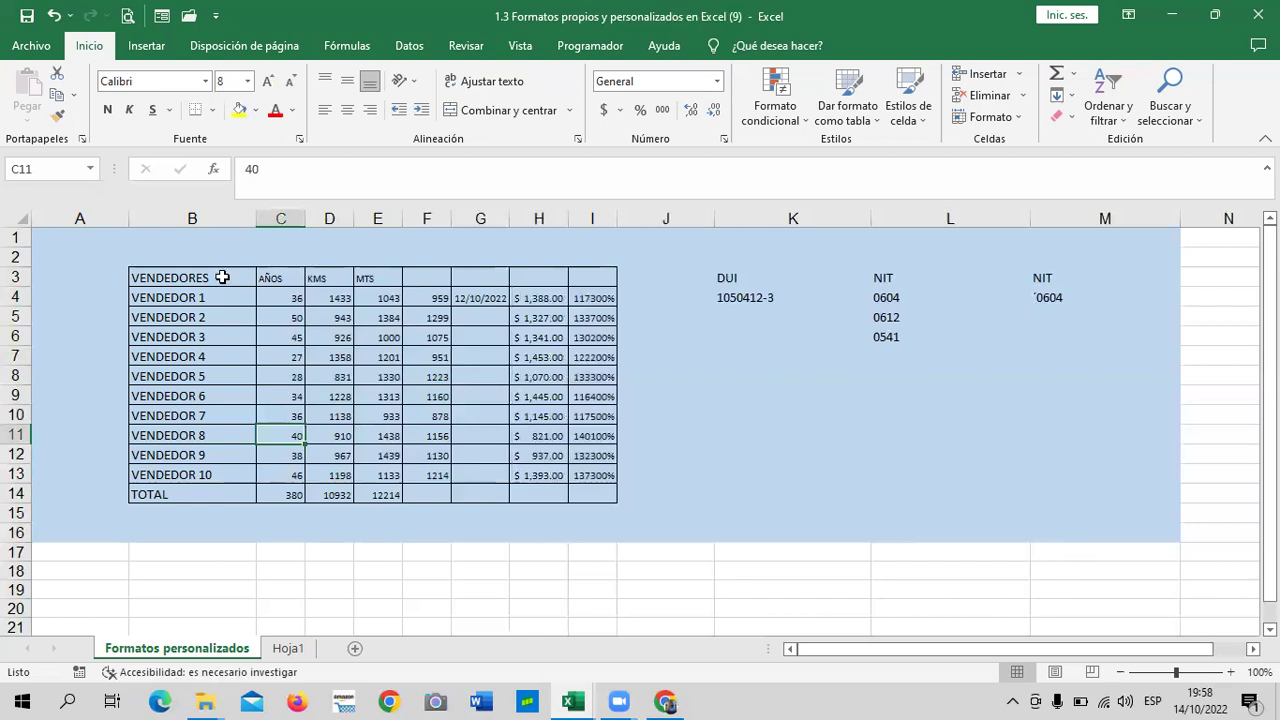
left_click_drag(215, 258, 610, 493)
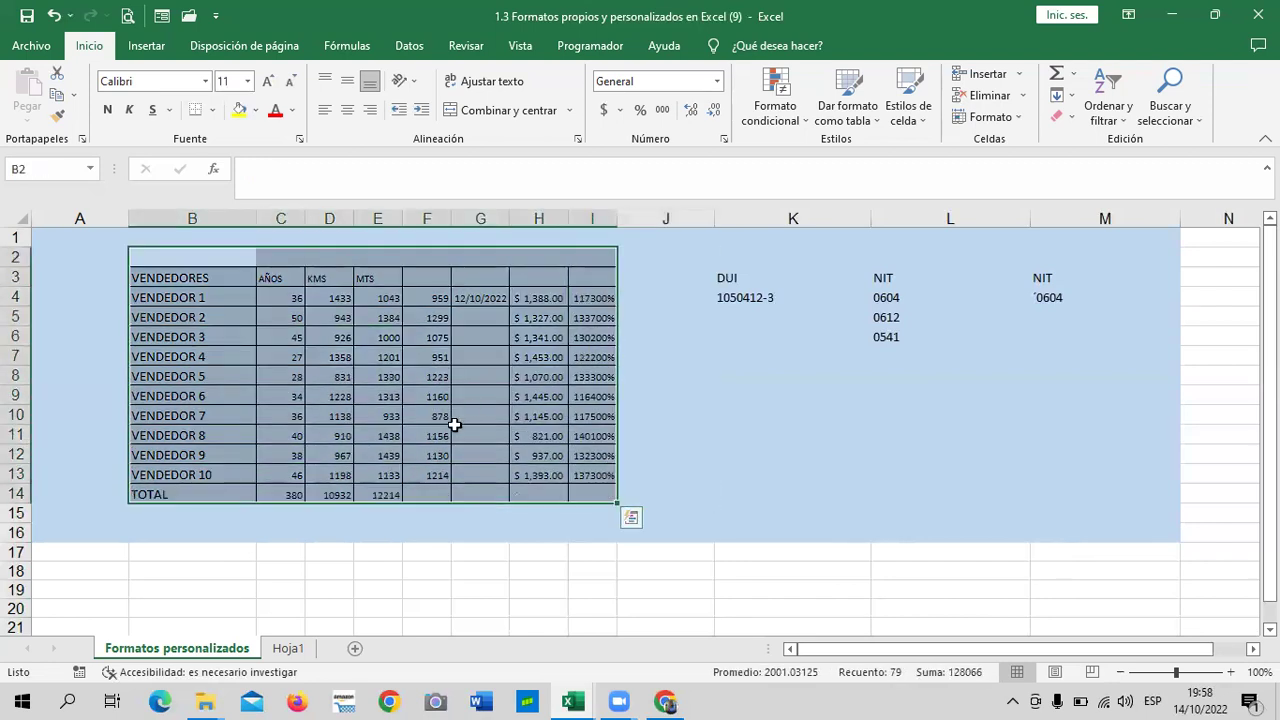
left_click(455, 425)
mouse_move(180, 278)
left_mouse_down()
mouse_move(557, 497)
mouse_move(590, 497)
left_mouse_up()
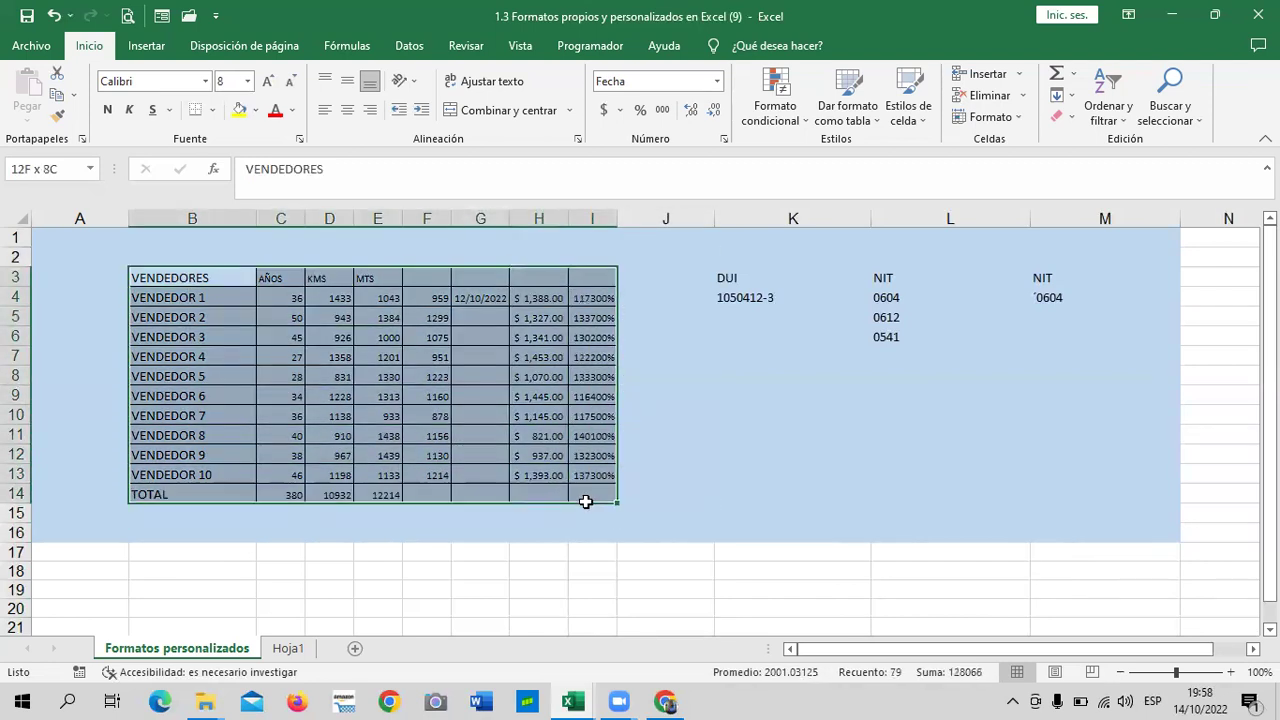
Copy the vendor table and delete the old linked picture from Hoja1.
right_click(526, 338)
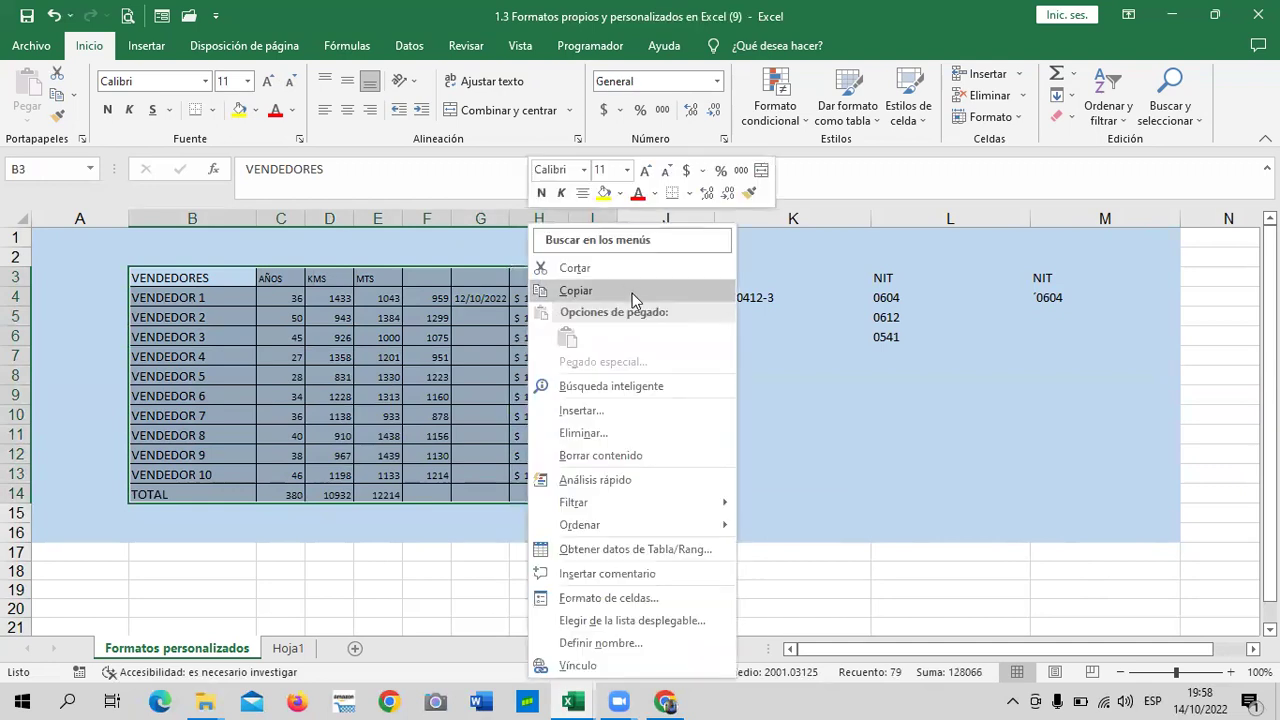
left_click(575, 290)
left_click(288, 648)
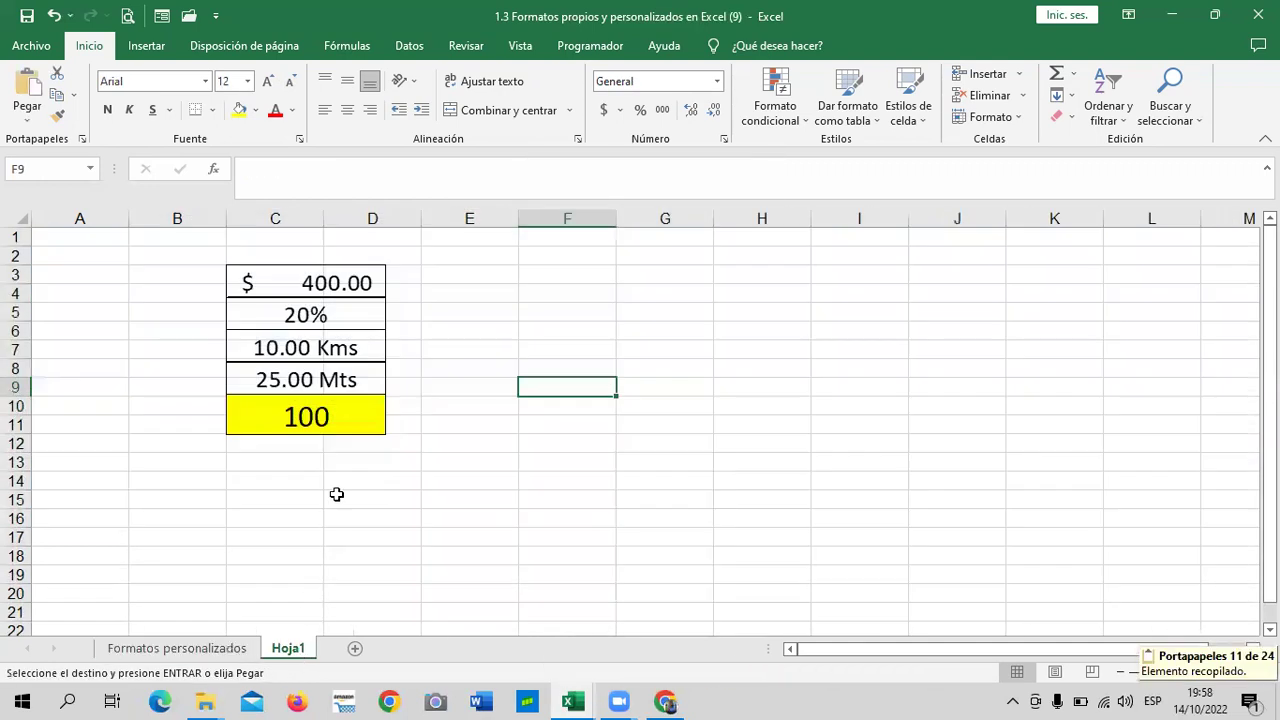
left_click(333, 276)
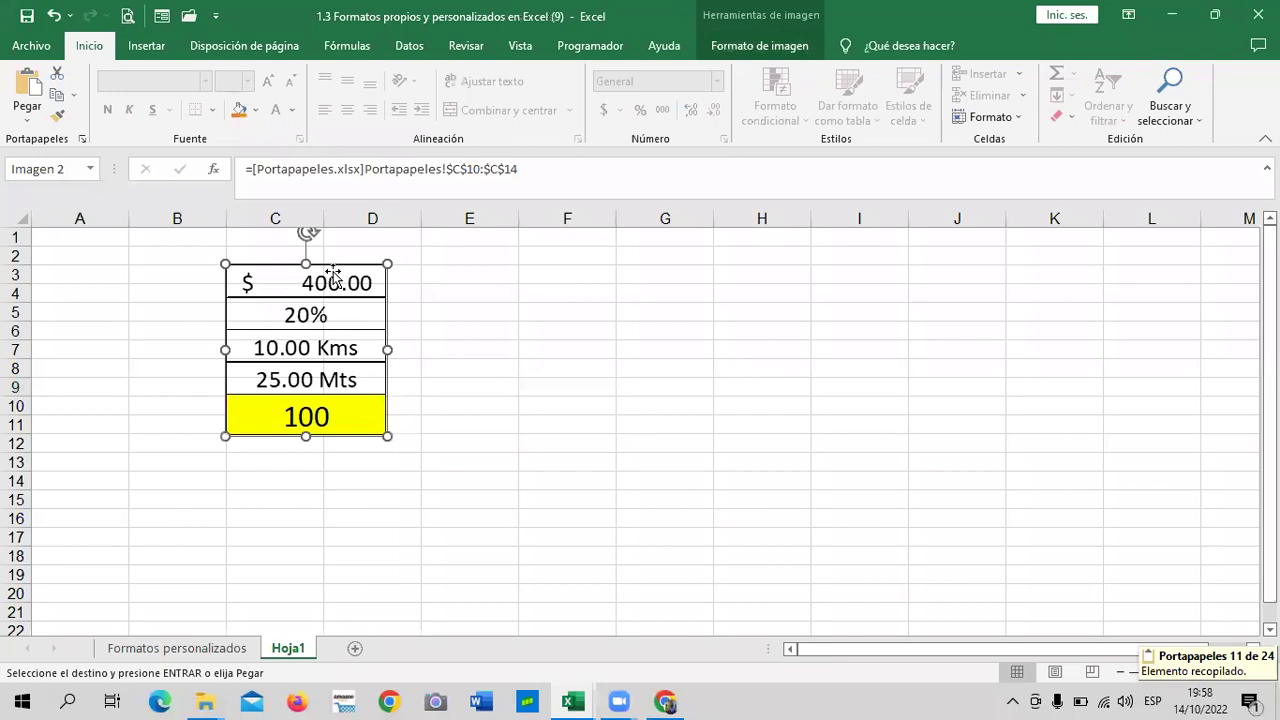
key("Delete")
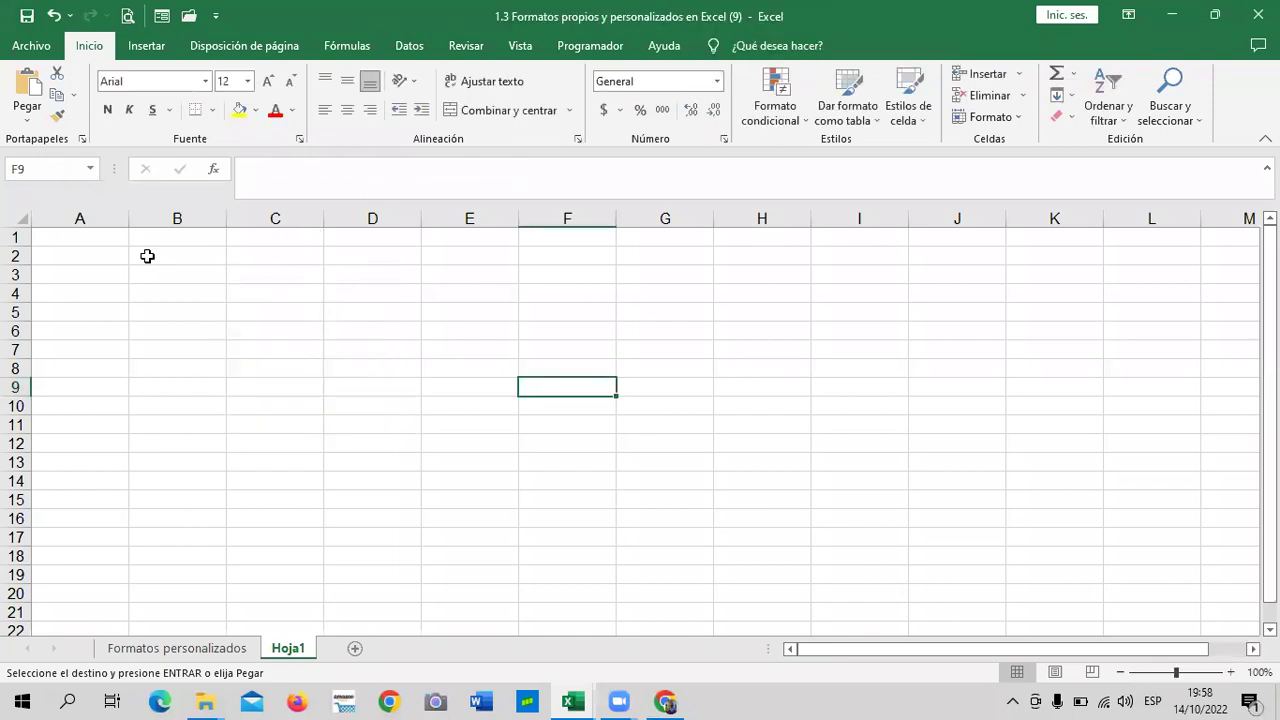
Paste the table at B2 on Hoja1 with default formatting and check column I's width.
left_click(147, 256)
right_click(147, 256)
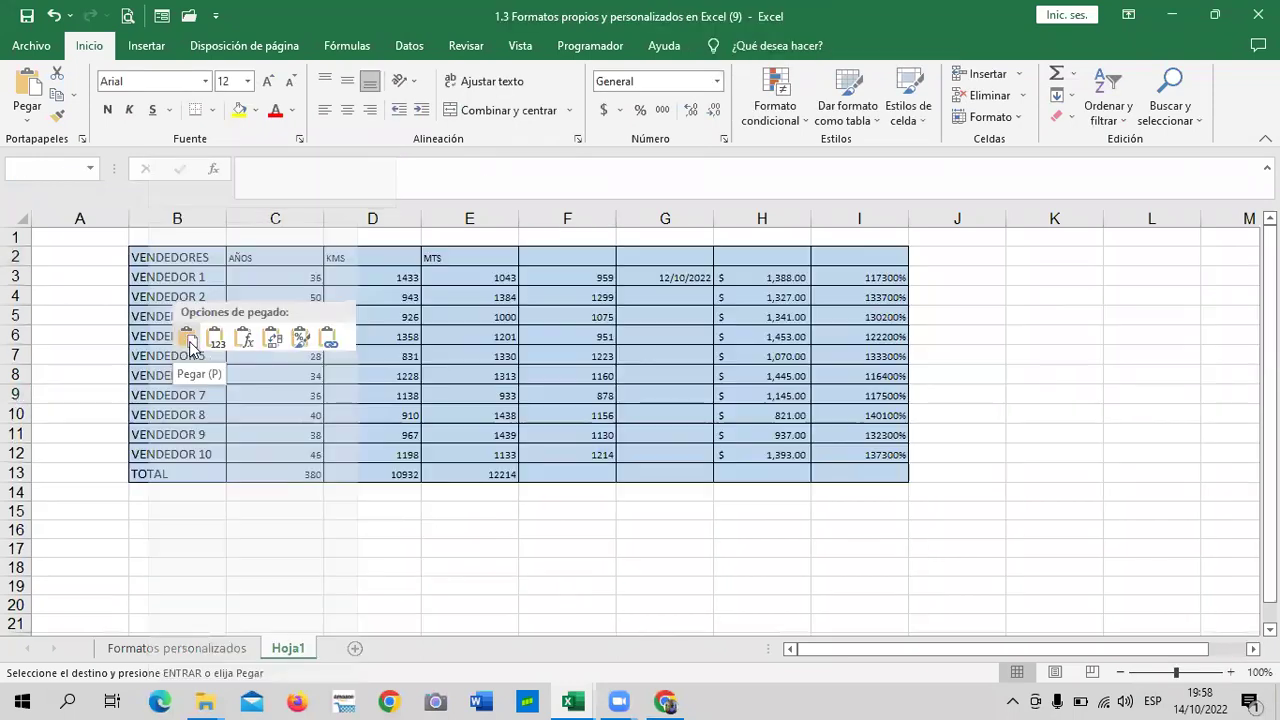
left_click(188, 339)
left_click(1052, 449)
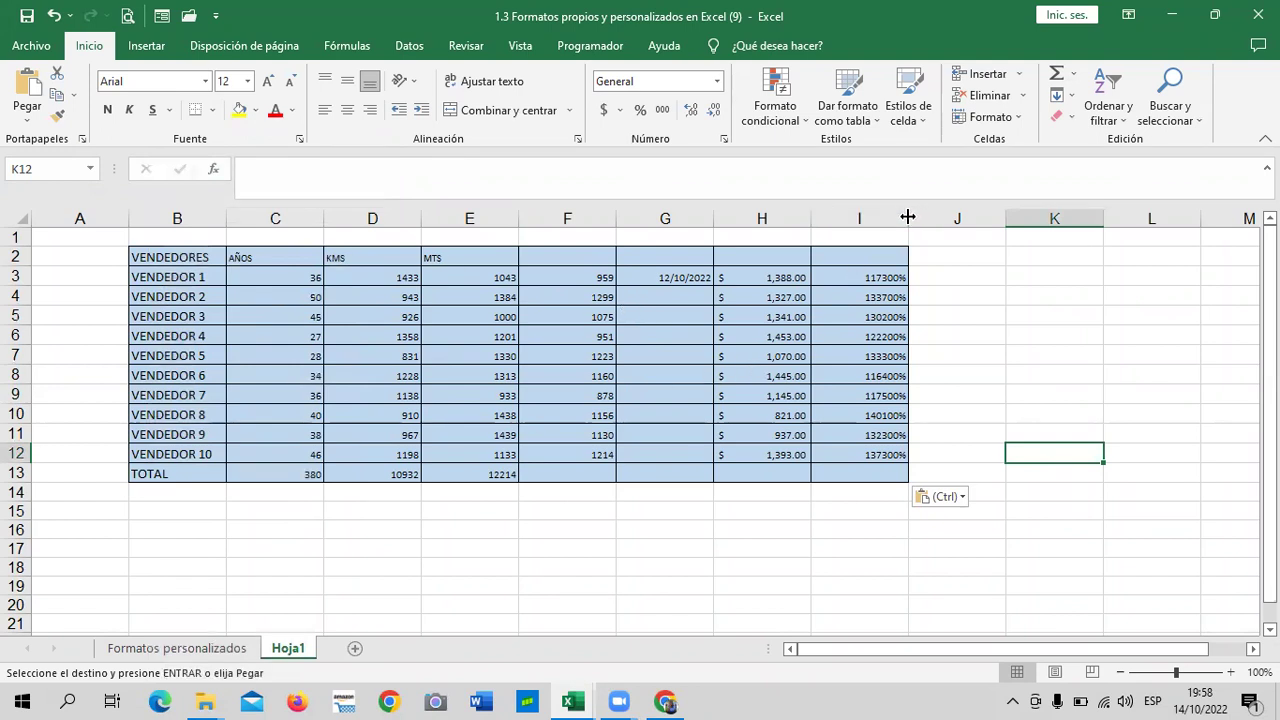
left_click_drag(908, 217, 908, 217)
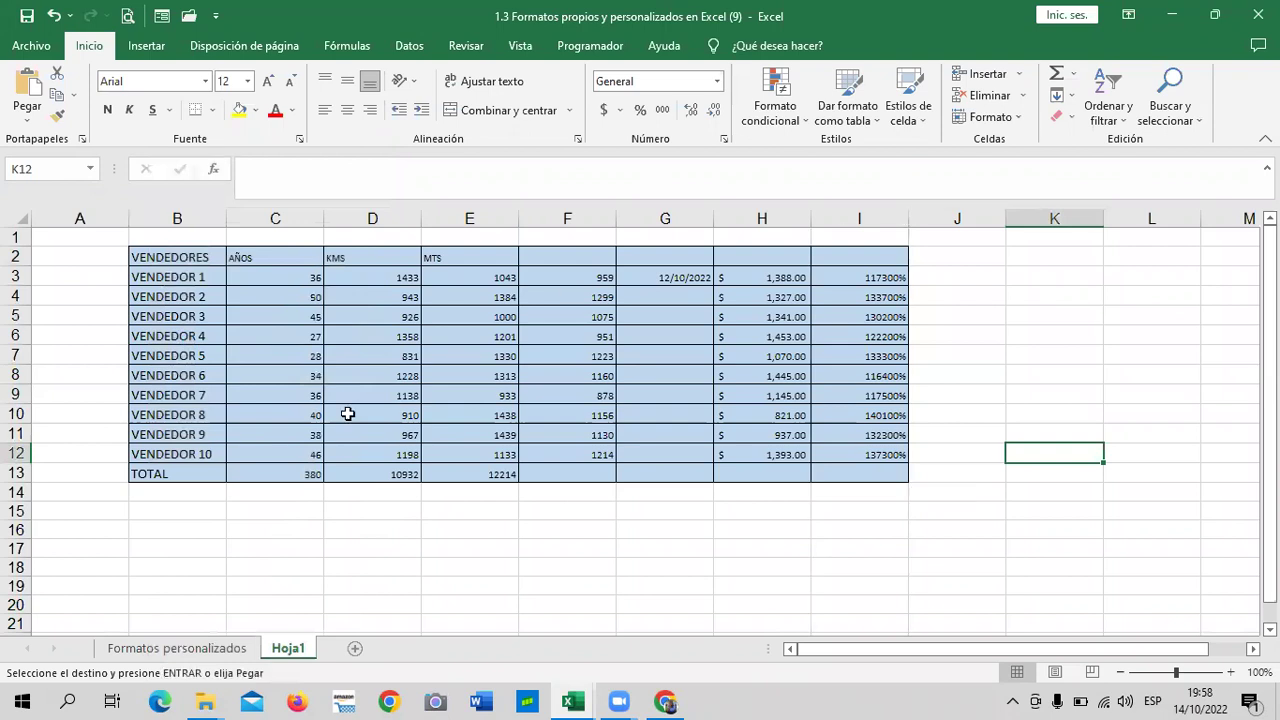
left_click(336, 566)
left_click(236, 650)
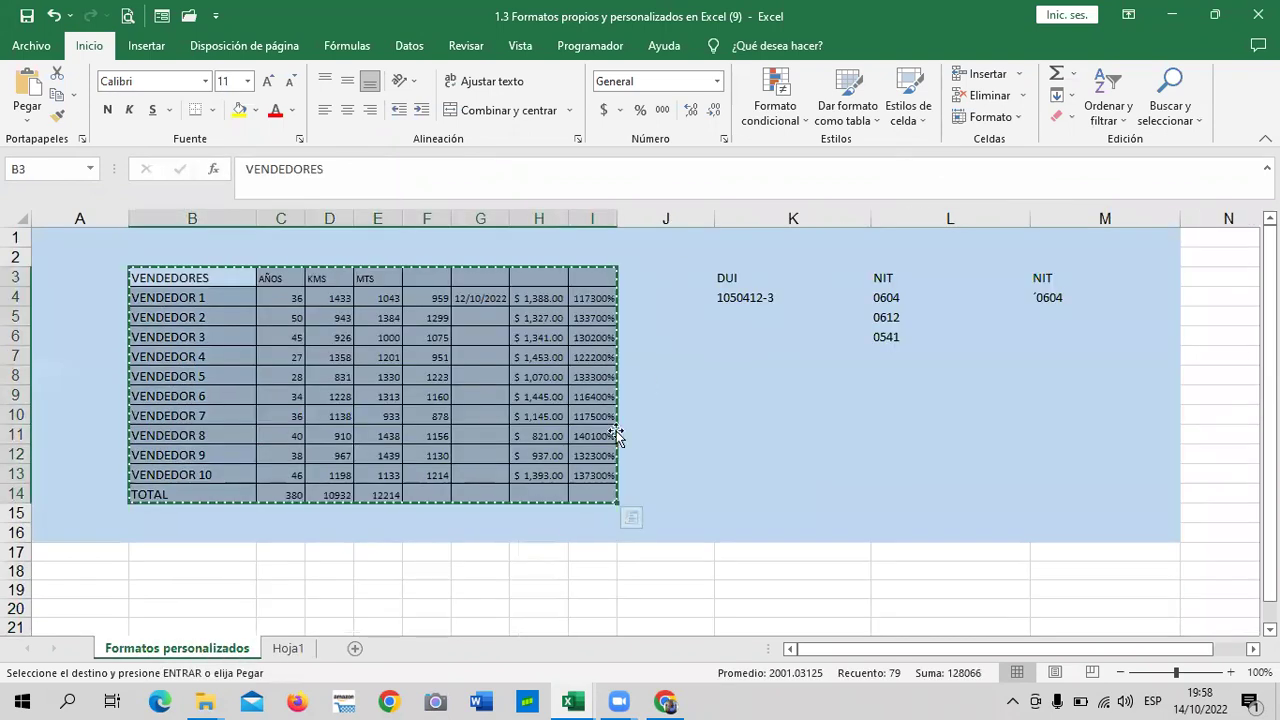
Cancel the pending copy, copy the VENDEDORES table B3:I14 again, and go to Hoja1.
key("Escape")
left_click(757, 355)
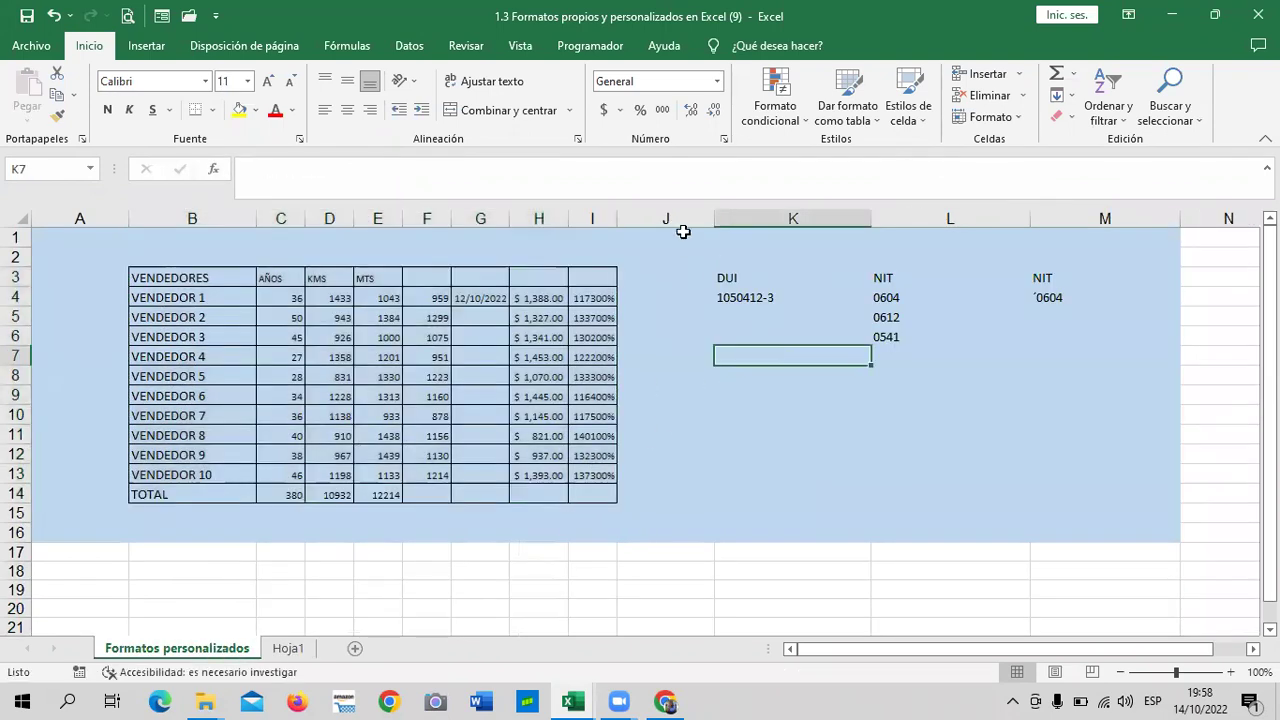
left_click(615, 219)
left_click(757, 486)
left_click_drag(200, 278, 577, 450)
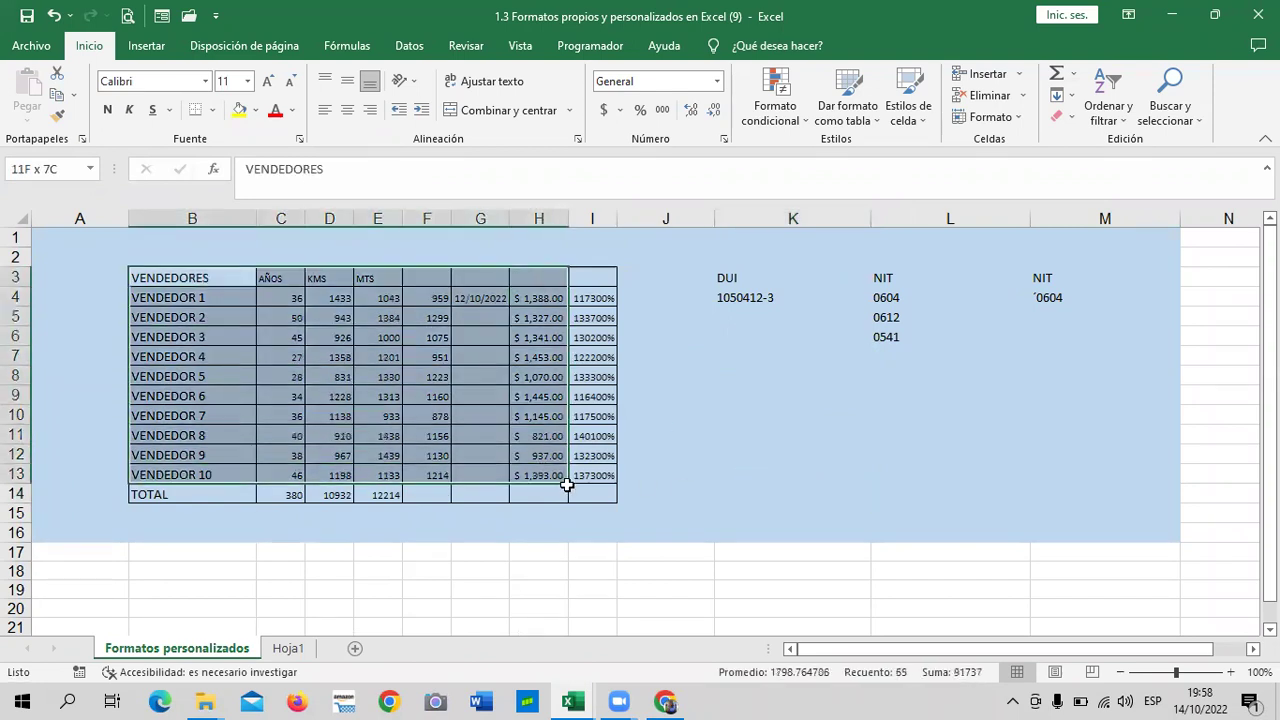
right_click(577, 450)
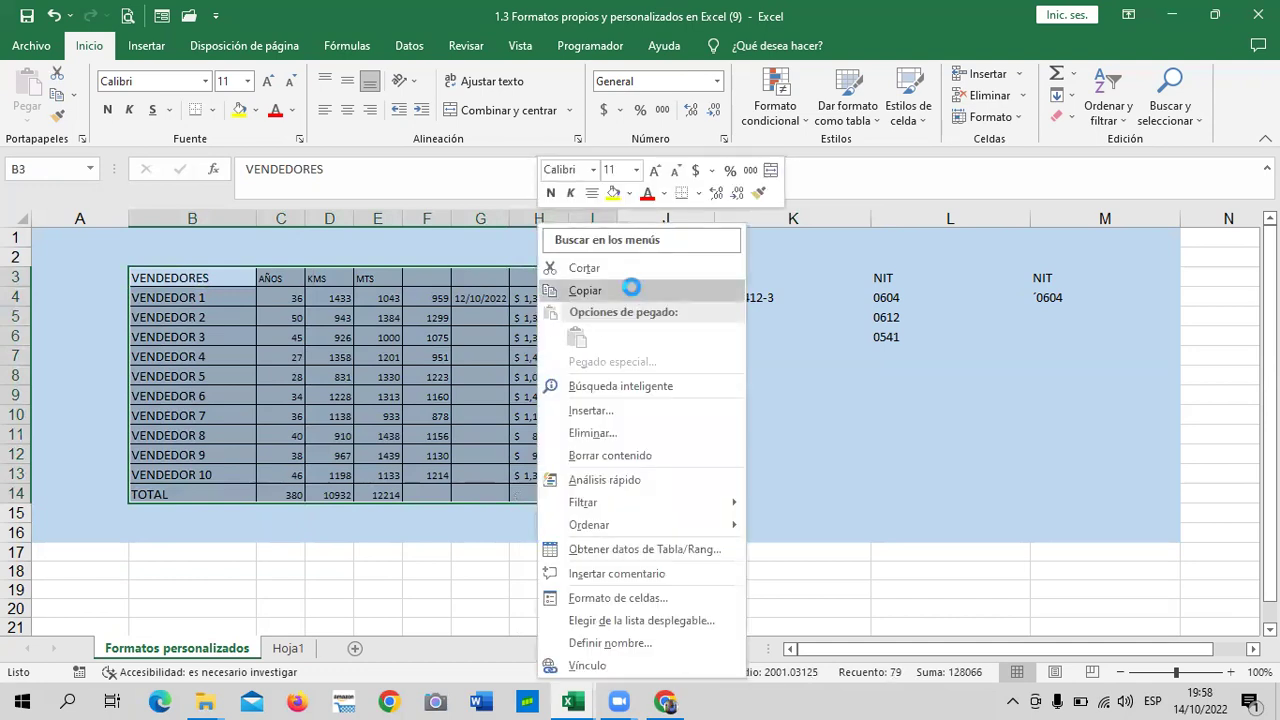
left_click(629, 291)
left_click(288, 648)
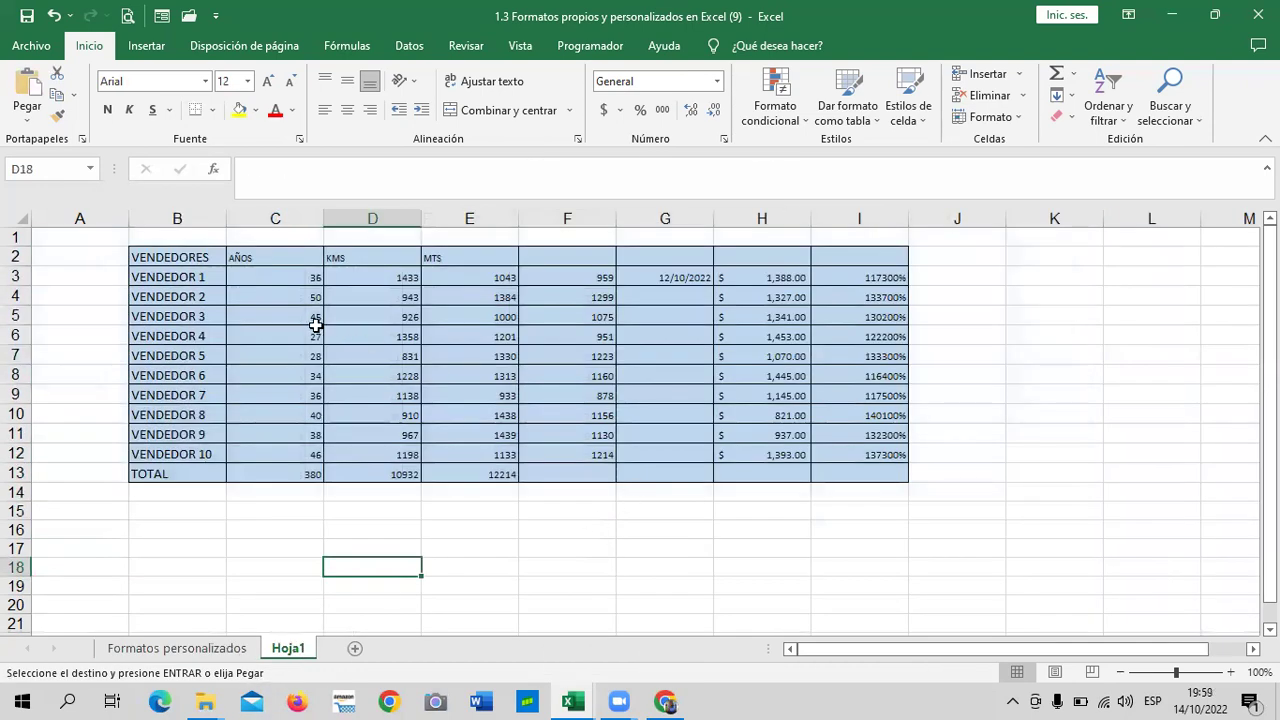
scroll(203, 558, "down", 2)
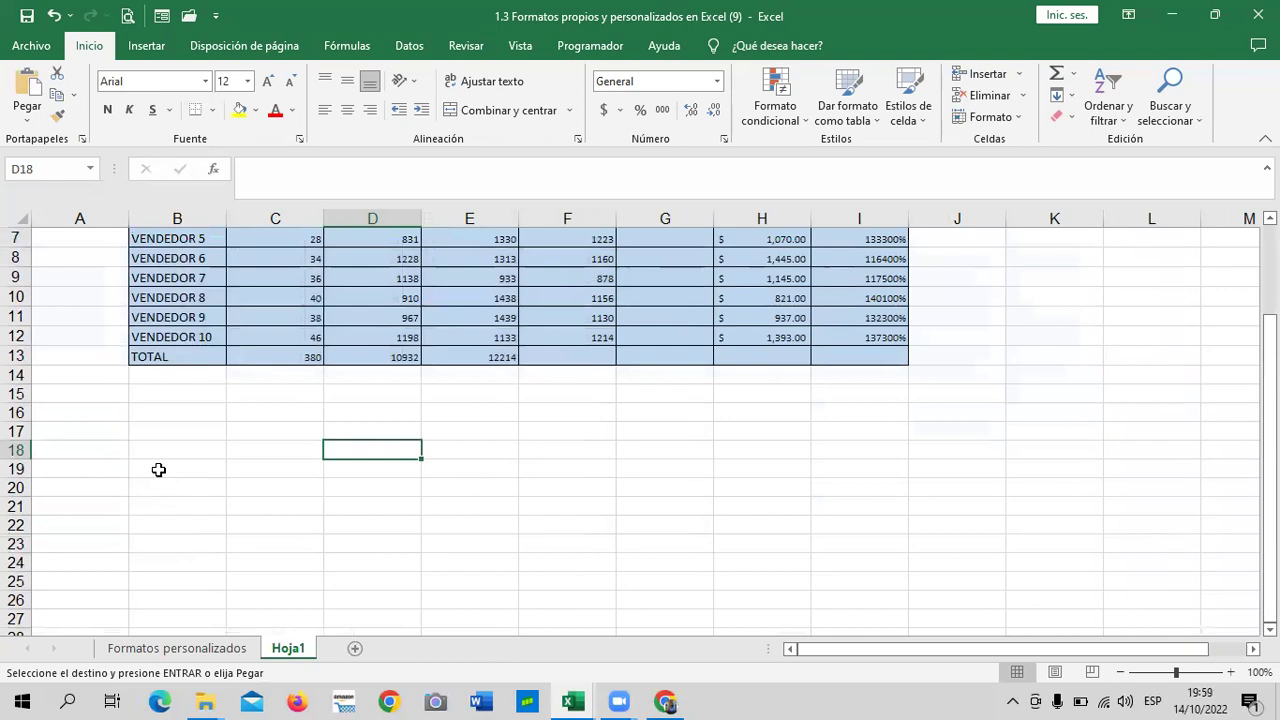
Undo the table paste on Hoja1, revisit the copied table on Formatos personalizados, then return to Hoja1.
scroll(239, 549, "up", 2)
left_click_drag(132, 256, 866, 479)
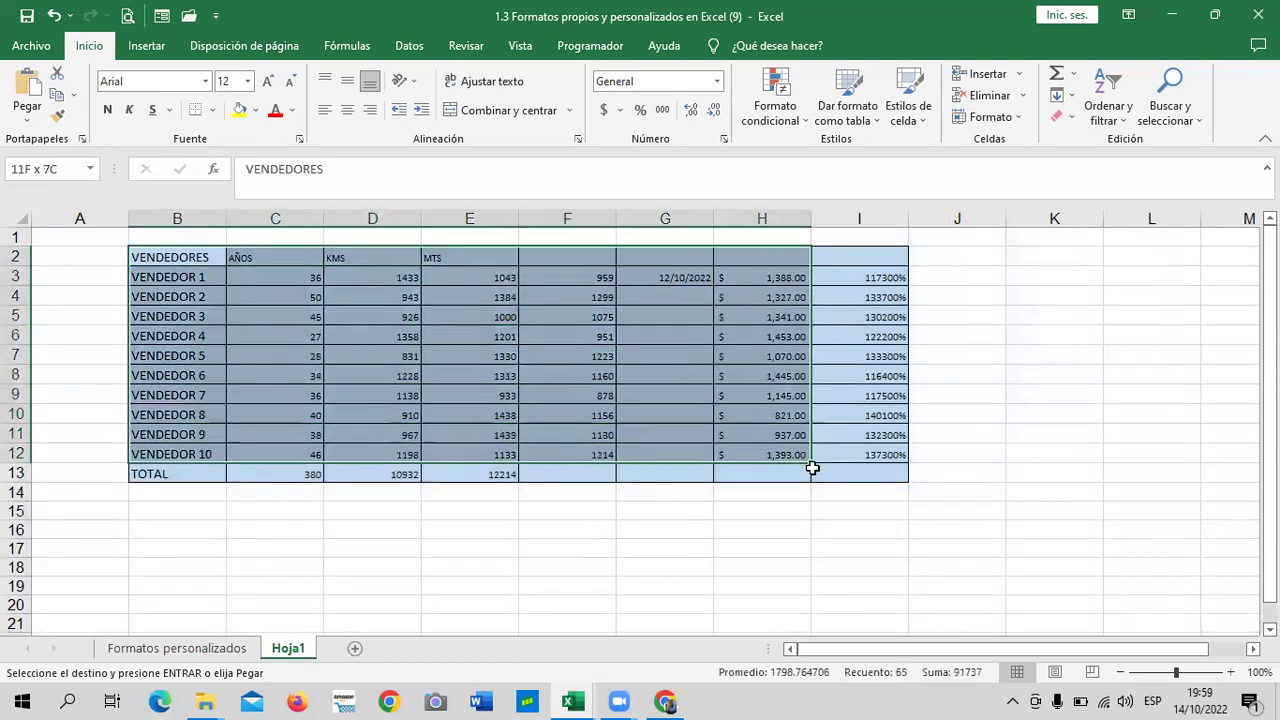
left_click(566, 586)
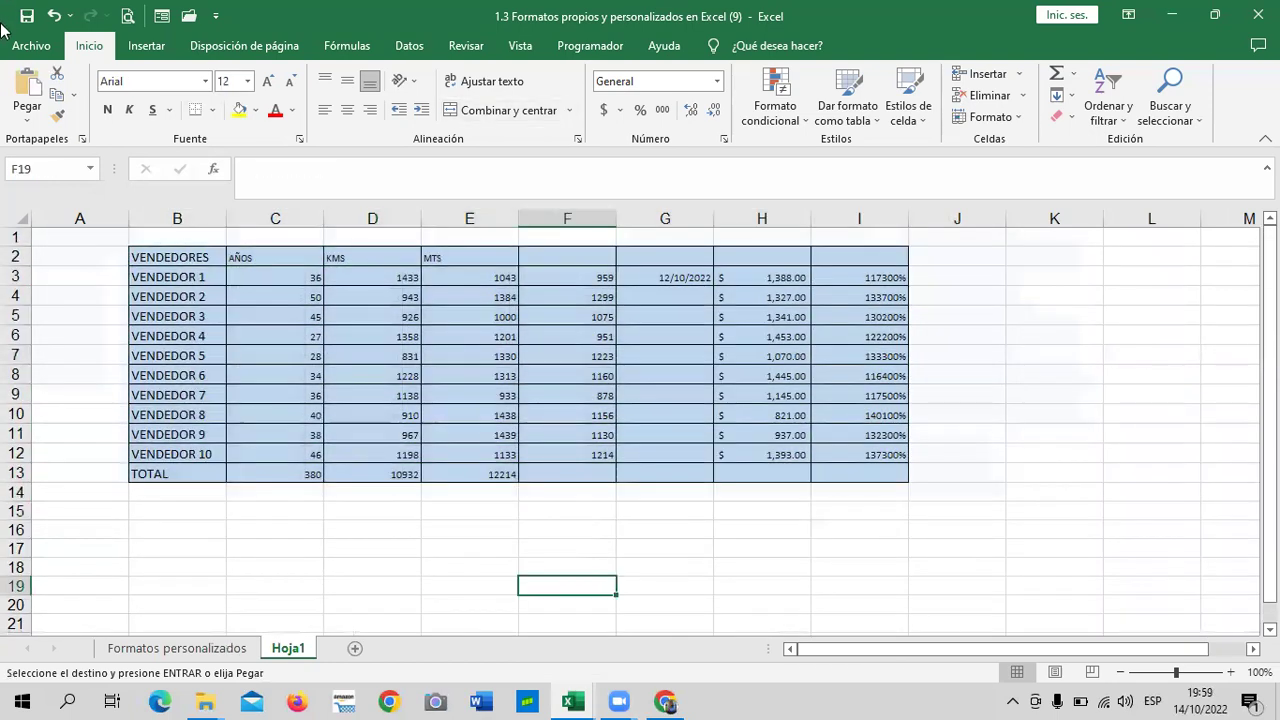
left_click(55, 22)
left_click(337, 569)
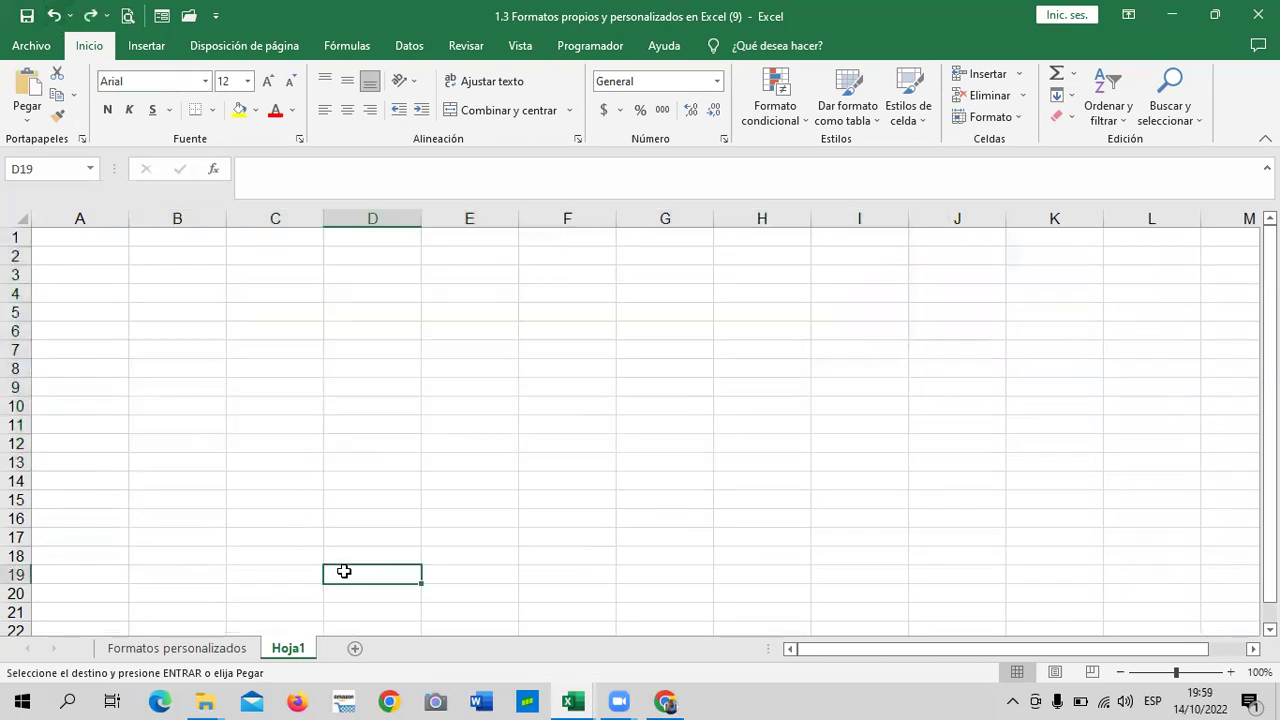
left_click(218, 648)
right_click(329, 295)
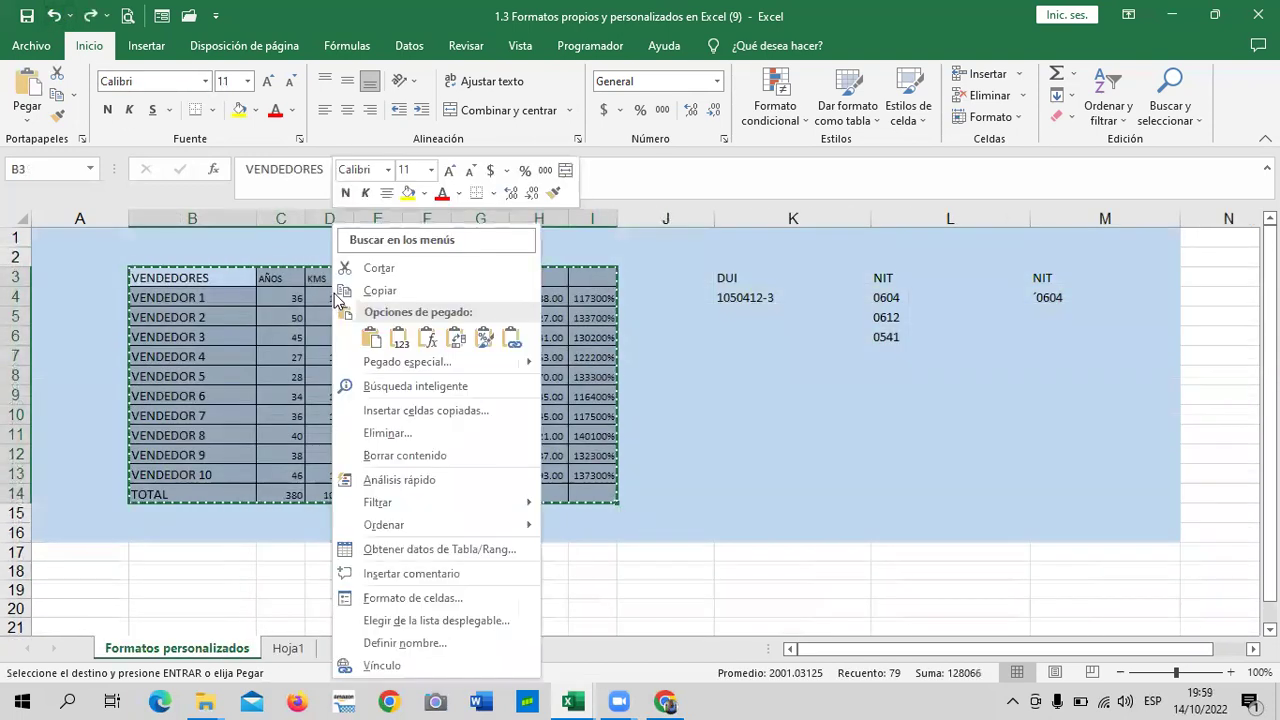
left_click(287, 650)
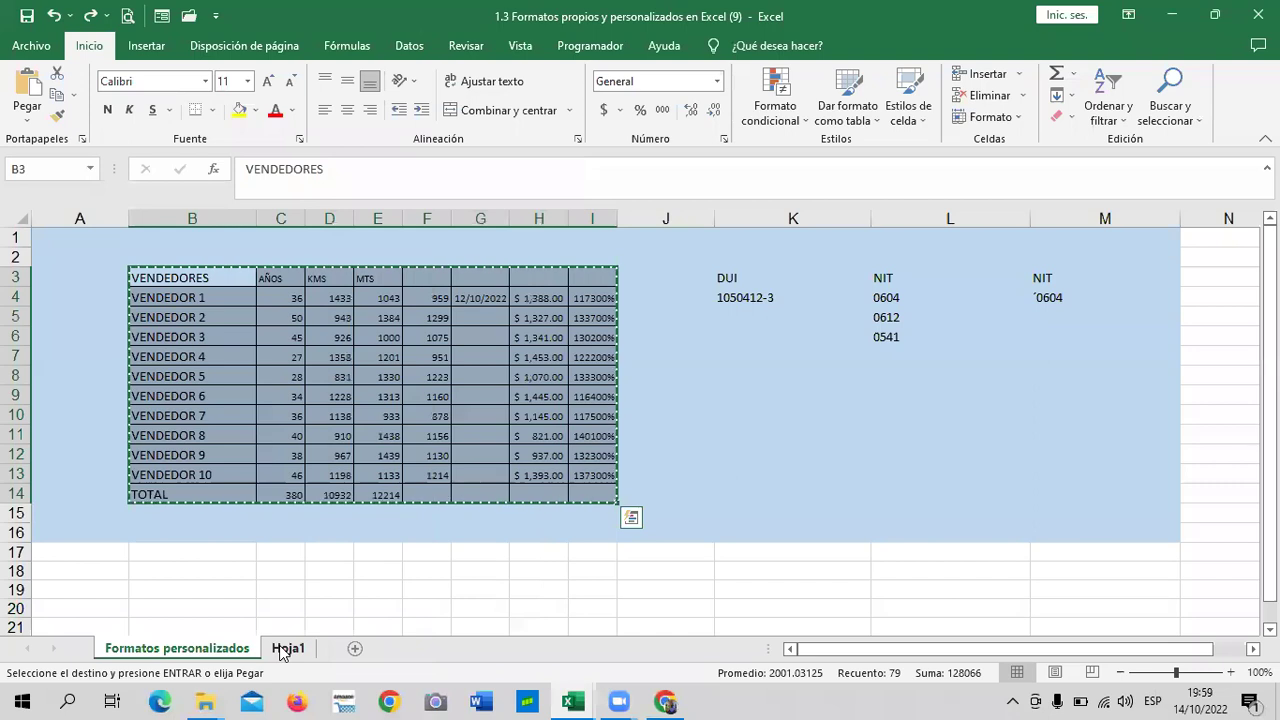
left_click(287, 650)
Paste the table at B2 on Hoja1 keeping the source column widths.
right_click(154, 259)
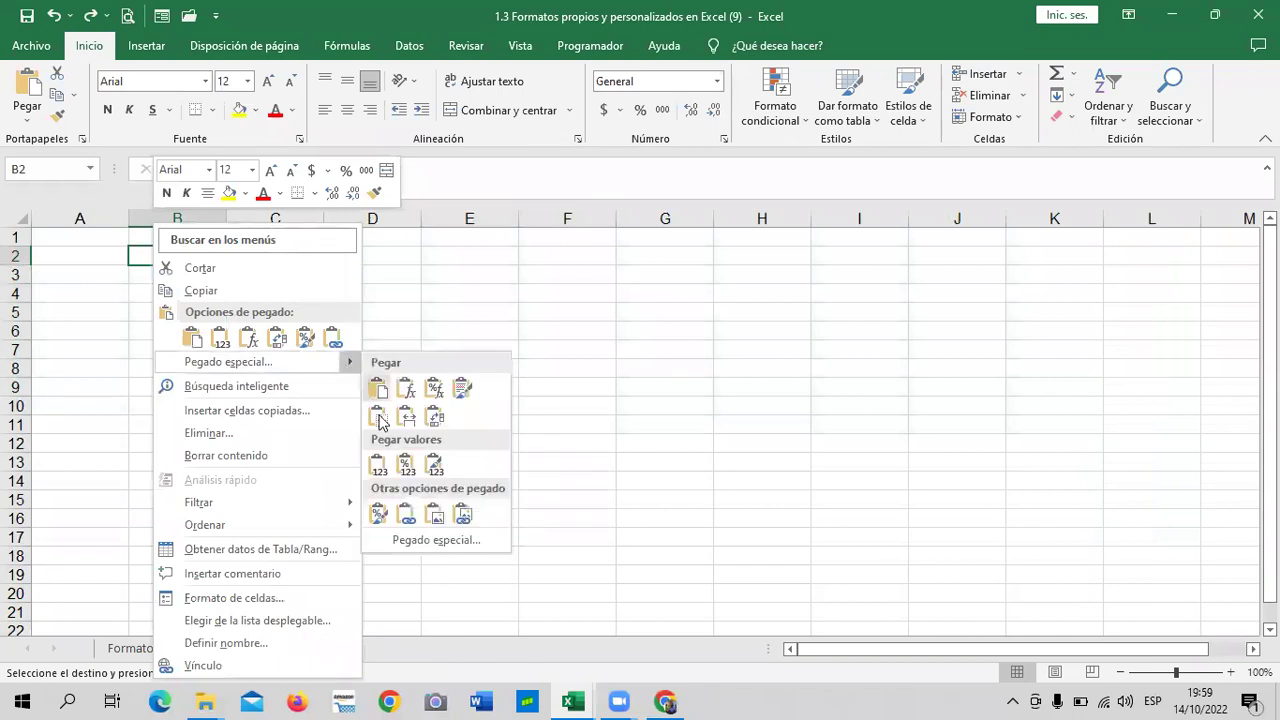
mouse_move(228, 362)
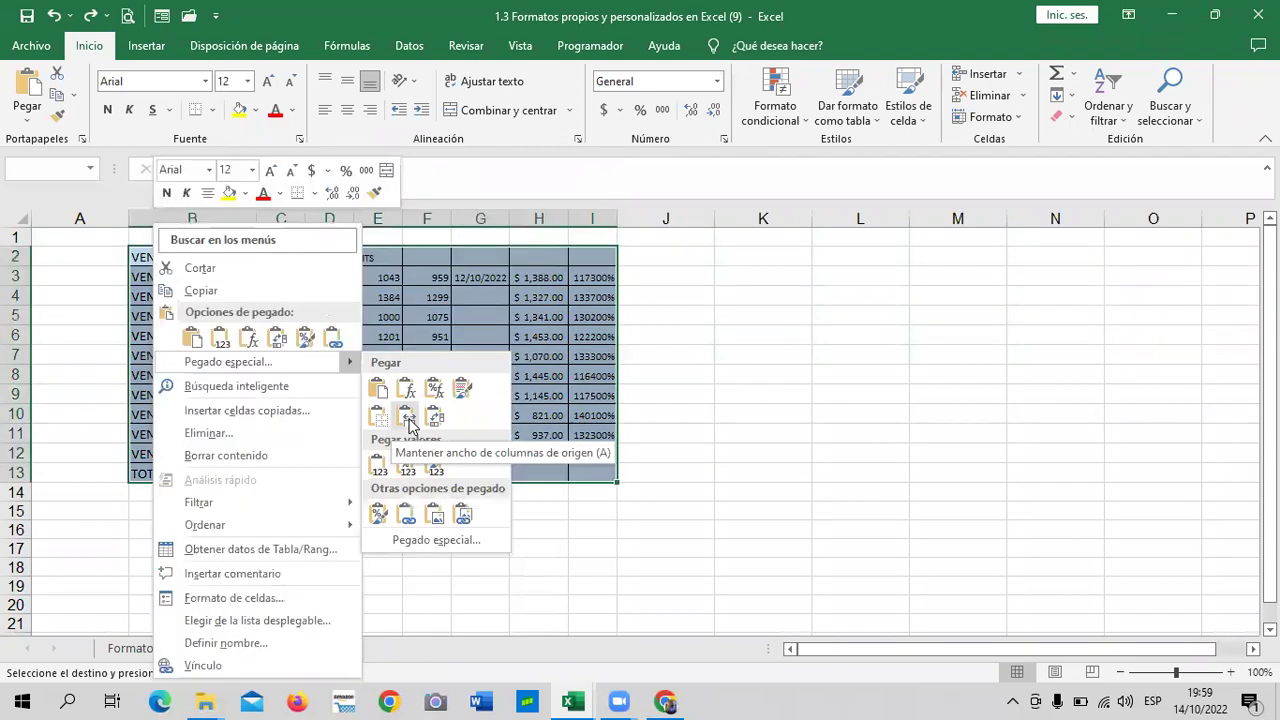
left_click(409, 424)
left_click(799, 432)
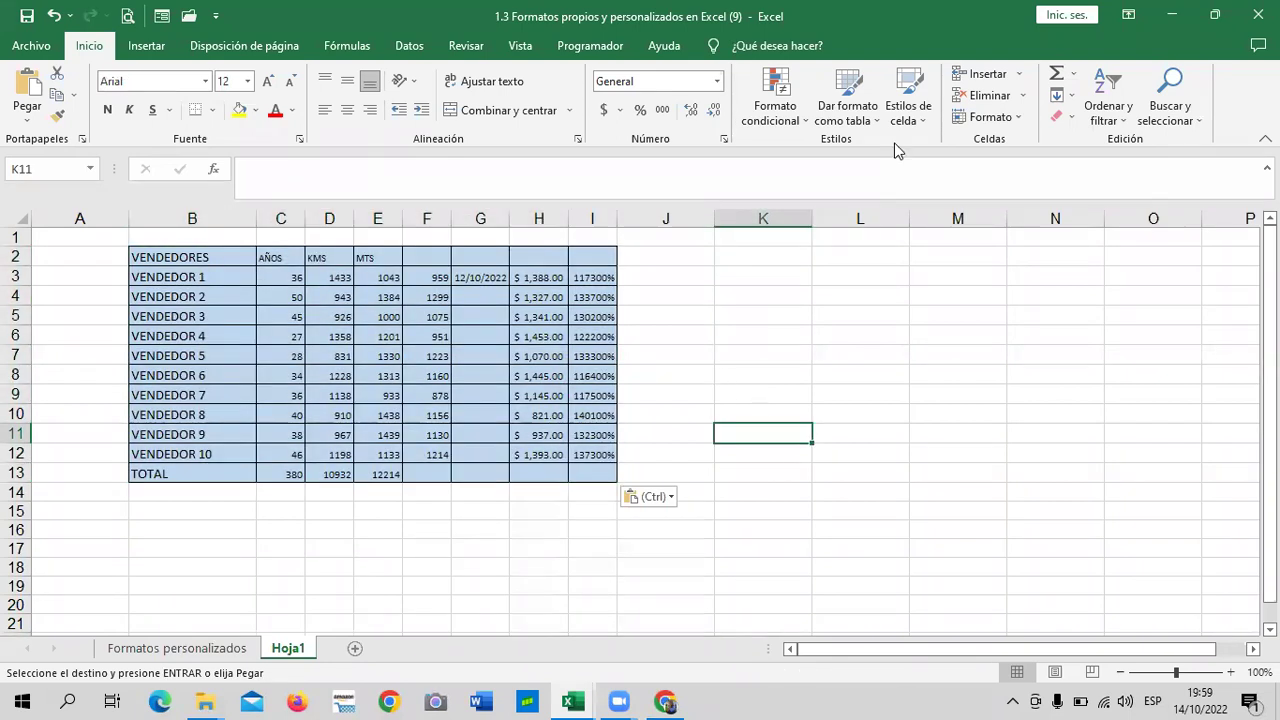
left_click(750, 338)
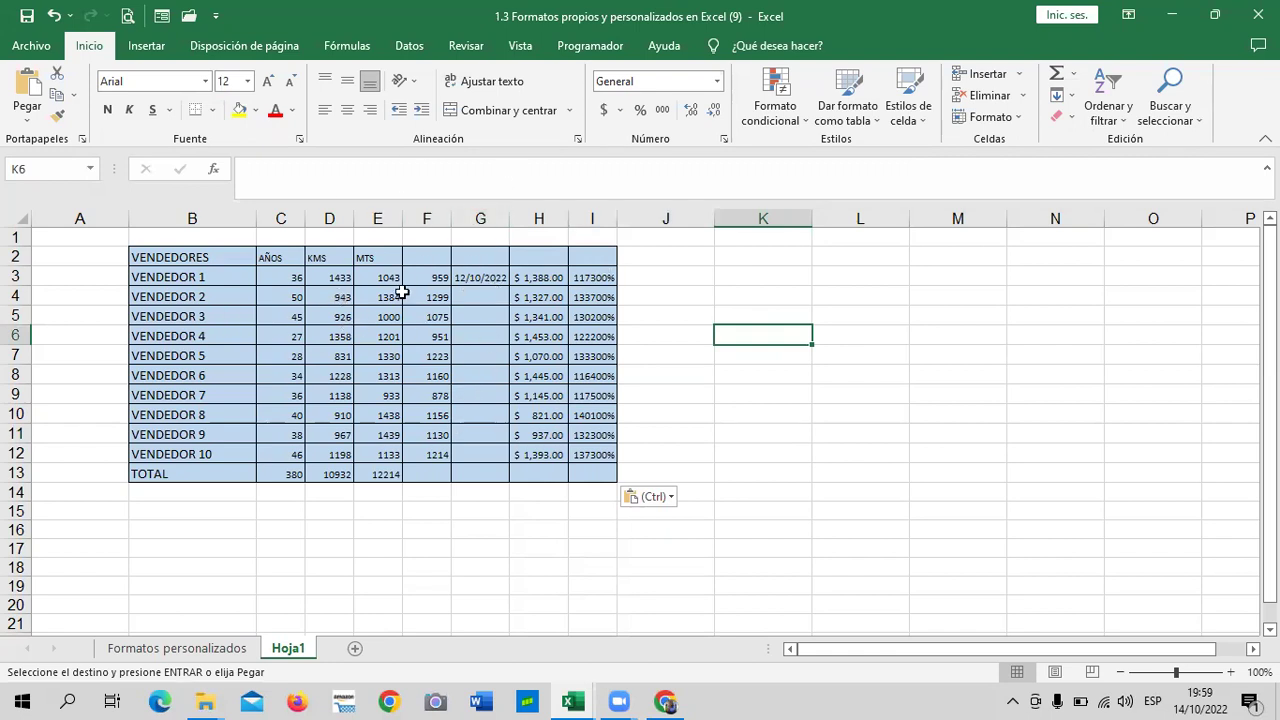
left_click(780, 394)
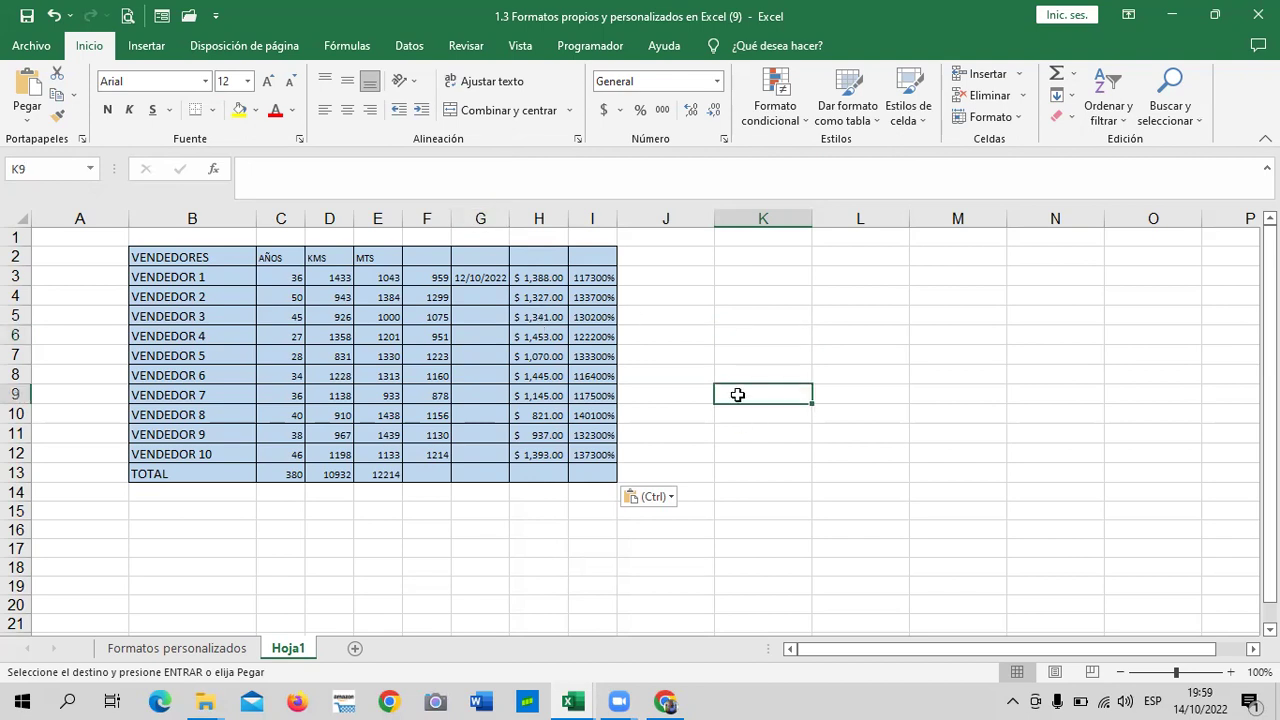
Cancel the table copy on Formatos personalizados and bring up the 1.10 - Portapapeles lesson in Chrome.
left_click(198, 650)
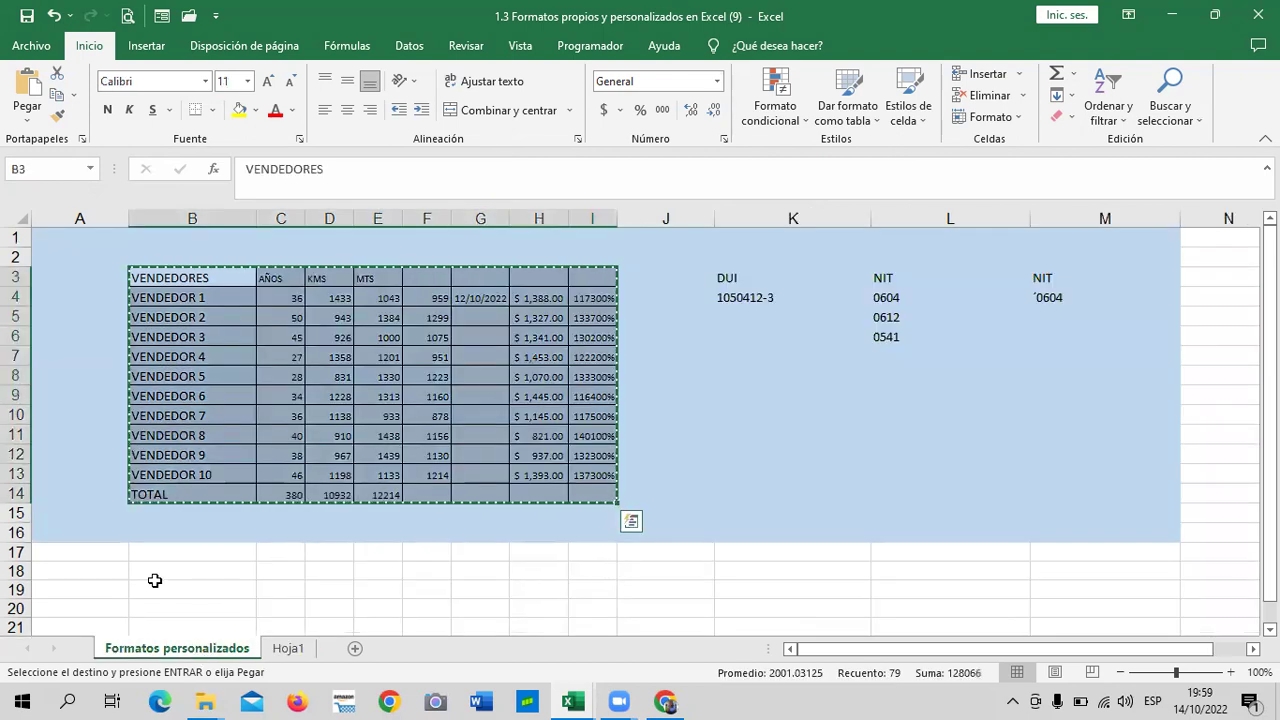
key("Escape")
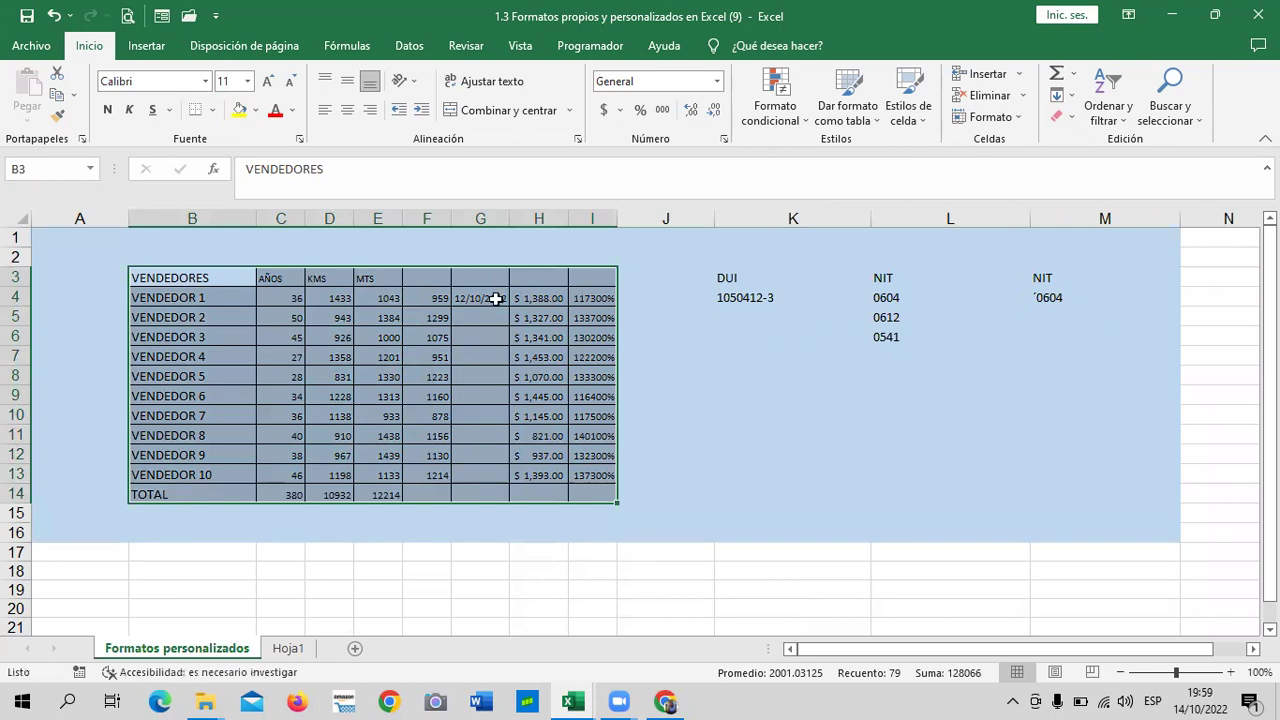
left_click(836, 390)
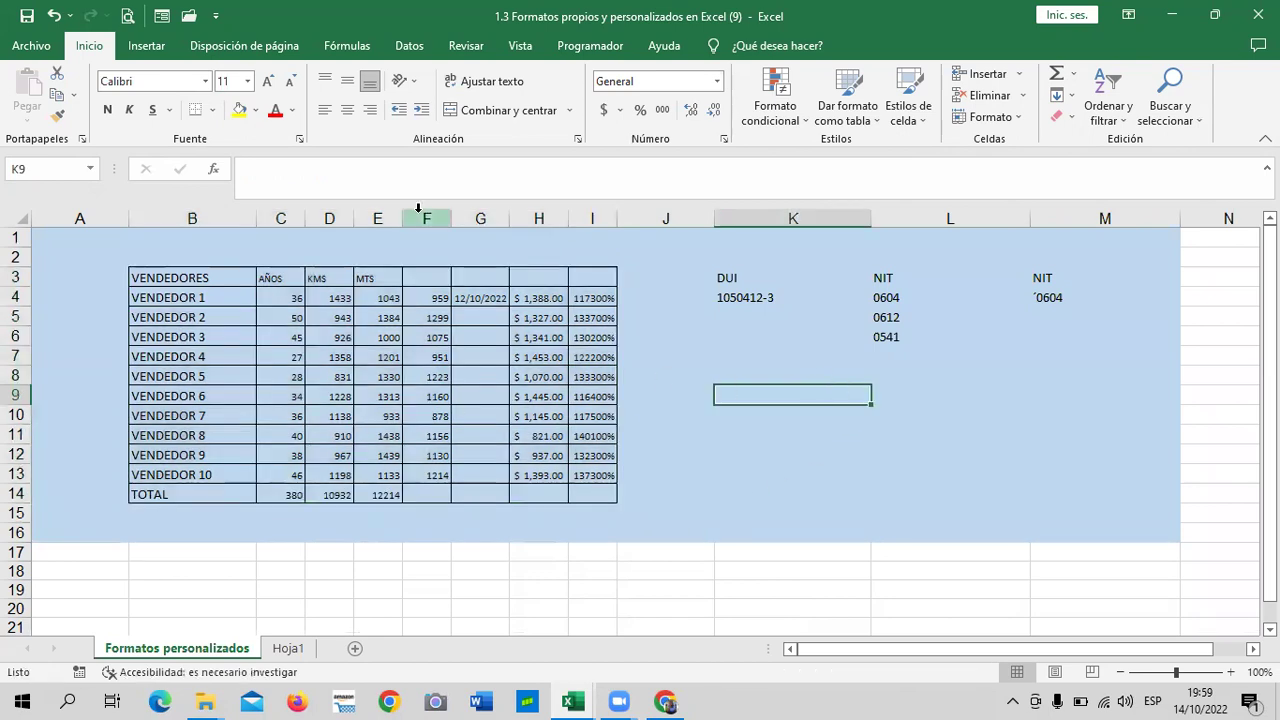
left_click(670, 342)
left_click(683, 450)
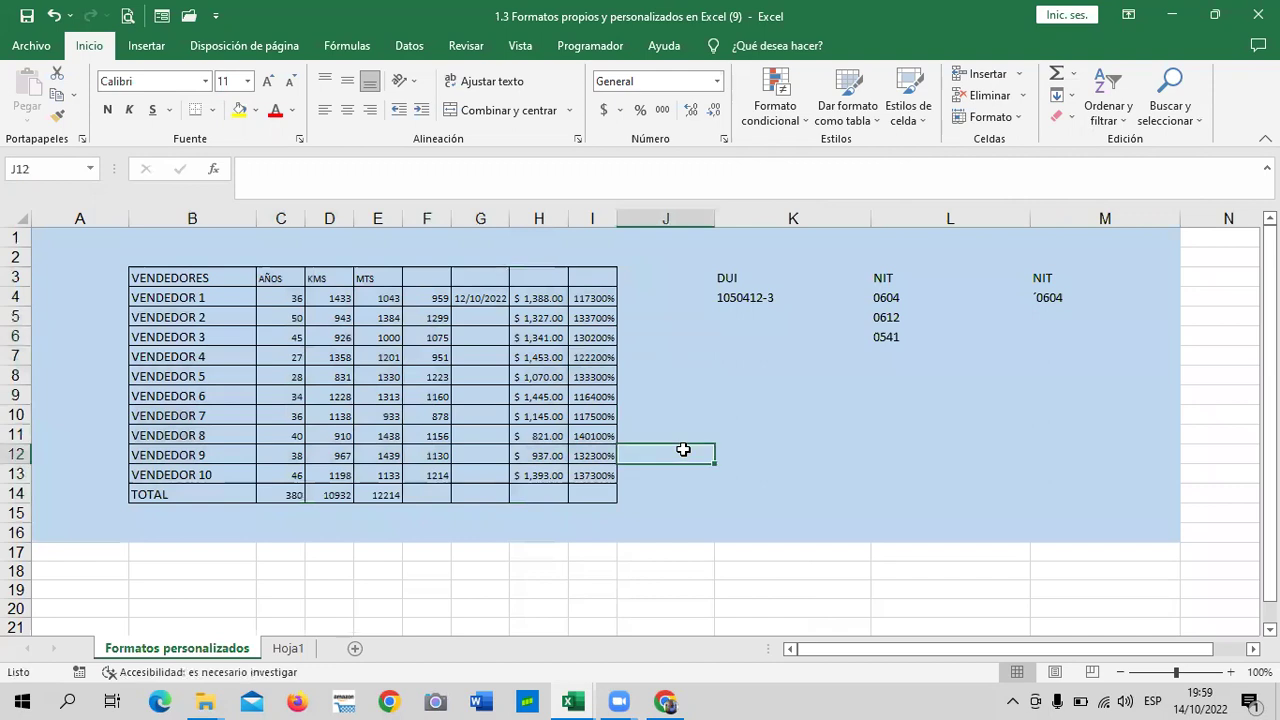
left_click(665, 702)
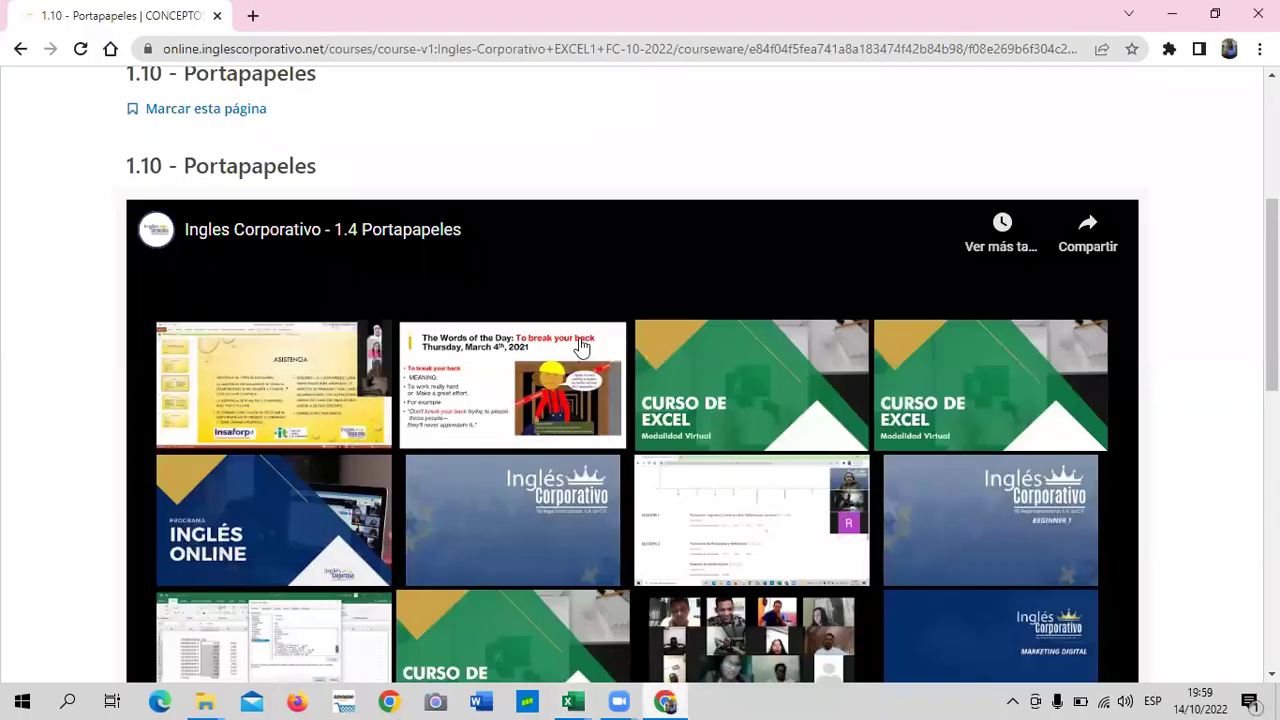
Move on to the next lesson, the 1.11 Laboratorio quiz.
scroll(577, 370, "up", 1)
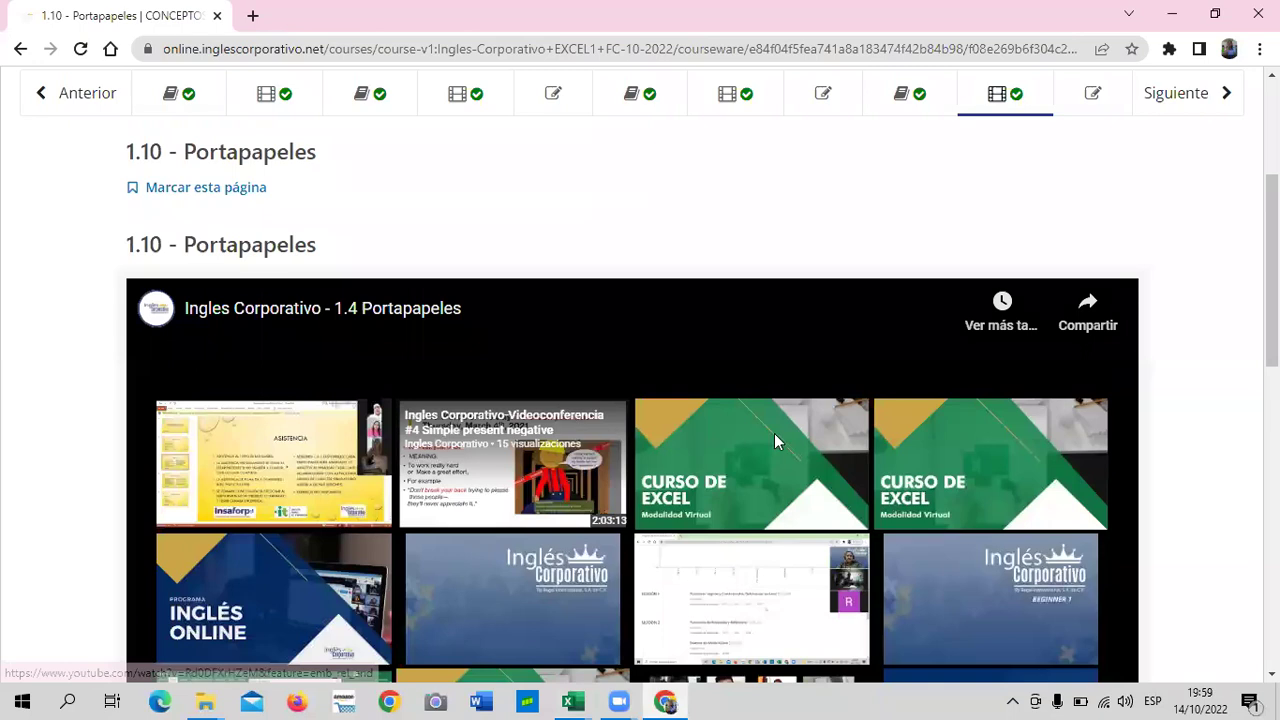
scroll(740, 460, "down", 10)
left_click(700, 477)
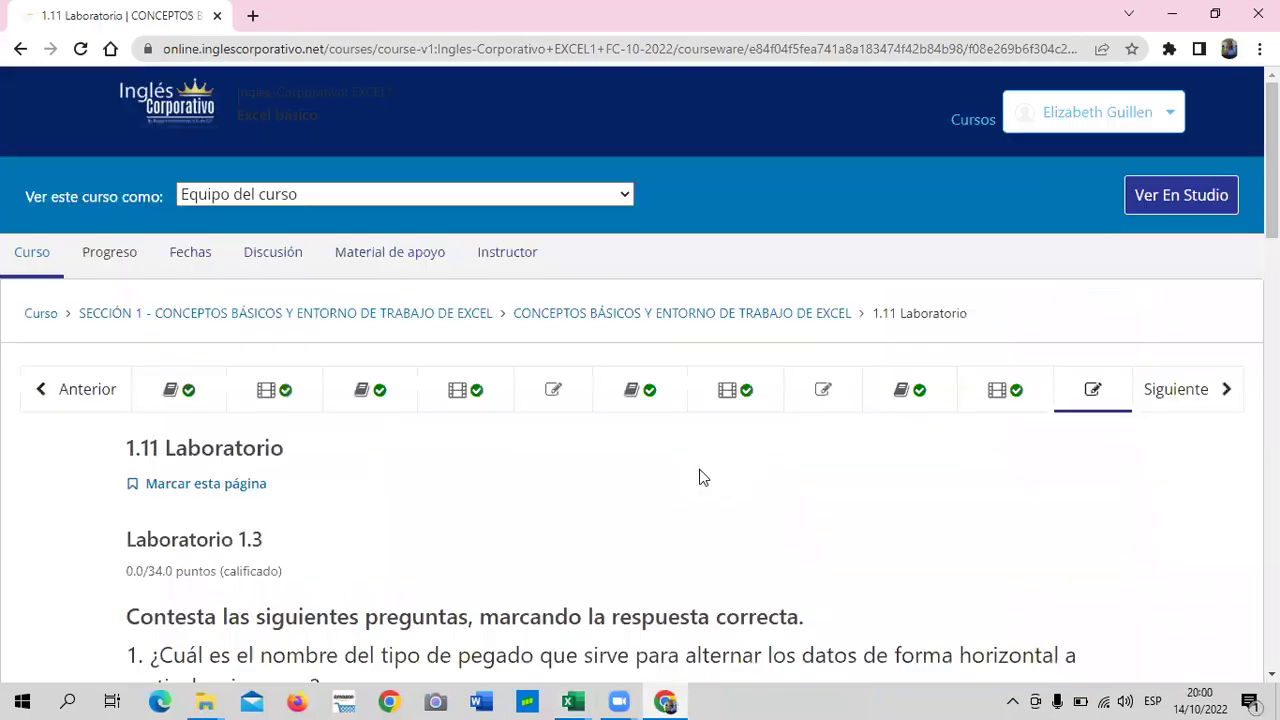
Answer lab question 1 with Transponer.
scroll(547, 503, "down", 2)
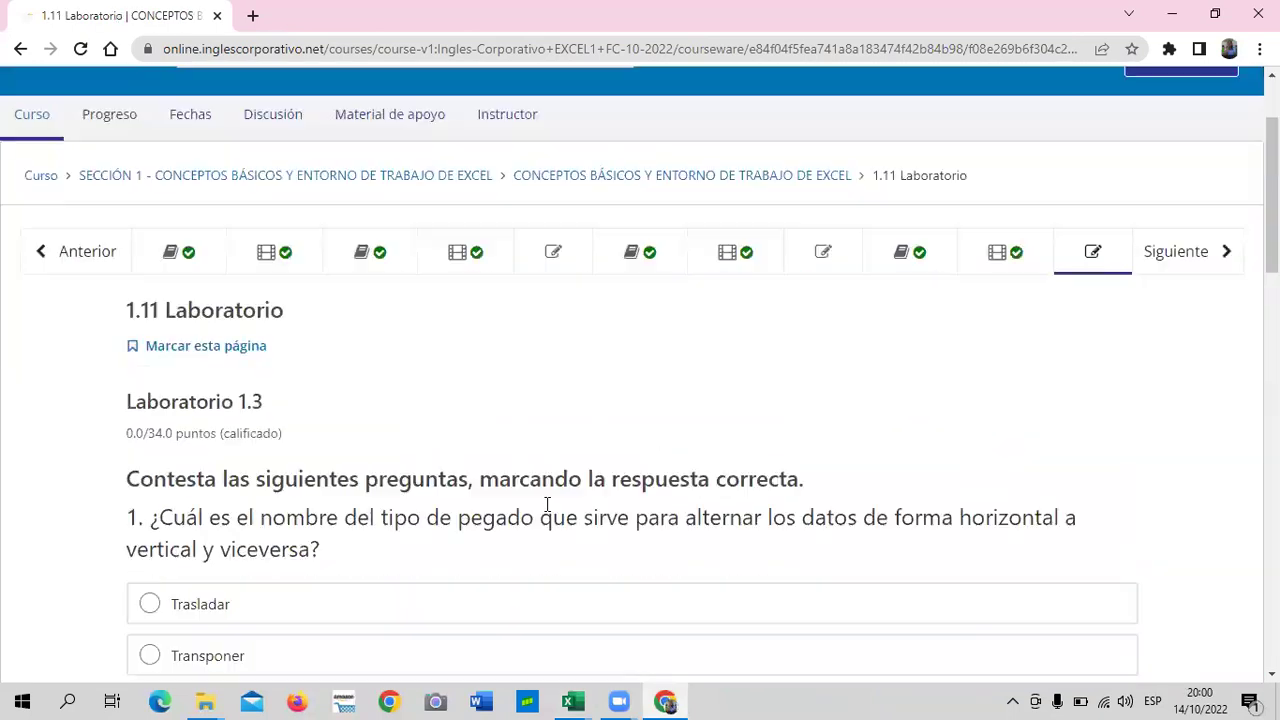
scroll(547, 503, "down", 2)
scroll(600, 380, "up", 4)
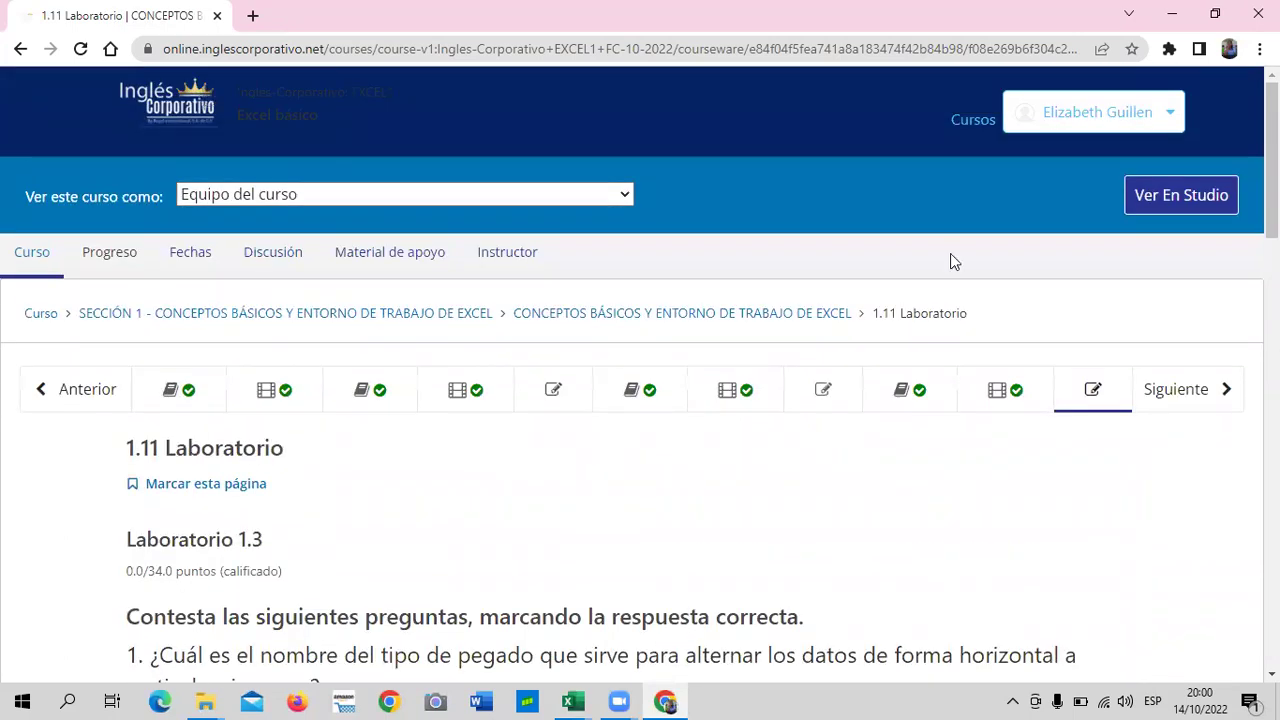
scroll(512, 418, "down", 3)
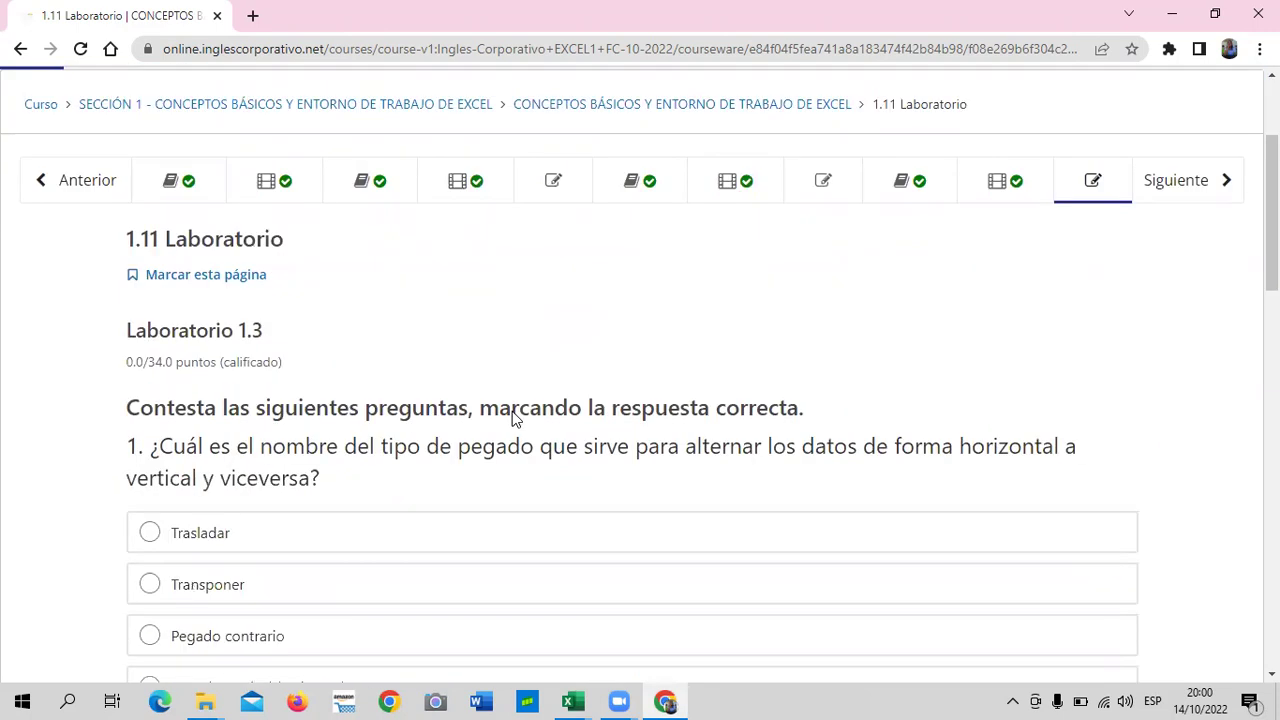
scroll(512, 418, "down", 1)
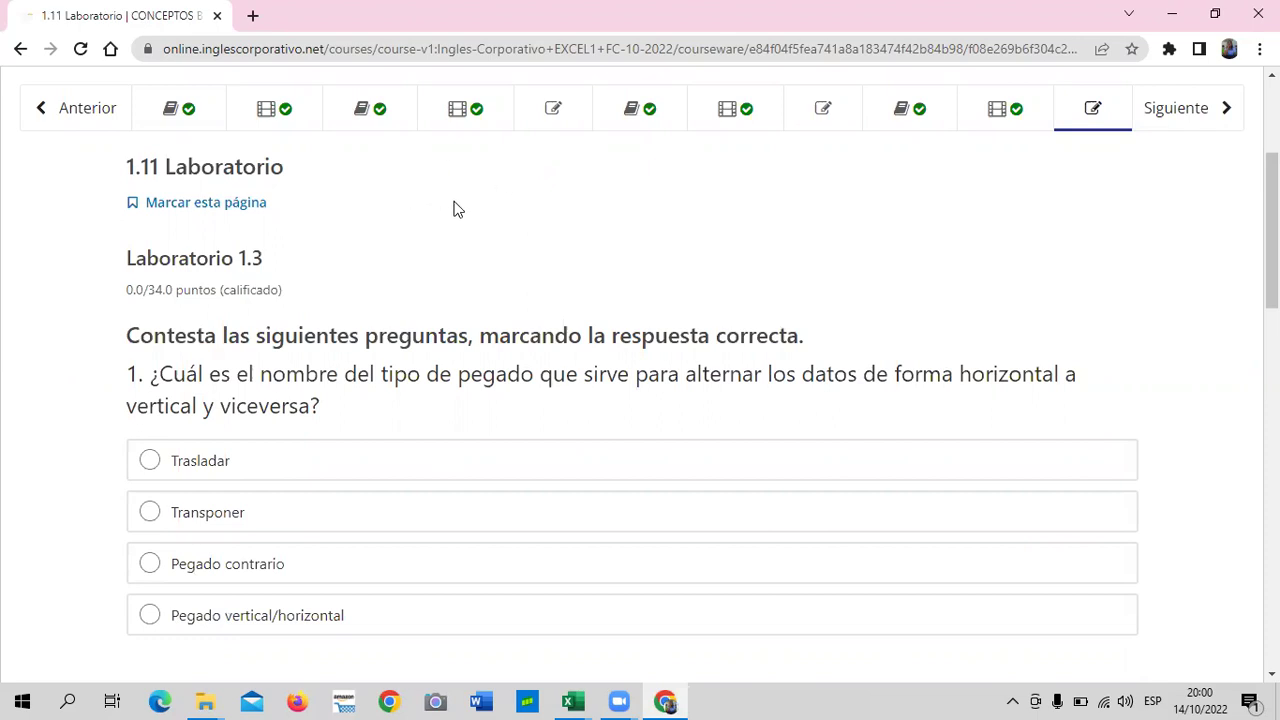
scroll(480, 282, "down", 2)
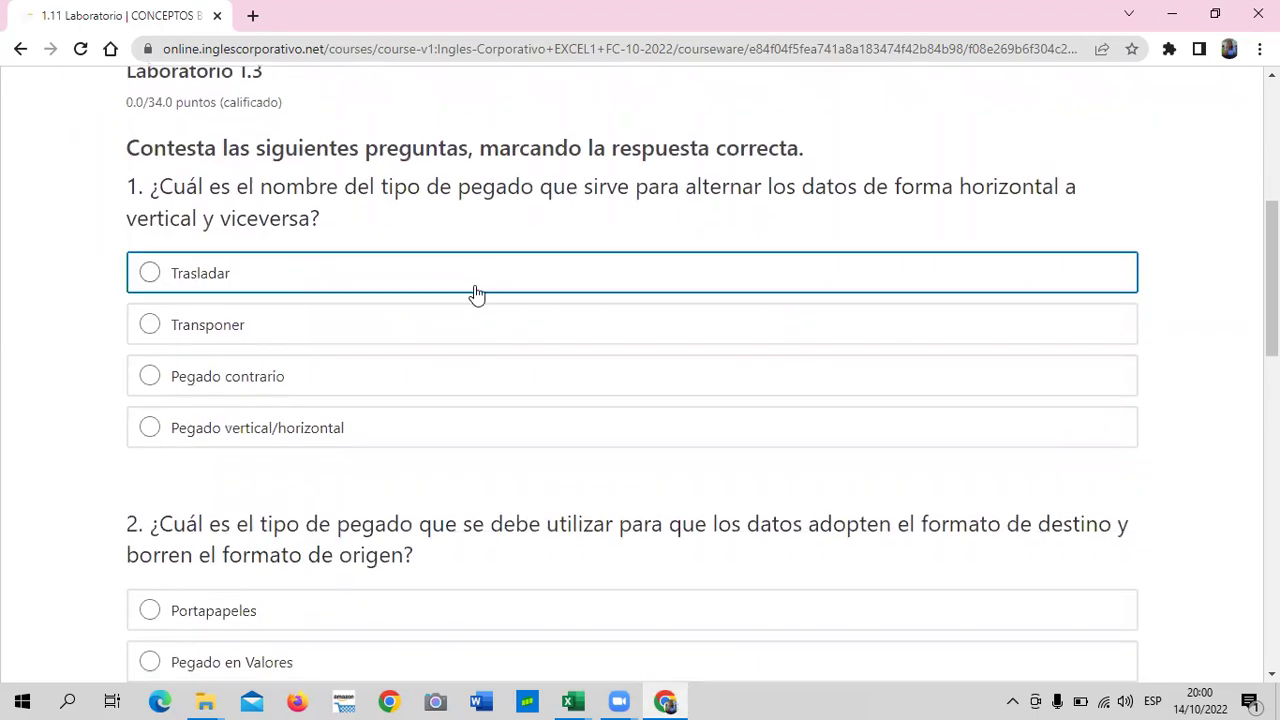
scroll(670, 300, "up", 3)
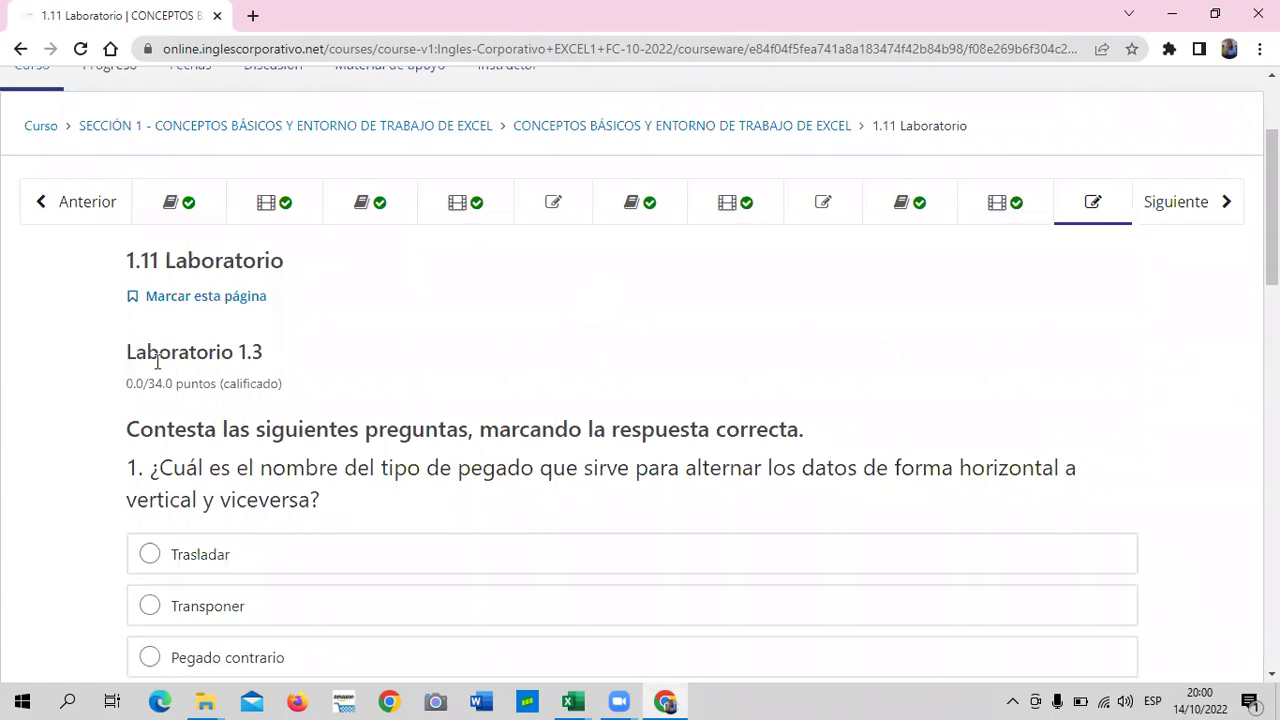
scroll(450, 310, "down", 3)
scroll(450, 310, "down", 4)
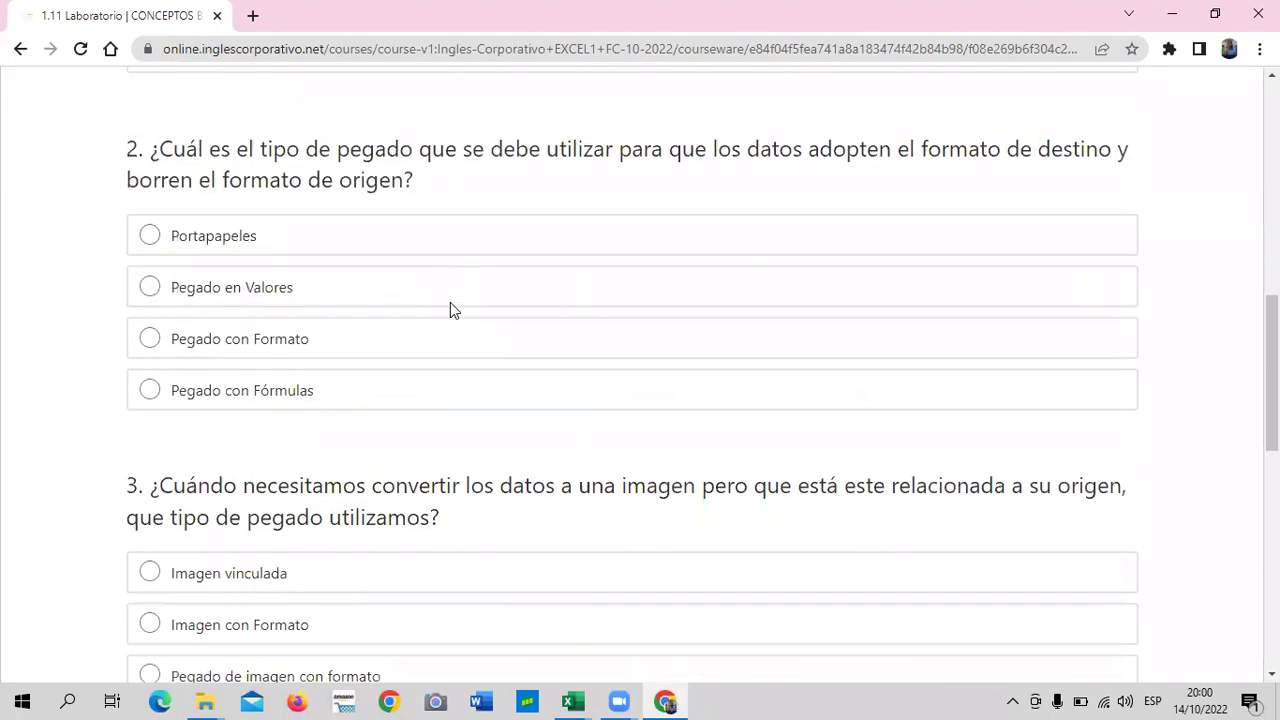
scroll(450, 310, "down", 4)
scroll(450, 310, "down", 3)
scroll(450, 306, "up", 5)
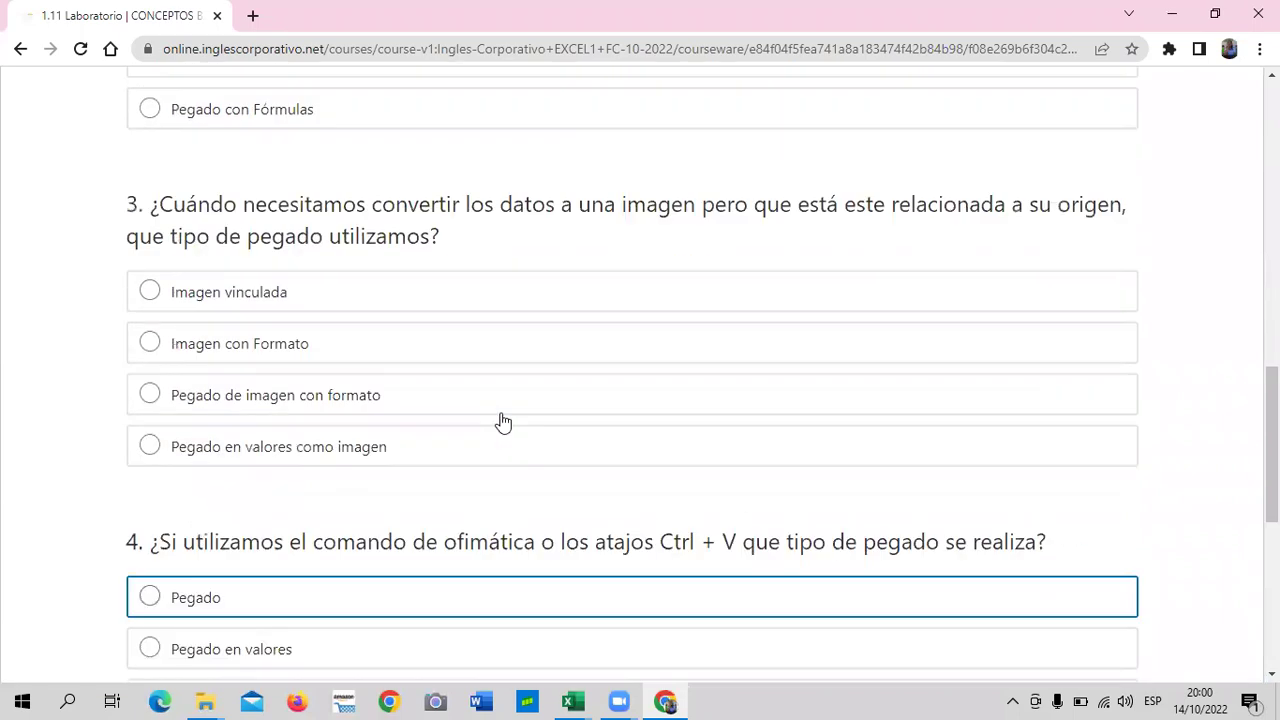
scroll(156, 282, "up", 8)
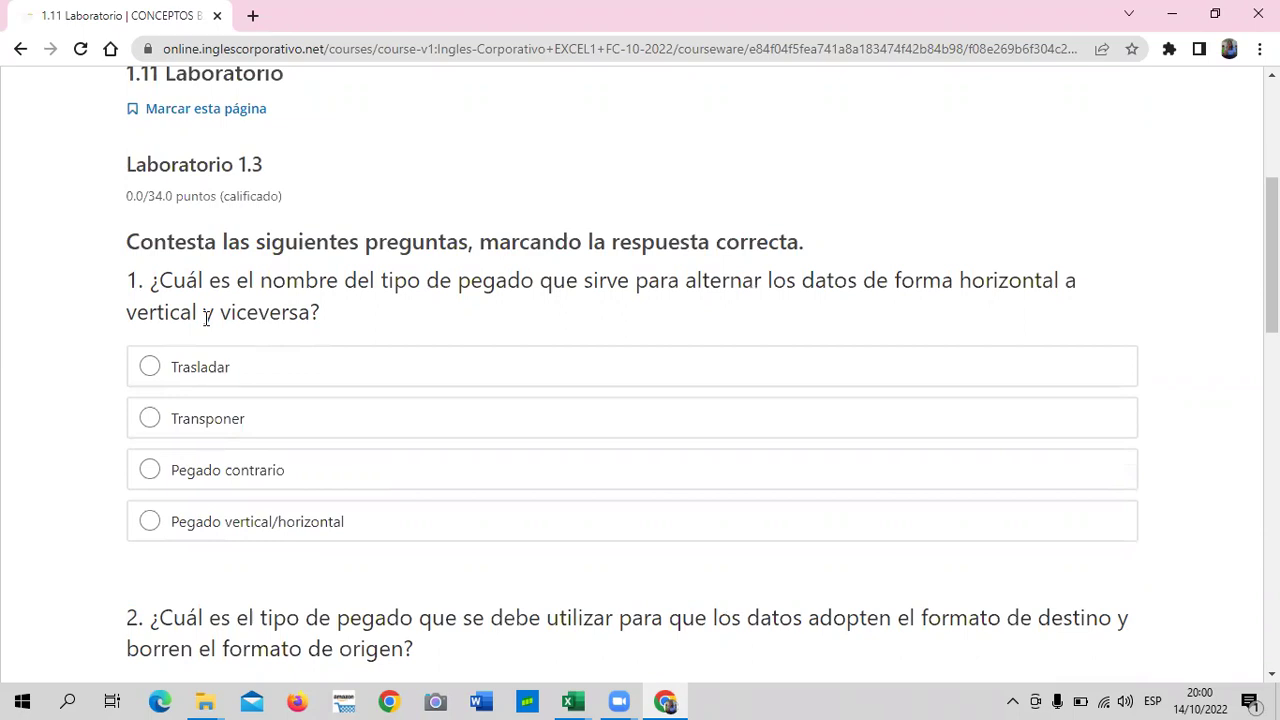
left_click(149, 420)
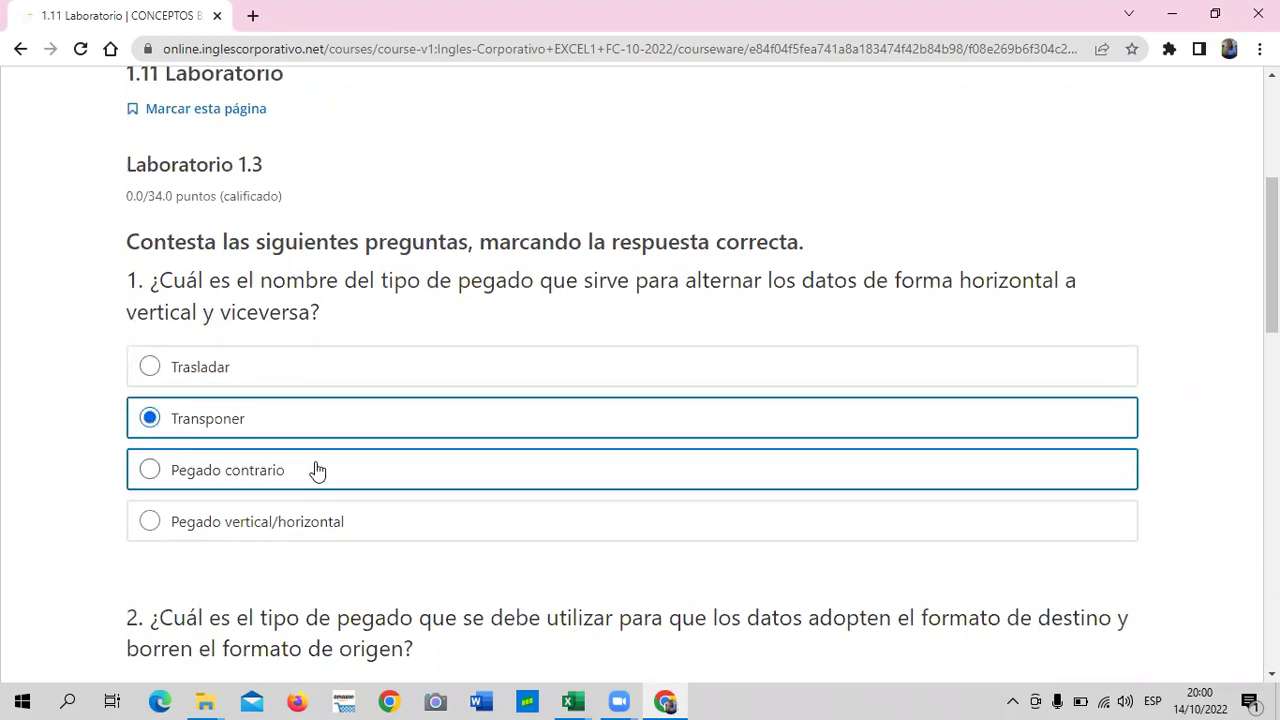
Answer questions 2, 3 and 4 with Pegado en Valores, Imagen vinculada and Pegado.
scroll(316, 470, "down", 1)
scroll(316, 470, "down", 2)
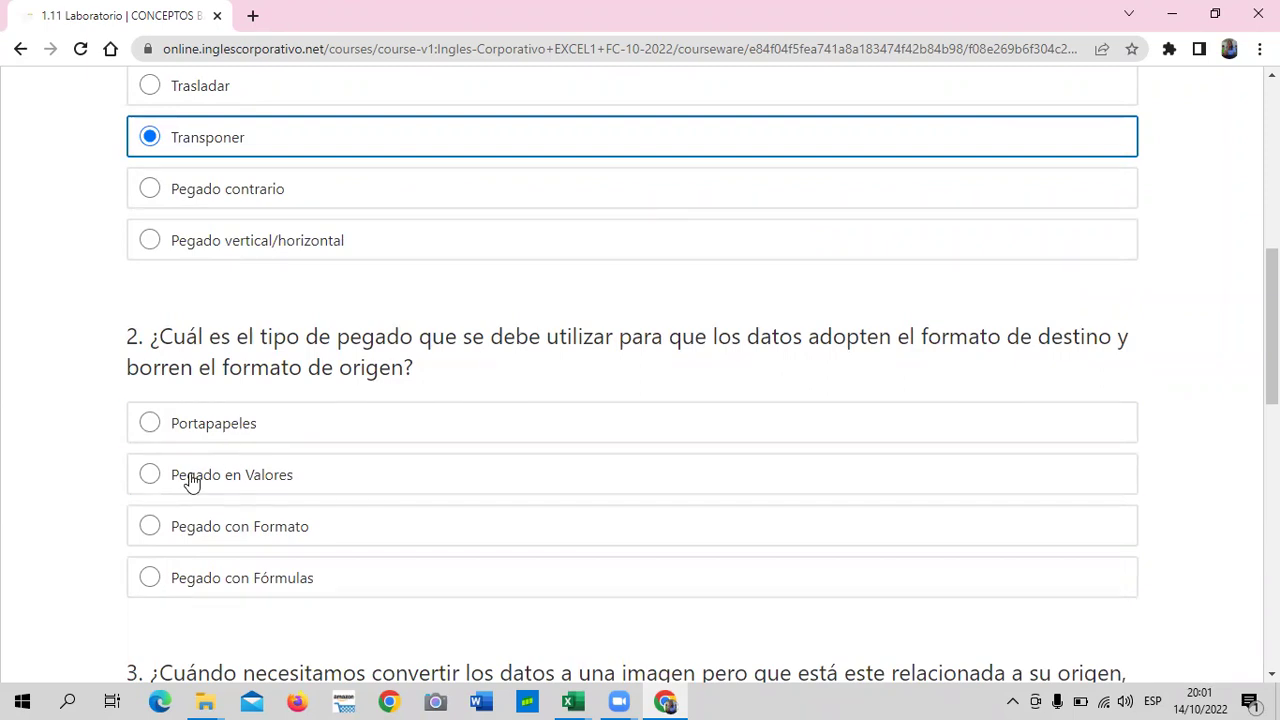
left_click(145, 484)
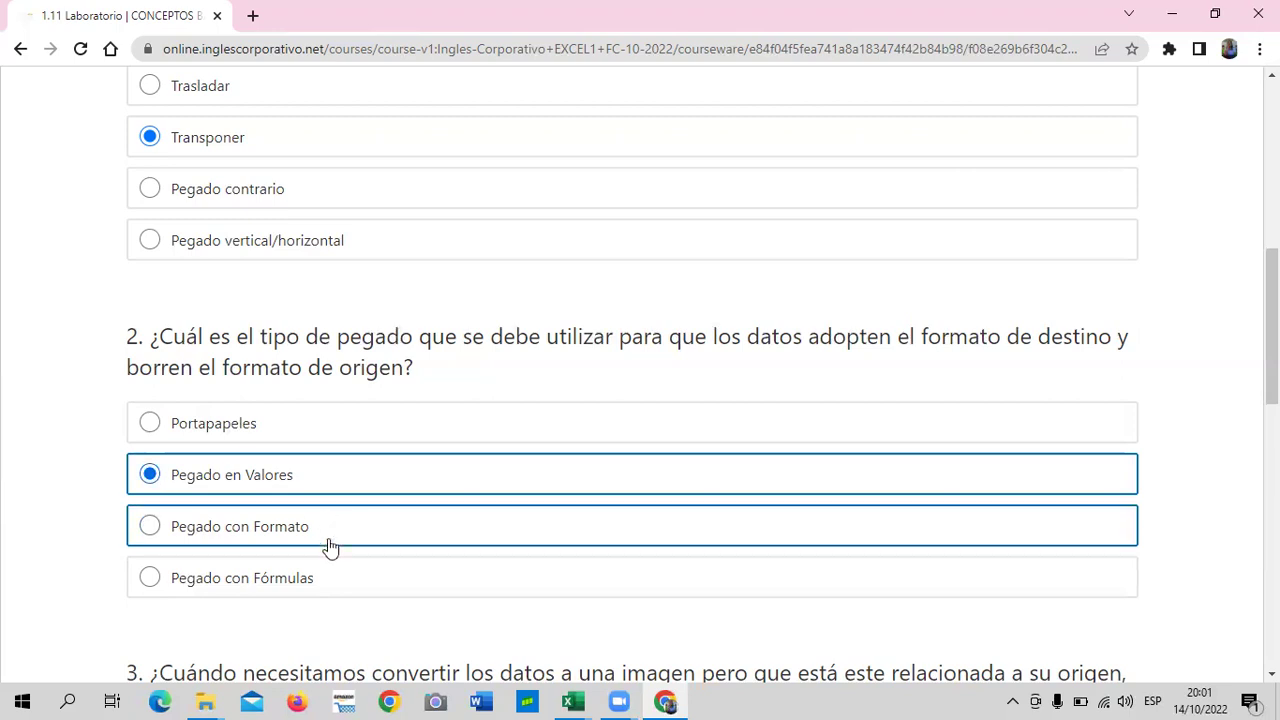
scroll(336, 545, "down", 3)
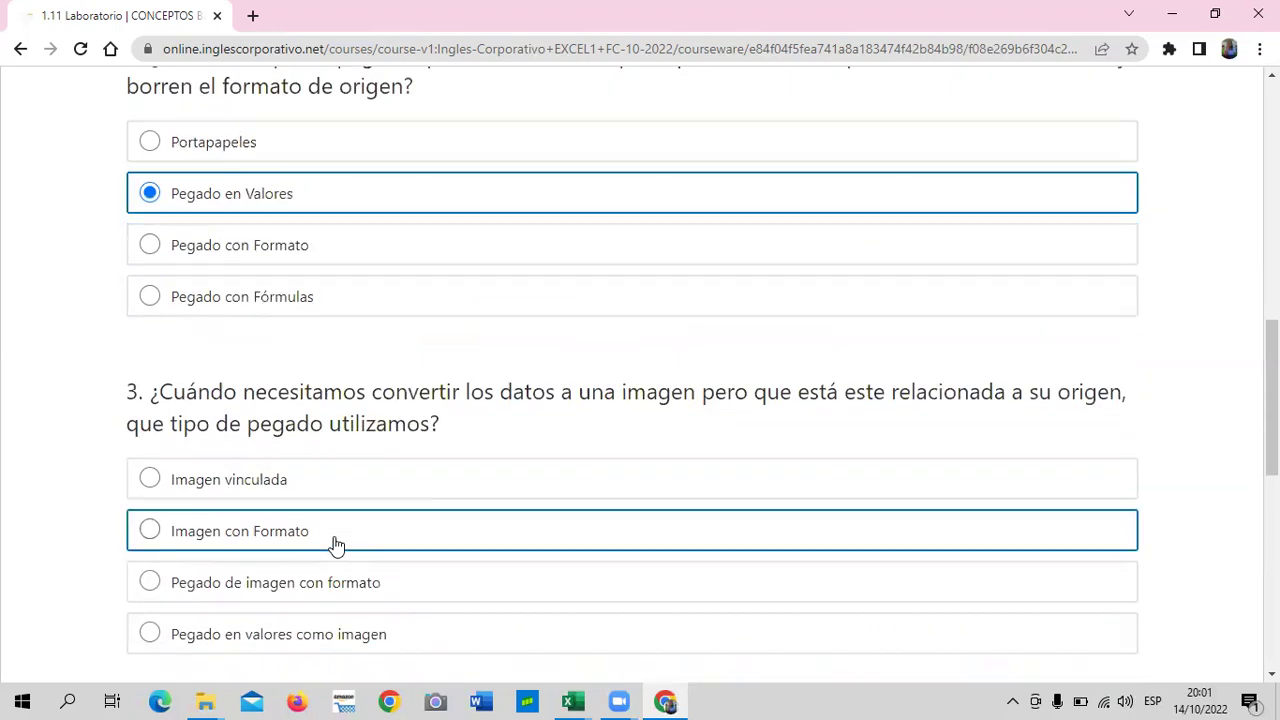
scroll(58, 413, "down", 1)
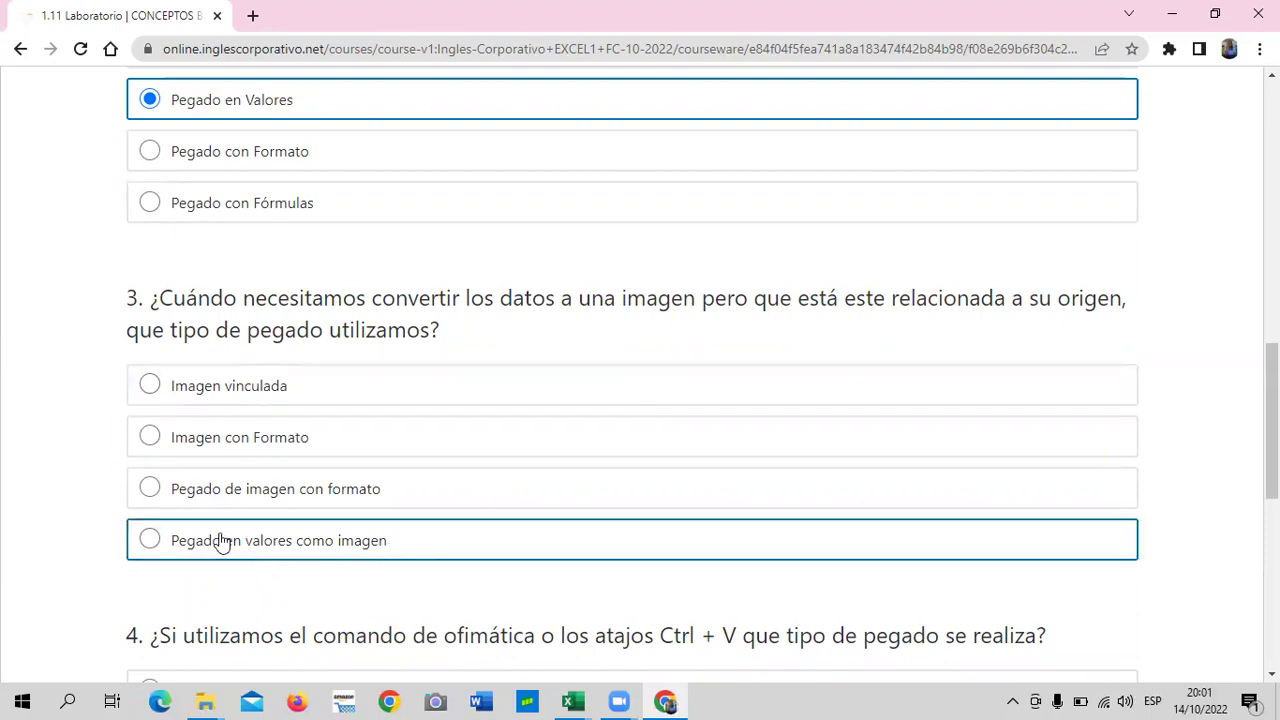
left_click(166, 390)
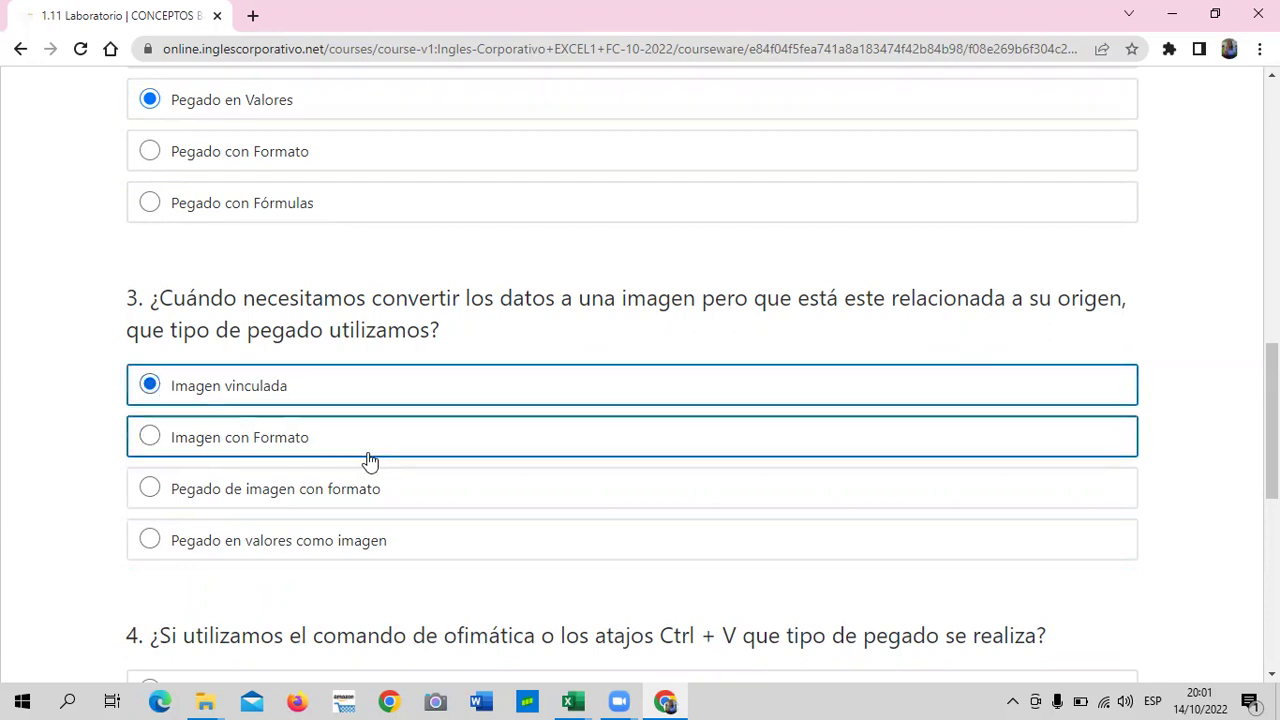
scroll(370, 458, "down", 2)
scroll(370, 455, "down", 1)
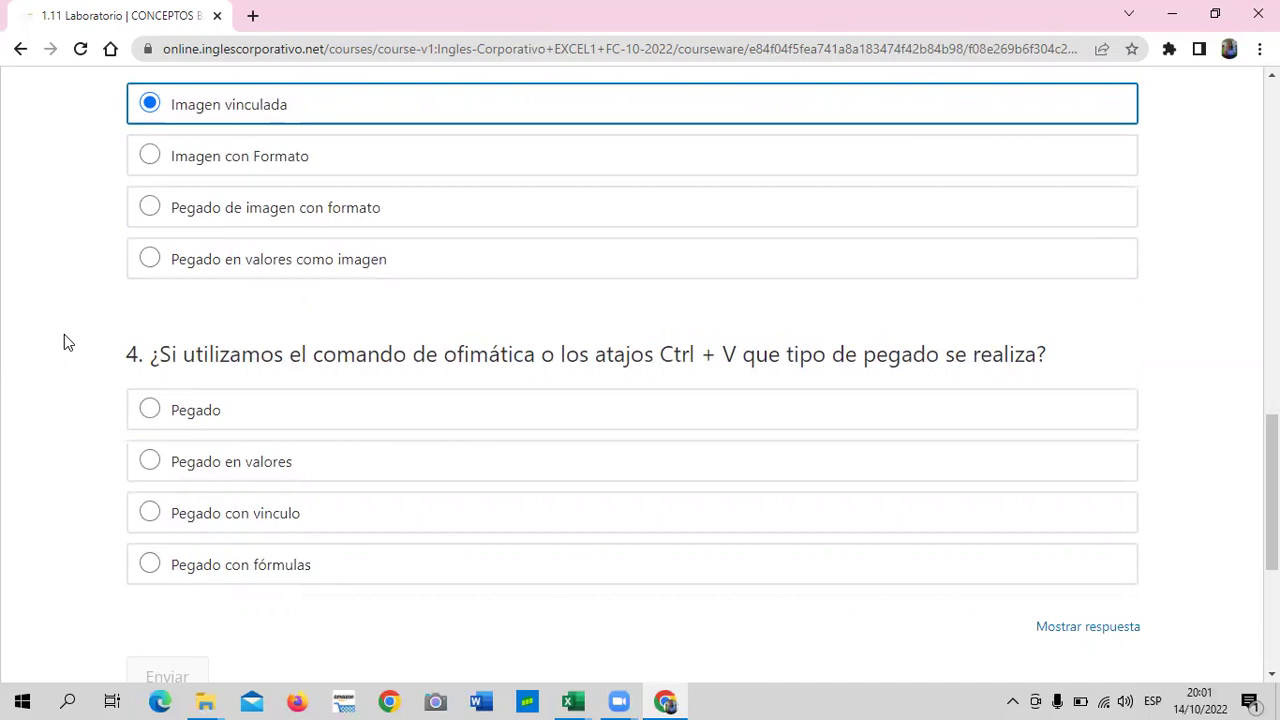
left_click(183, 416)
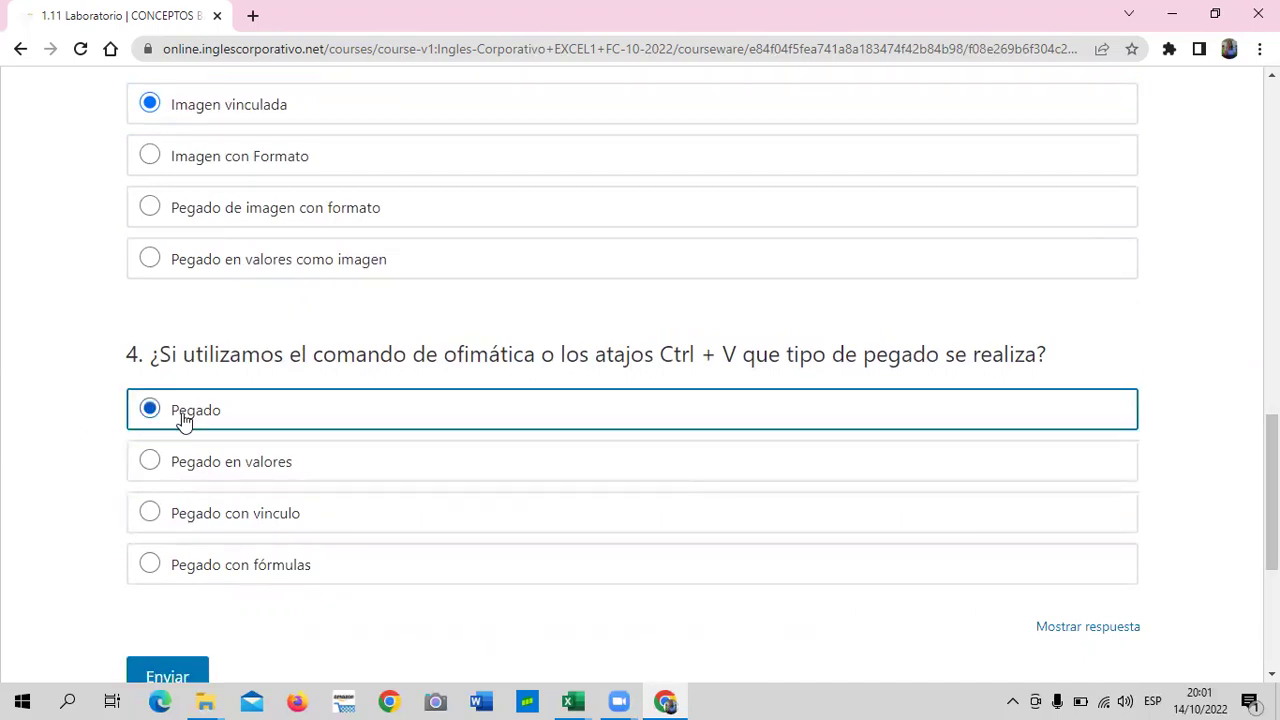
Return to the Excel workbook's Formatos personalizados sheet.
scroll(183, 416, "down", 3)
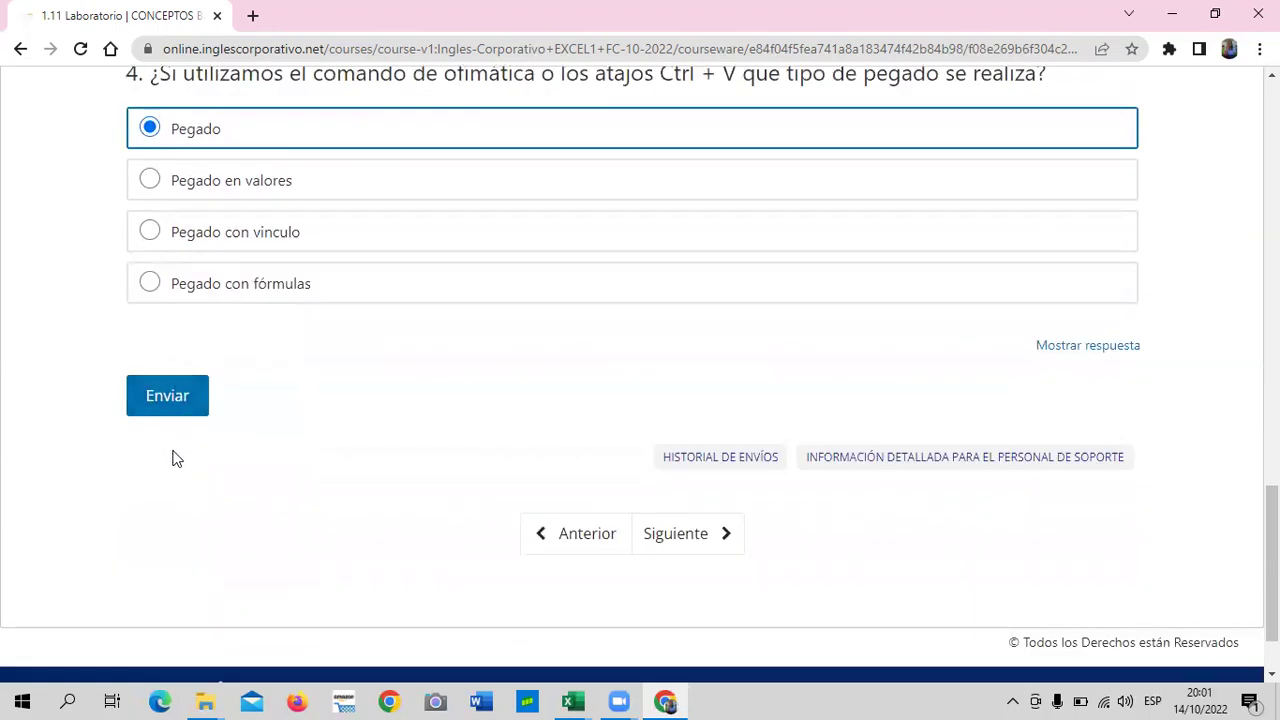
scroll(182, 418, "up", 5)
scroll(182, 423, "up", 4)
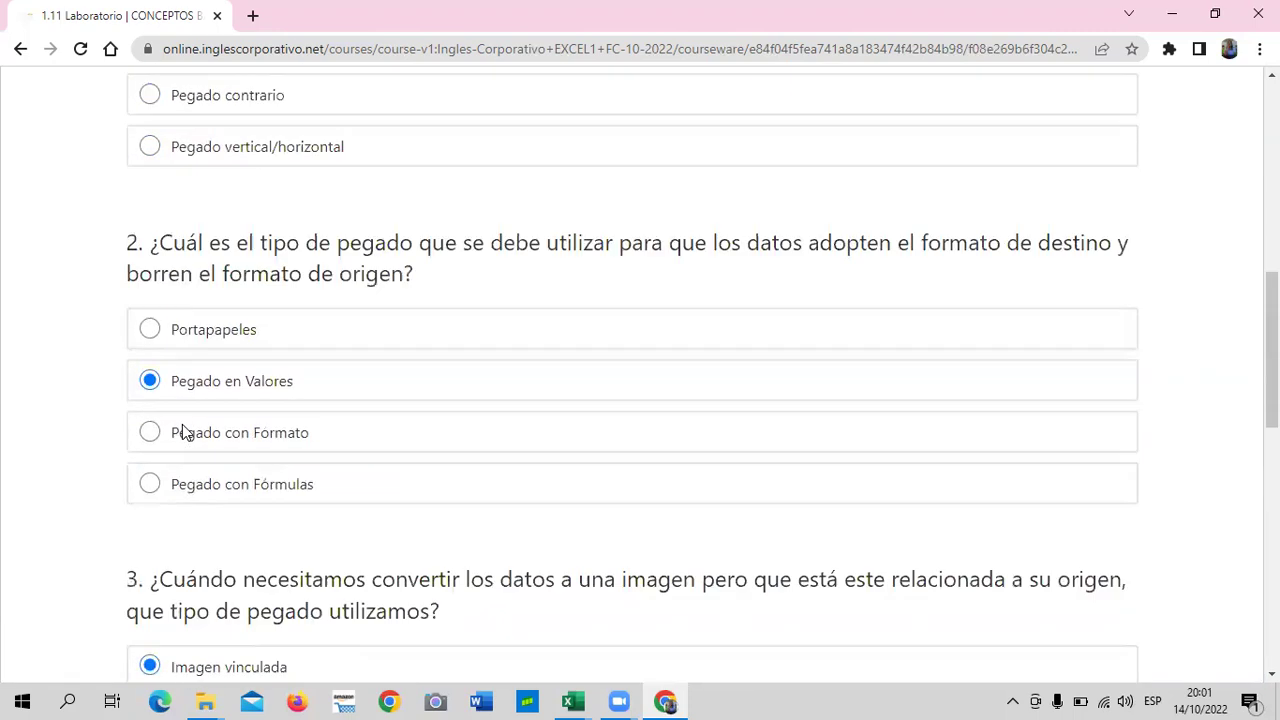
scroll(182, 425, "up", 5)
scroll(183, 430, "up", 4)
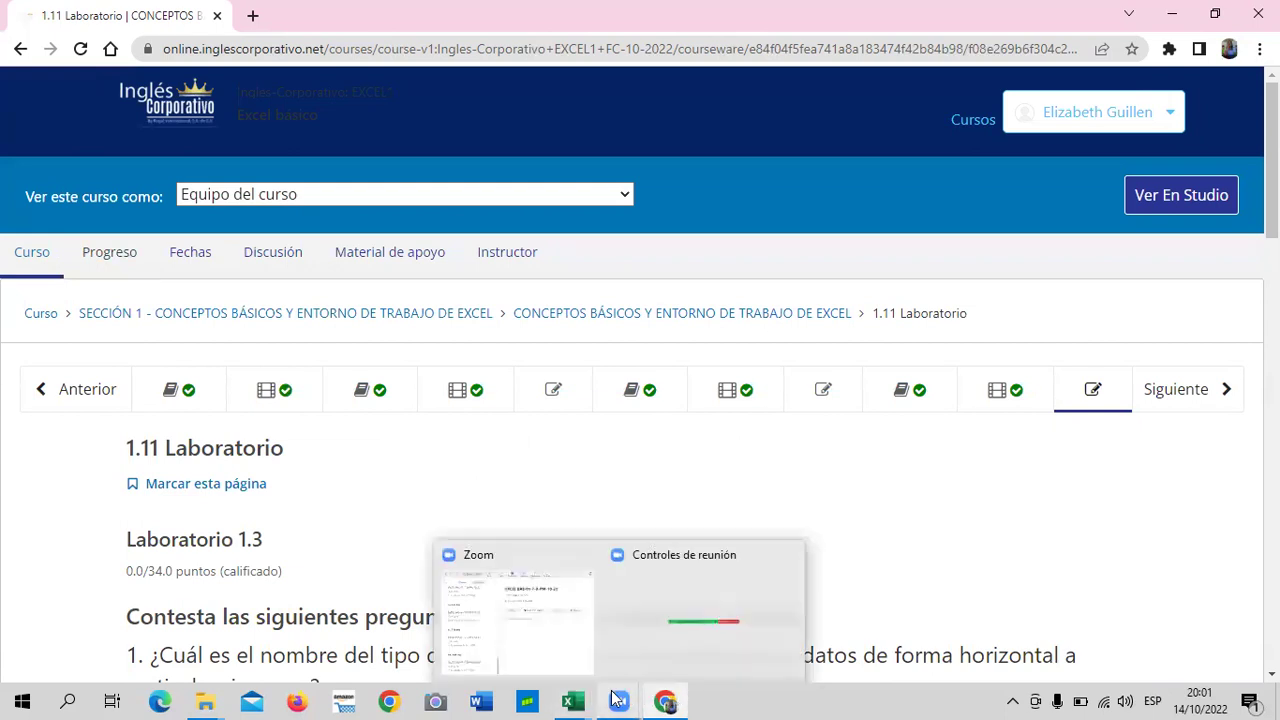
left_click(673, 700)
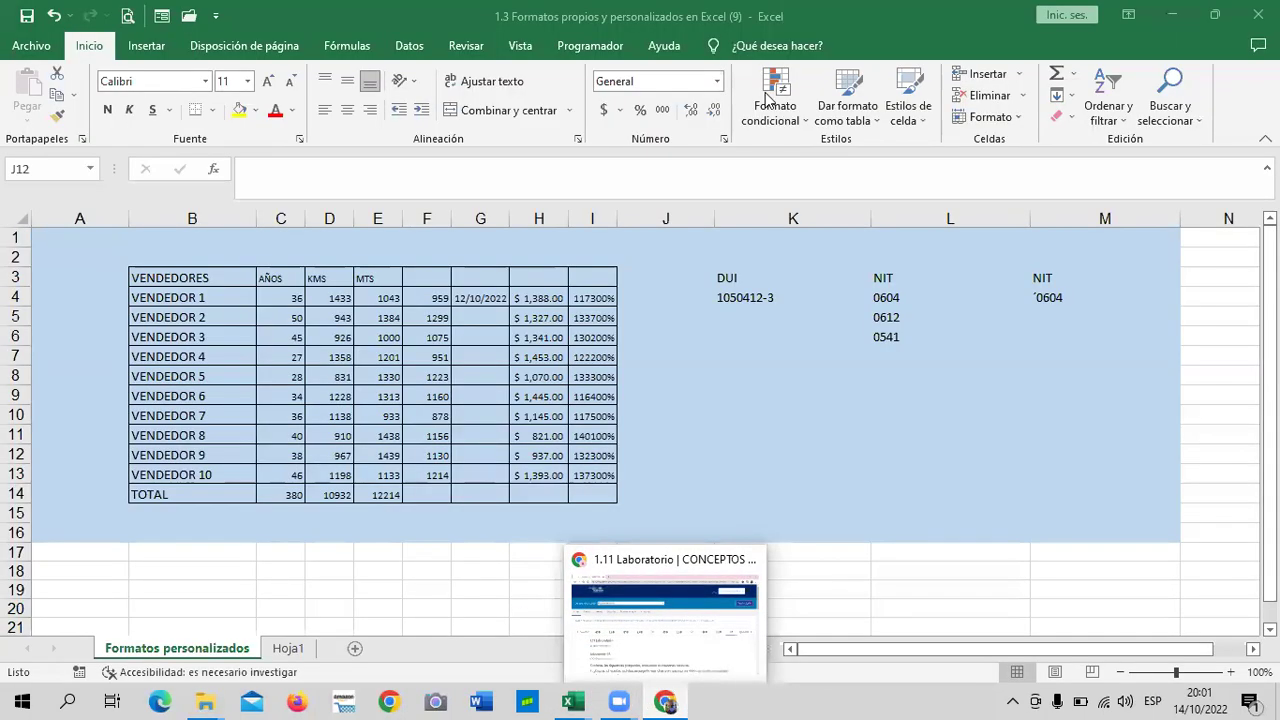